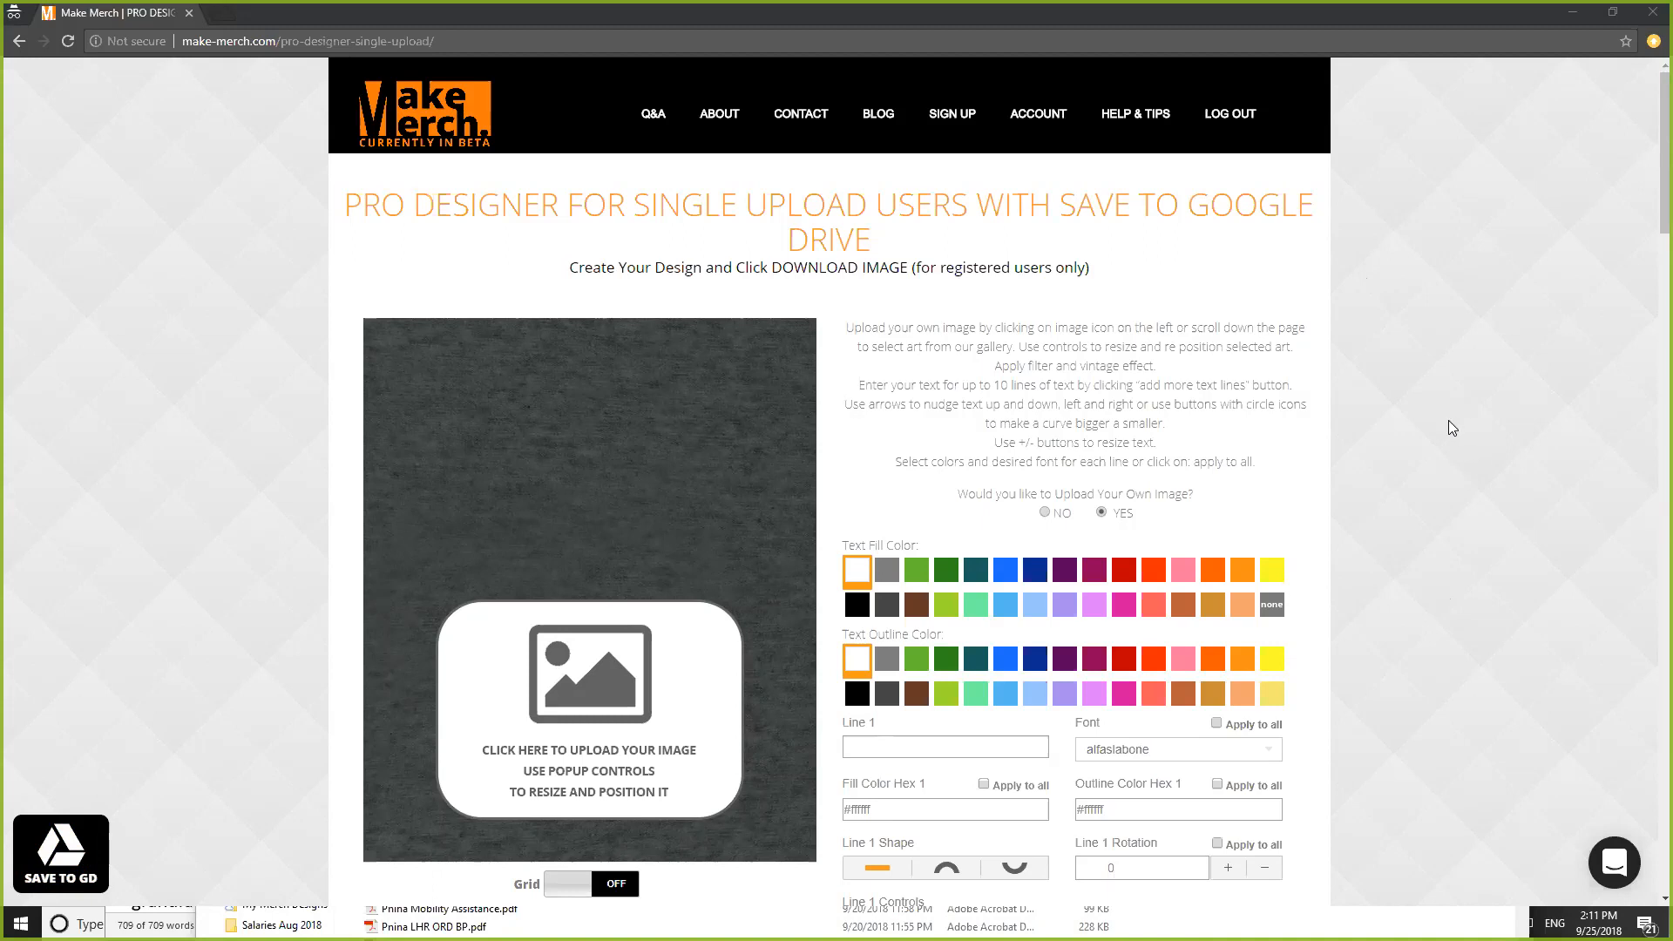
- Set 'Would you like to Upload Your Own Image?' to NO, removing the shirt's upload box
scroll(1448, 432, down, 2)
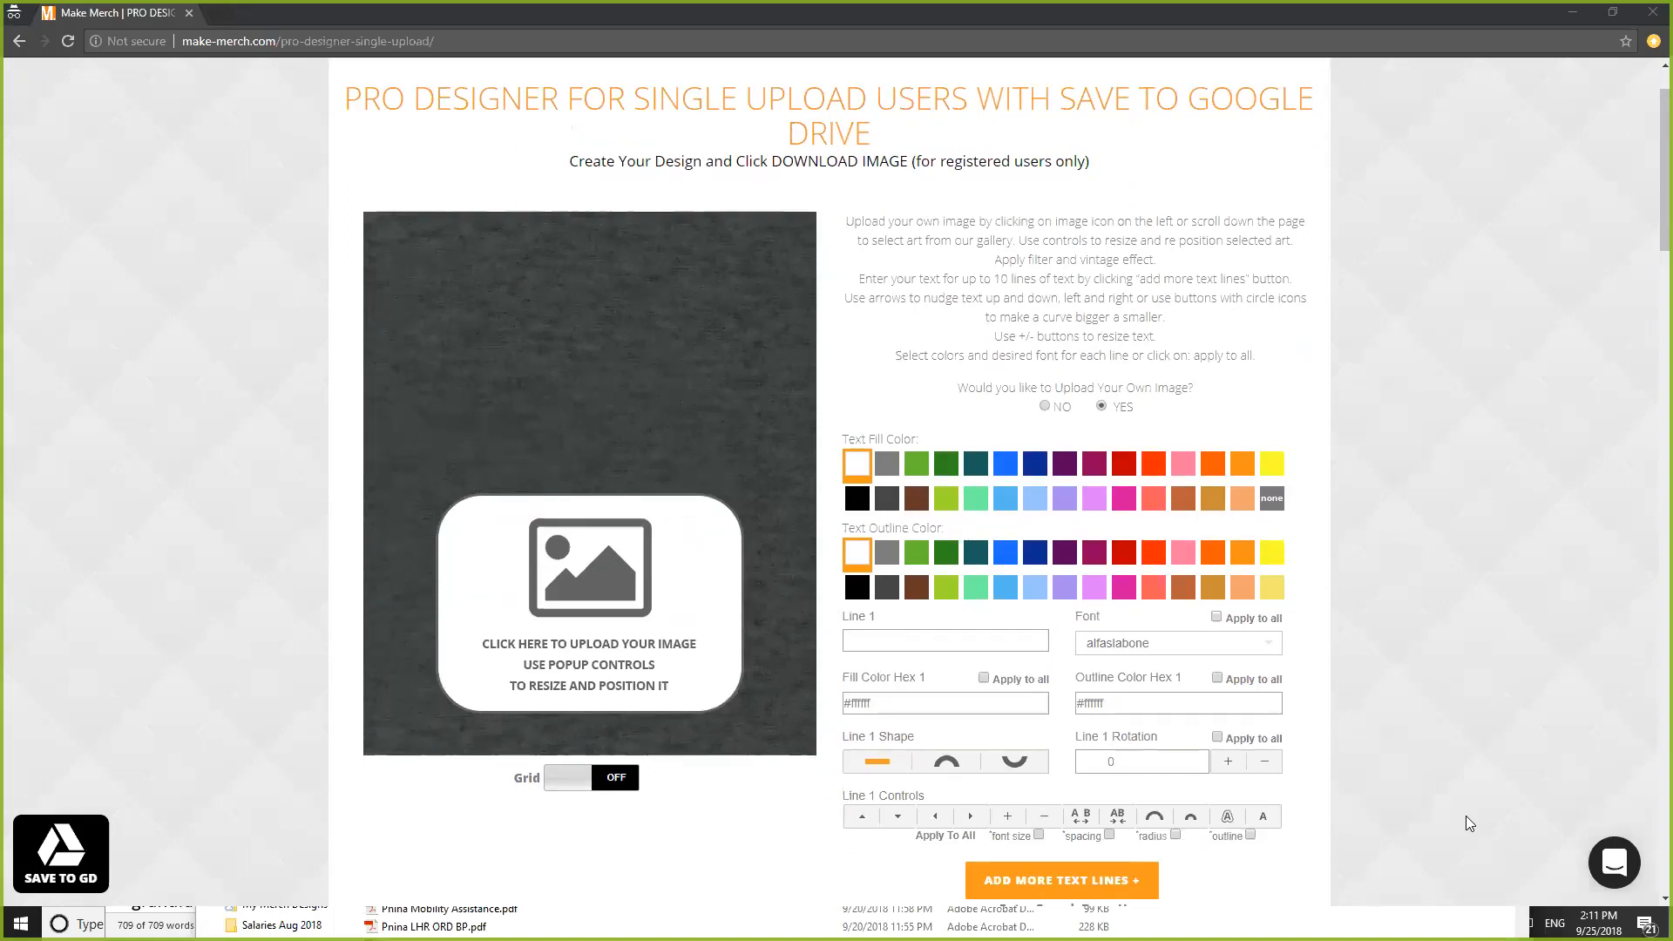
scroll(1402, 728, down, 1)
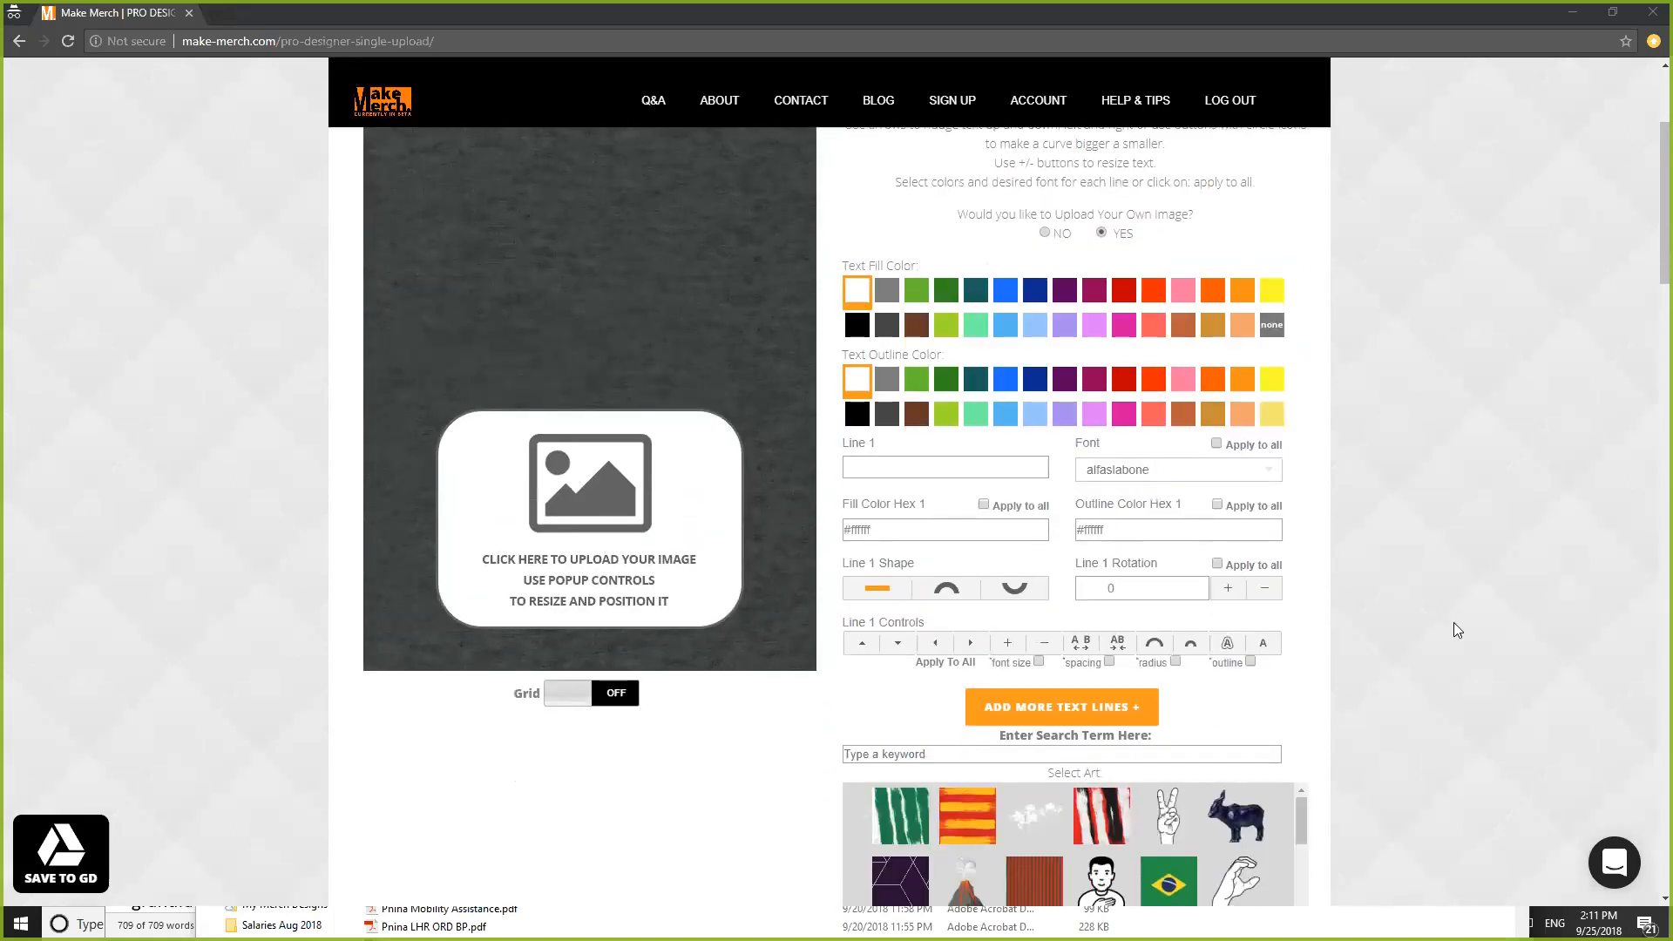
scroll(1513, 571, up, 2)
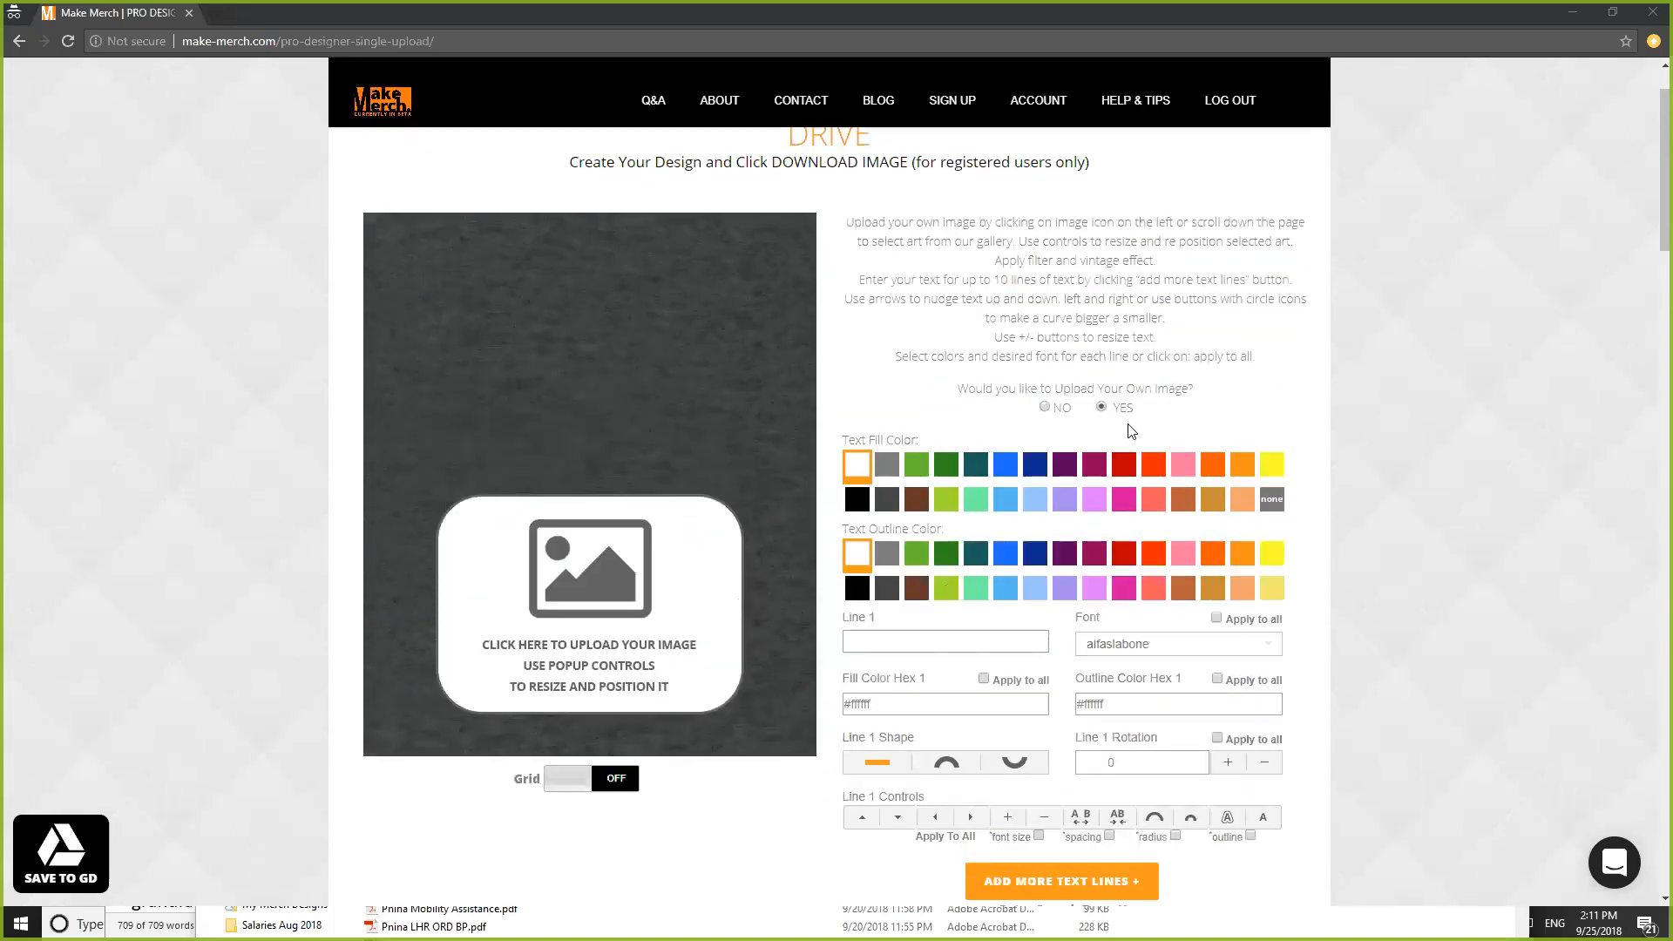
click(1044, 408)
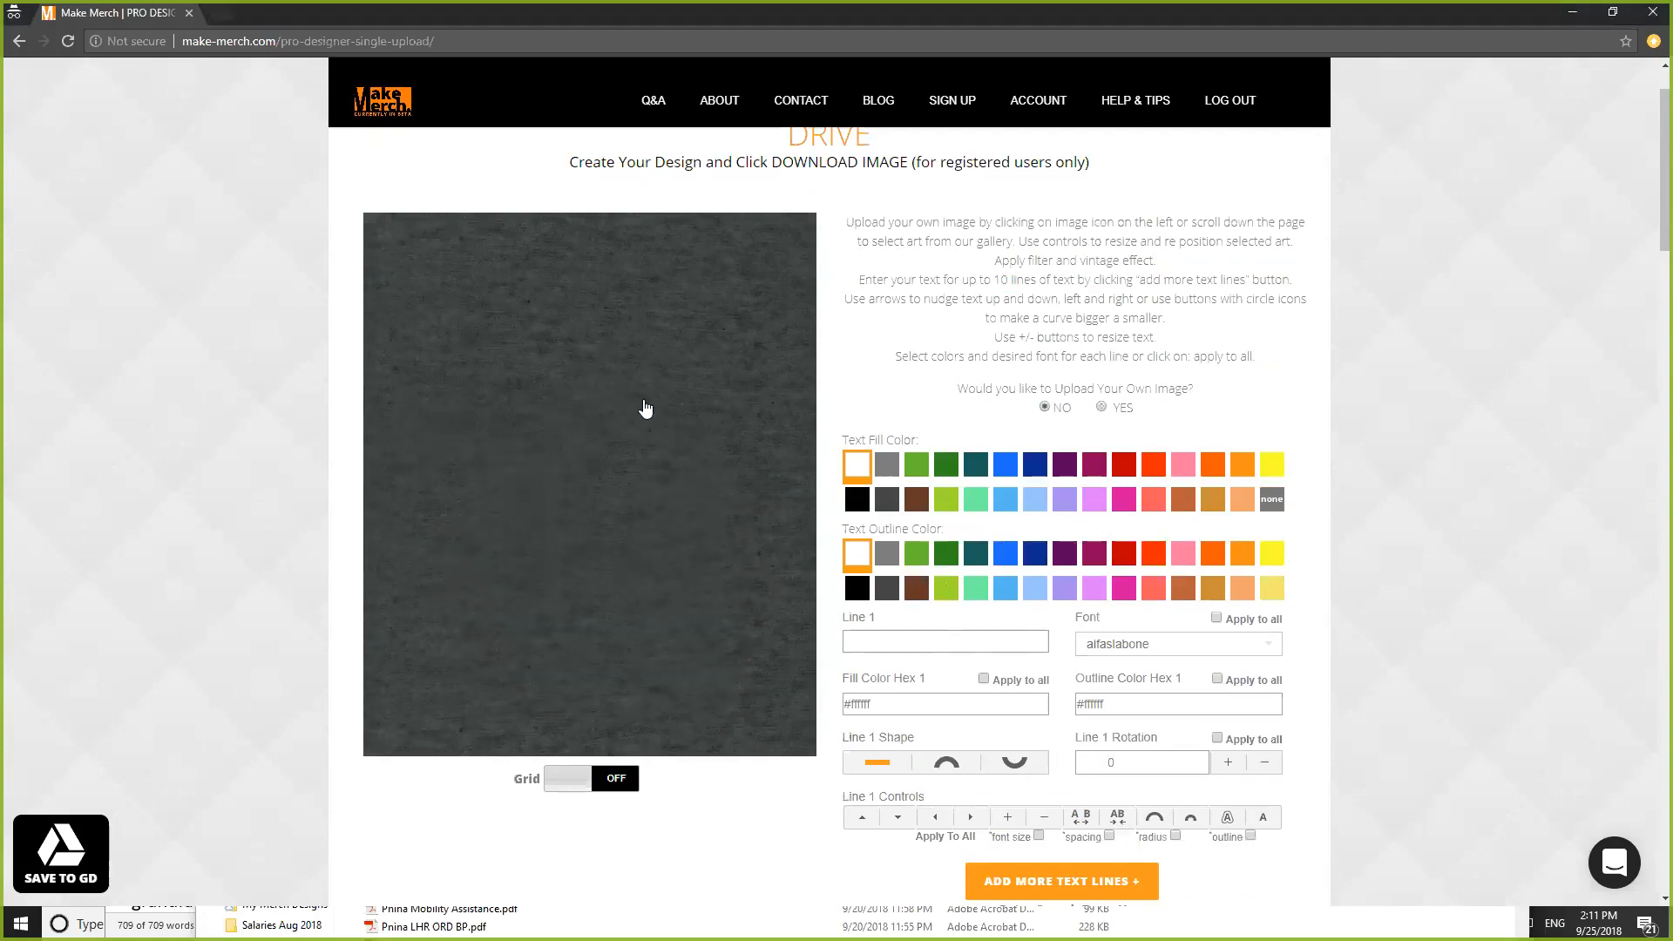
scroll(1514, 536, down, 4)
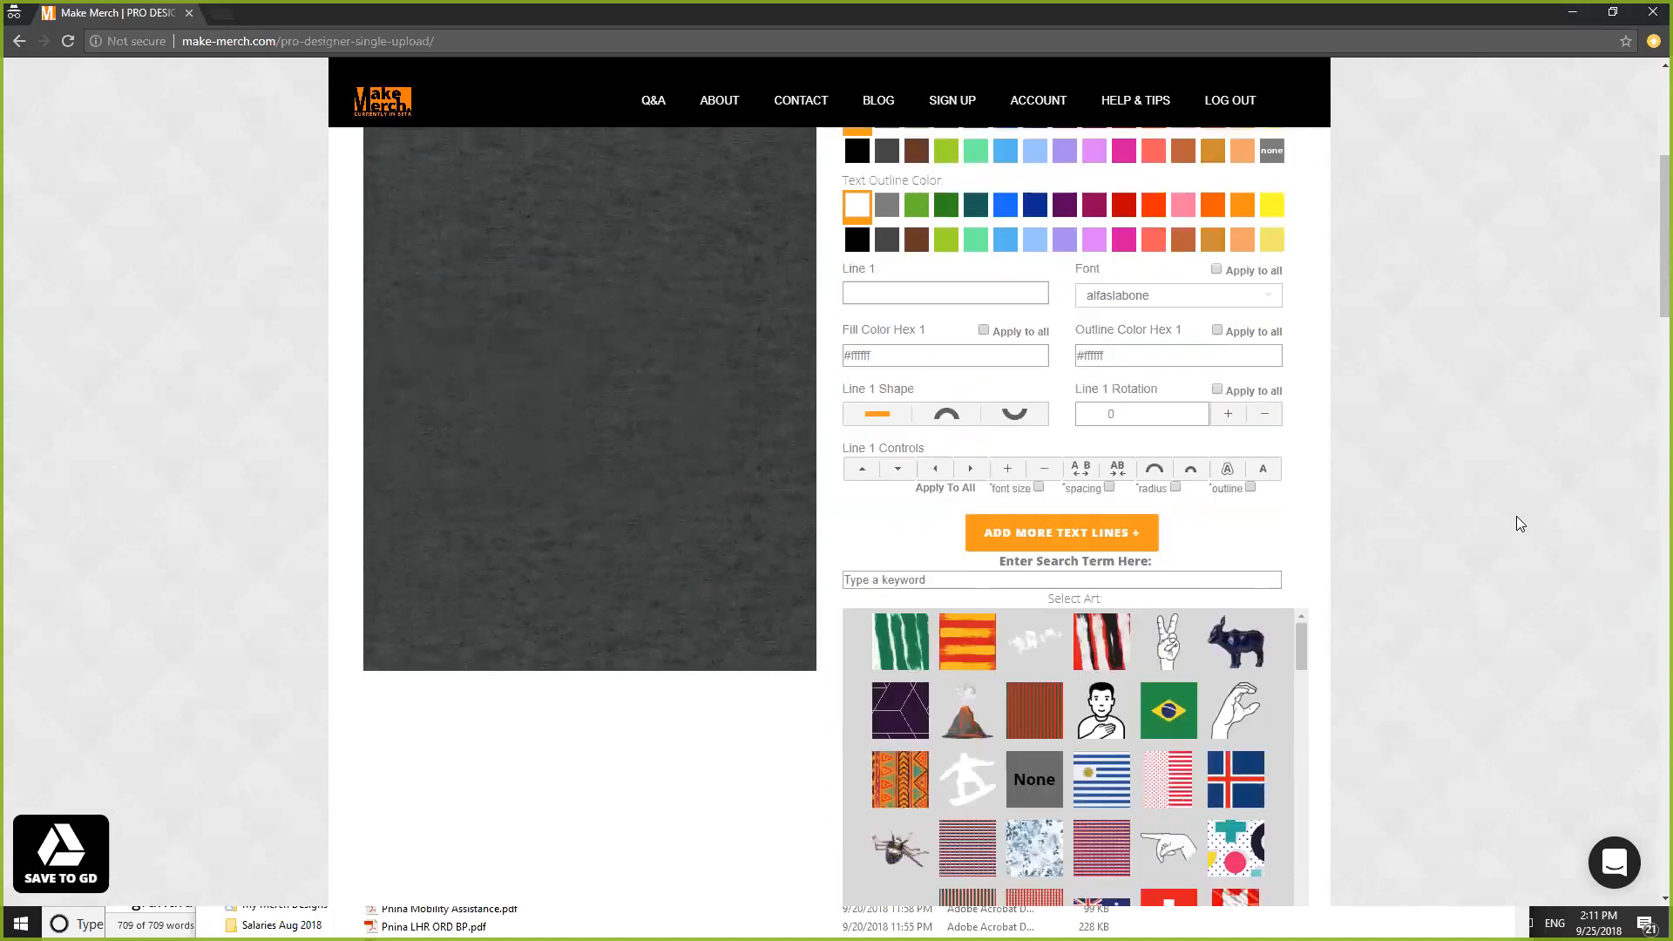
scroll(1485, 493, up, 2)
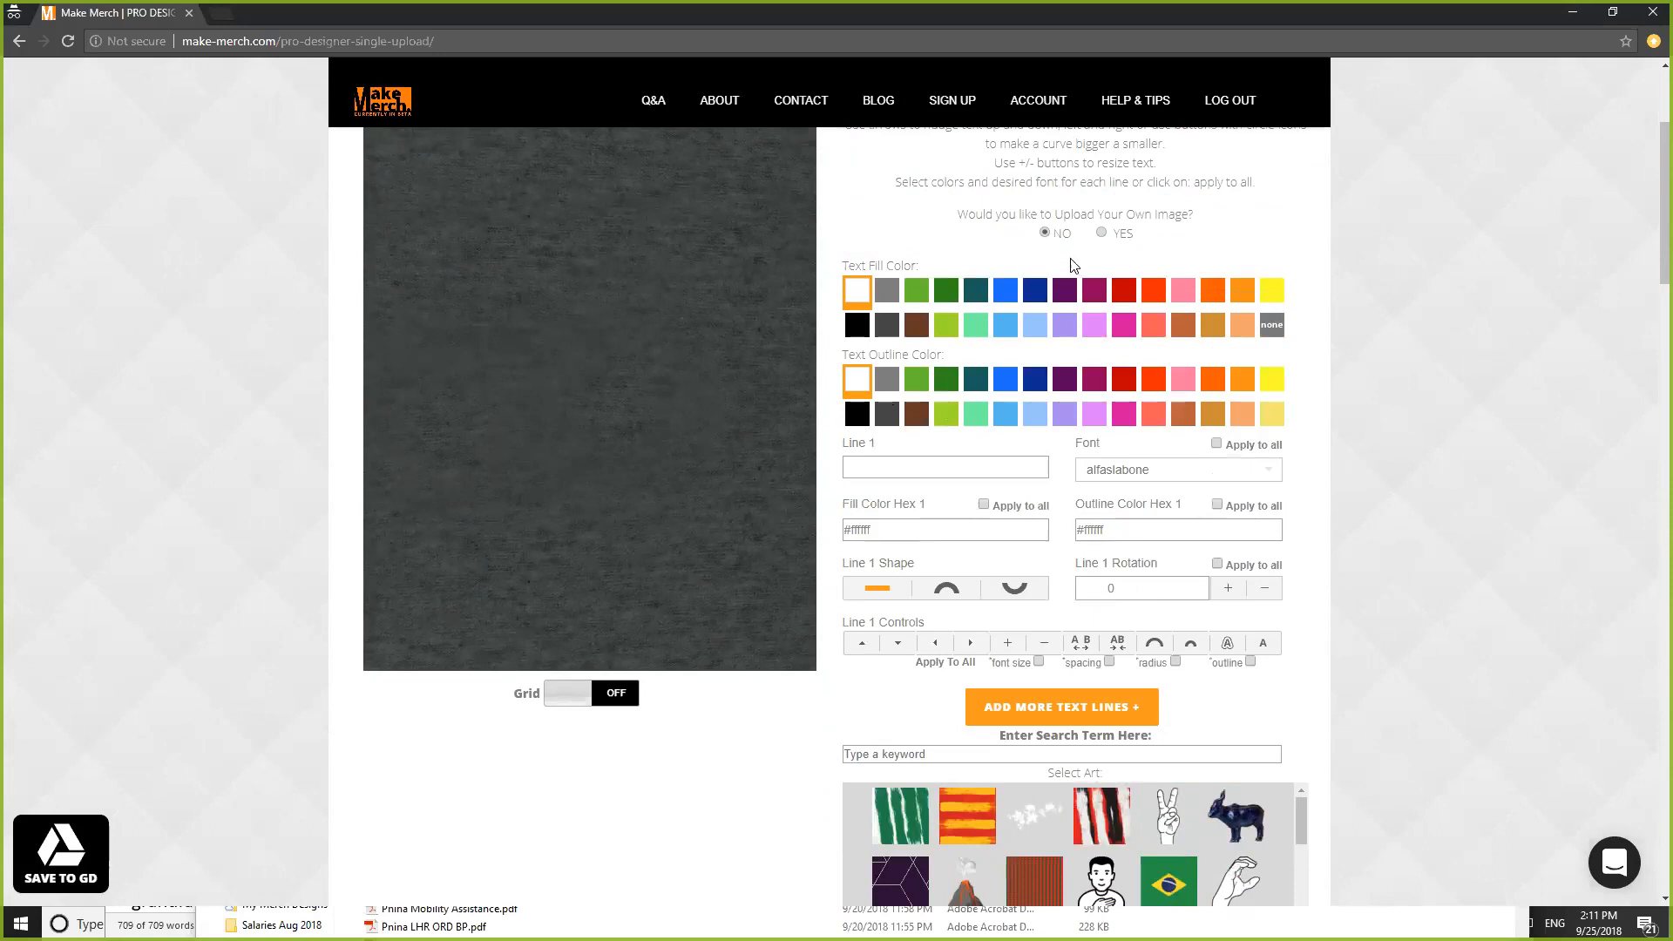
- Set the text fill to blue and the outline to orange-red, and enter HELLO in Line 1
click(1004, 291)
click(1153, 378)
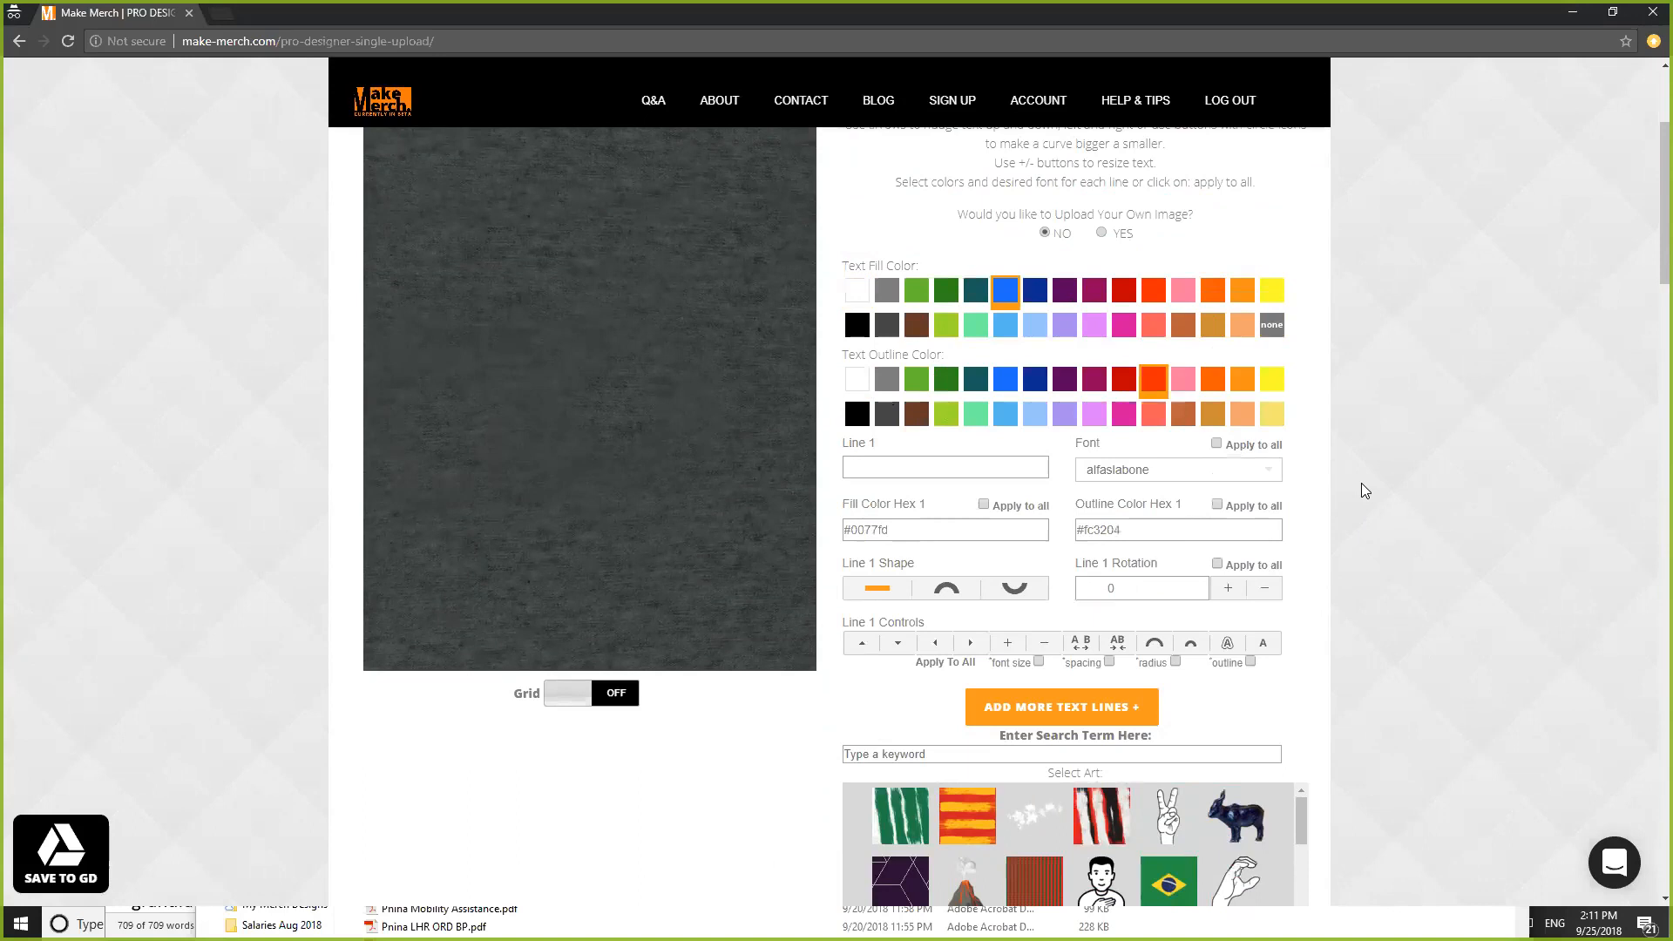
scroll(1378, 462, down, 2)
click(912, 293)
text(HELLO)
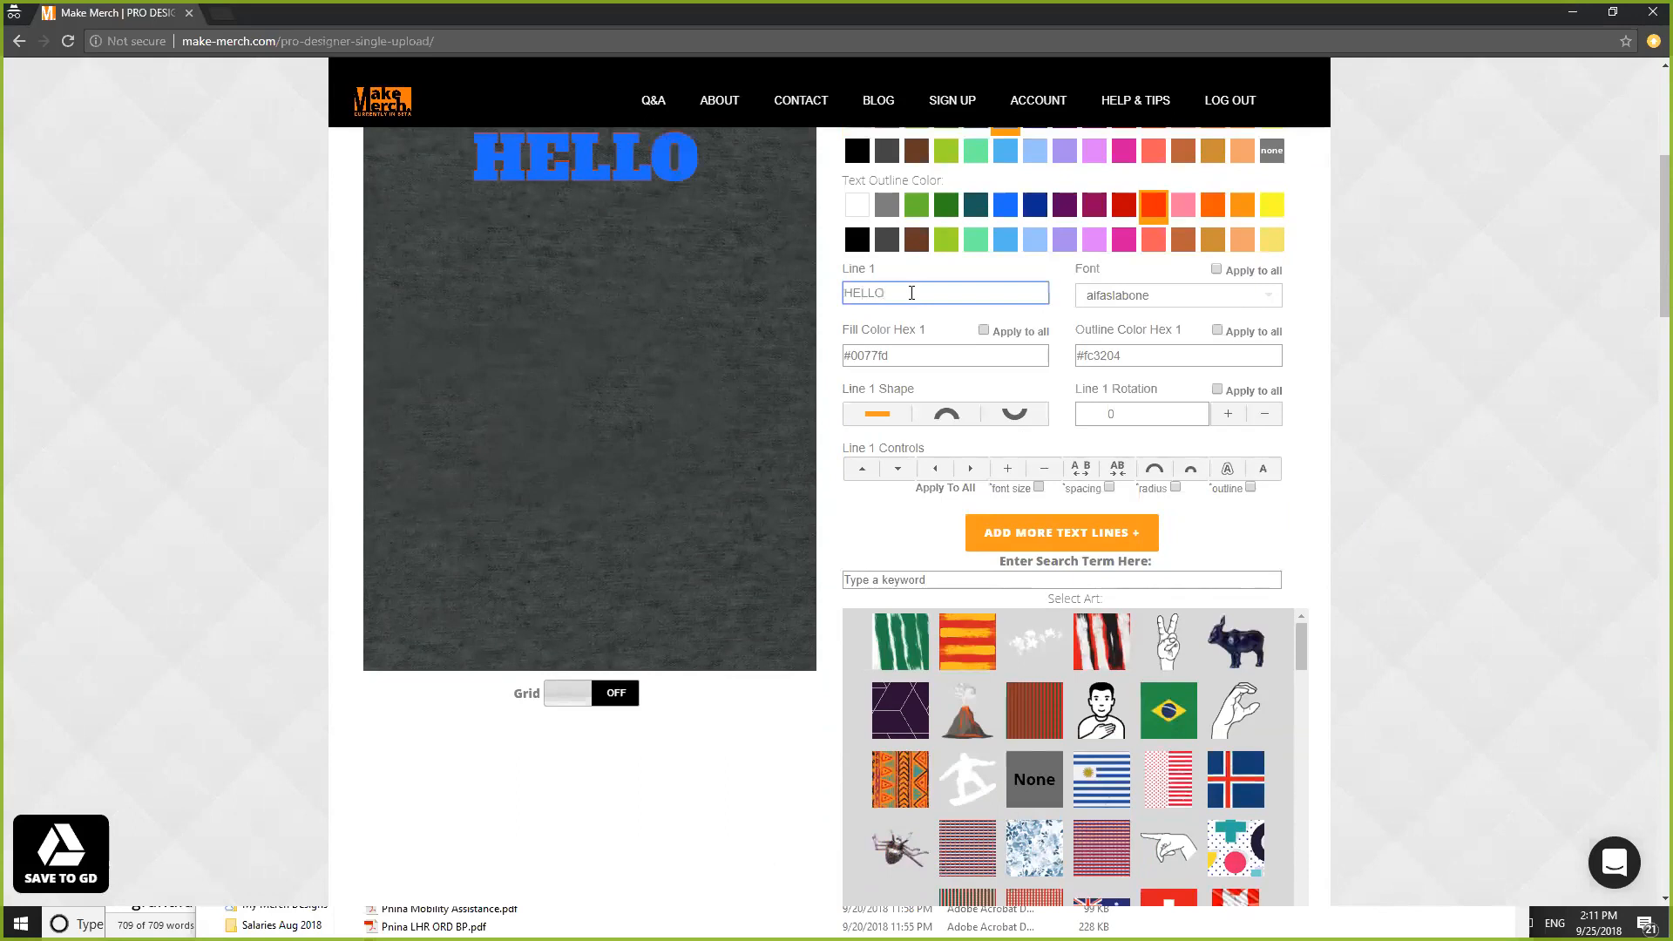
scroll(1385, 331, down, 1)
scroll(1391, 387, up, 2)
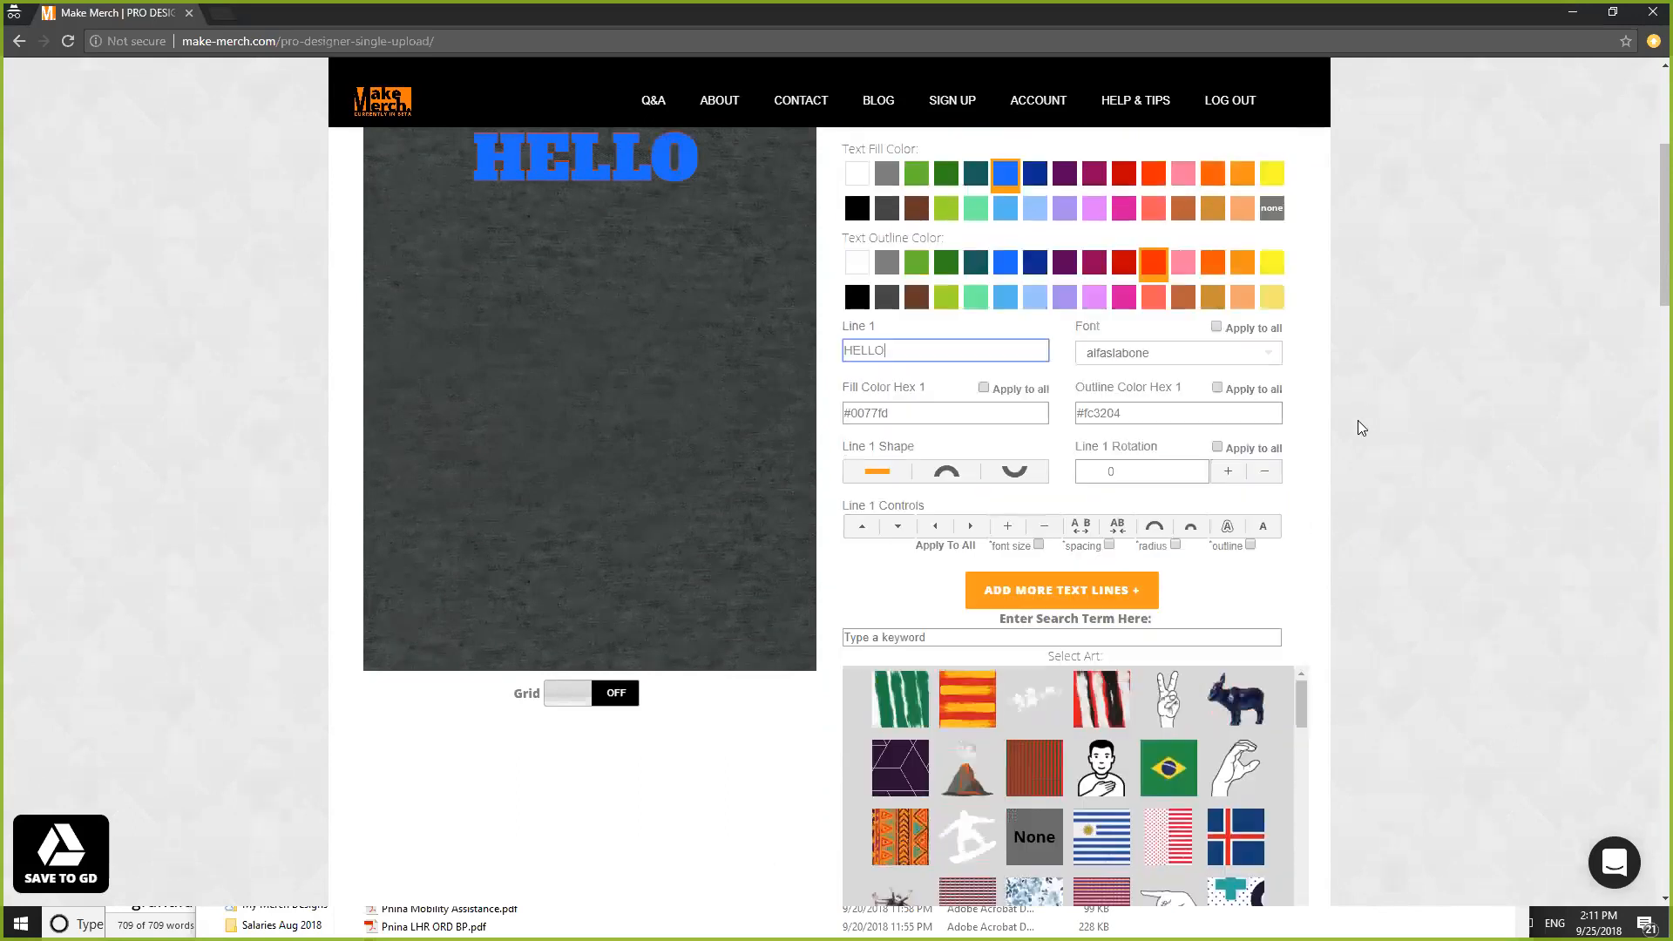
- Give HELLO a thick outline, nudge it into place and enlarge it
click(1228, 559)
click(1228, 559)
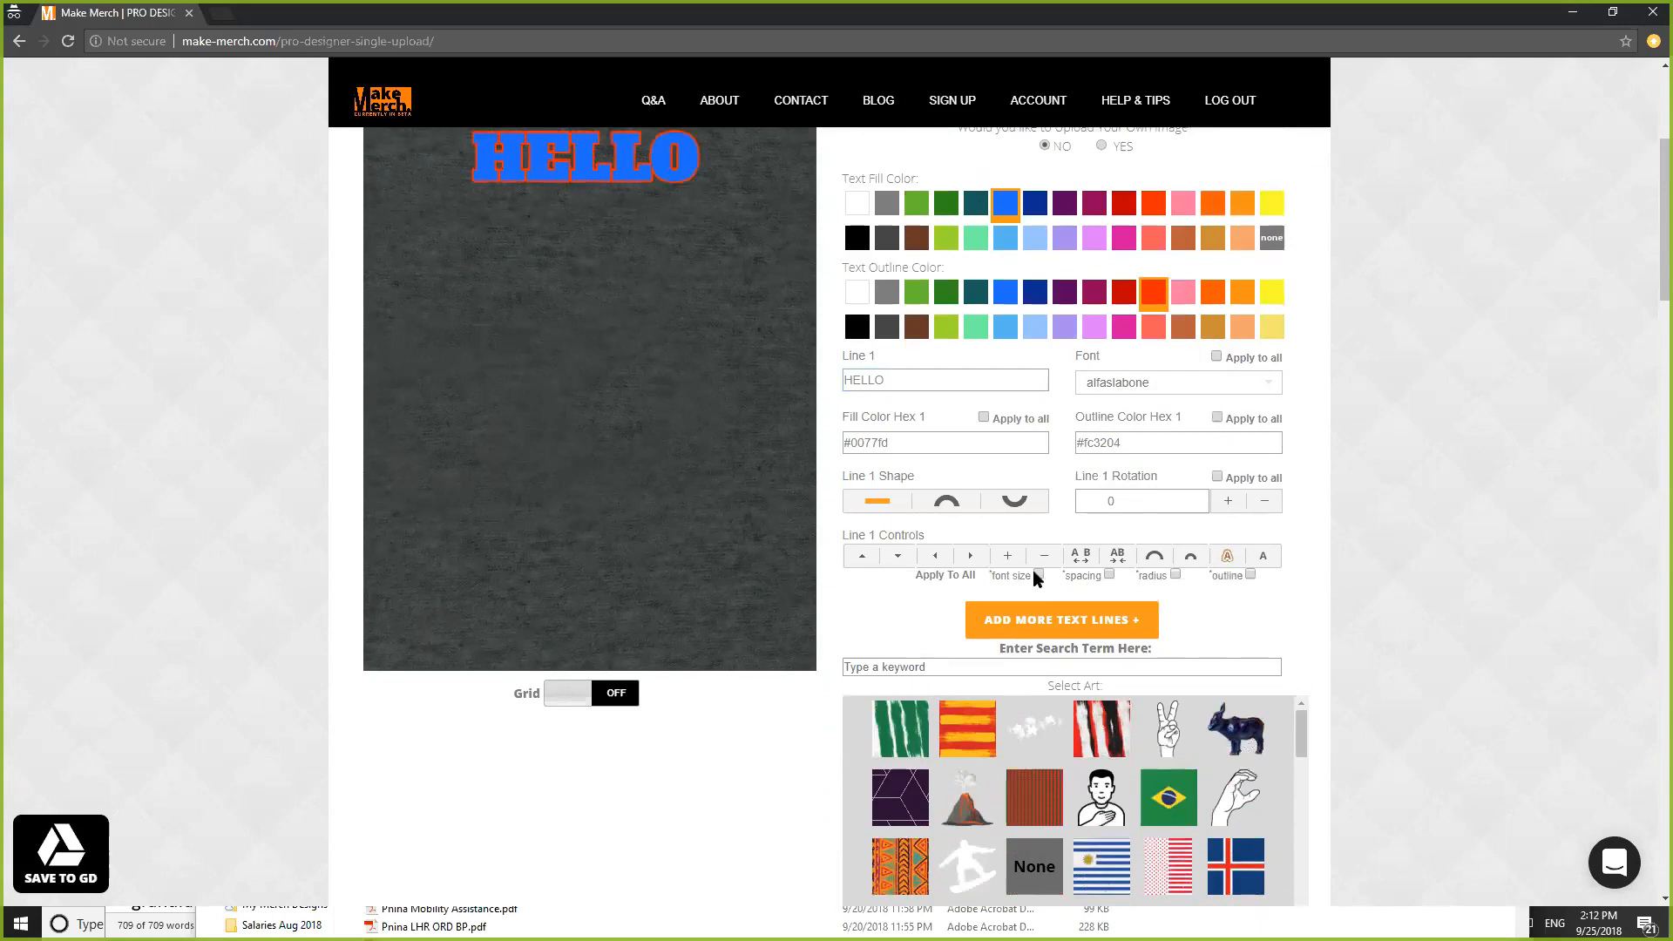
click(898, 559)
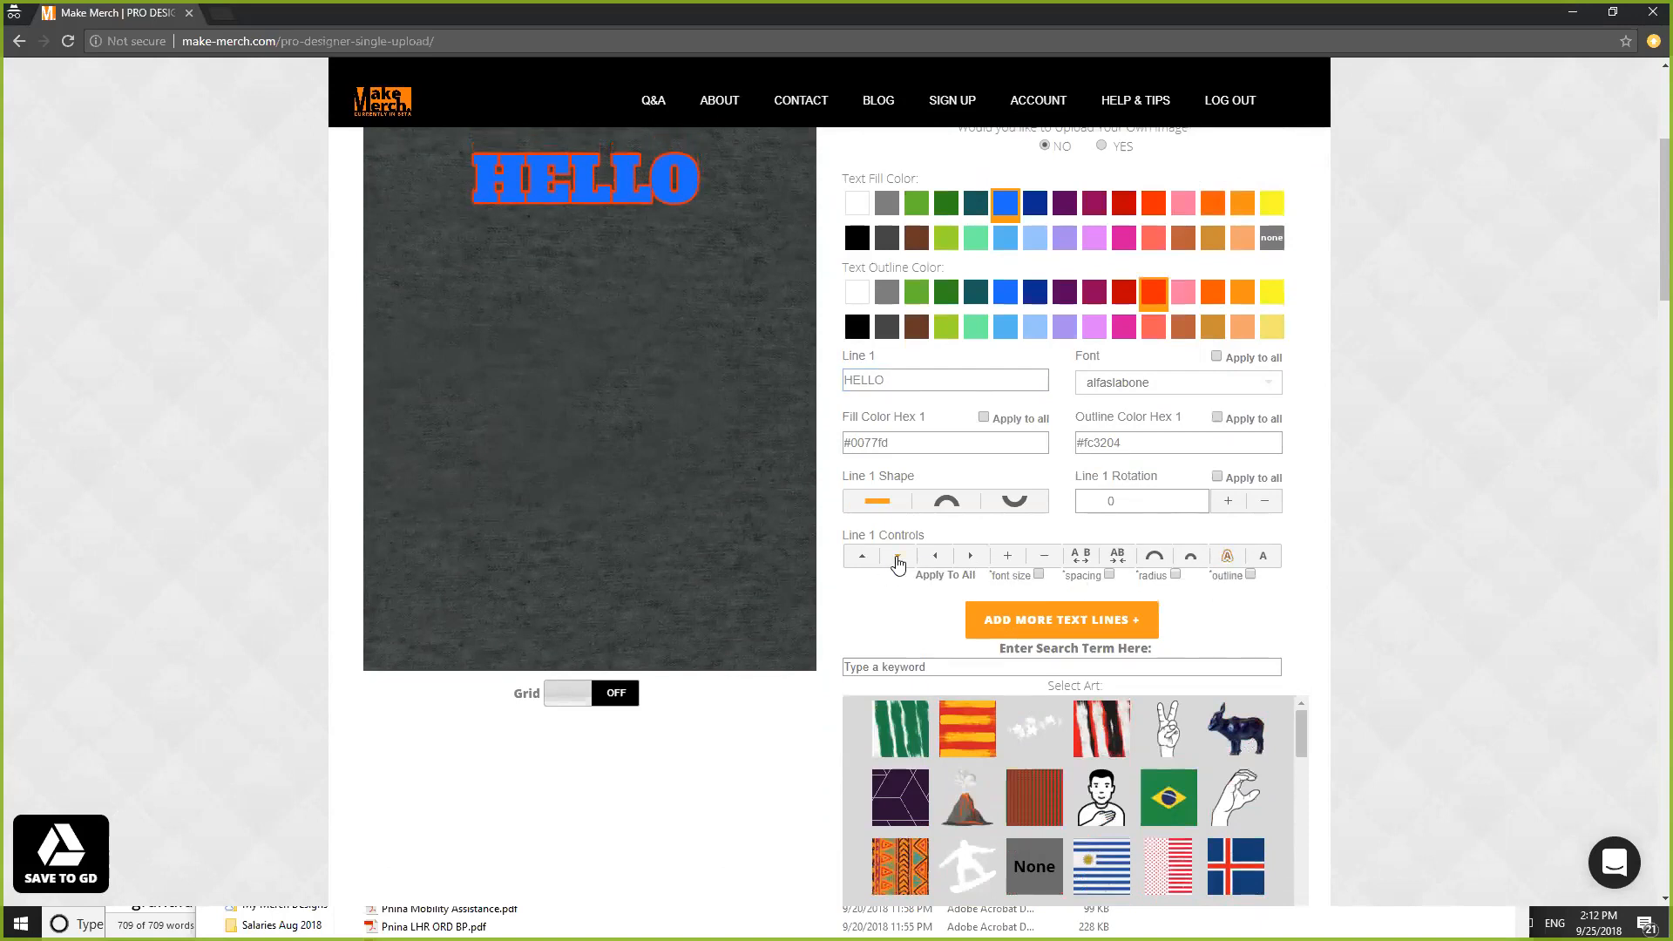
click(868, 560)
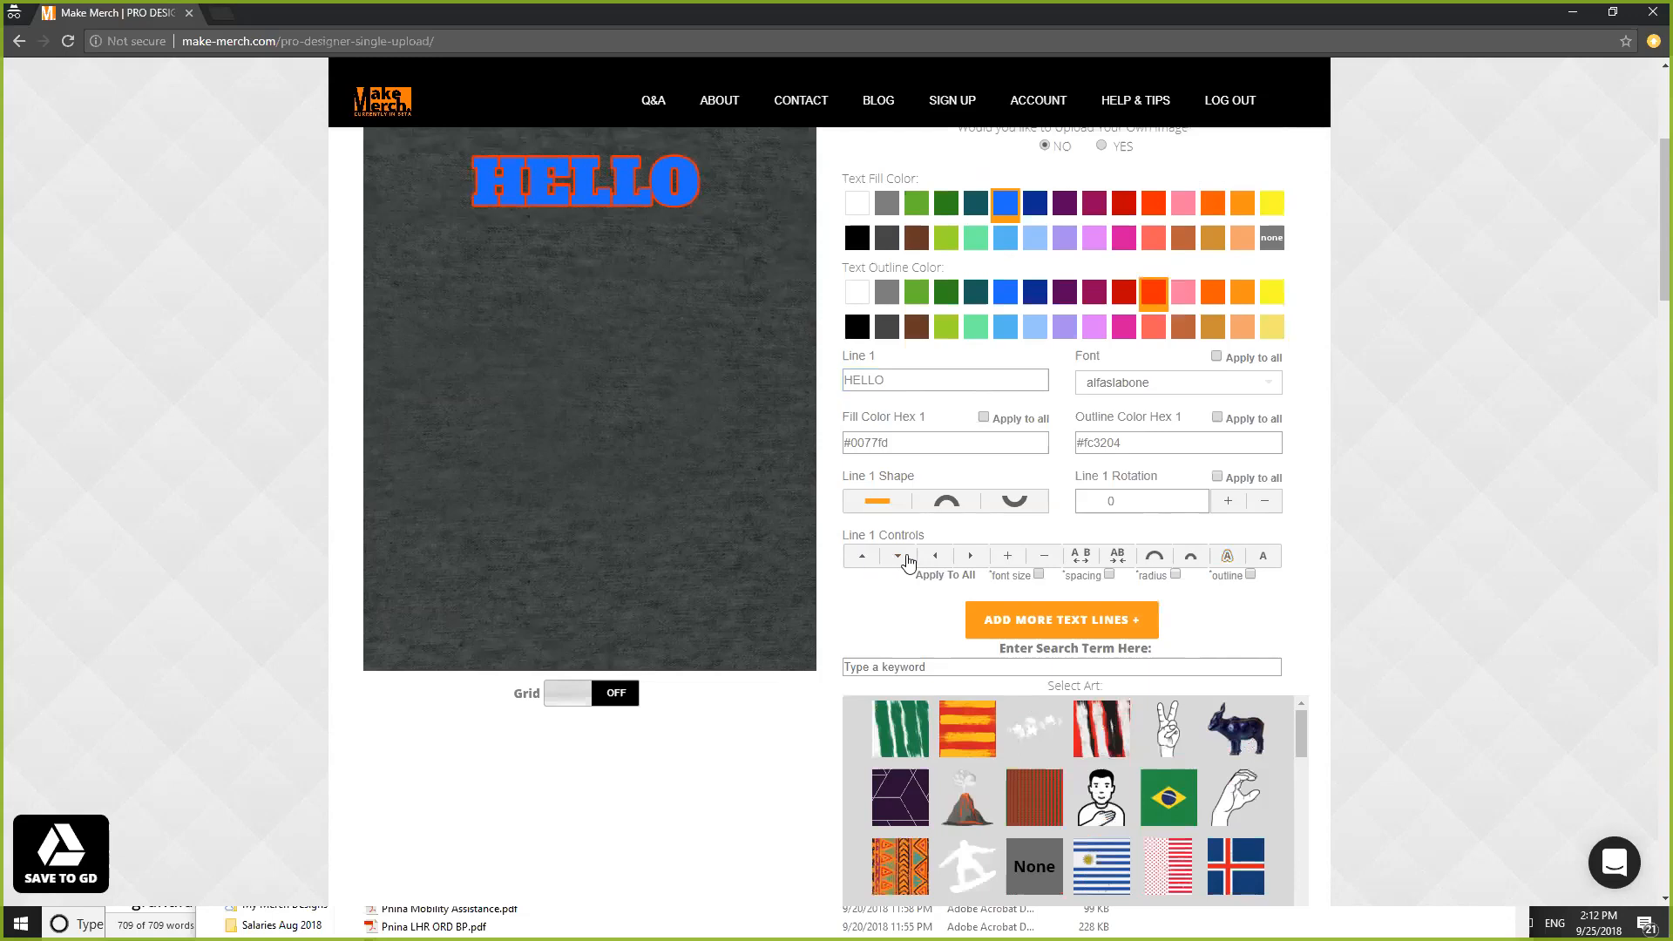
click(1044, 557)
click(1011, 558)
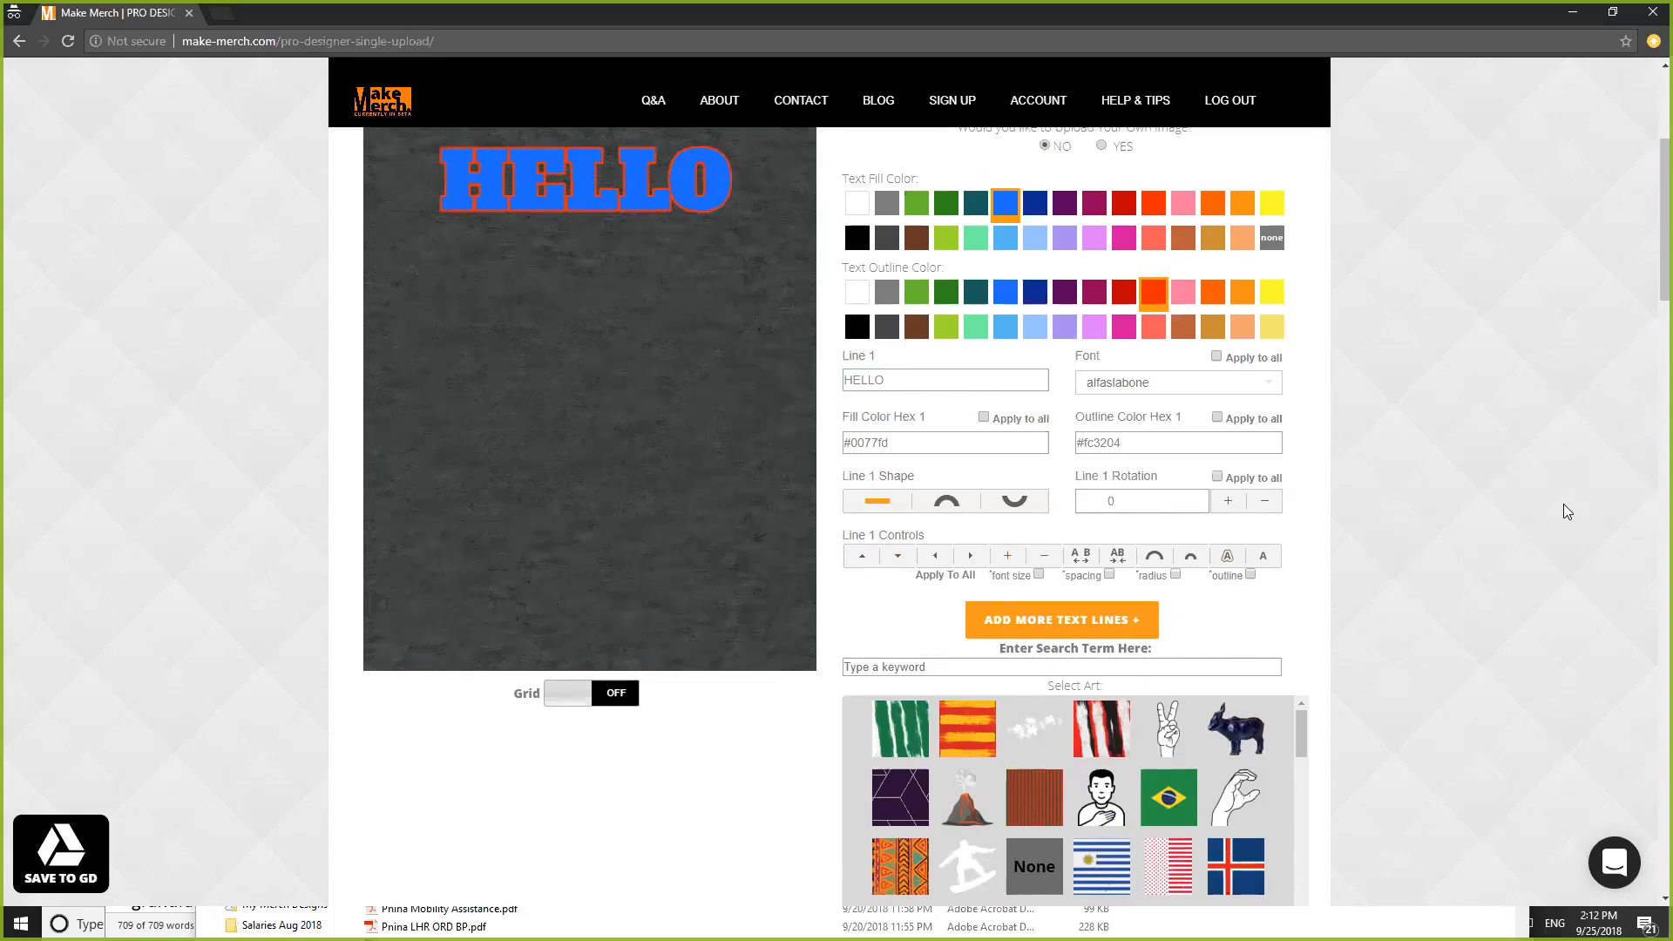
scroll(1563, 504, down, 6)
scroll(1367, 553, up, 2)
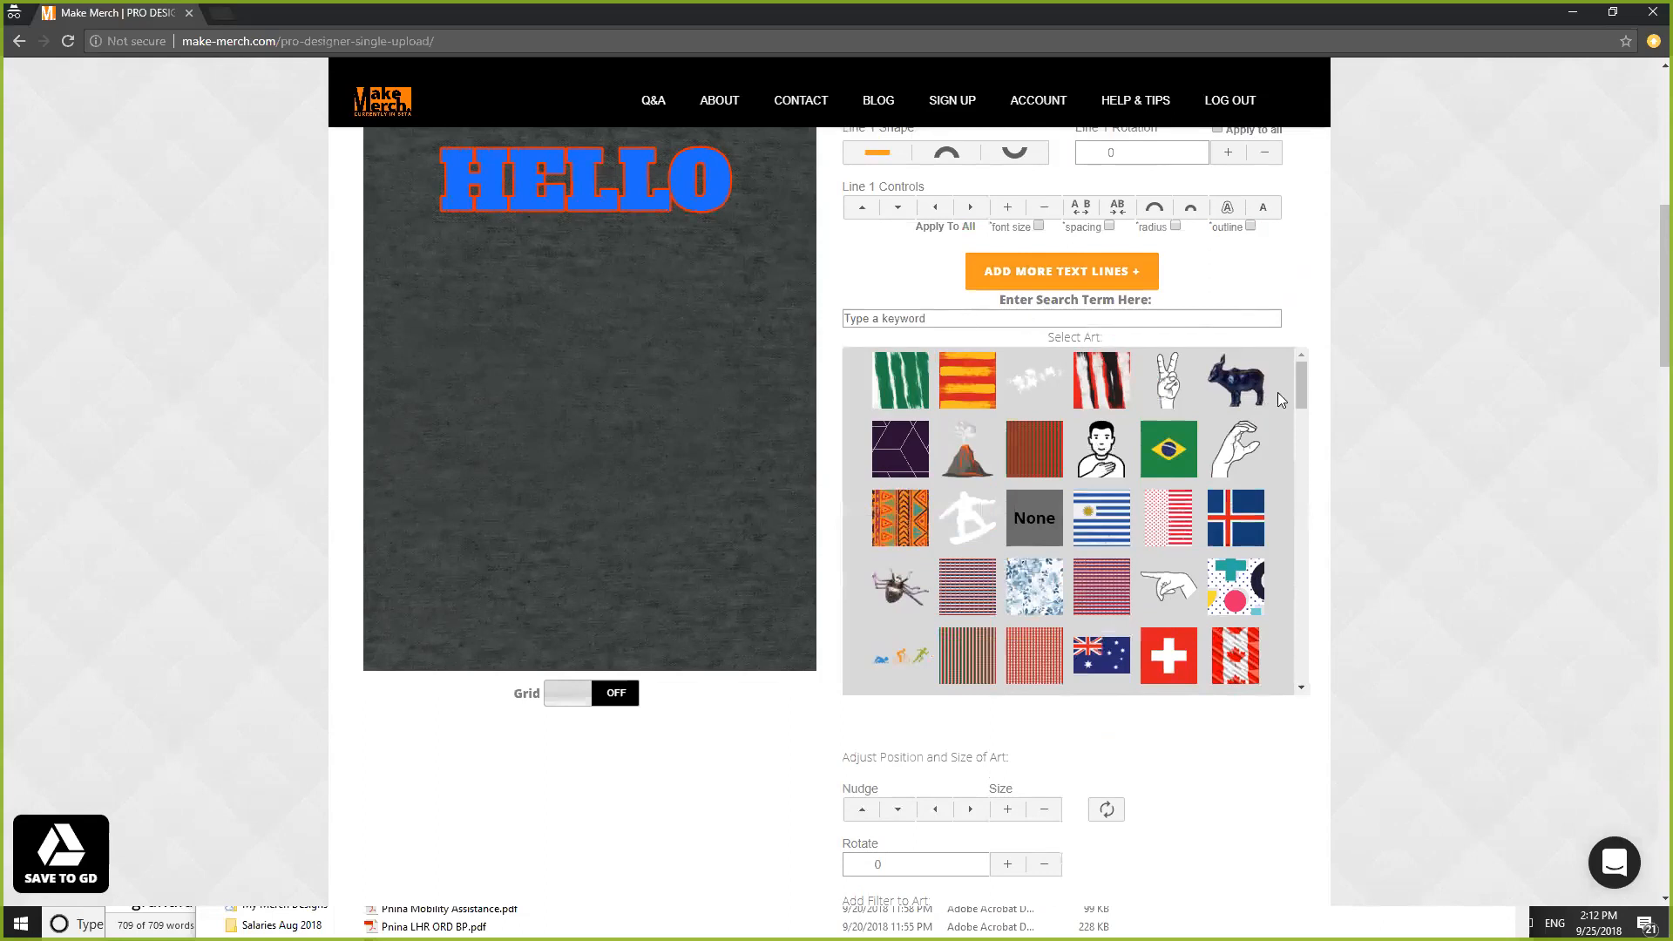
- Load more images into the artwork gallery
drag(1298, 380, 1282, 681)
click(1064, 669)
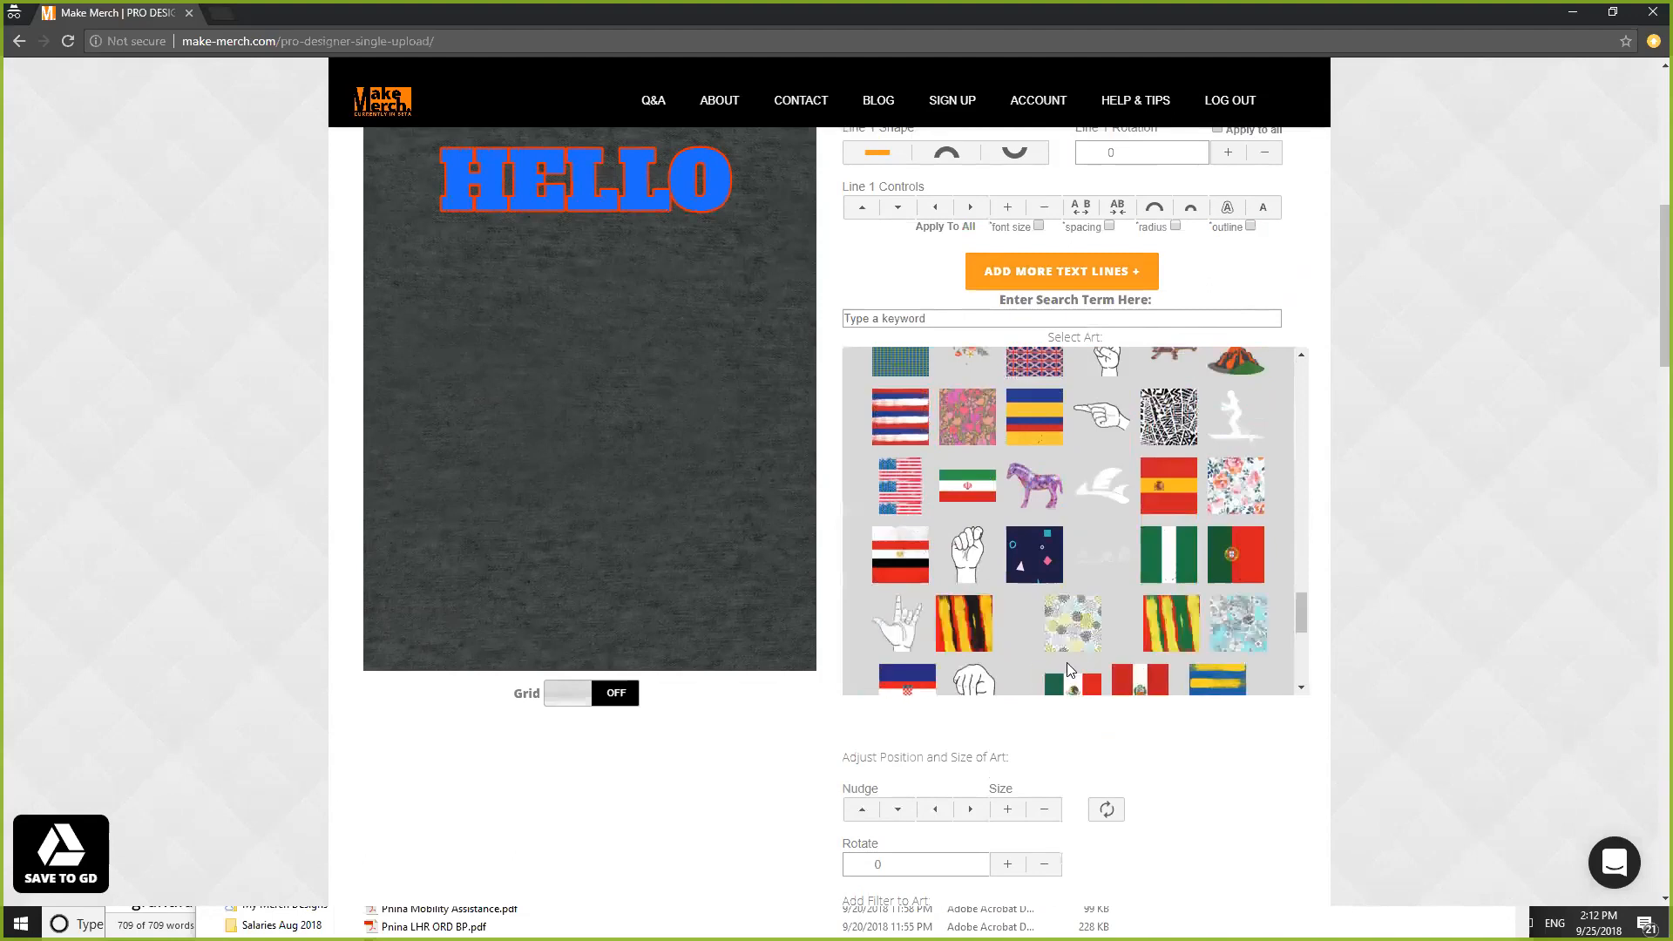
scroll(1227, 495, down, 5)
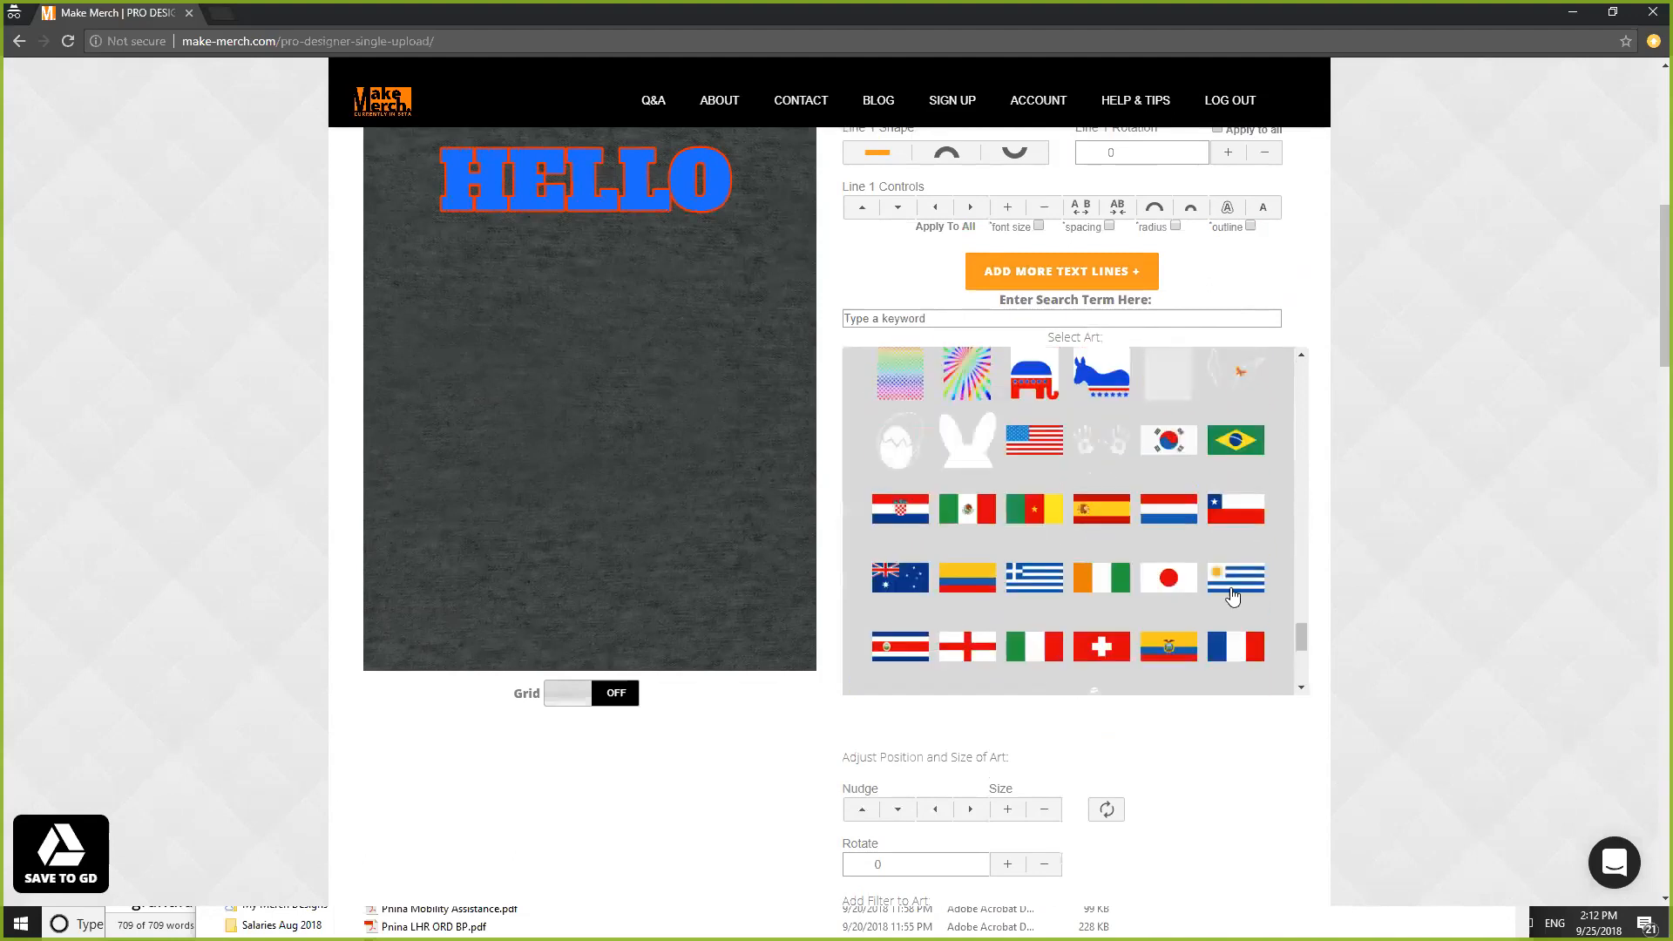
scroll(1300, 610, down, 4)
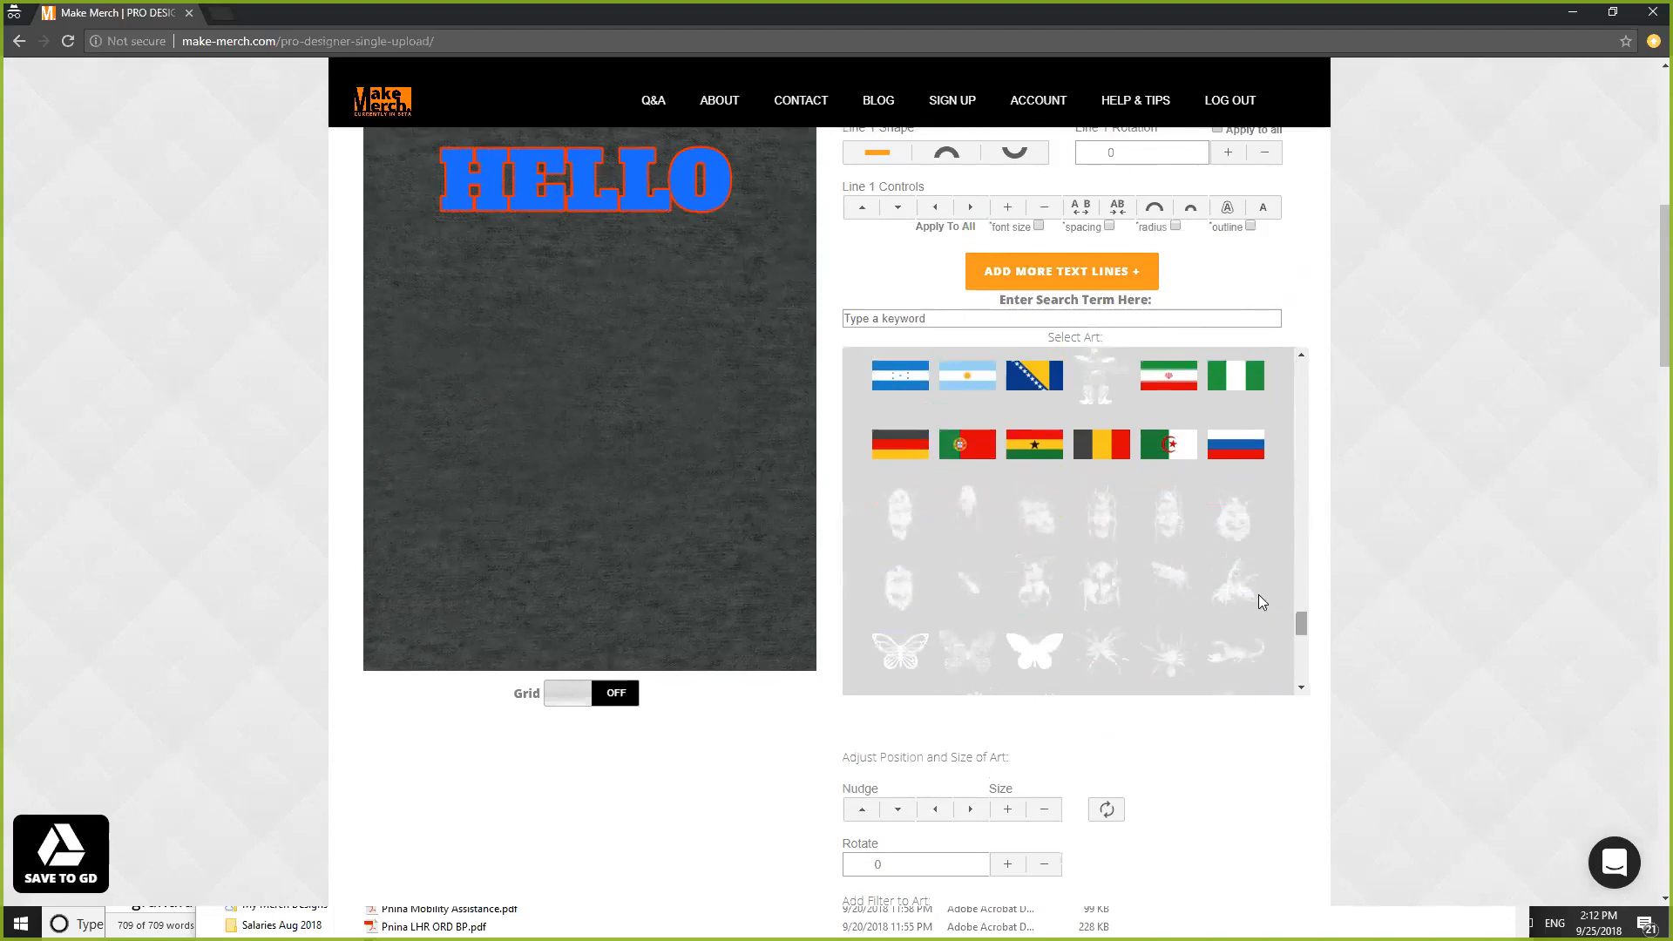
- Search the artwork for 'hobbies', then replace the search term with 'cats'
click(1025, 321)
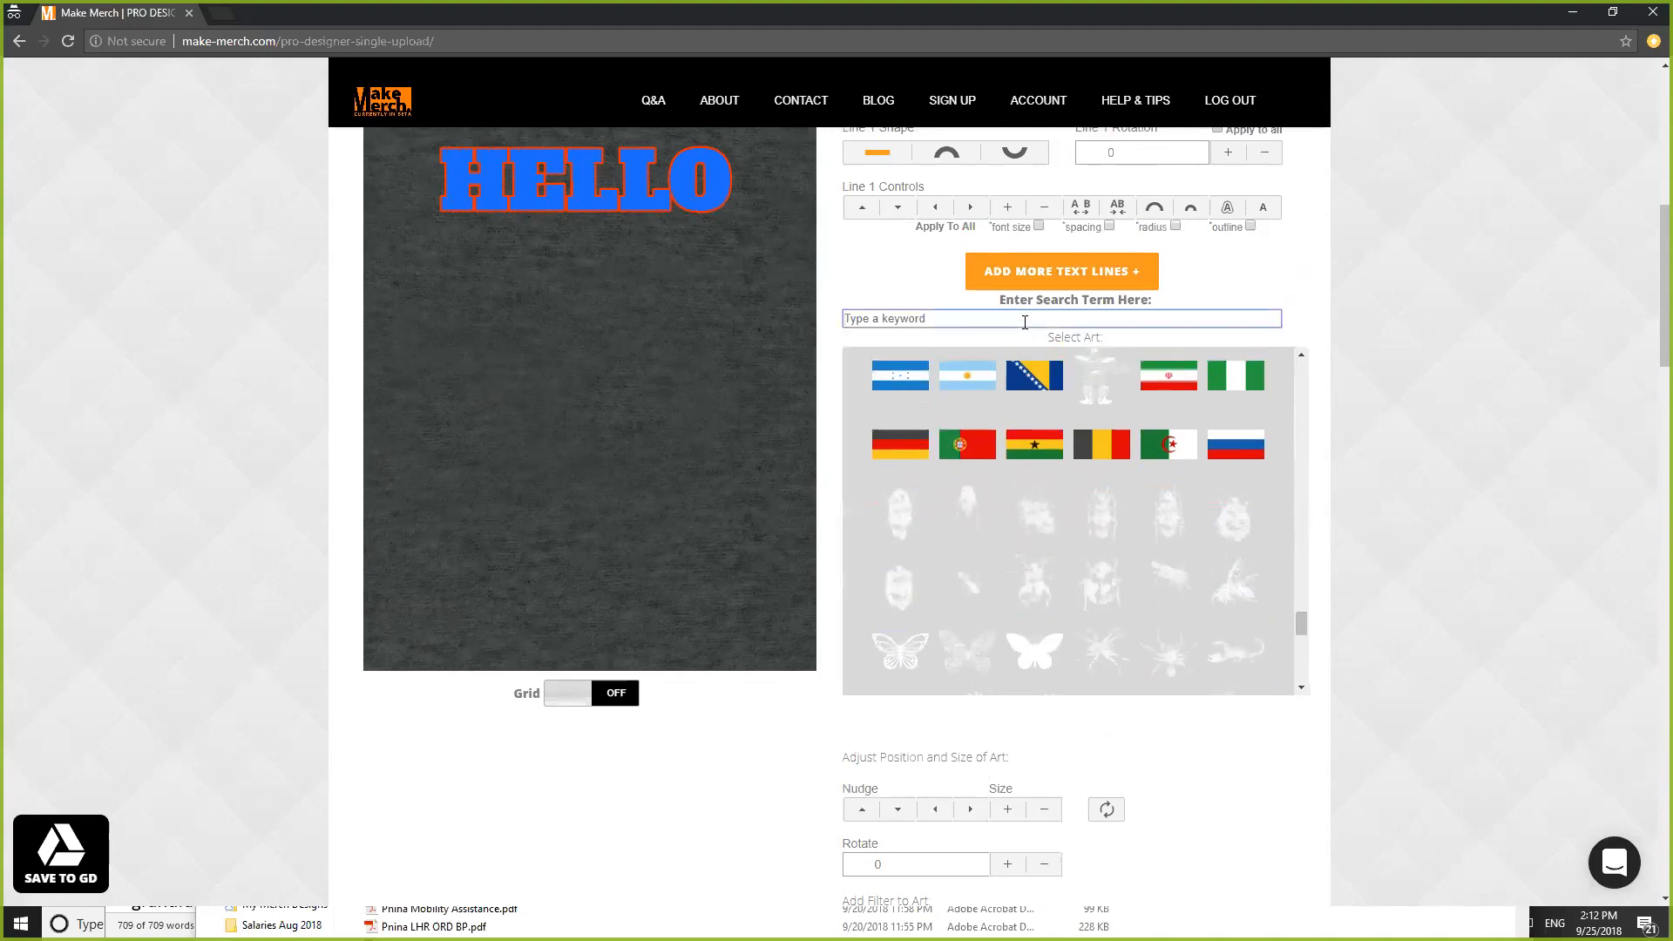
text(s)
key(BackSpace)
text(hob)
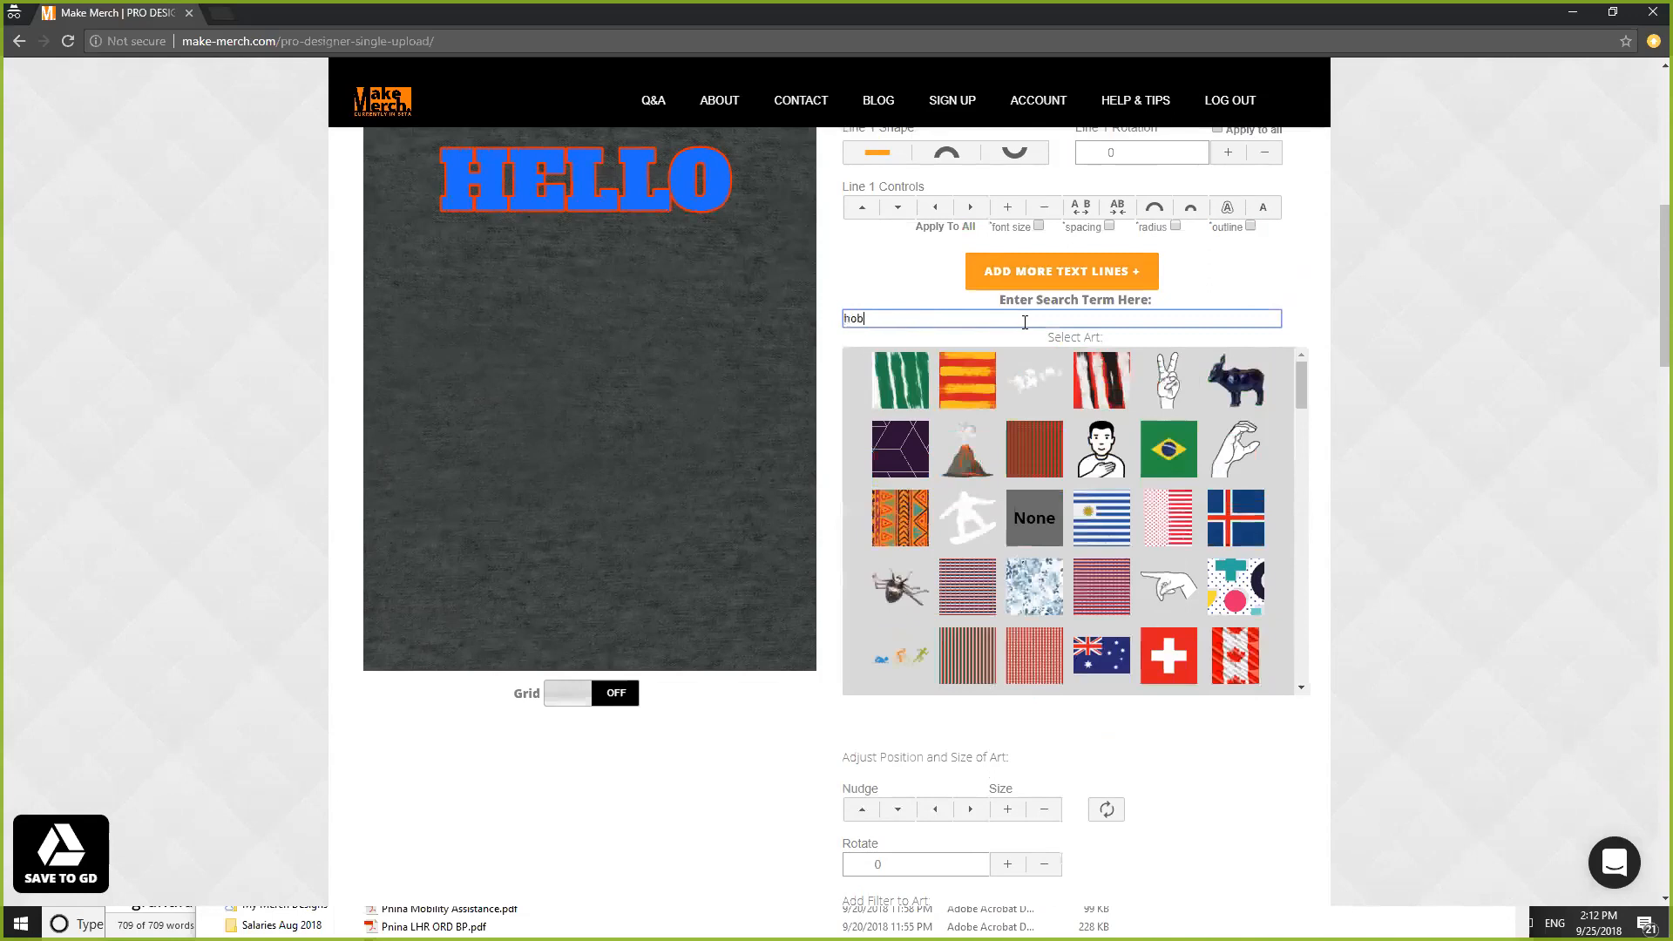
text(bies)
key(Return)
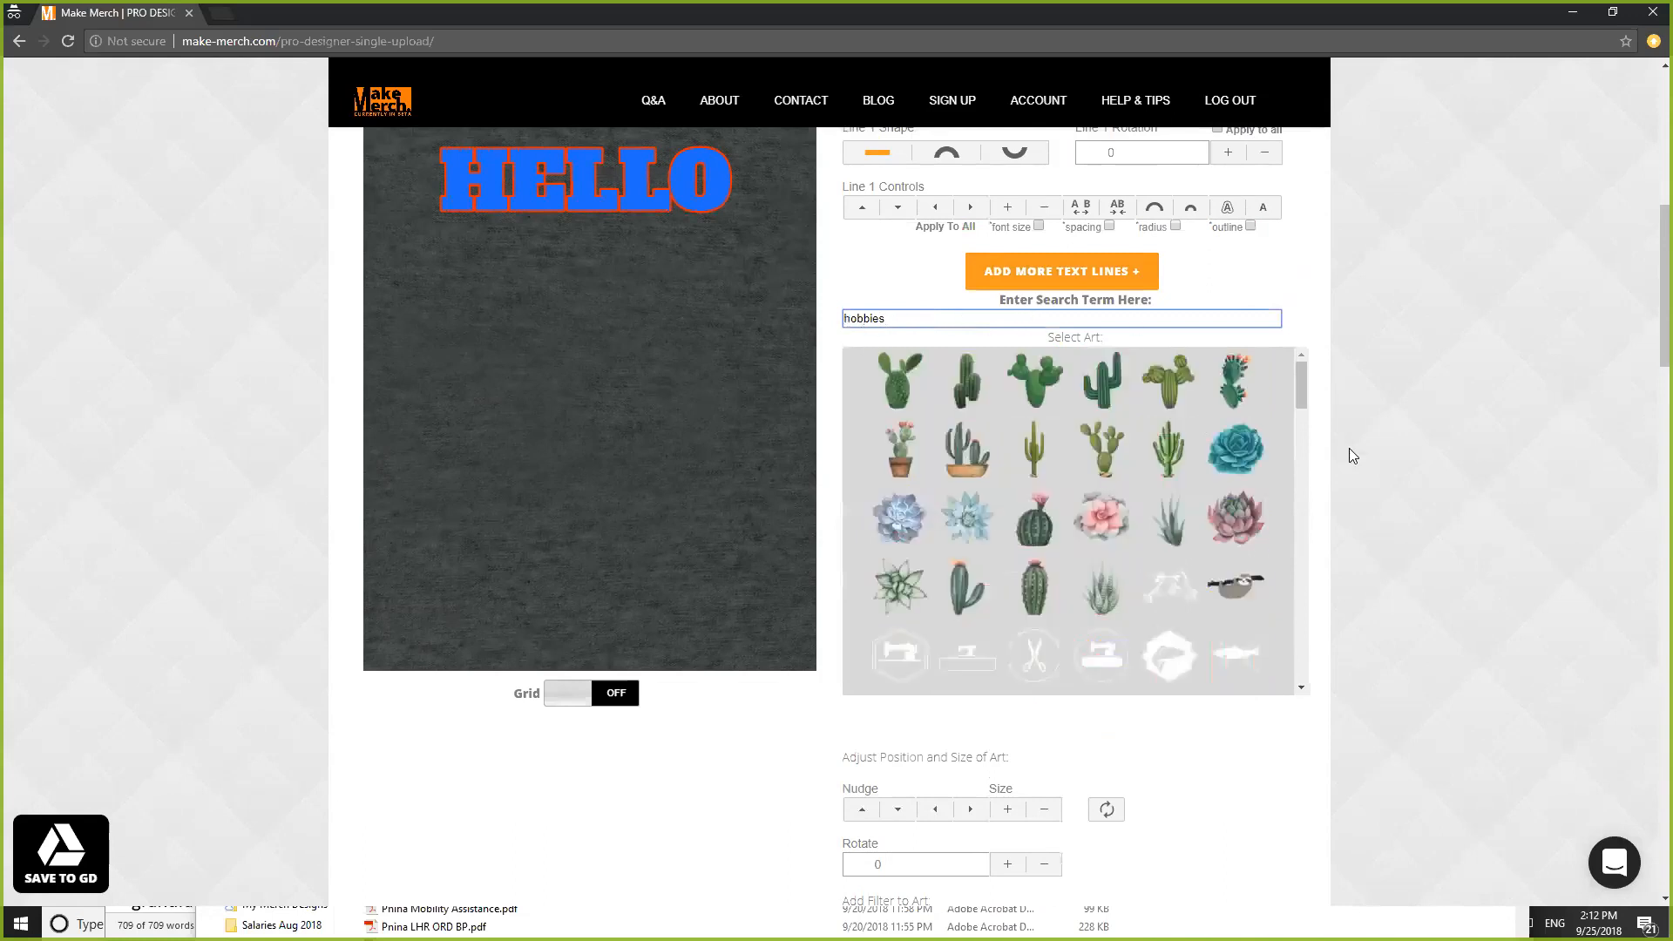
mouse_move(1296, 376)
mouse_down()
mouse_move(1328, 648)
mouse_move(1310, 532)
mouse_move(1307, 611)
mouse_up()
drag(897, 316, 788, 310)
text(cat)
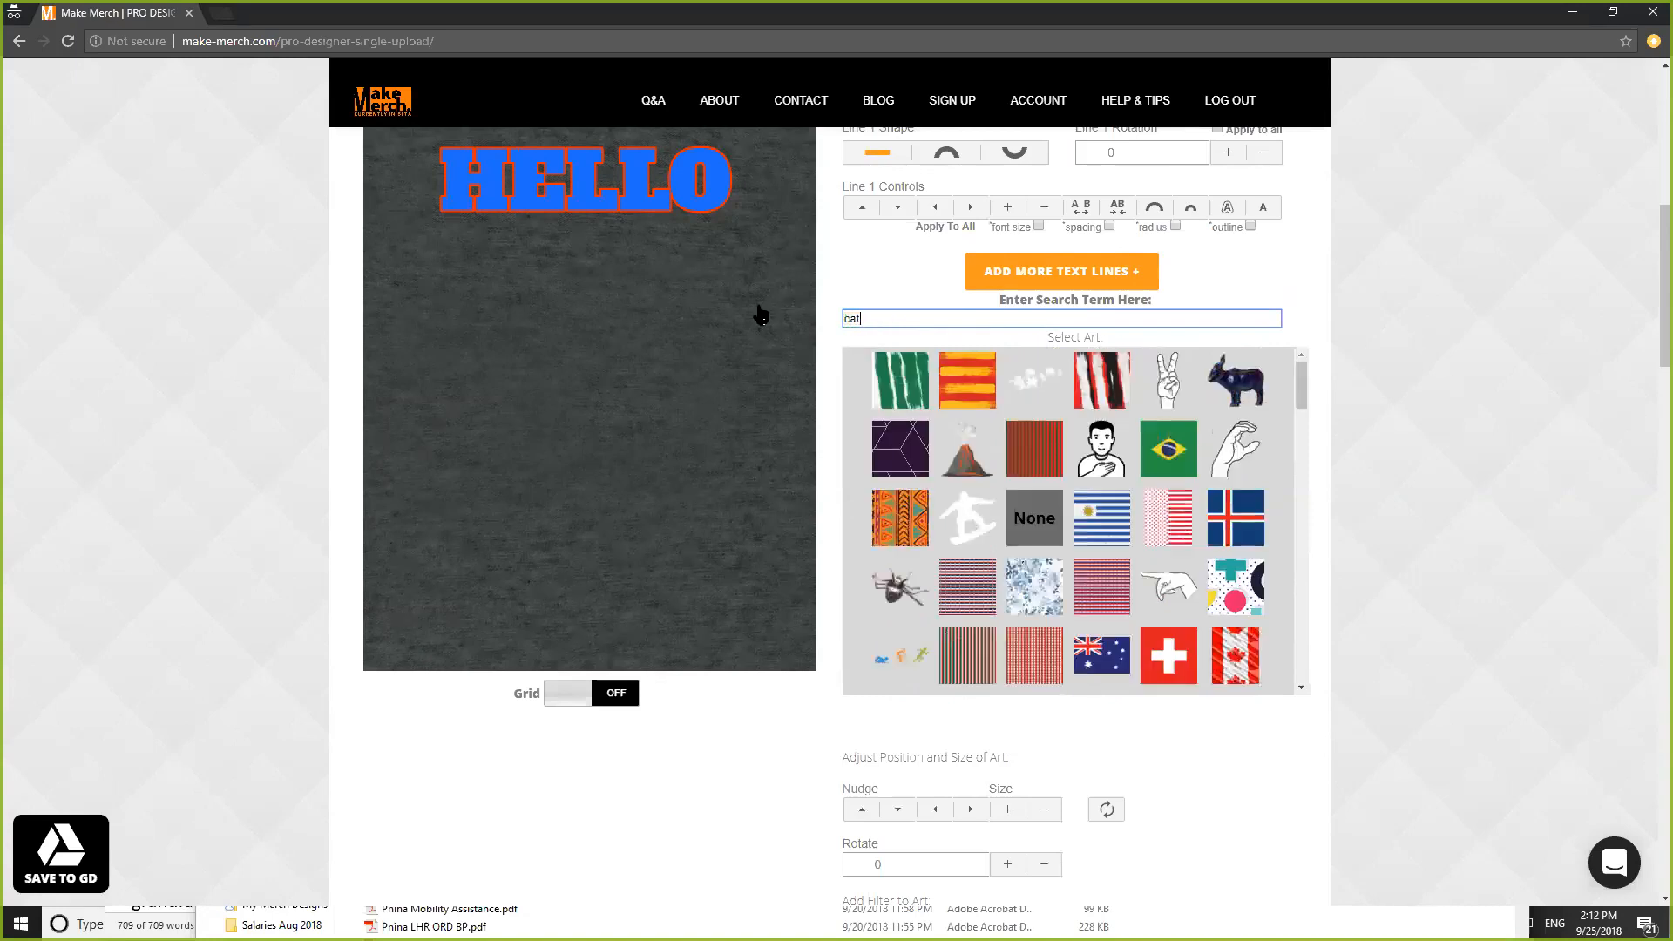
text(s)
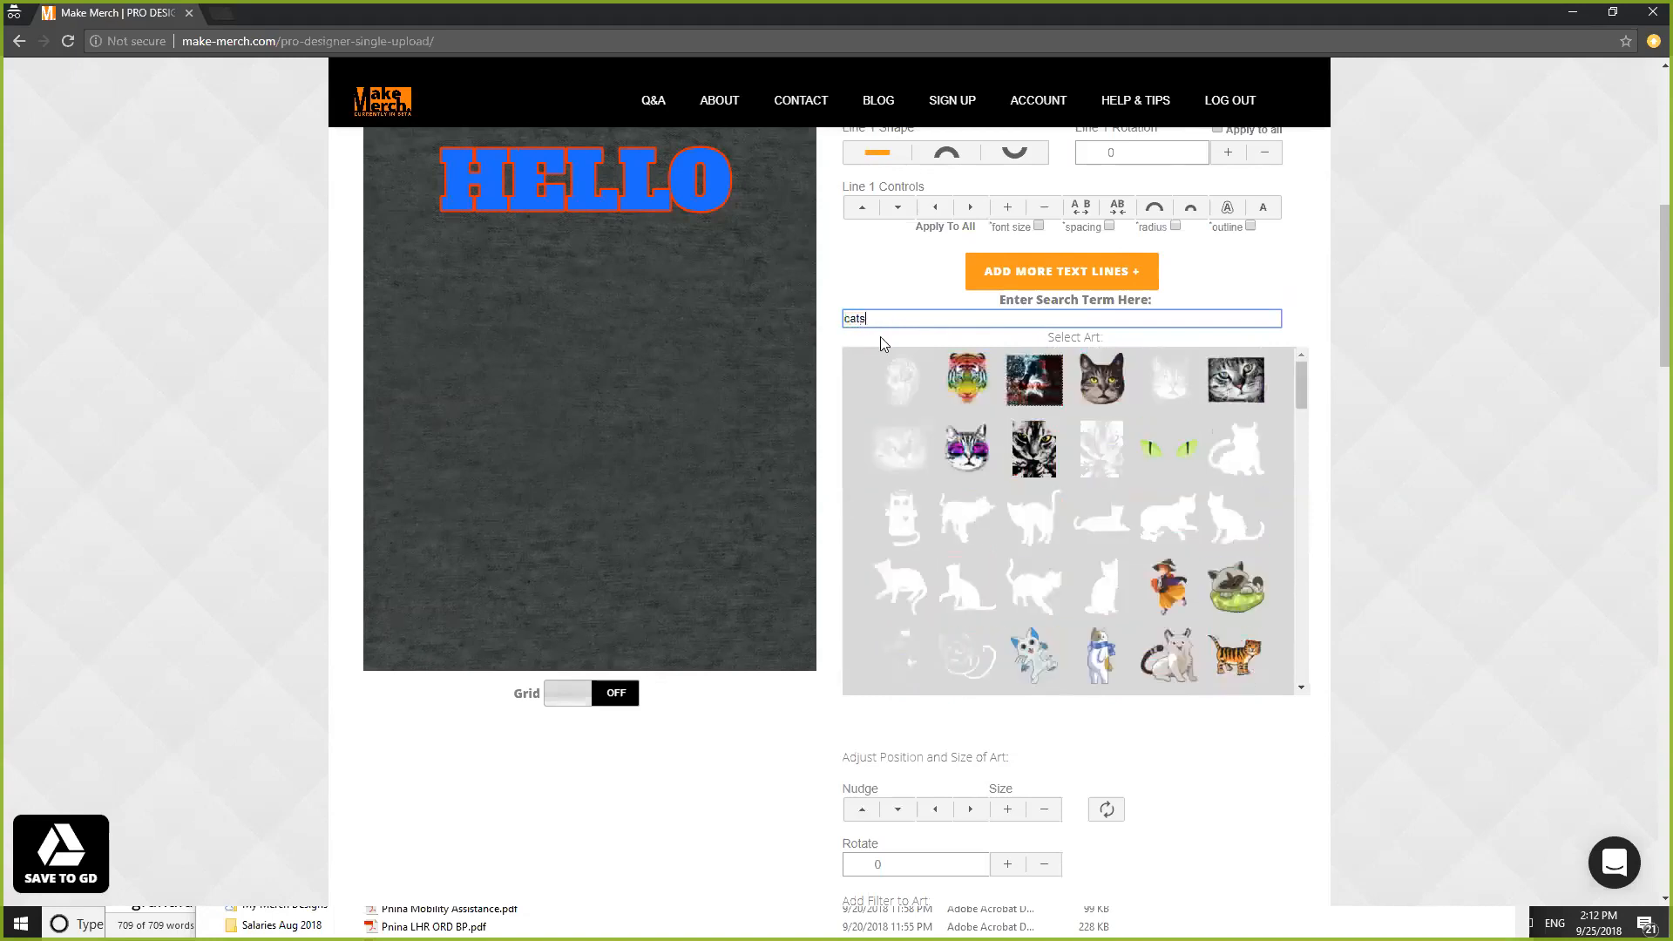
- Try several cat thumbnails, settling on the rainbow tiger face below HELLO
click(1103, 383)
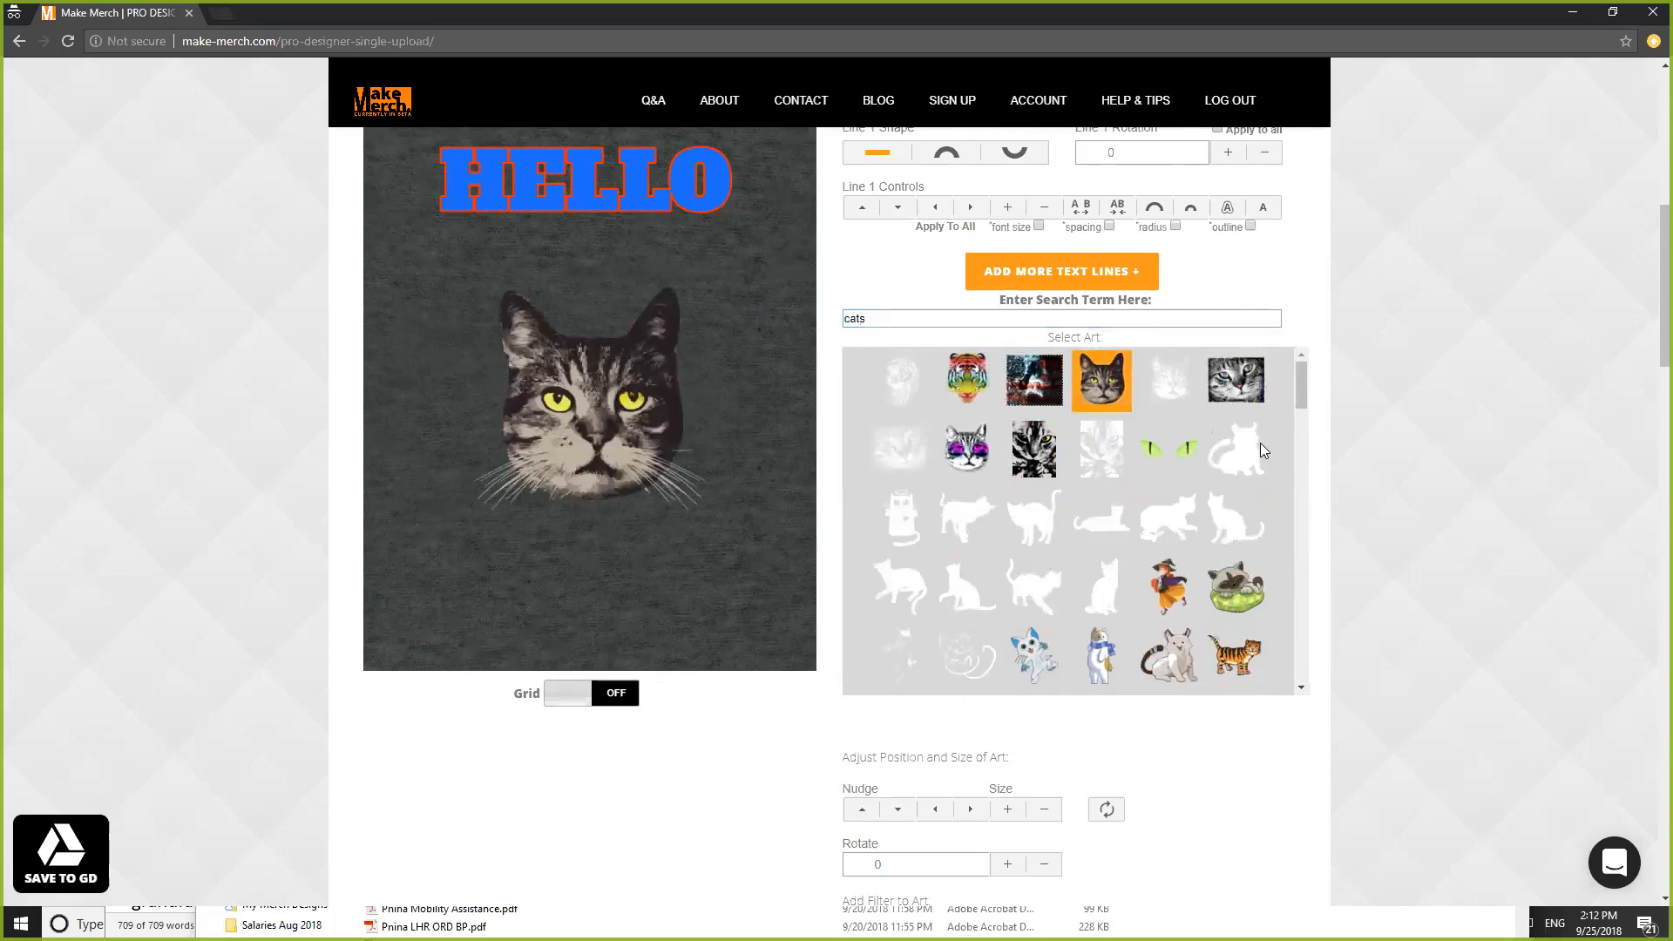
click(1244, 468)
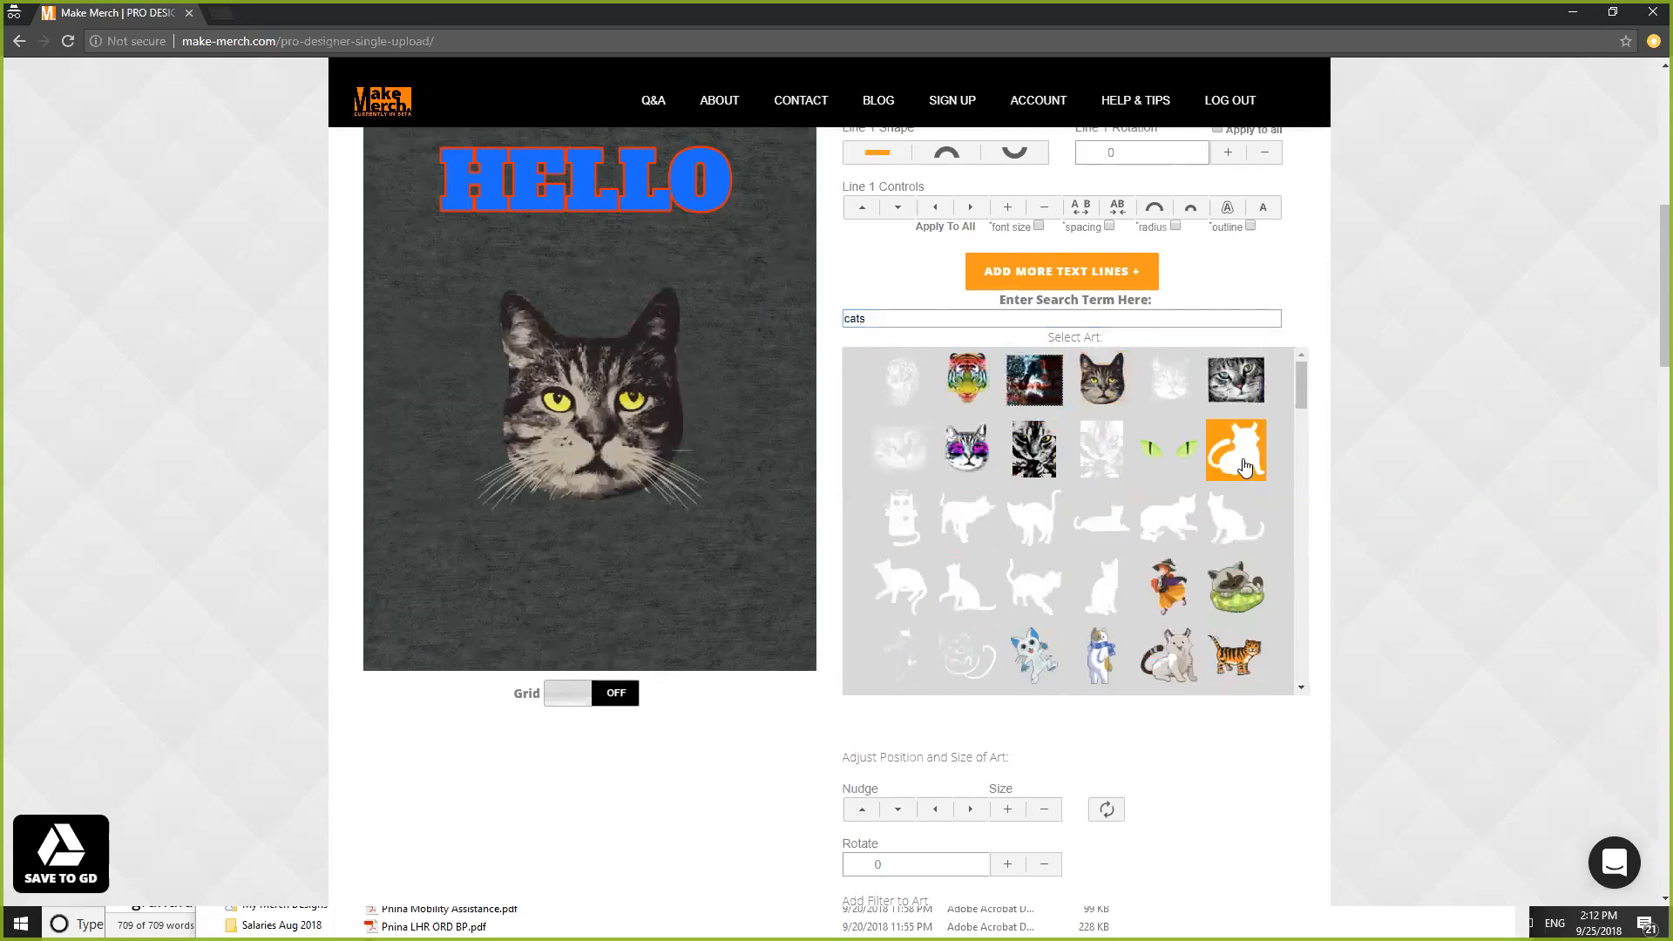
click(1116, 532)
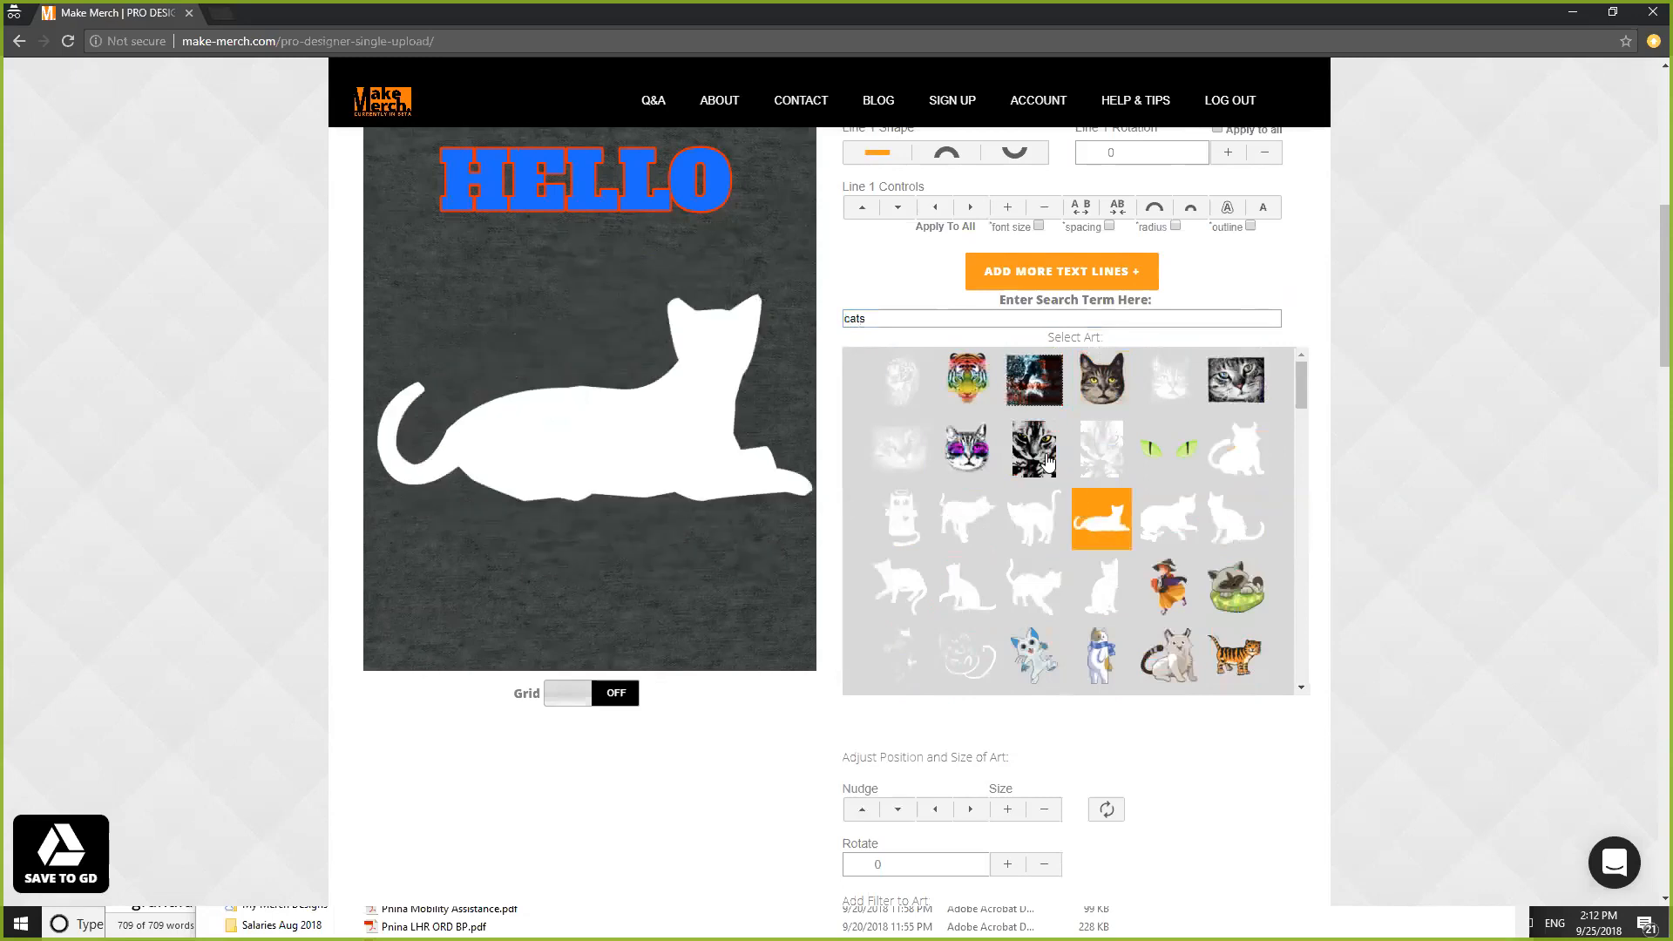
click(1048, 463)
click(976, 383)
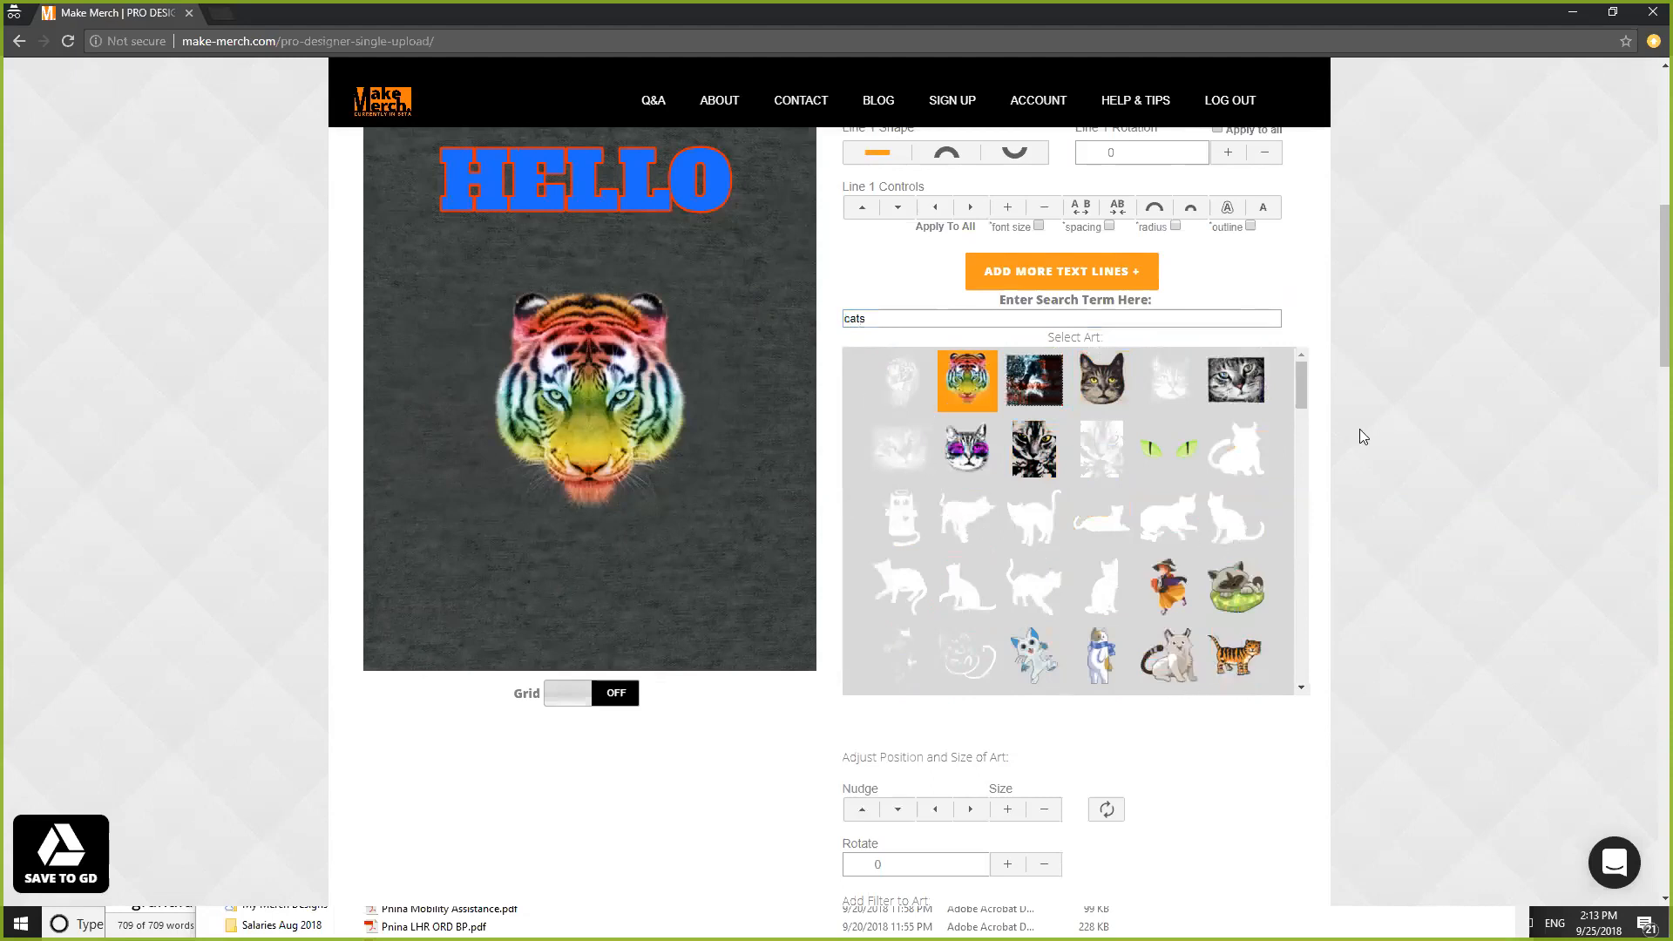
scroll(1385, 427, down, 2)
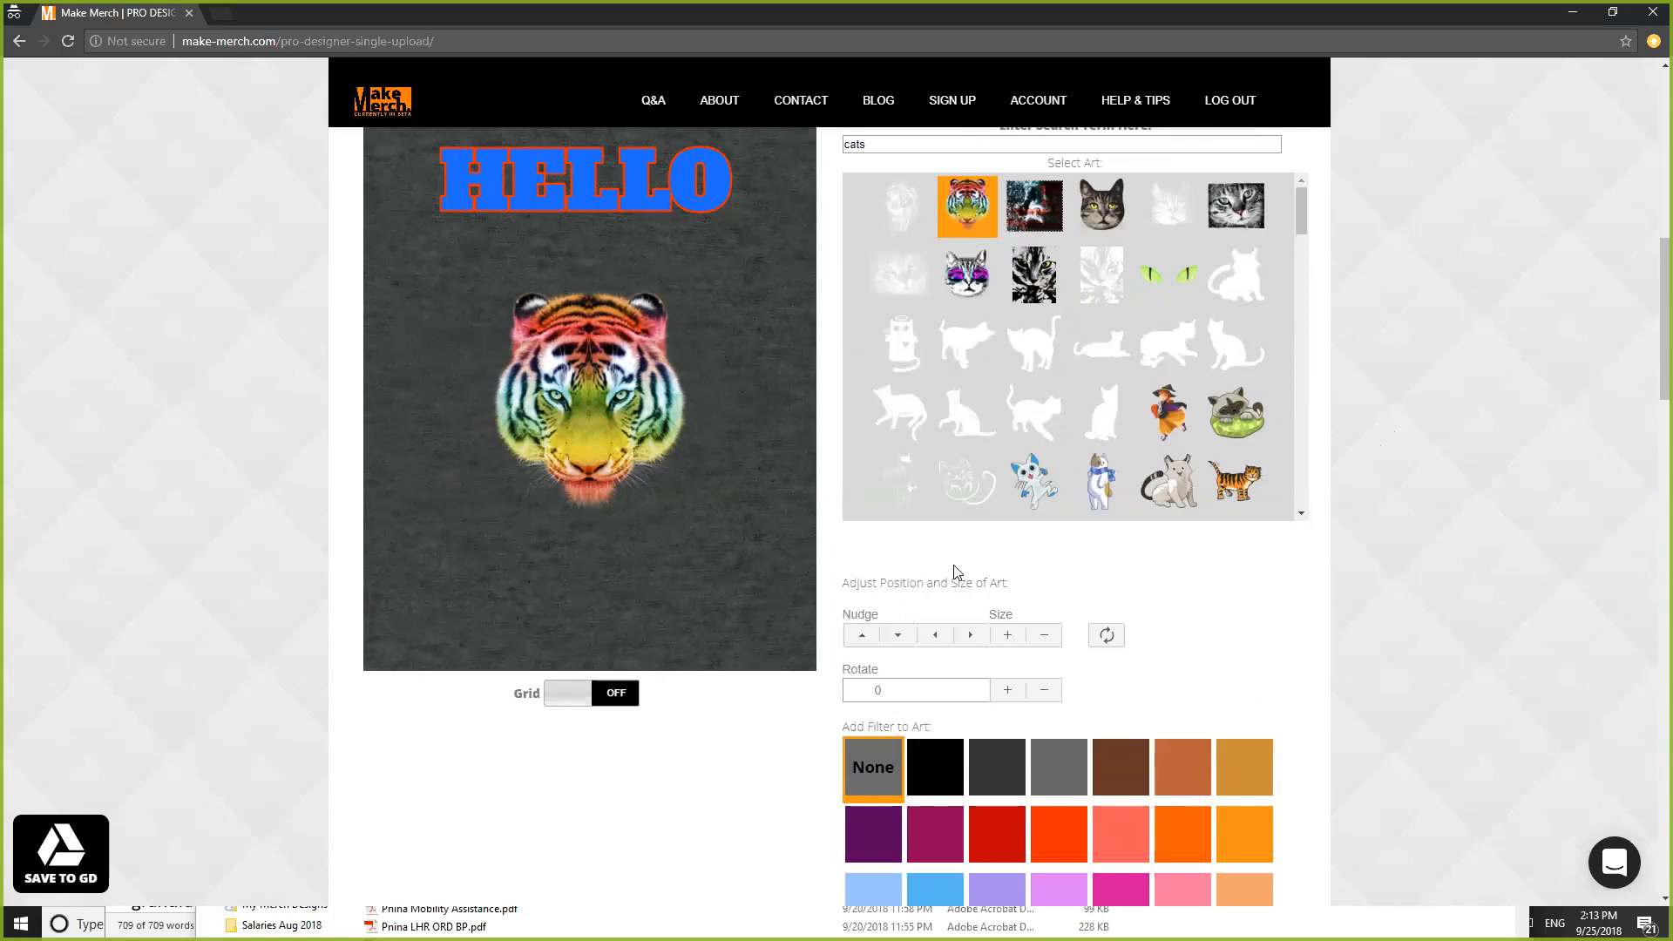
- Enlarge the tiger, accept the low-resolution warning, then shrink it several steps
click(1009, 636)
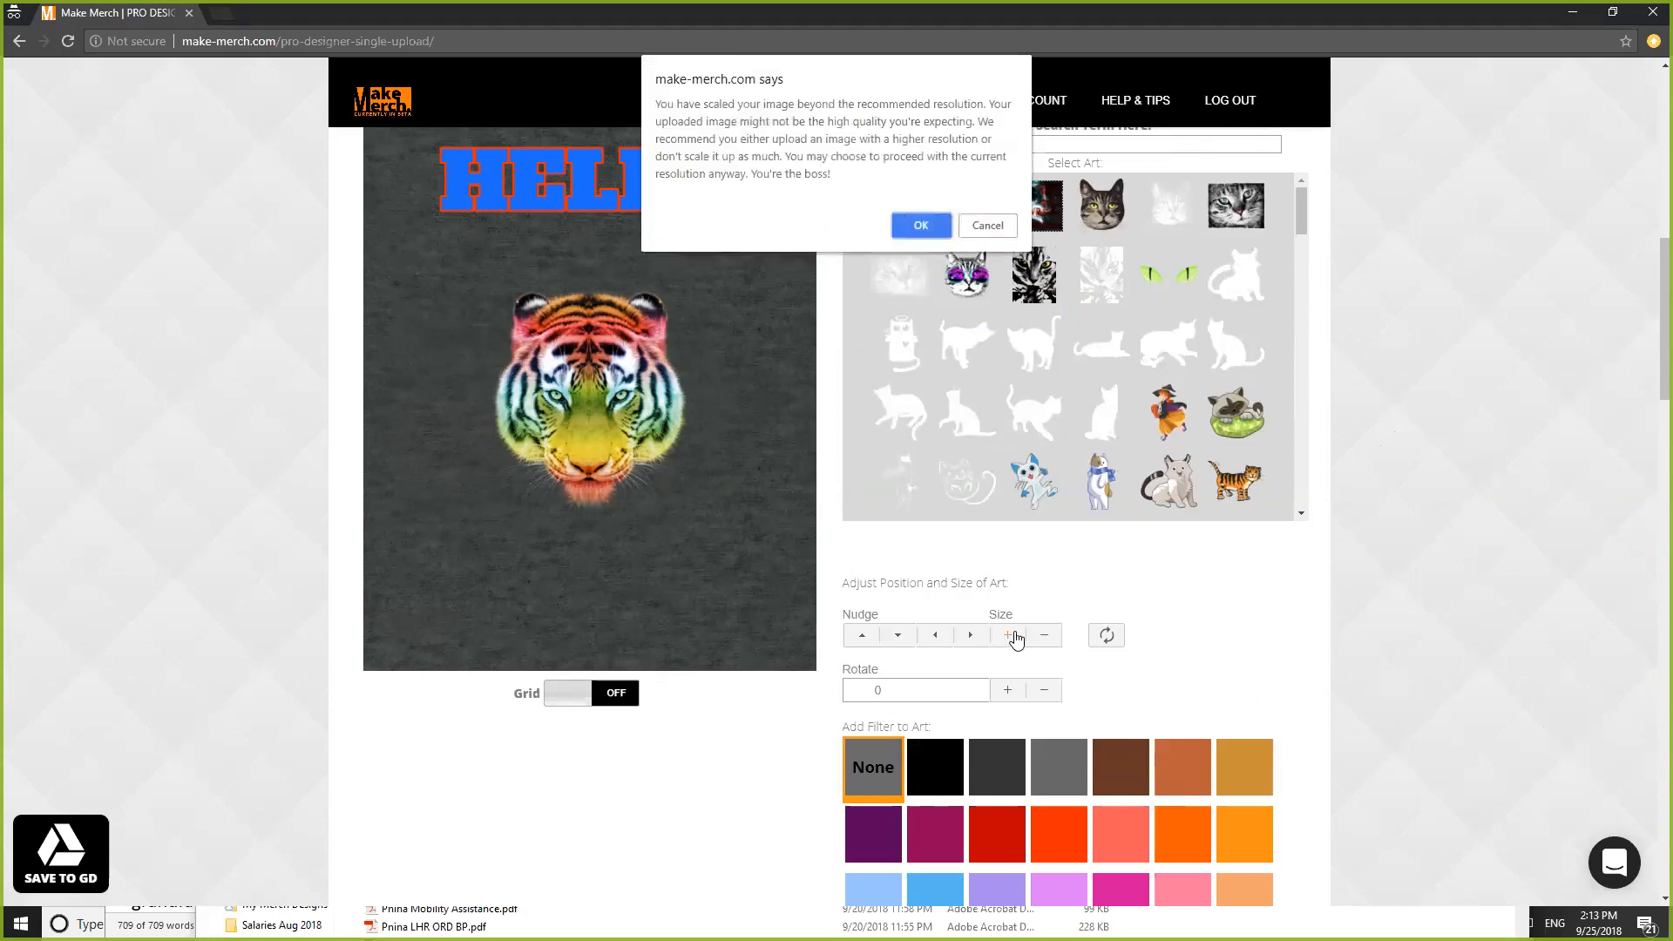
click(924, 226)
click(1045, 645)
click(1044, 645)
click(1044, 645)
click(1044, 645)
click(1044, 645)
click(1044, 645)
click(1044, 645)
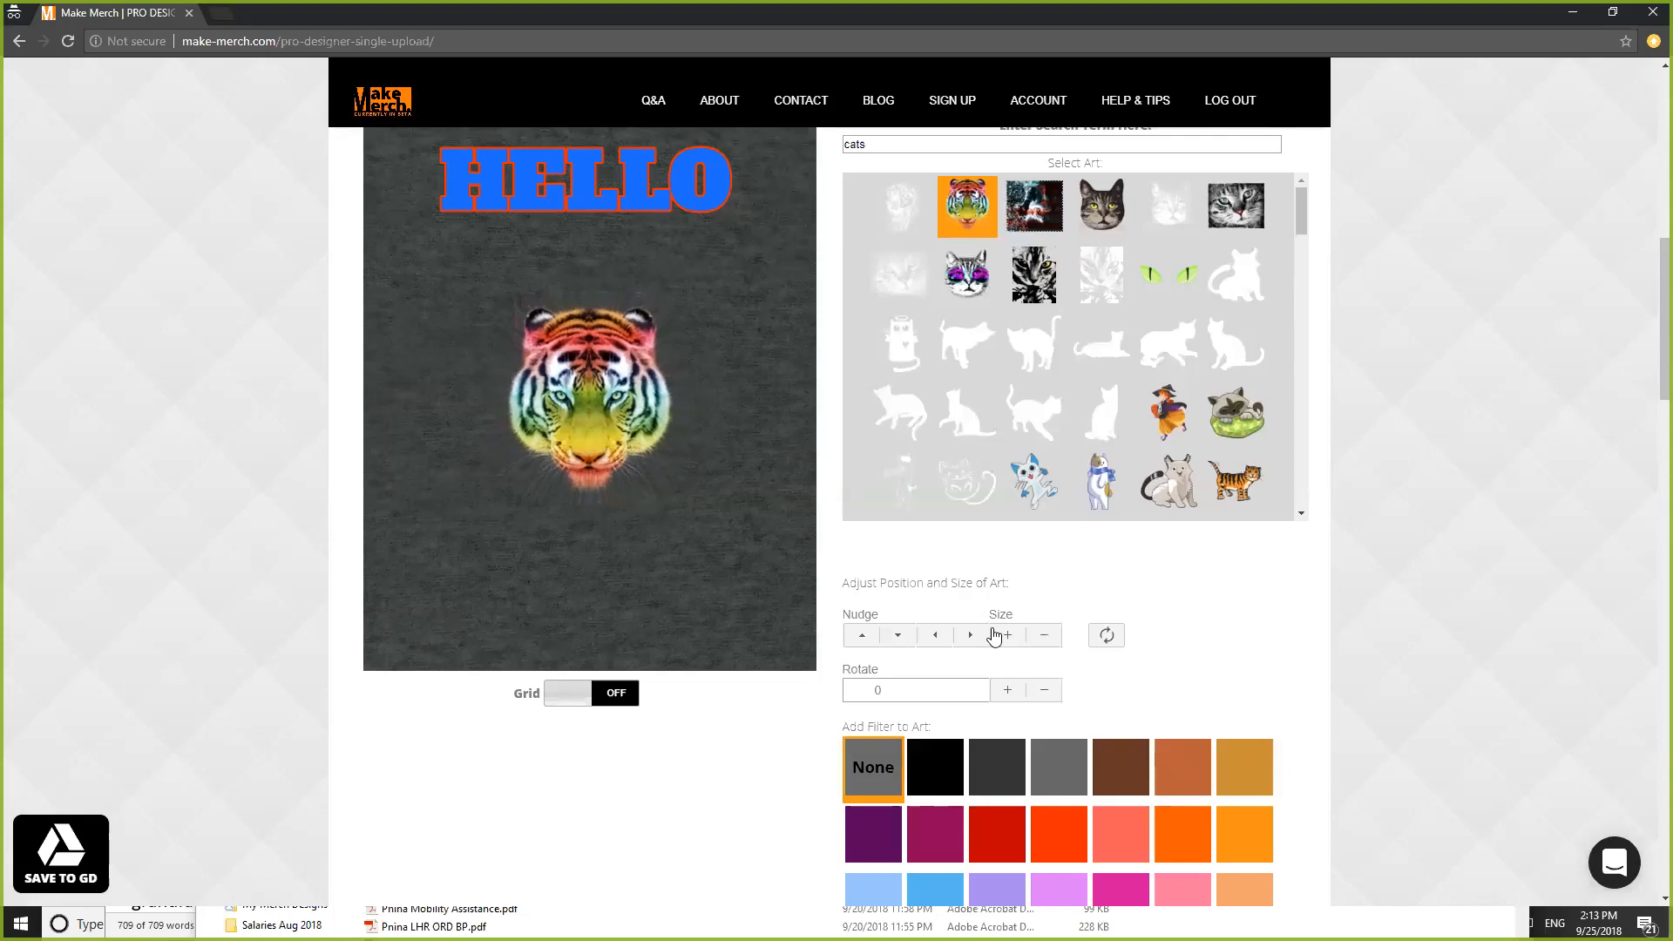
- Nudge the tiger art right, down, up and left into position
click(972, 636)
click(972, 636)
click(972, 636)
click(972, 636)
click(972, 636)
click(973, 636)
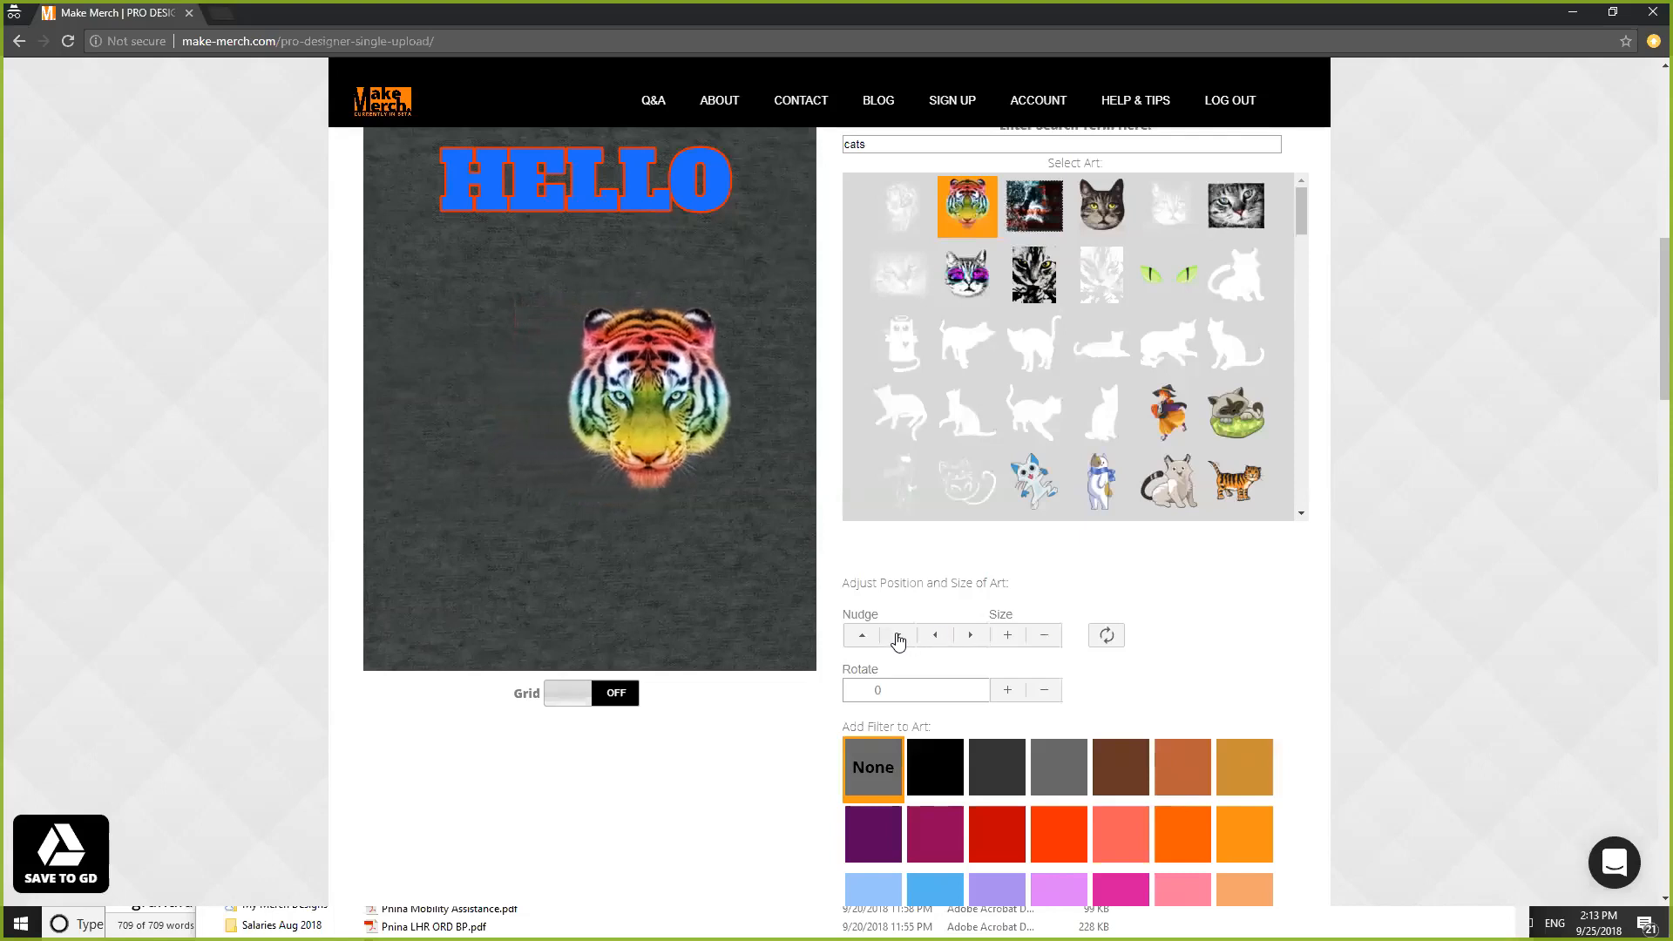
click(898, 635)
click(898, 635)
click(897, 635)
click(898, 636)
click(863, 636)
click(863, 636)
click(865, 637)
click(936, 636)
click(936, 636)
click(936, 636)
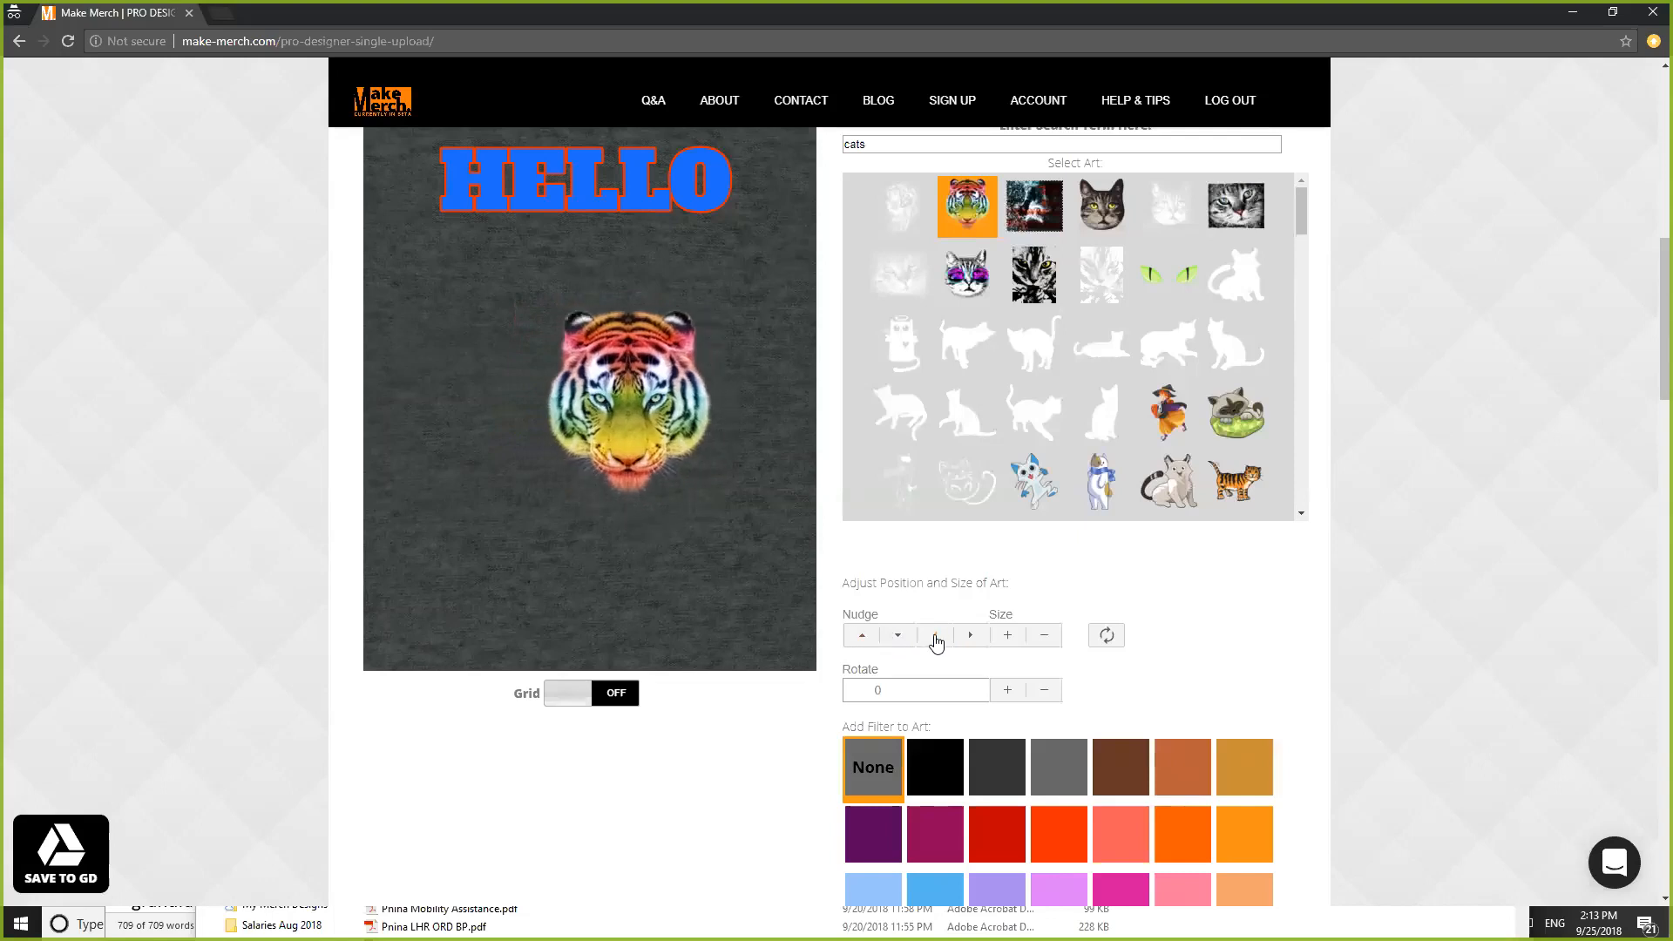
click(936, 636)
- Replace the tiger with the white cat, then with the cat-in-sunglasses art
scroll(1504, 629, down, 1)
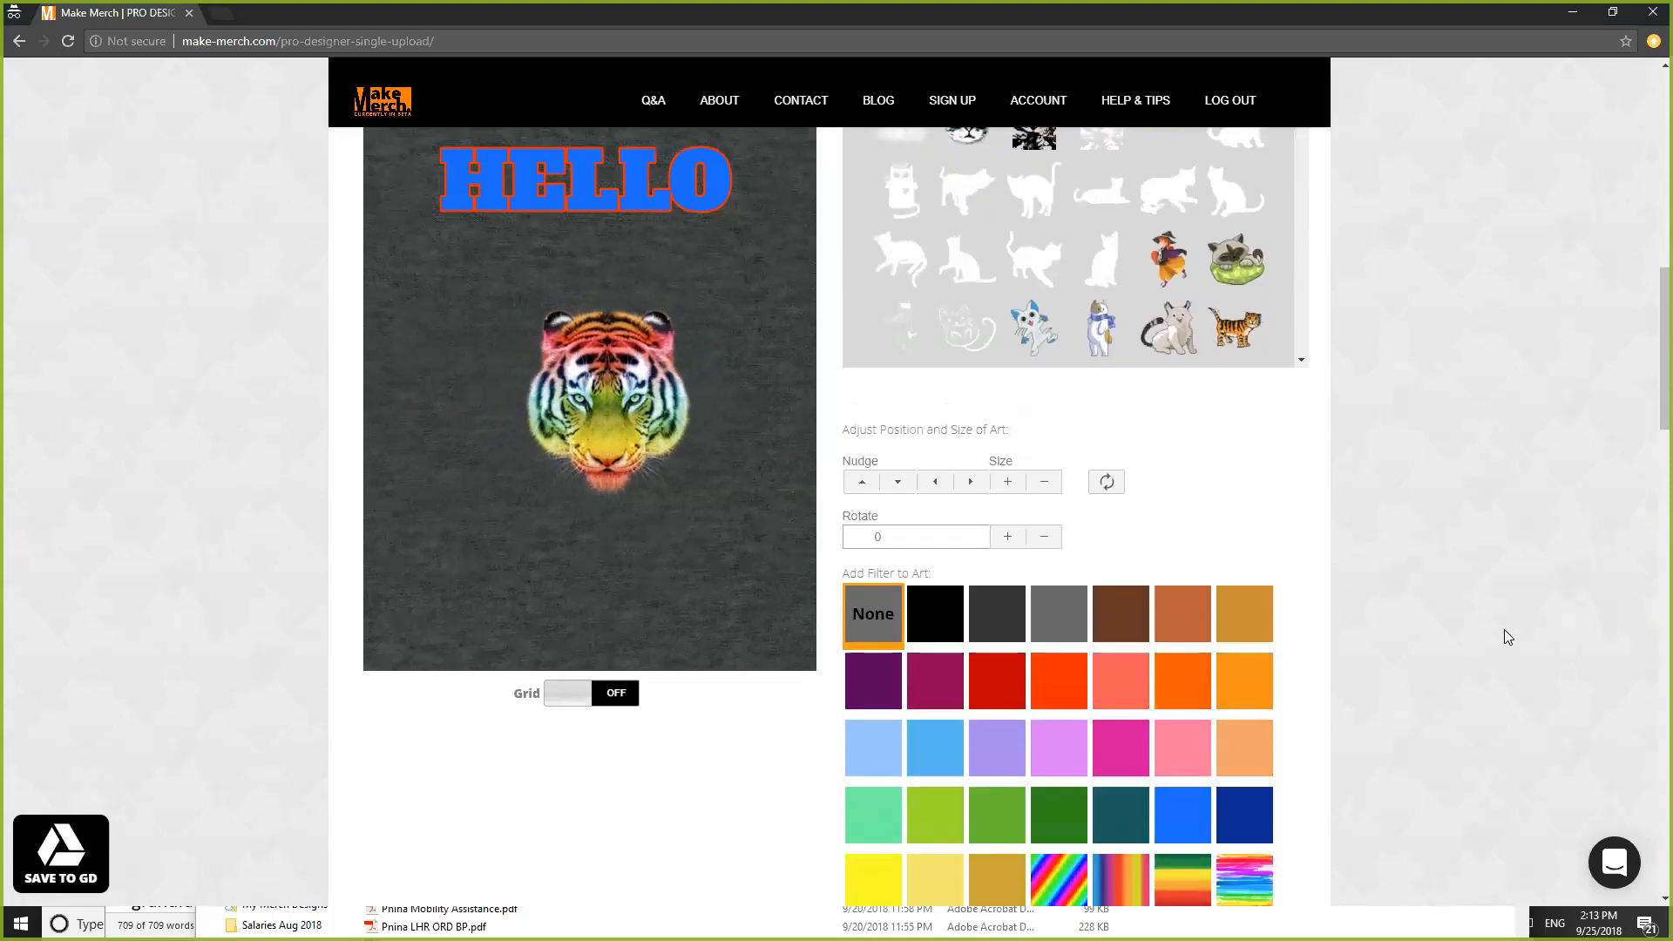
scroll(1307, 523, up, 3)
click(1029, 436)
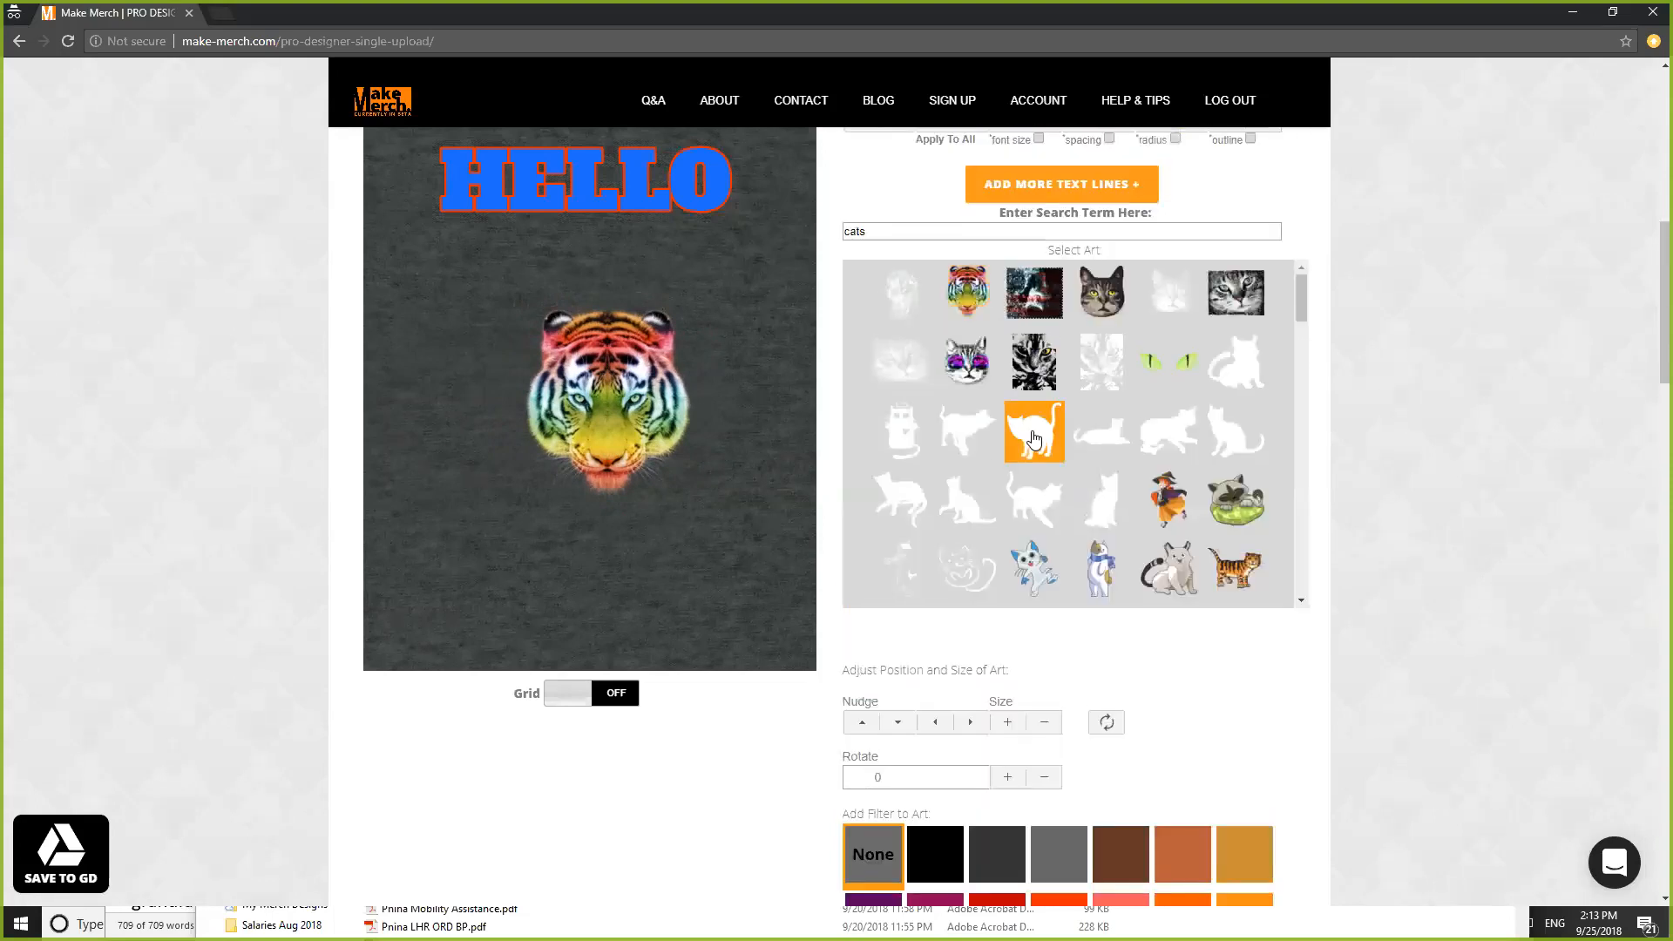
click(967, 370)
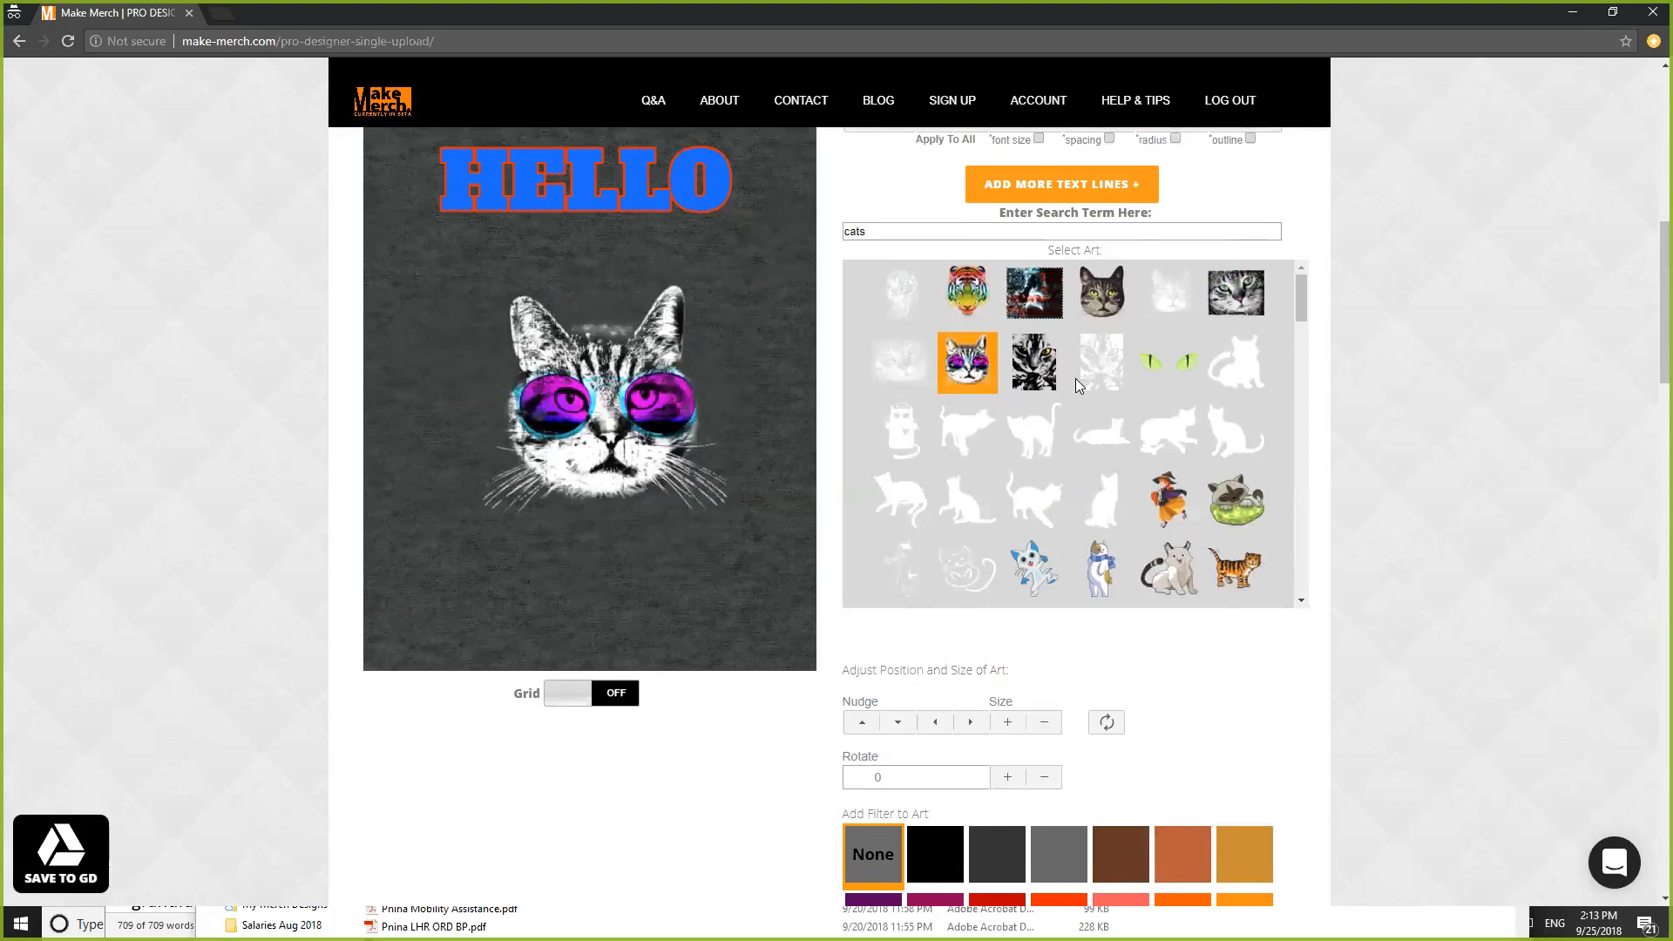
- Try coral, rainbow and paw-print filters, then fill the sunglasses cat with the US flag
scroll(1362, 446, down, 6)
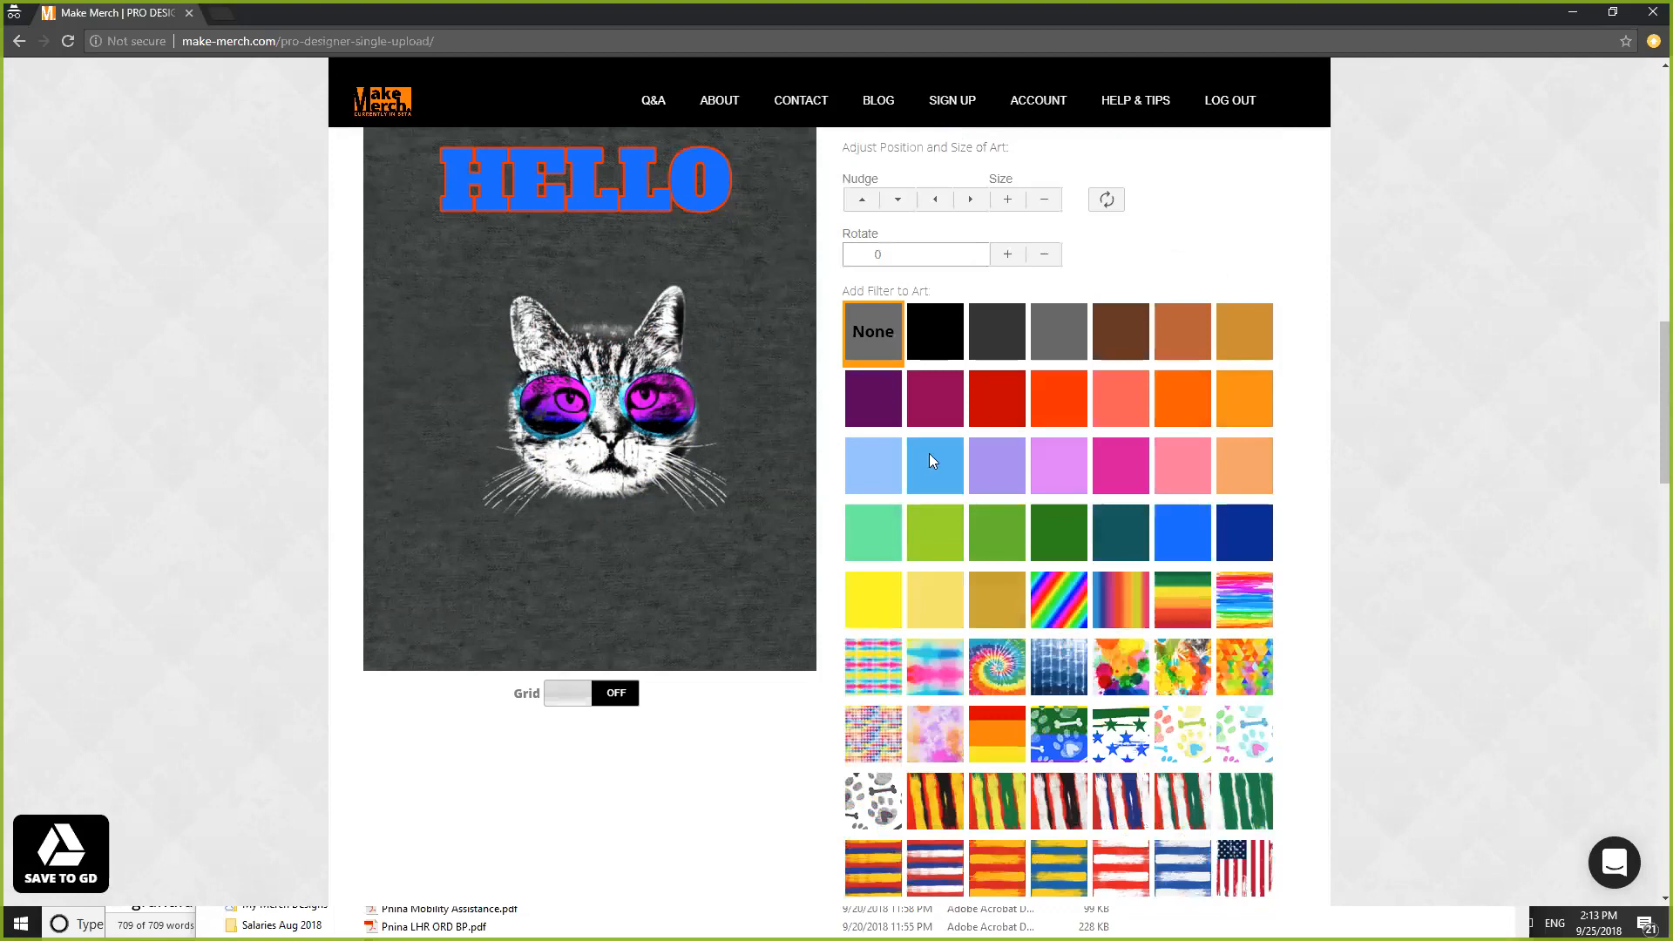
click(1122, 401)
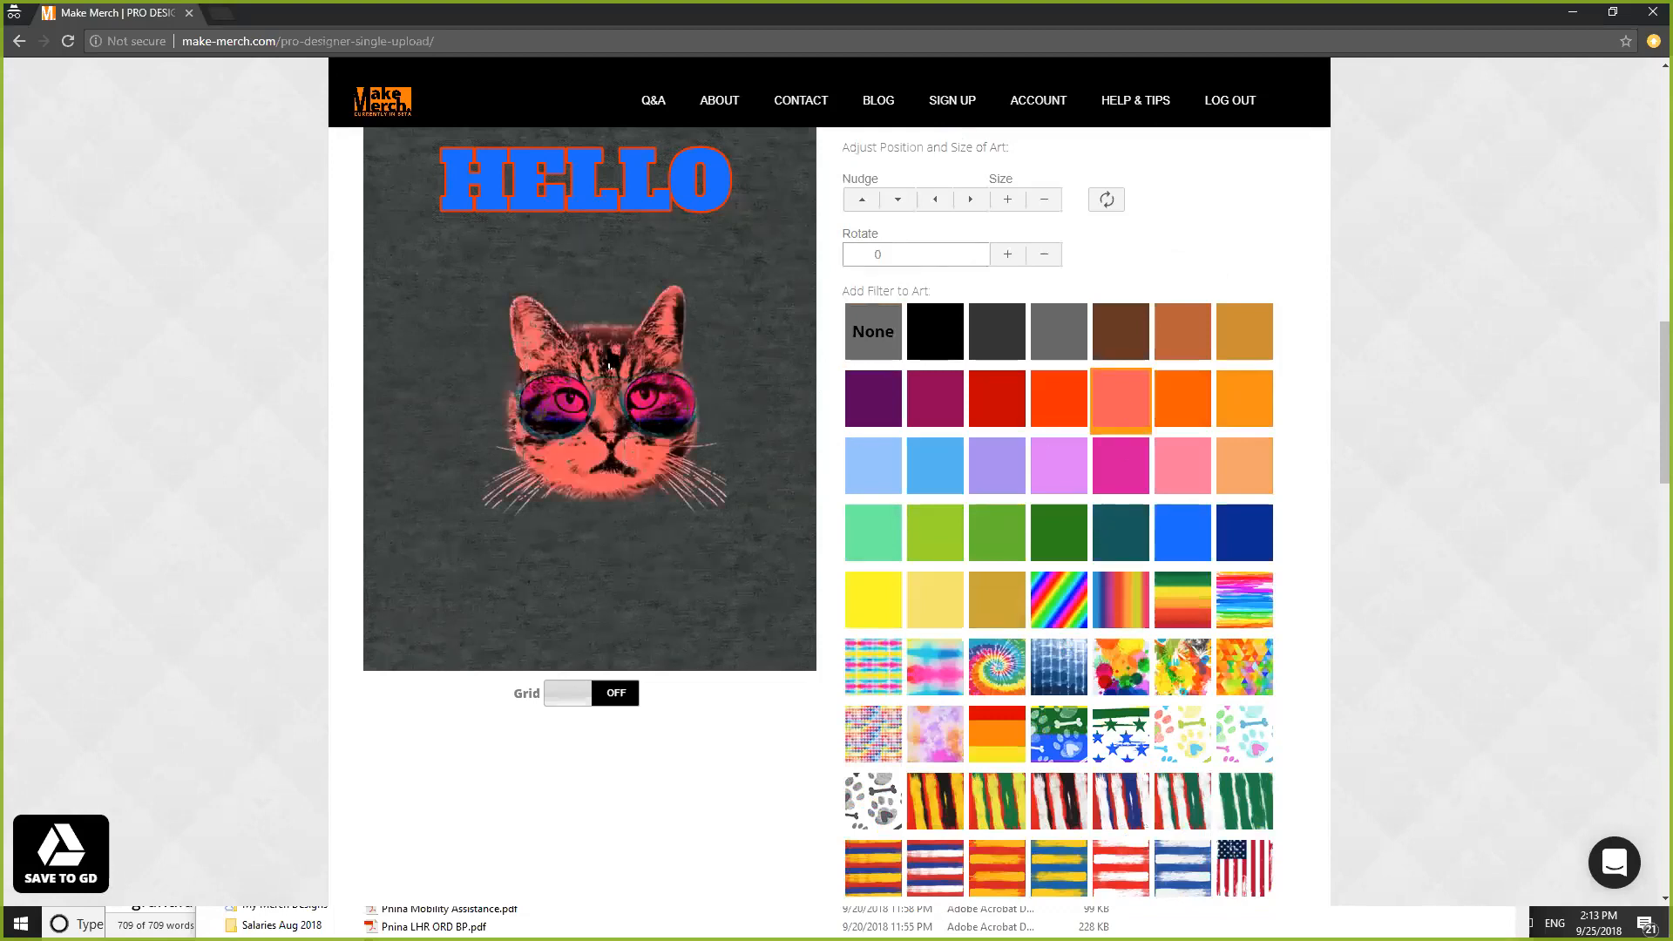
click(1061, 596)
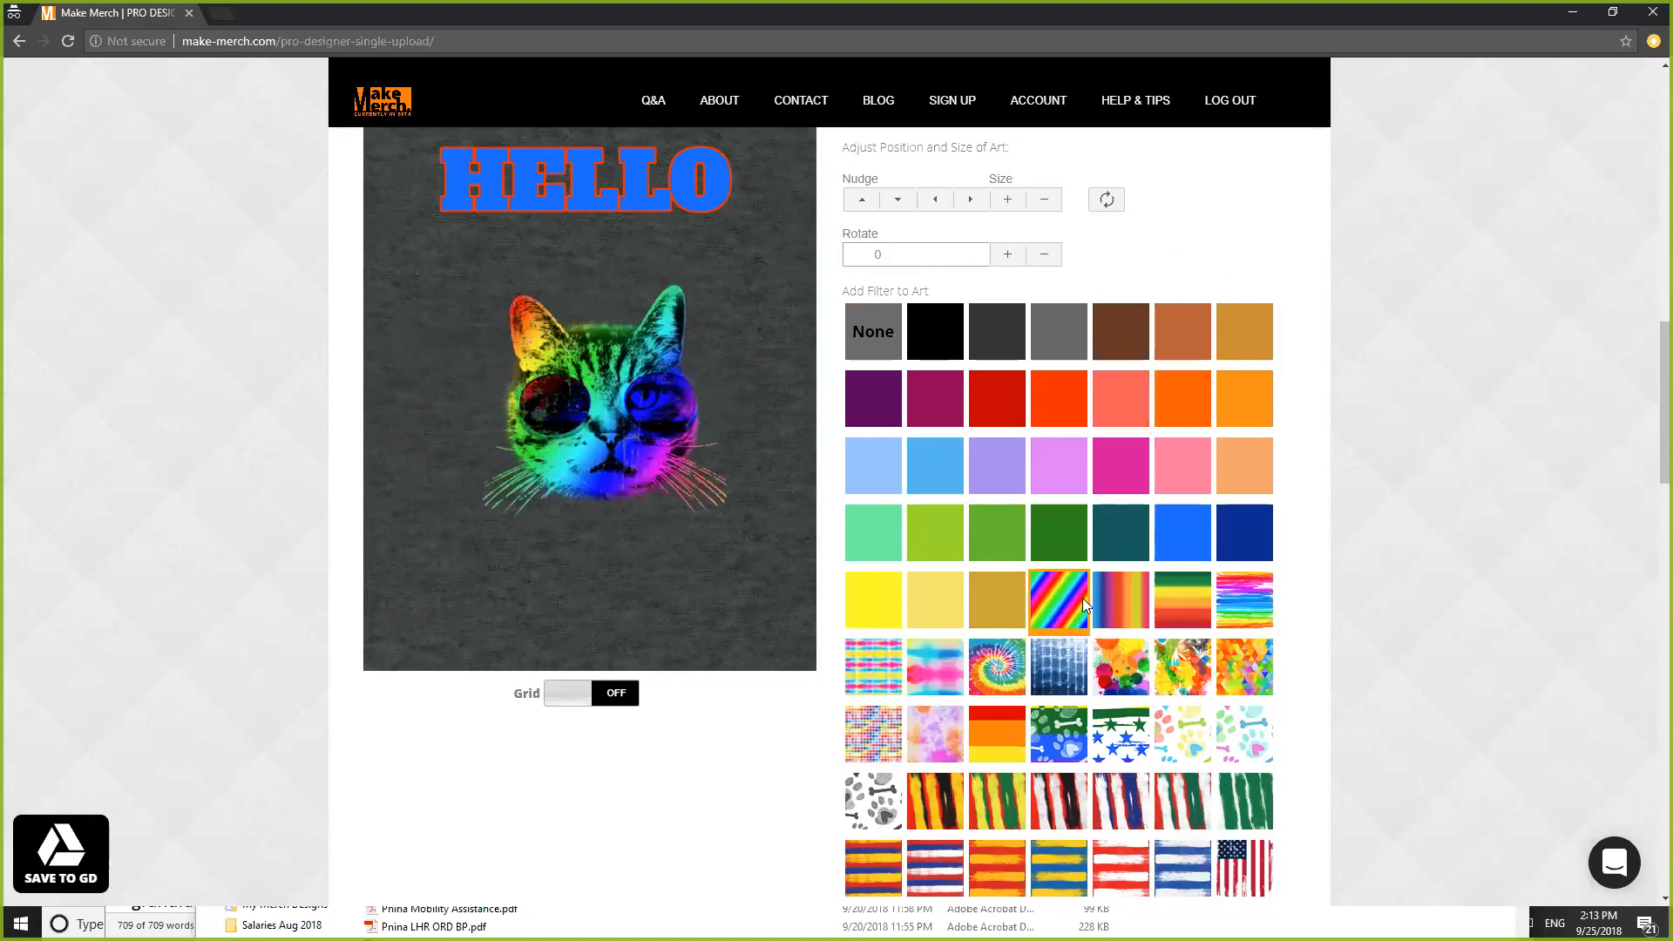
scroll(1392, 642, down, 1)
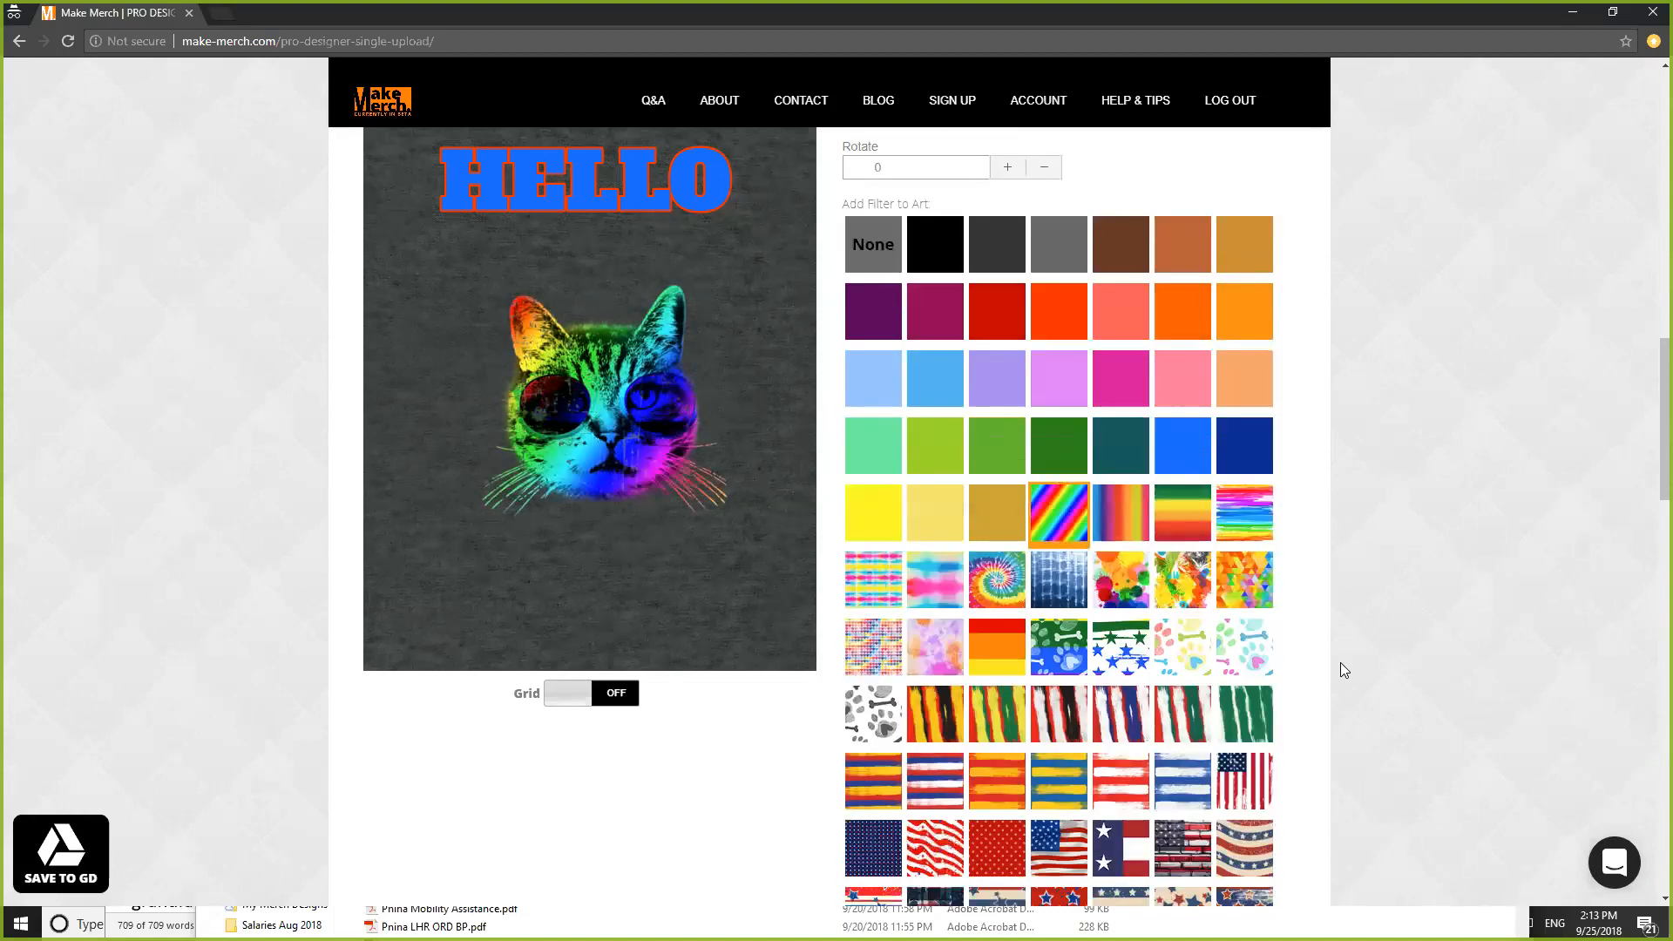
click(1058, 648)
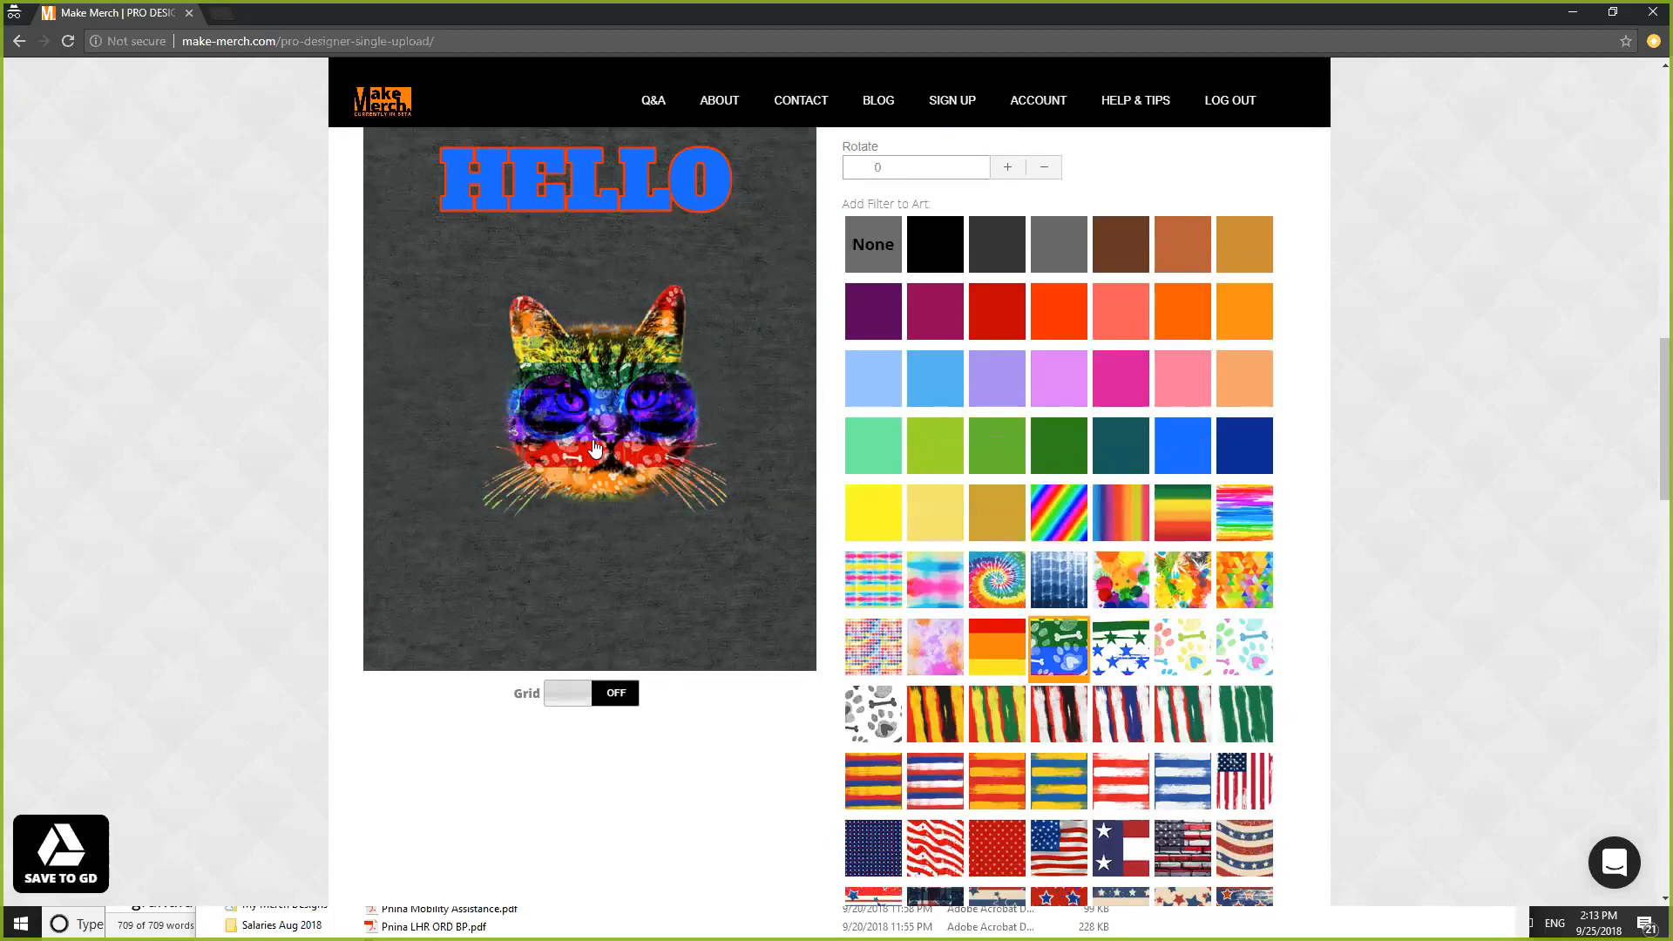
scroll(1310, 608, down, 5)
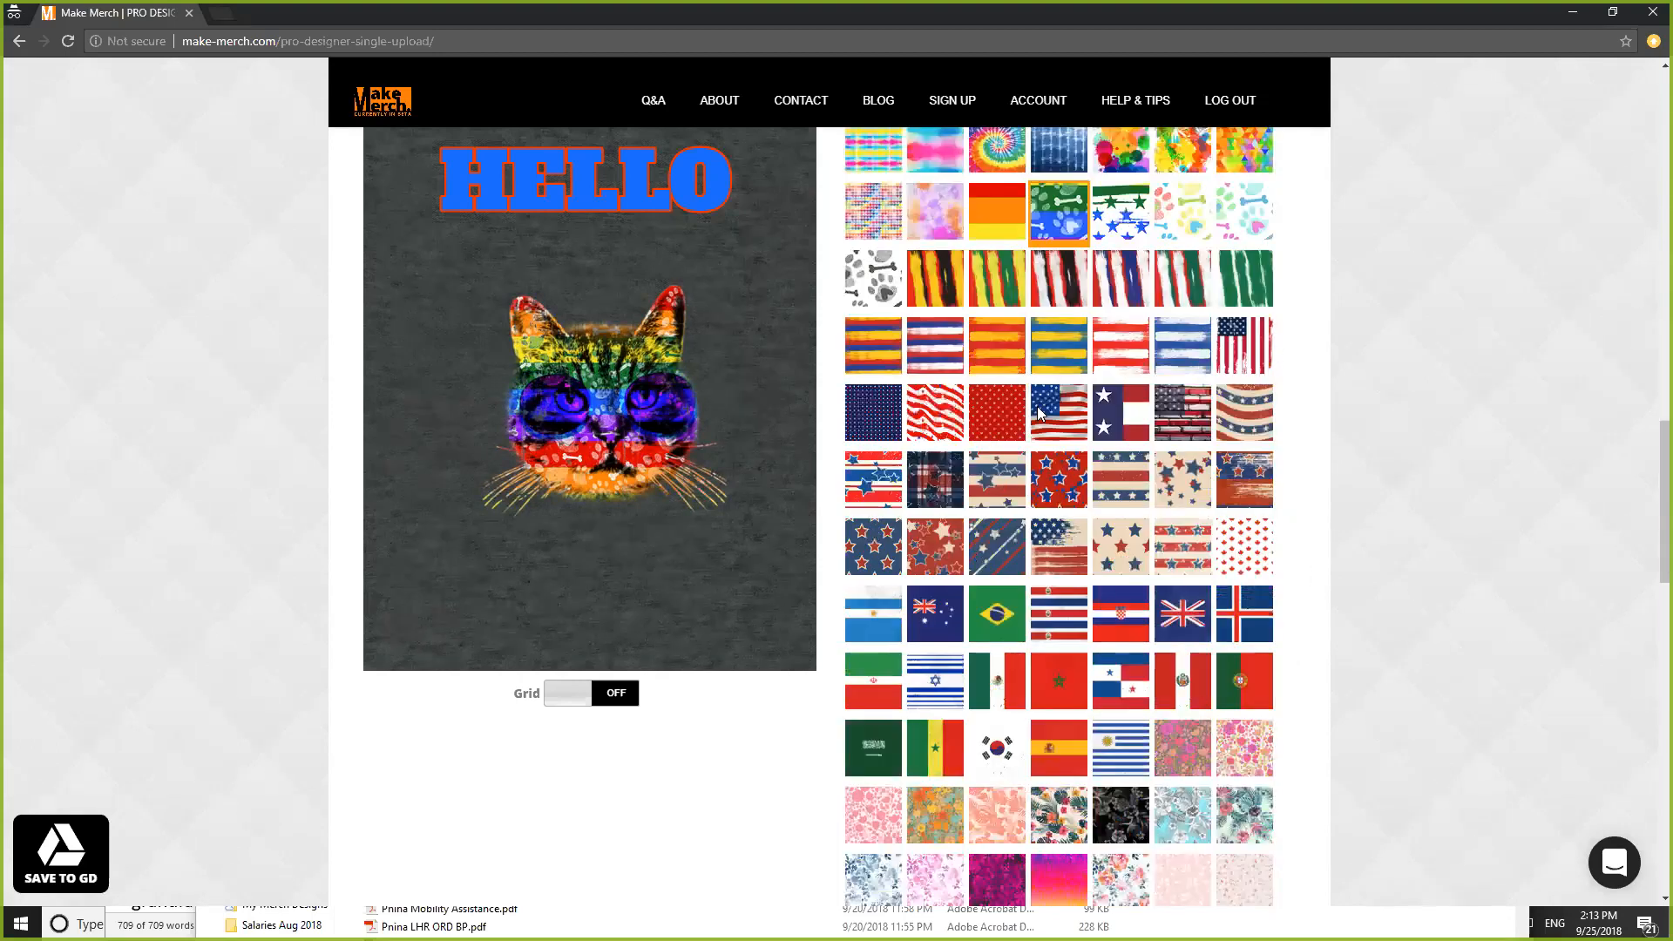
click(1037, 410)
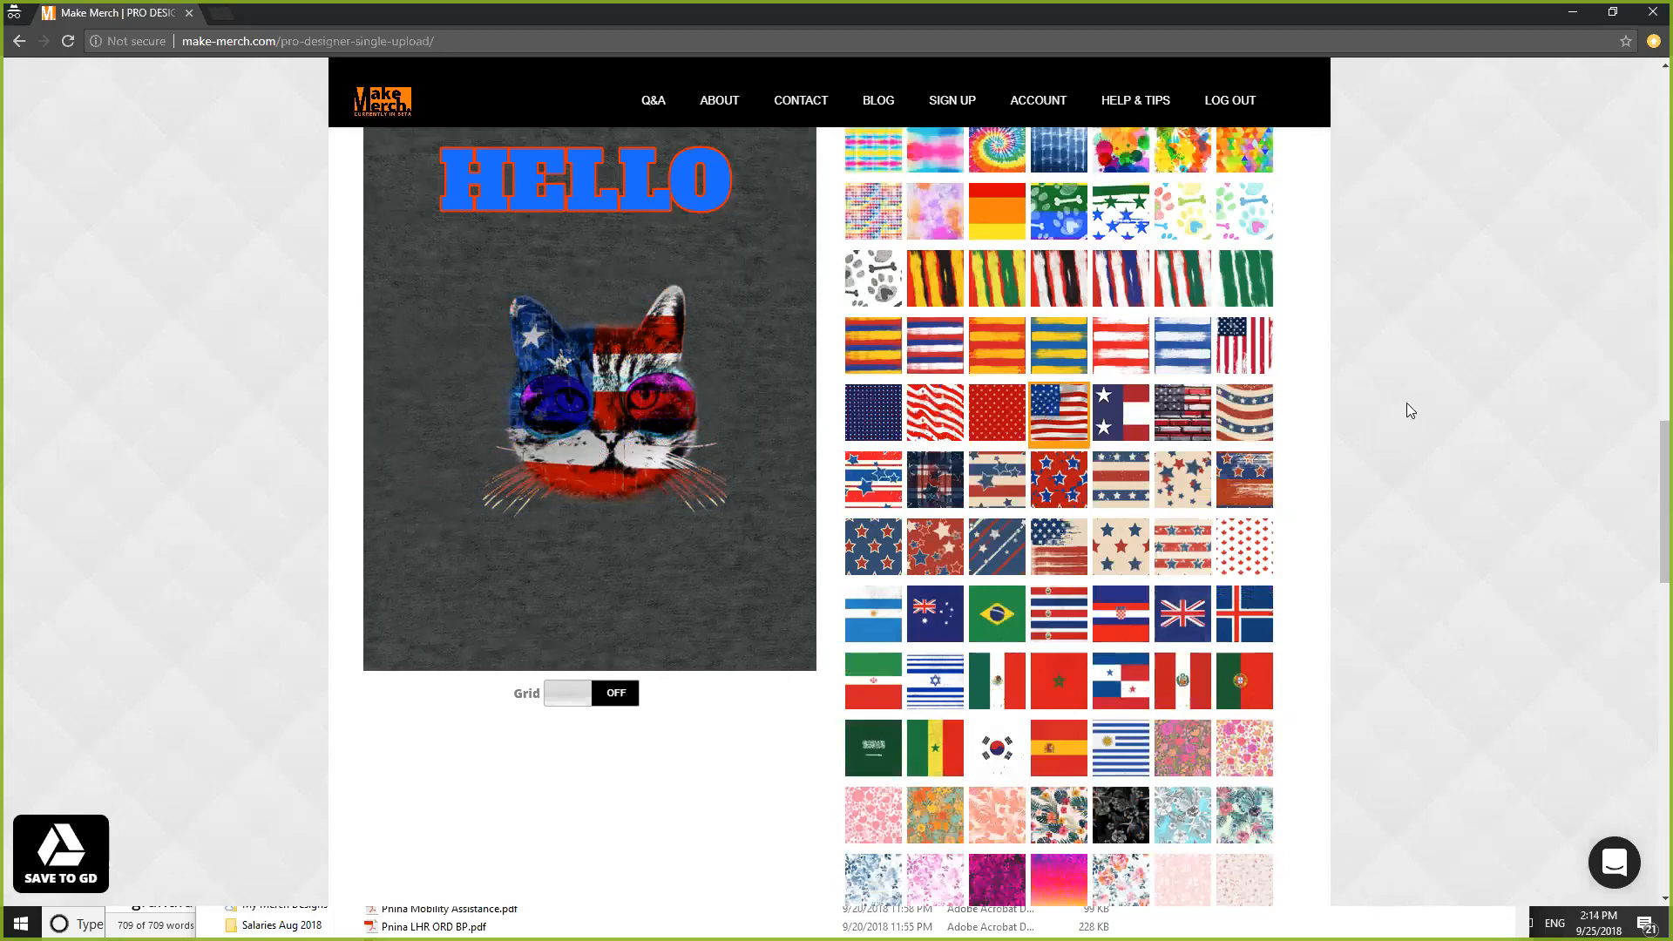
scroll(1406, 403, up, 10)
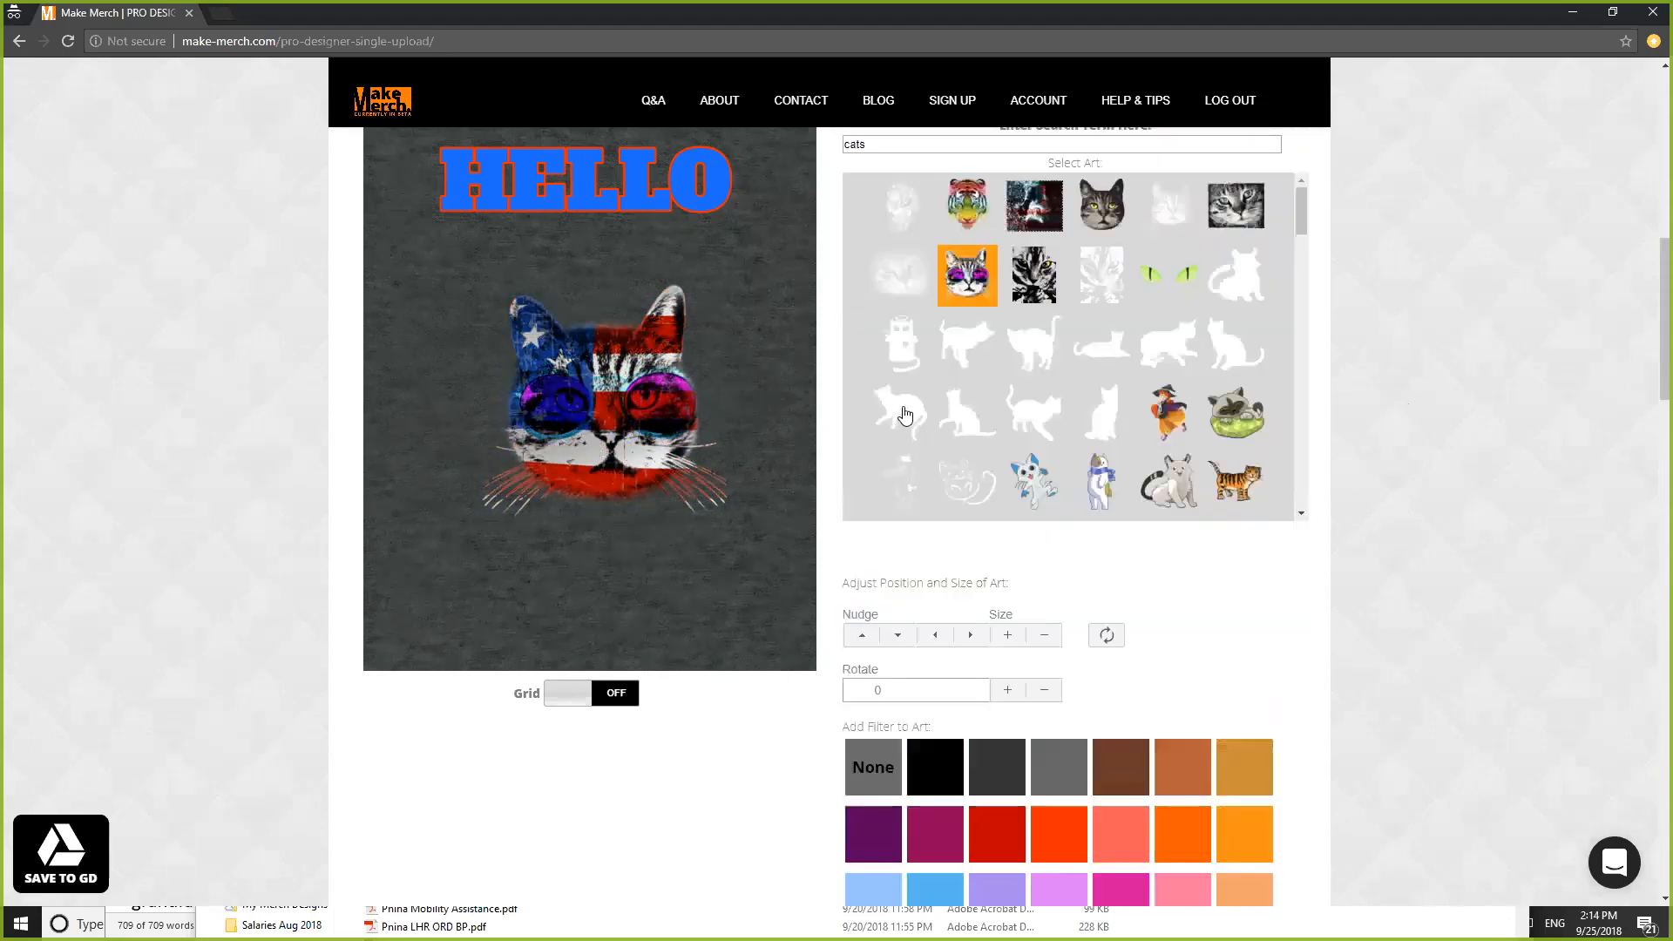
- Switch the art to the standing cat silhouette and apply the colourful hearts fill
click(904, 414)
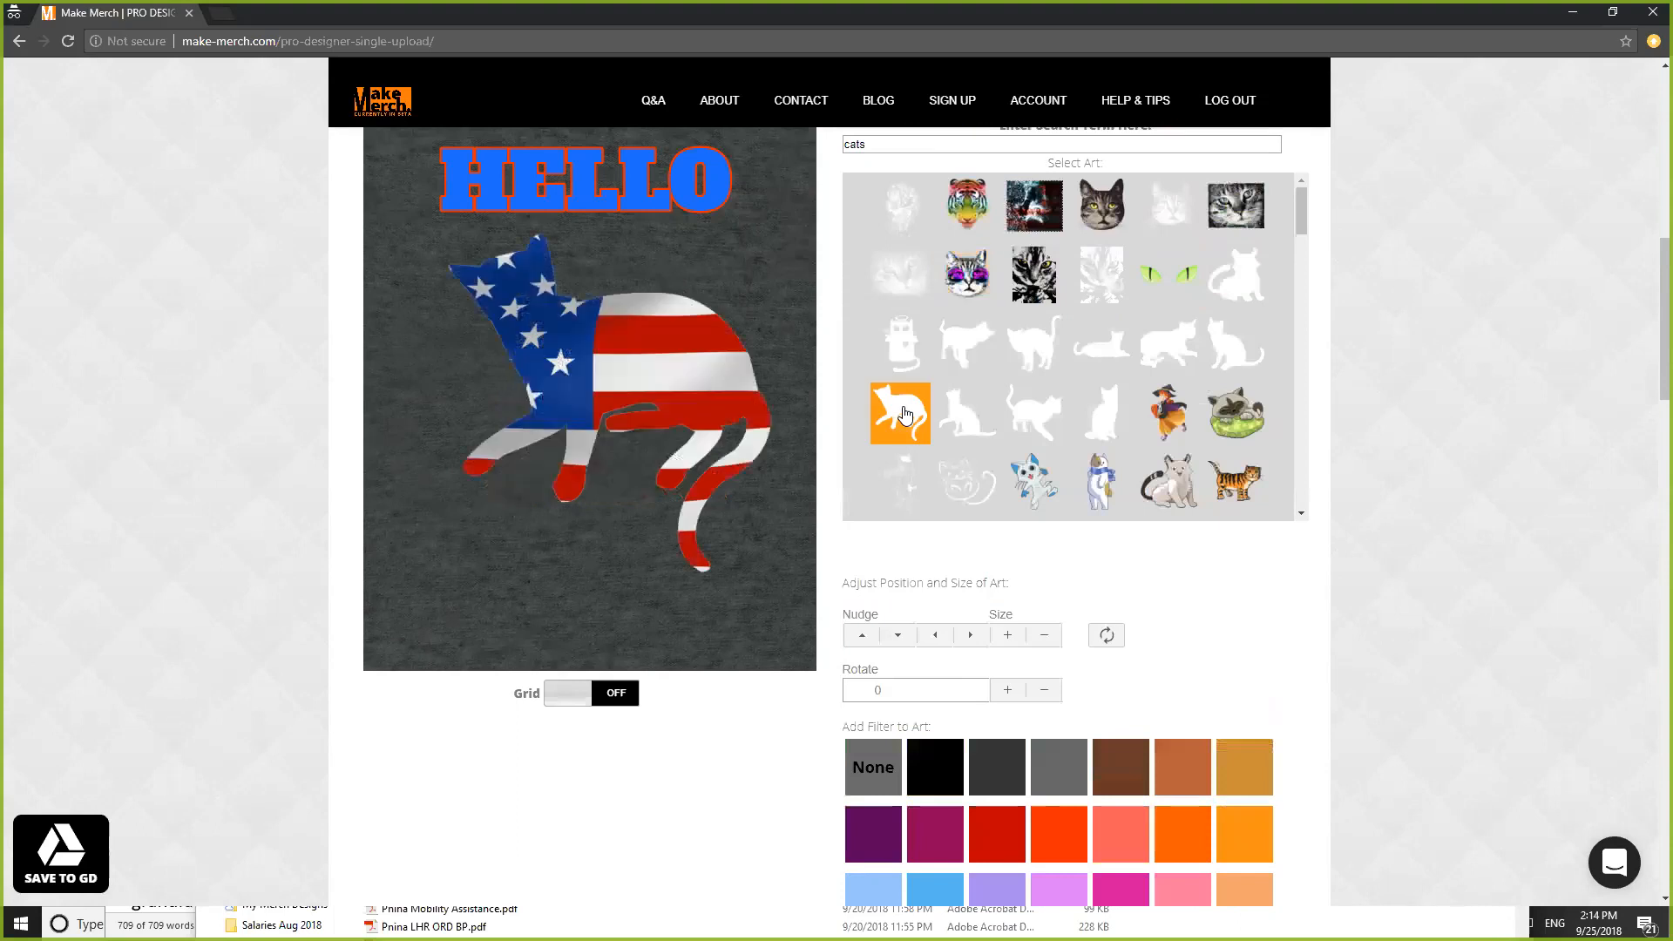
click(958, 360)
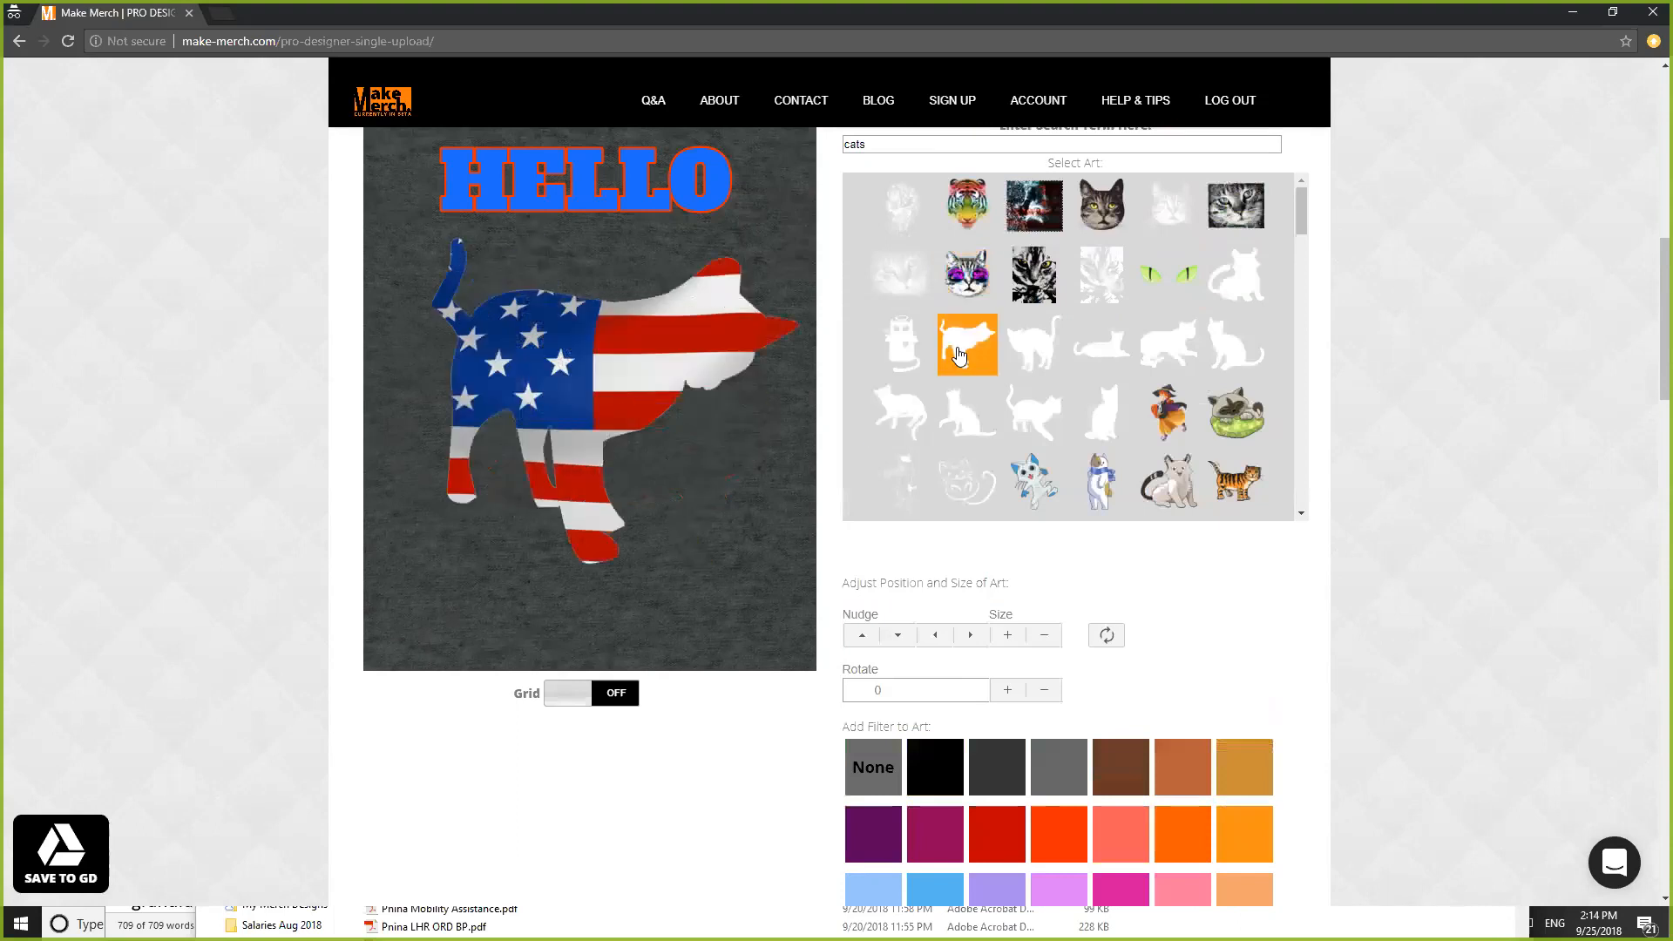
scroll(1420, 479, down, 1)
scroll(1422, 481, down, 10)
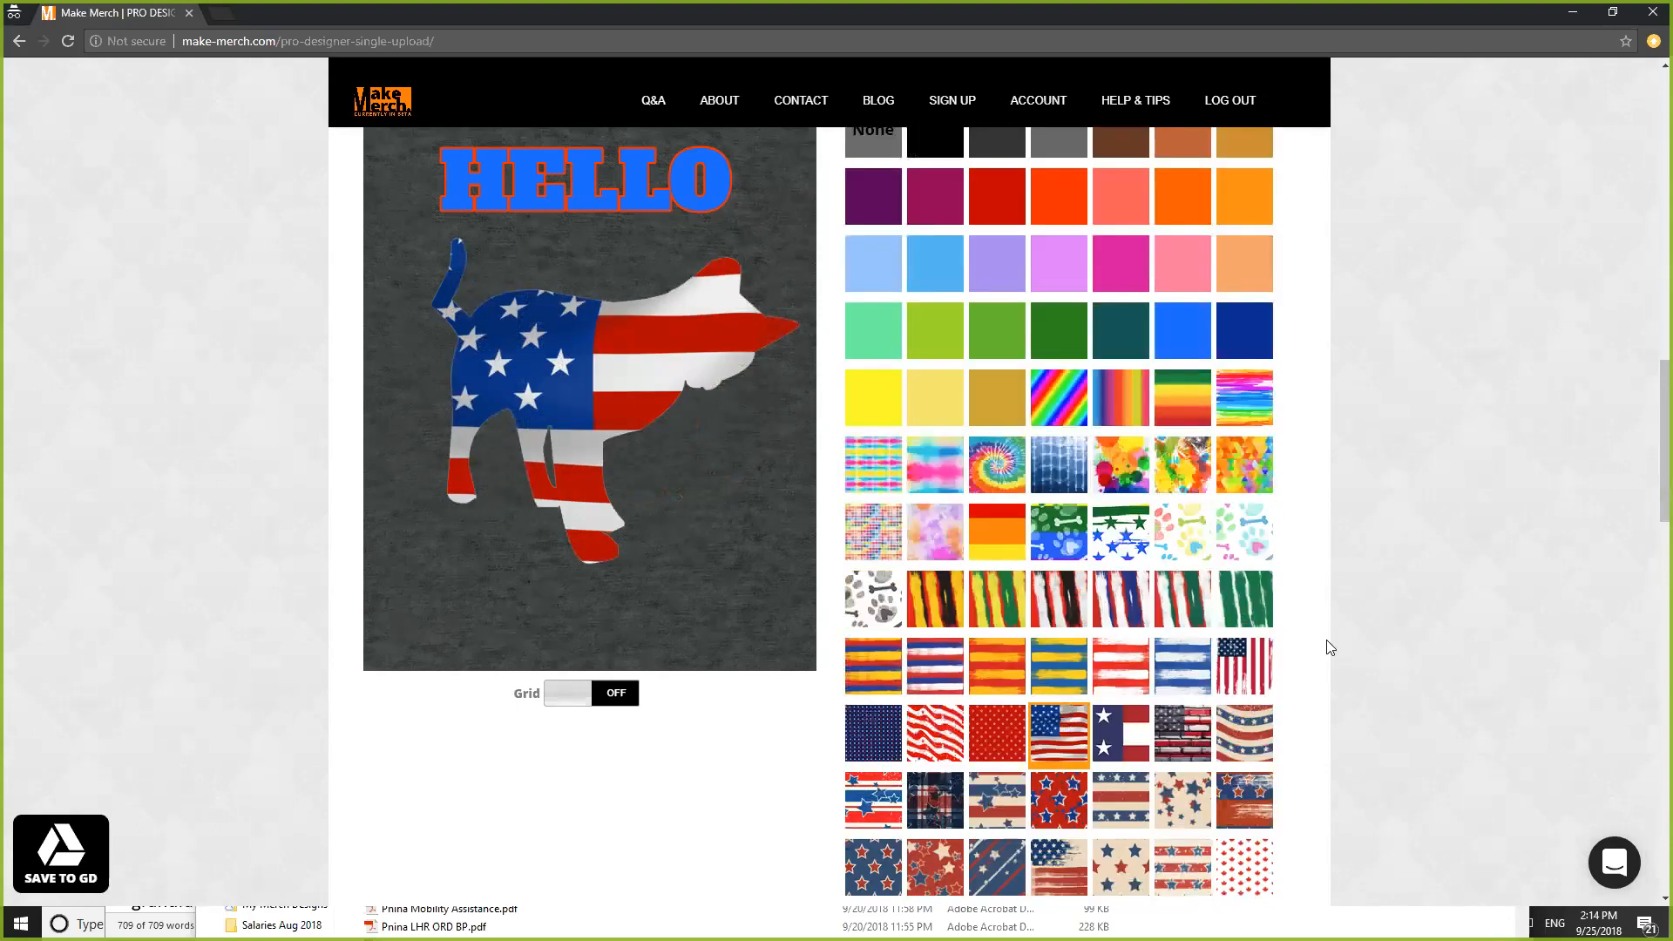
click(883, 388)
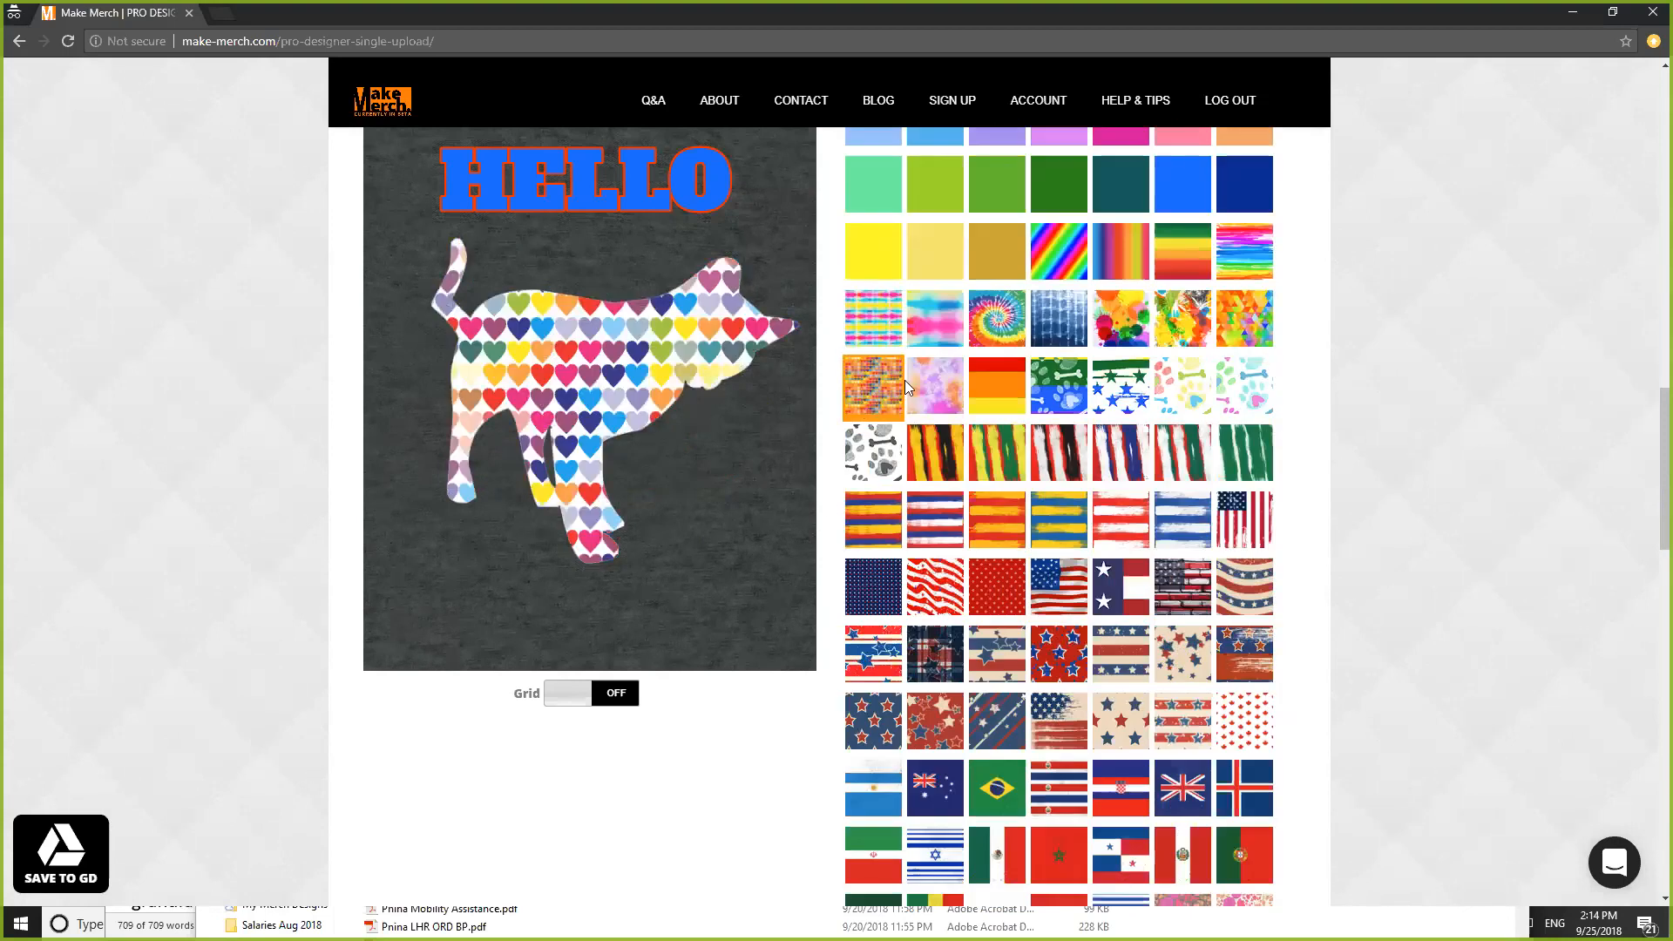
- Apply the dotted vintage distress effect to the cat art
scroll(1325, 405, down, 1)
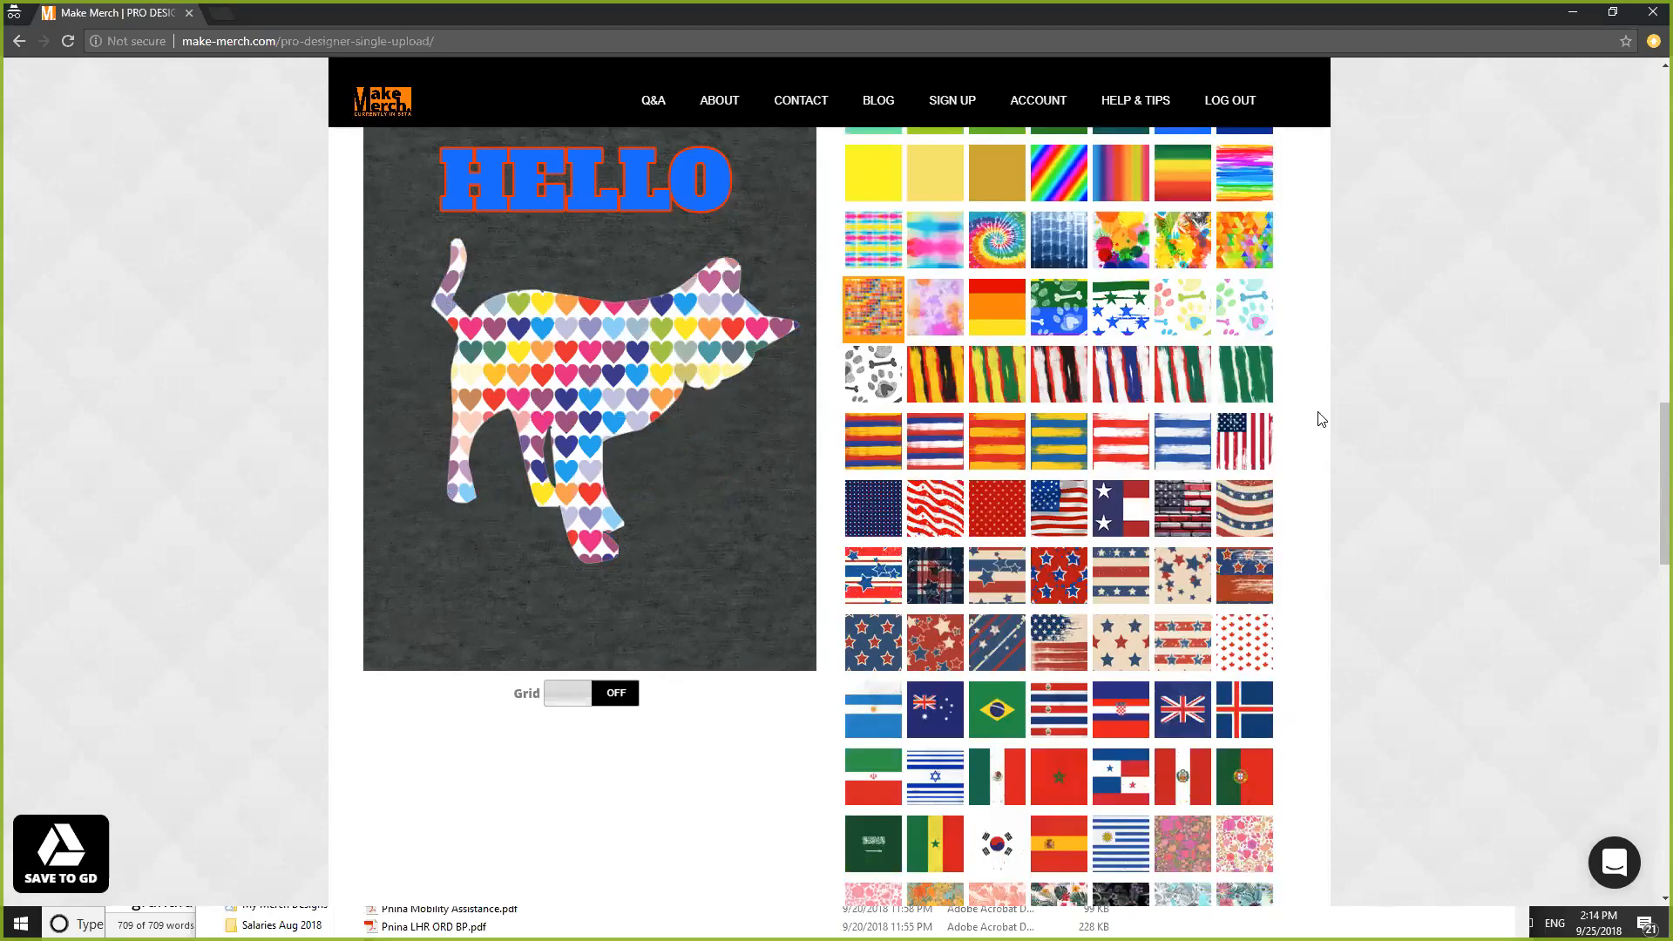
scroll(1311, 523, down, 4)
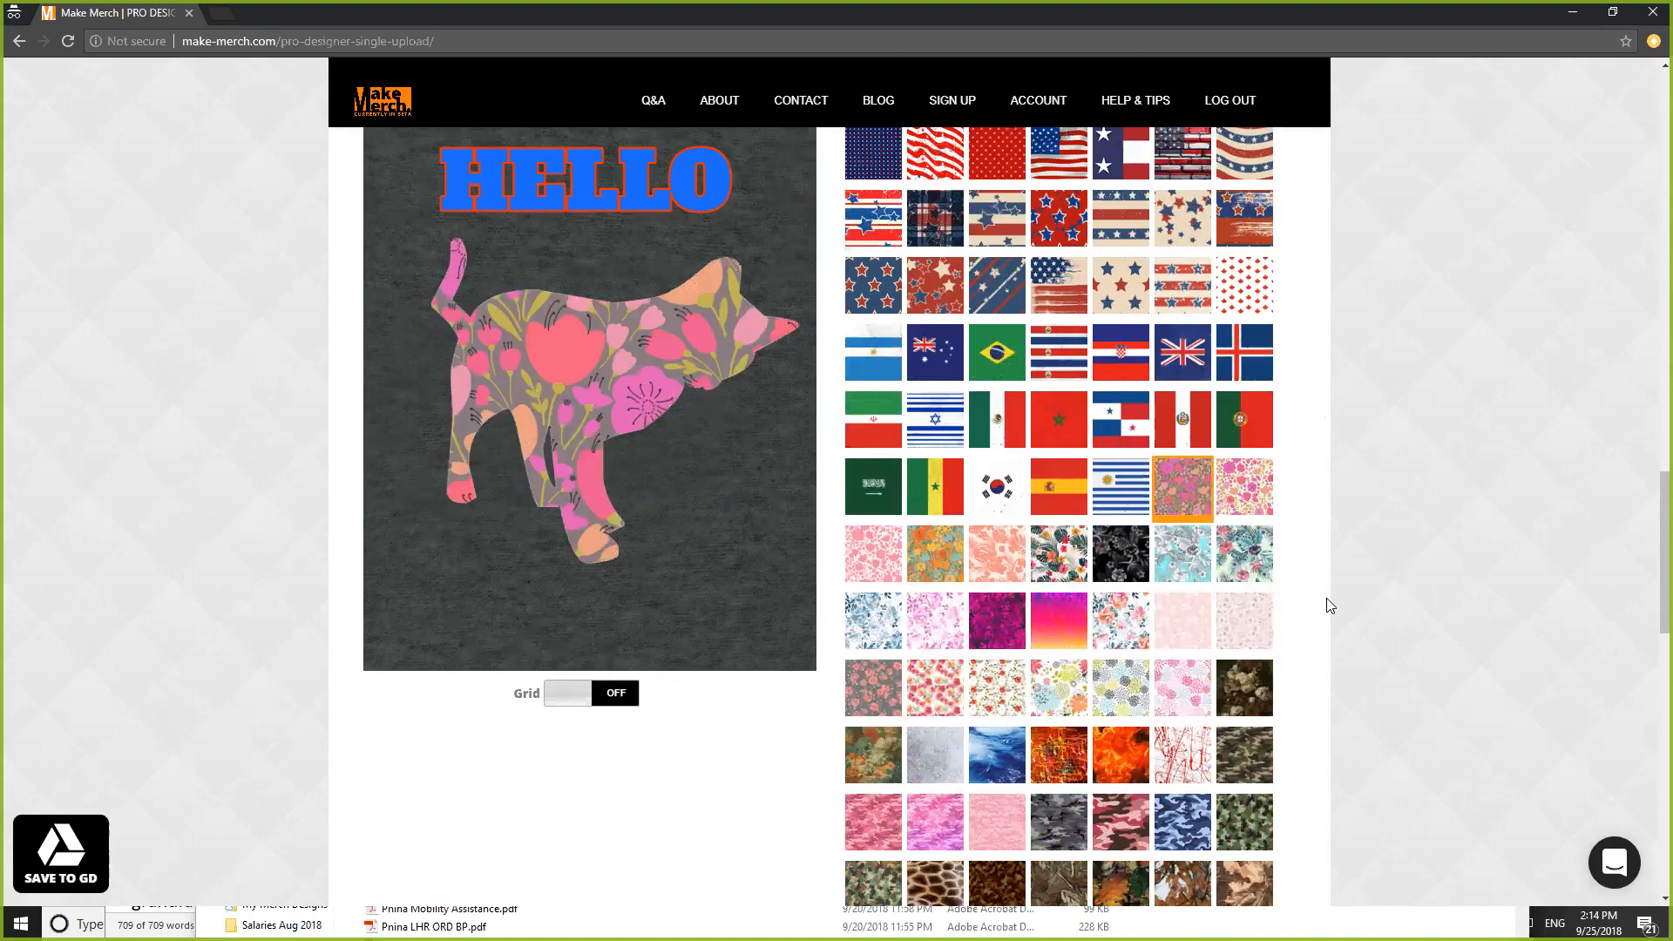
scroll(1326, 601, down, 9)
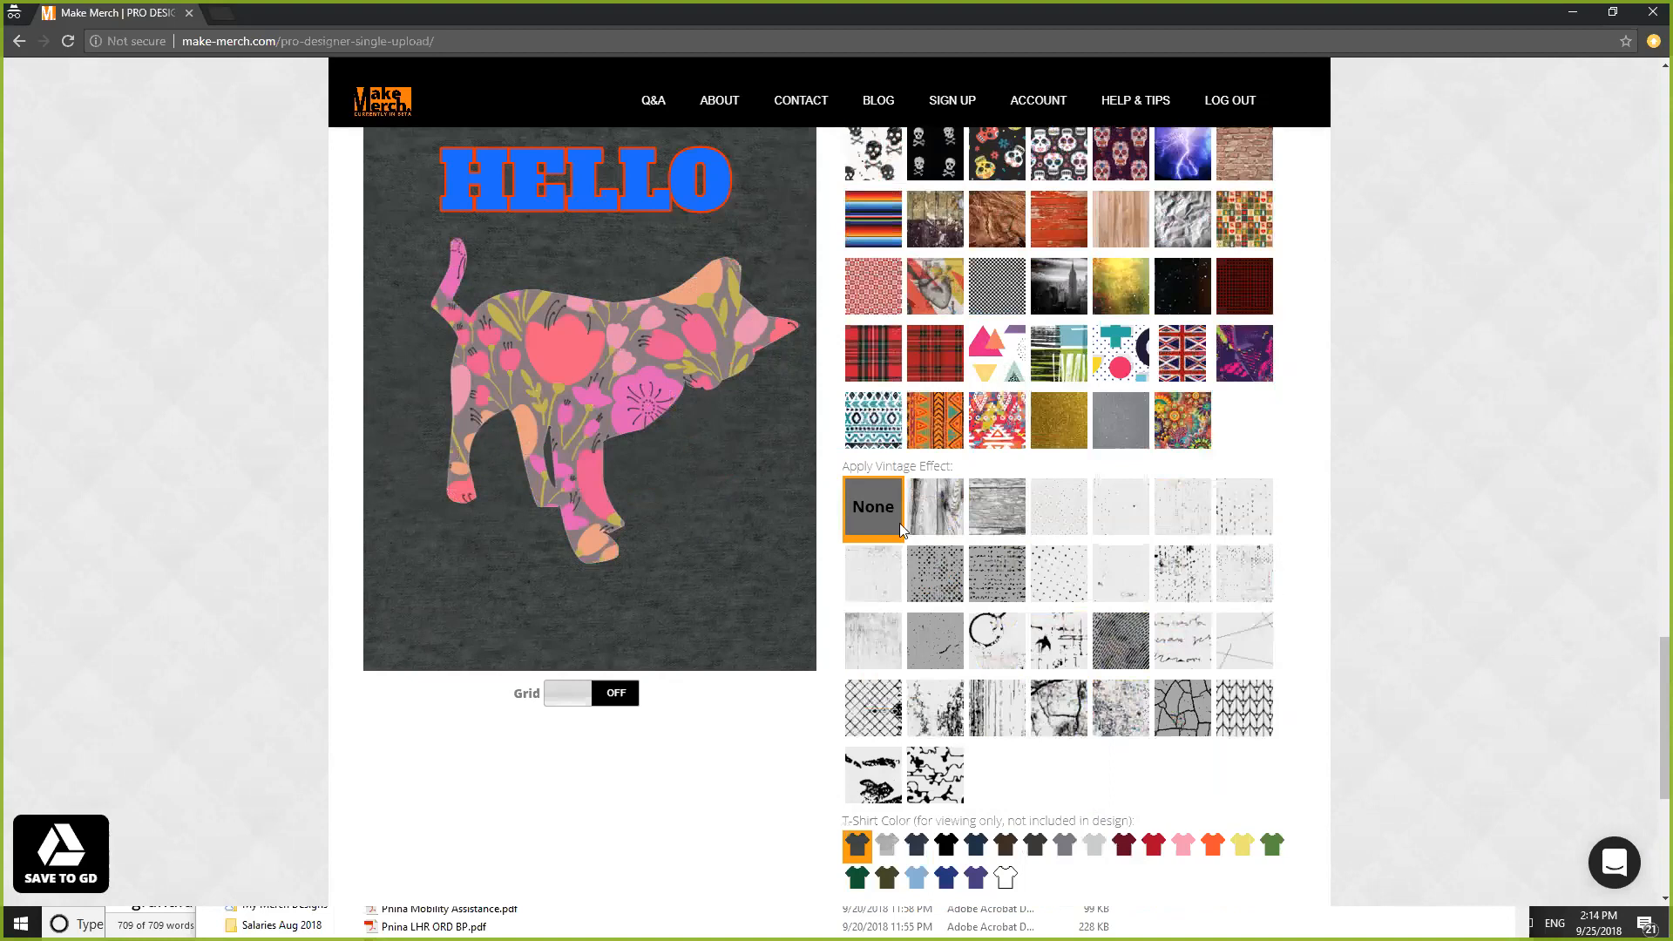
click(941, 590)
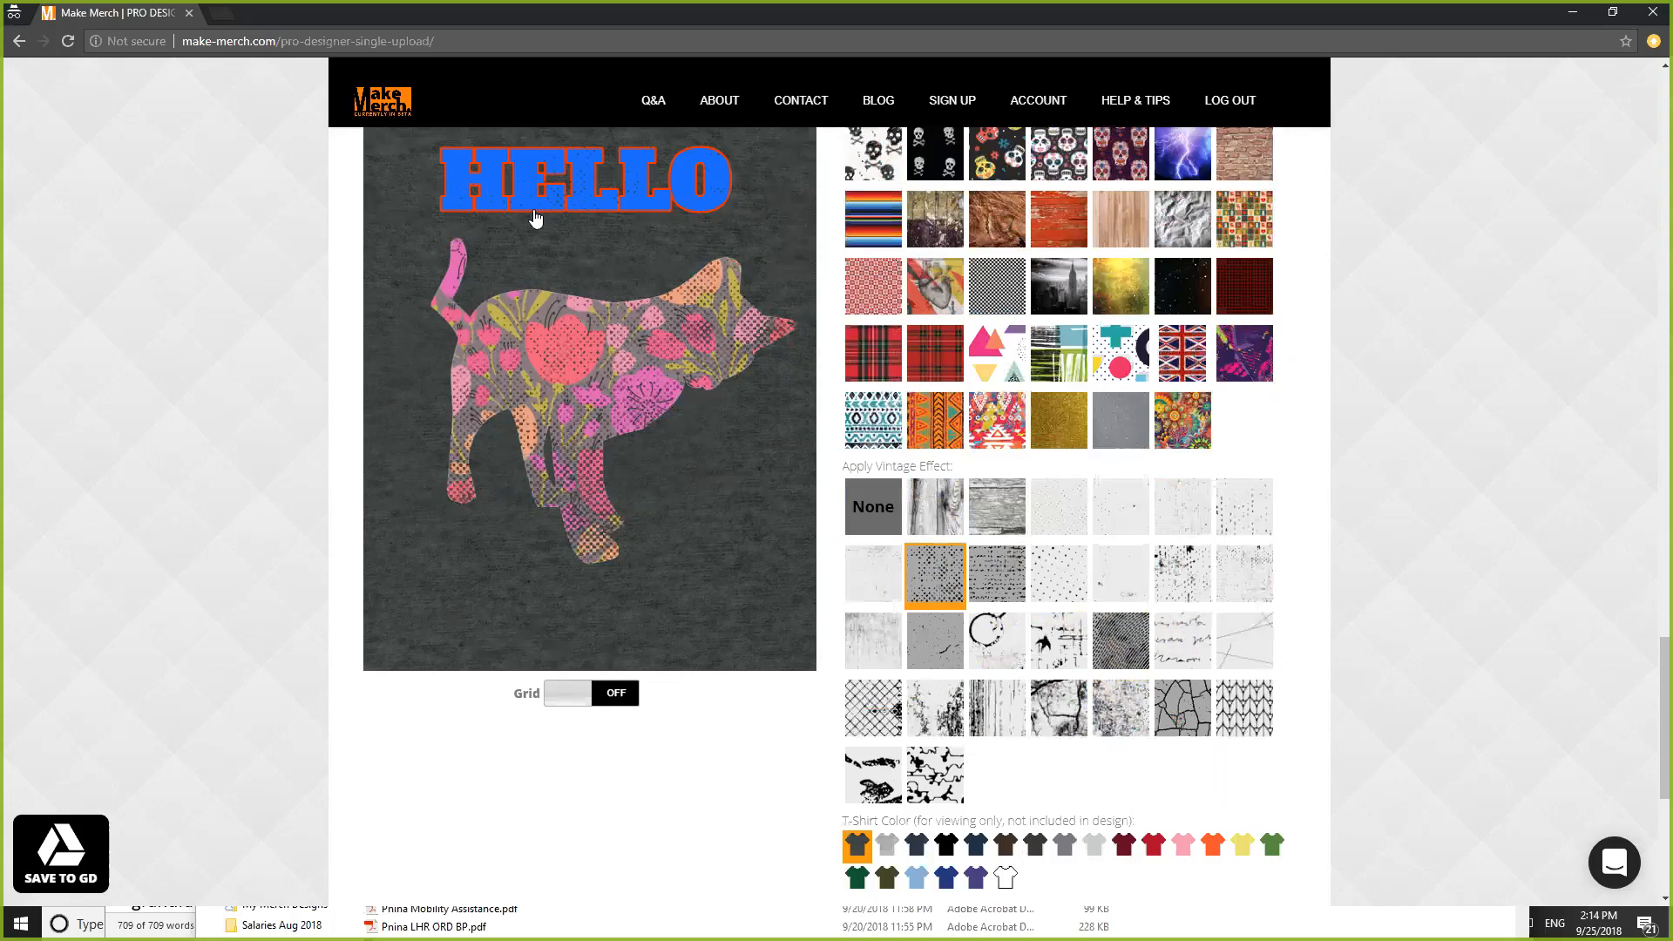
- Apply the wood-grain vintage effect; preview orange, red and gray shirts, keeping dark heather
click(927, 518)
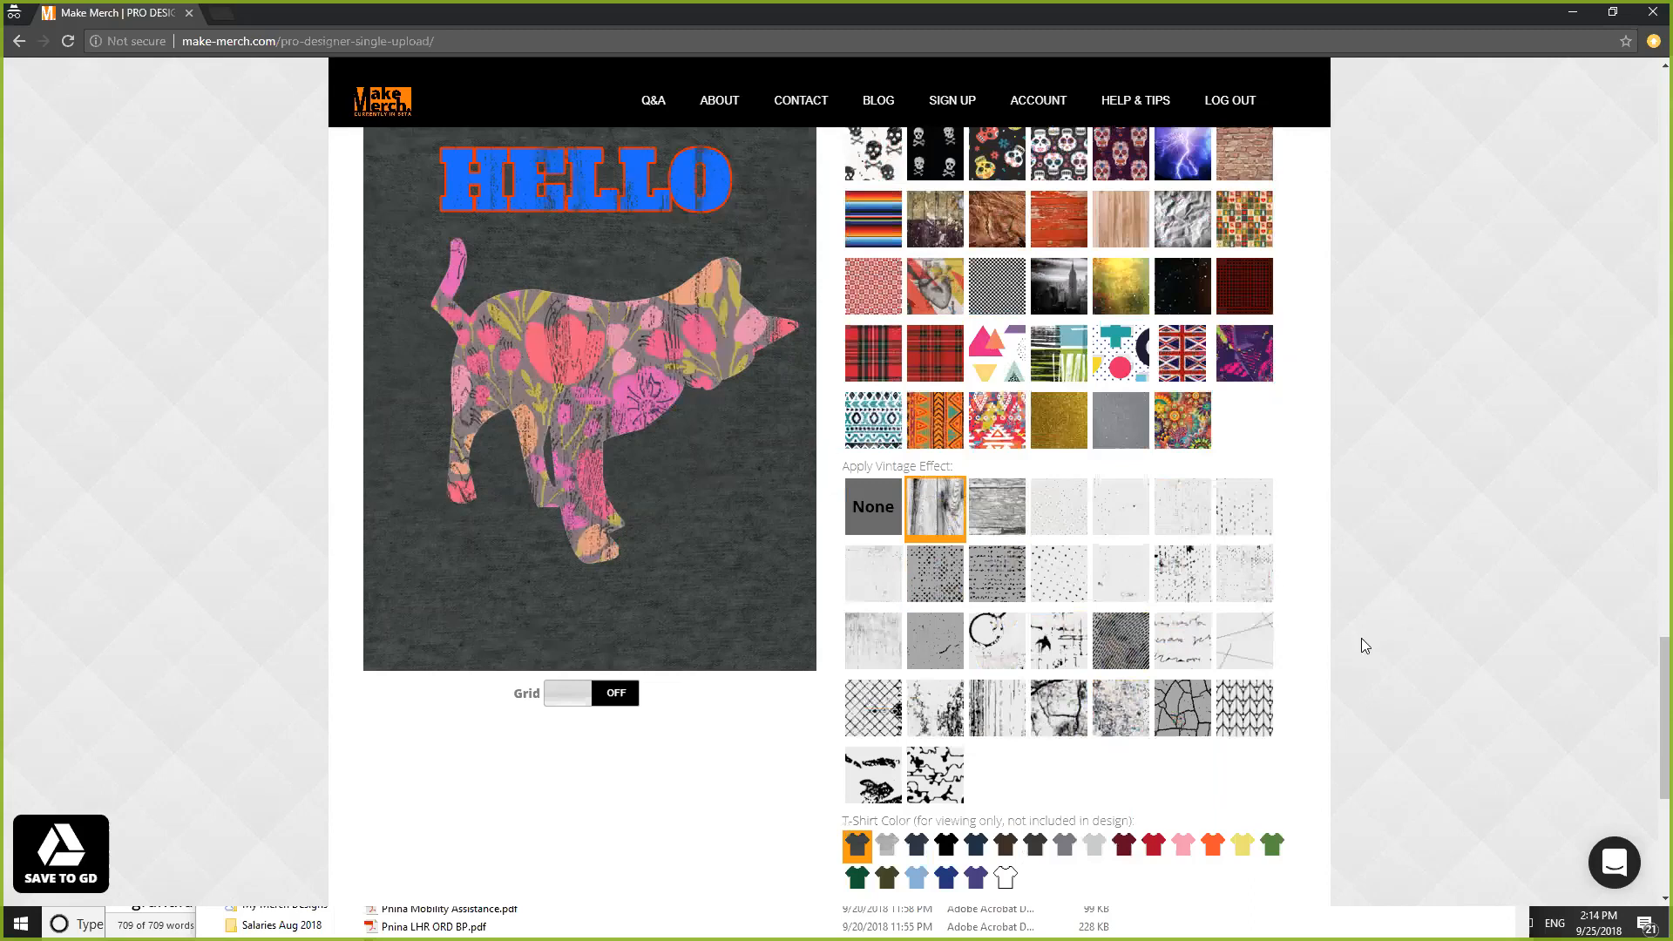
scroll(1365, 646, down, 2)
click(1219, 682)
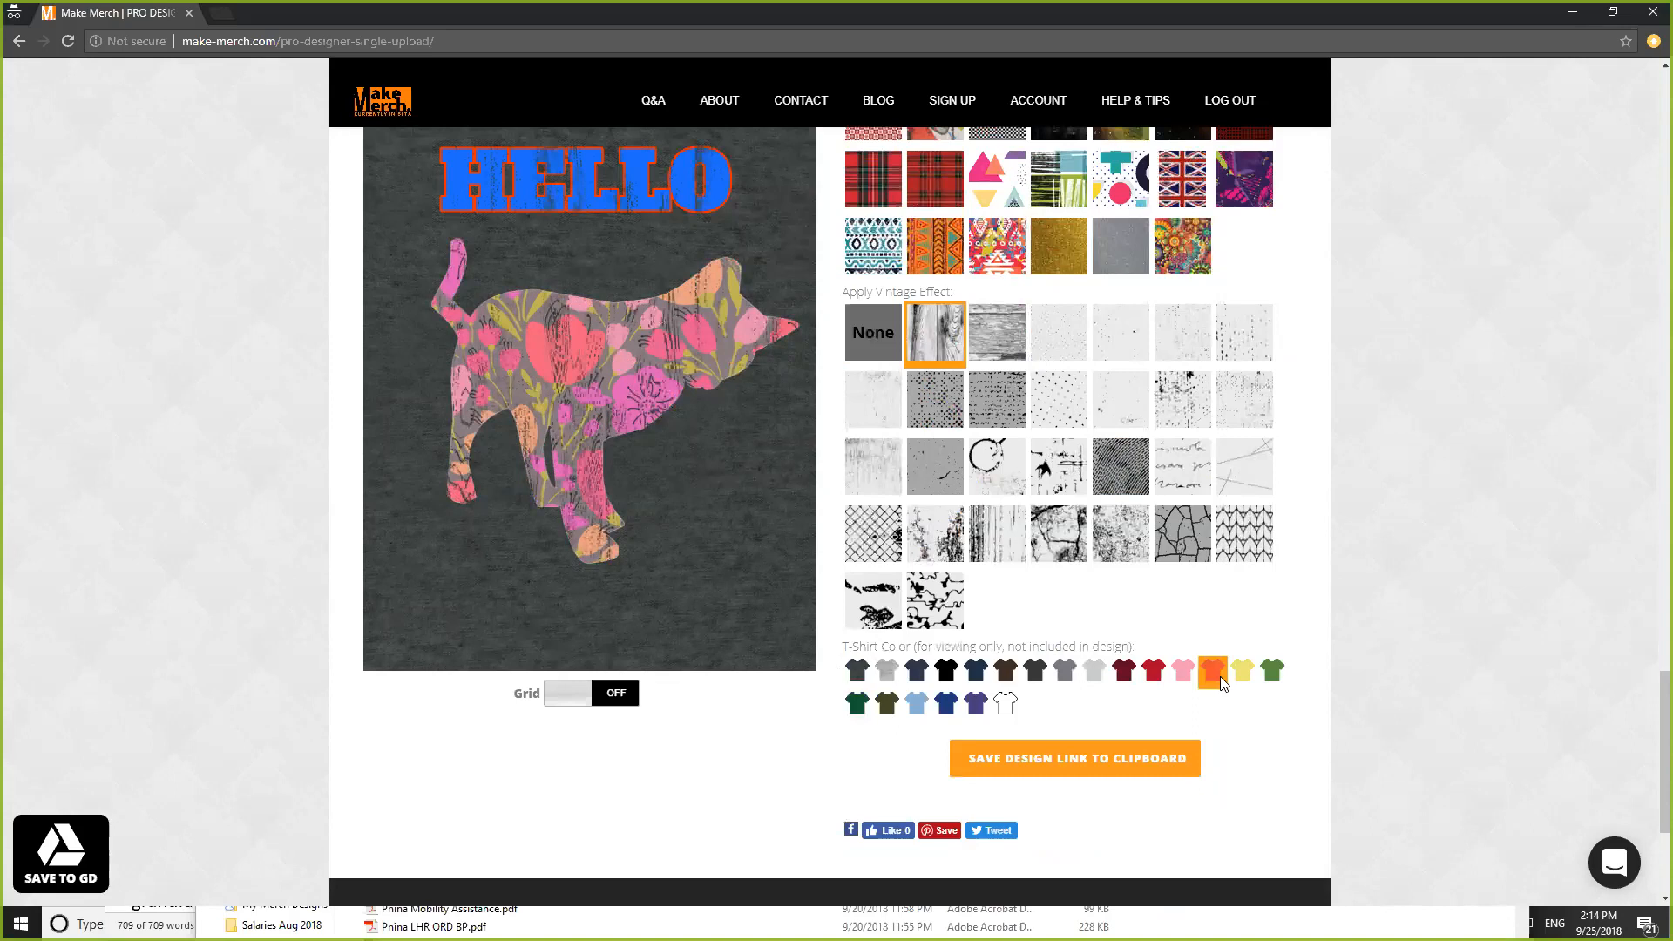
click(1156, 672)
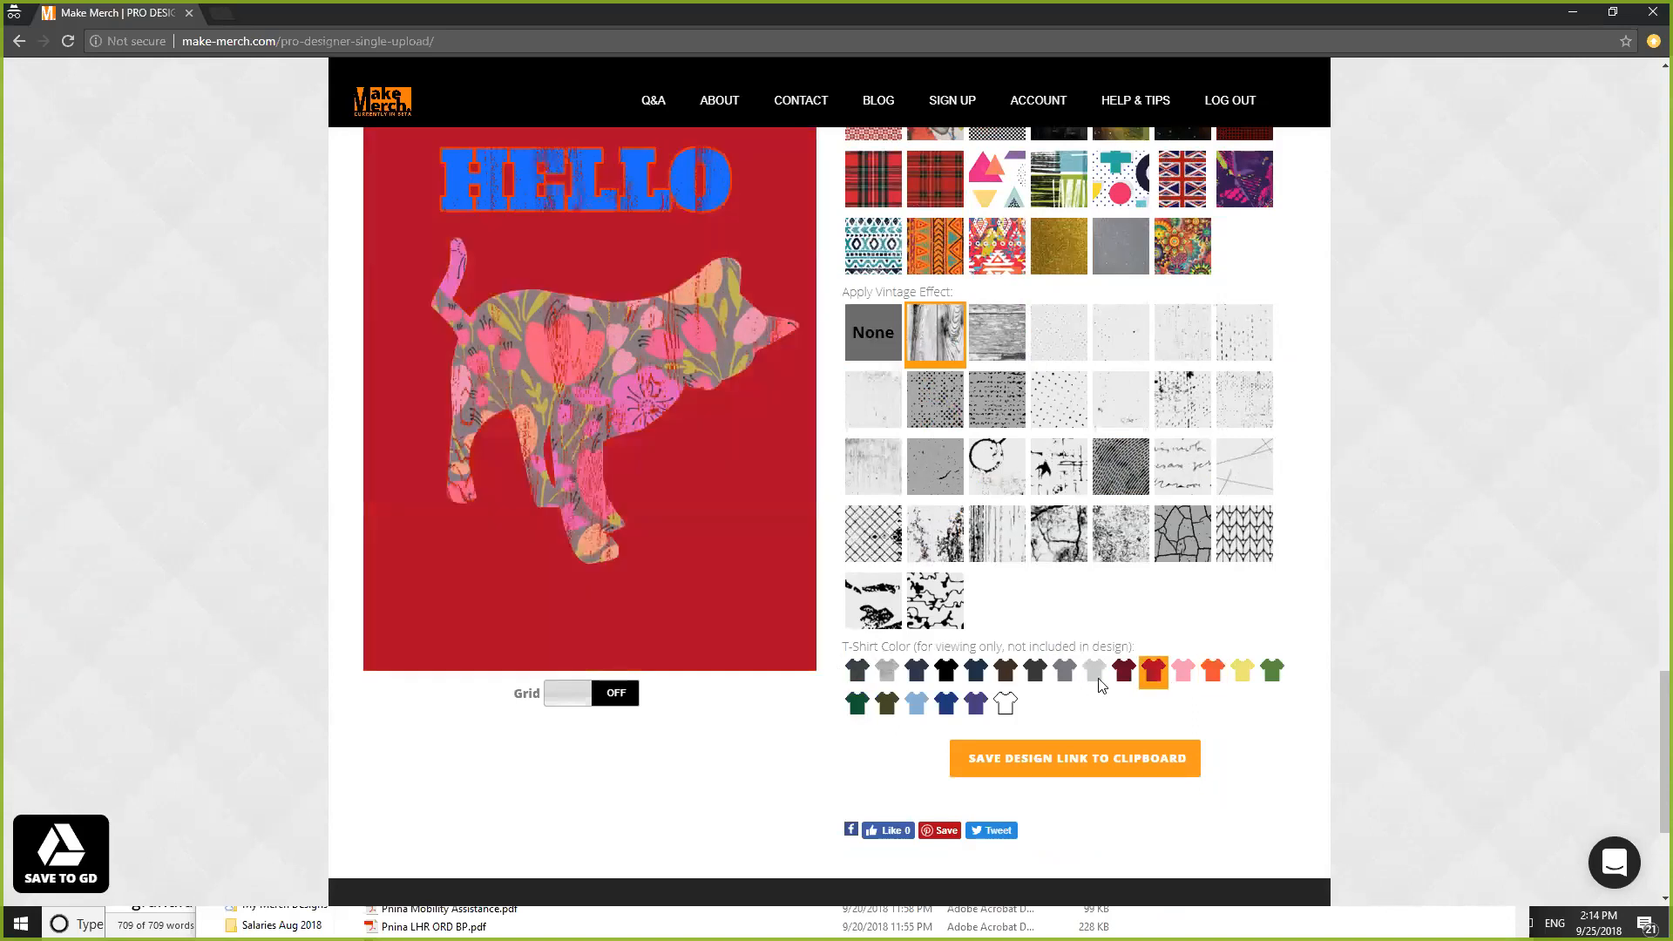
click(1071, 676)
click(862, 679)
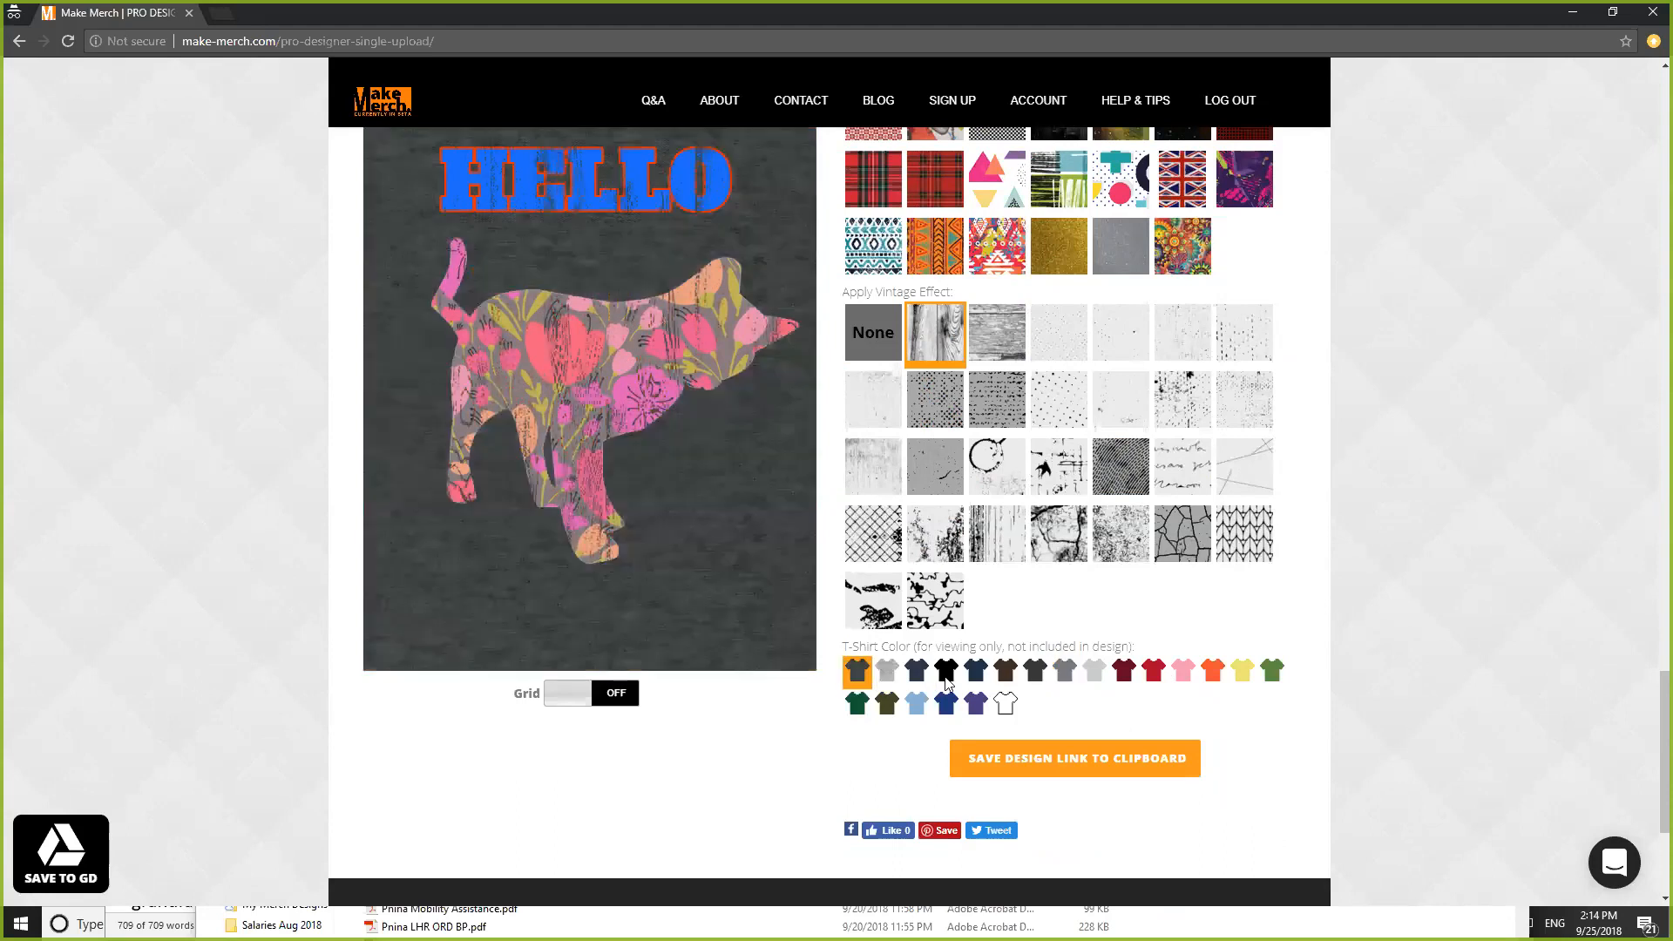
scroll(1410, 575, up, 10)
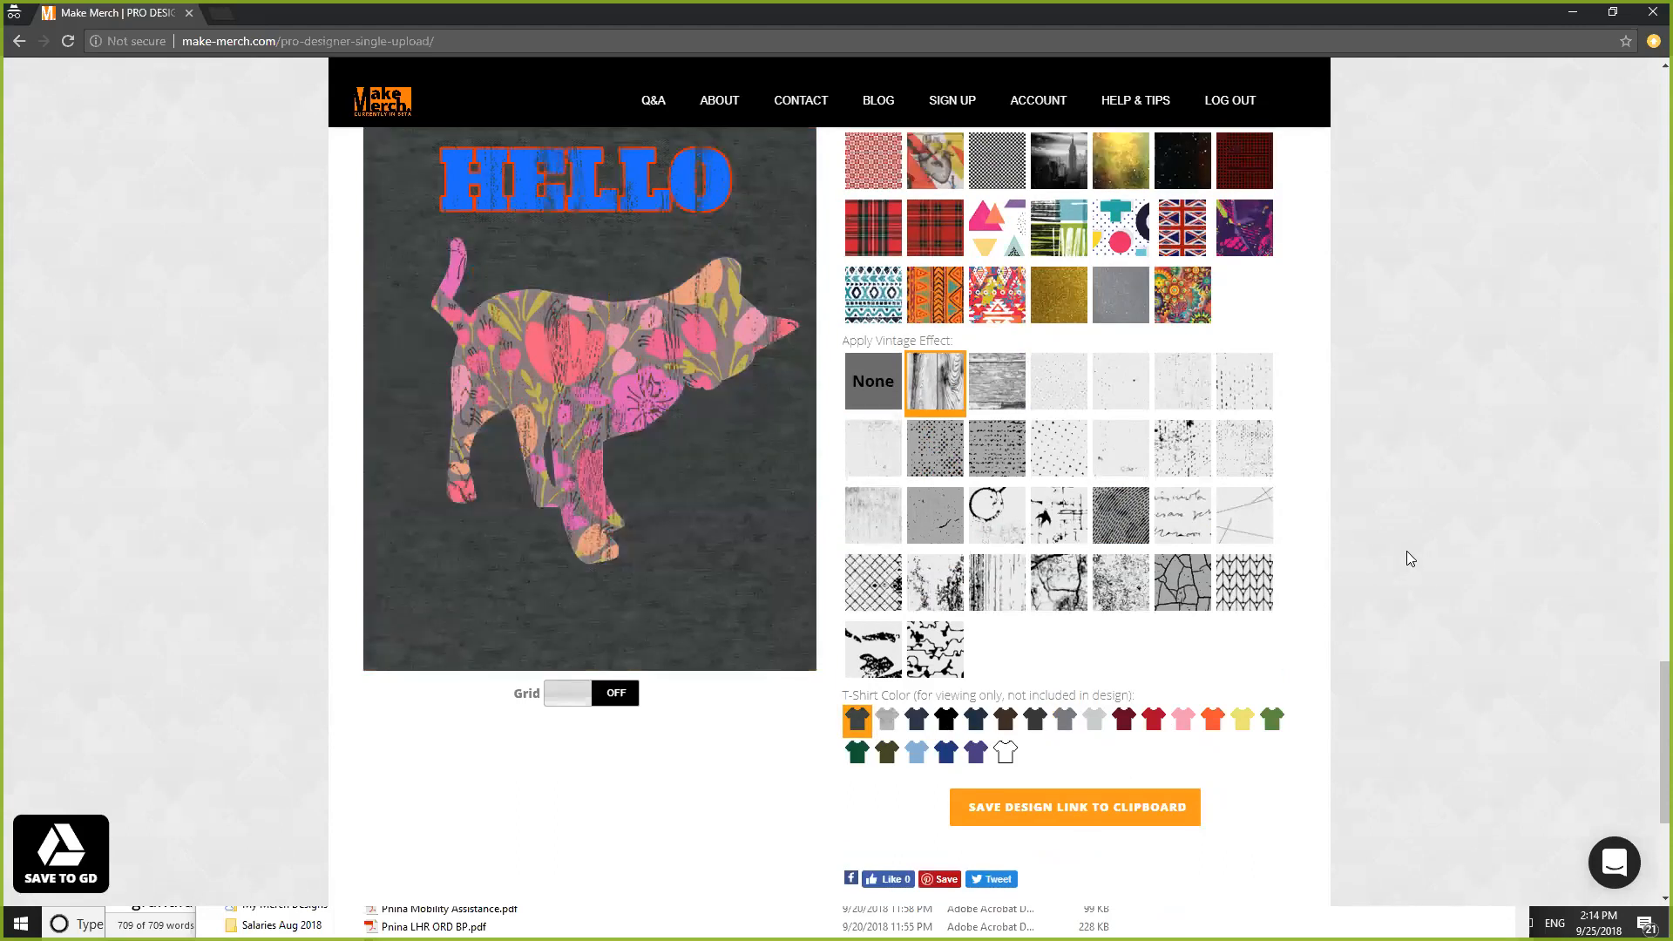
scroll(1406, 547, up, 12)
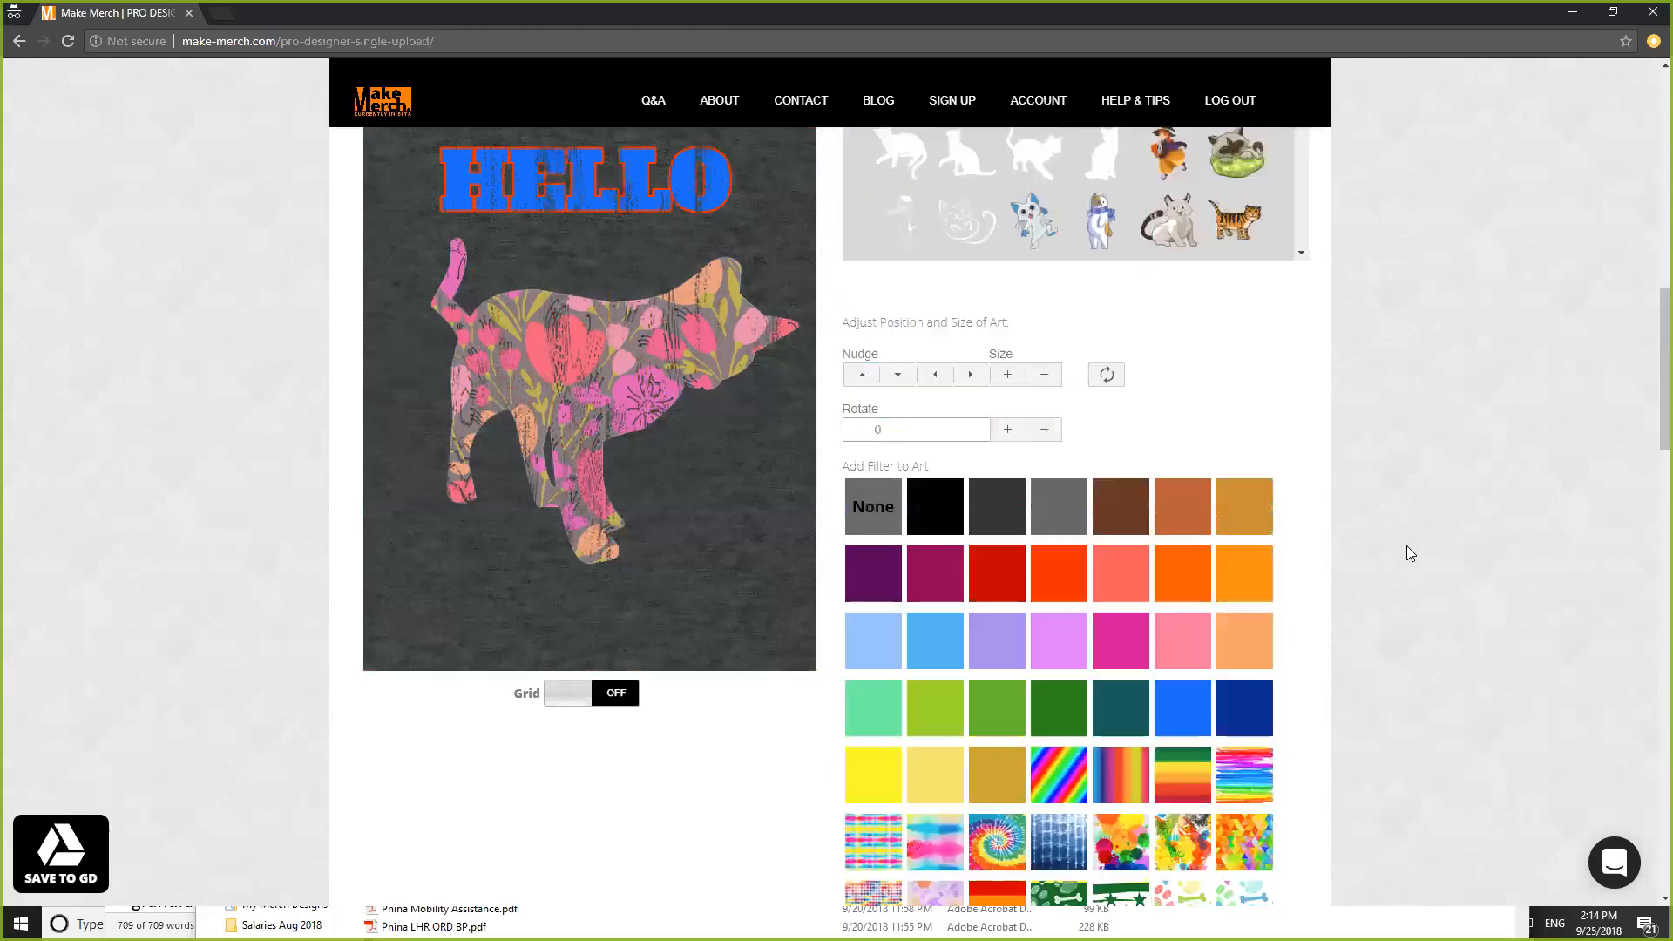
- Replace the 'cats' art search term with the Texas search
scroll(1408, 549, down, 2)
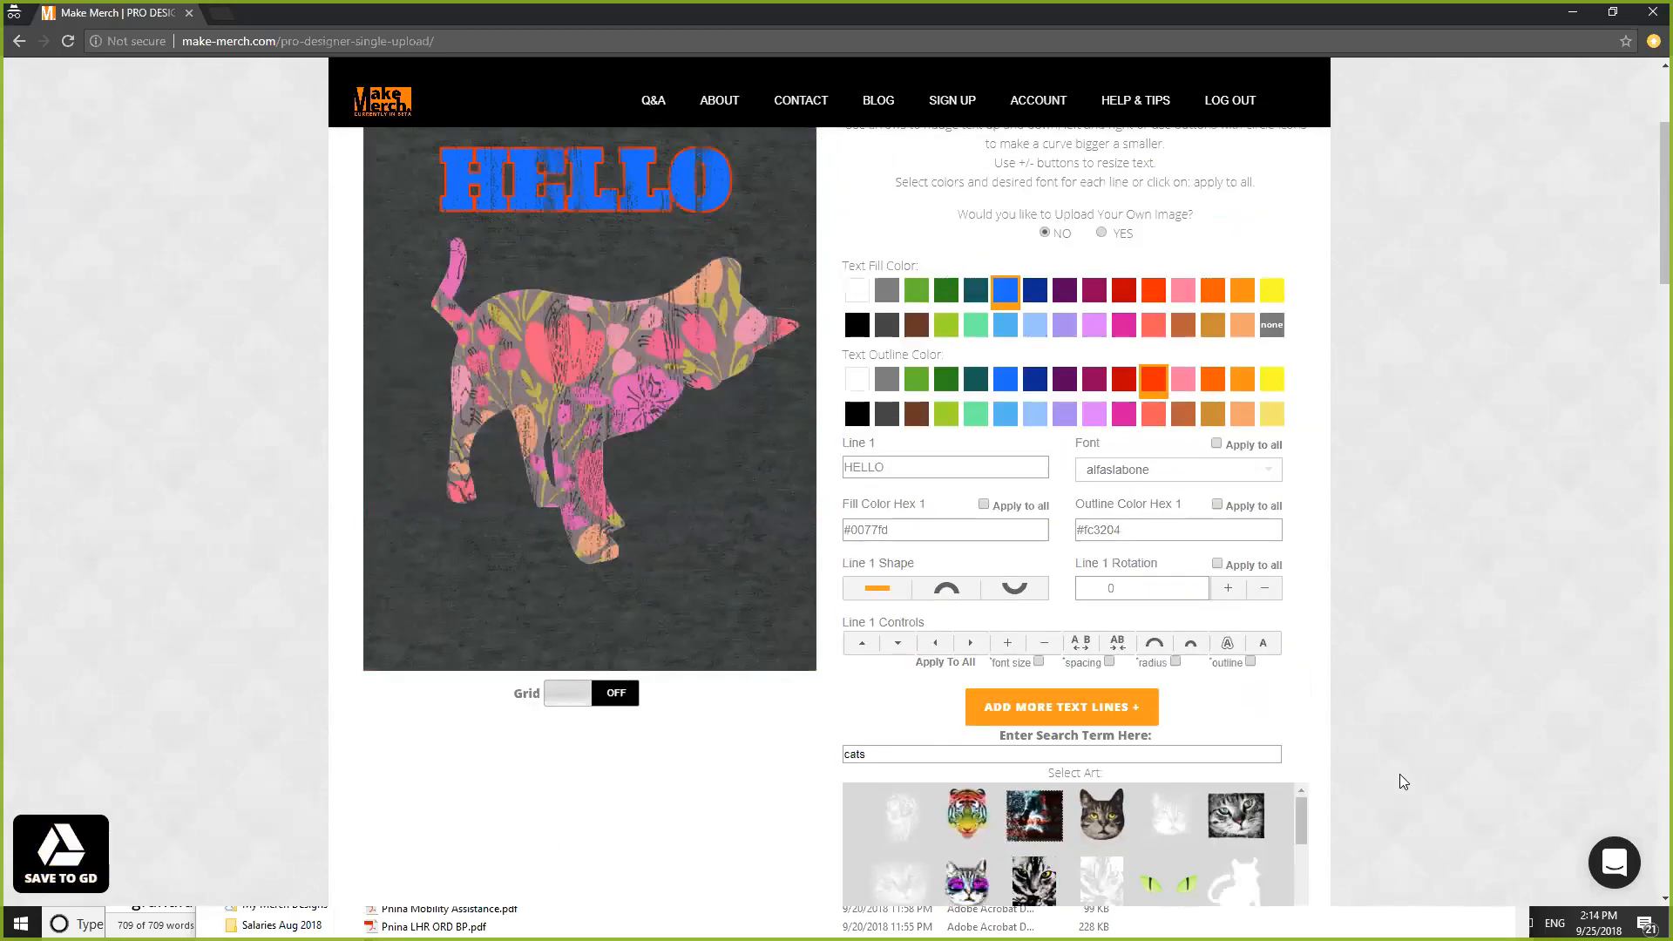
scroll(761, 471, down, 3)
drag(879, 492, 736, 505)
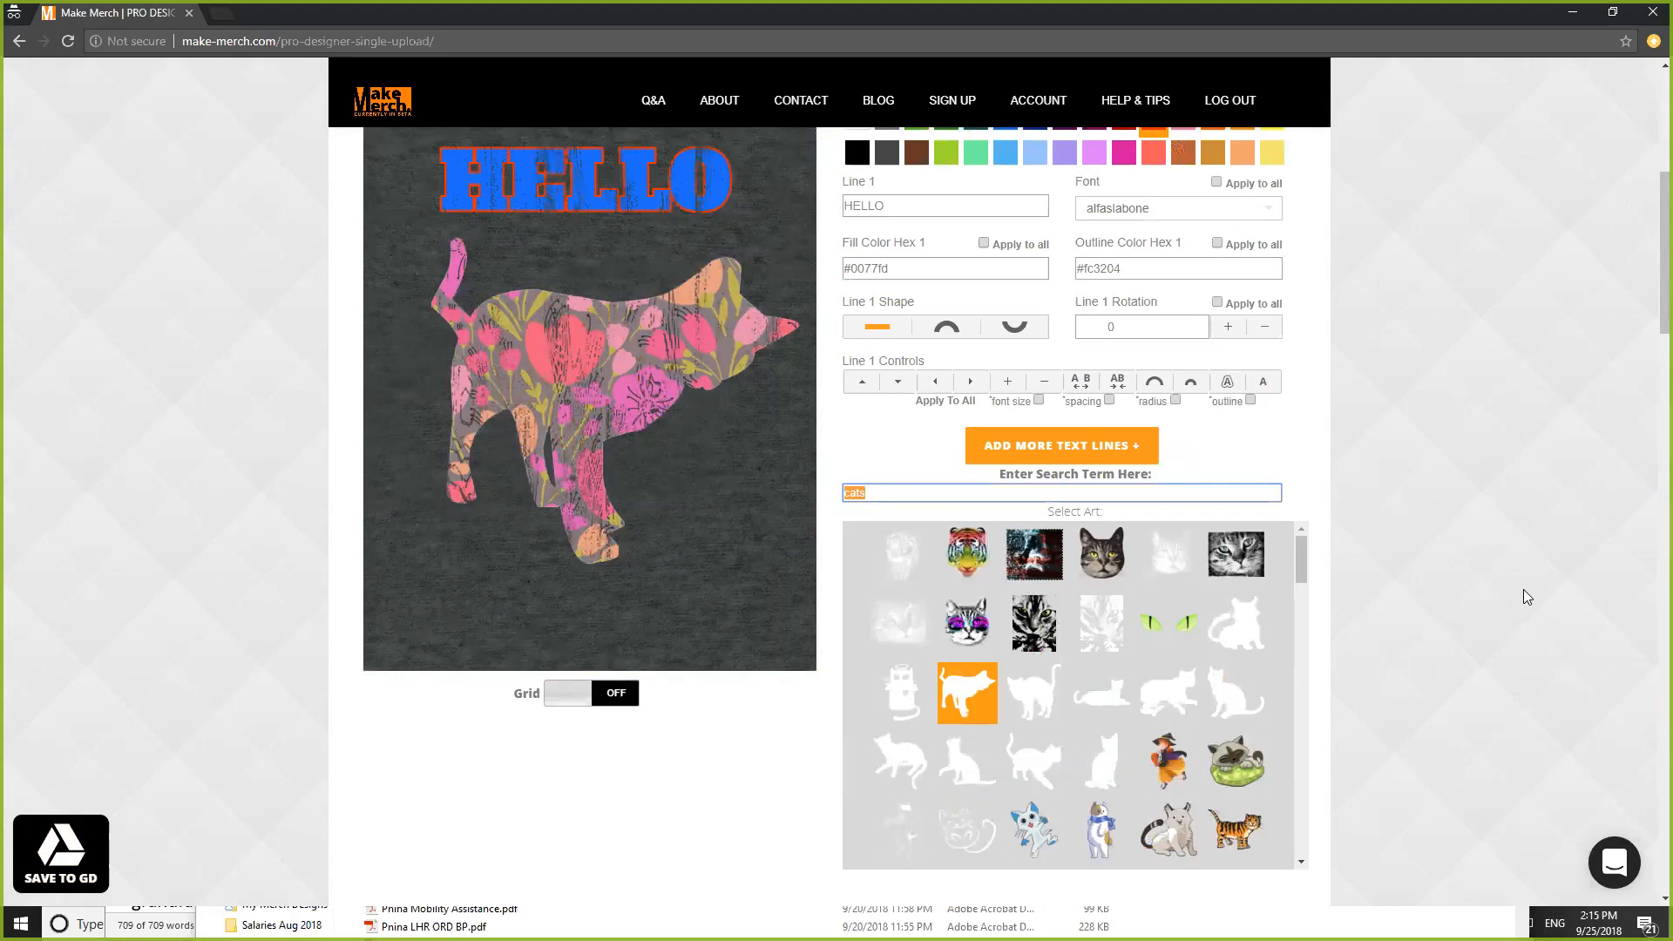
text(Te)
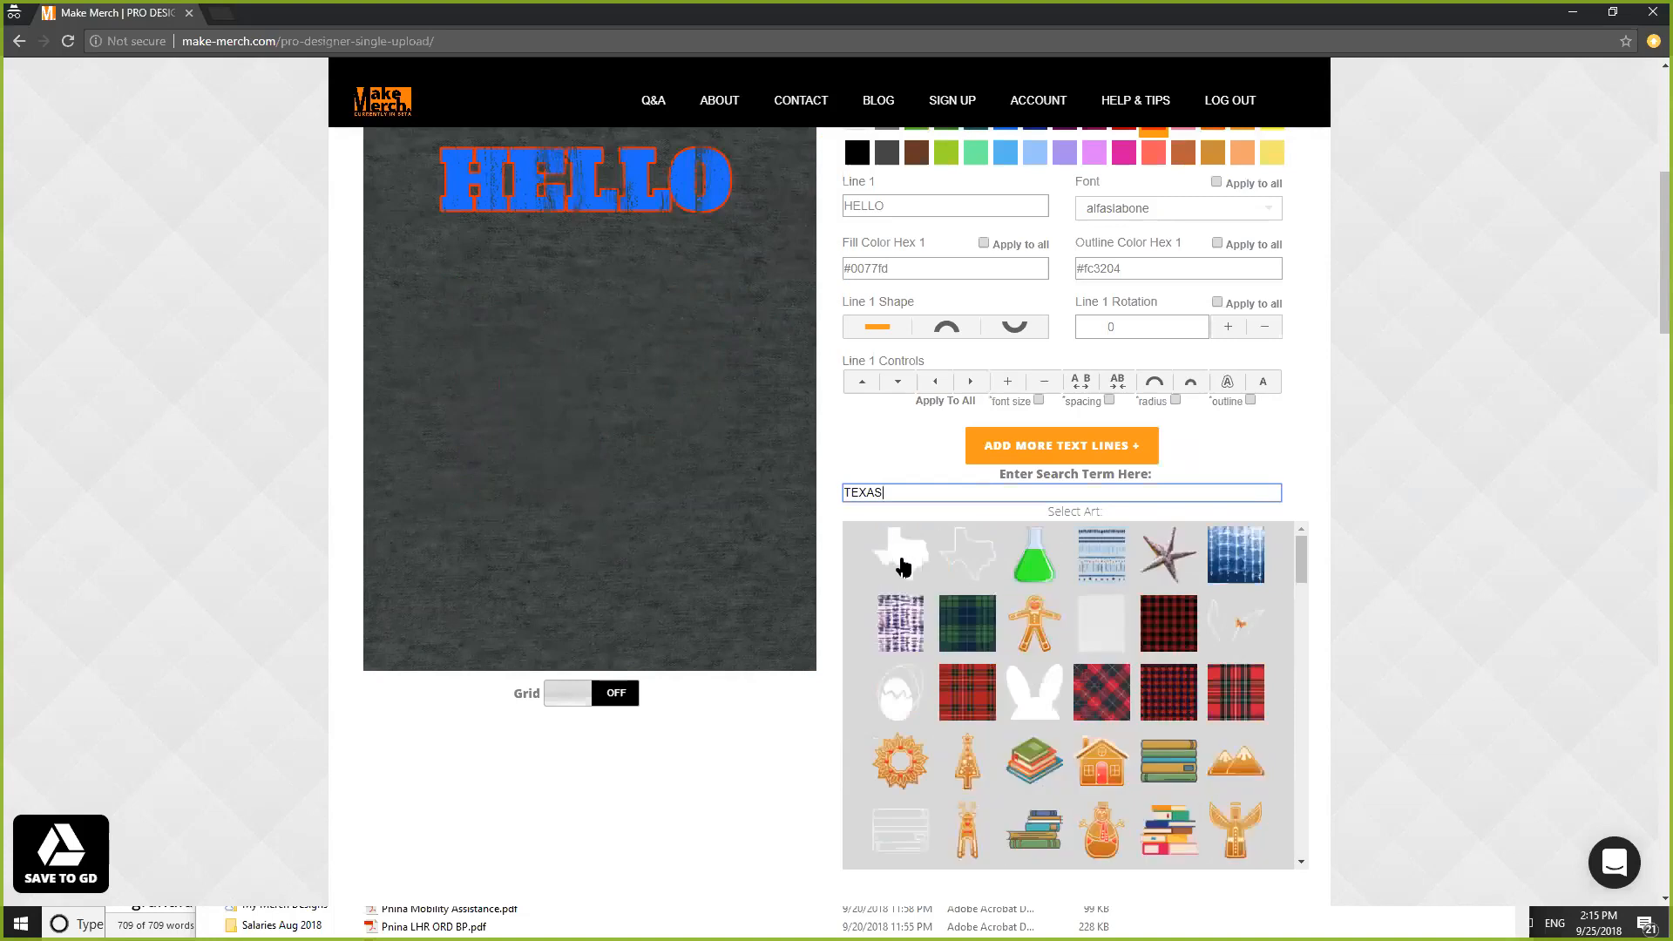
- Add the Texas state outline below HELLO
click(906, 560)
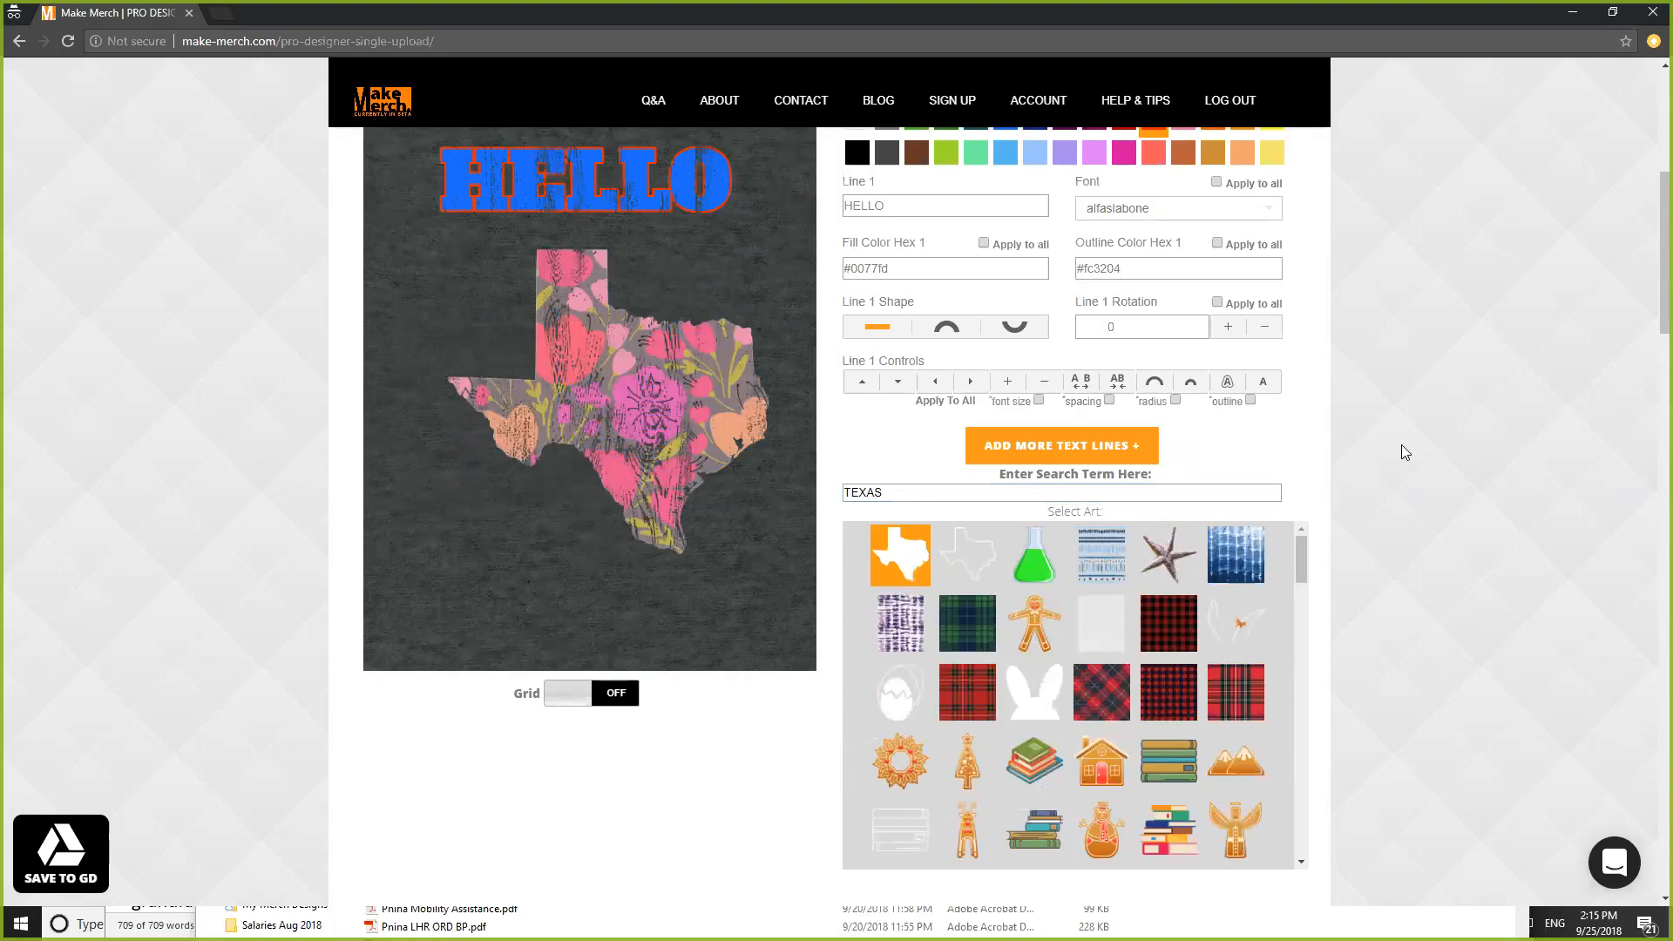
scroll(1420, 604, down, 8)
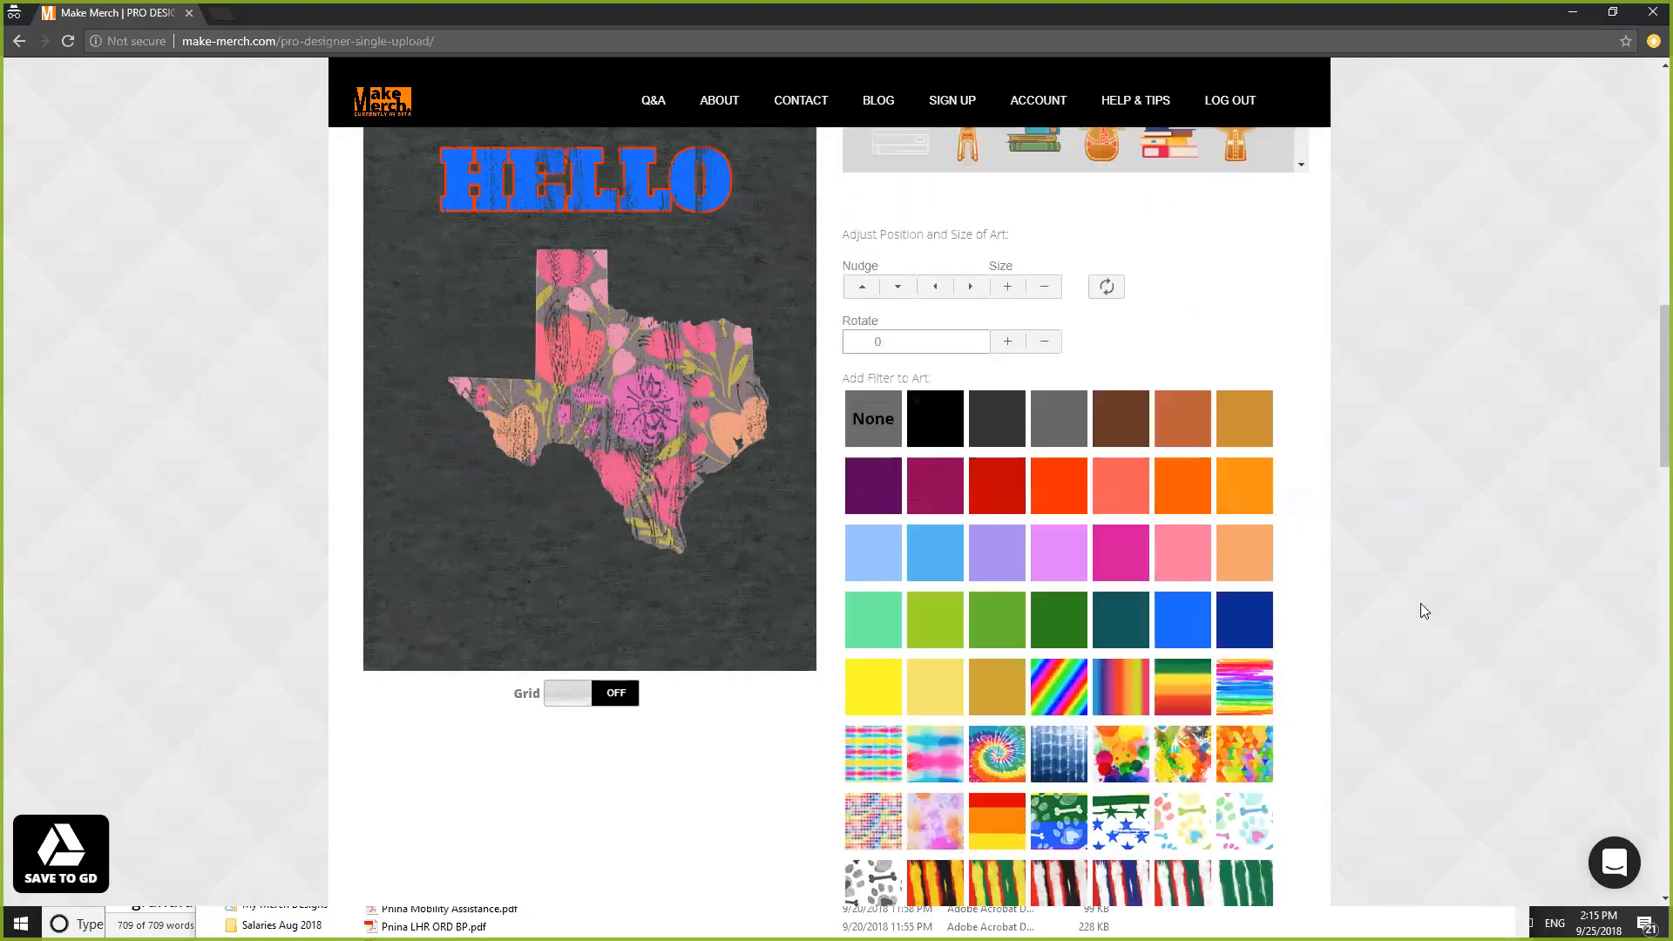
scroll(1422, 610, down, 6)
scroll(1419, 602, down, 4)
- Fill the Texas shape with the distressed US flag pattern
scroll(1416, 600, up, 4)
scroll(1408, 599, up, 6)
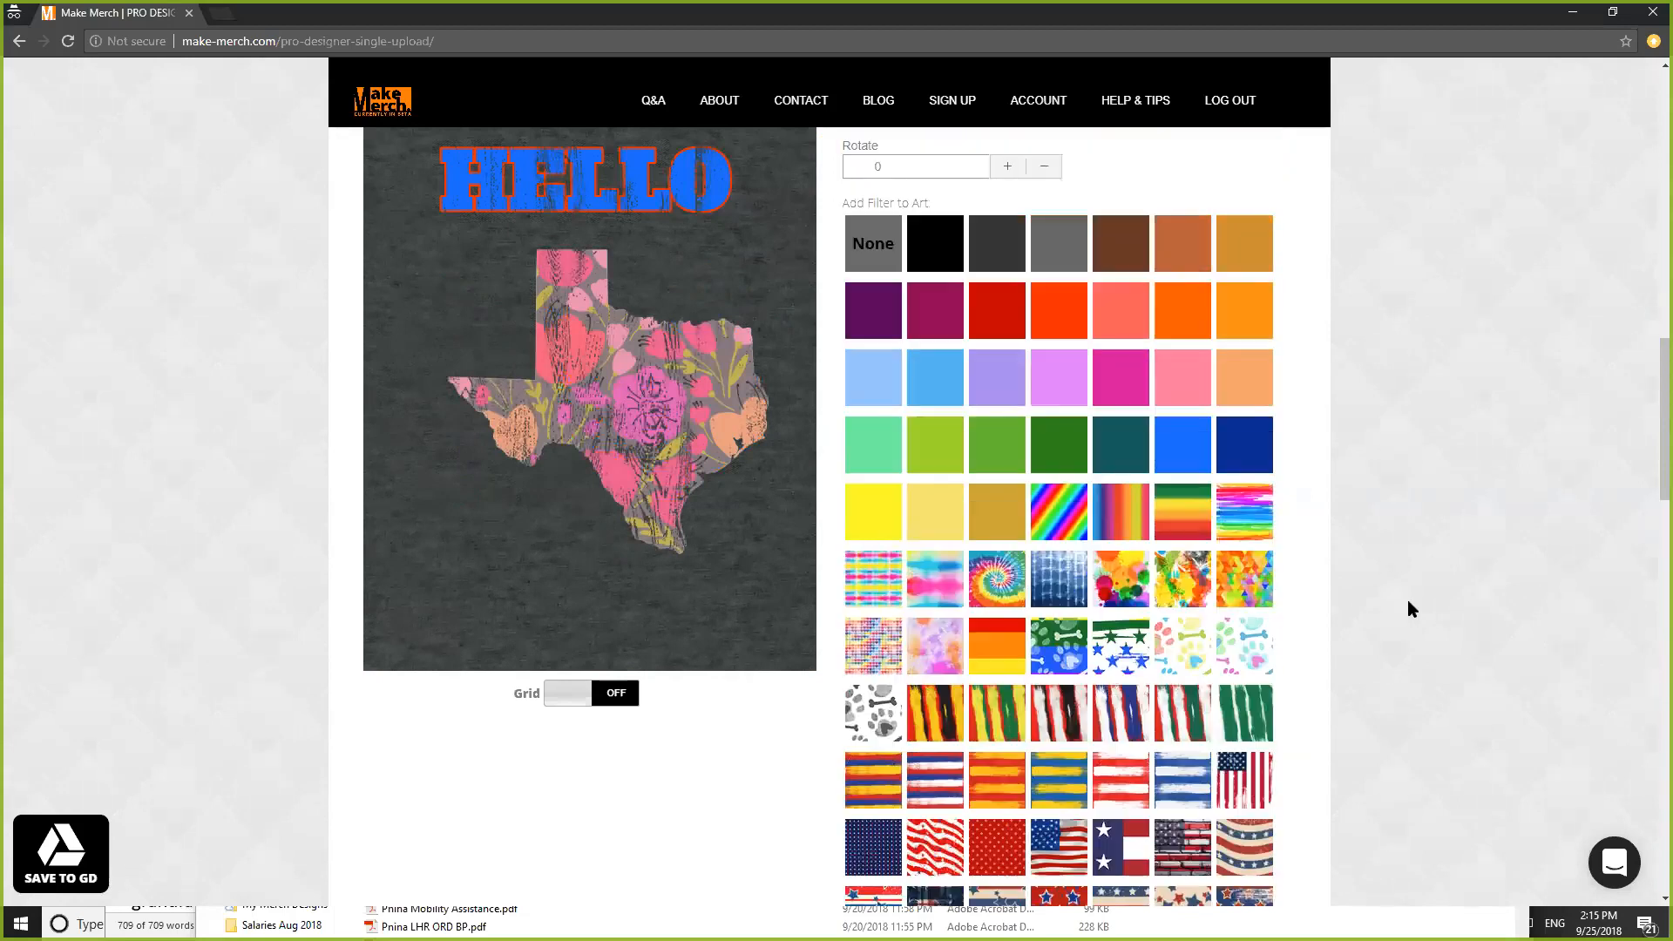
scroll(1410, 601, down, 4)
scroll(1412, 603, down, 6)
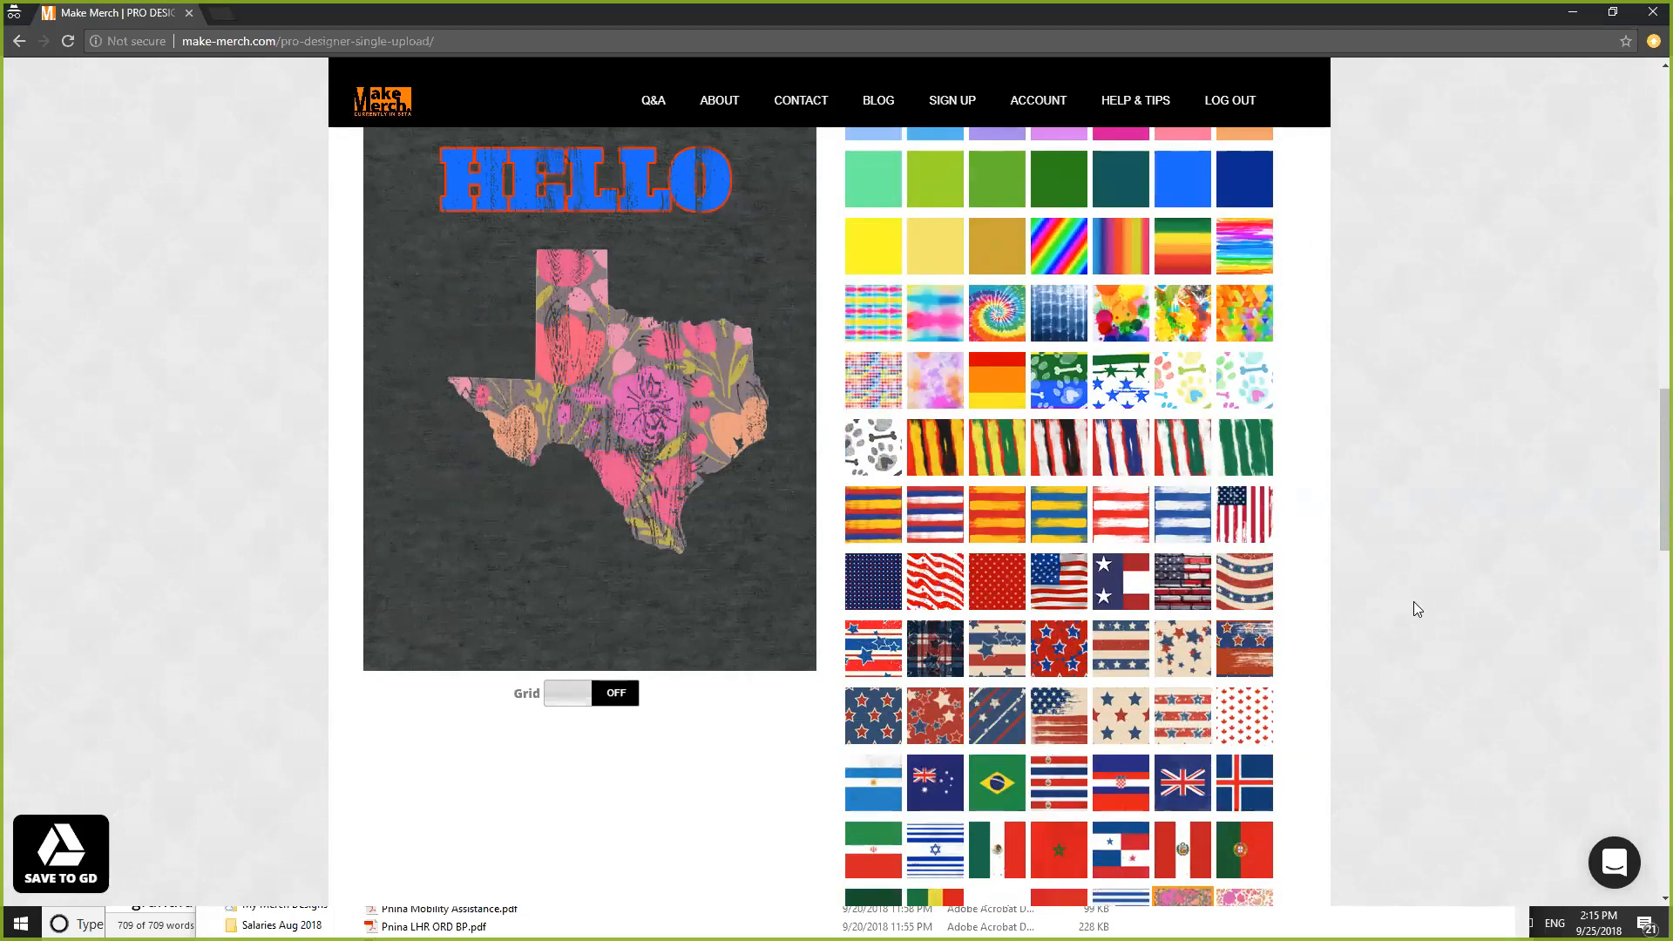
scroll(1415, 599, down, 5)
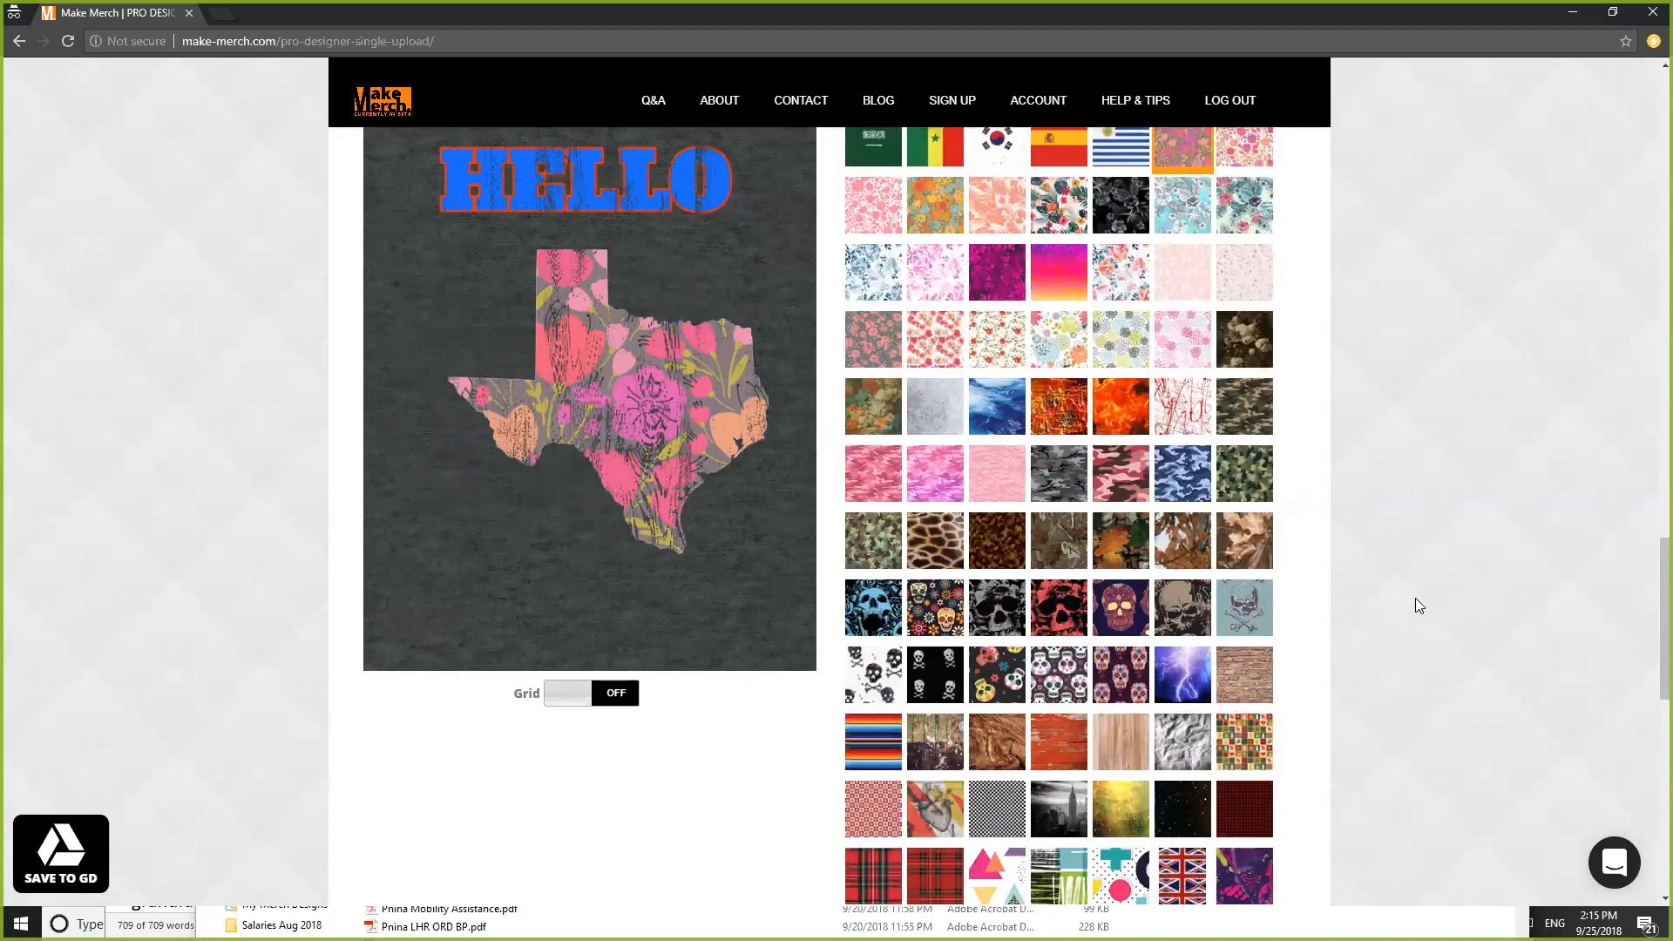
scroll(1415, 598, up, 6)
scroll(1414, 598, up, 8)
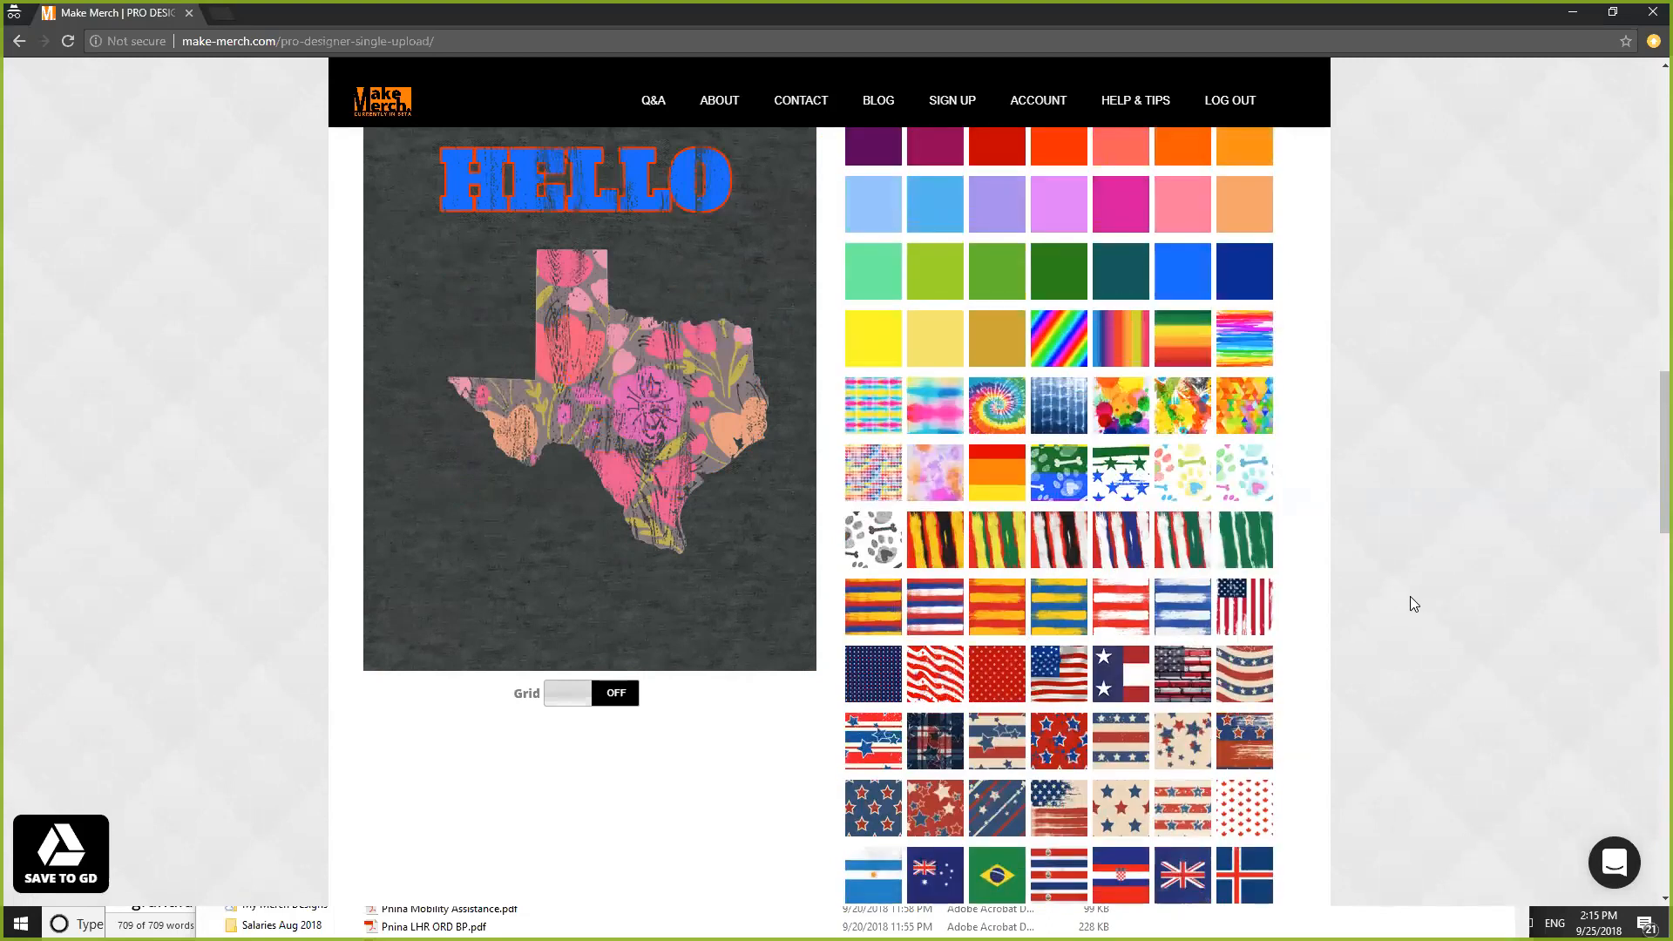
scroll(1052, 577, down, 5)
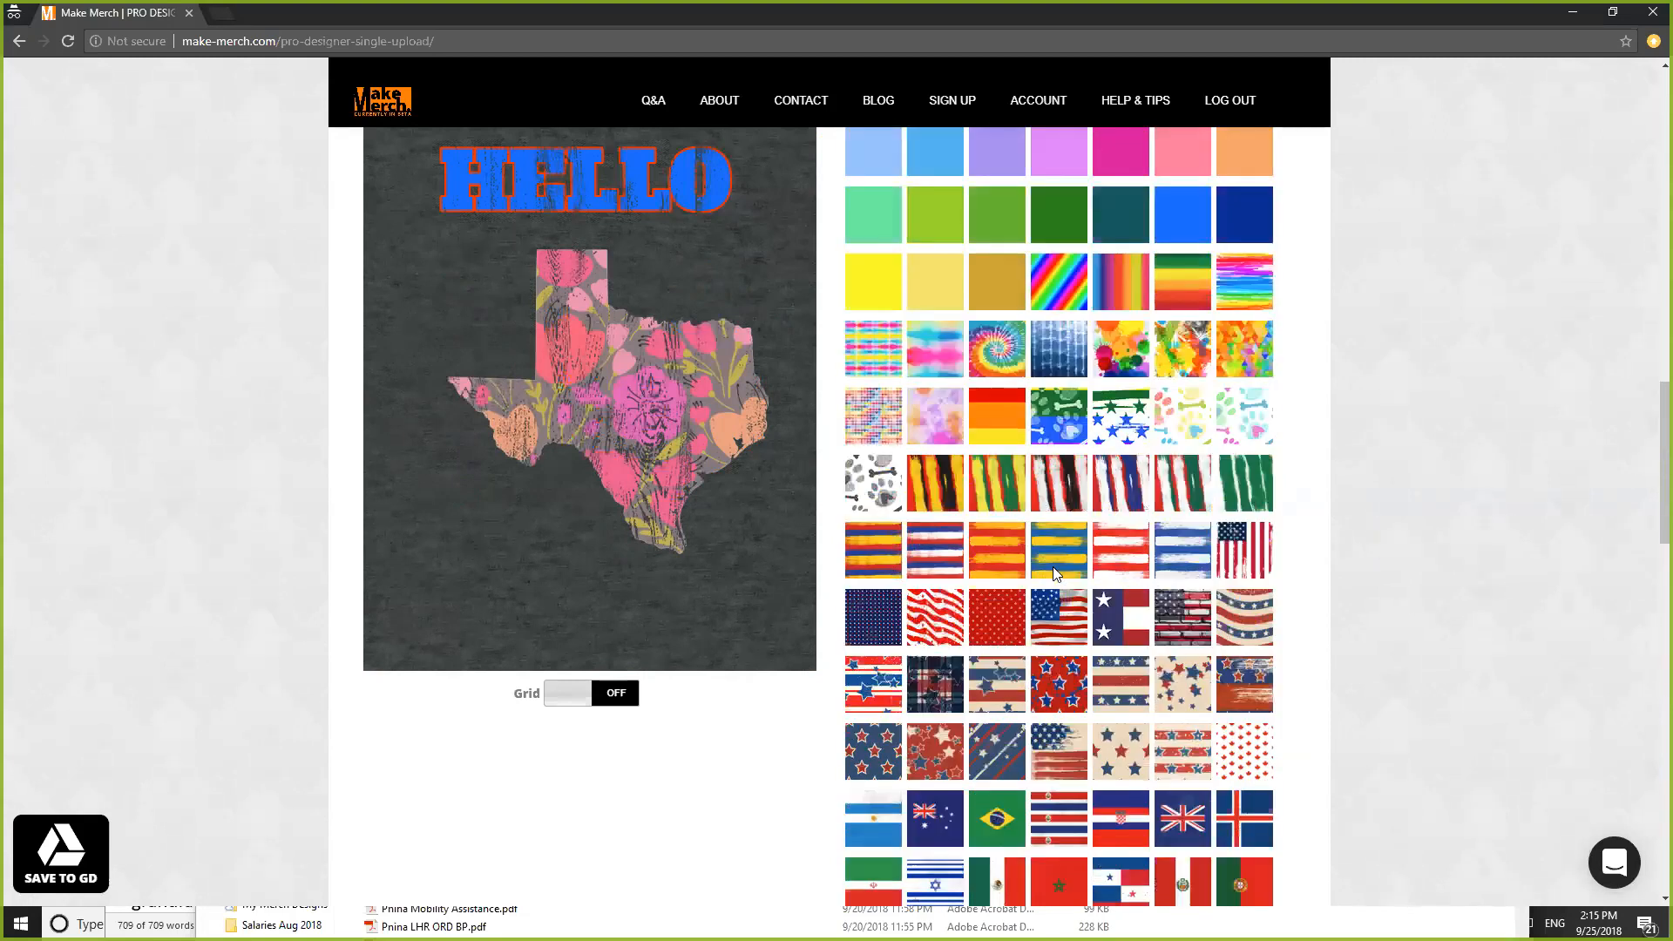
click(1056, 606)
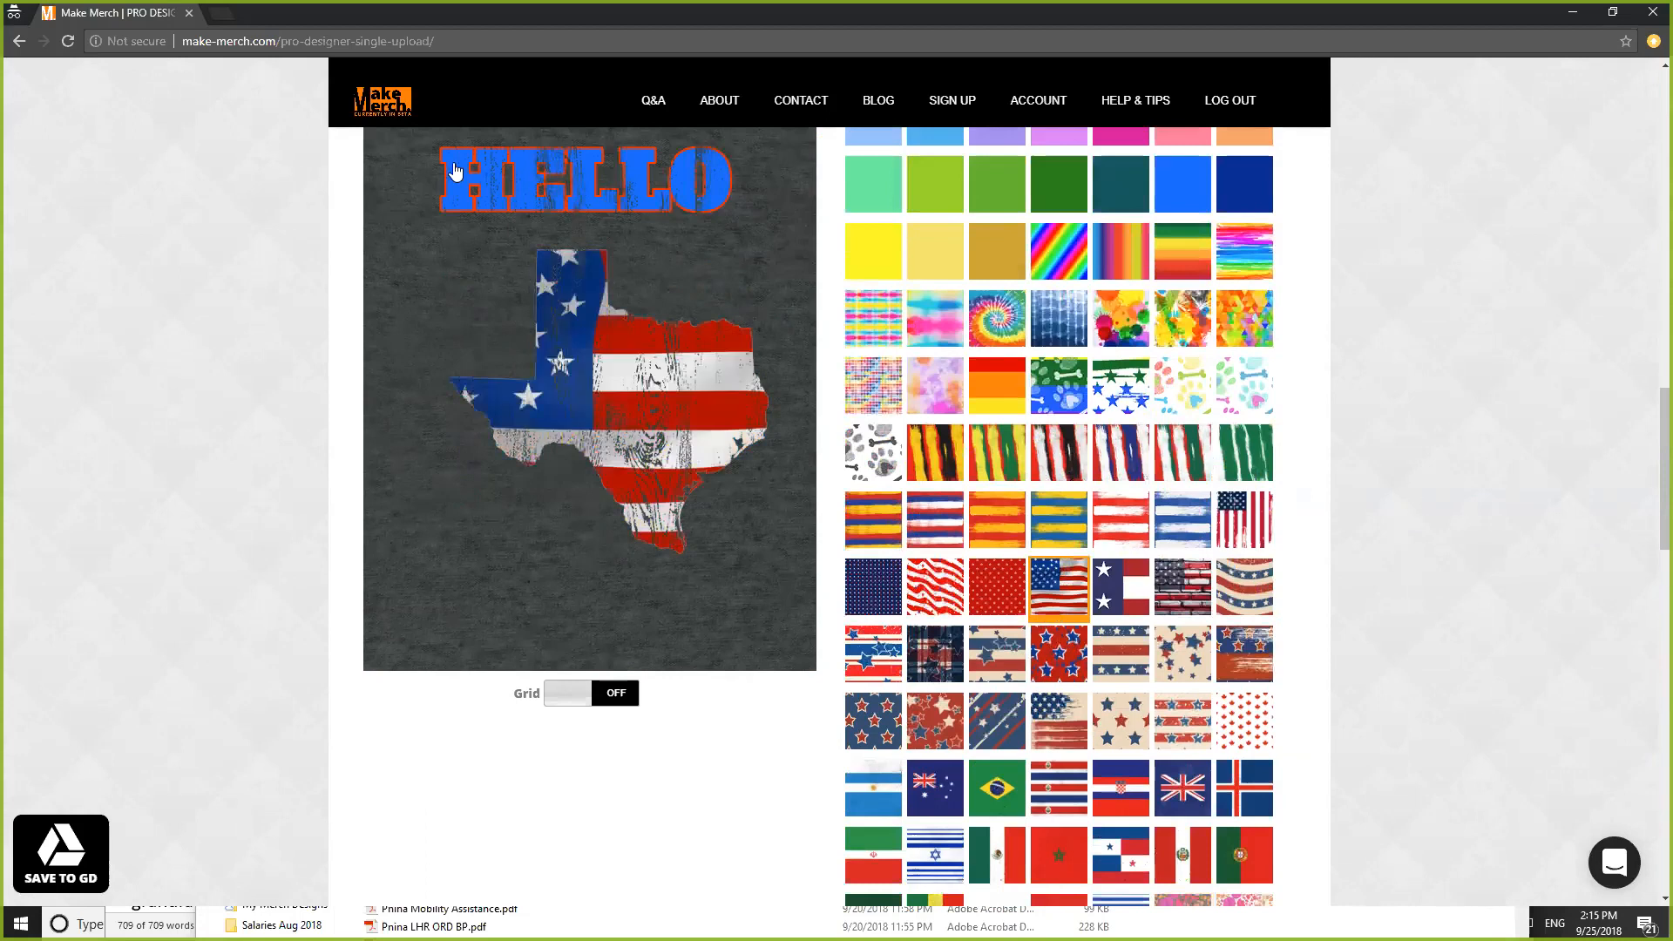
drag(1665, 433, 1664, 694)
- Set the vintage effect to None and change the Line 1 text from HELLO to TEXAS
click(878, 438)
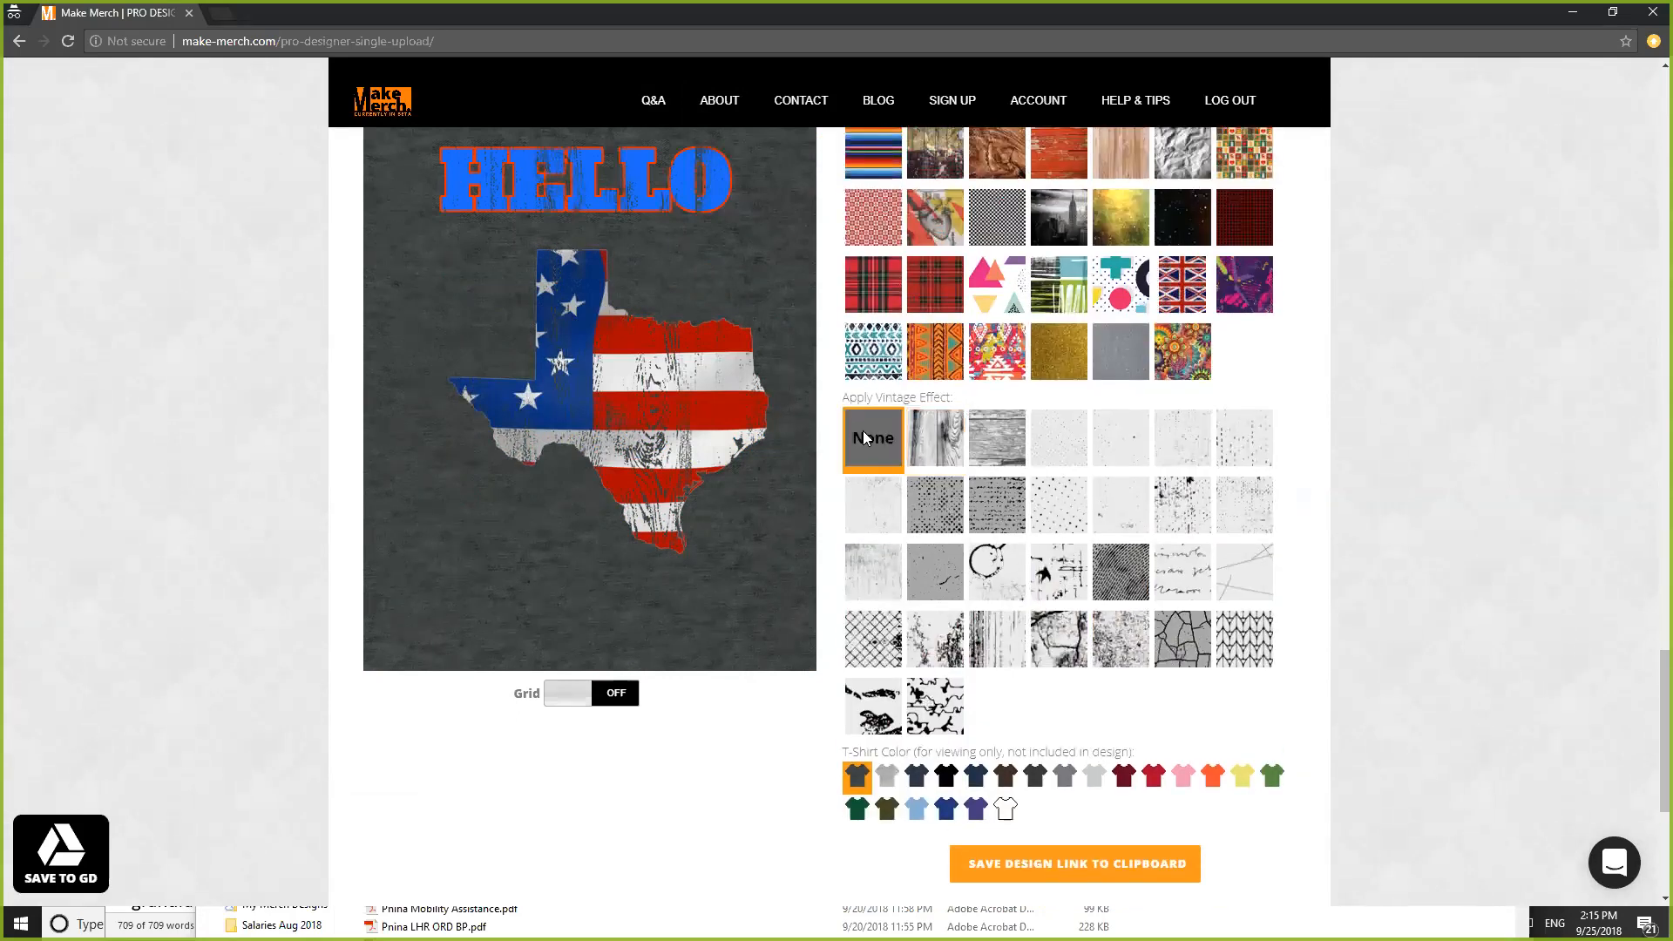
drag(1664, 671, 1665, 167)
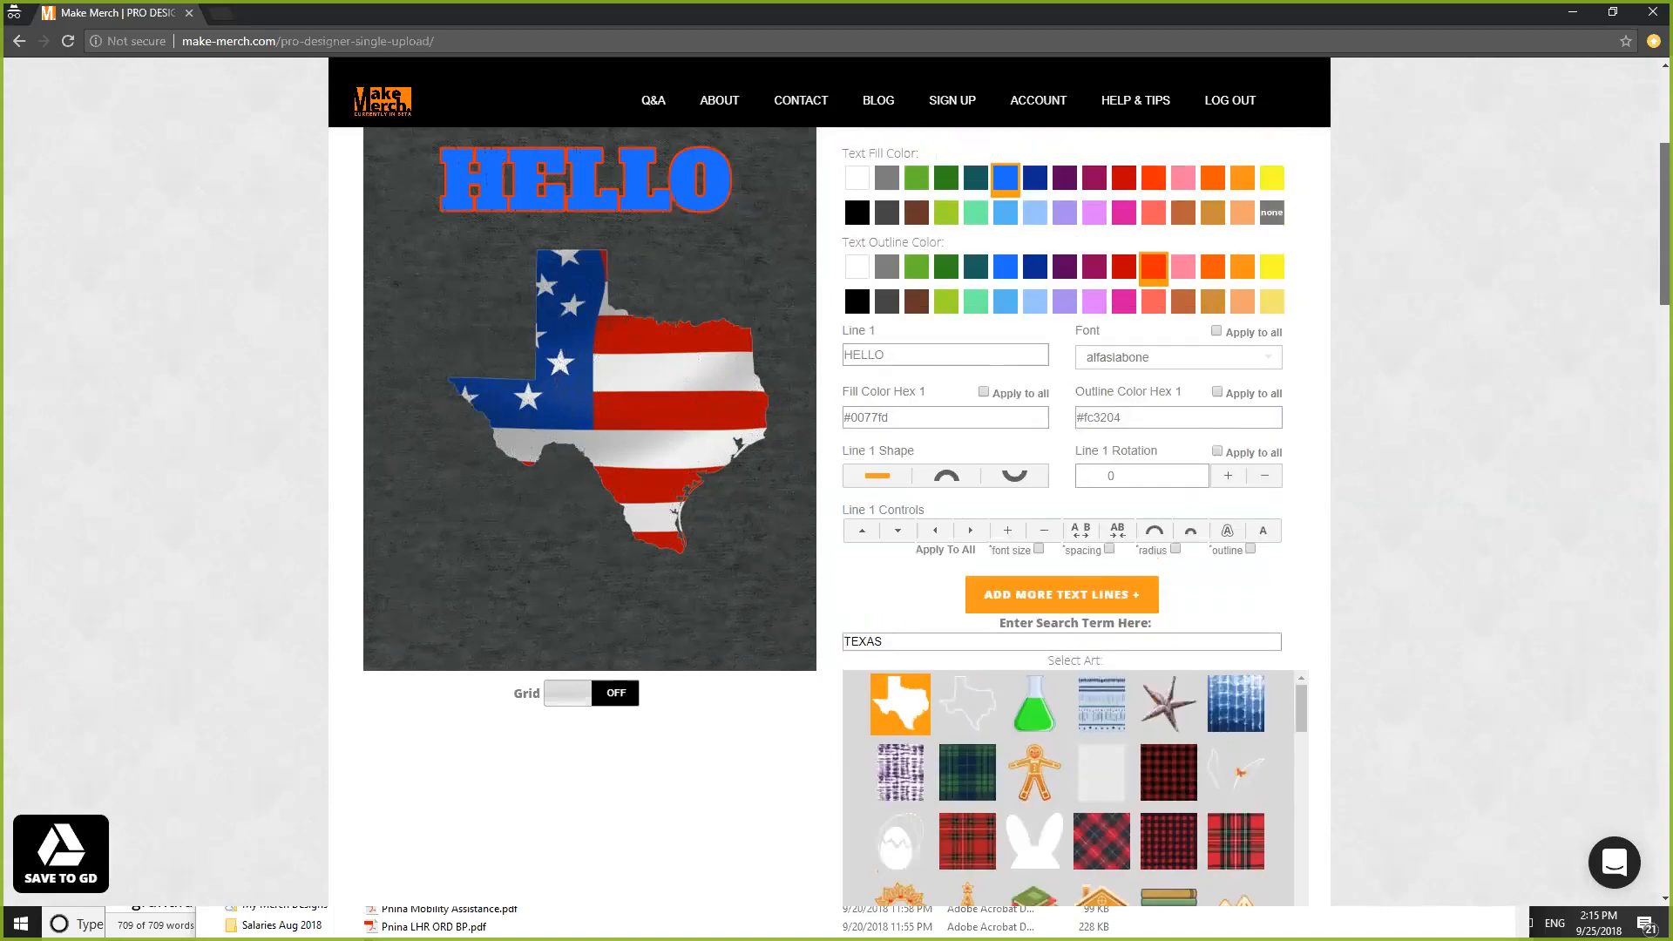
drag(883, 357, 784, 353)
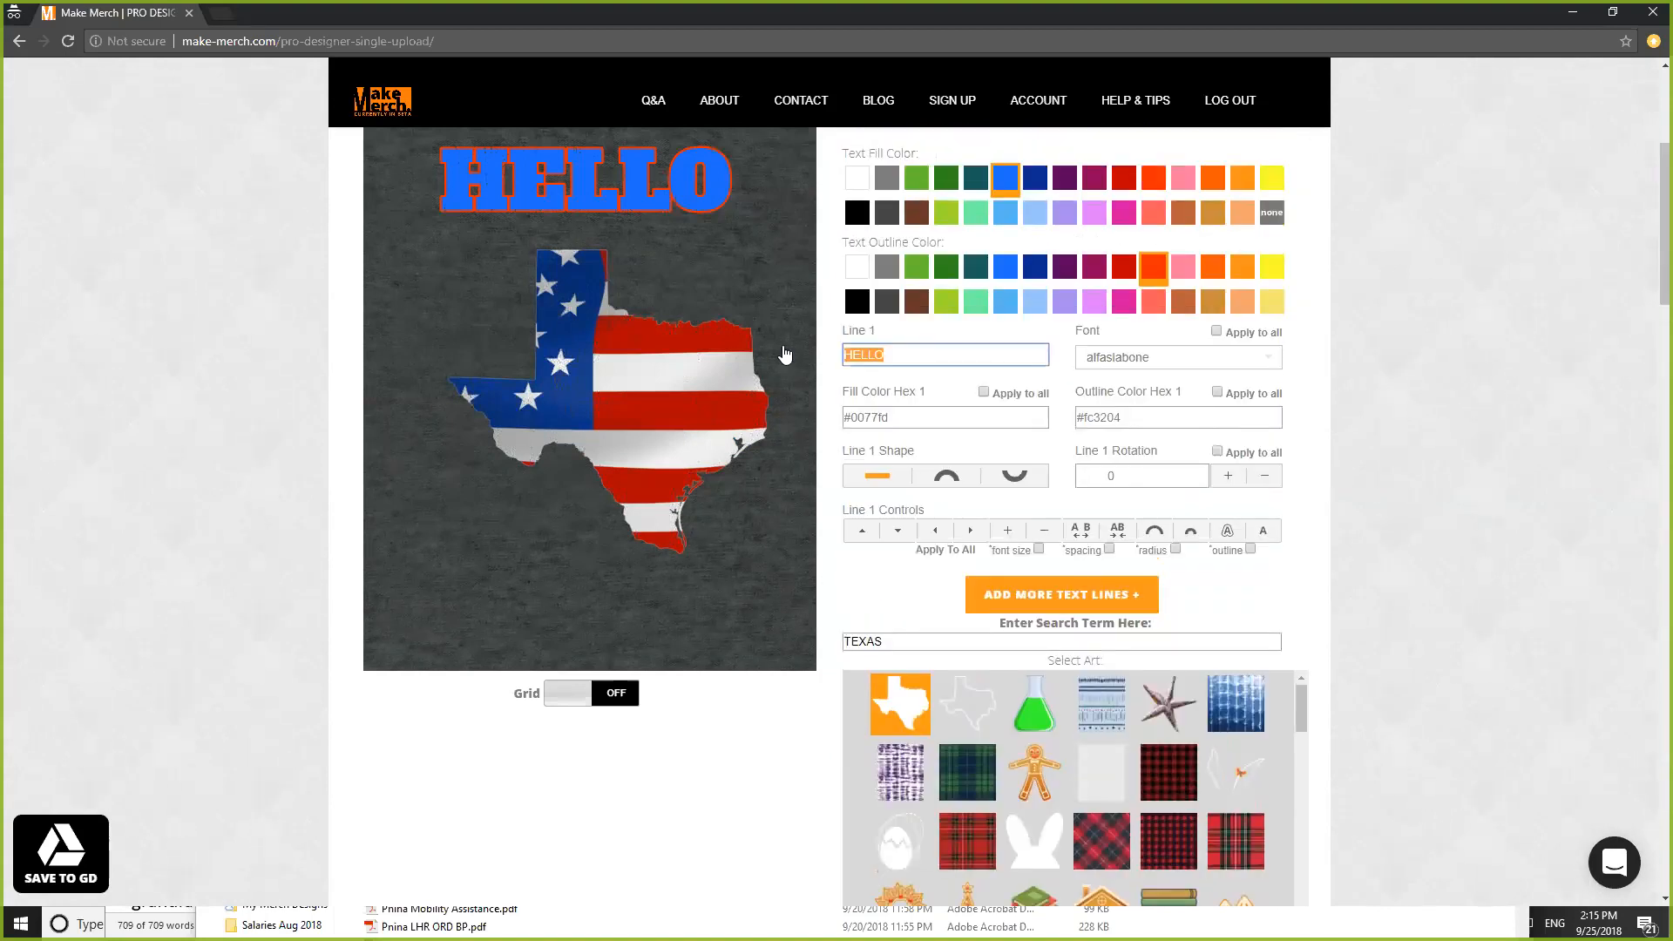
text(TE)
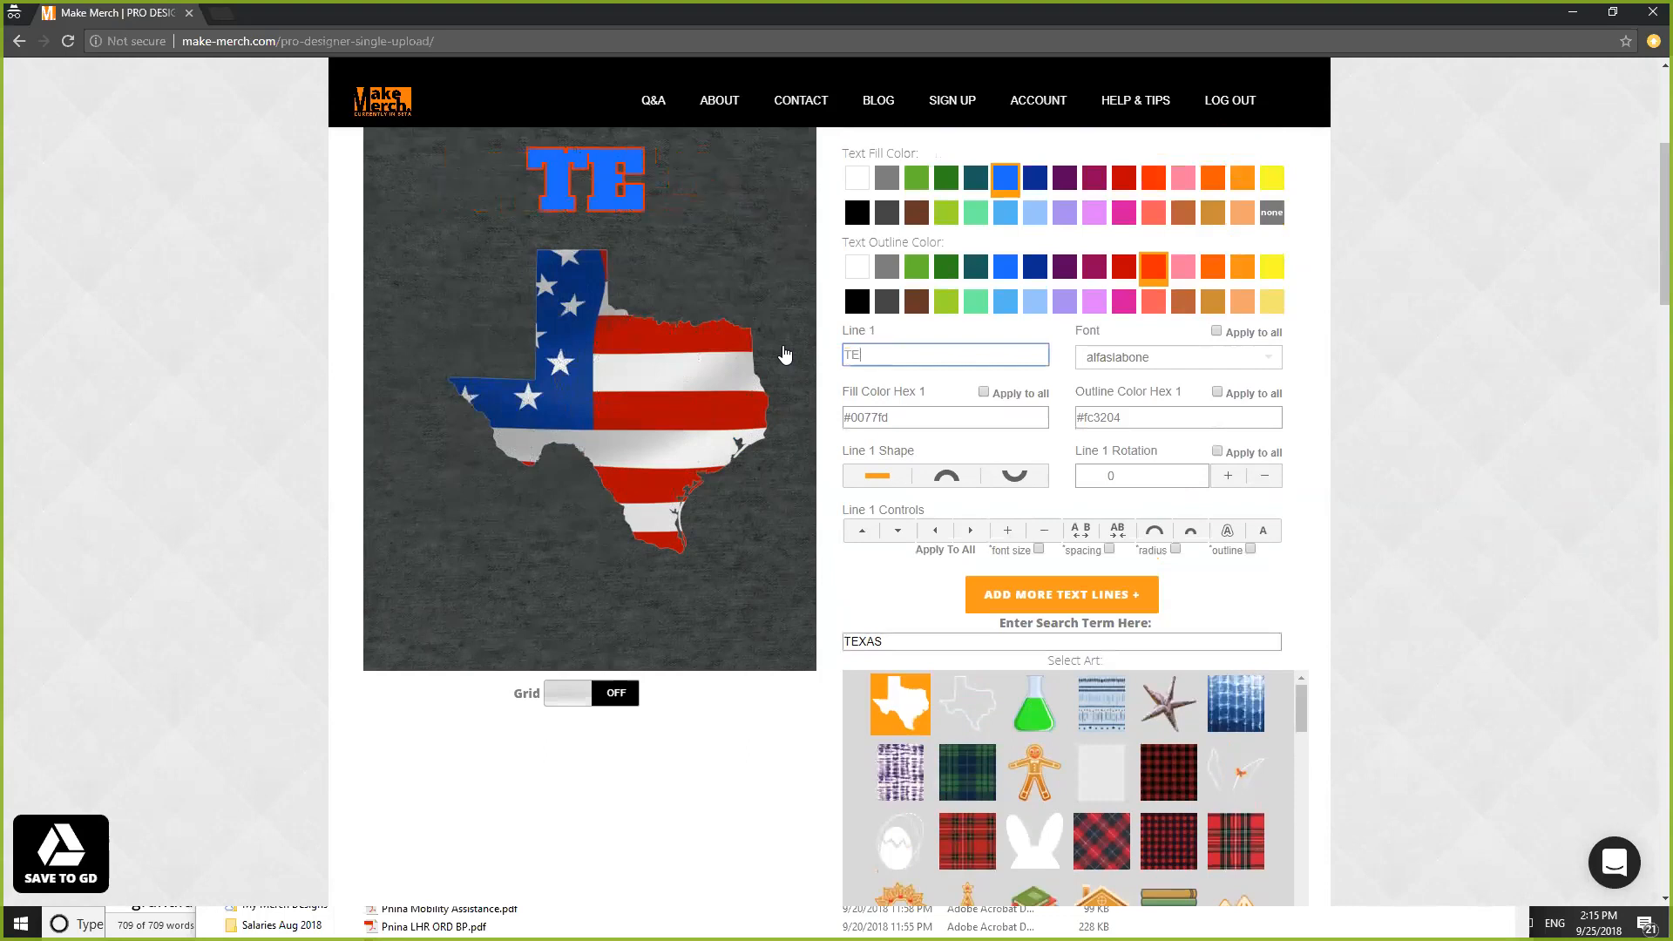
text(XAS)
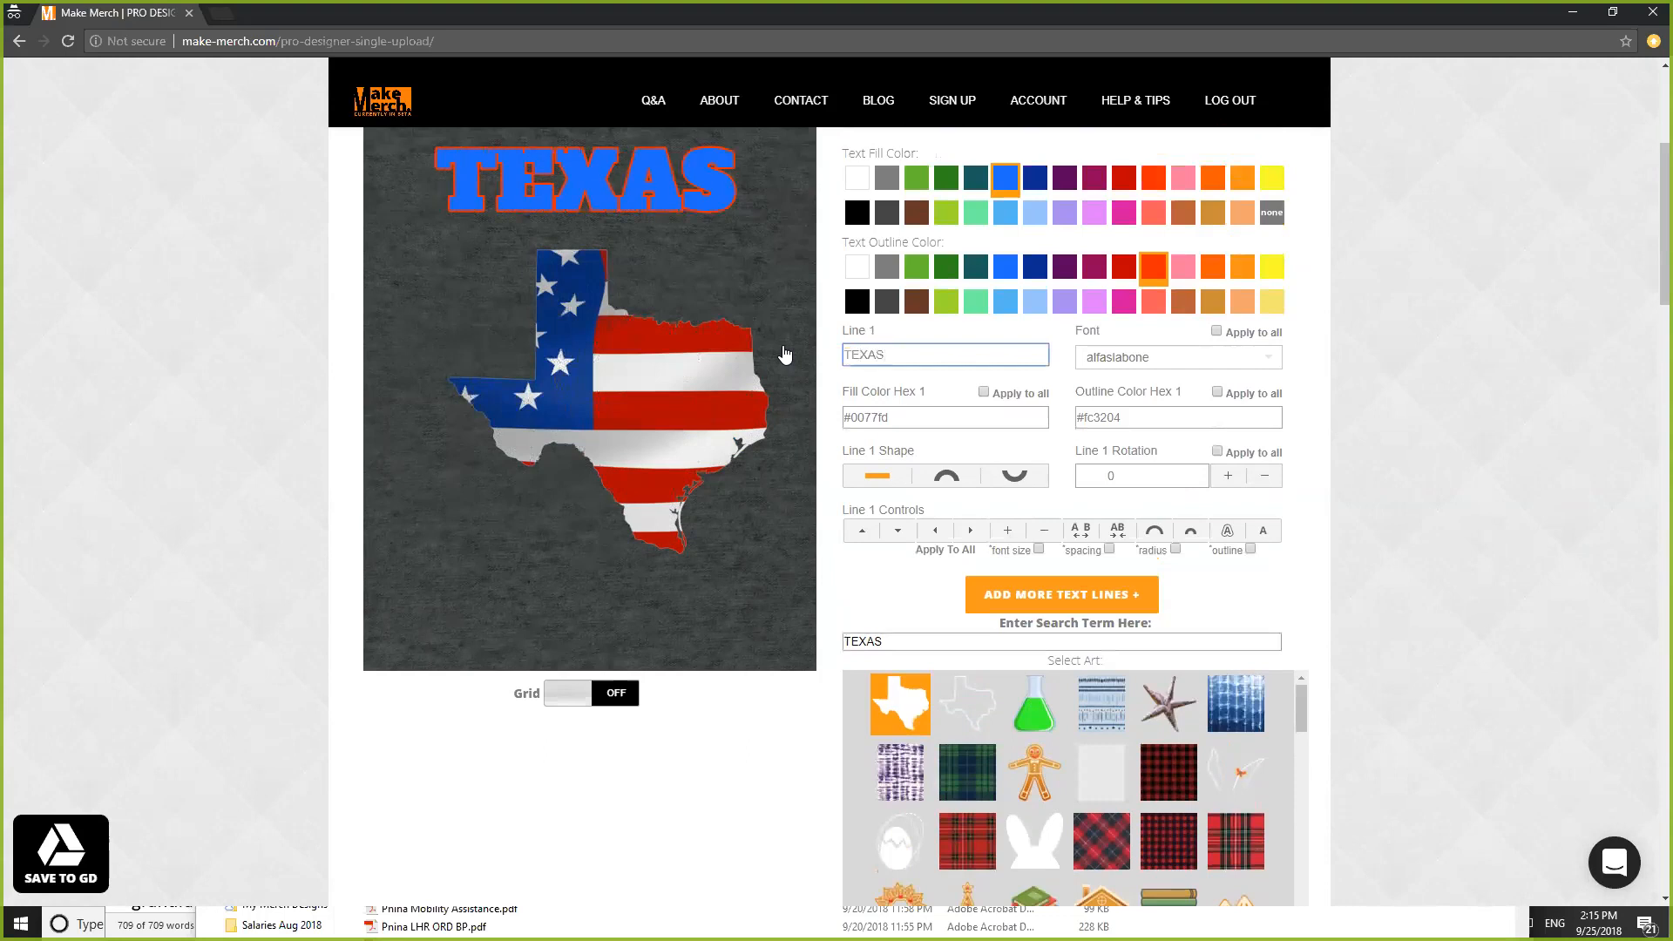
- Add a second text line reading BASEBALL
click(1059, 595)
click(935, 608)
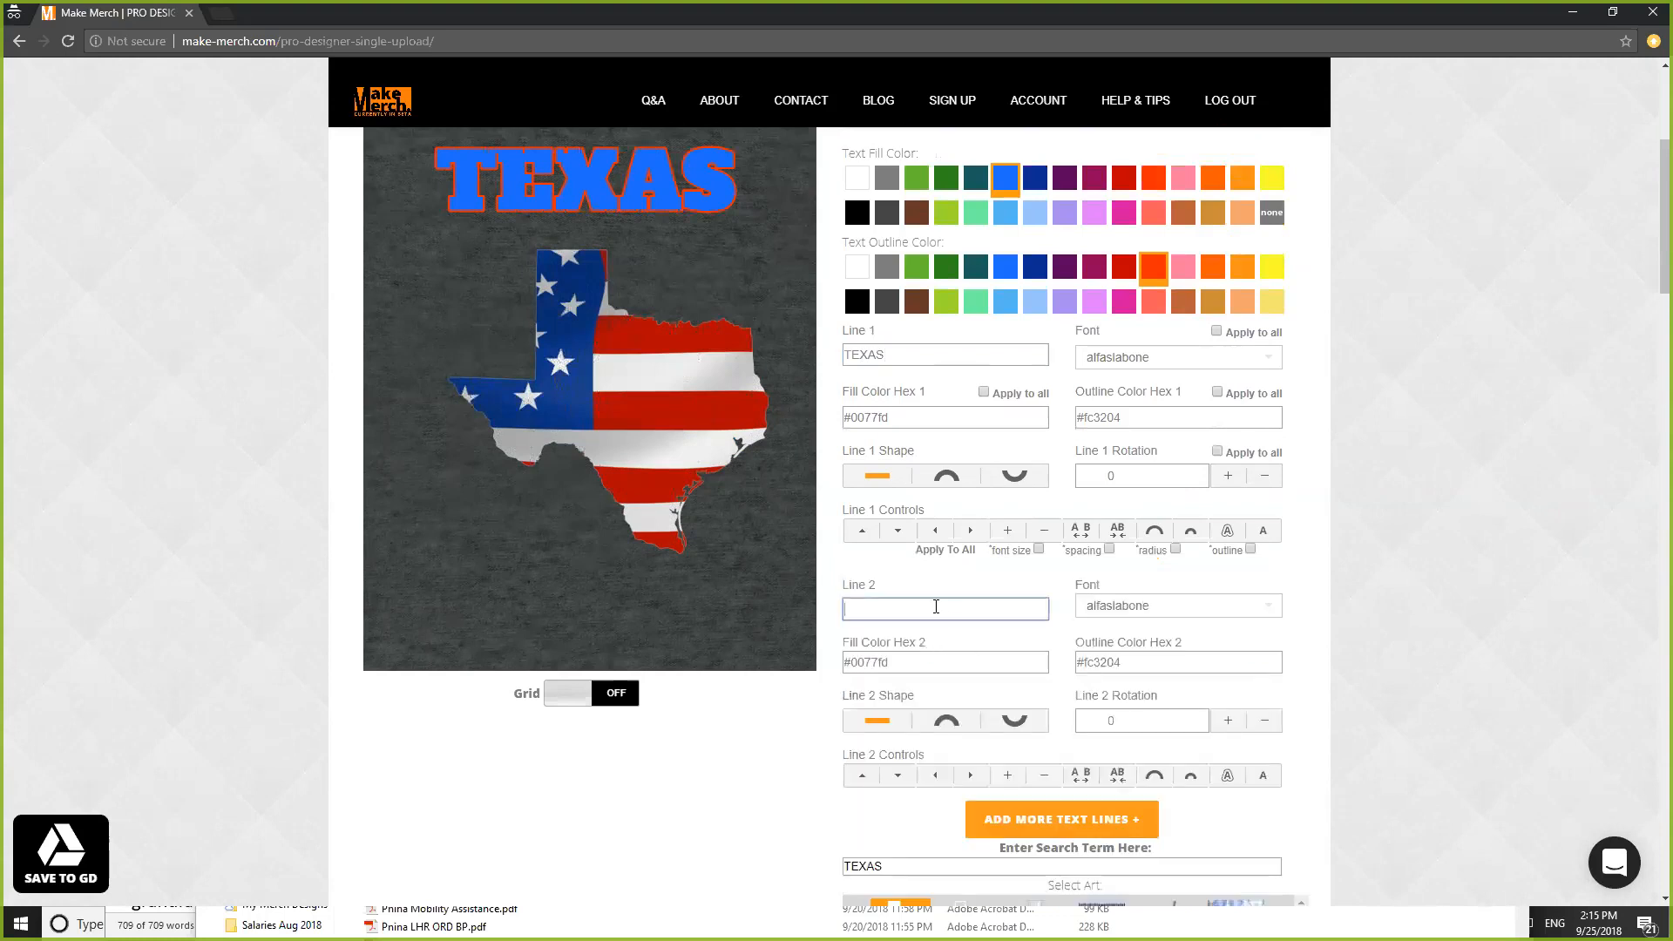
text(BAS)
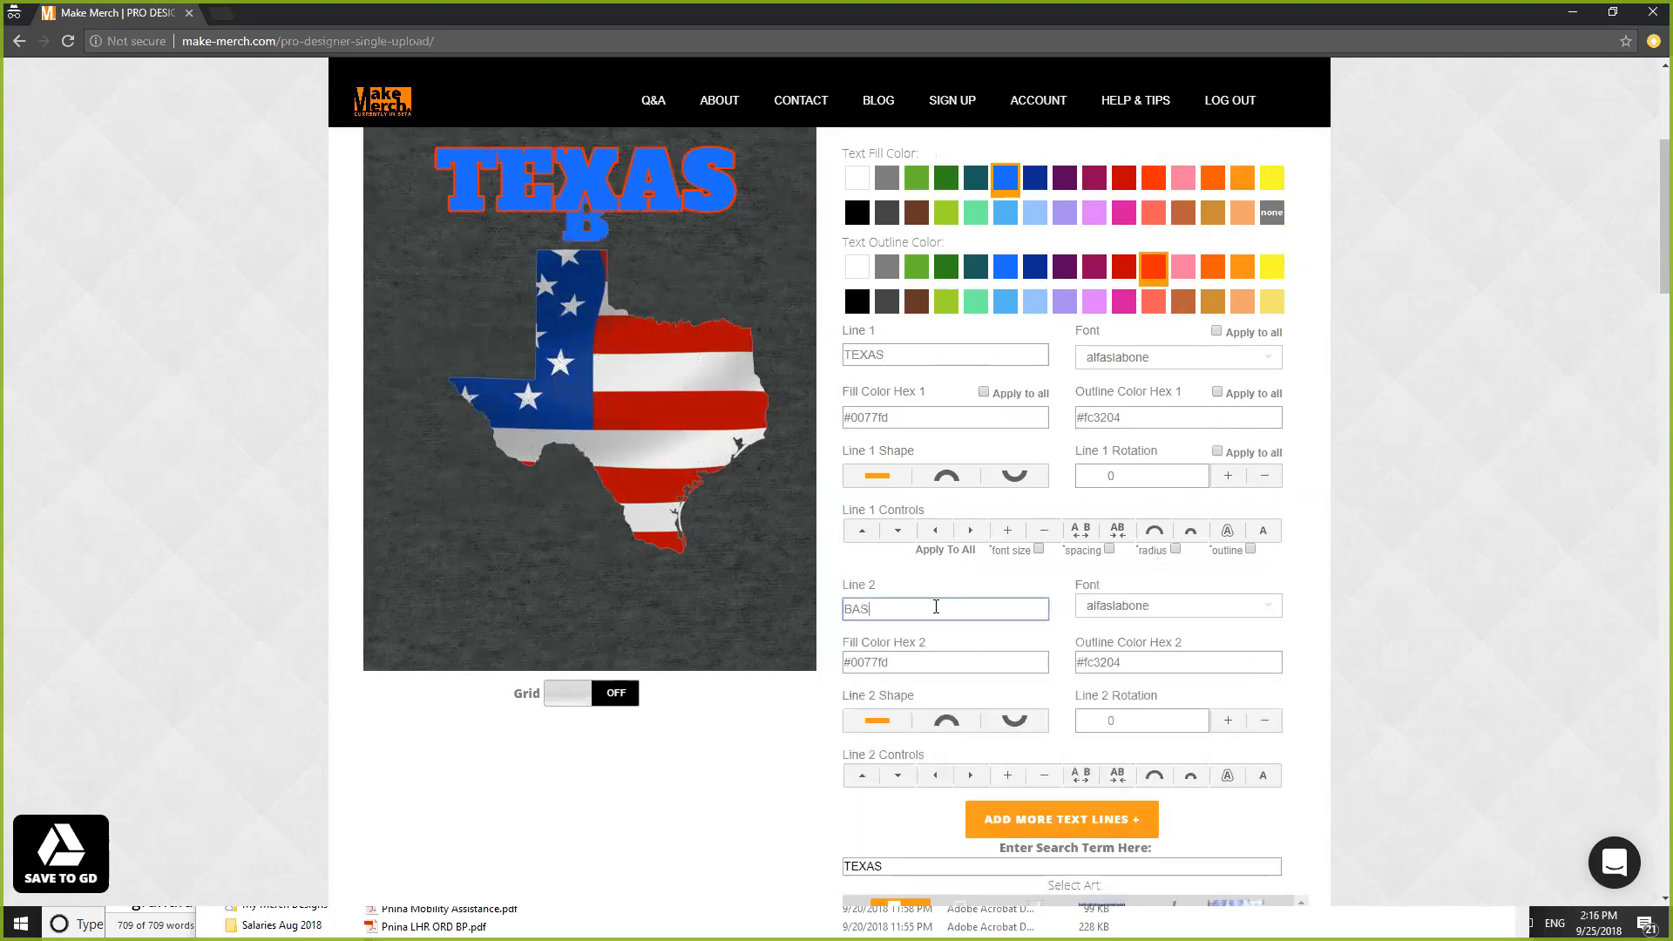
text(EB)
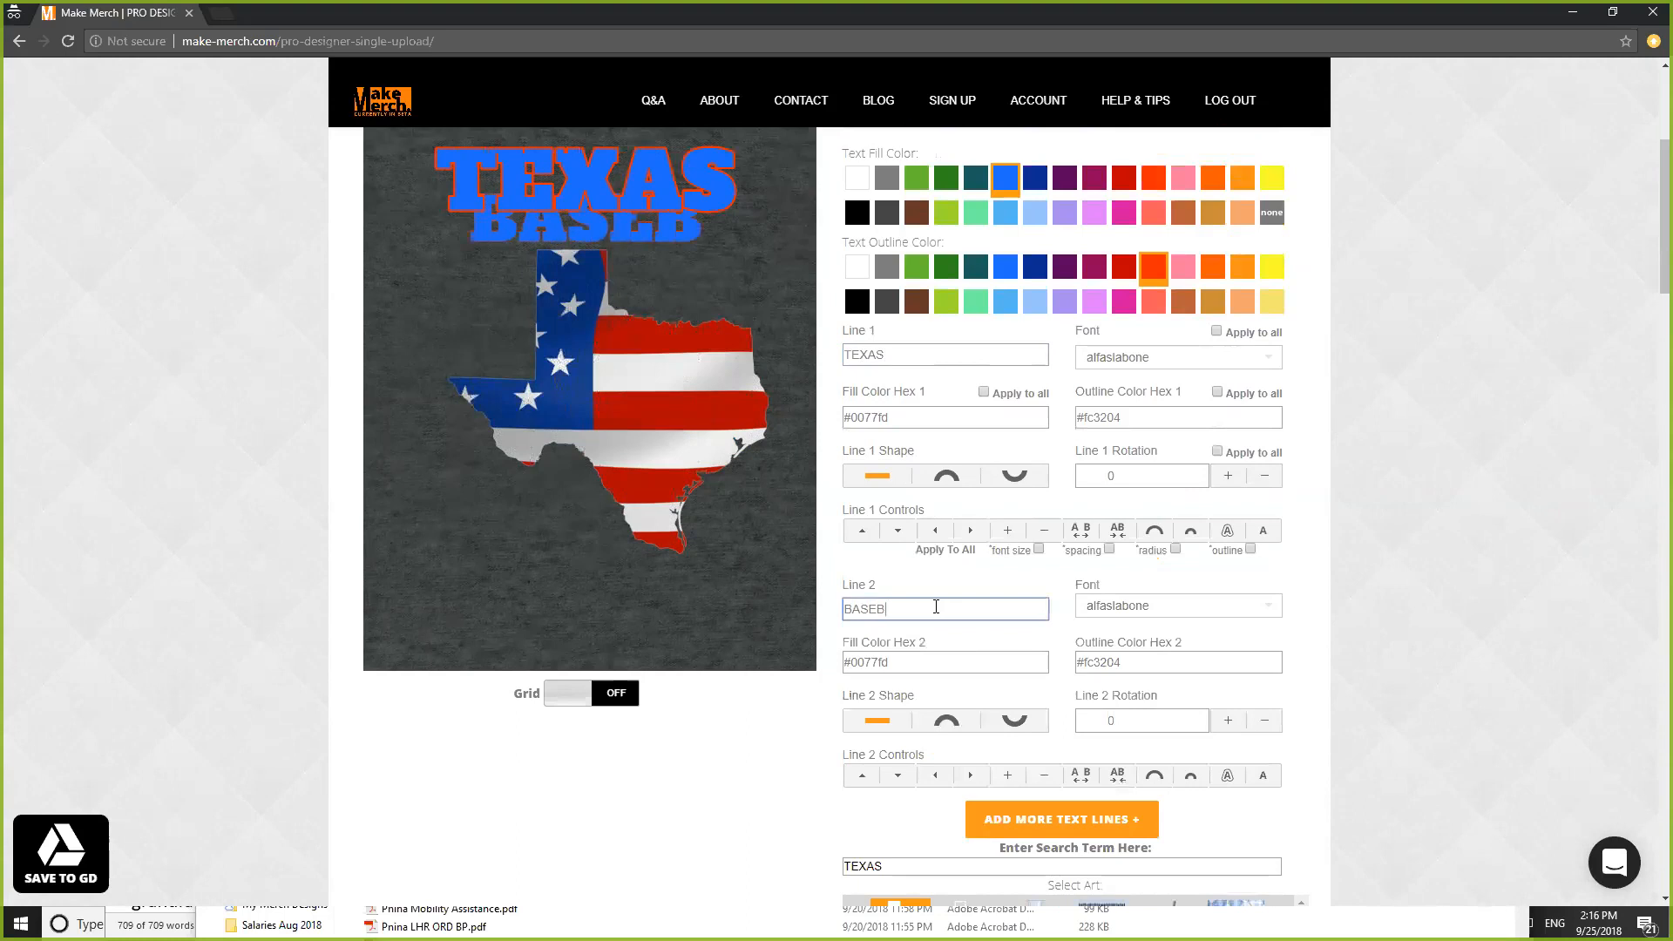
text(ALL)
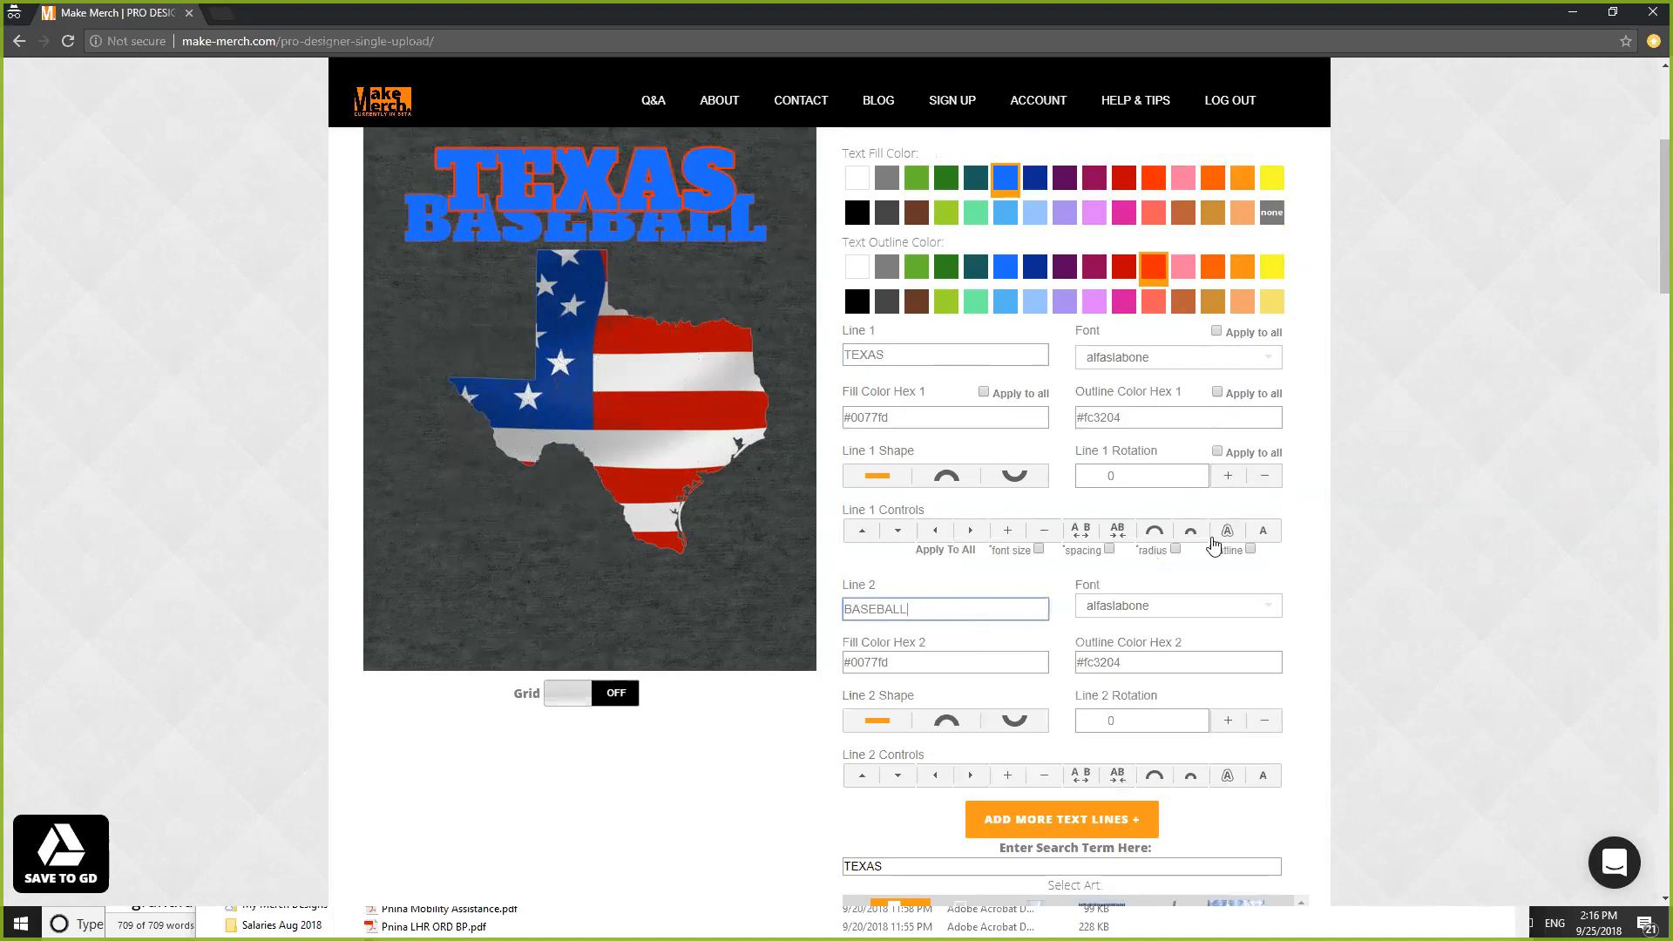
- Nudge the TEXAS line down five steps
click(898, 531)
click(898, 531)
click(898, 531)
click(897, 533)
click(897, 533)
click(898, 533)
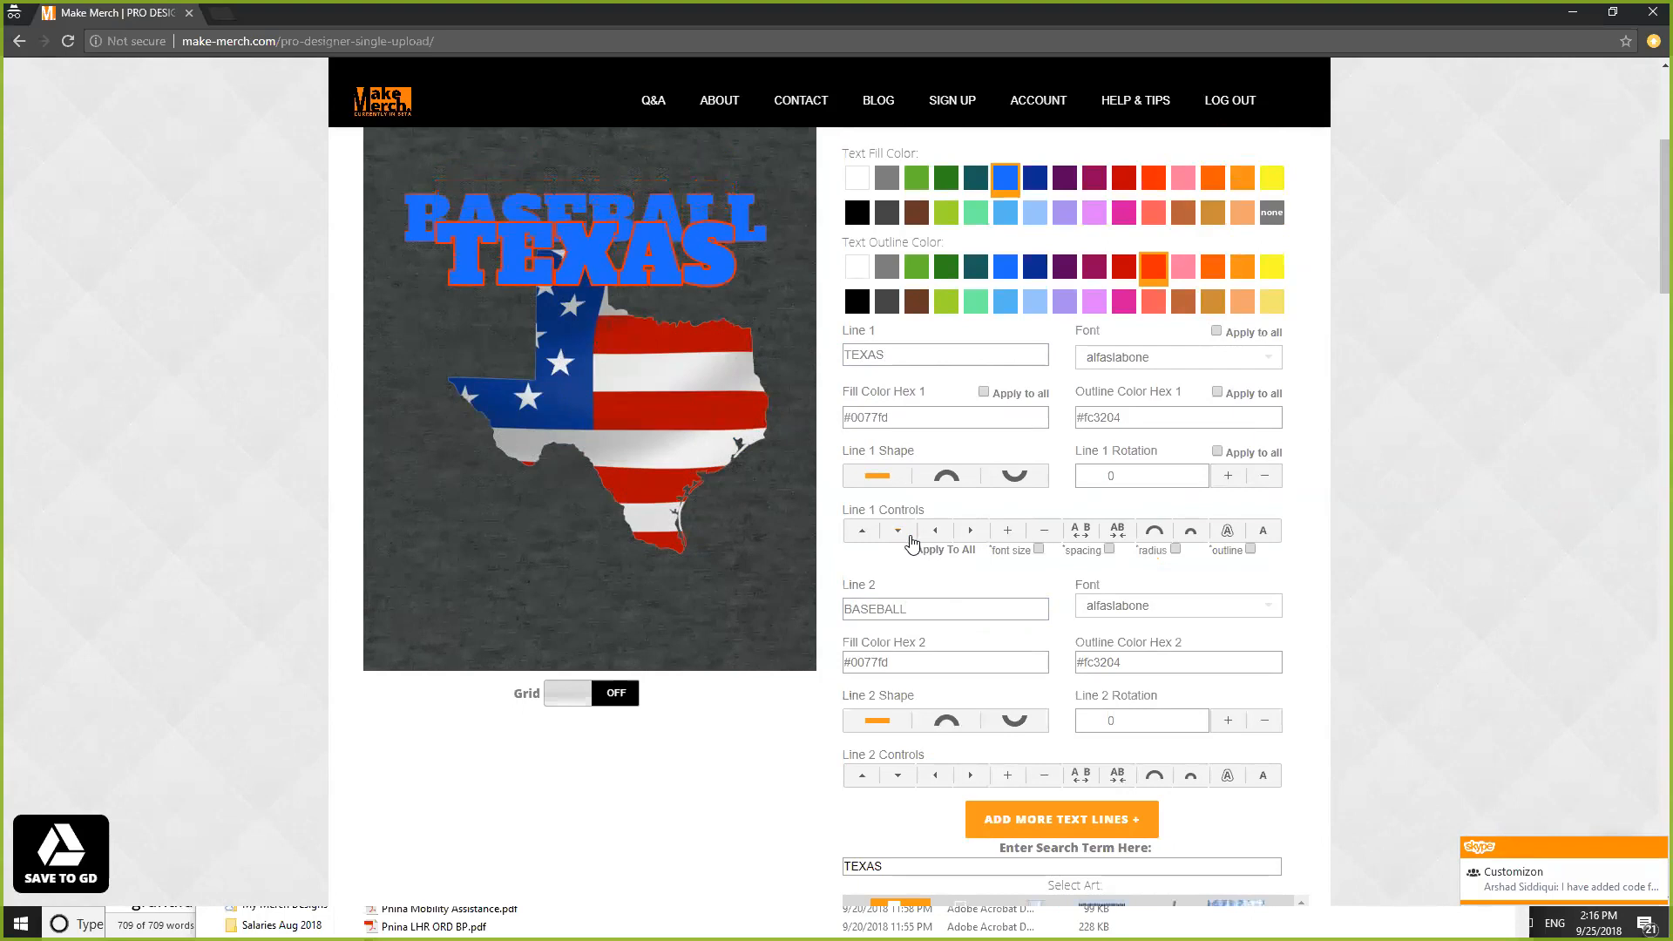
- Move the BASEBALL line down until it sits below the Texas flag
click(898, 776)
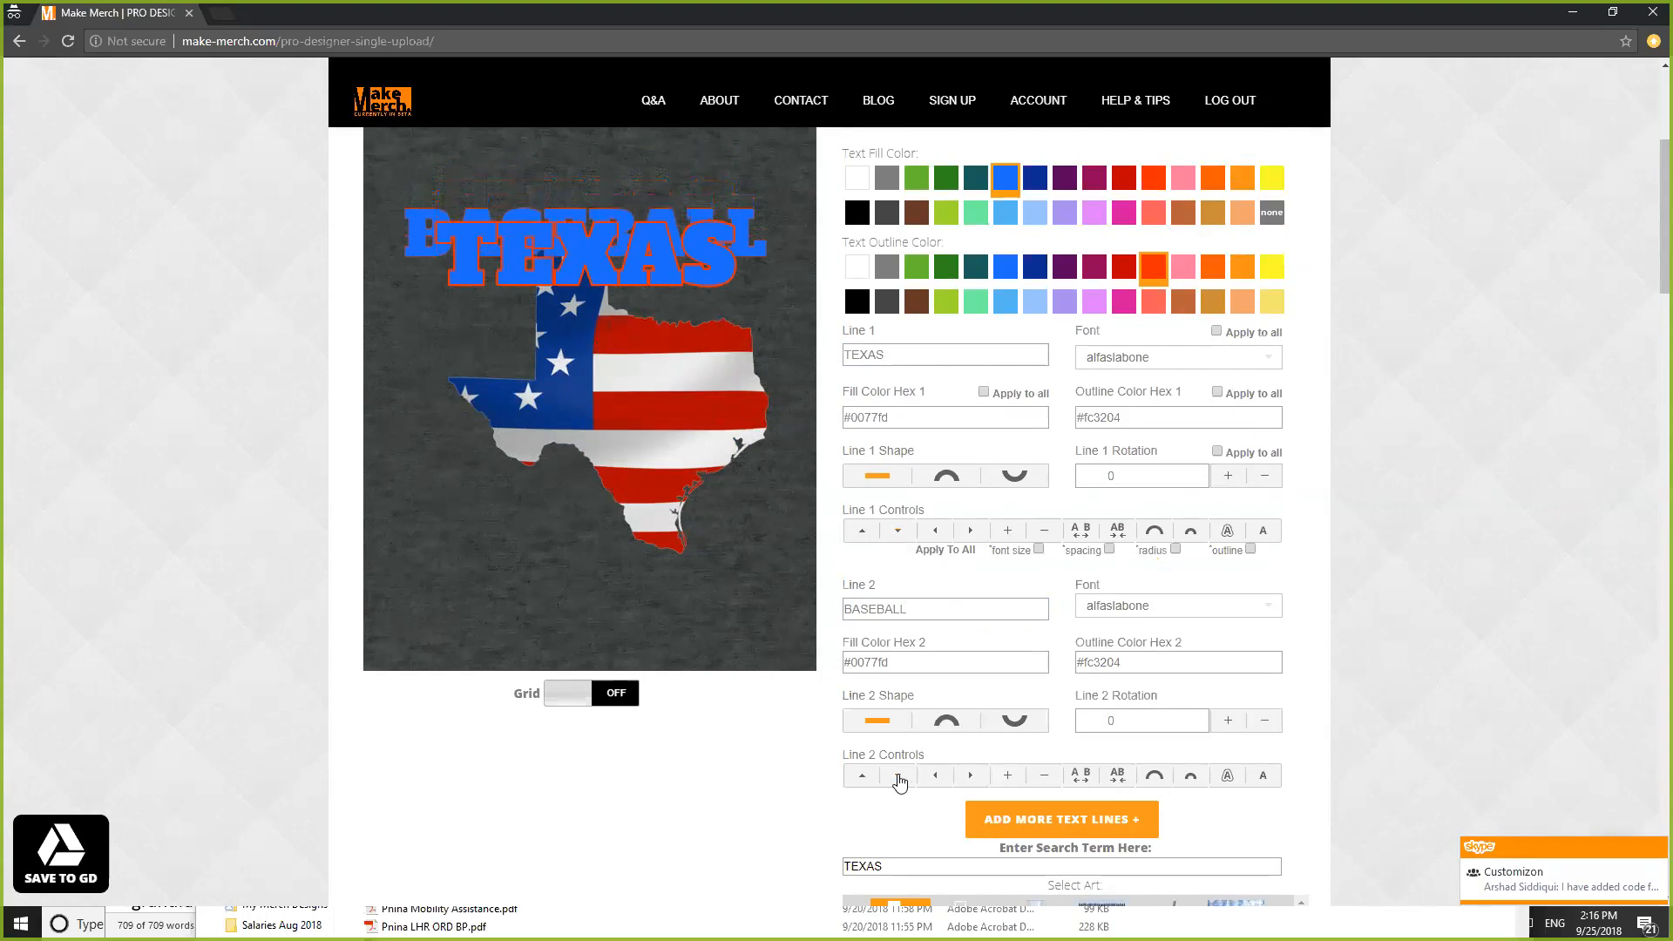
click(899, 777)
click(898, 777)
click(899, 776)
click(899, 776)
click(898, 776)
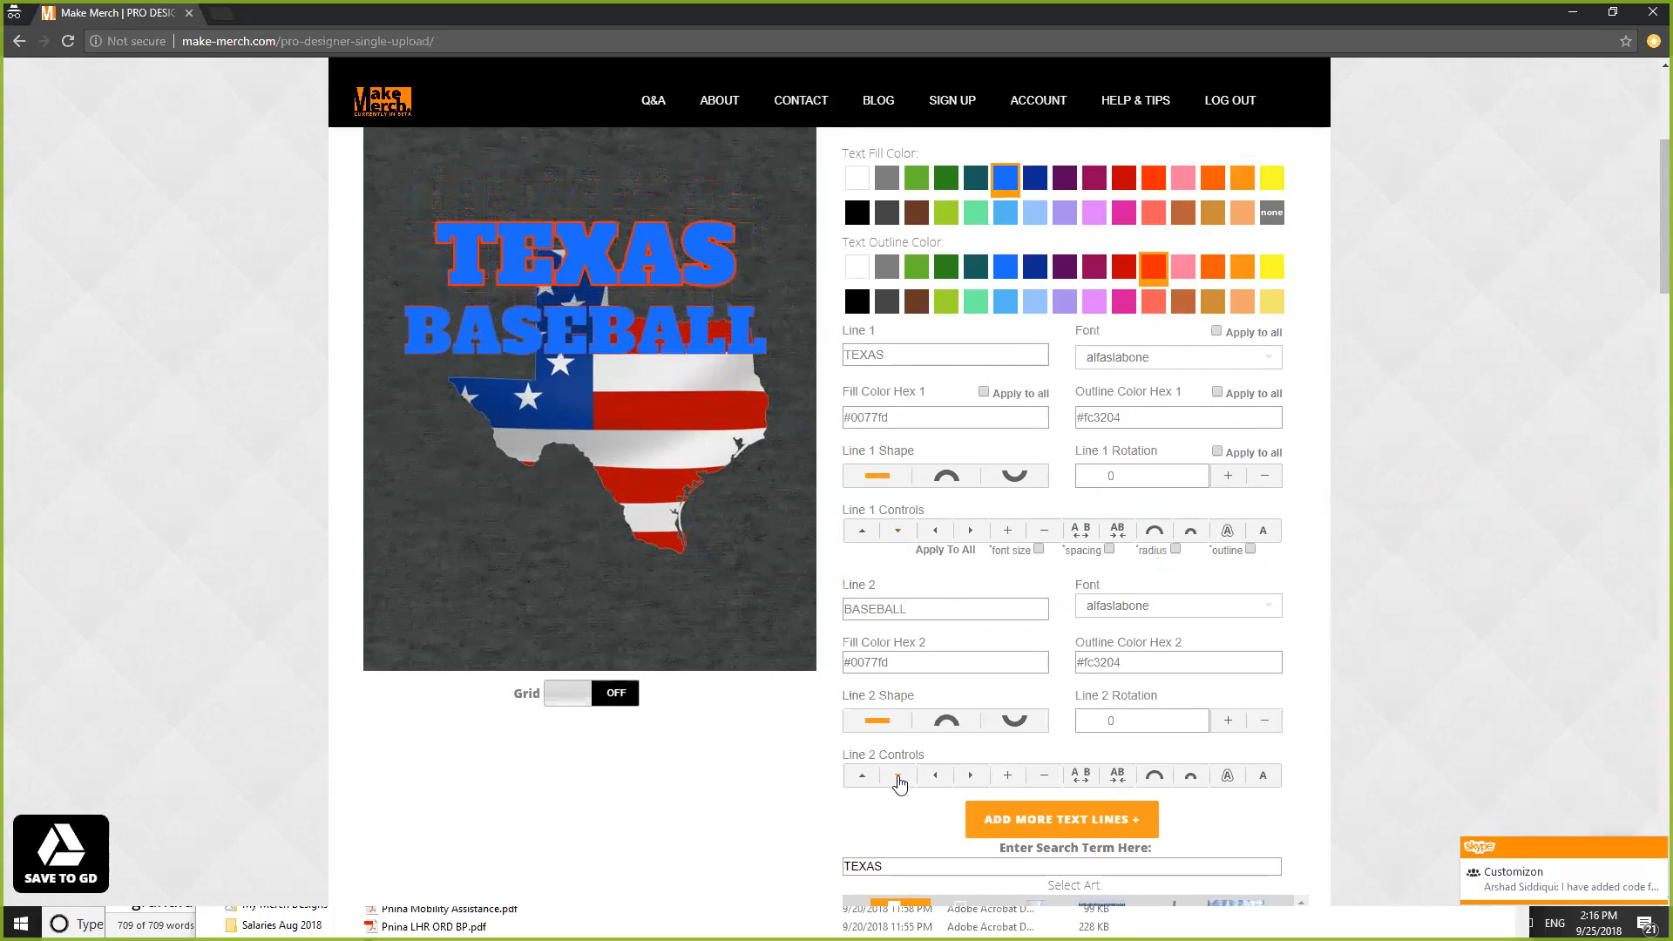
click(898, 777)
click(898, 777)
click(899, 776)
click(899, 777)
click(898, 777)
click(899, 776)
click(898, 776)
click(898, 776)
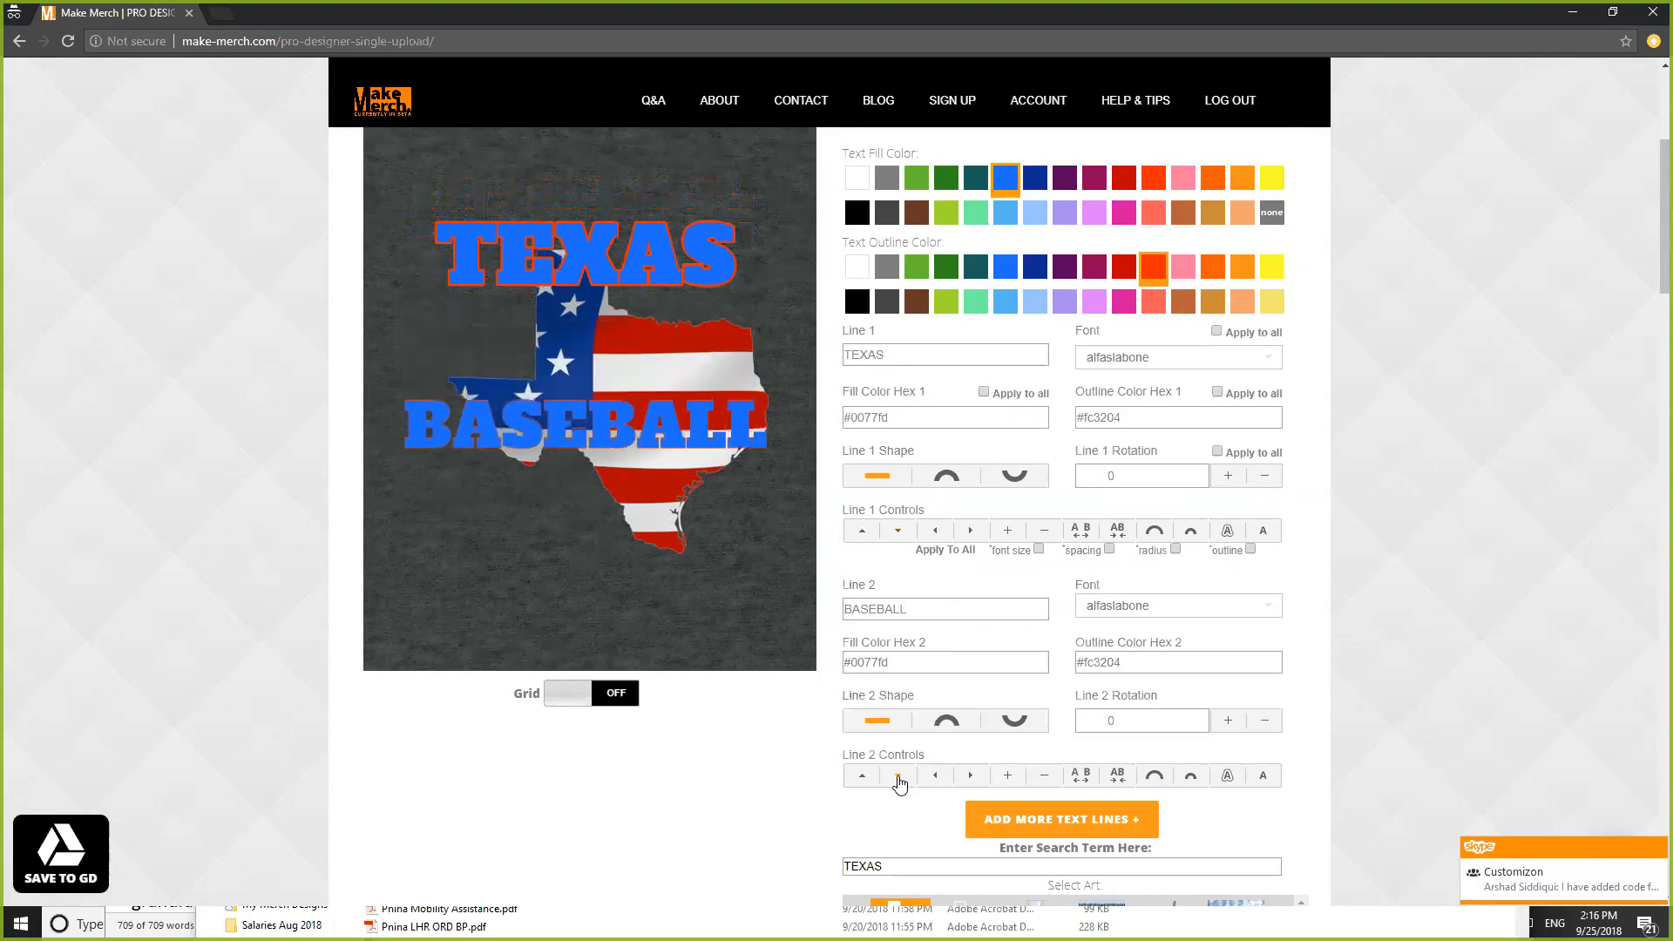
click(898, 777)
click(899, 776)
click(898, 777)
click(898, 776)
click(899, 776)
click(898, 776)
click(898, 776)
click(898, 776)
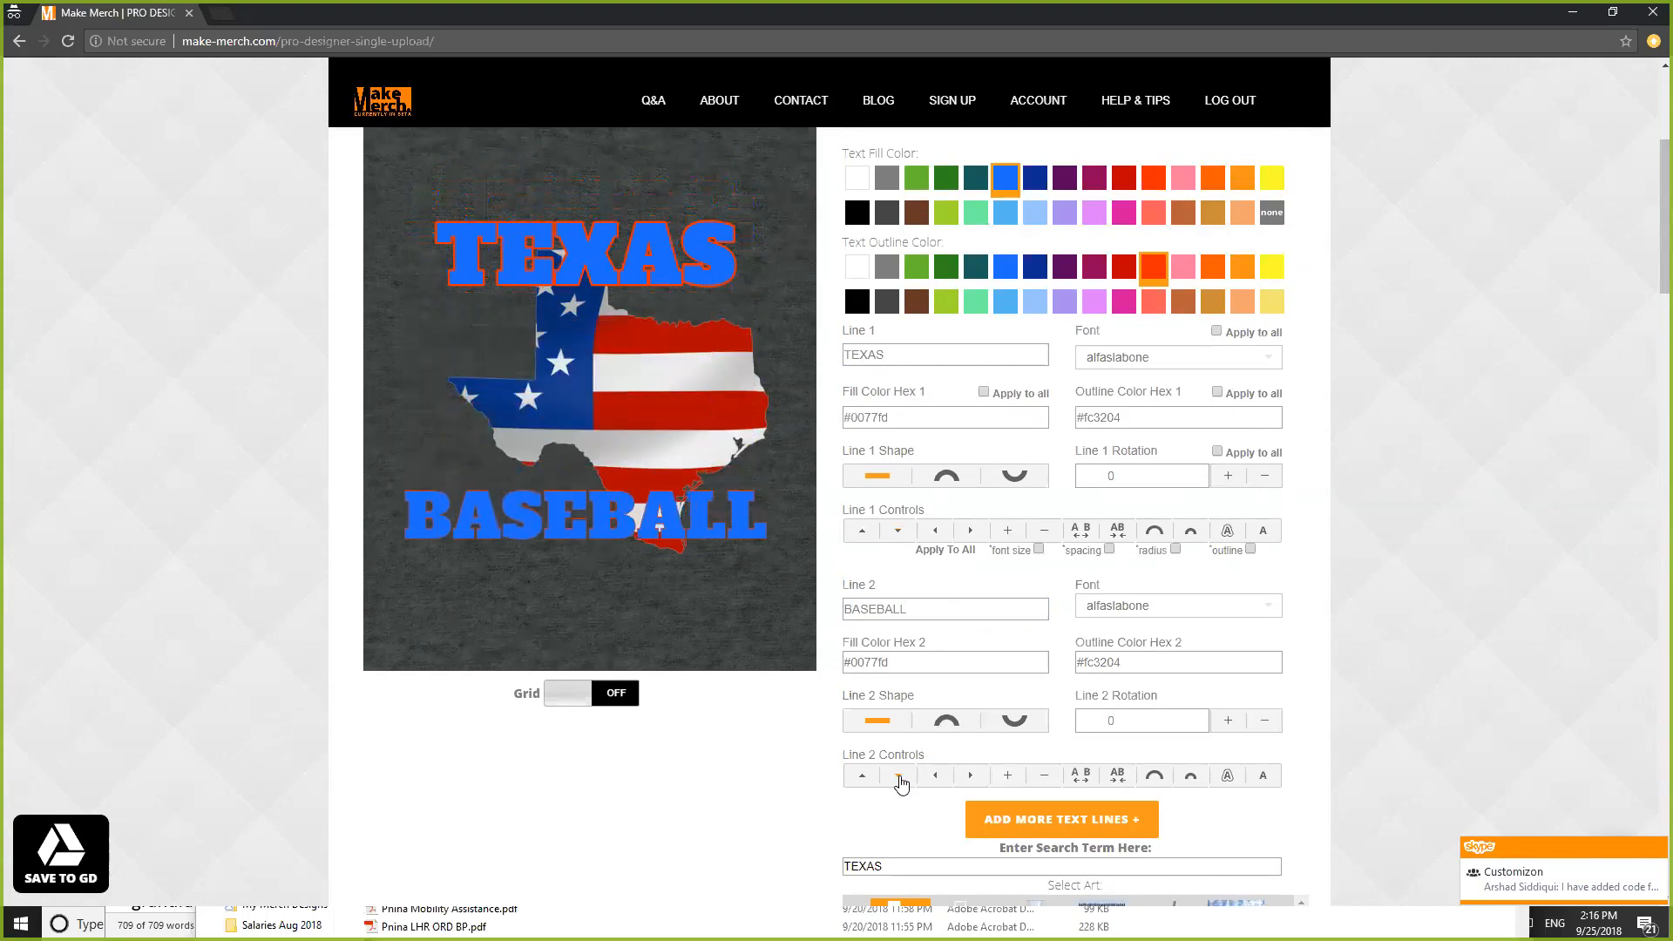
click(898, 777)
click(898, 776)
click(900, 777)
click(900, 777)
click(903, 778)
click(903, 778)
click(903, 779)
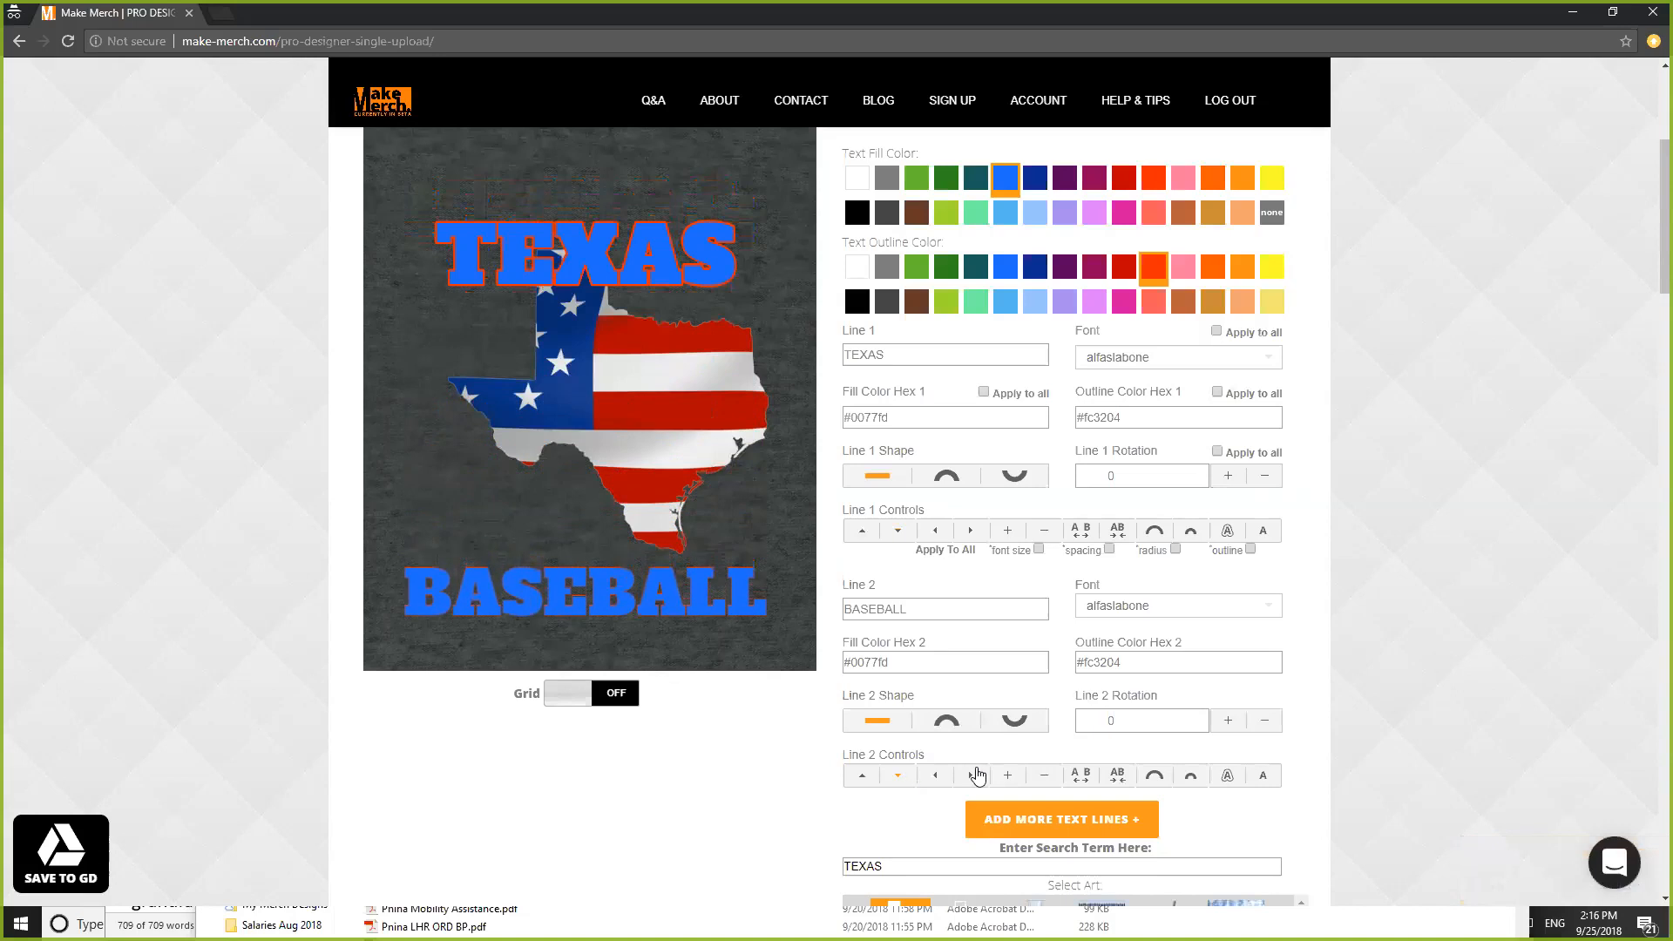
- Curve BASEBALL into a downward arc, spread its letters wider, and add an orange outline
click(1015, 721)
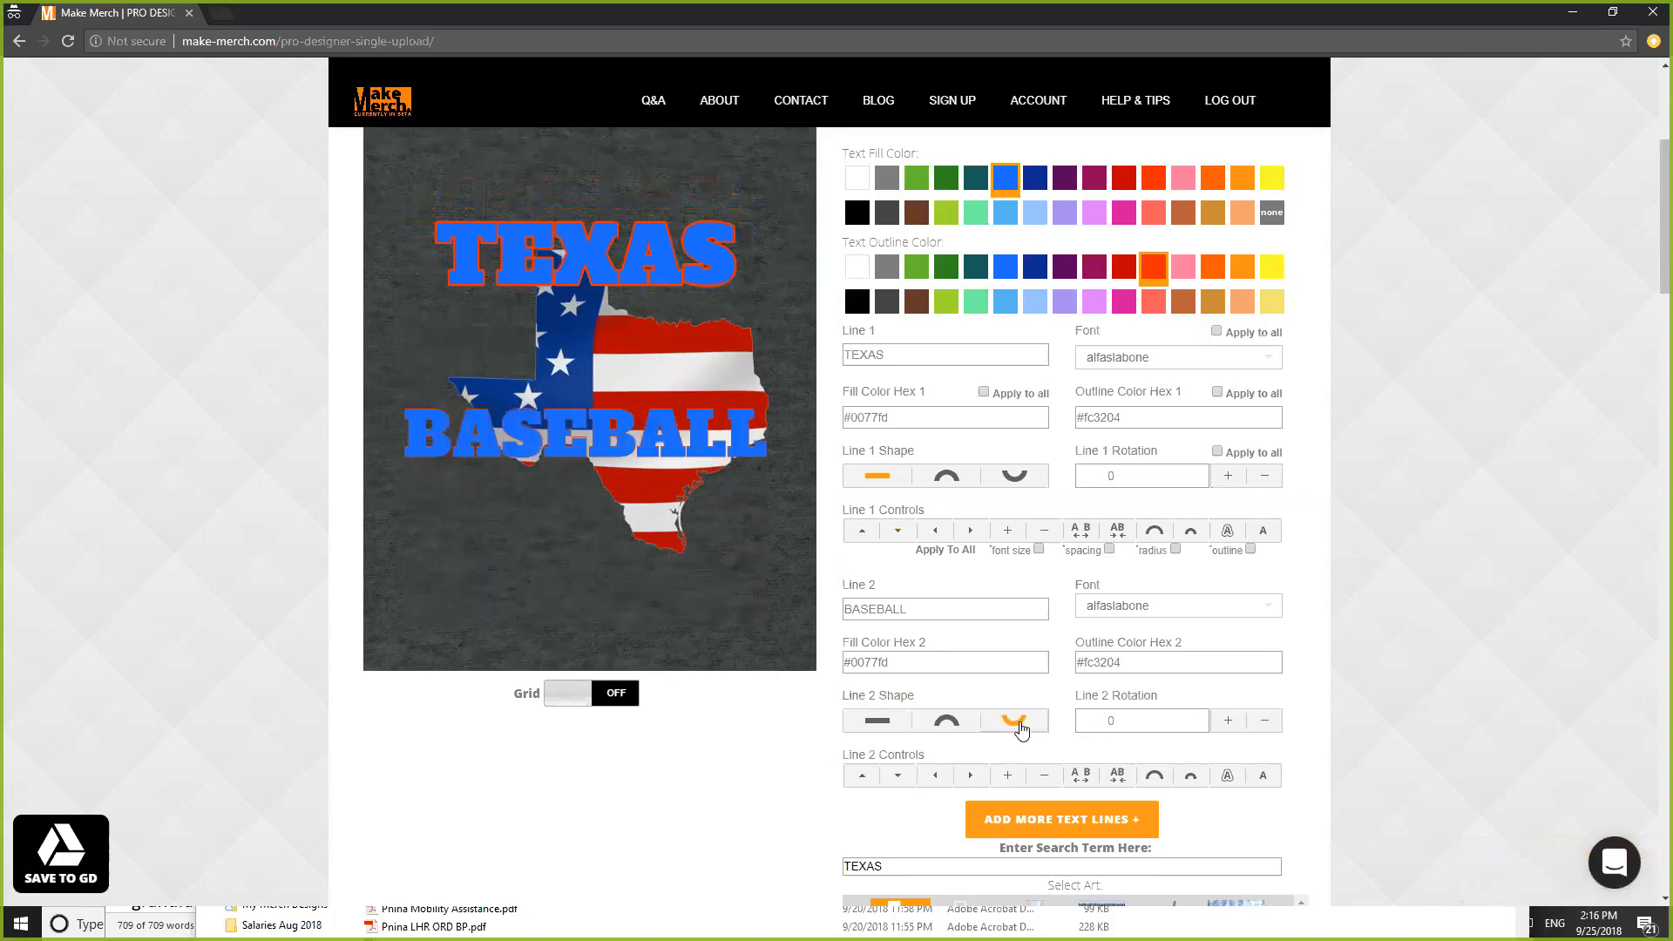
click(1085, 778)
click(1085, 778)
click(1087, 780)
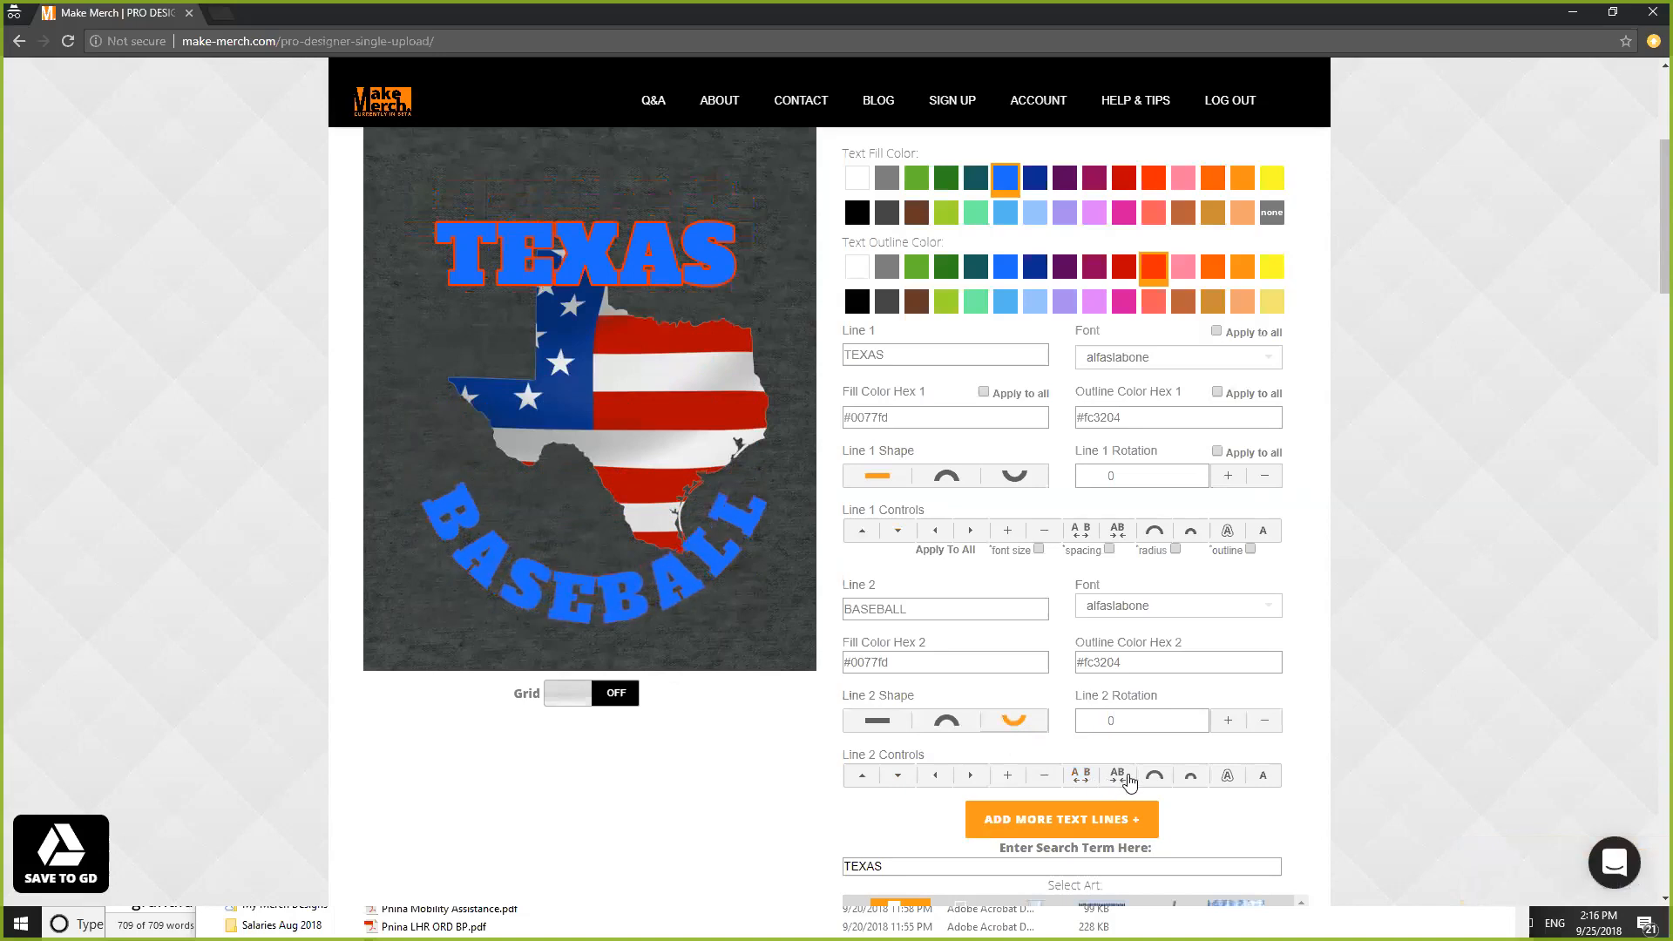
click(1229, 780)
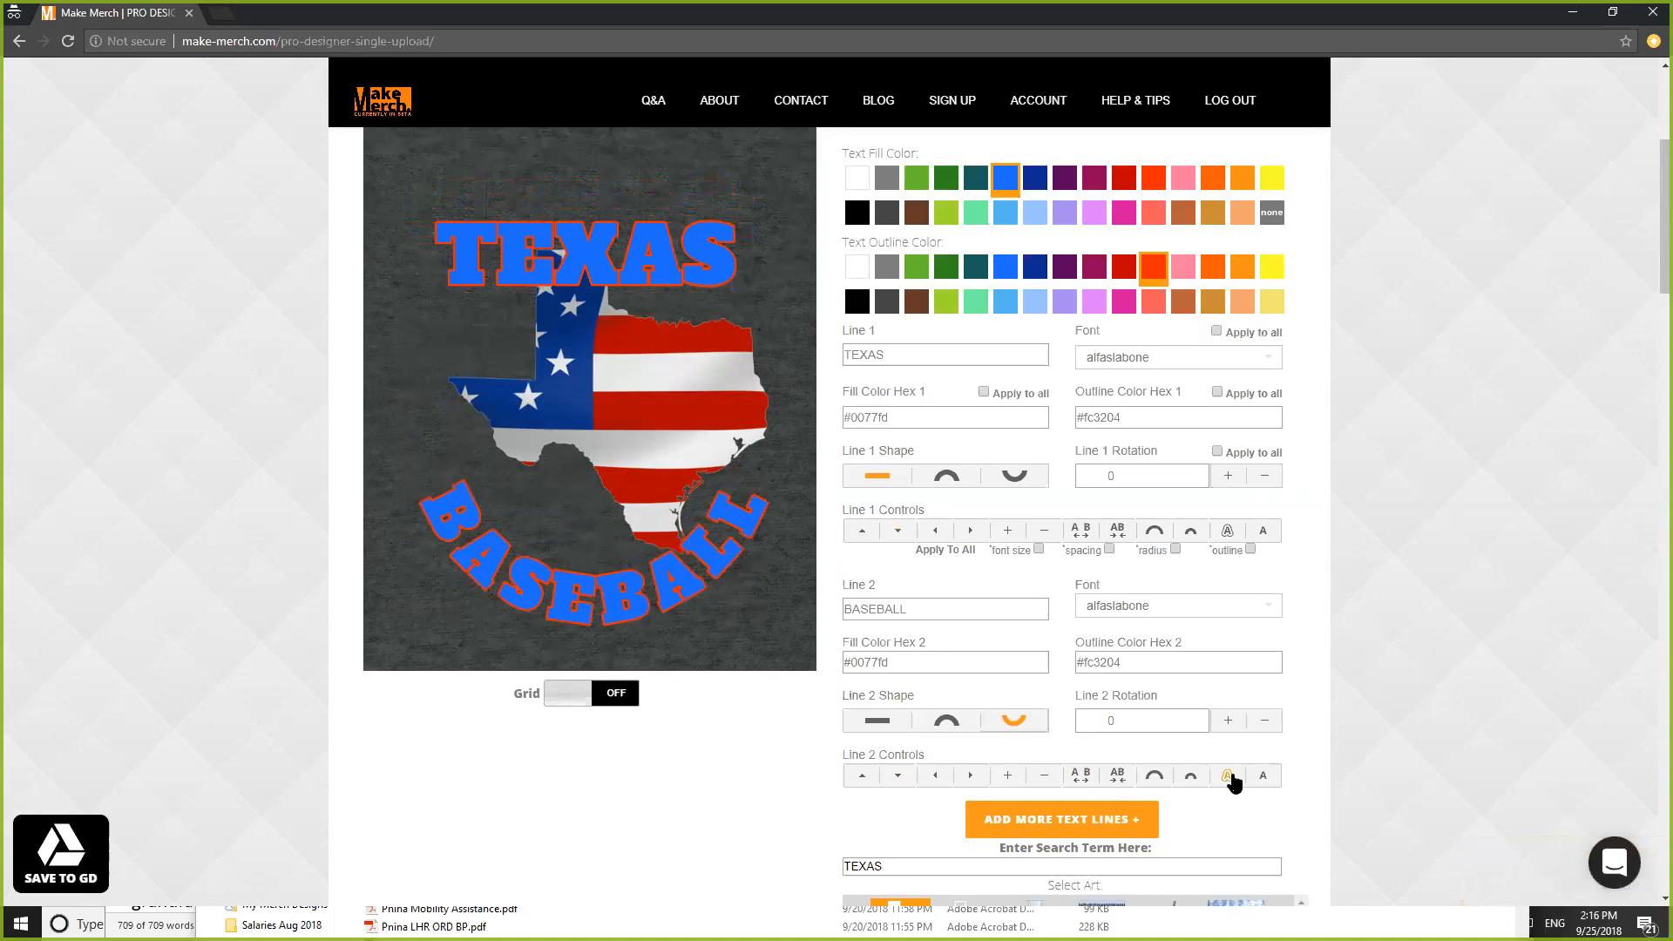
- Thicken the text outline, apply it to all lines, and raise TEXAS higher
click(1266, 536)
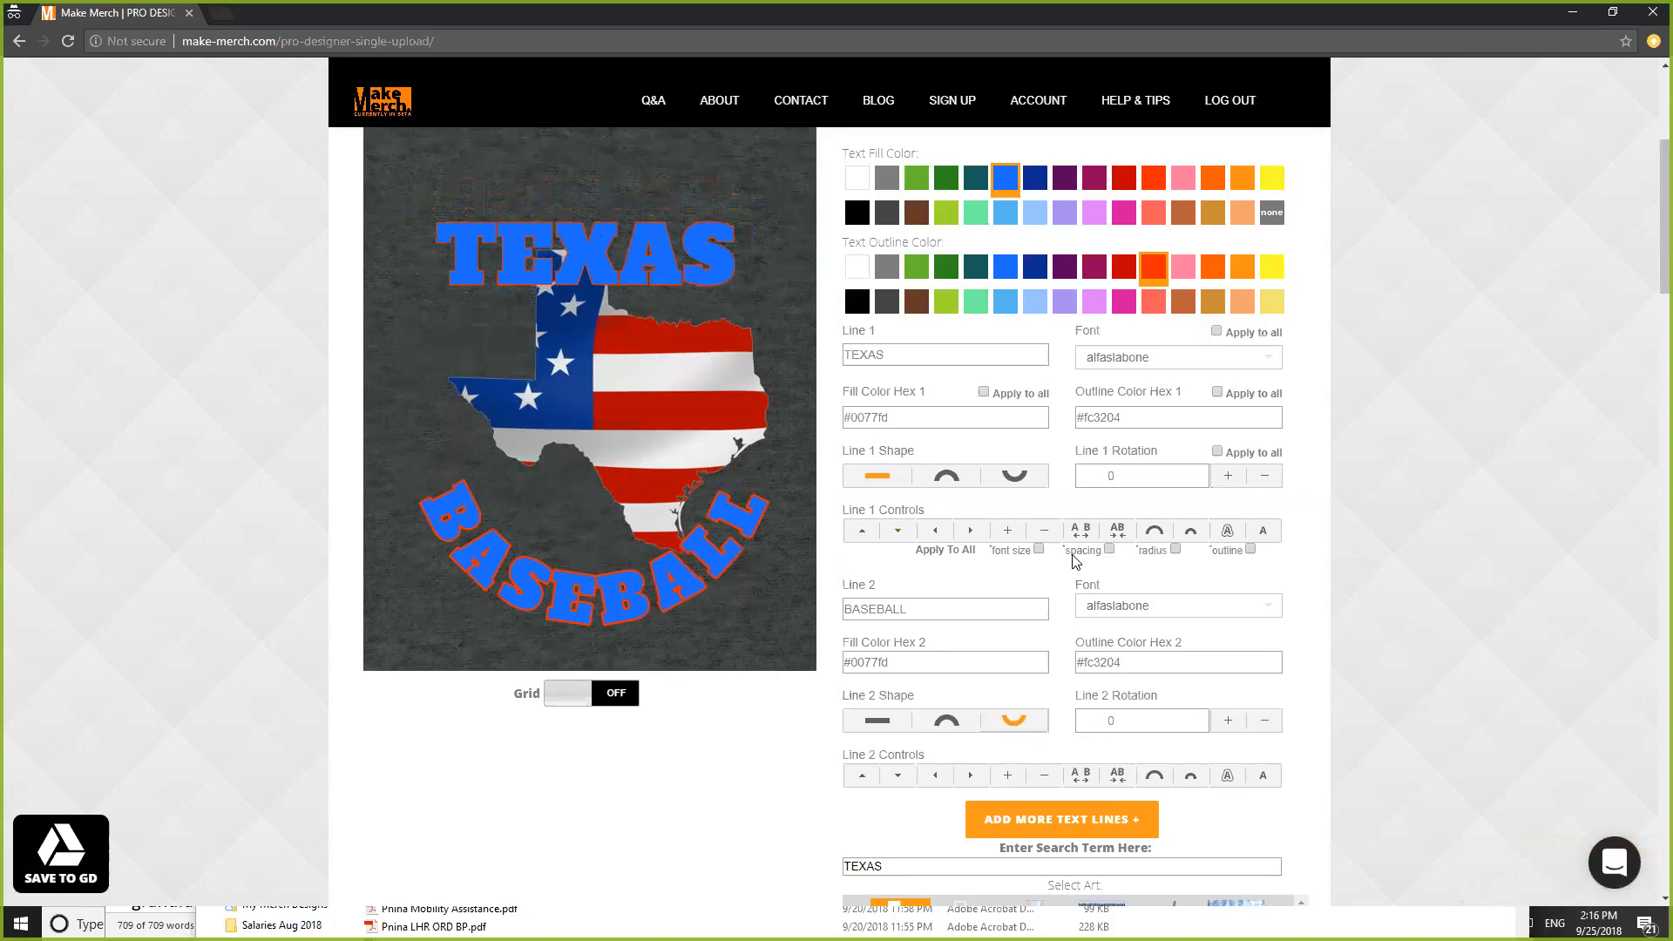
click(1227, 533)
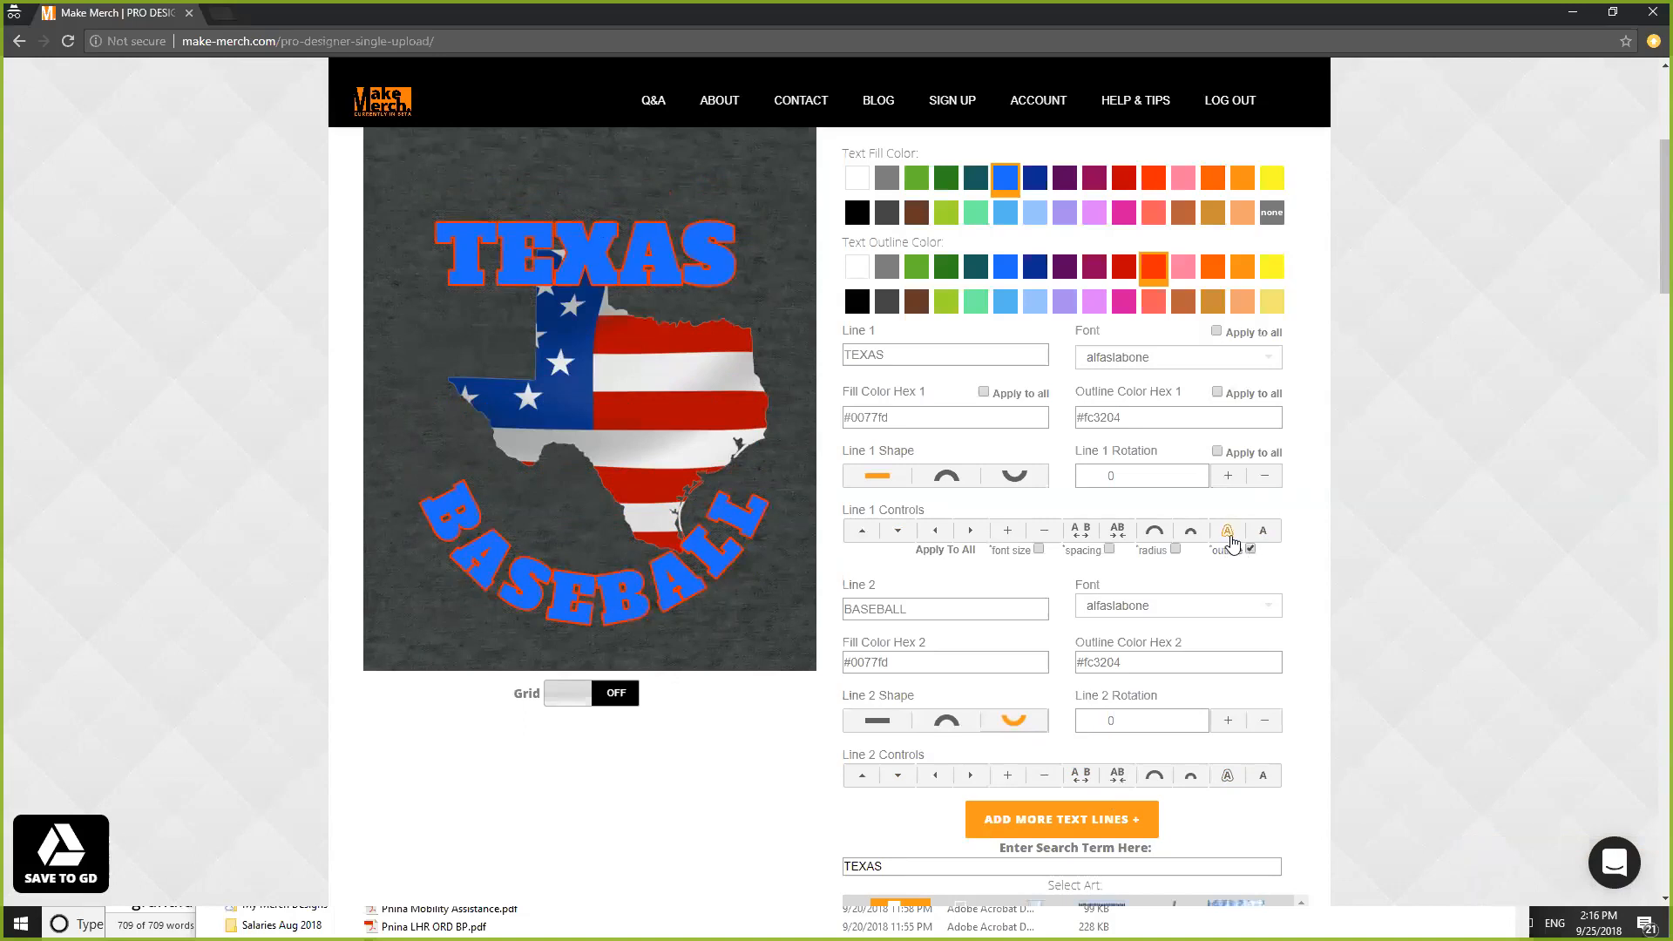
click(1250, 548)
click(862, 532)
click(862, 531)
click(862, 532)
click(863, 532)
click(862, 531)
click(862, 532)
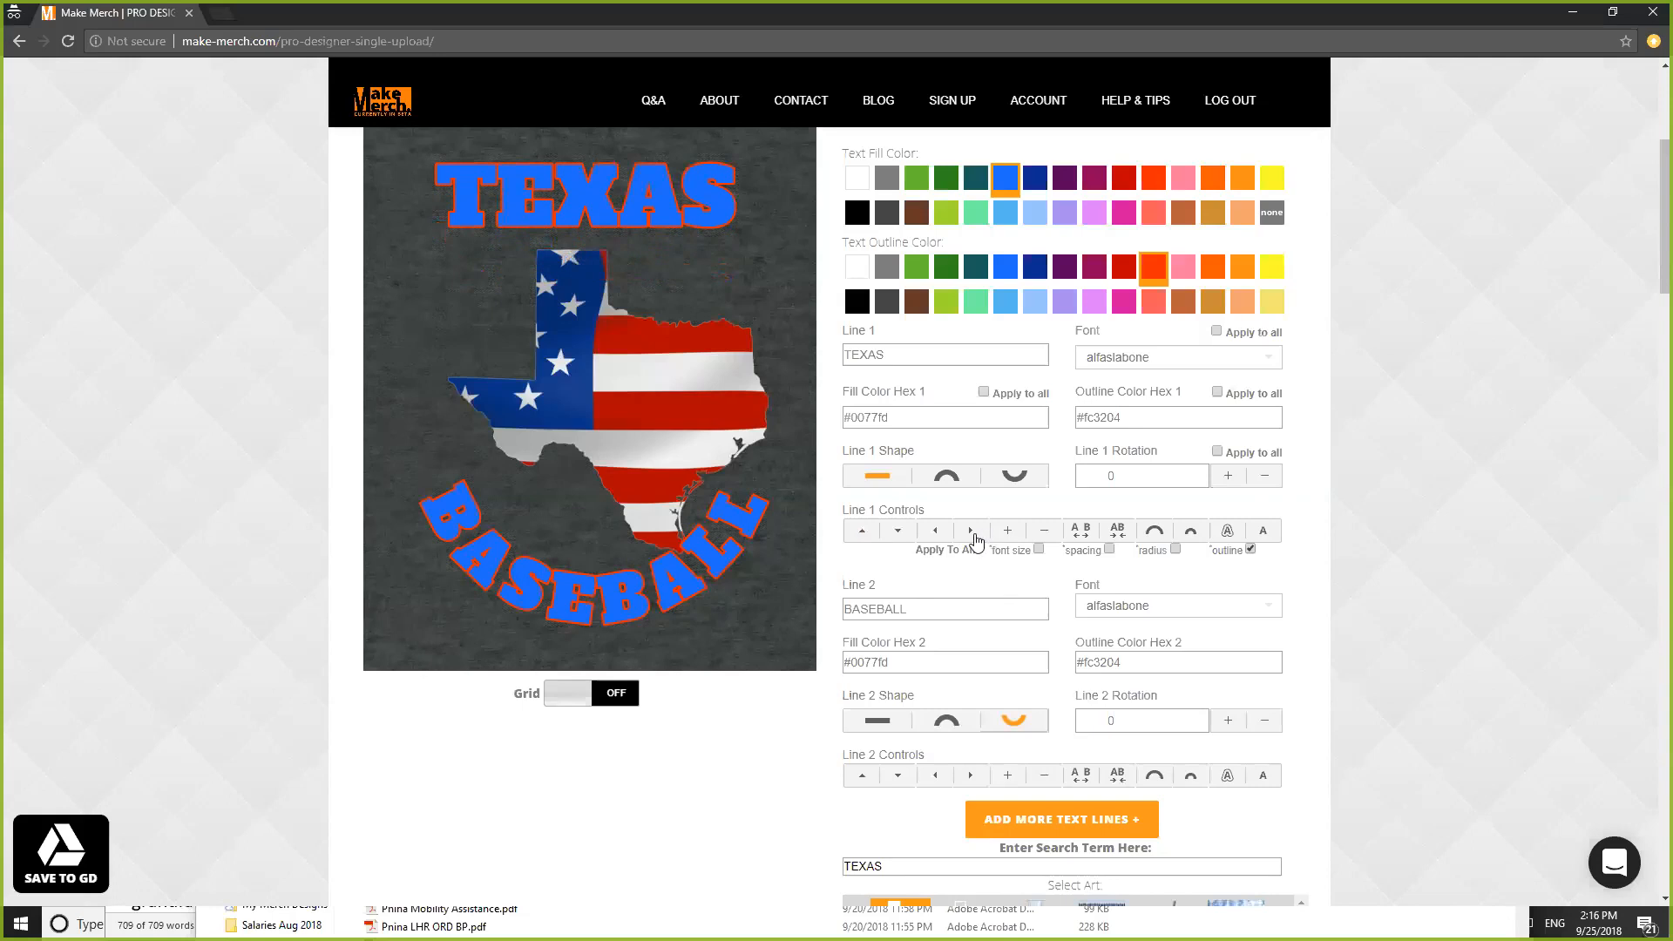
- Widen the BASEBALL arc radius, move it up, and start saving to Google Drive
click(1156, 778)
click(1156, 778)
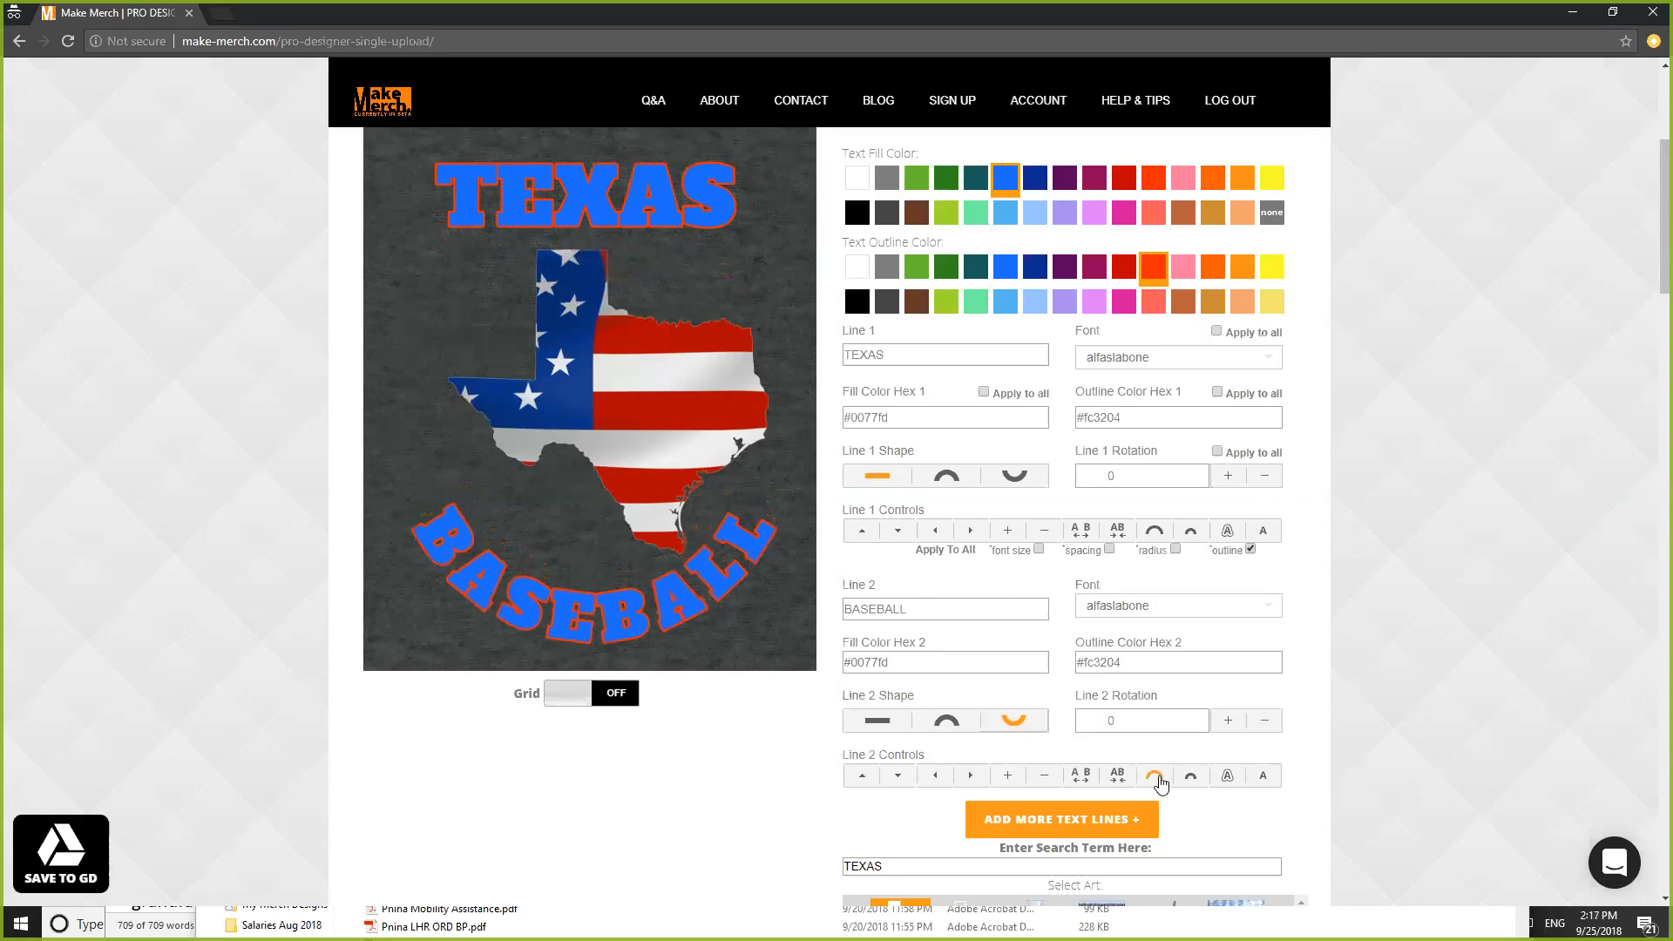
click(1158, 779)
click(1158, 779)
click(1158, 779)
click(873, 776)
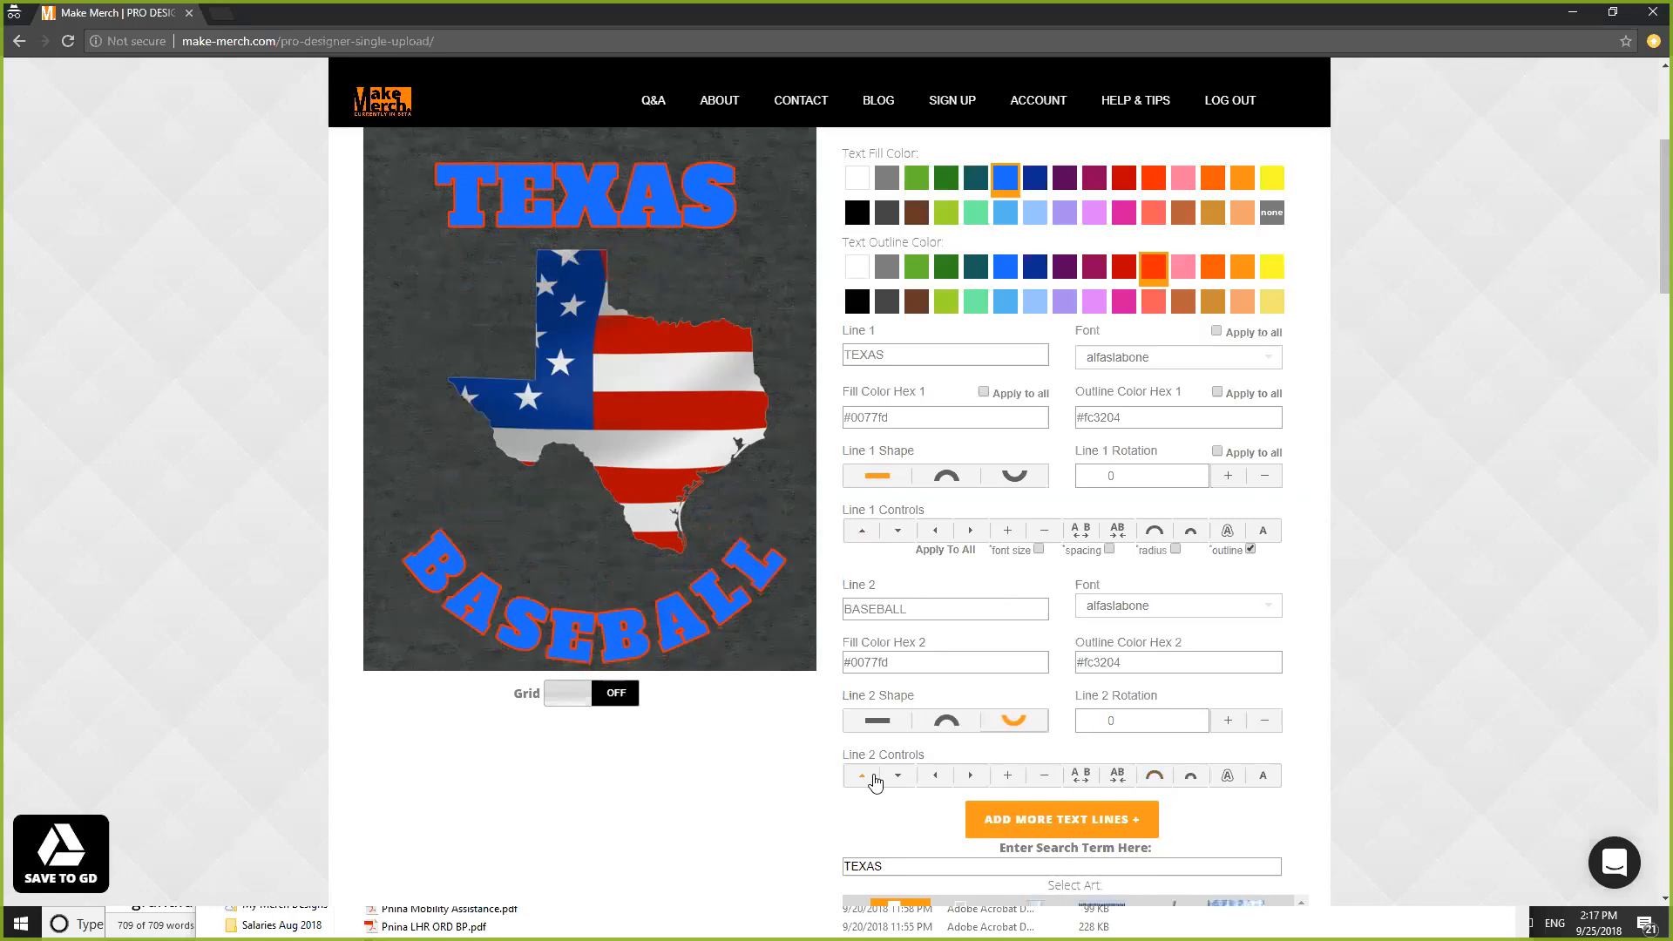
click(872, 776)
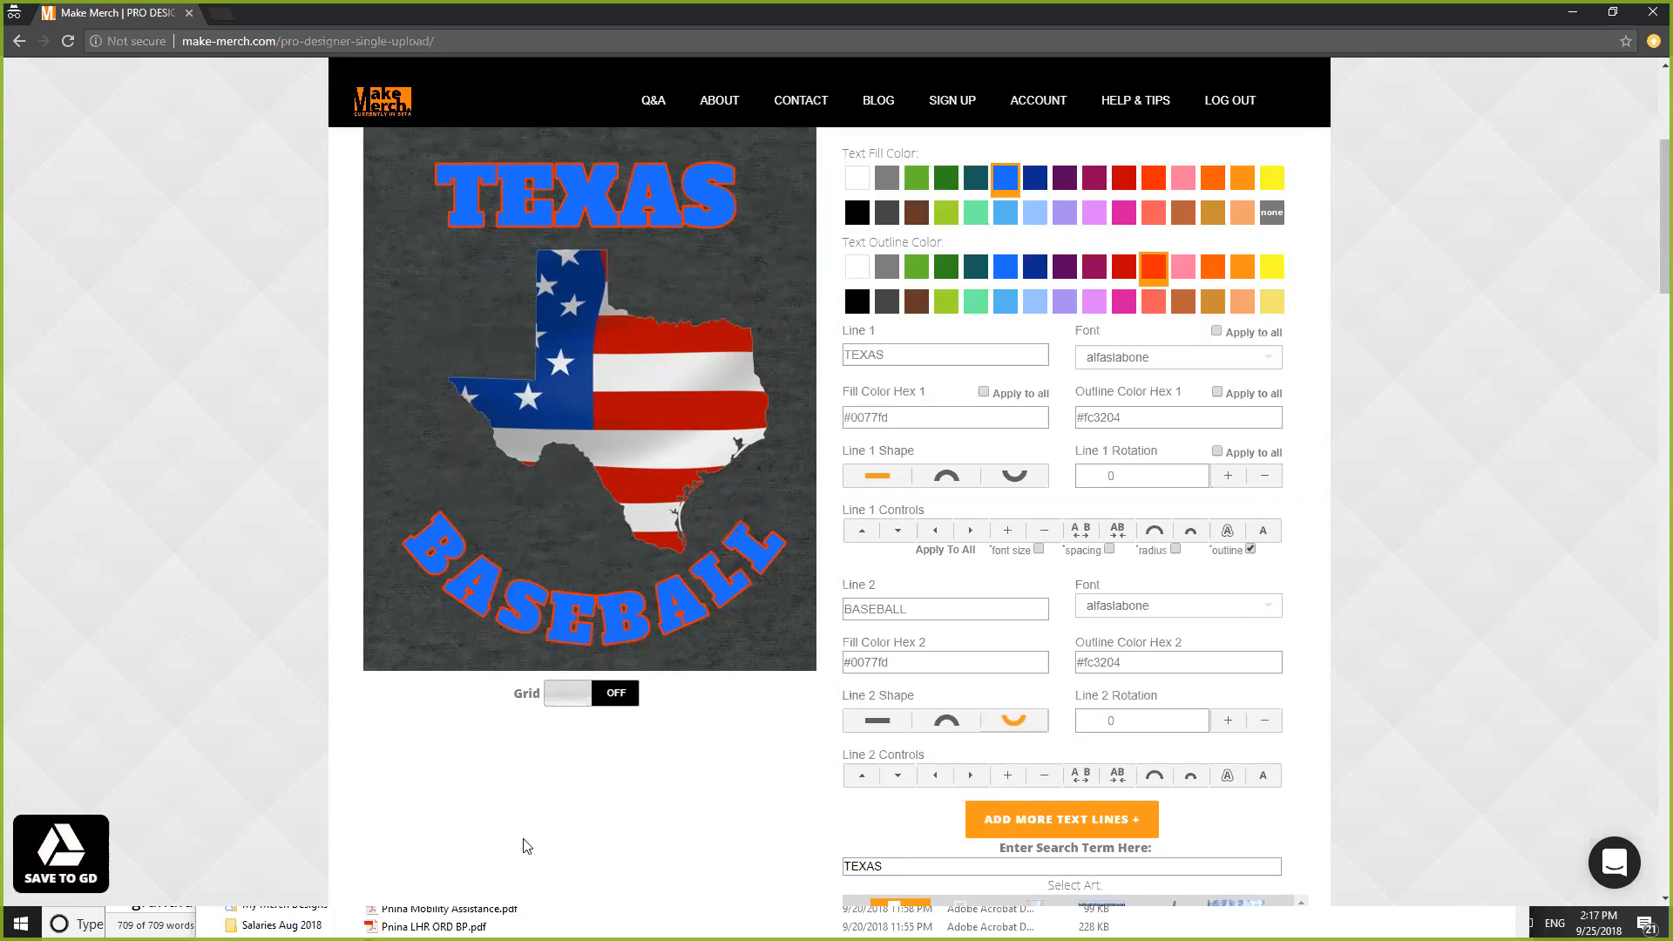
click(57, 852)
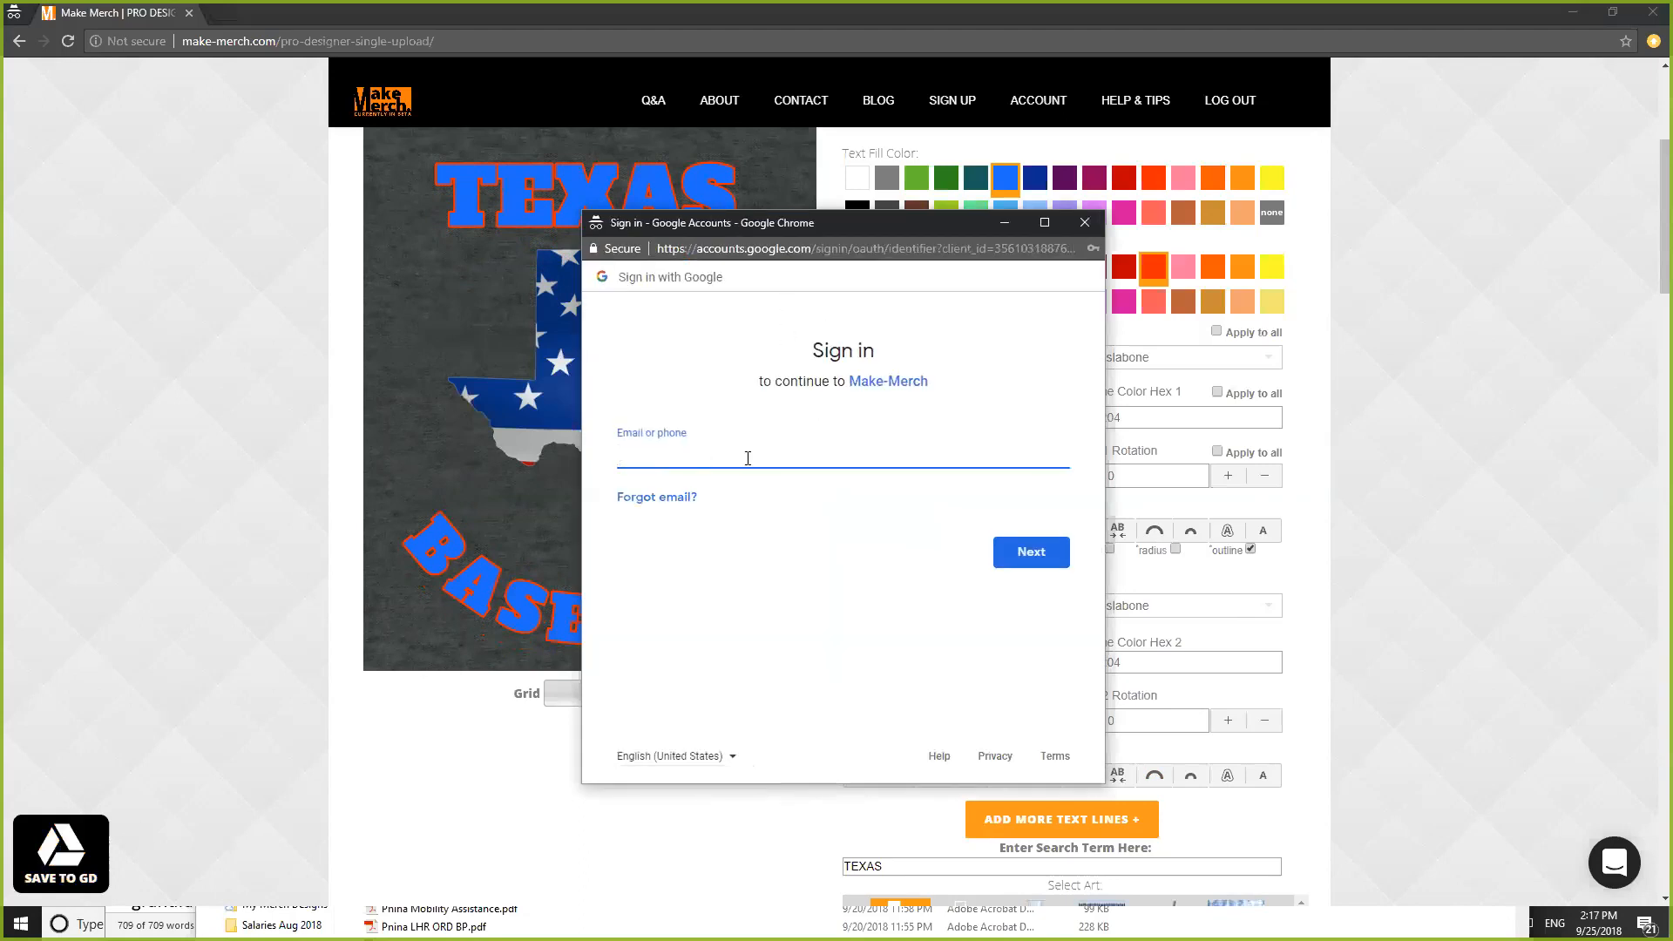
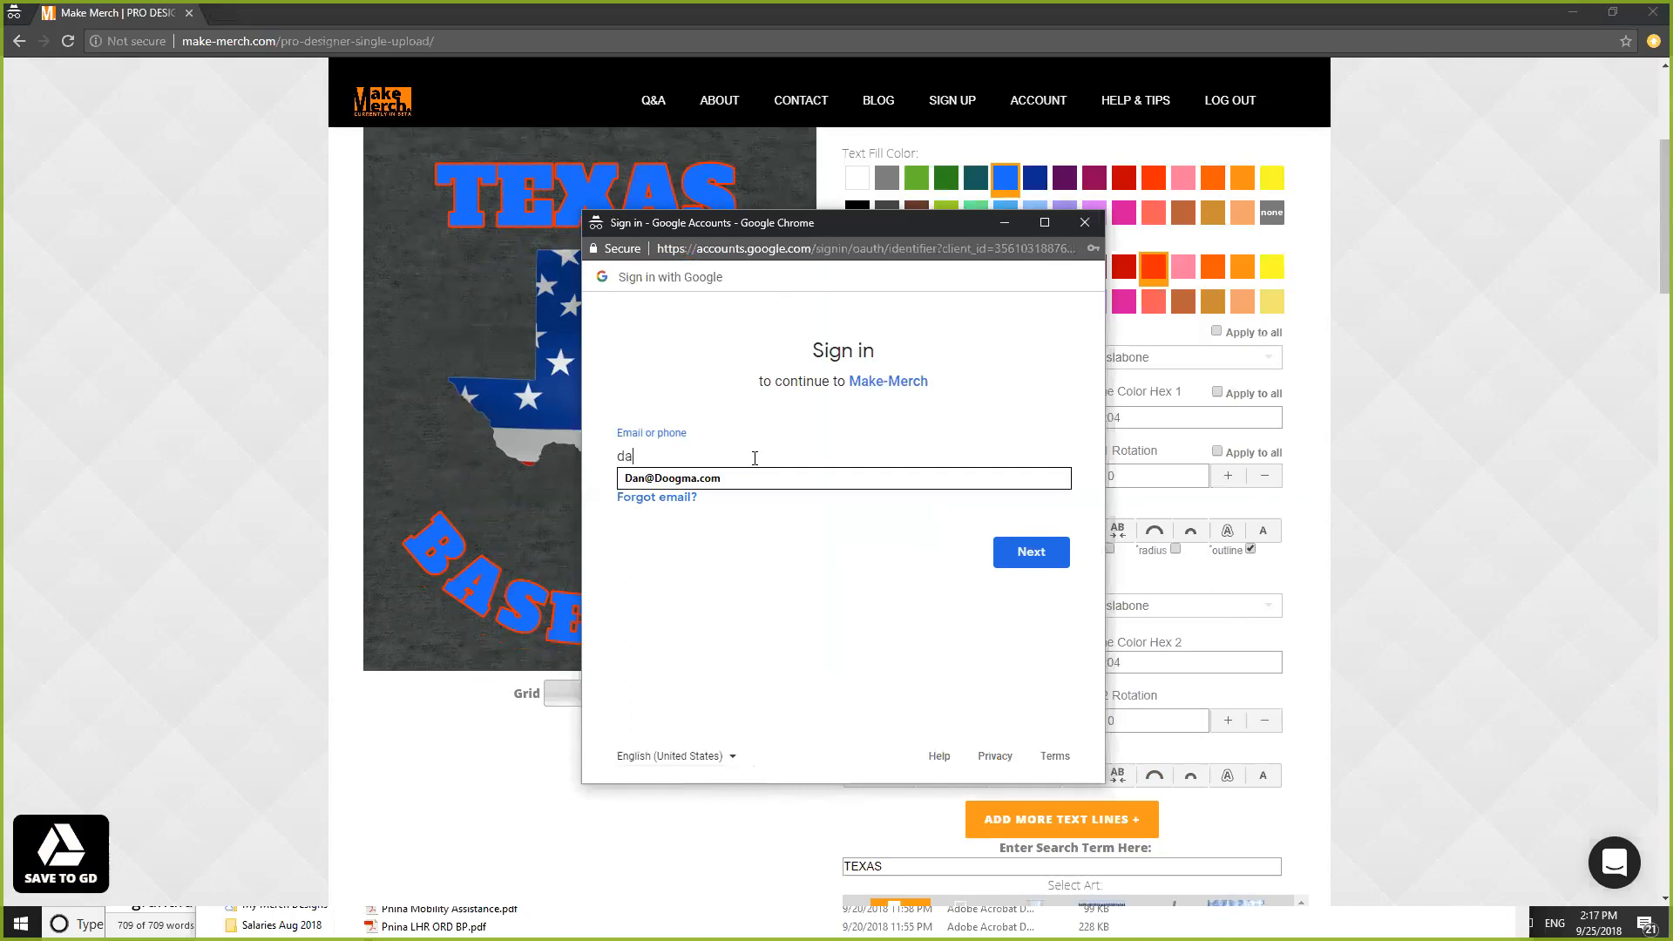
- Sign in with the suggested Google account and password, then allow Make-Merch Drive access
click(718, 479)
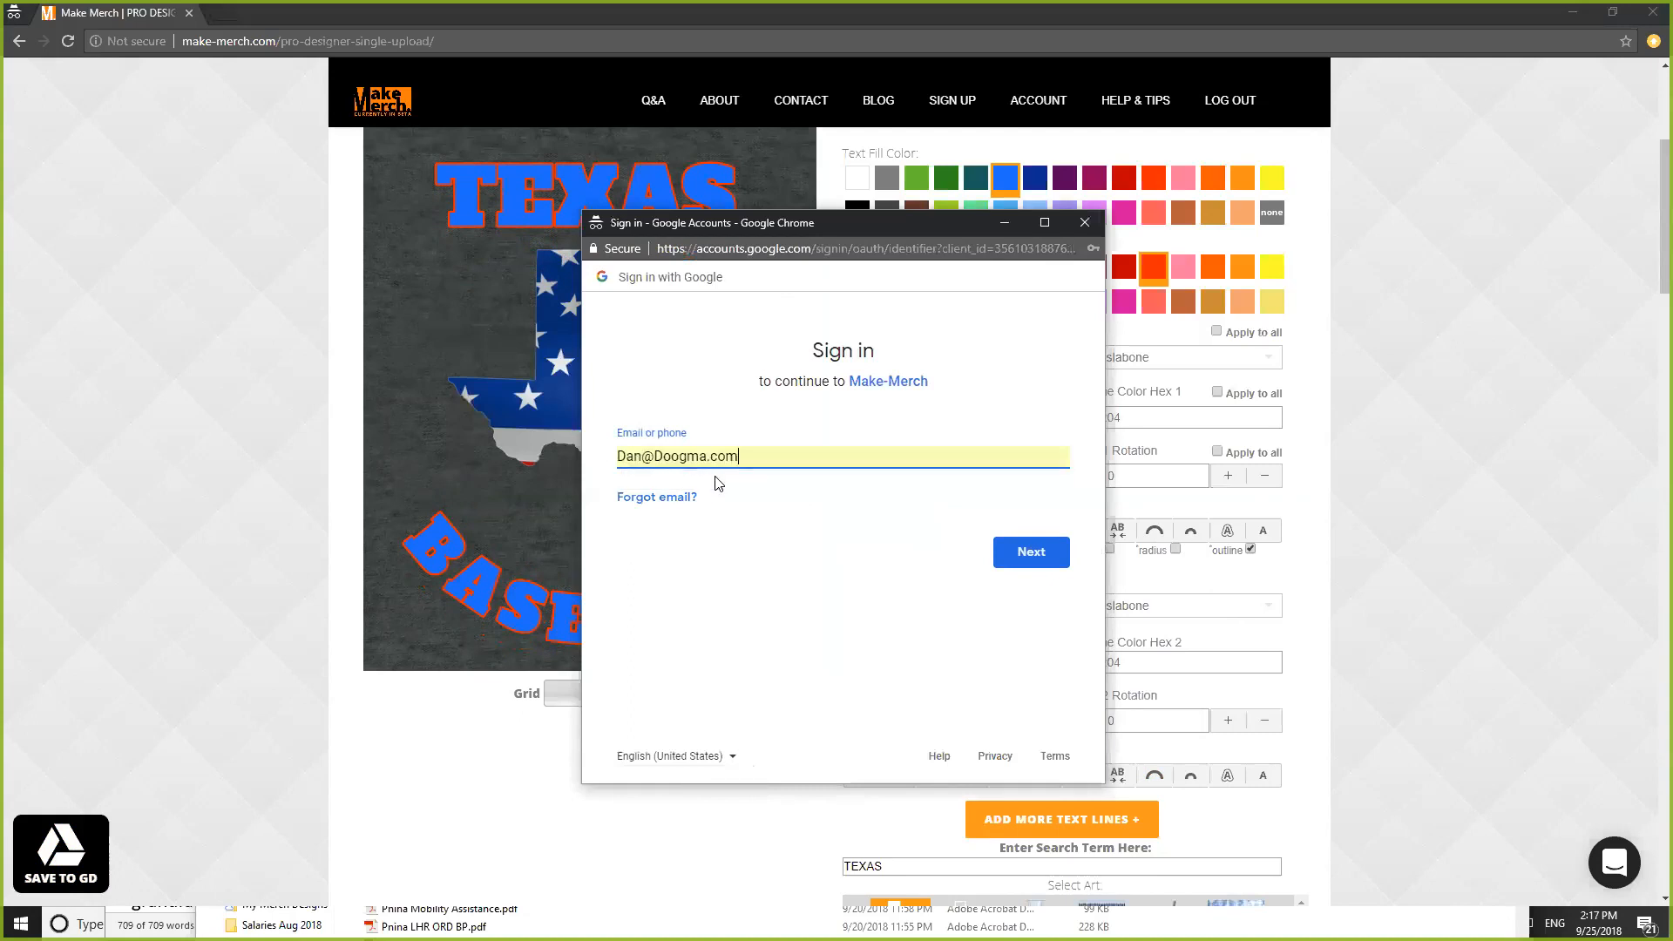
click(1049, 554)
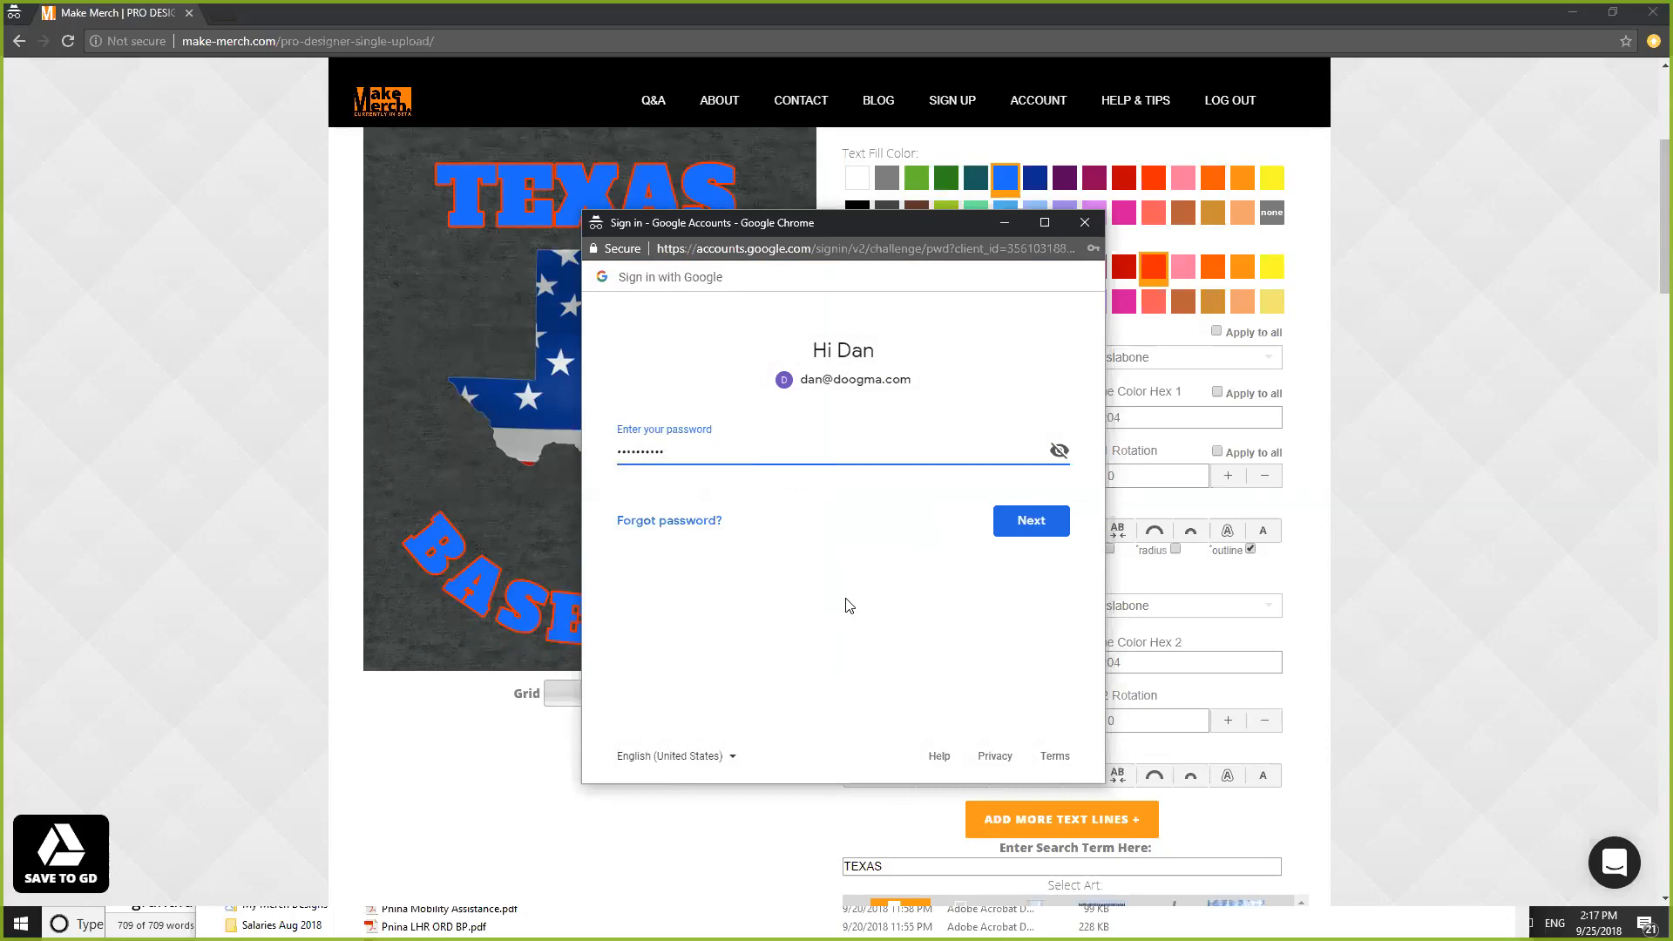
click(1031, 519)
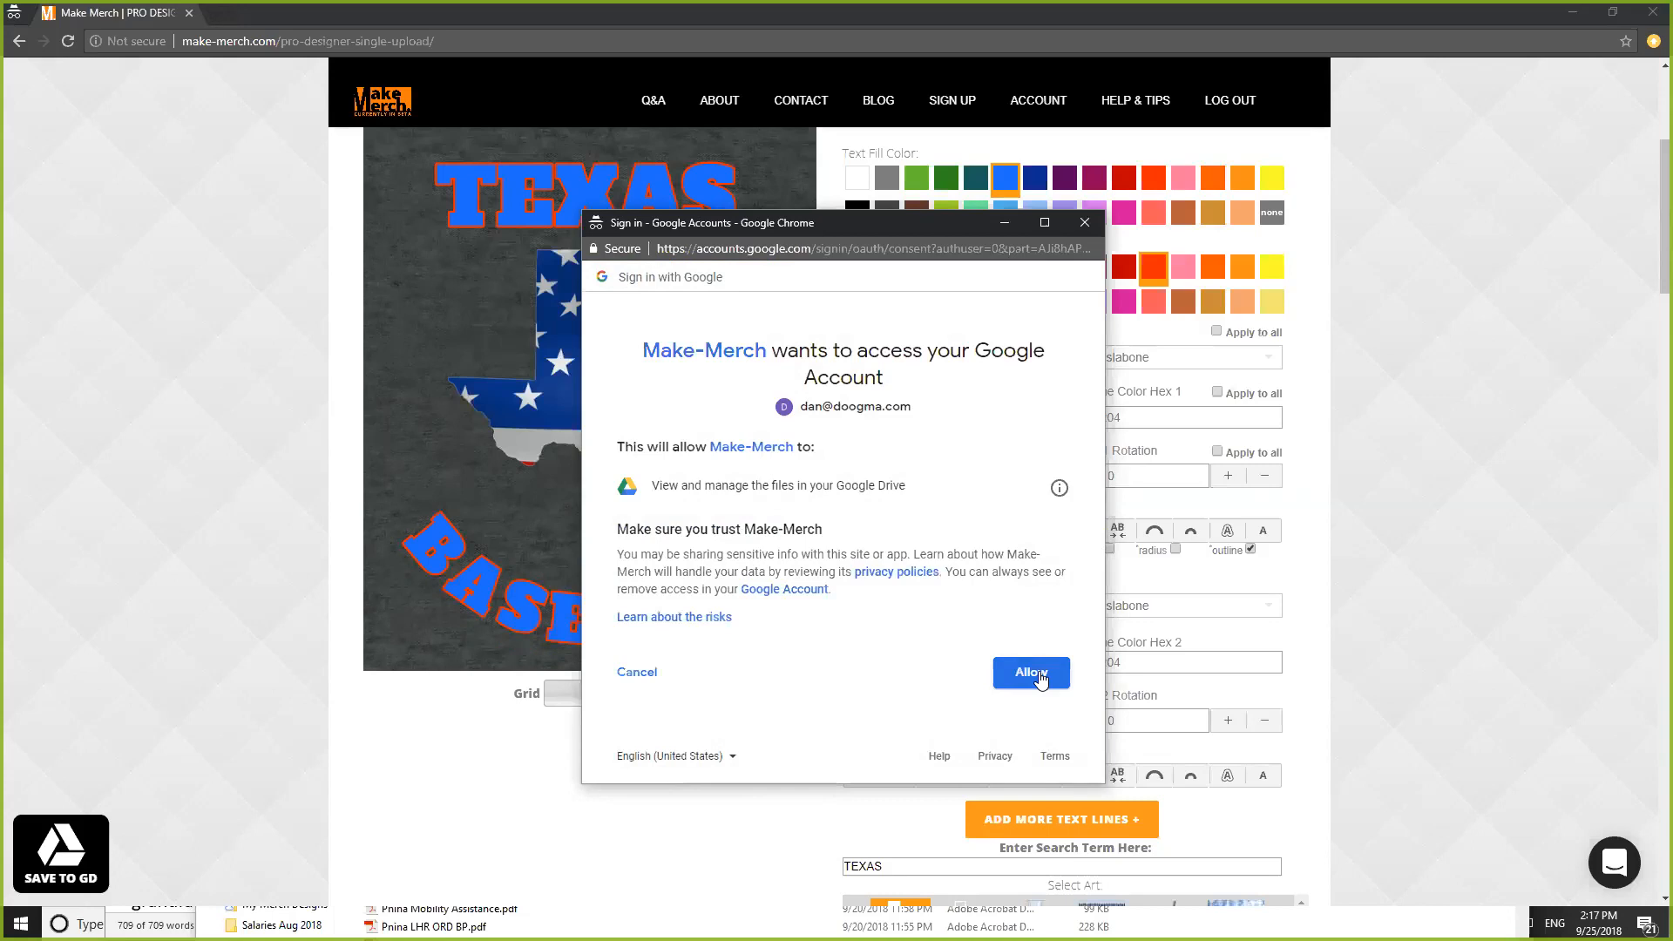
click(1035, 675)
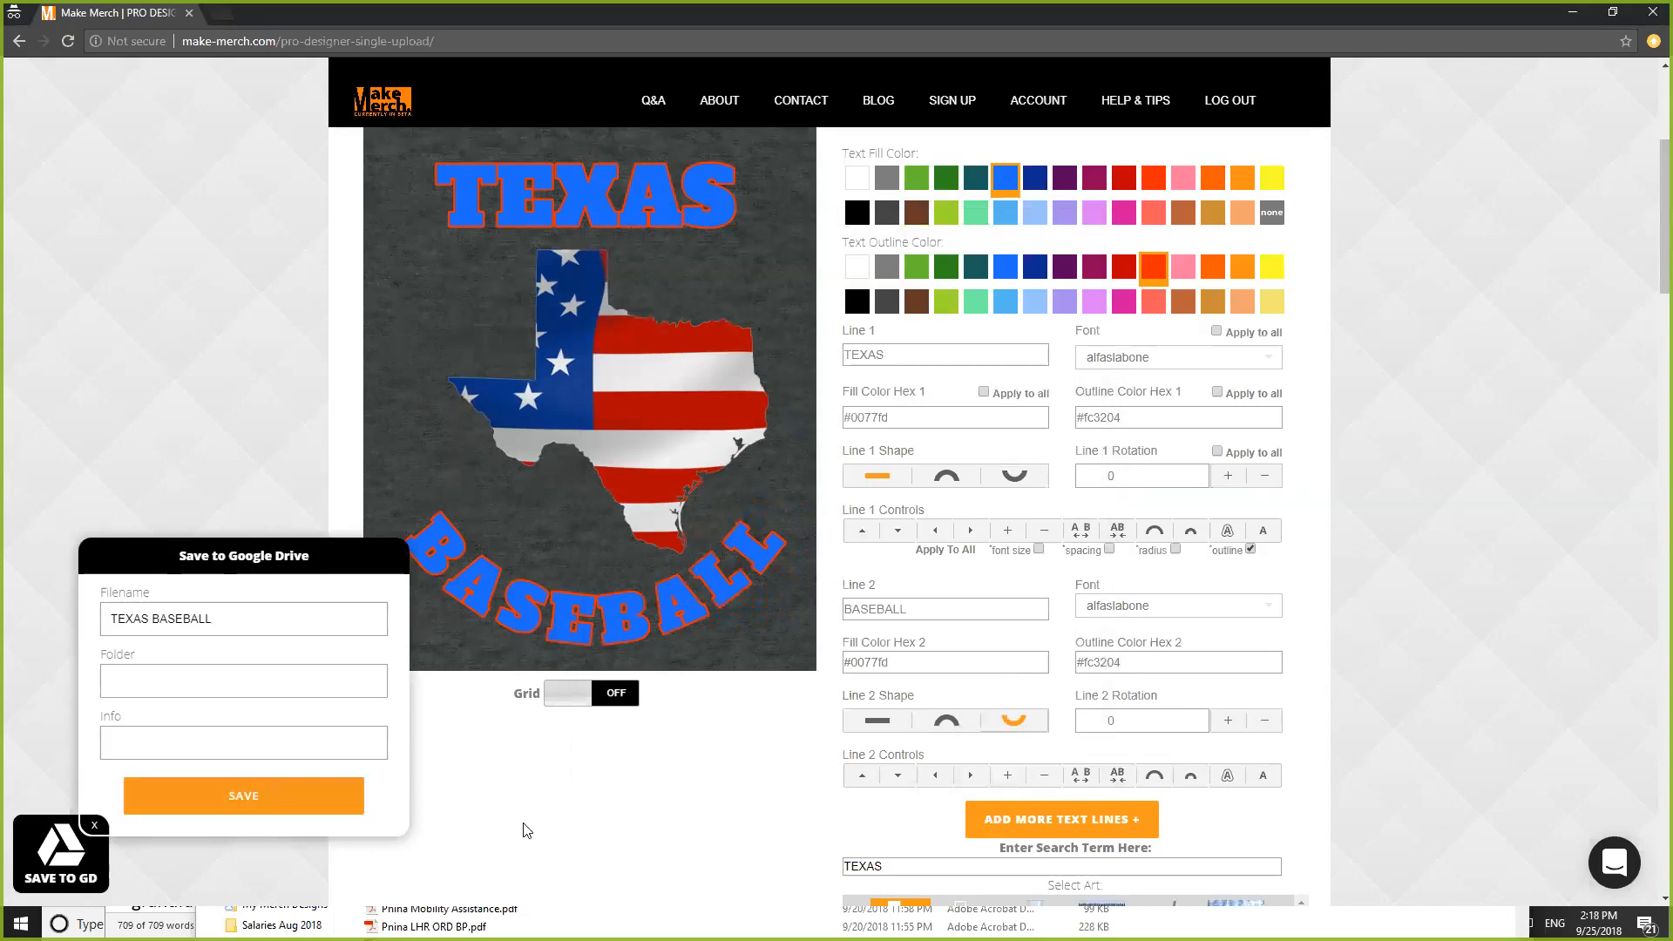
- Save to Drive in folder 'Demo Designs' with info 'my scaled sports designs'
click(143, 679)
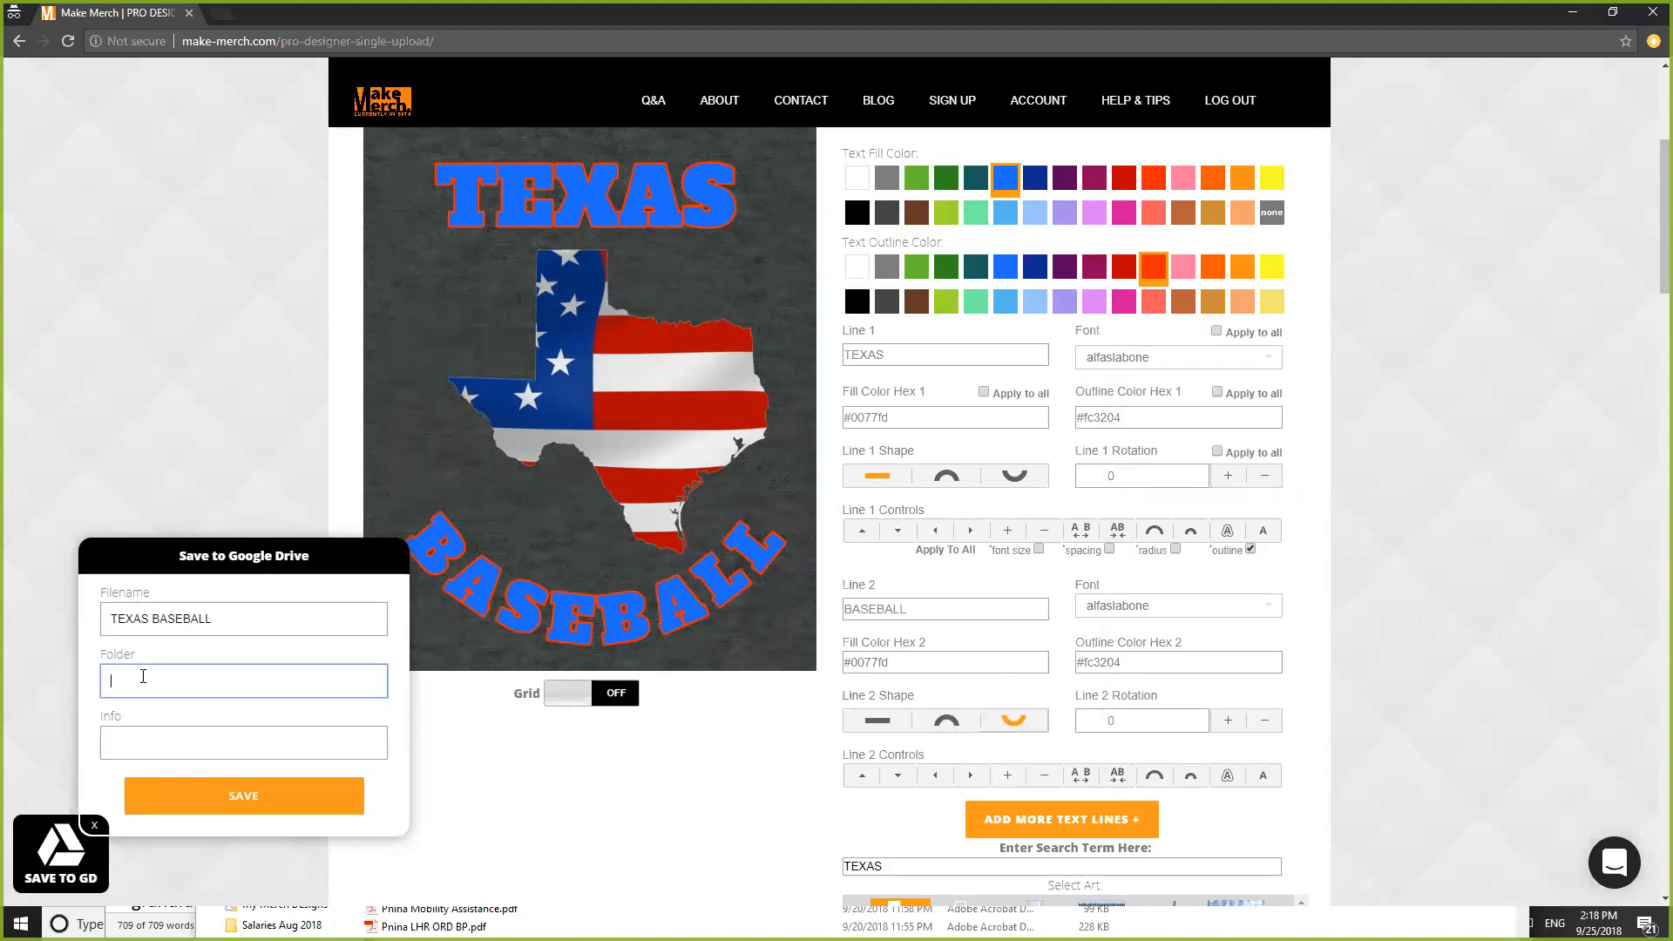
text(Demo Designs)
click(140, 745)
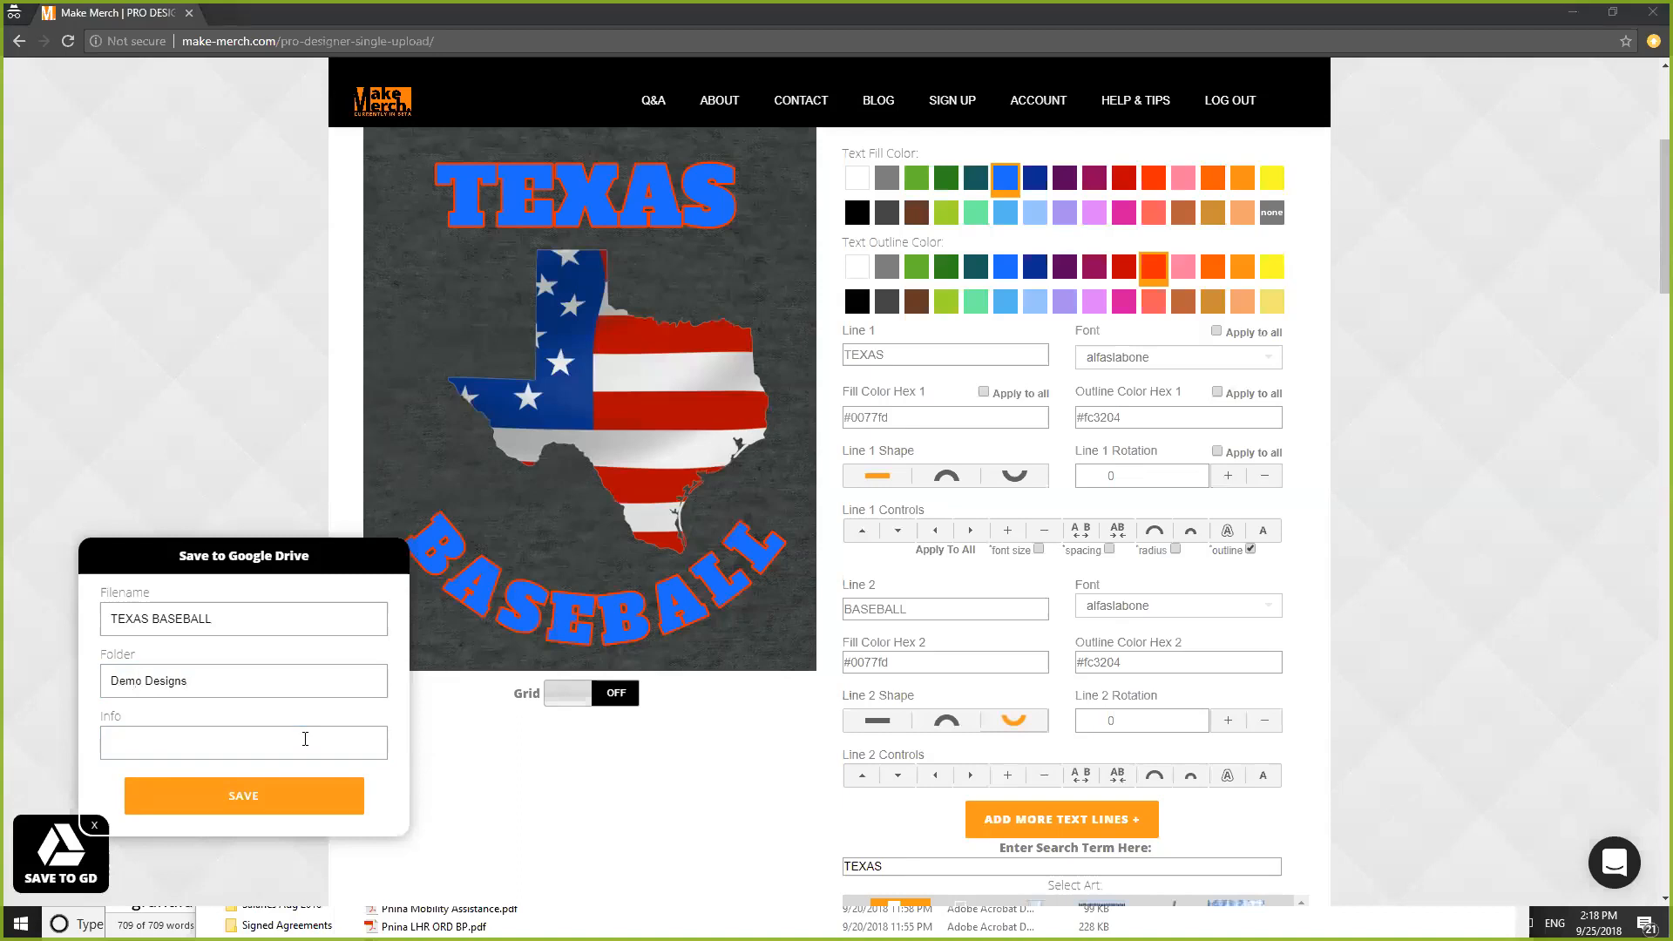
click(305, 739)
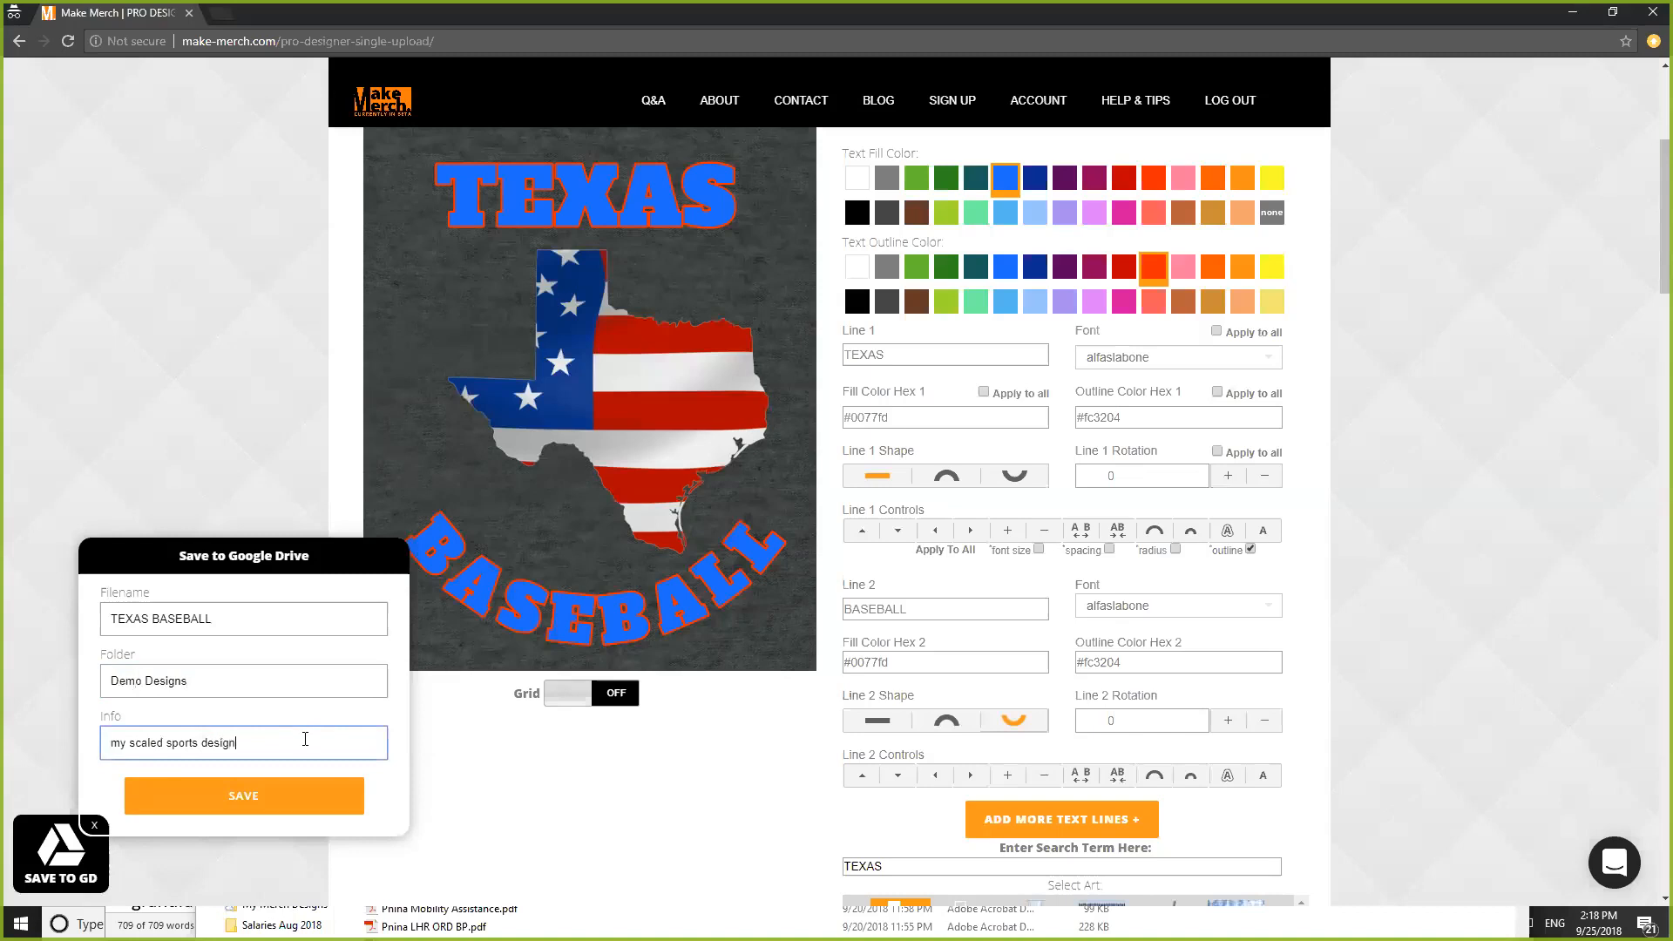
click(251, 791)
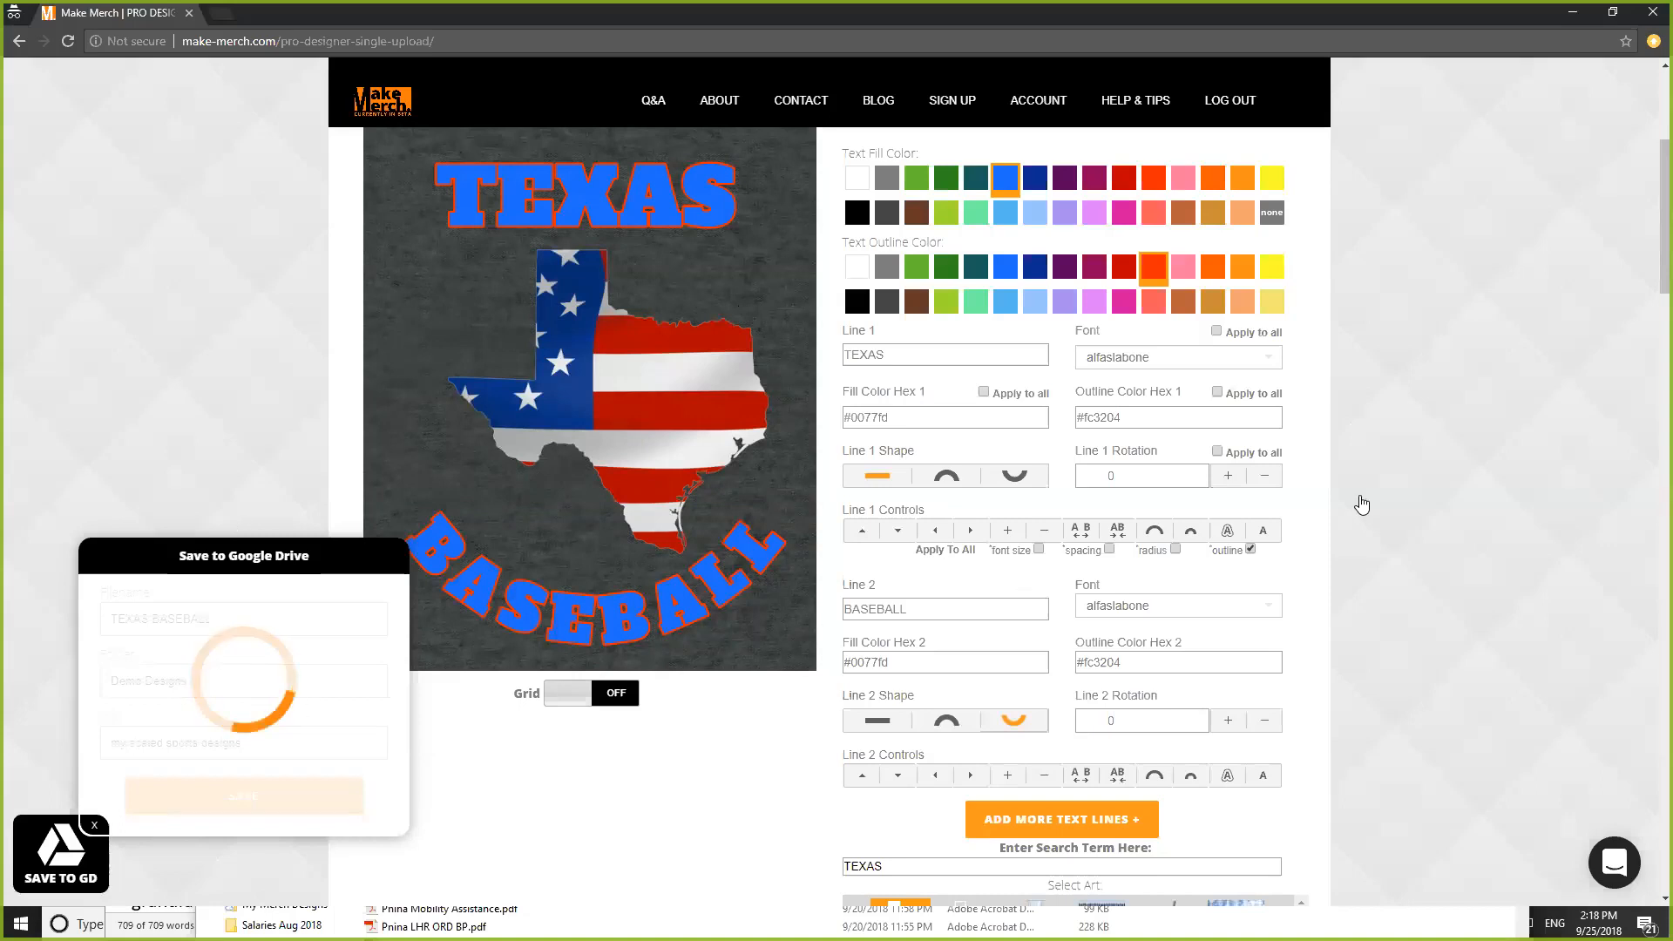
- Replace BASEBALL with FOOTBALL in the Line 2 text field
scroll(1424, 468, down, 3)
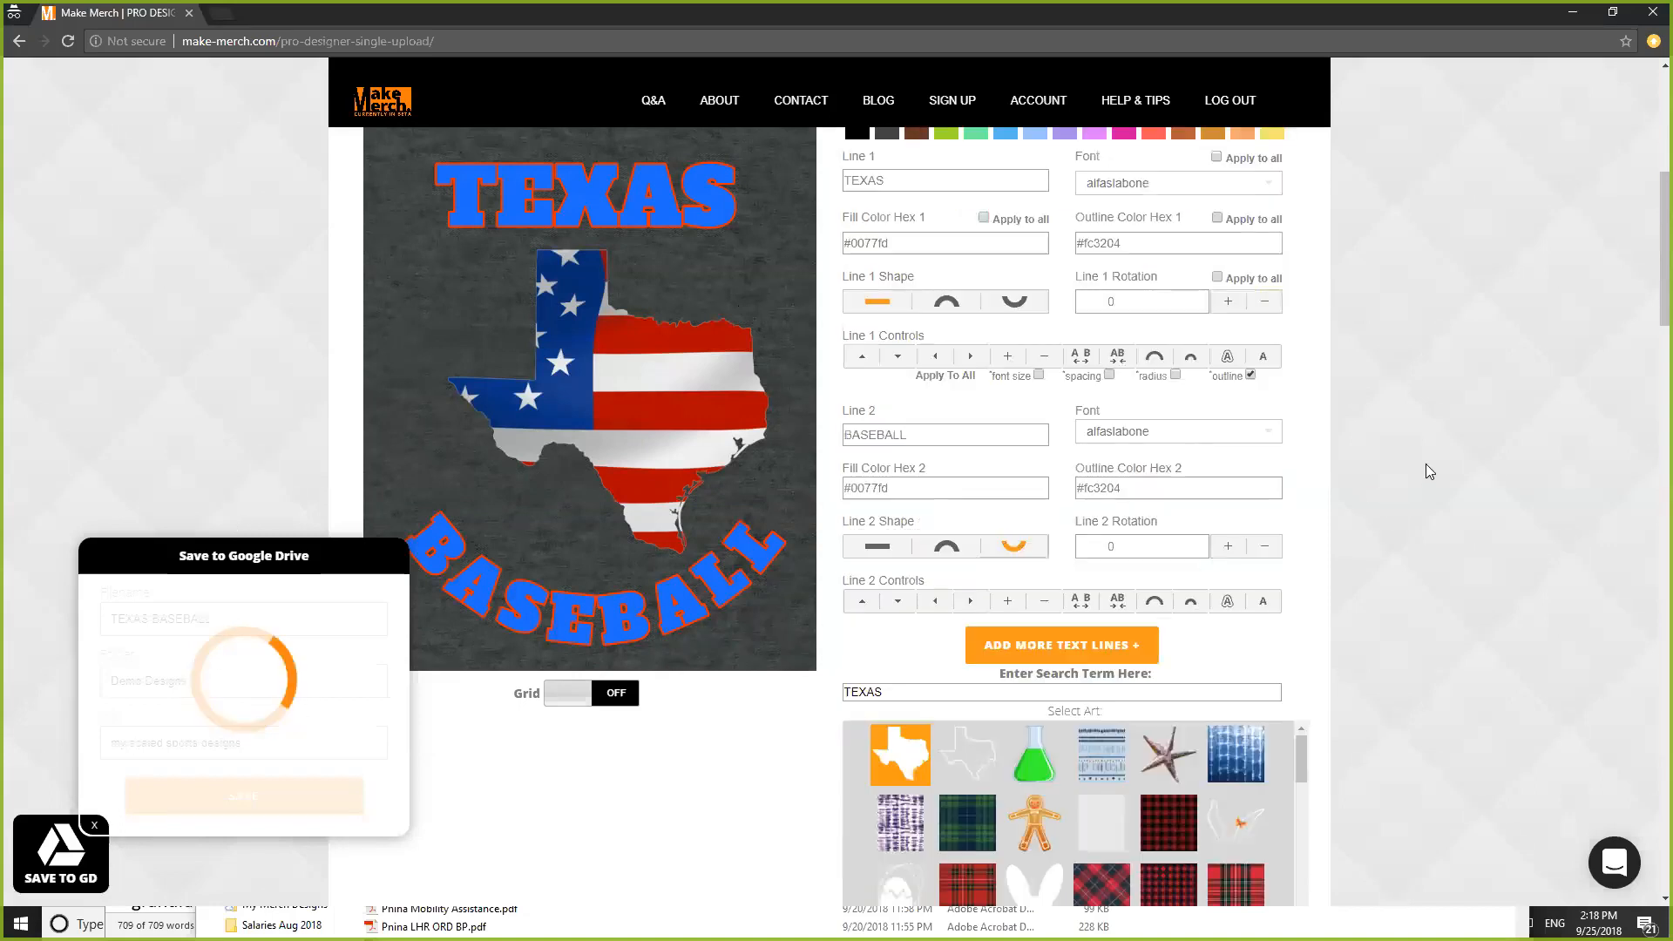
scroll(1426, 464, up, 3)
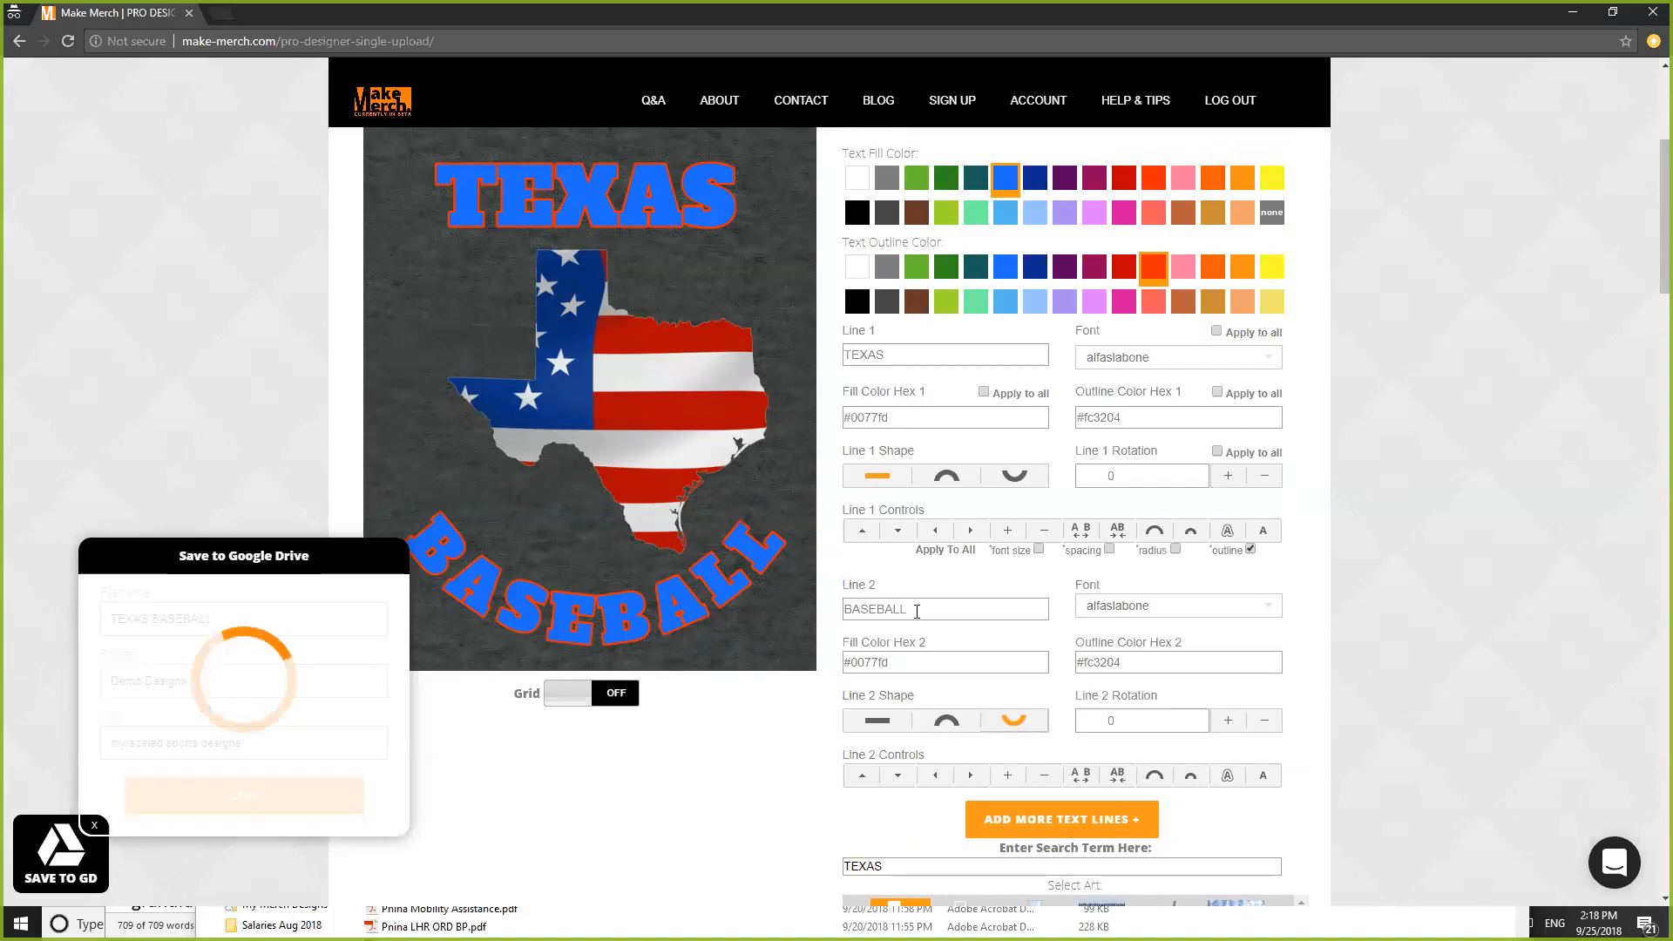
drag(917, 611, 788, 597)
click(958, 620)
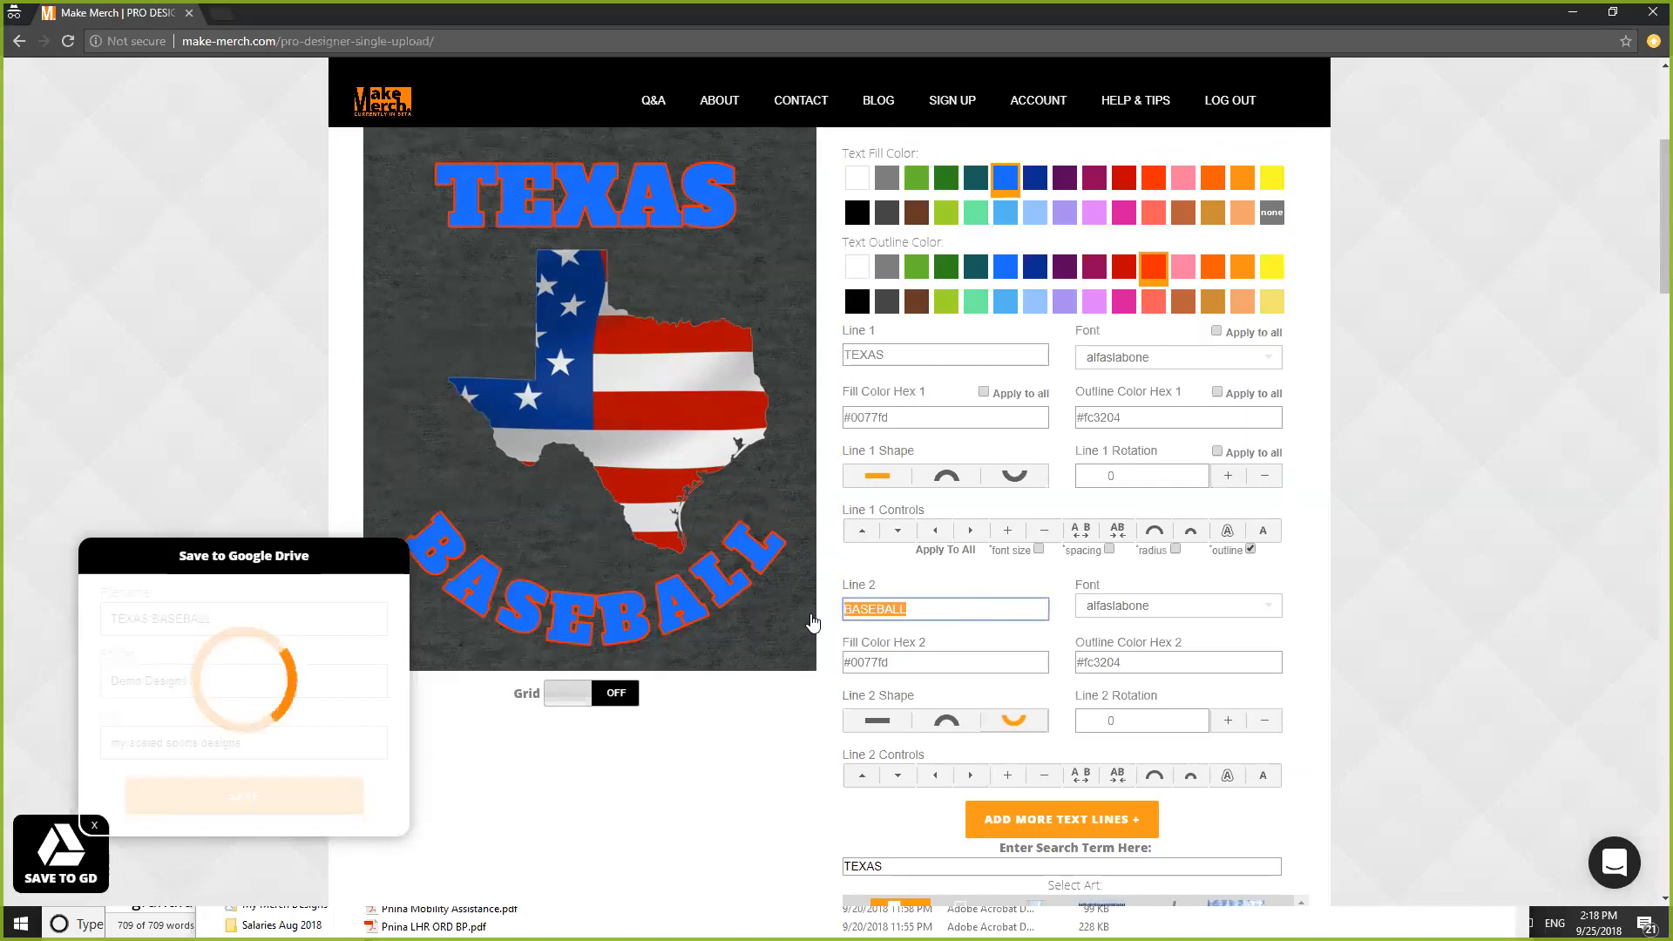
text(FOO)
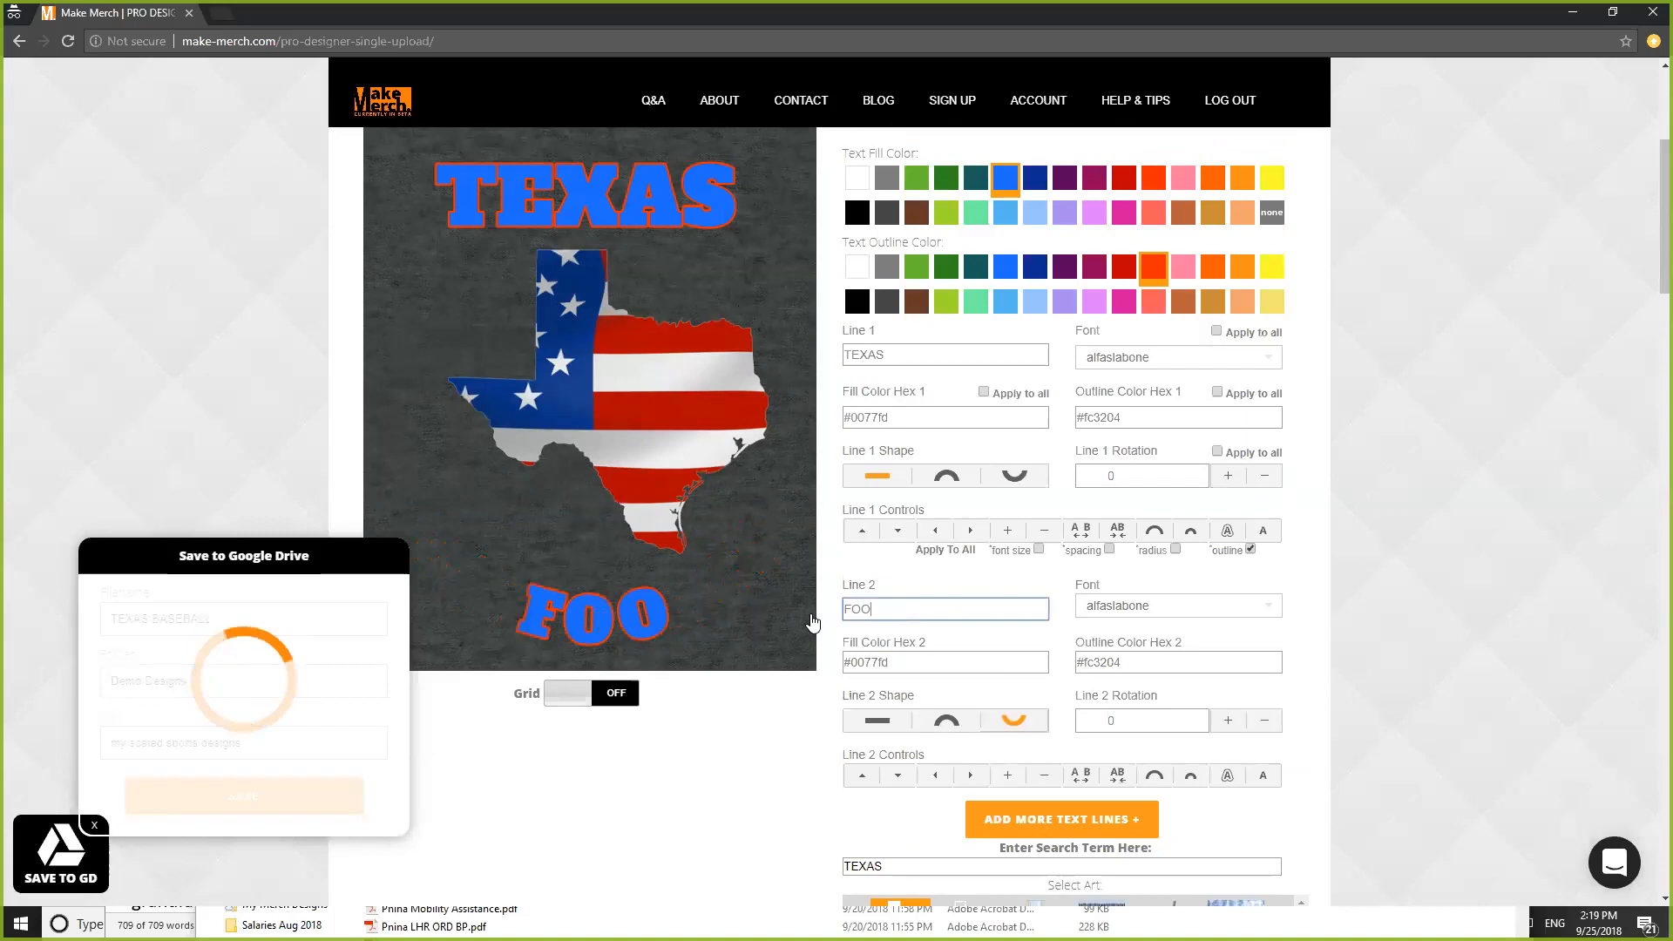
text(TBALL)
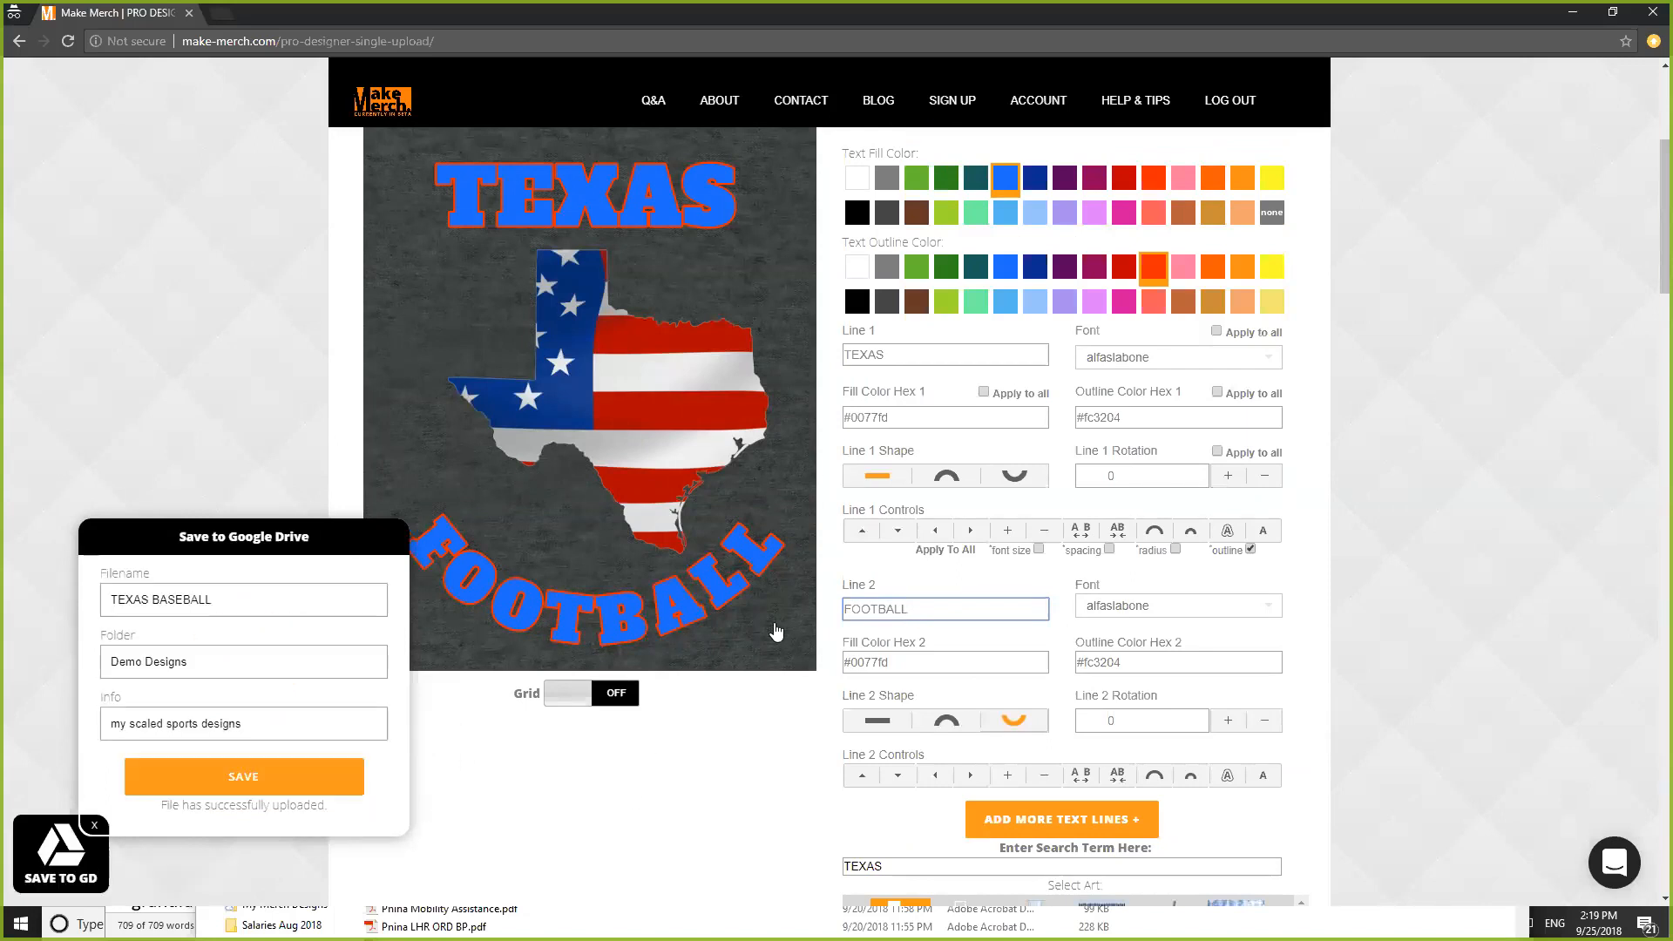
- Rename the file to TEXAS FOOTBALL and save it to Google Drive
drag(155, 603, 214, 607)
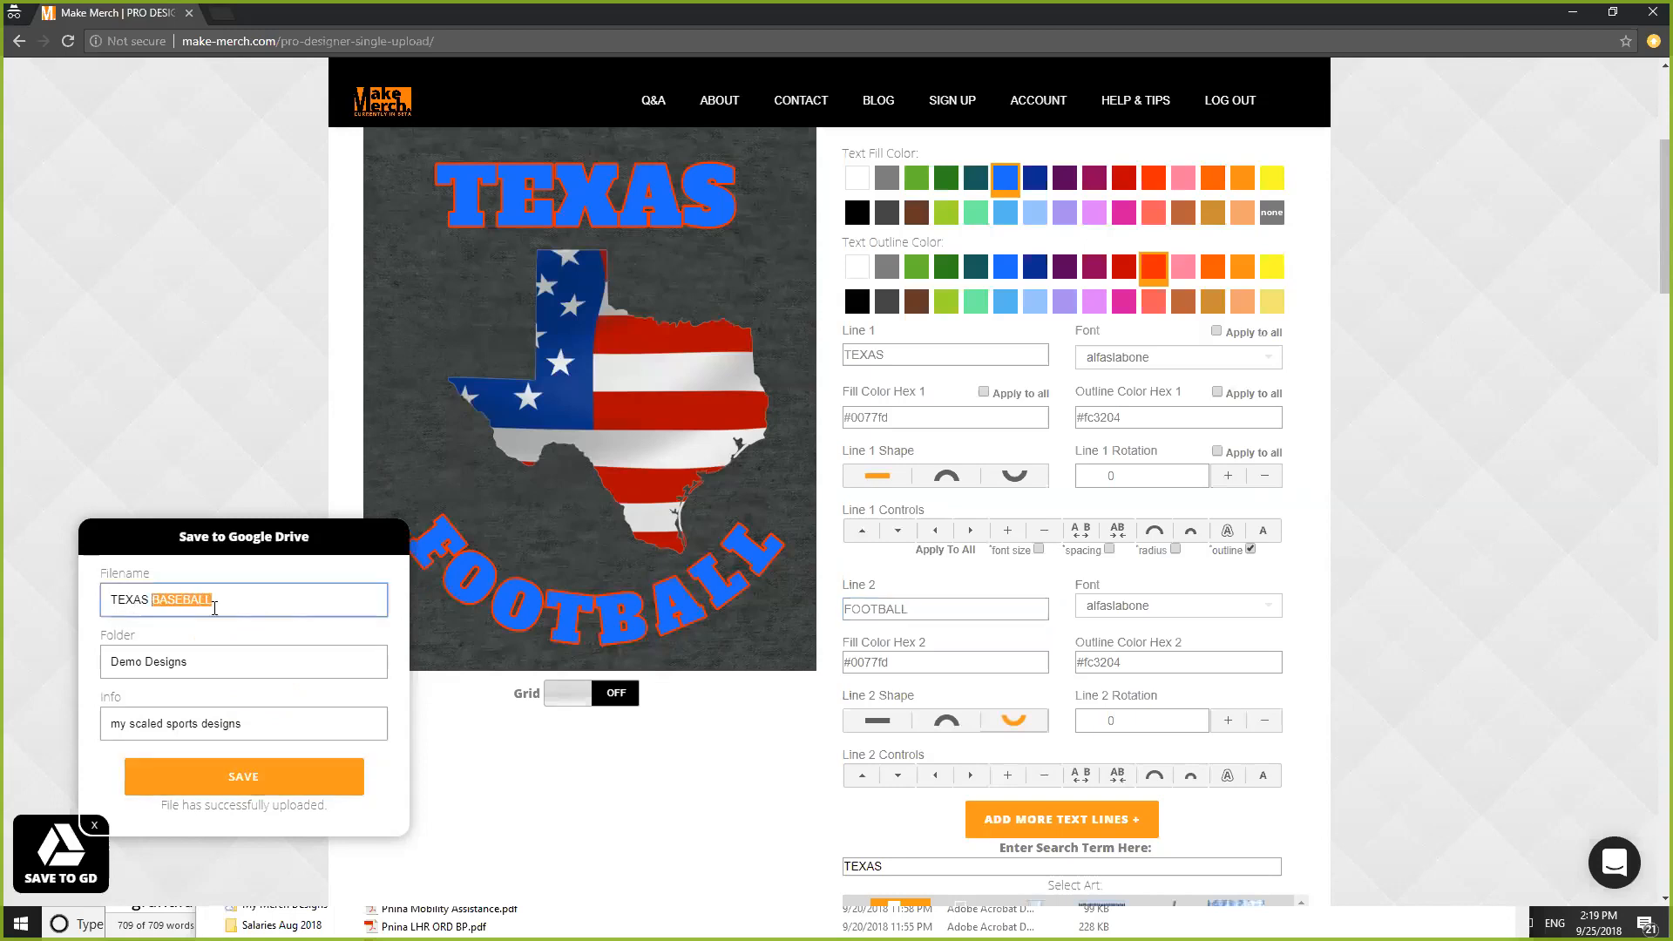
text(FOOT)
click(264, 784)
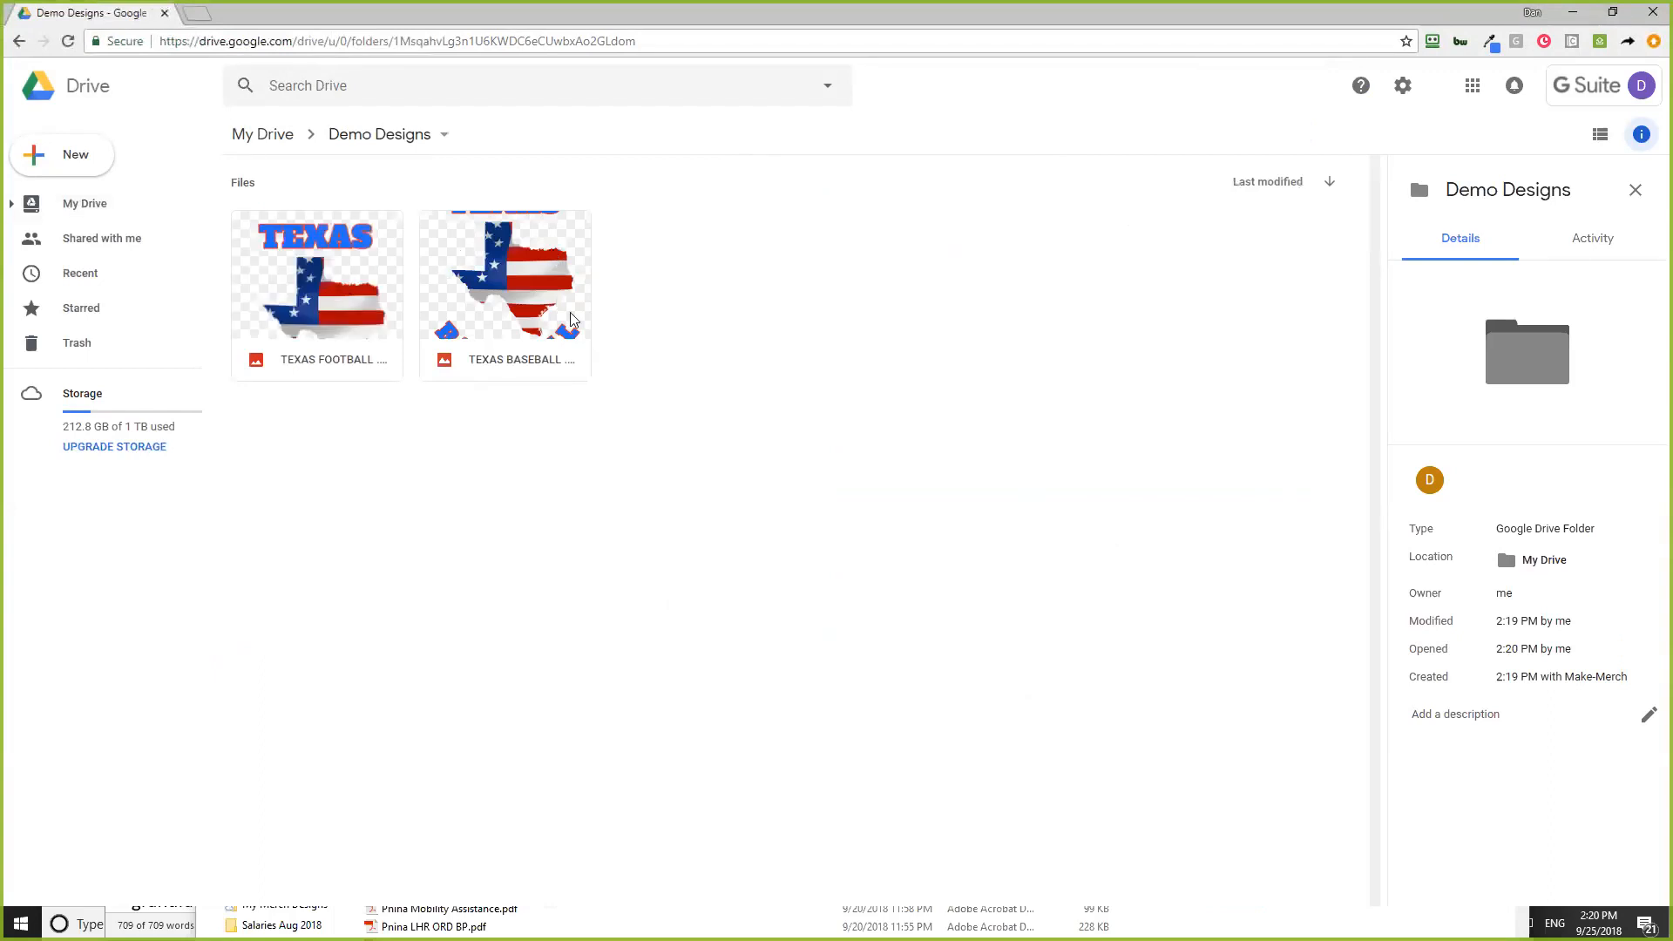
- Preview the TEXAS BASEBALL image in Drive, then close the preview
click(499, 278)
double_click(499, 278)
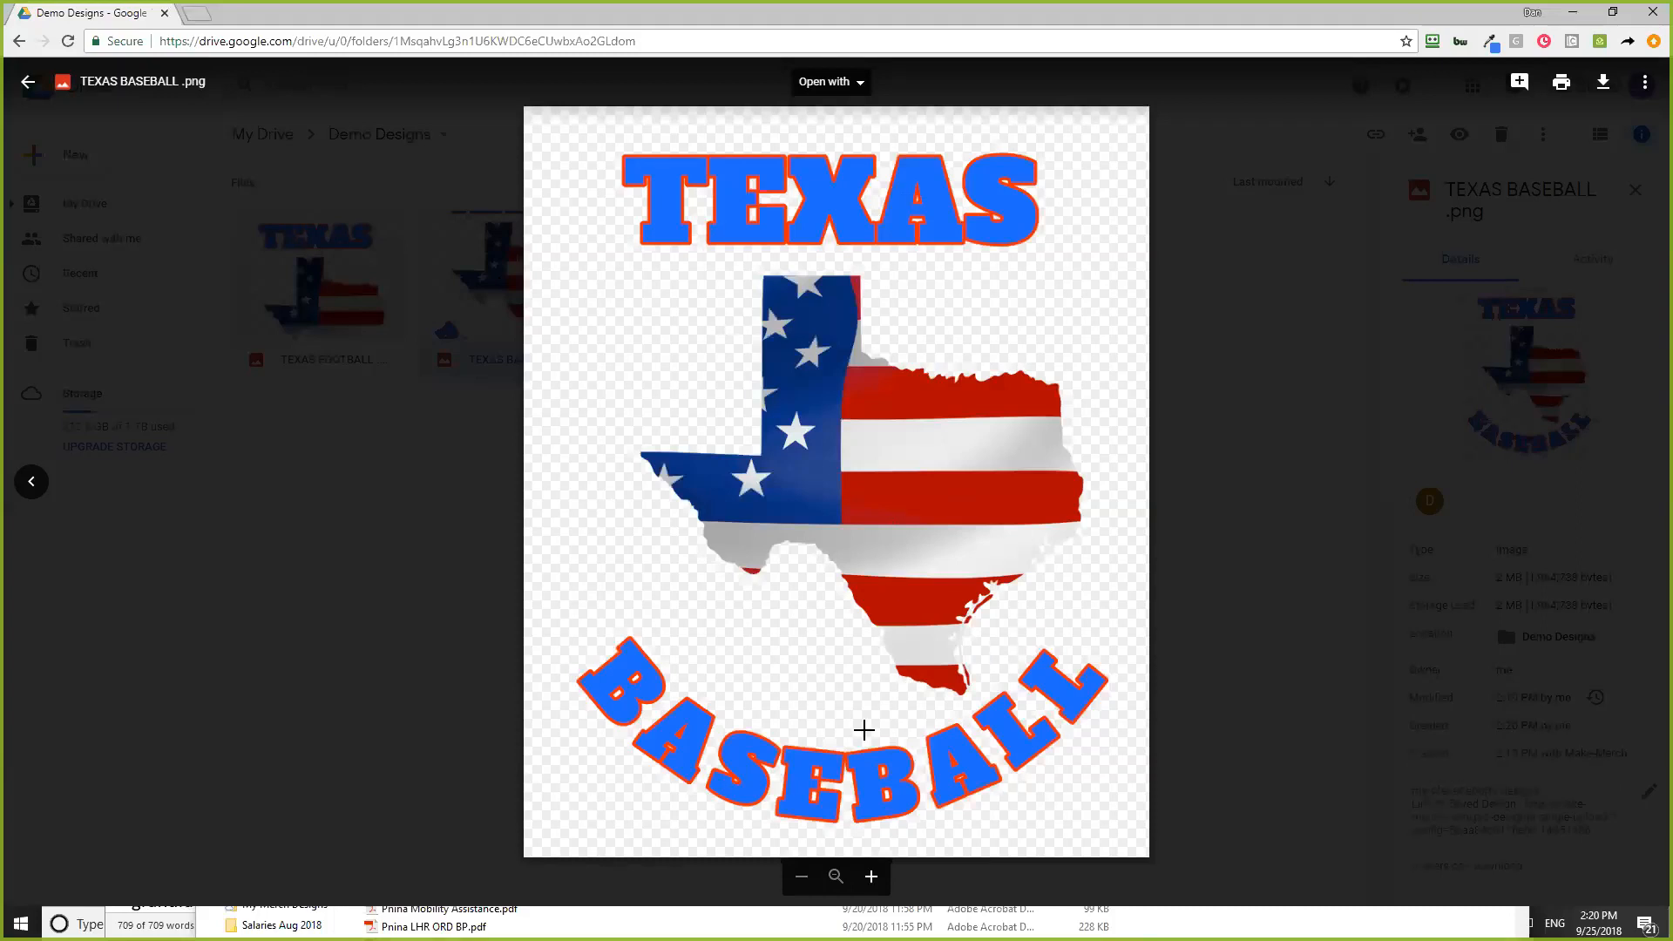
click(20, 43)
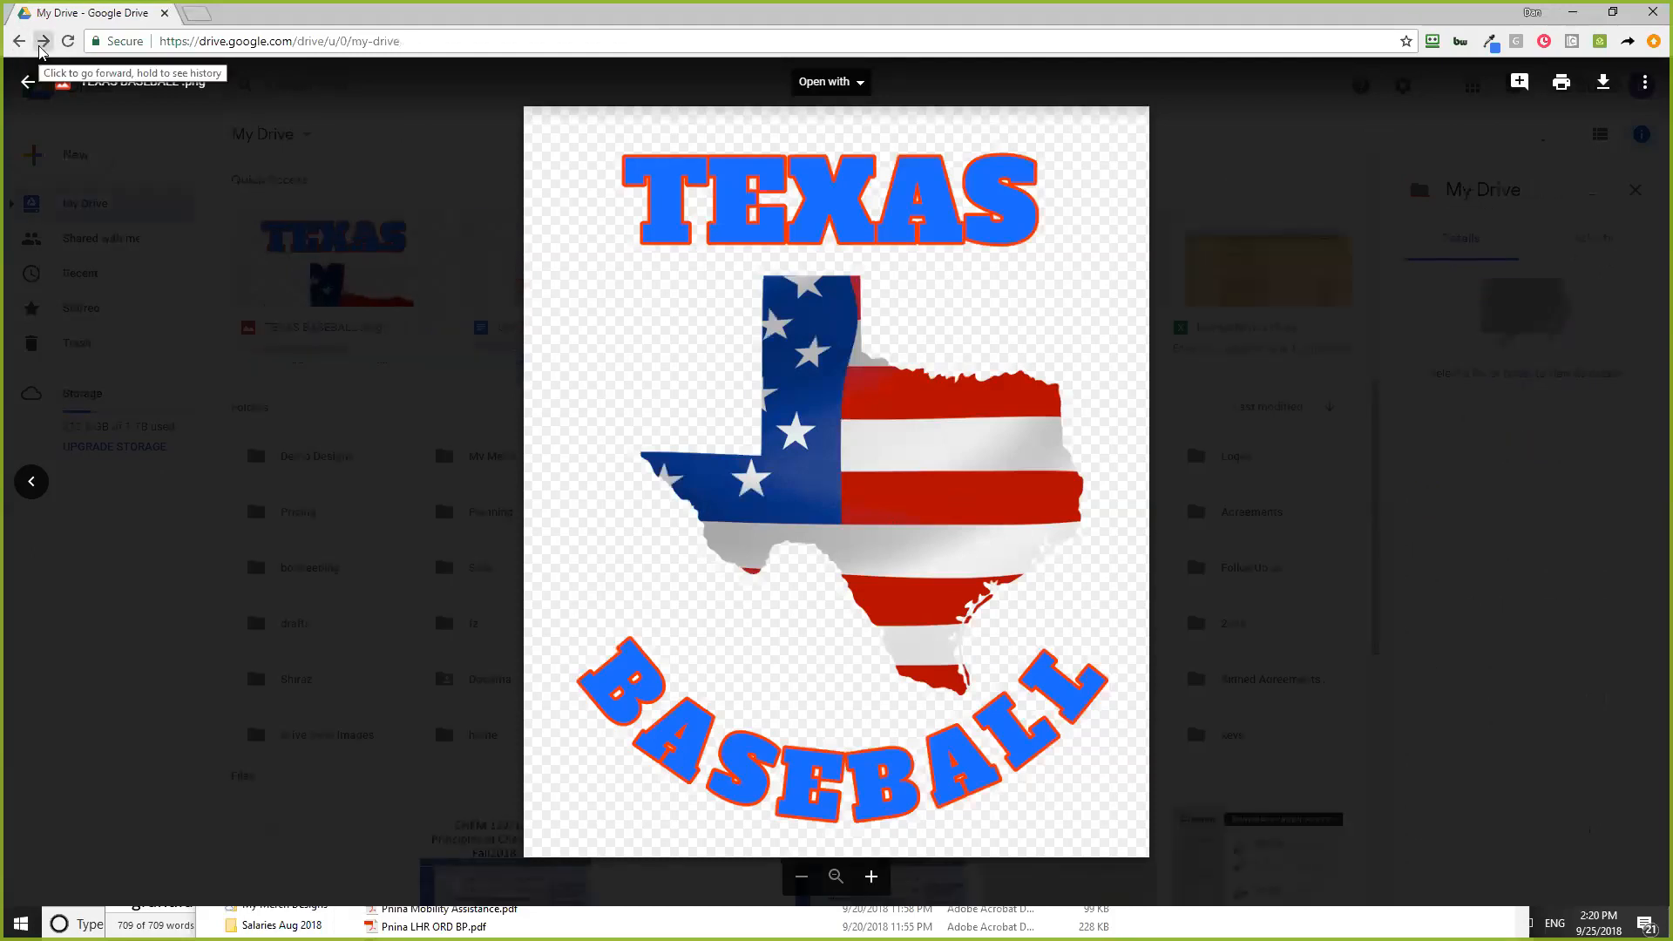
click(135, 513)
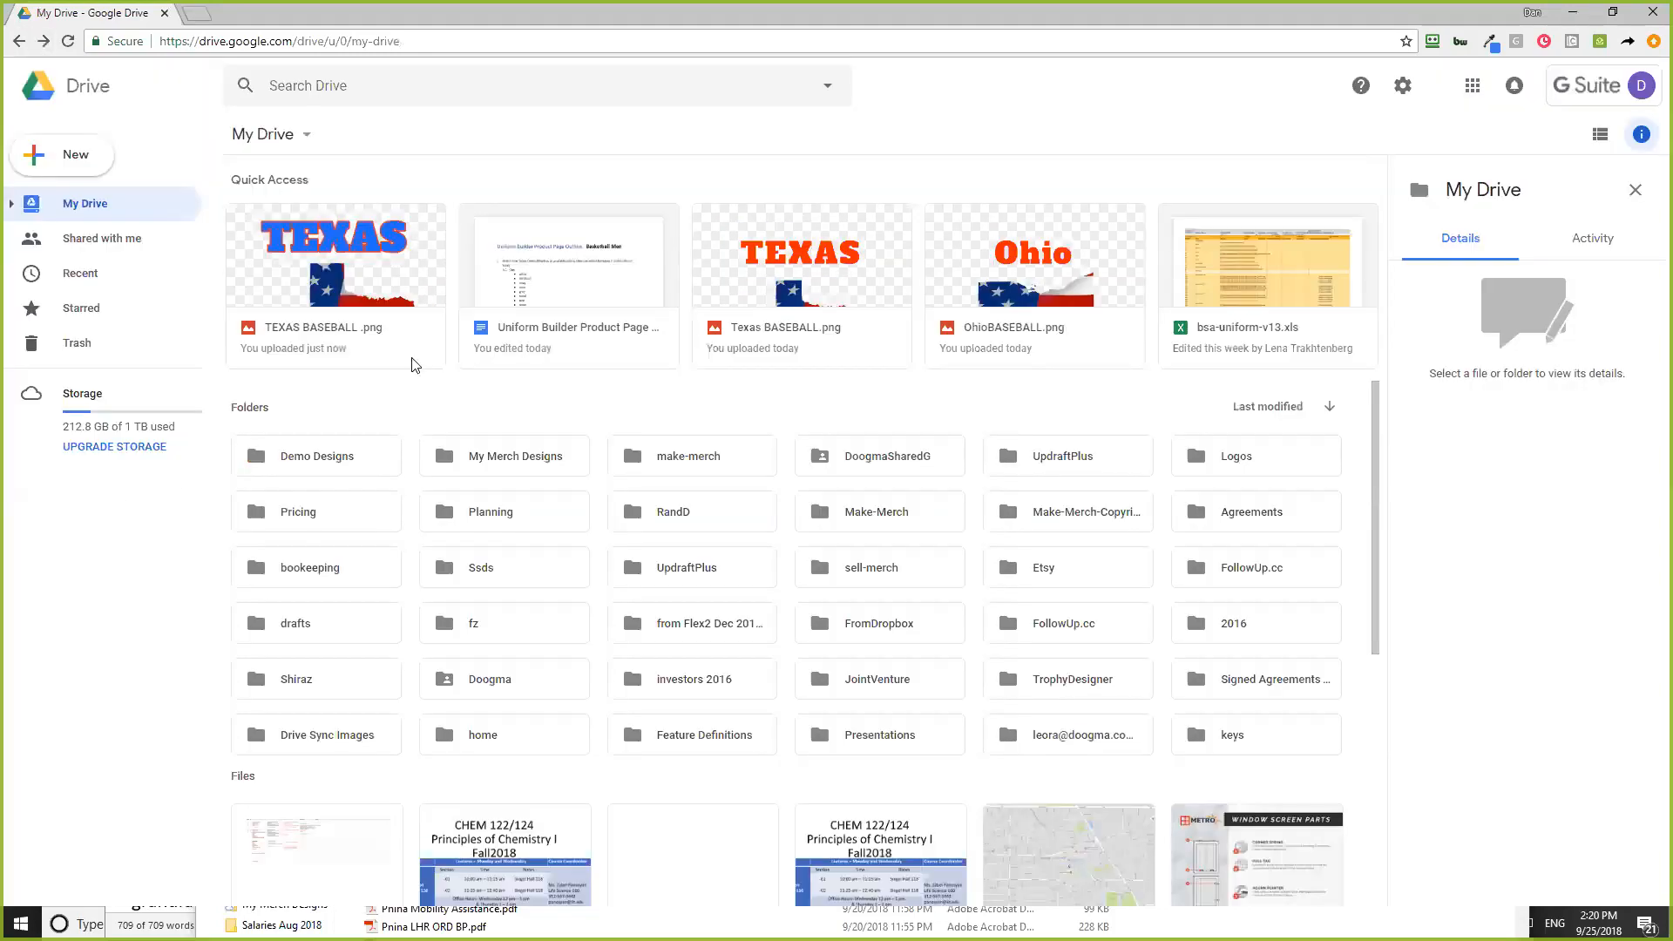
- Open the Demo Designs folder and preview TEXAS FOOTBALL and TEXAS BASEBALL in turn
click(312, 464)
double_click(312, 465)
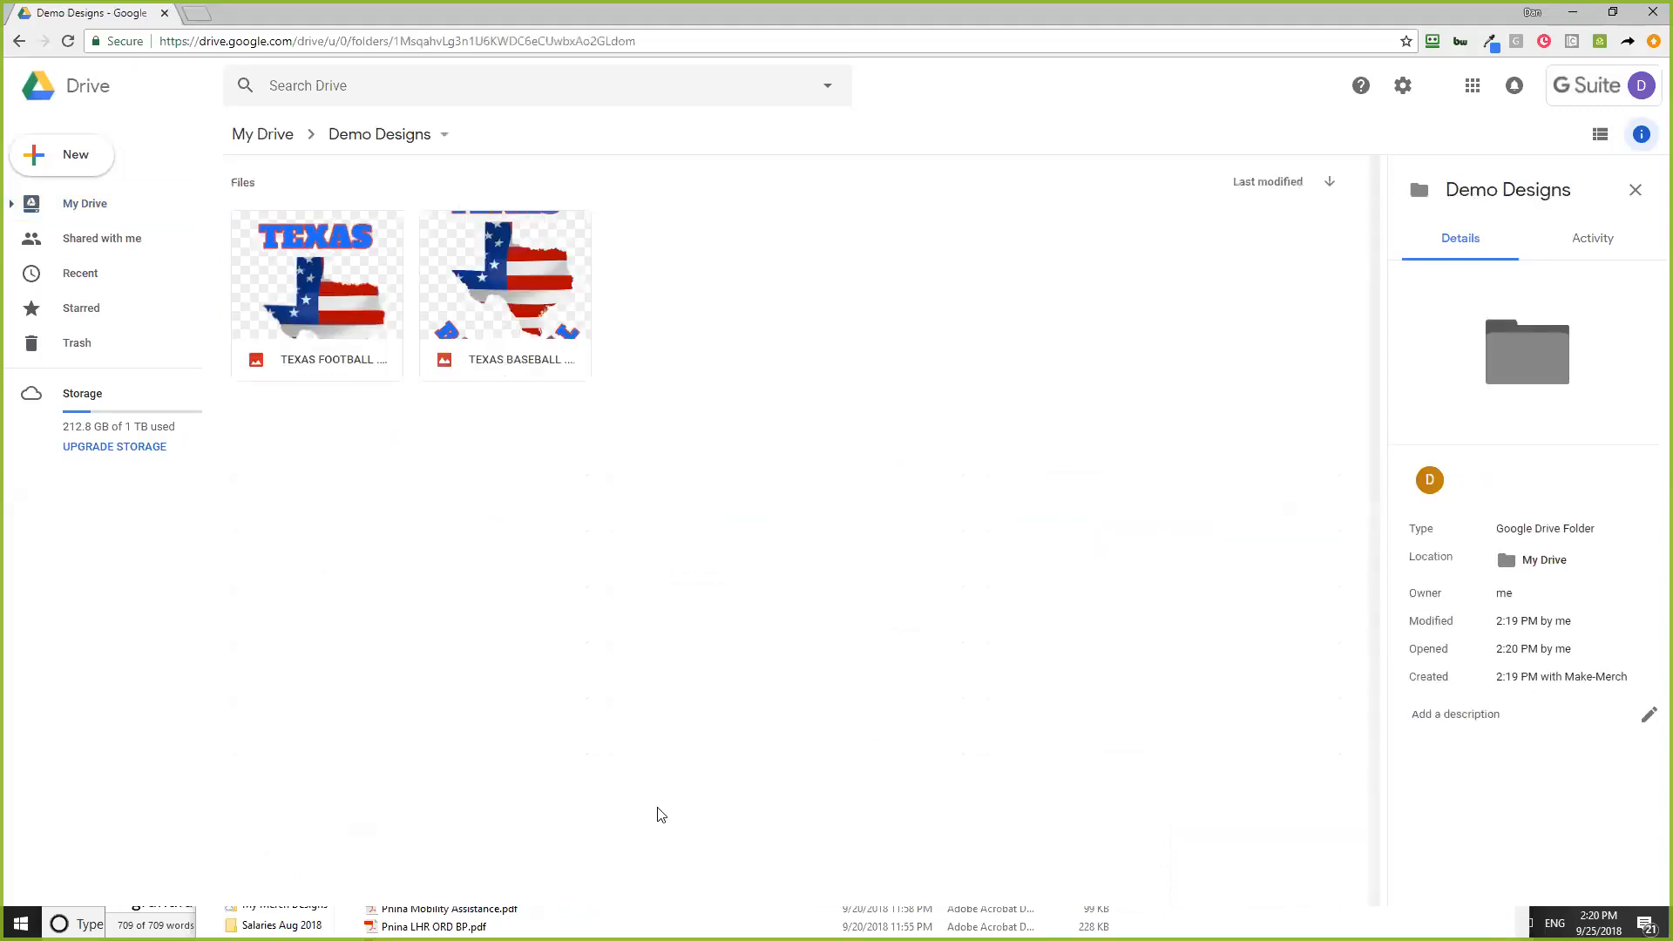
double_click(328, 297)
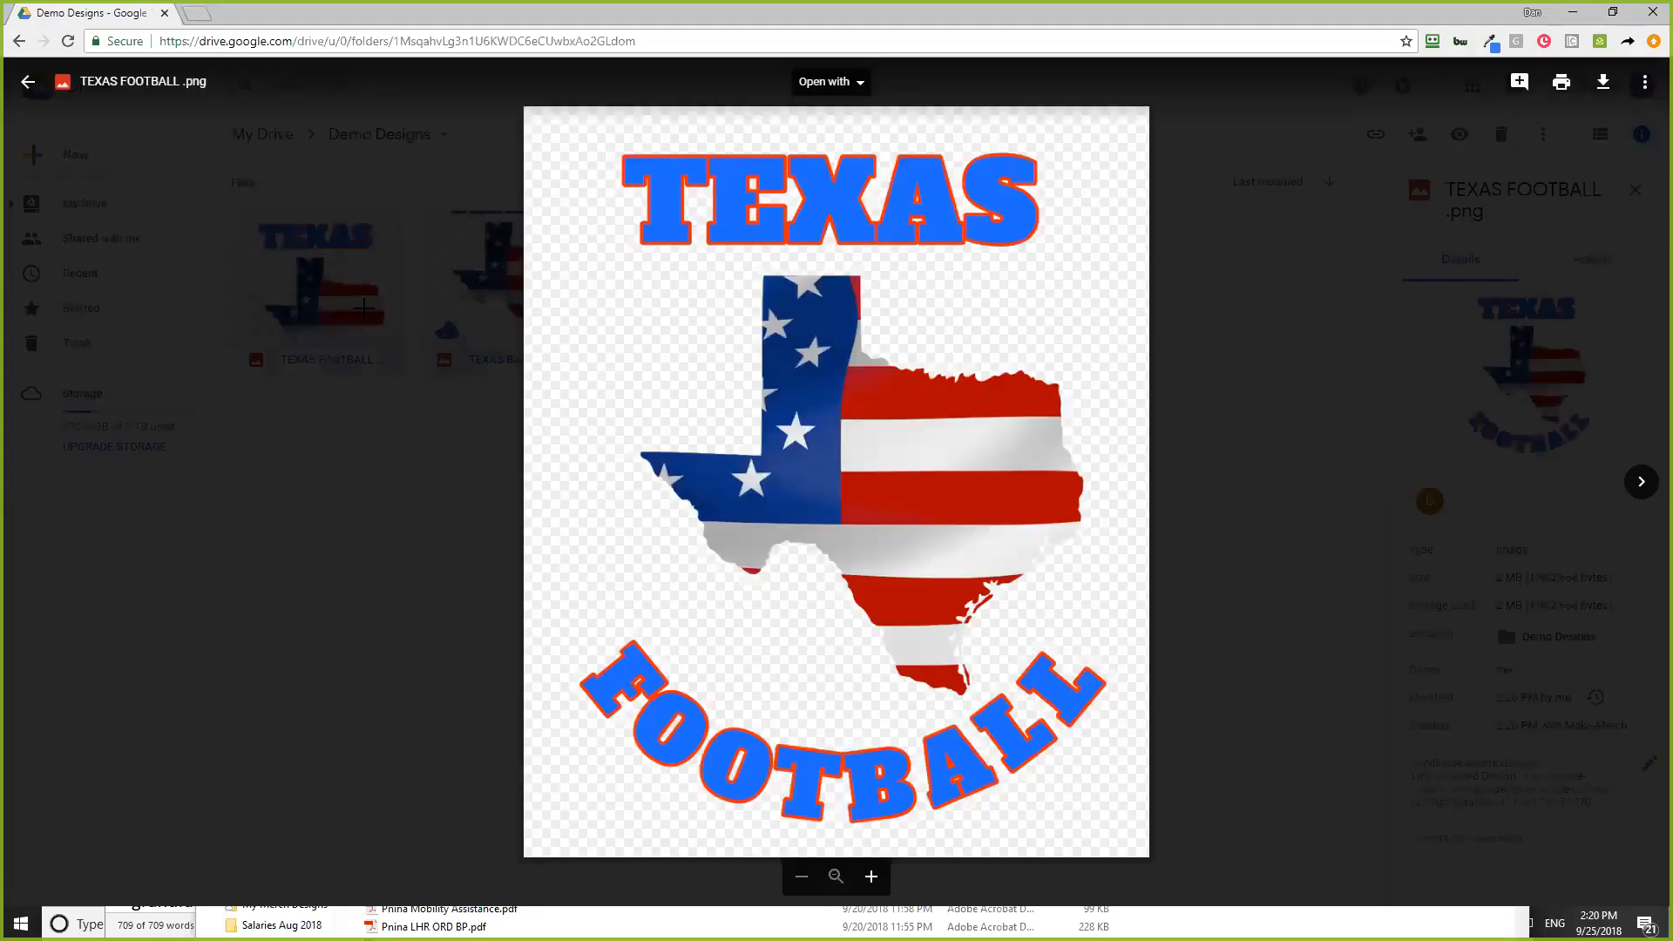
click(1643, 490)
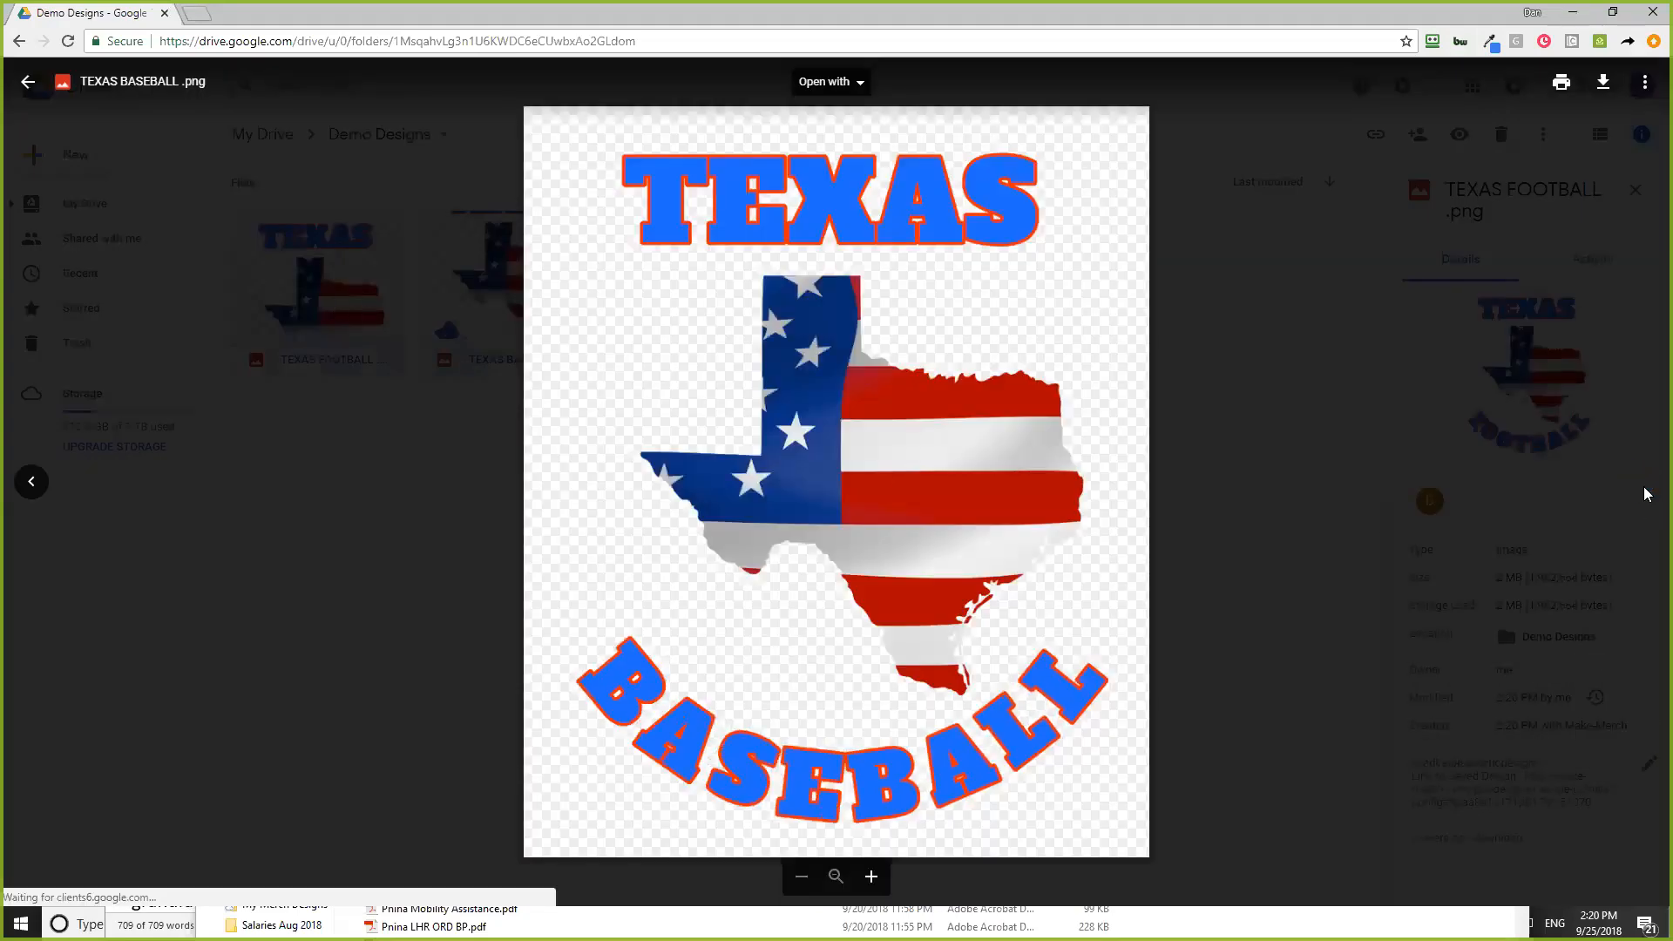
click(31, 482)
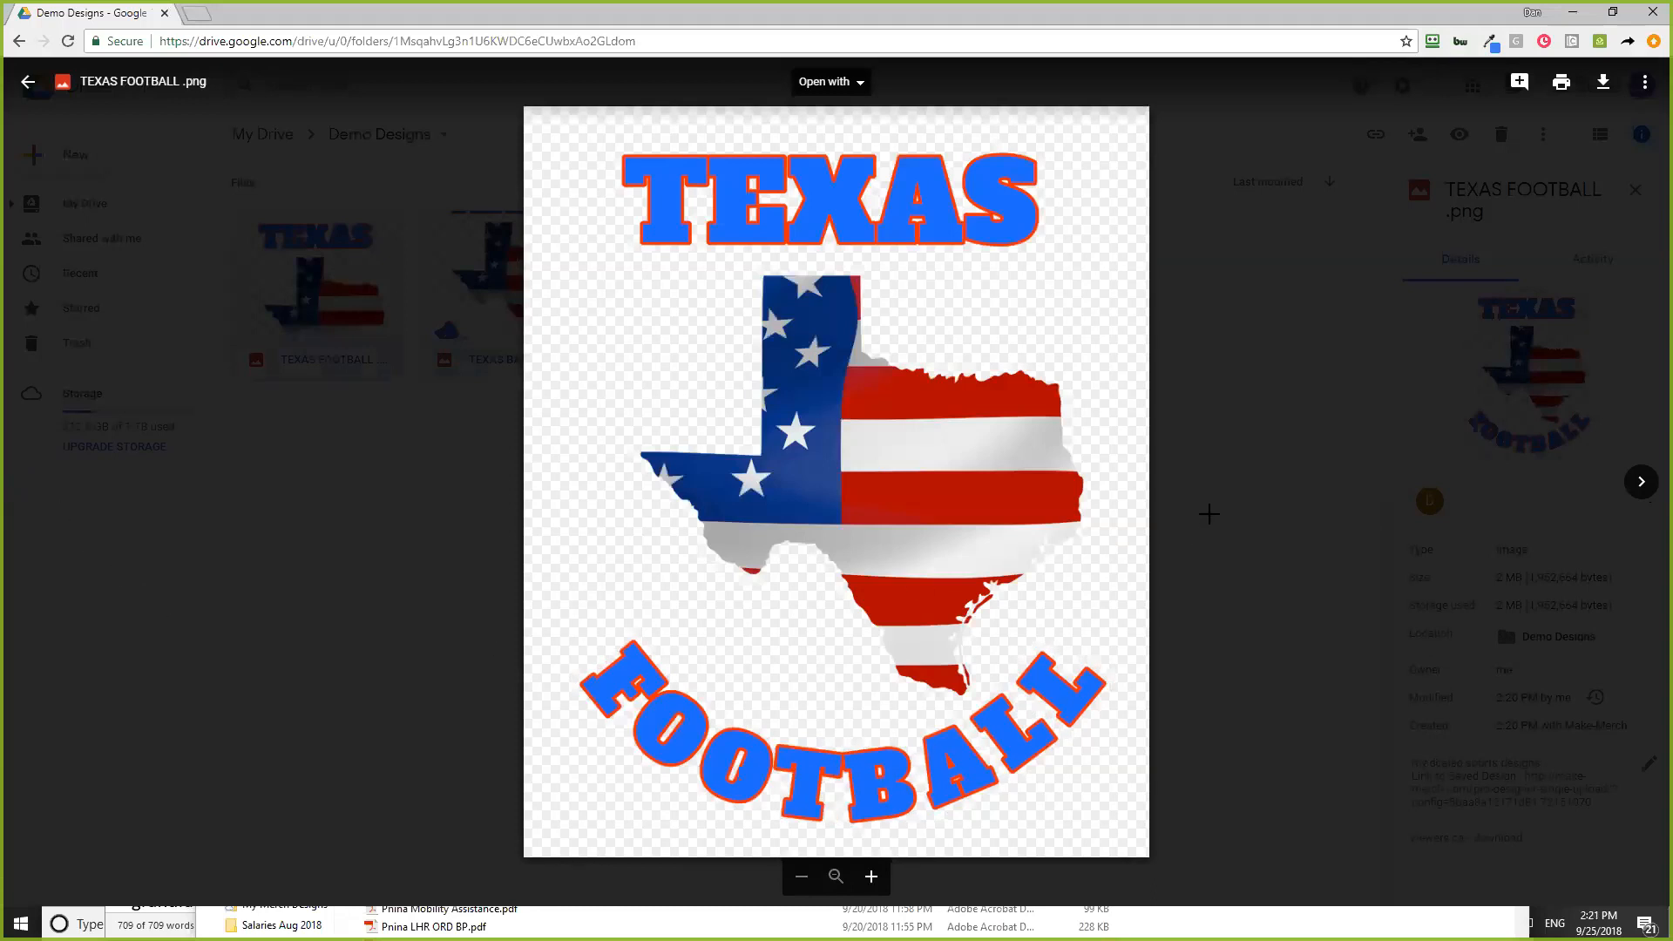
click(247, 577)
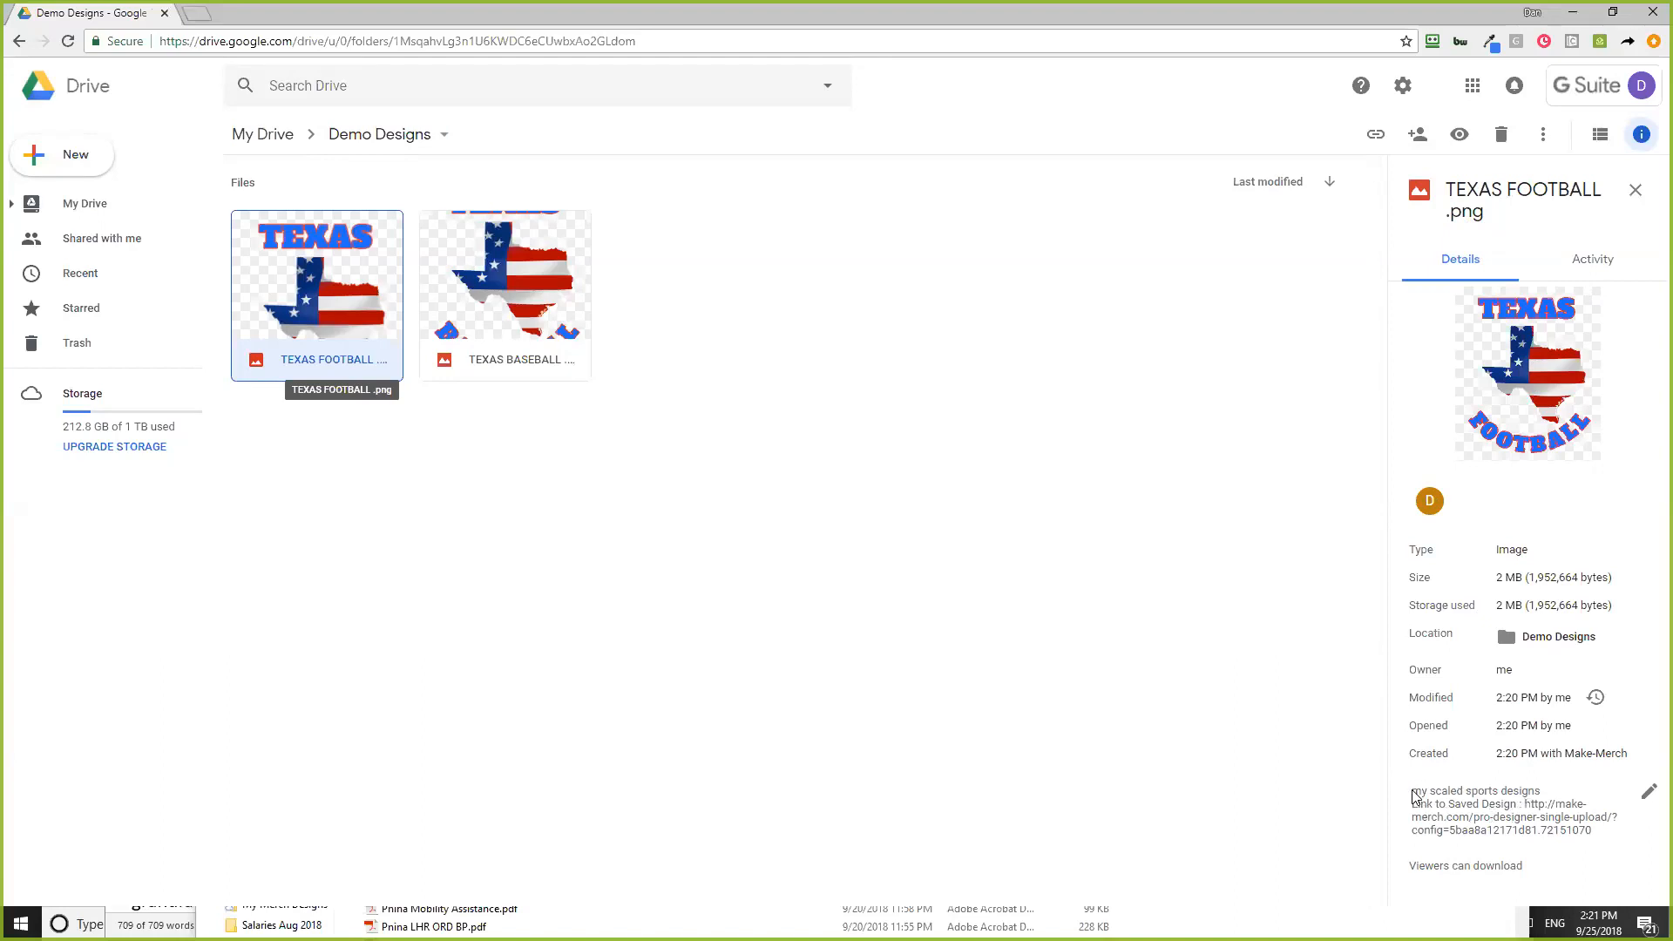
- Copy the saved-design link from TEXAS FOOTBALL's description and return to the Make Merch window
drag(1523, 803, 1596, 839)
click(1521, 804)
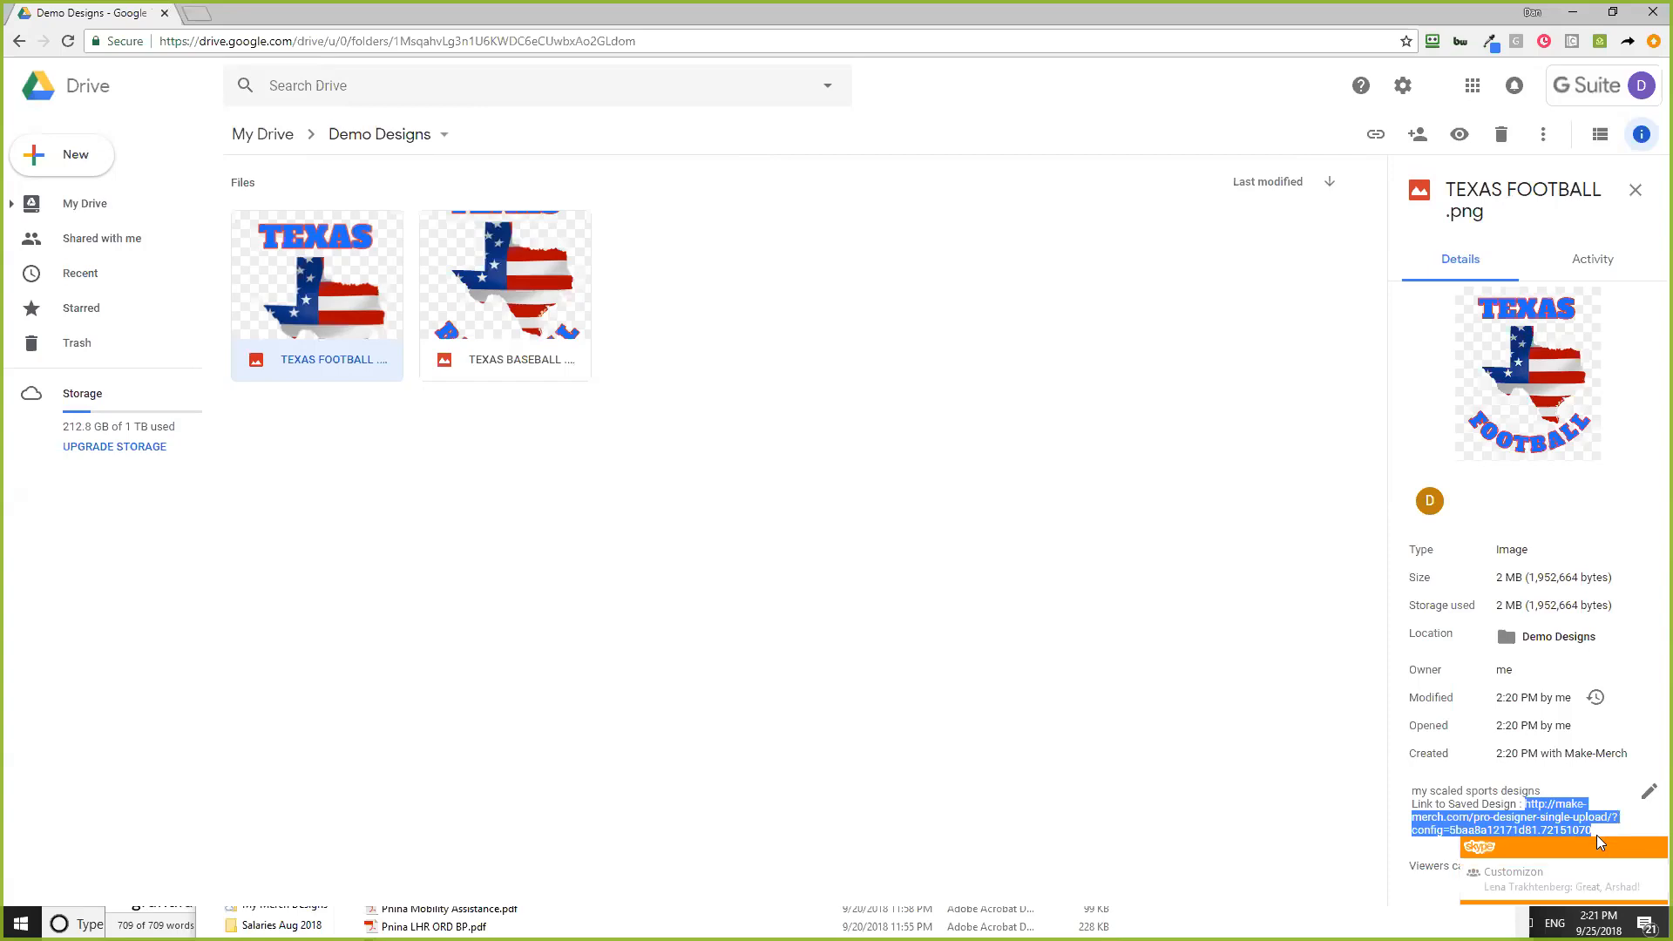
click(1649, 848)
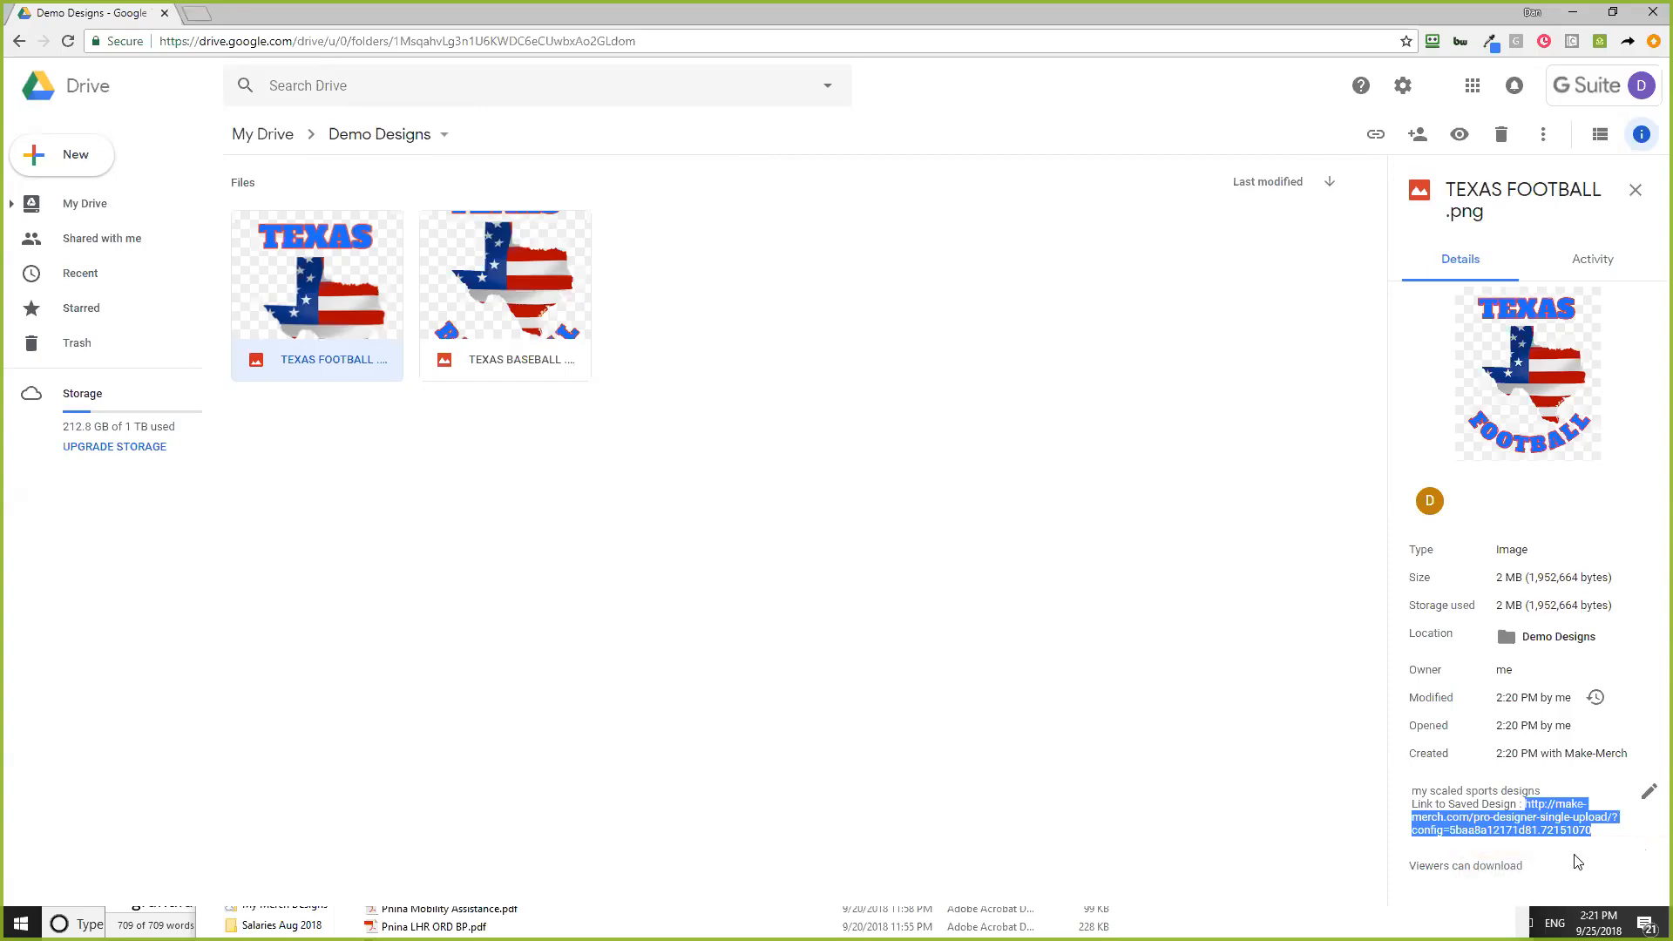
click(730, 808)
key(alt+Tab)
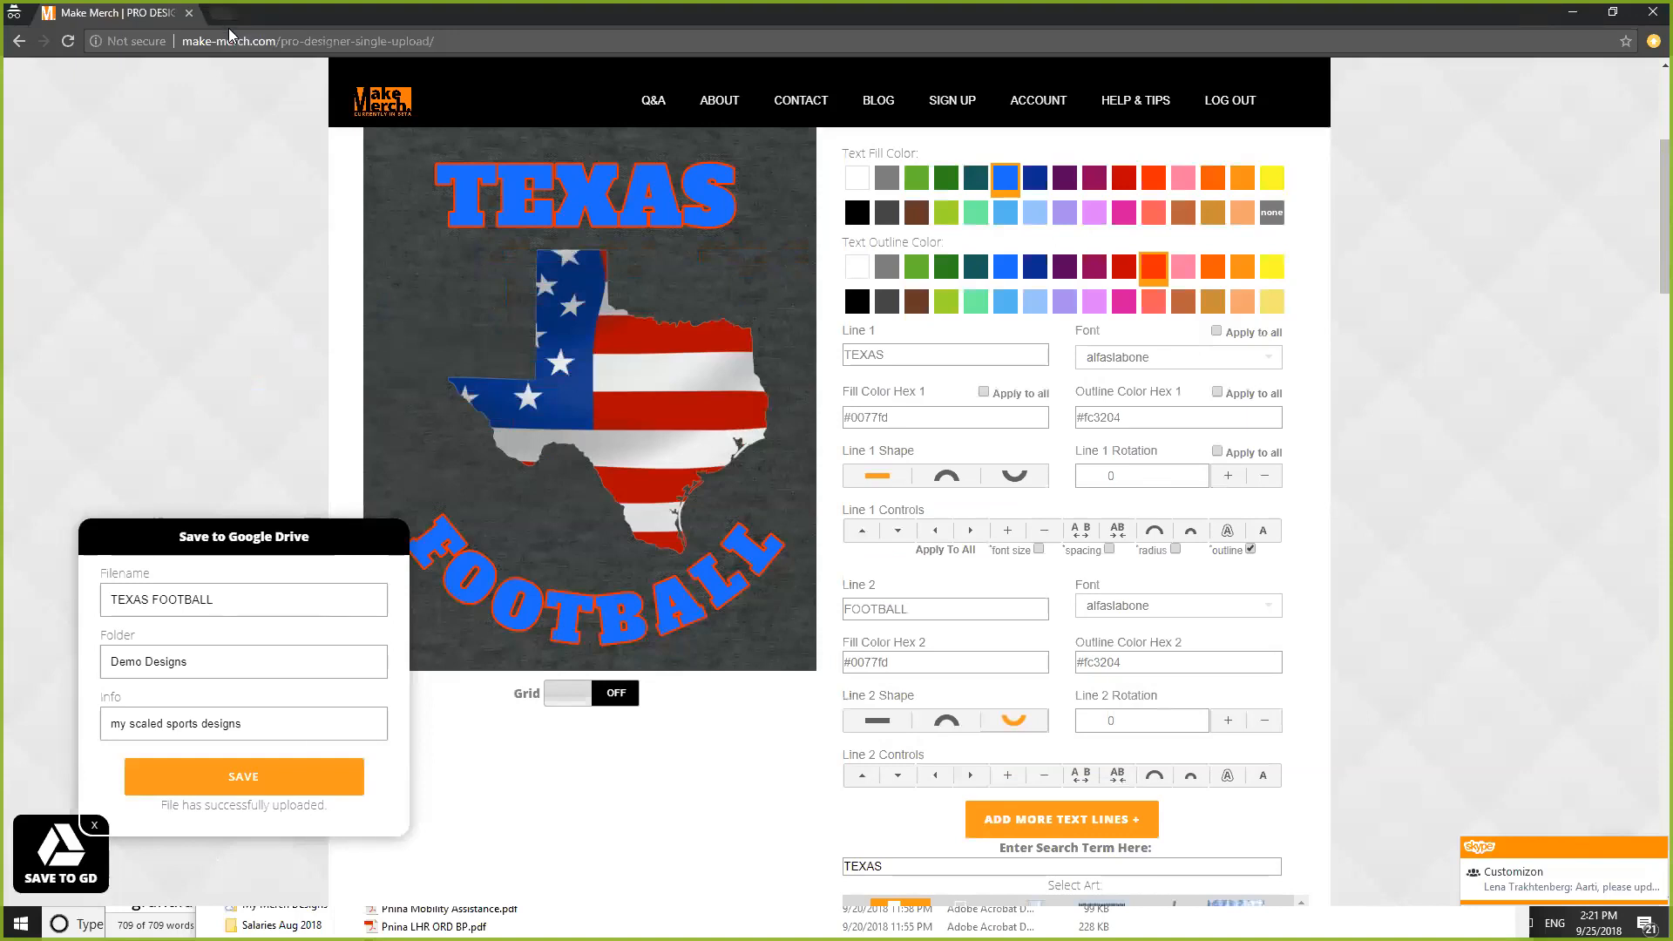
- Paste the saved-design link into a new incognito tab and load it
click(228, 18)
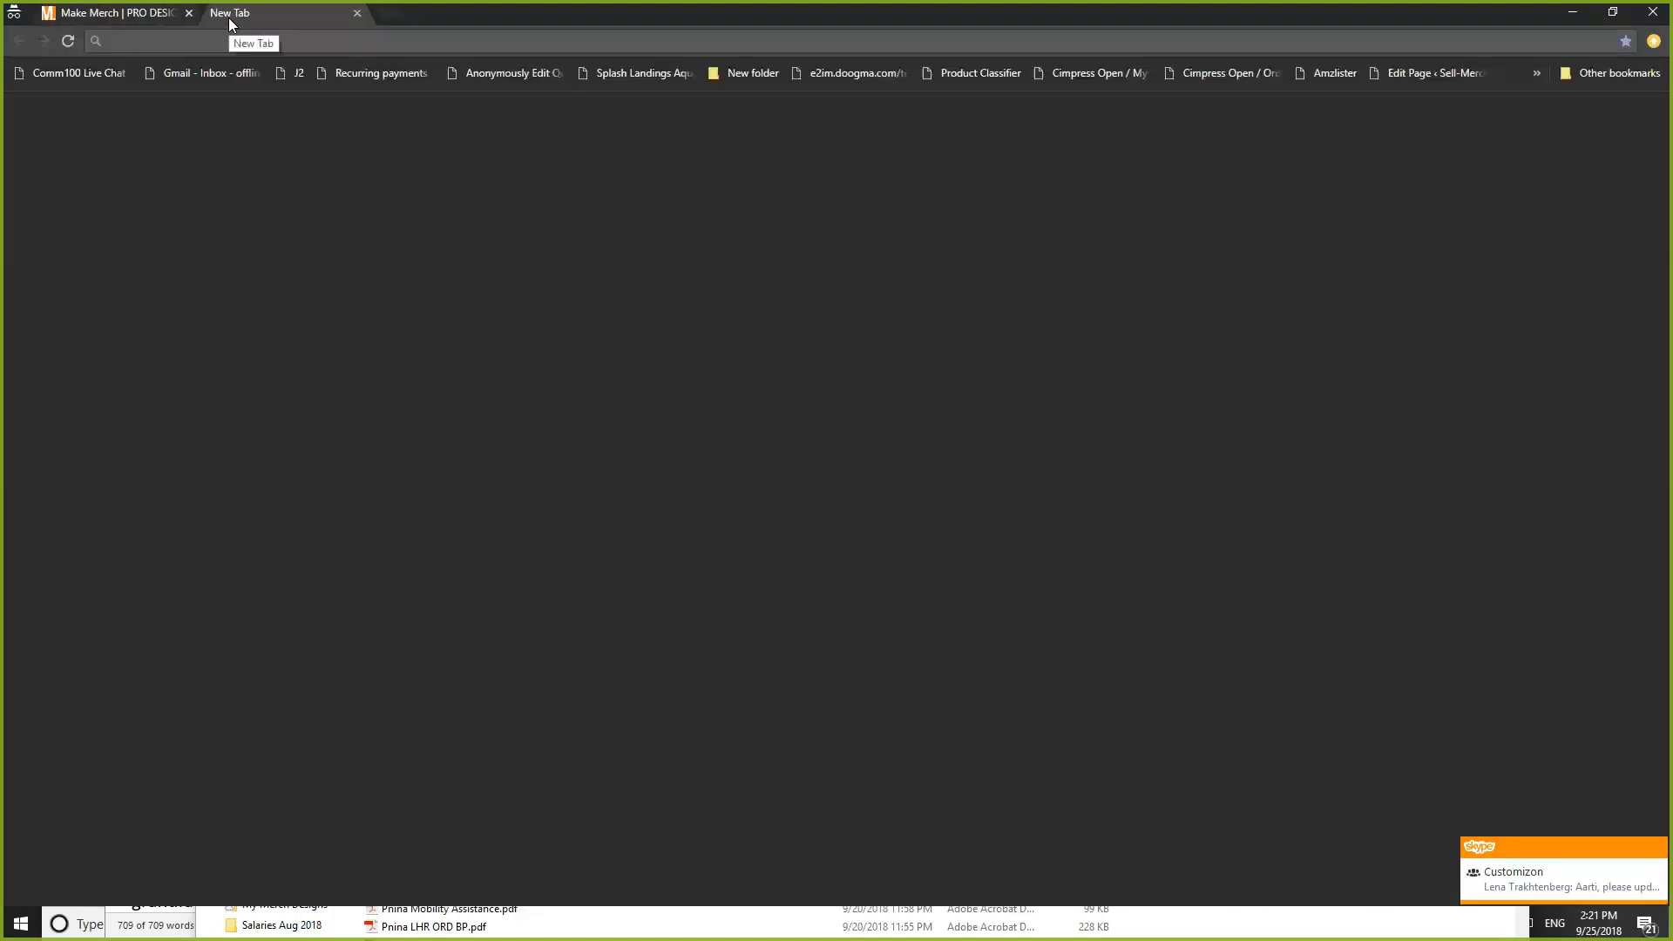
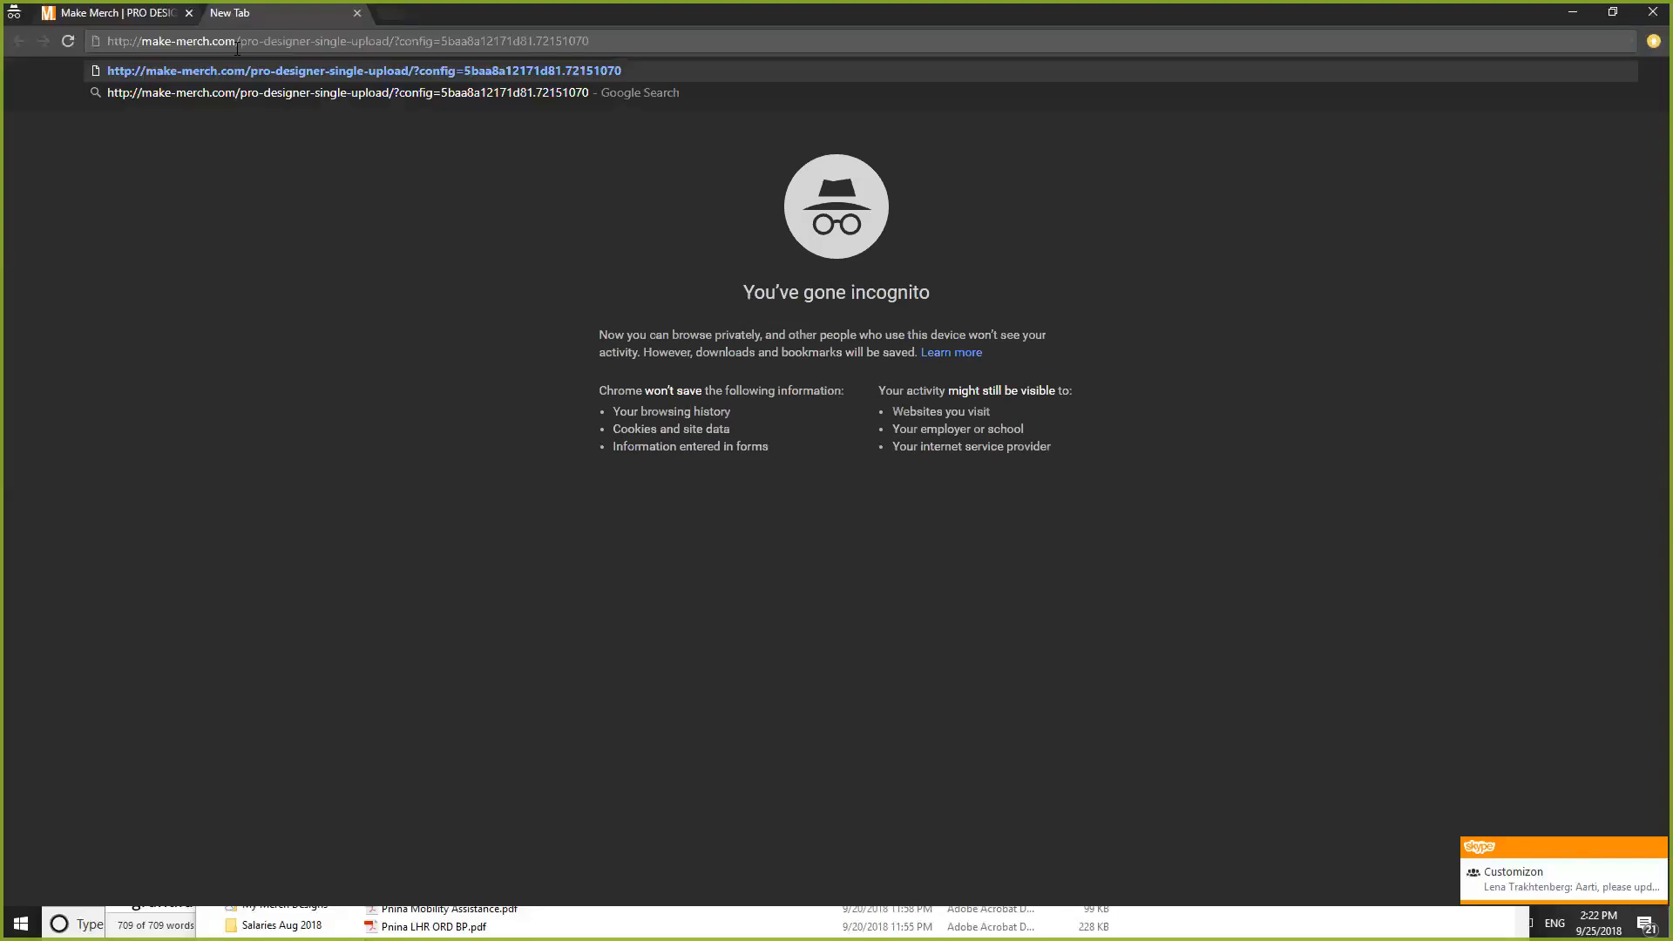
drag(336, 41, 119, 40)
click(632, 41)
key(Return)
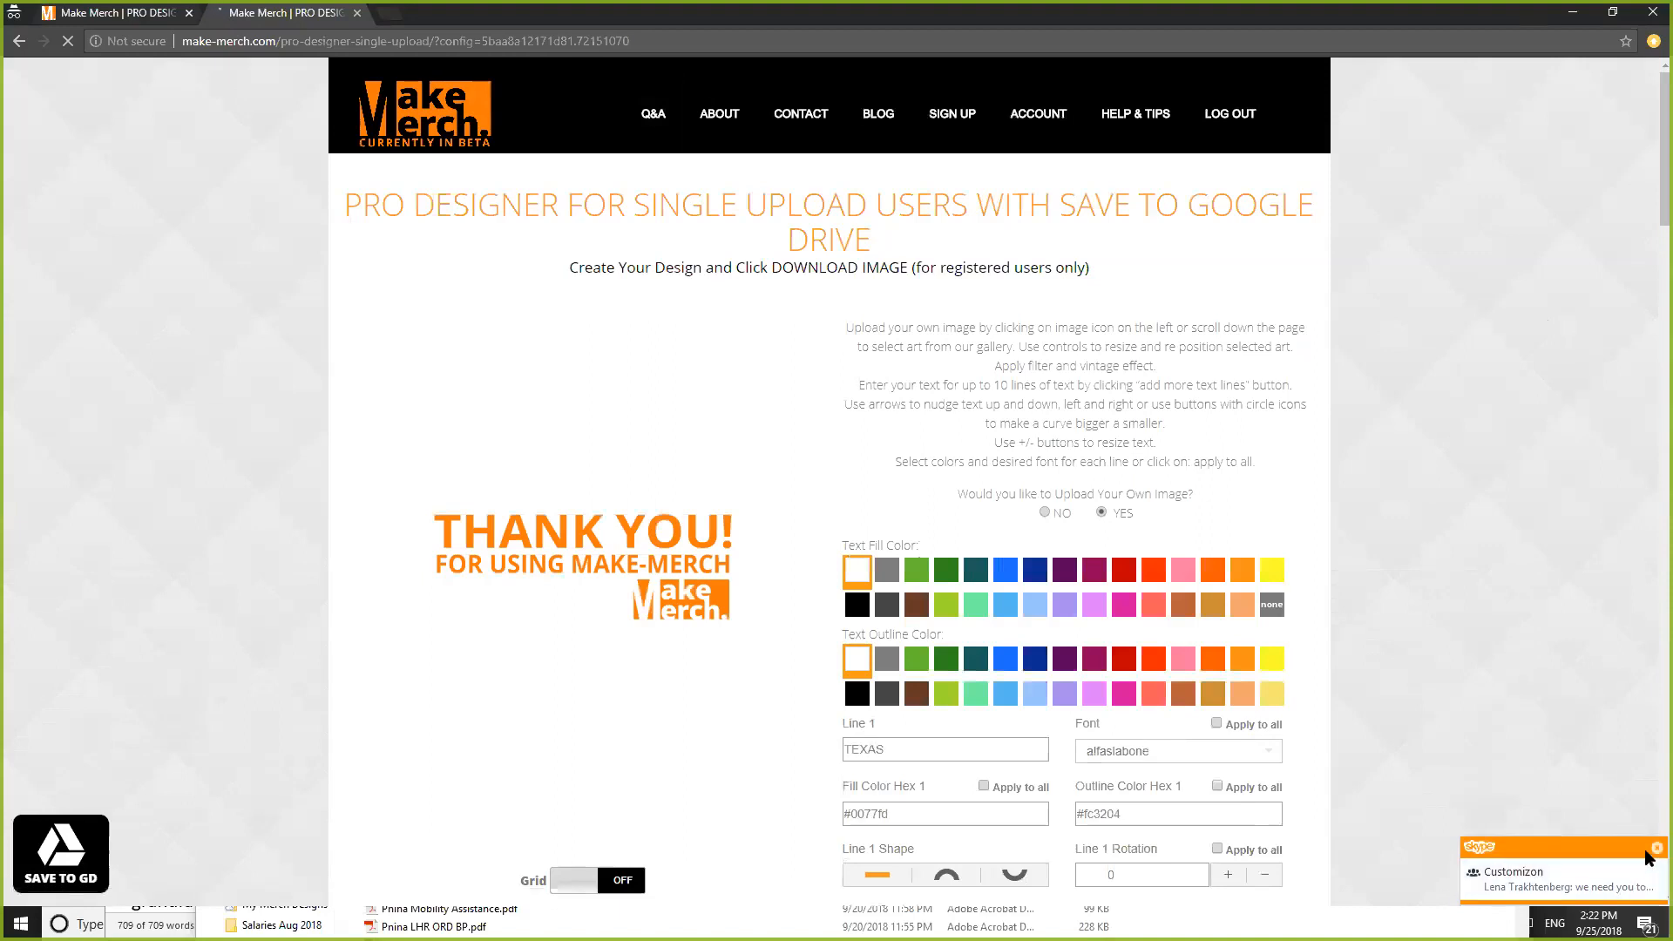
- Dismiss the chat notification and let the saved TEXAS FOOTBALL design finish reloading
click(1653, 847)
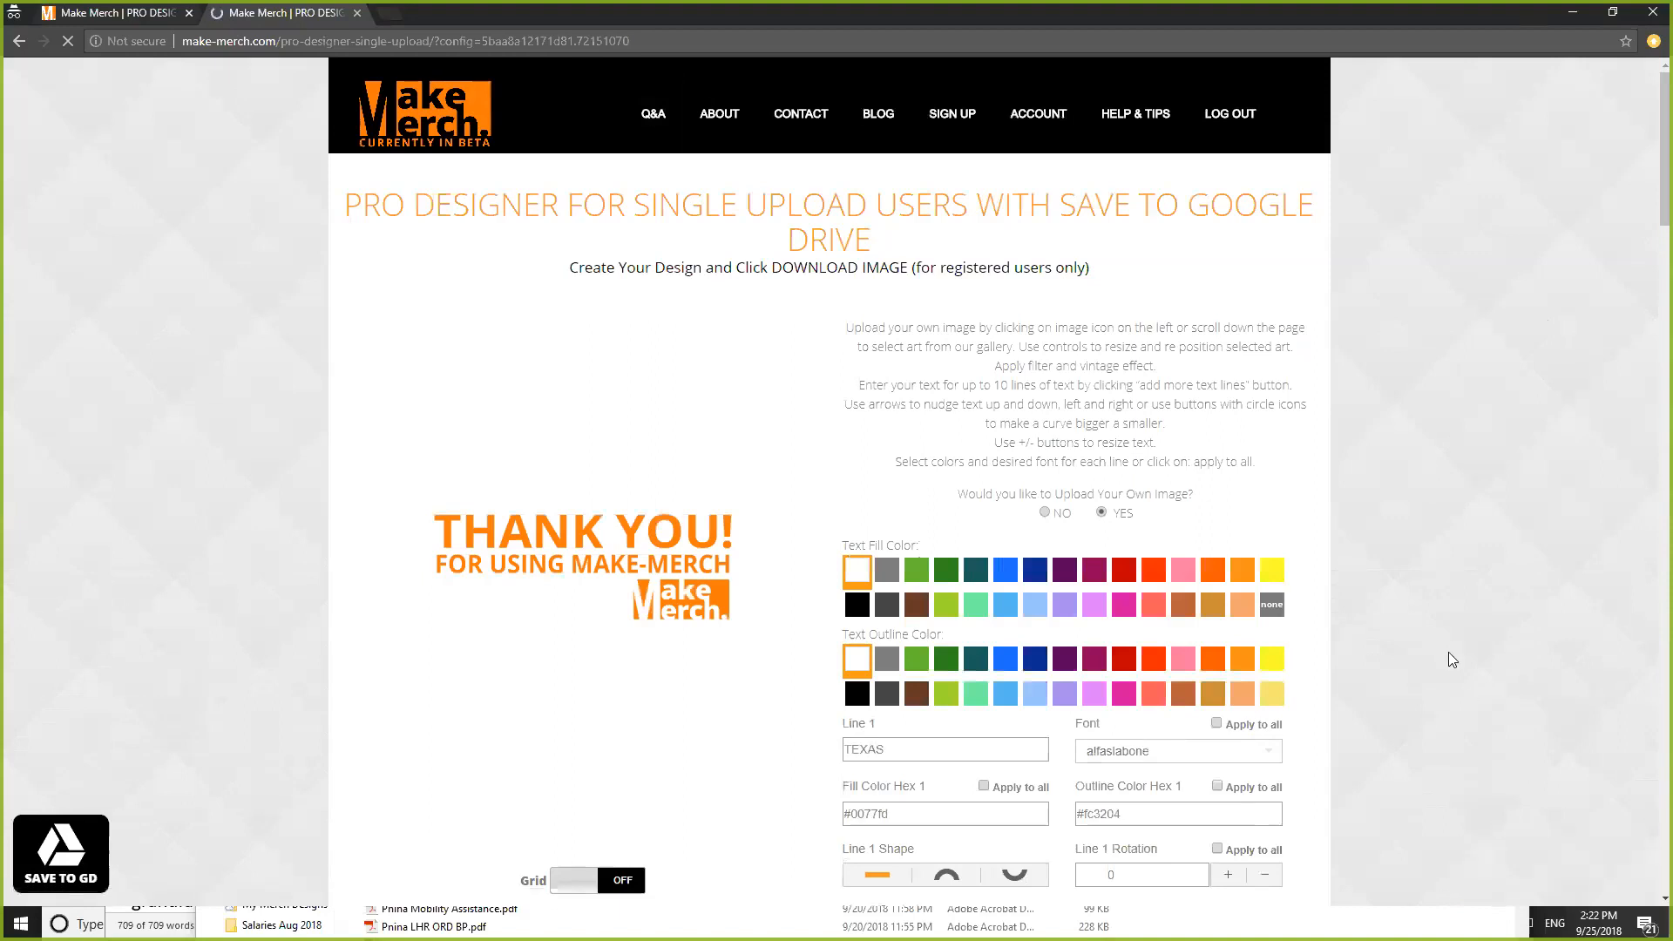
scroll(1407, 575, down, 8)
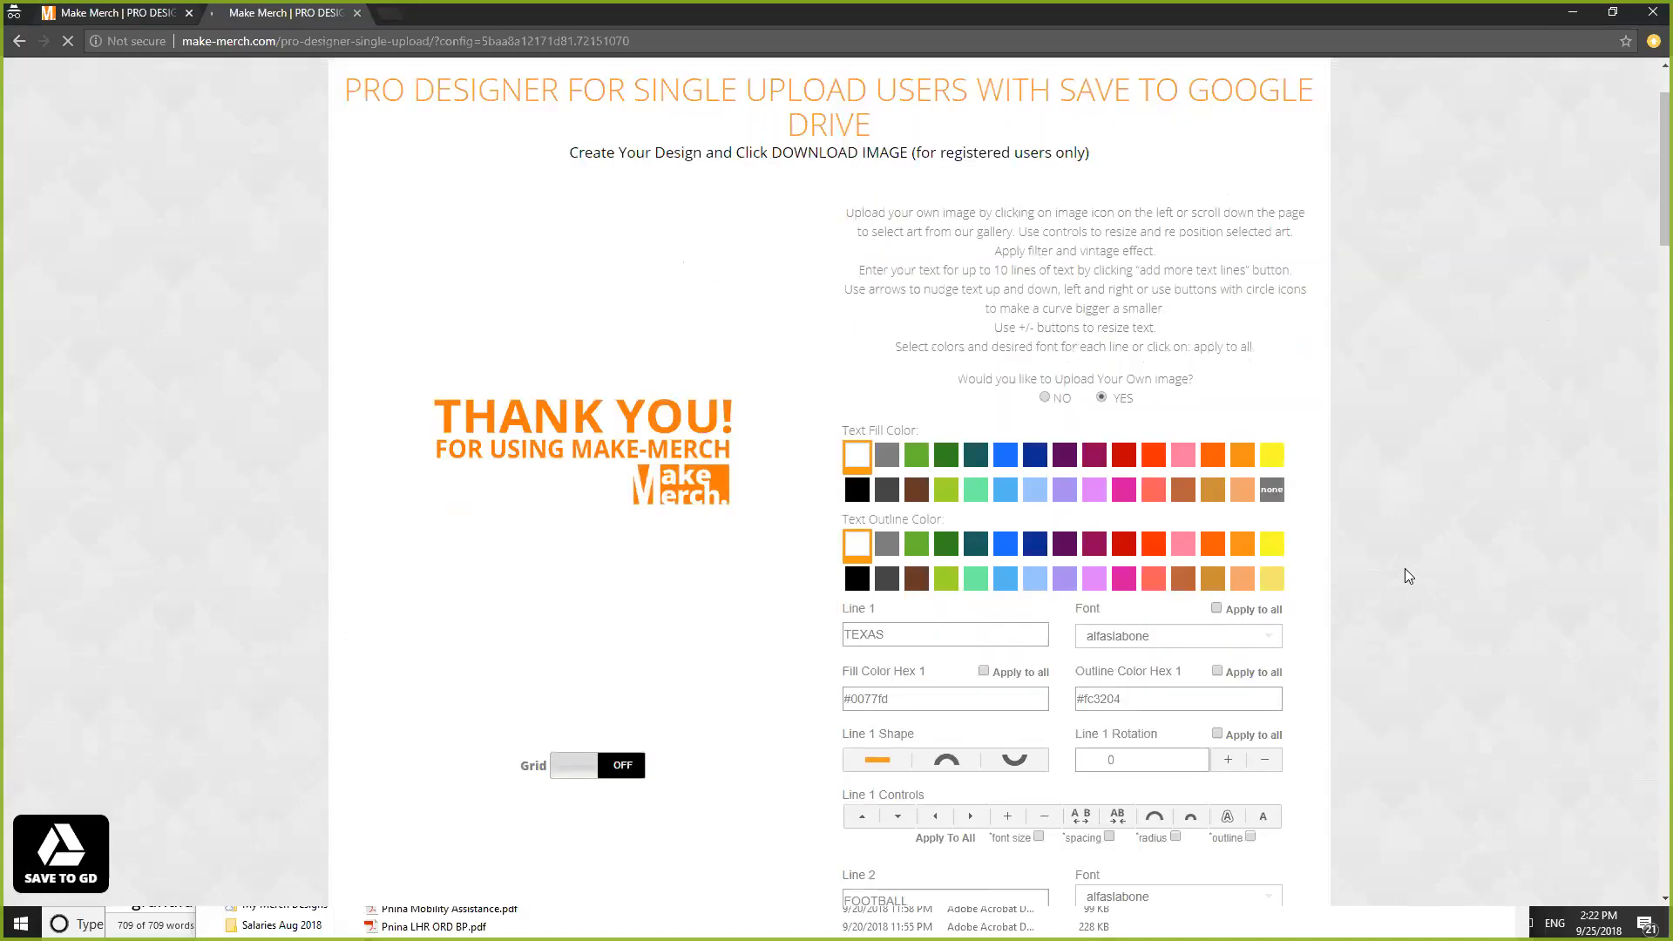
scroll(1406, 575, up, 3)
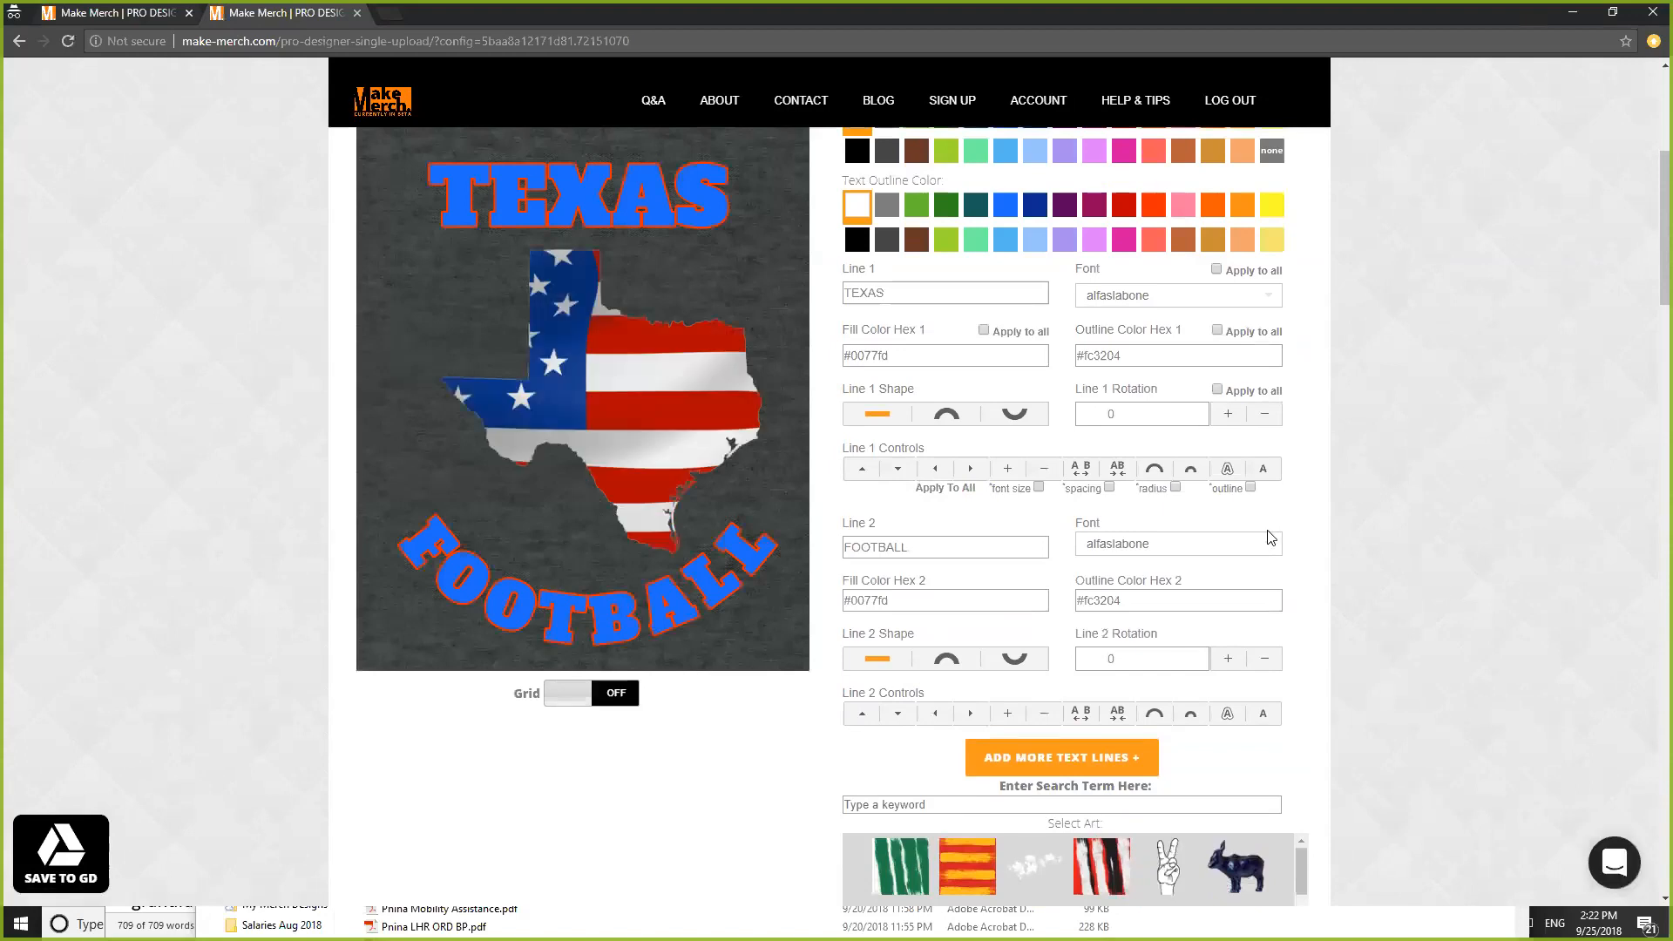
scroll(1425, 576, down, 2)
scroll(1425, 577, up, 1)
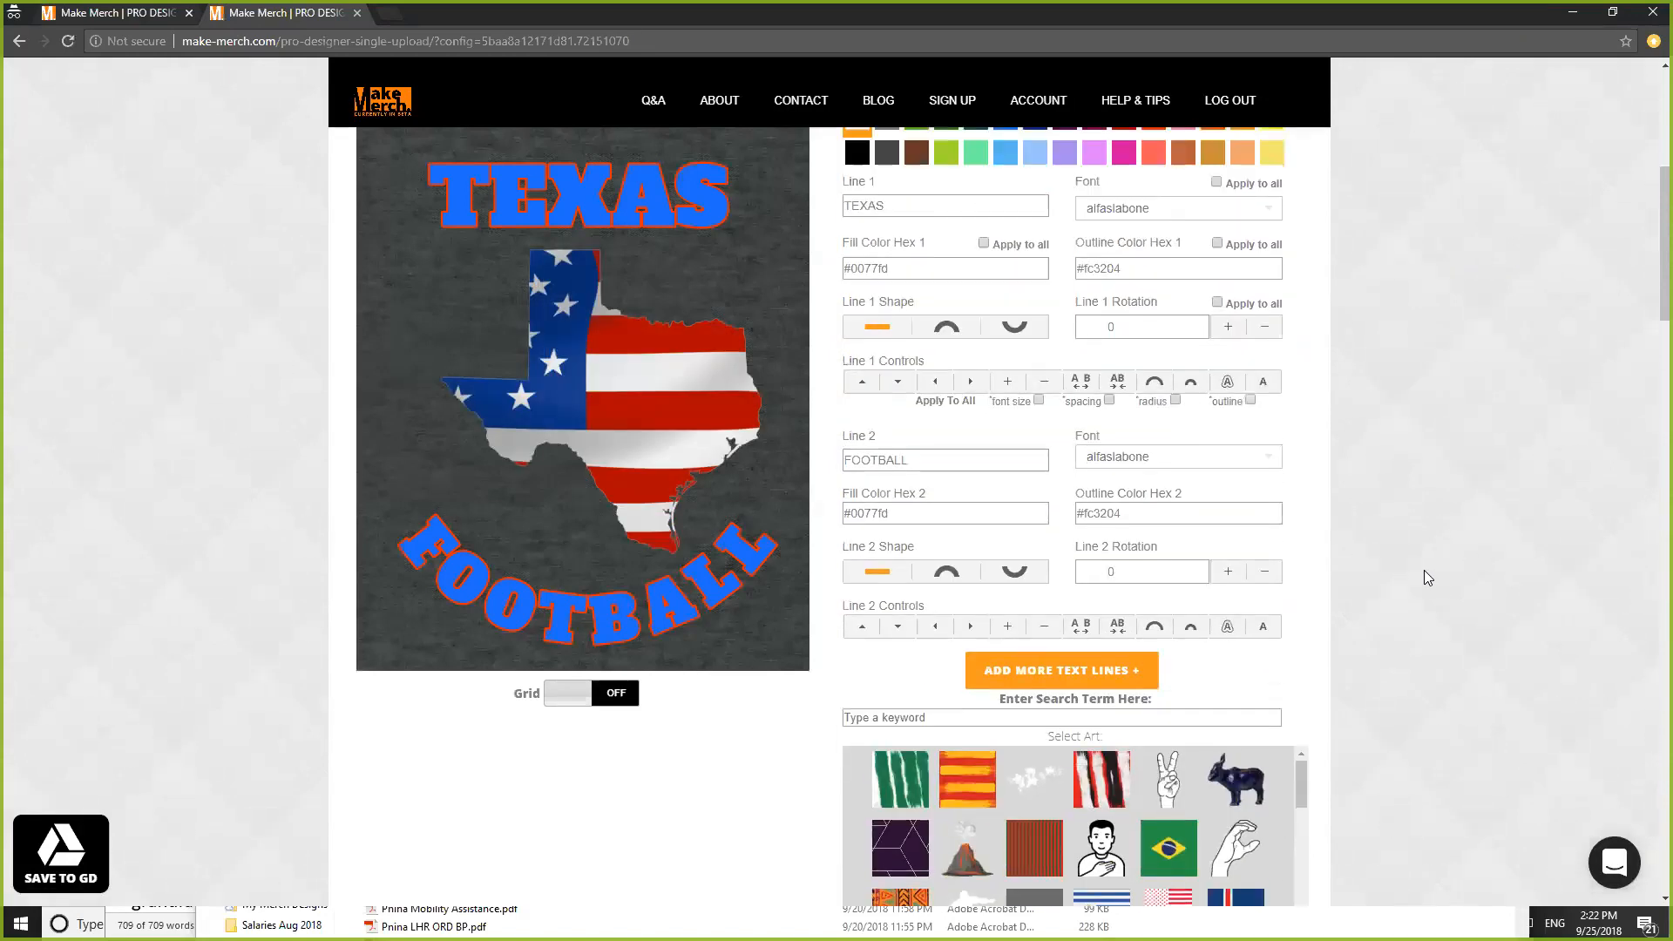
- Replace the top line's TEXAS text with CALIFORNIA and start reducing its font size
double_click(889, 206)
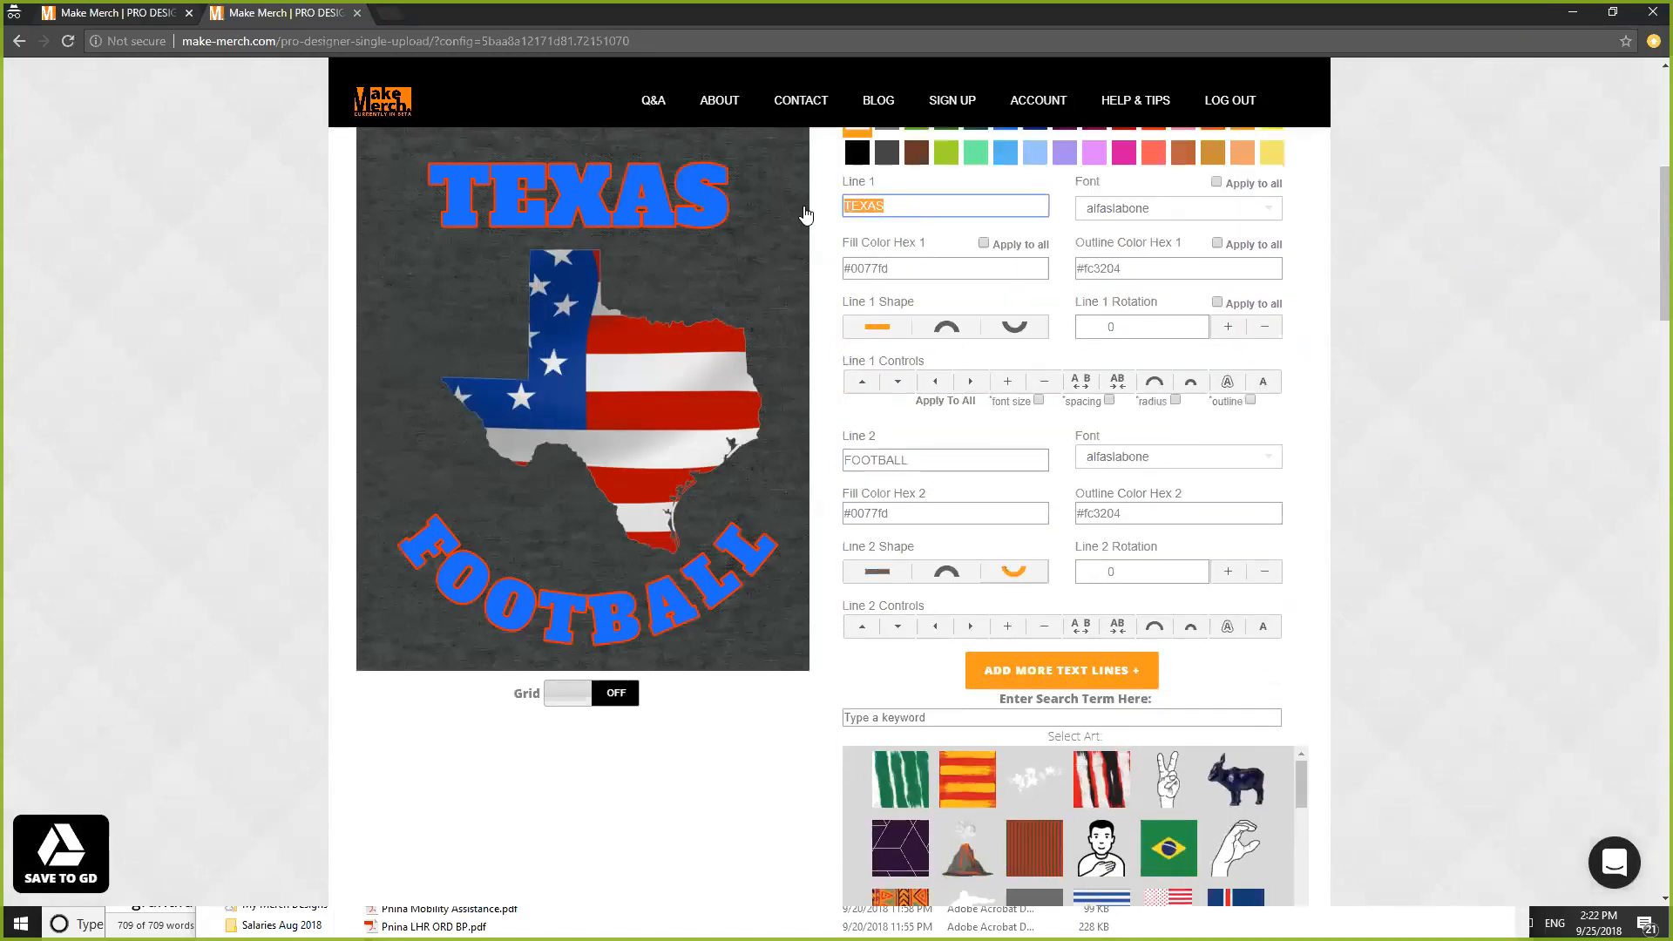
text(CAL)
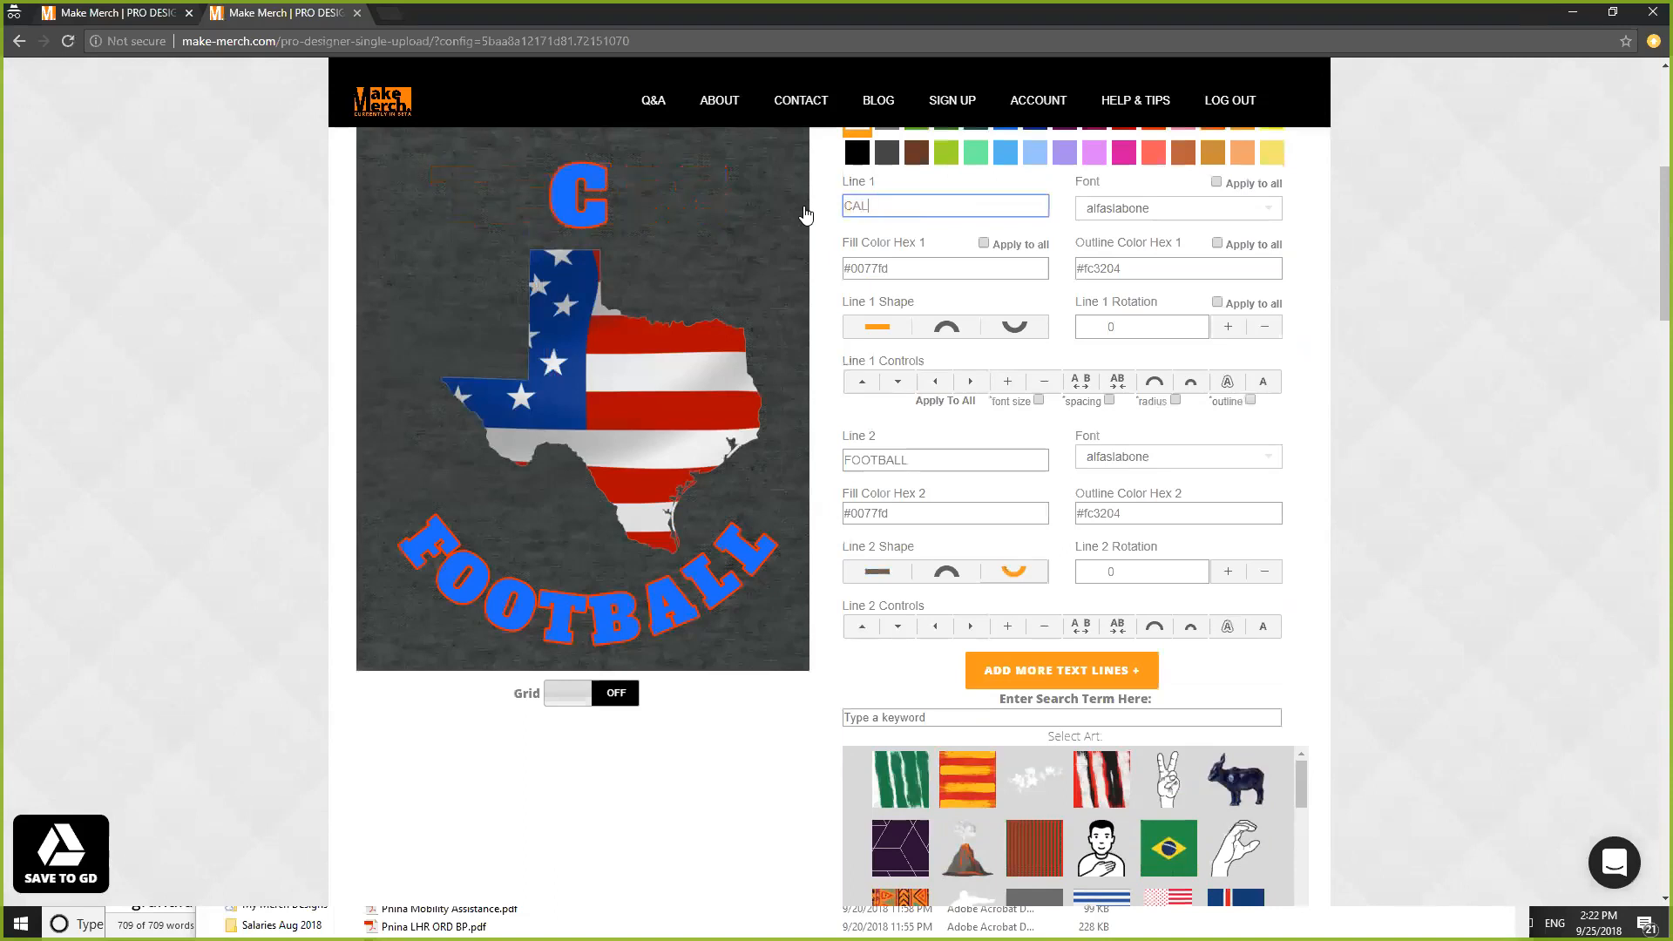
text(IFORNIA)
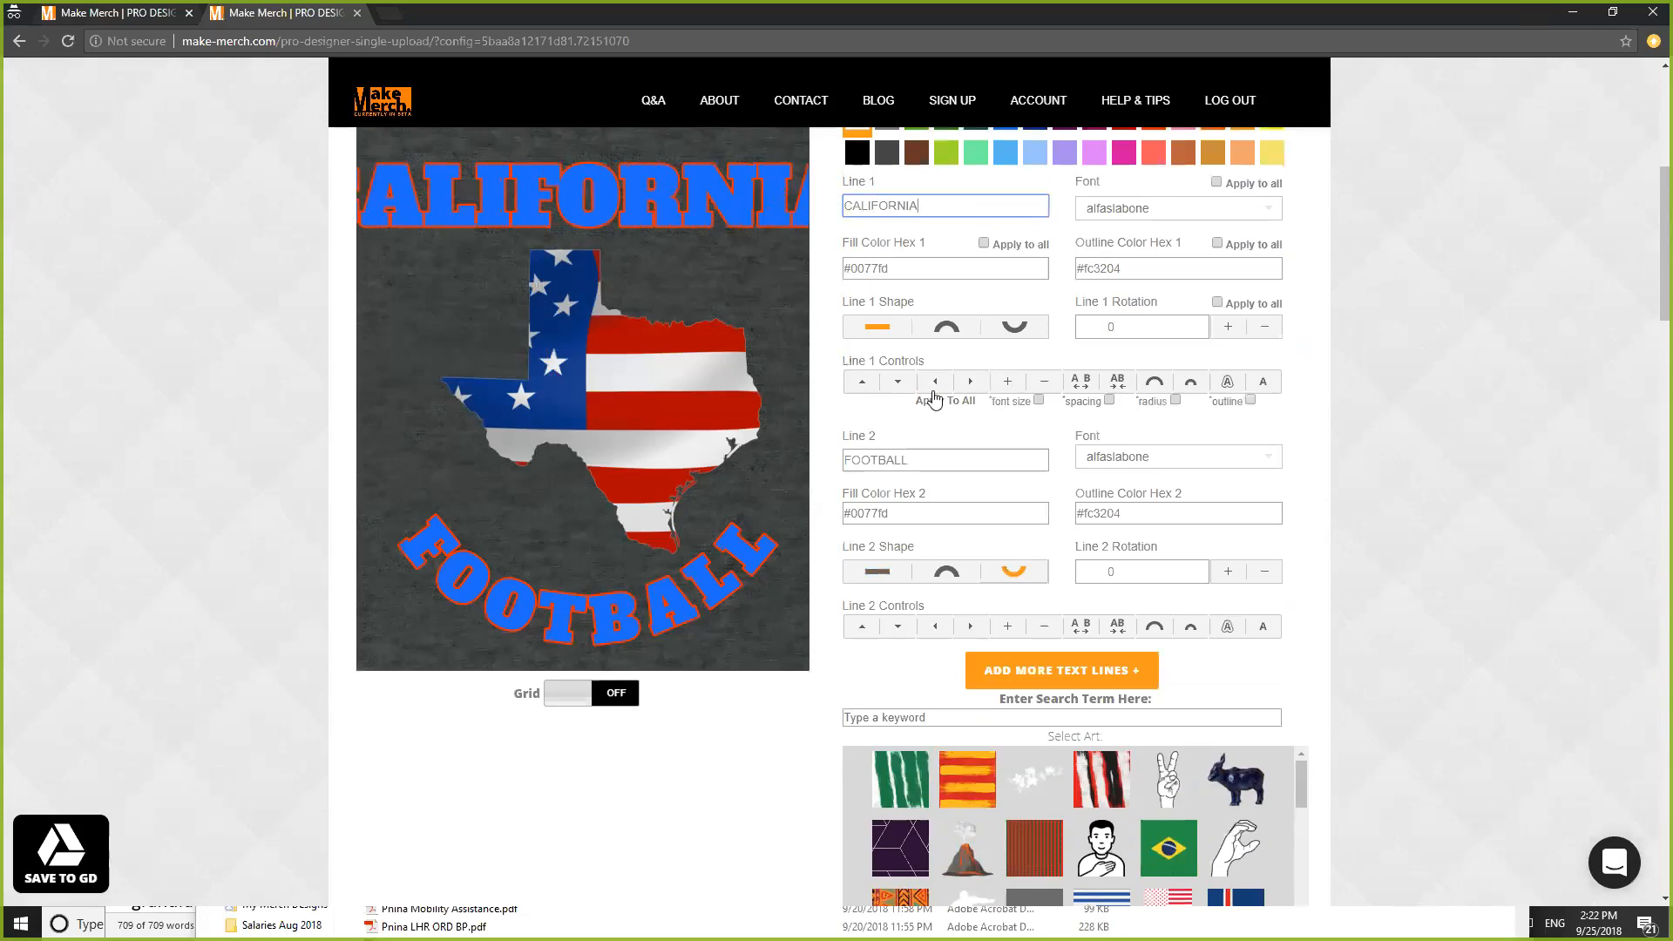
click(1039, 388)
click(1045, 385)
- Shrink CALIFORNIA further until it fits across the shirt, then nudge it slightly right
click(1046, 386)
click(1048, 388)
click(1048, 388)
click(1047, 388)
click(1047, 388)
click(1047, 388)
click(1047, 388)
click(1048, 387)
click(1048, 388)
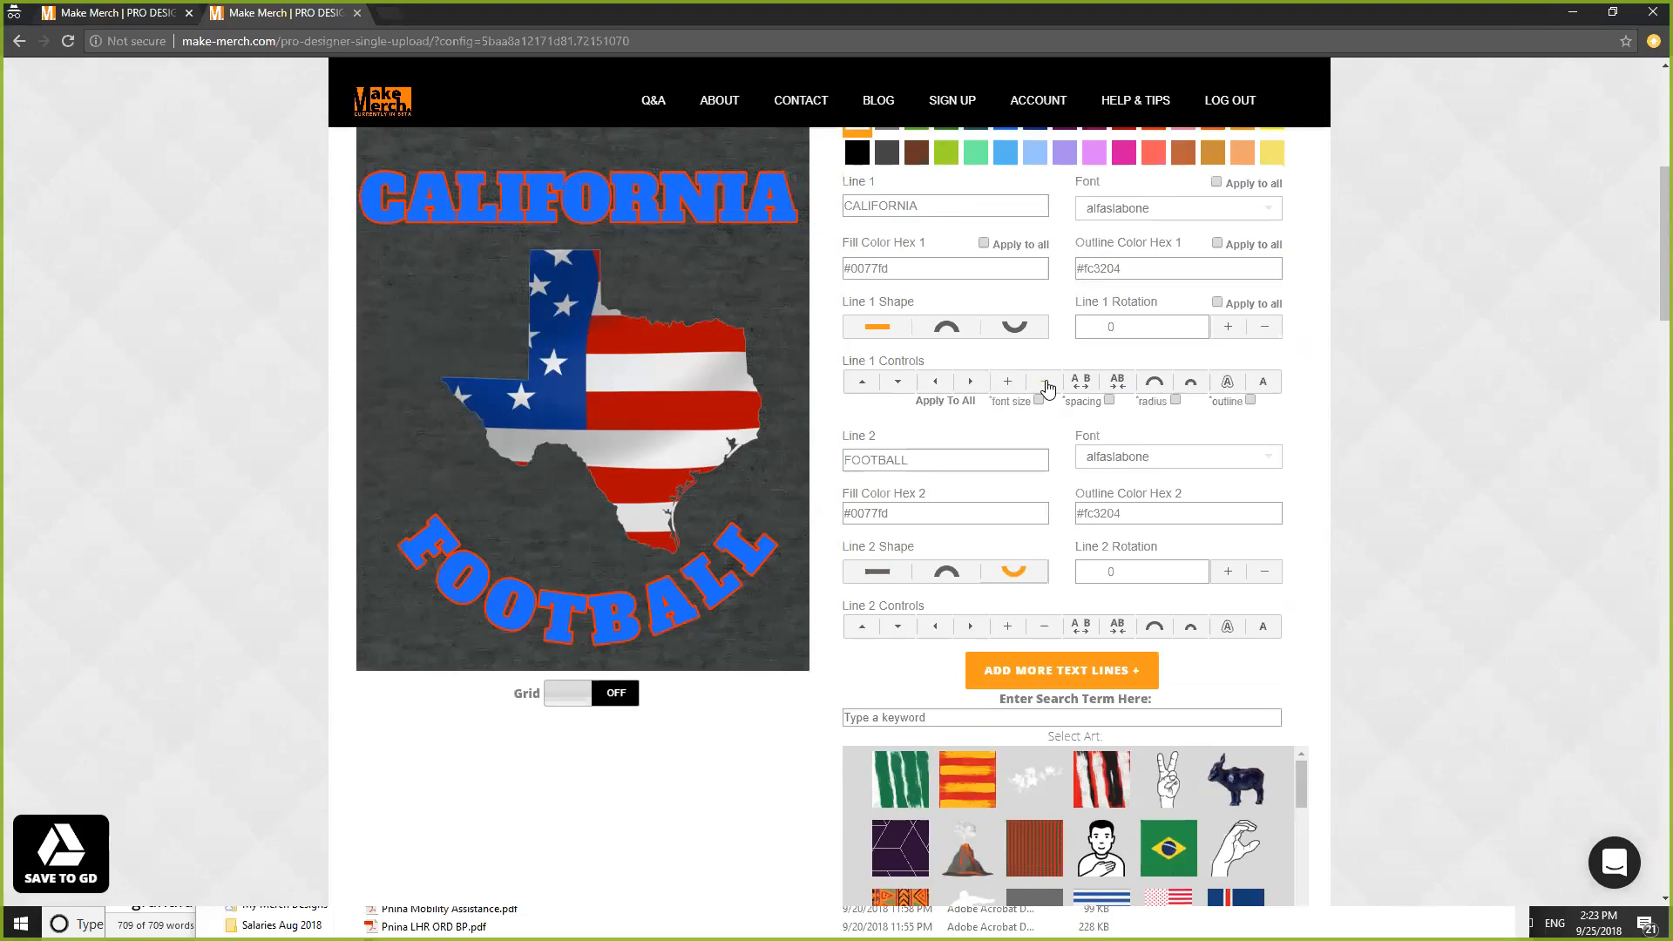
click(972, 384)
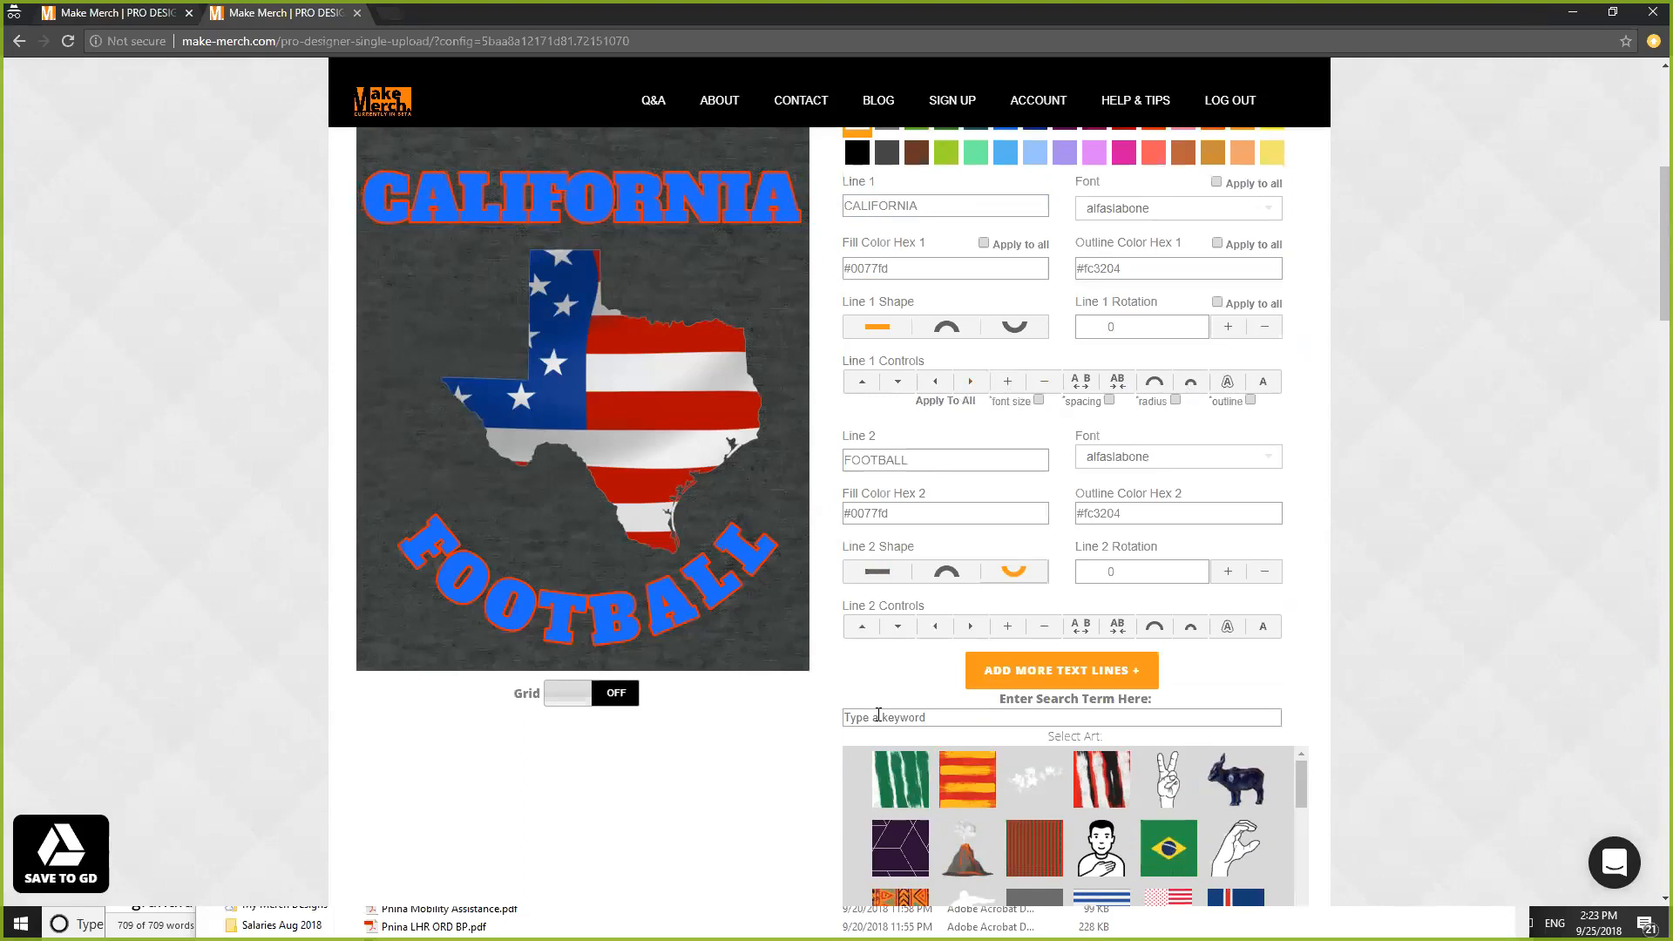
- Search the art gallery for 'califor' and bring the Select Art results into view
click(925, 715)
text(calif)
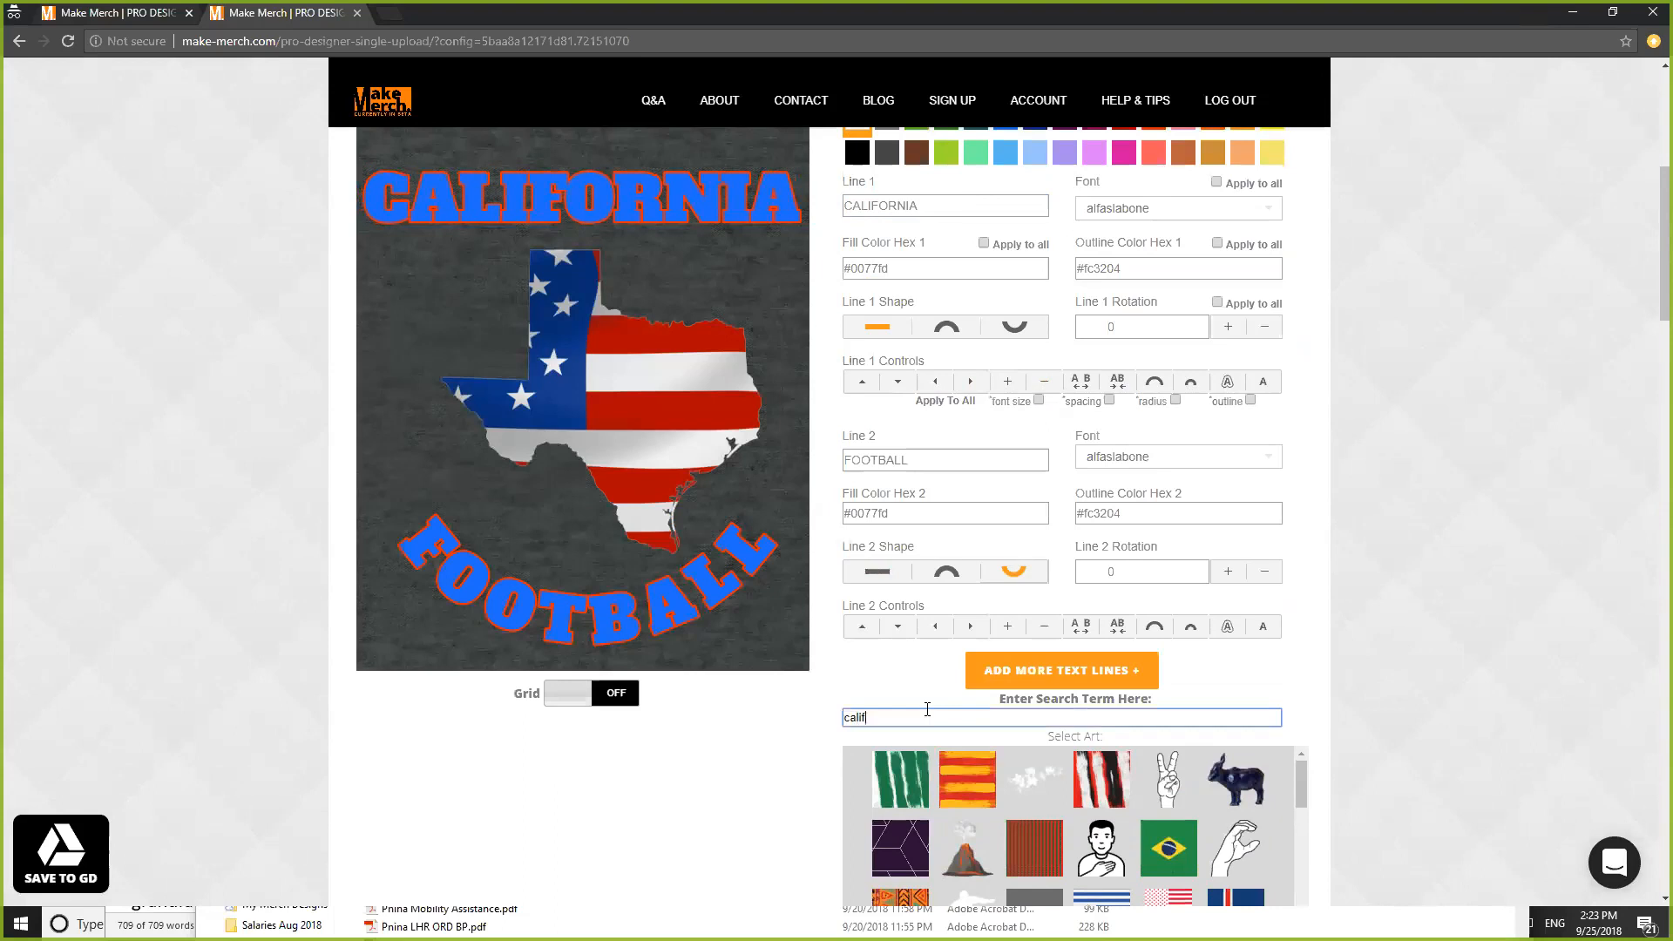
text(ornia)
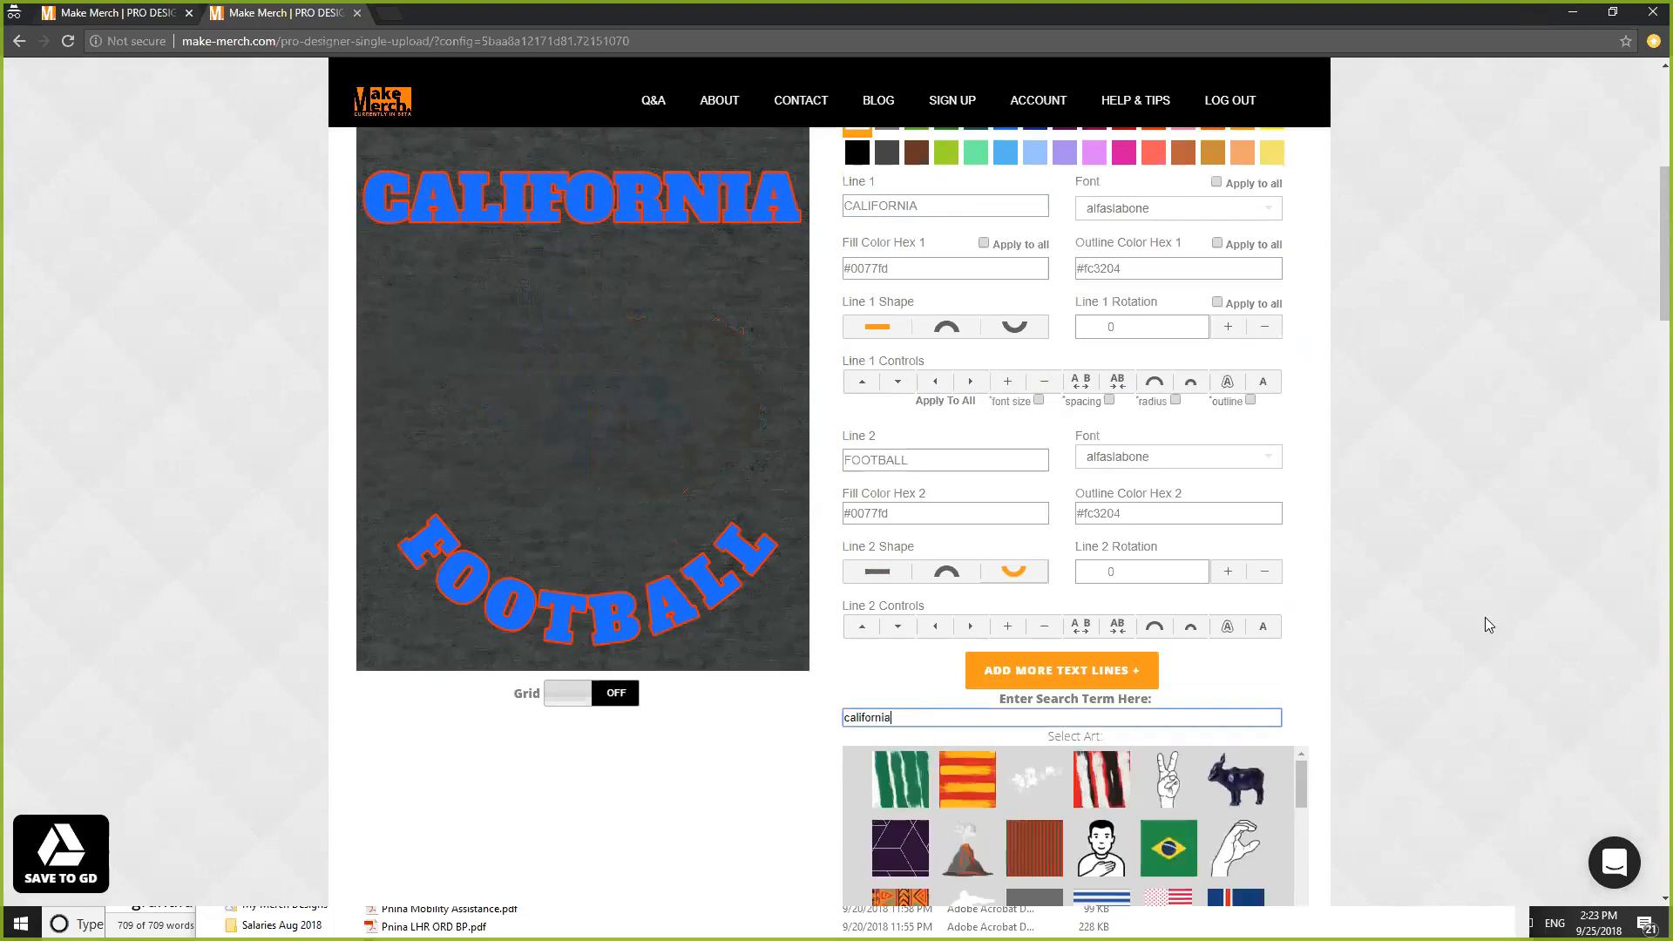
scroll(1480, 604, down, 4)
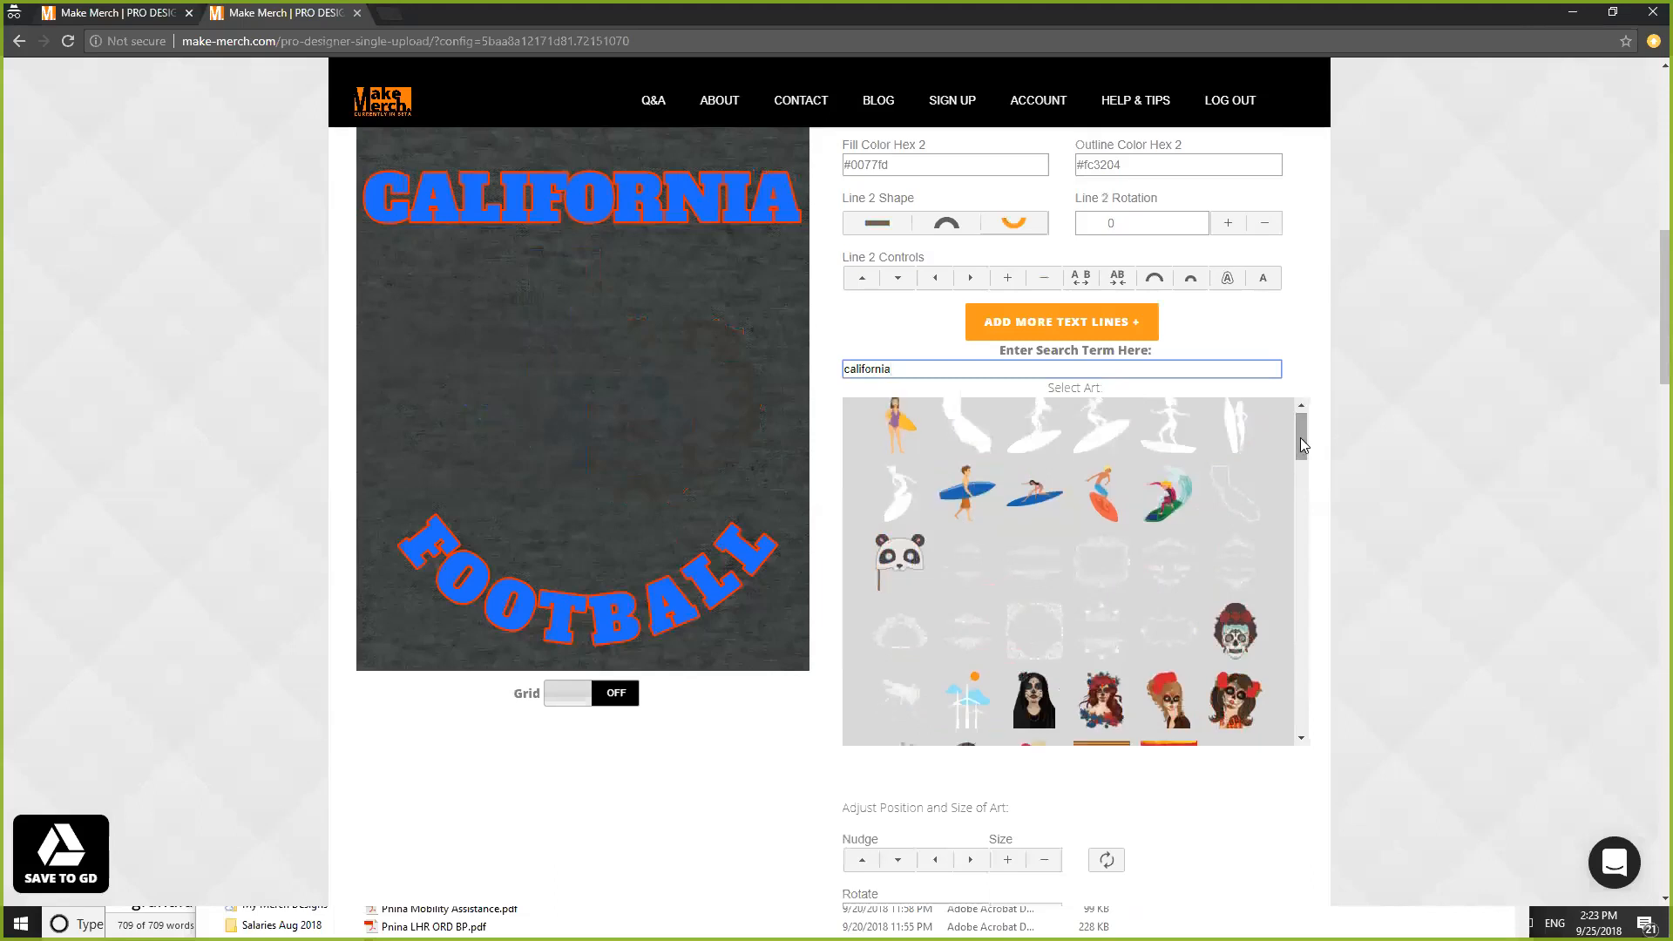
drag(1300, 437, 1298, 420)
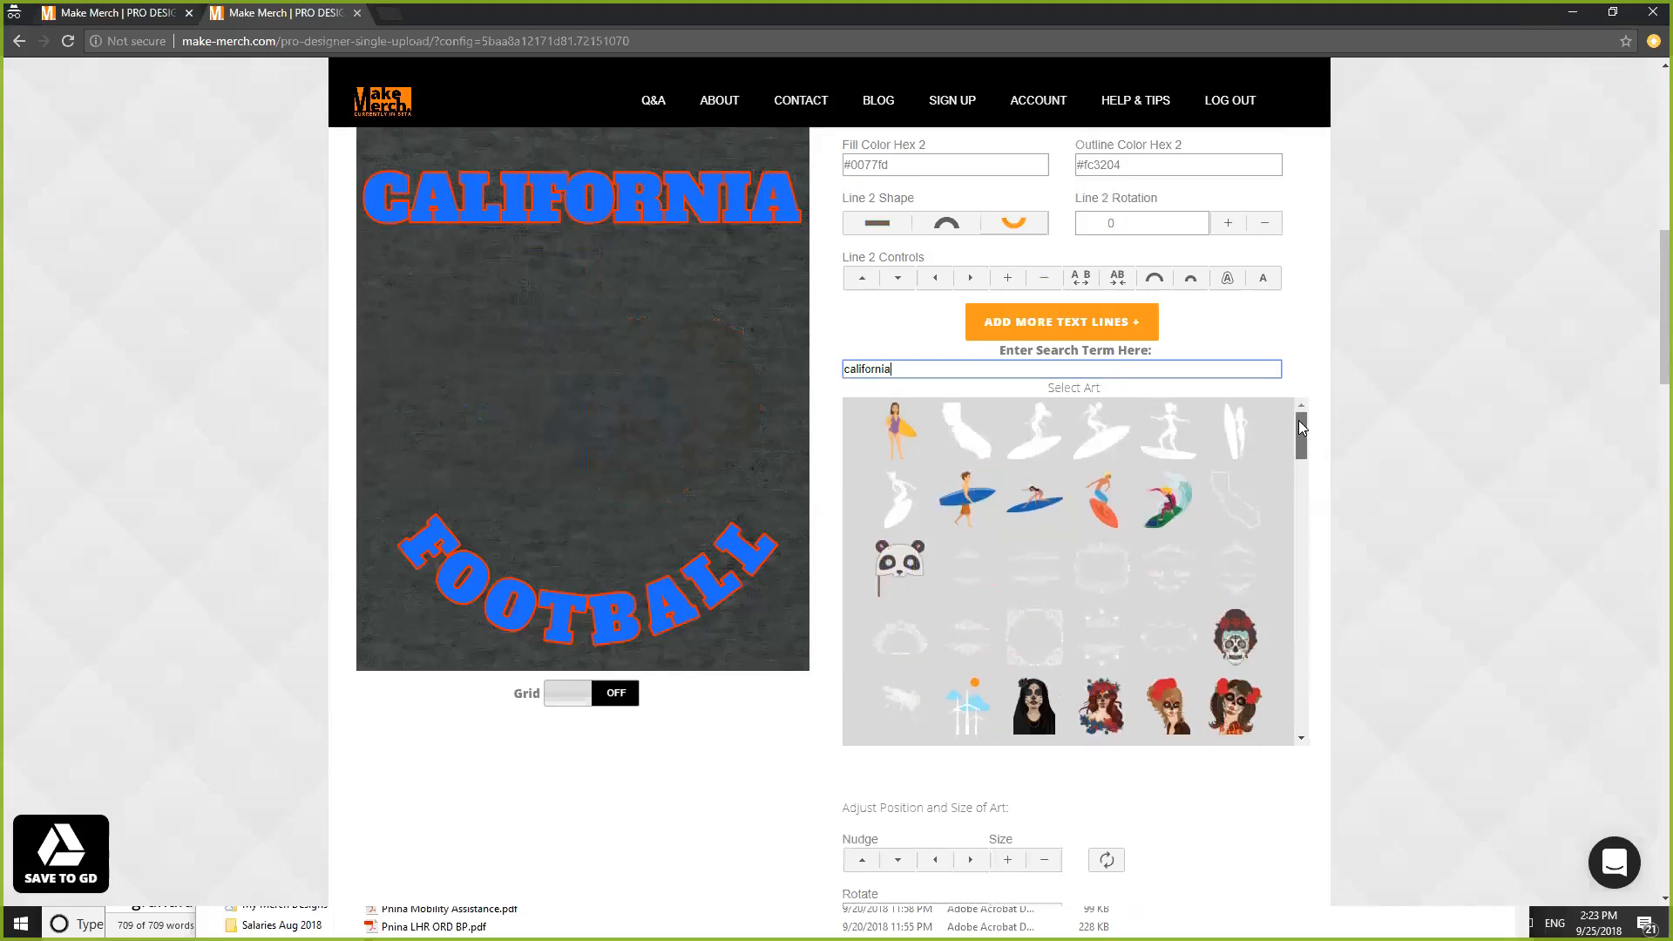
- Place the California state art on the shirt and fine-tune its size with Size -/+
click(965, 444)
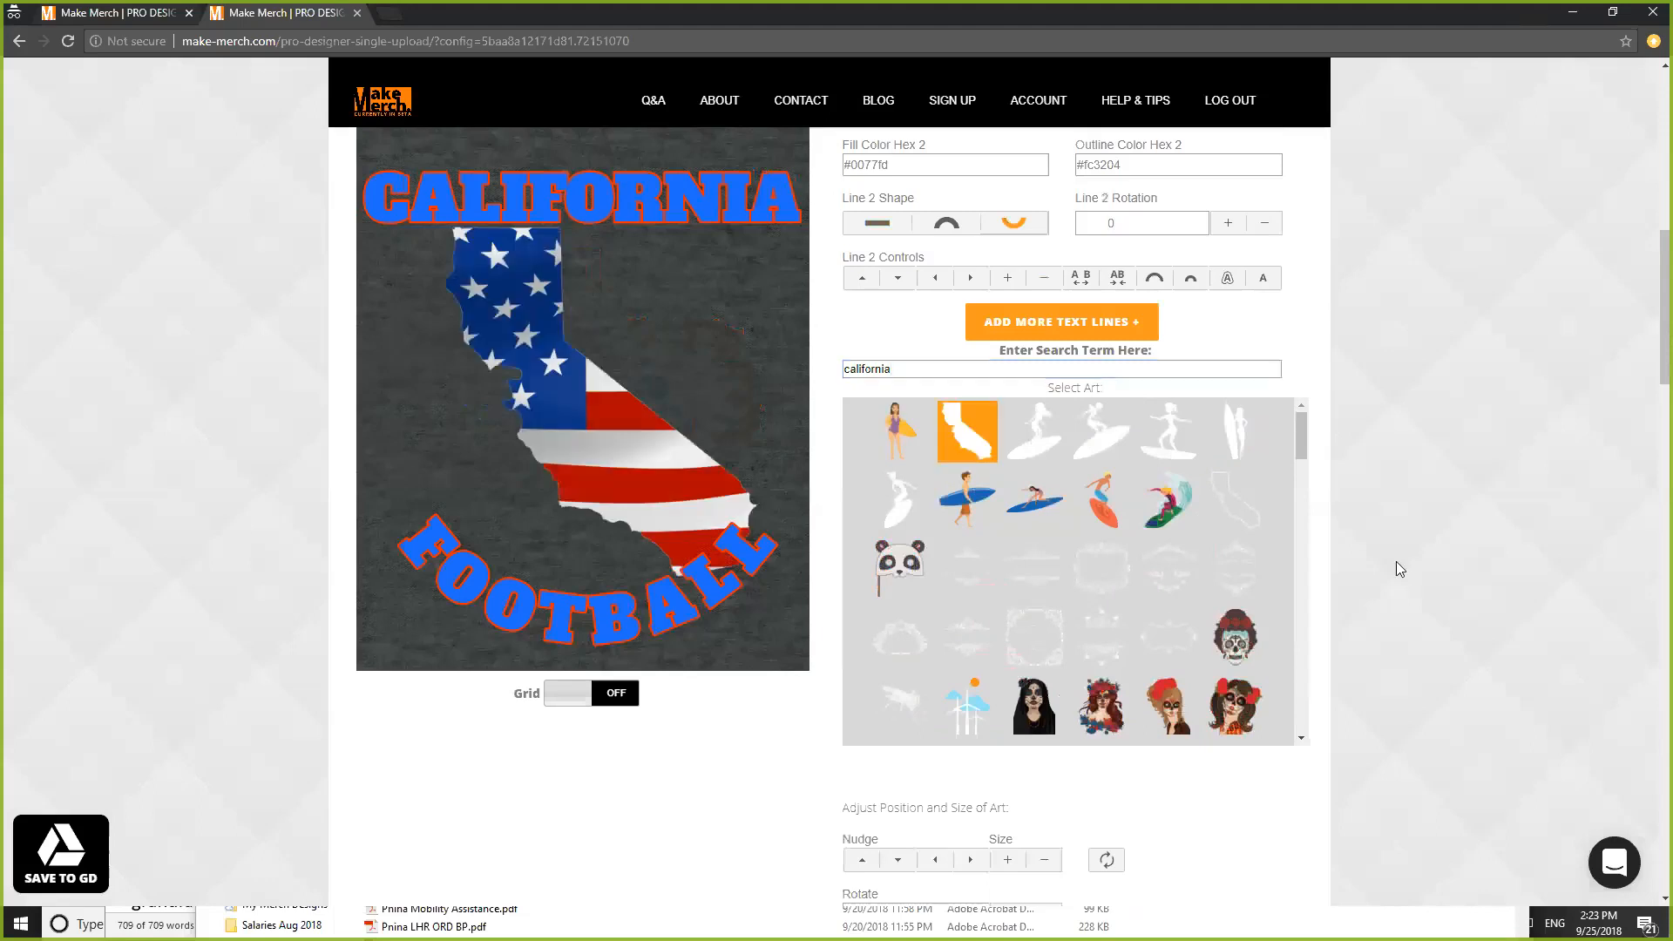
scroll(1542, 567, down, 1)
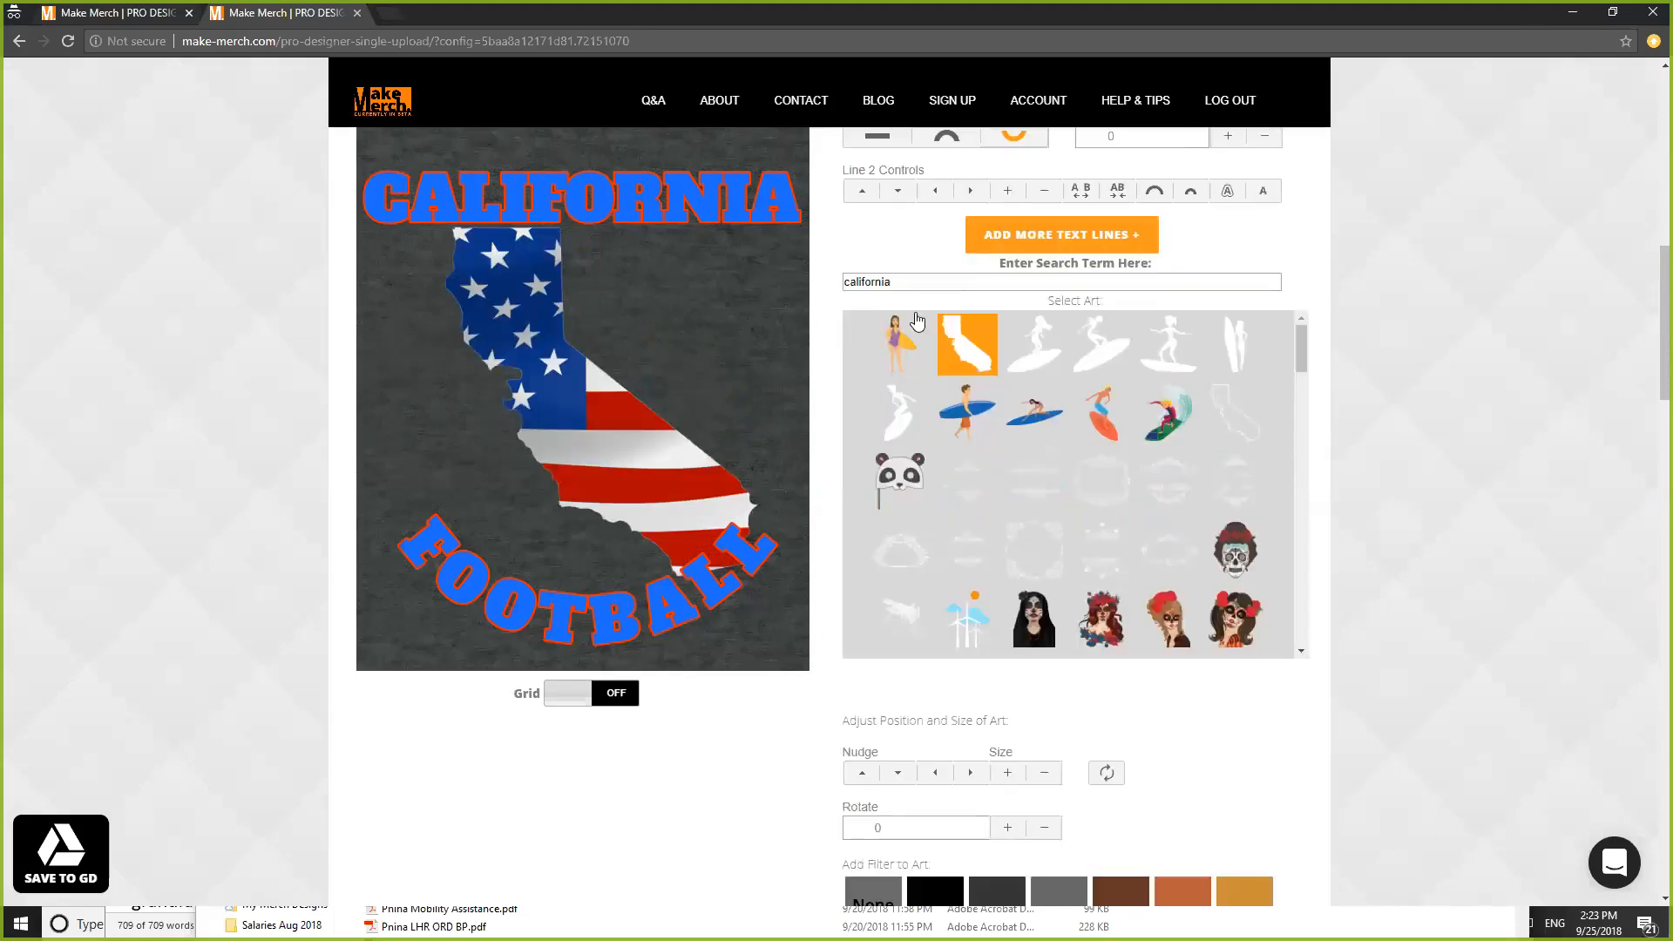
click(1047, 774)
click(1046, 773)
click(1046, 774)
click(1046, 774)
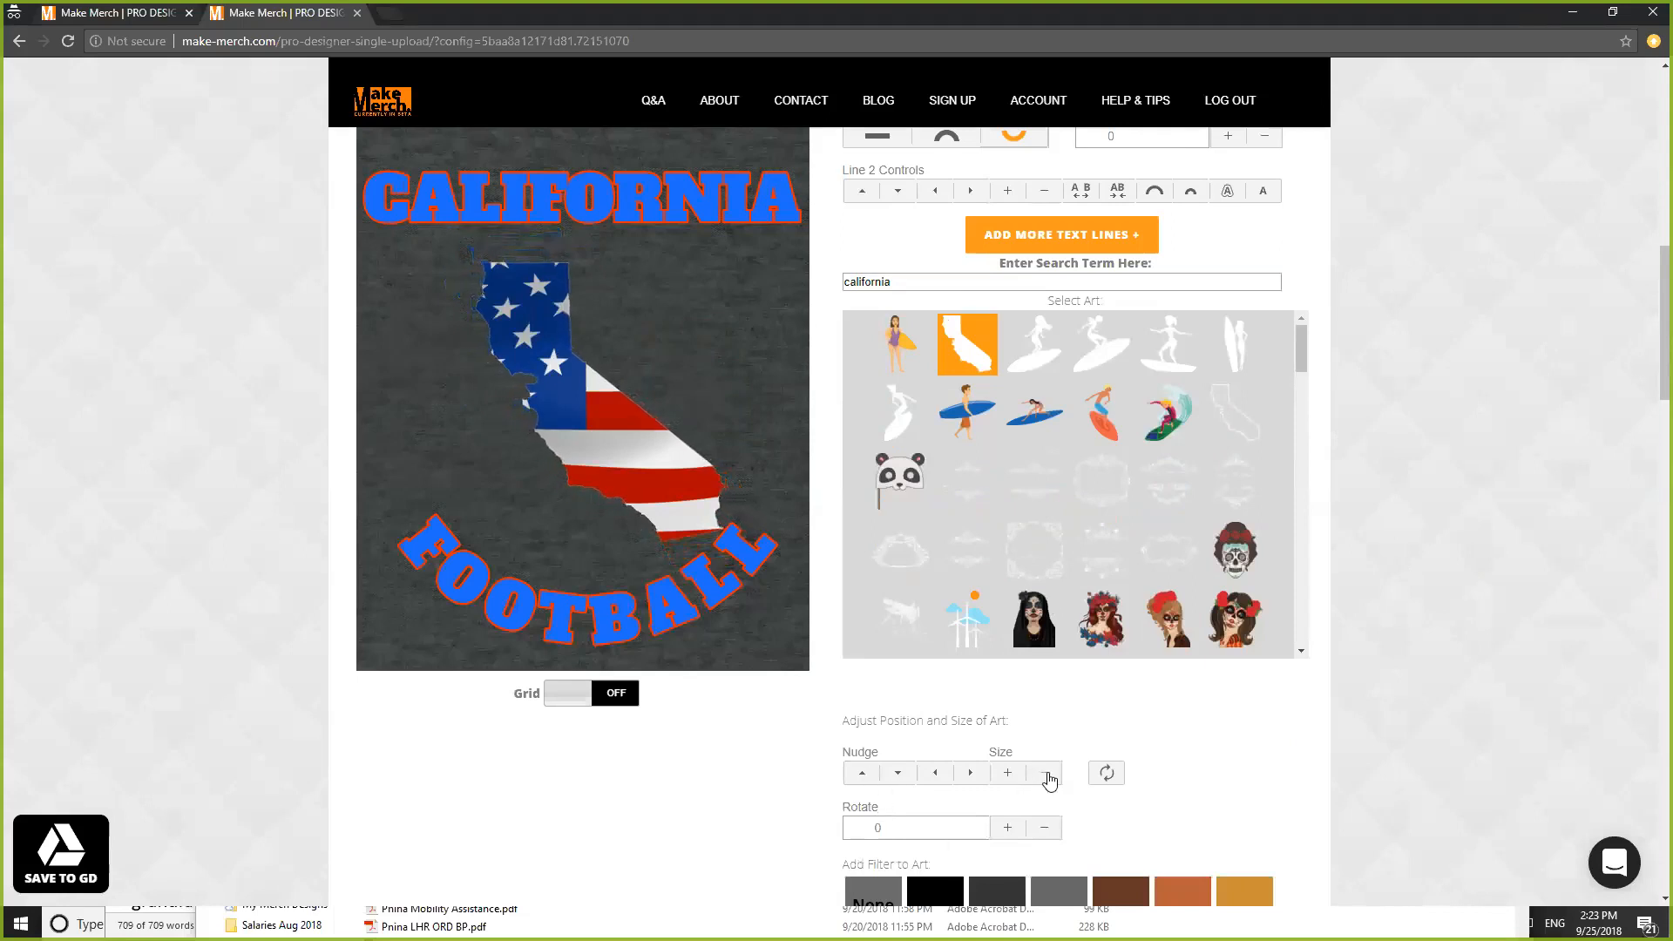
click(1008, 774)
click(1008, 775)
click(1008, 775)
click(1008, 775)
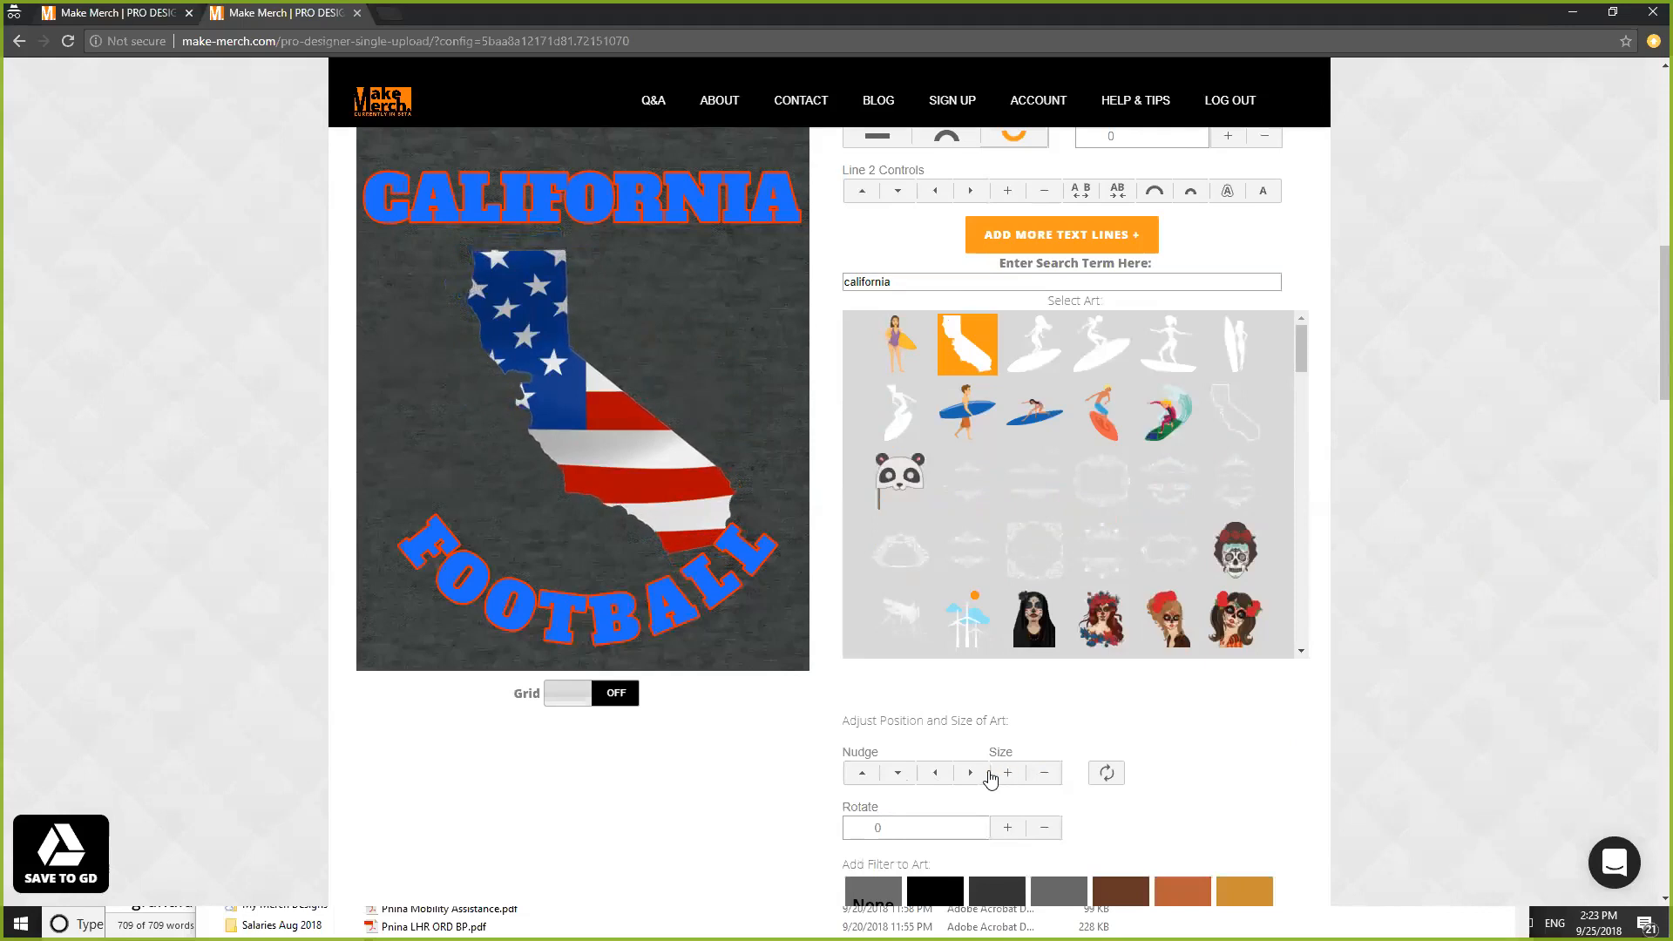
- Nudge the California art left and check its centring with the grid on, then off
click(935, 775)
click(935, 775)
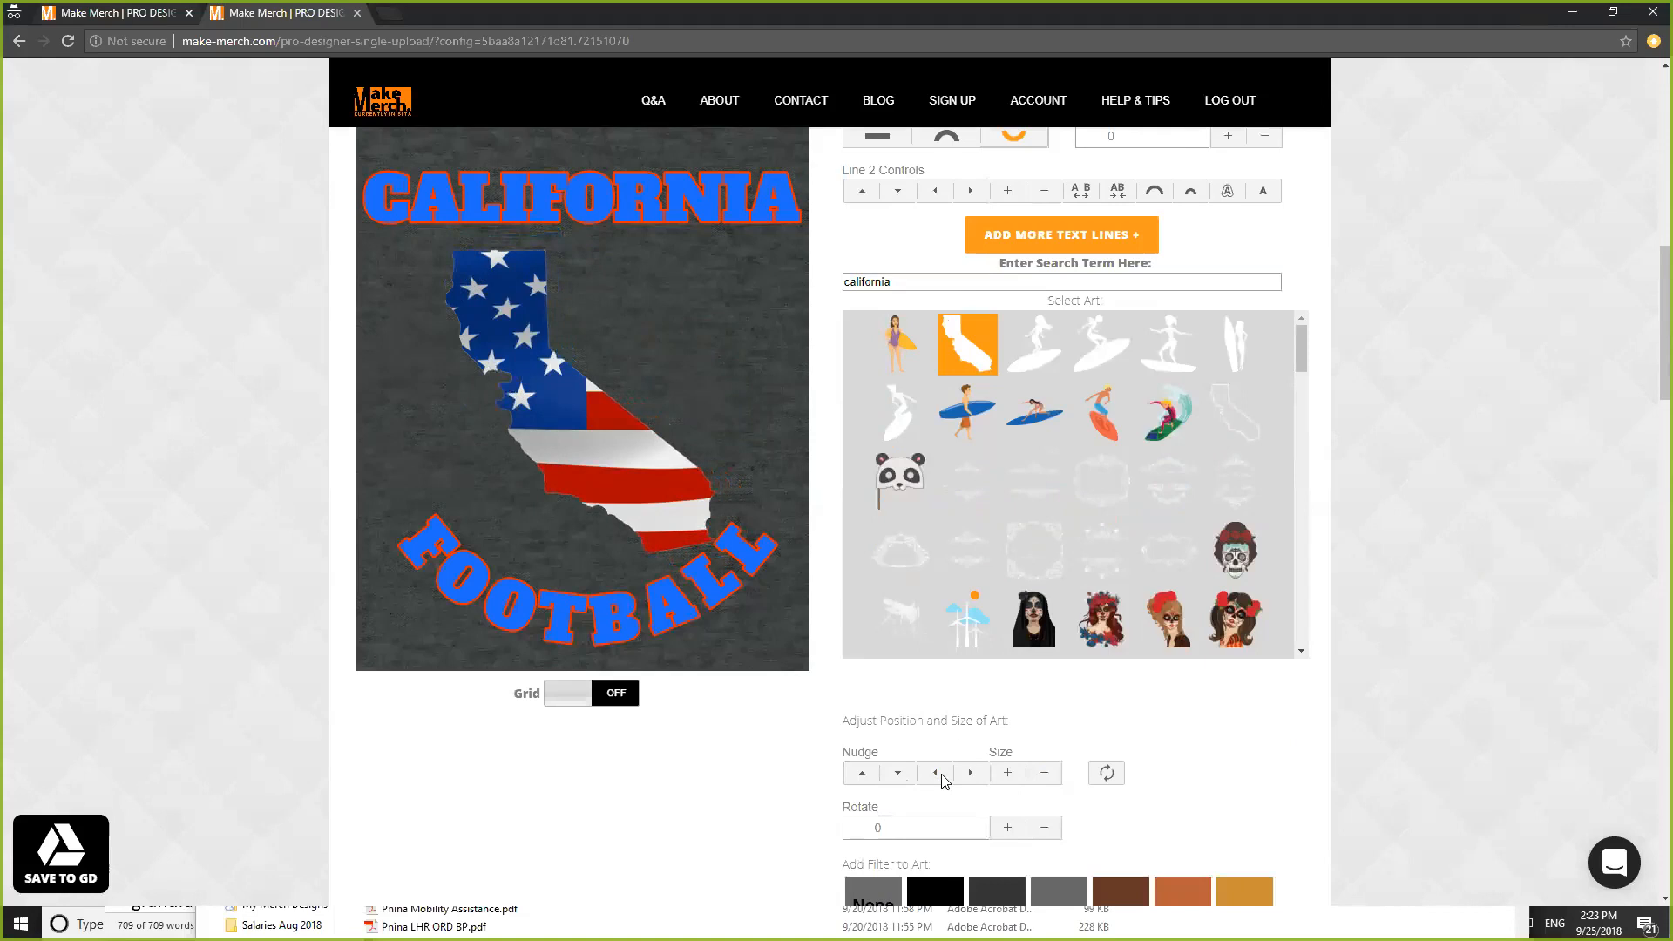
click(618, 694)
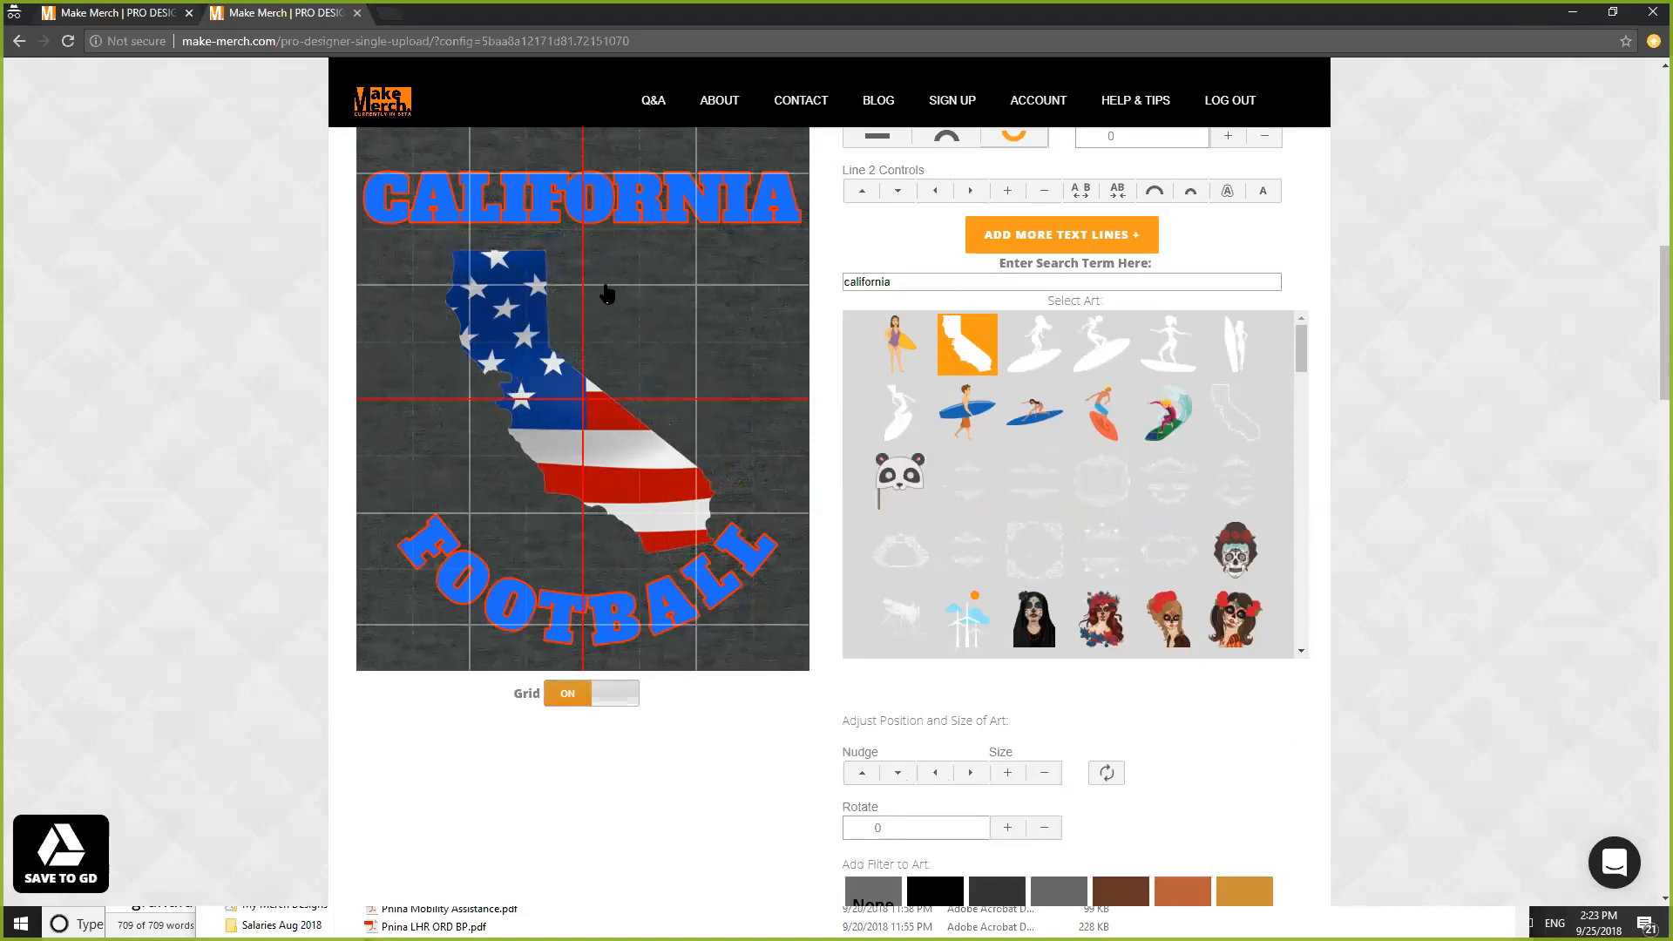
click(618, 700)
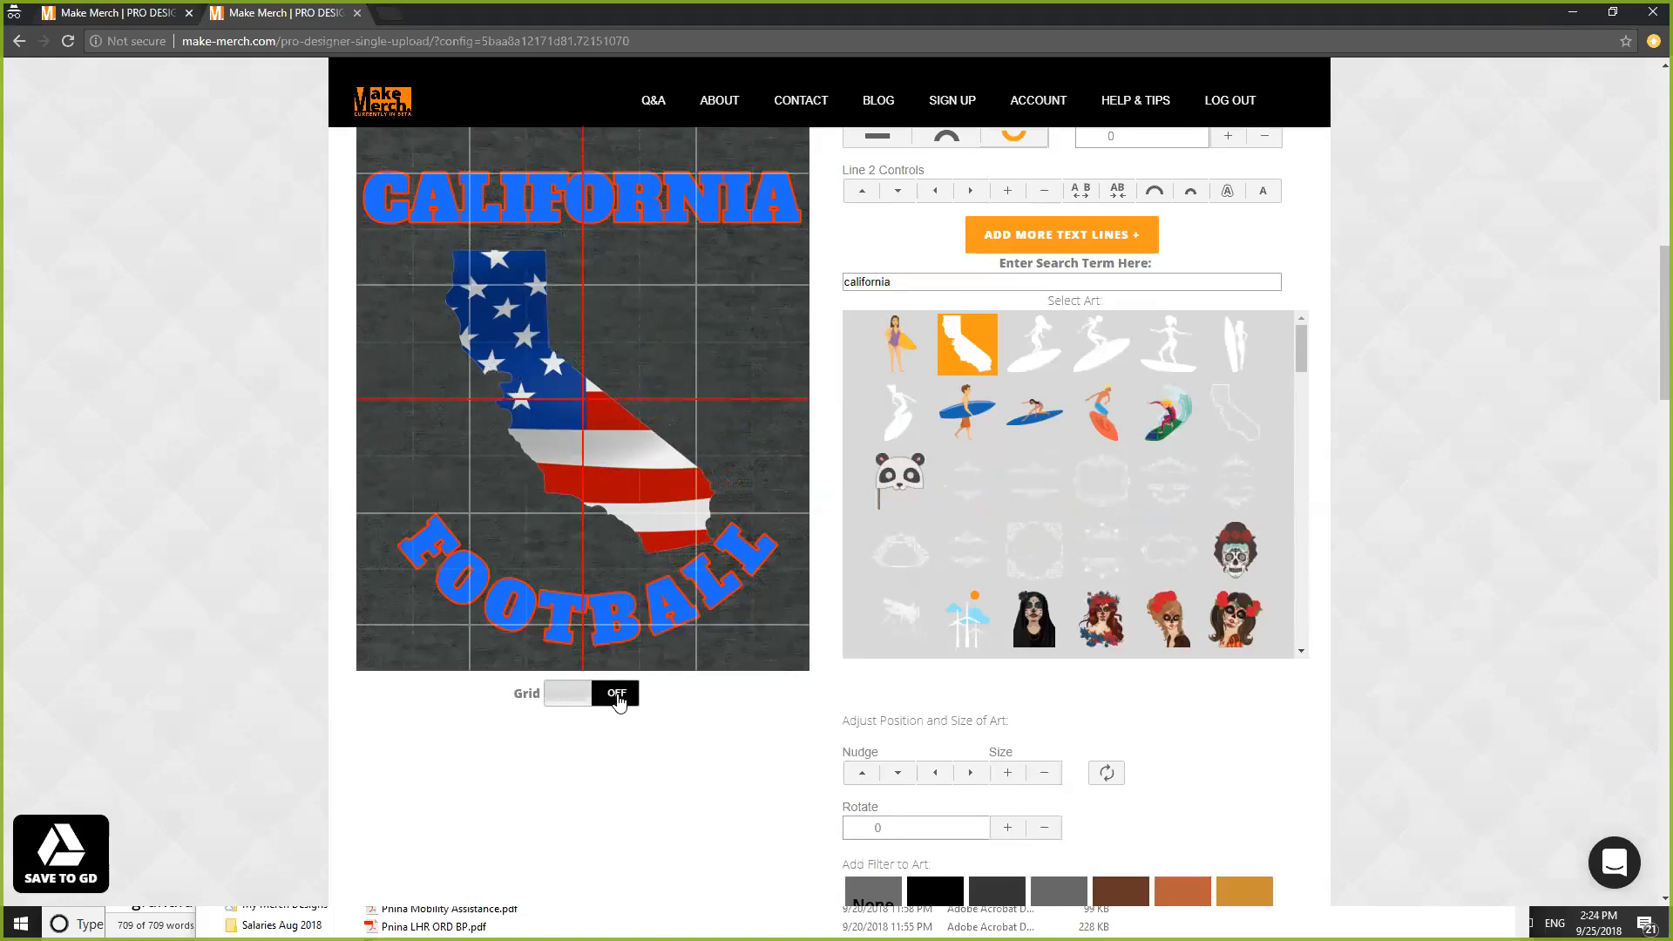
scroll(1448, 682, down, 1)
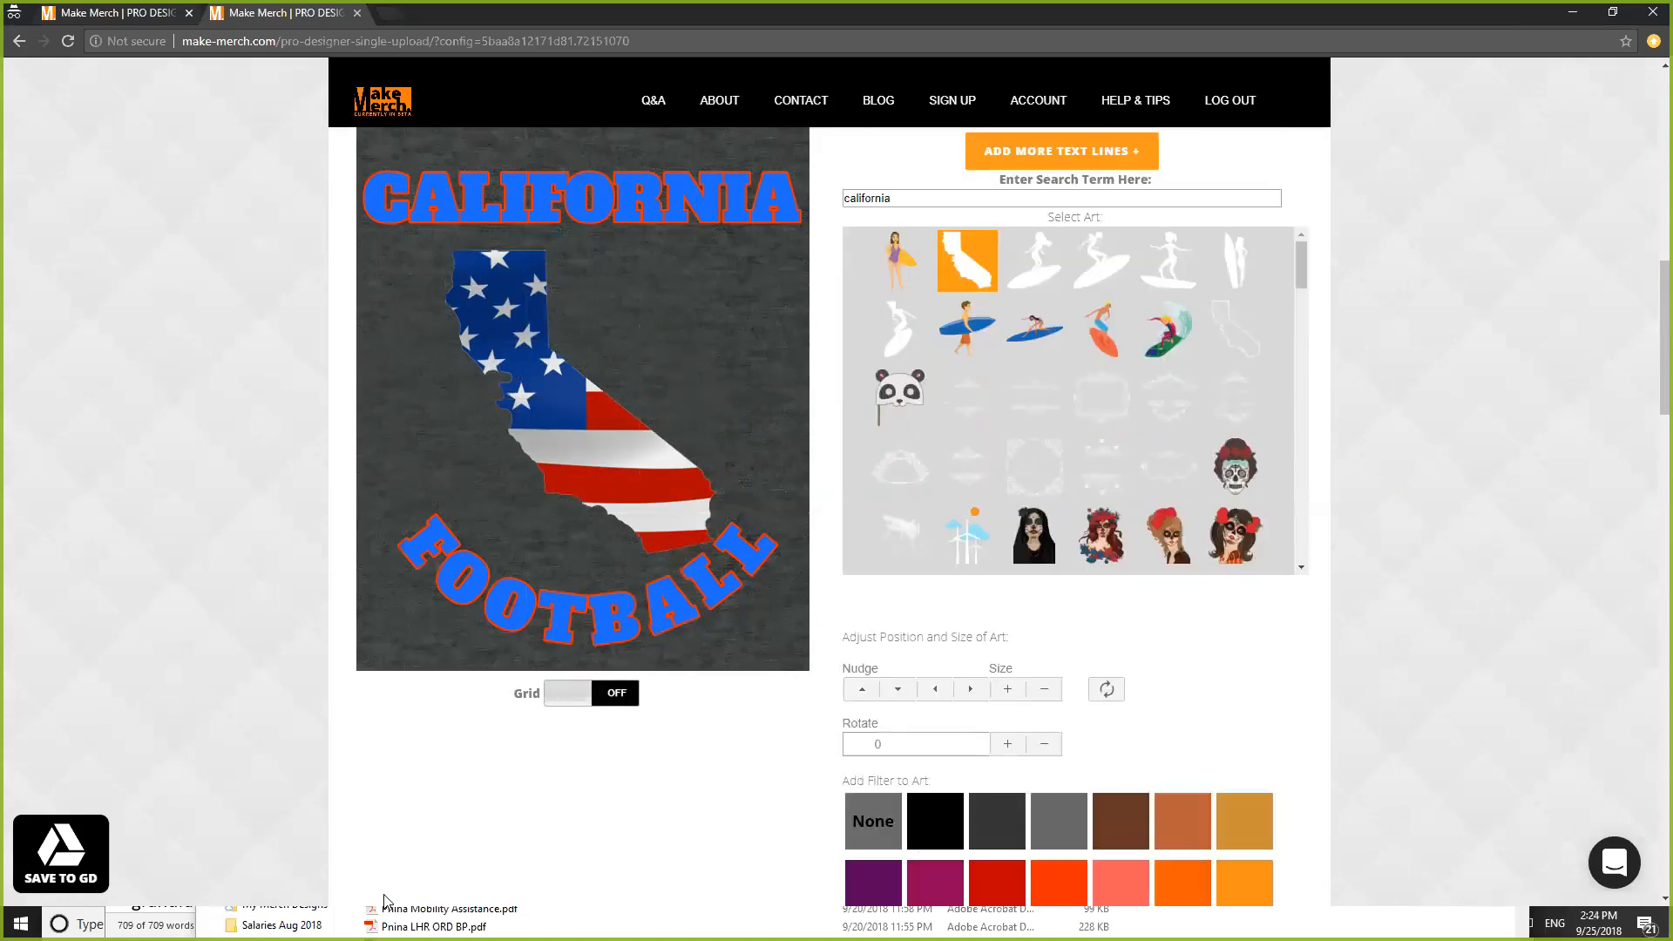
- Save the design as CALIFORNIA FOOTBALL to the Demo Designs Drive folder and switch to Drive
click(76, 843)
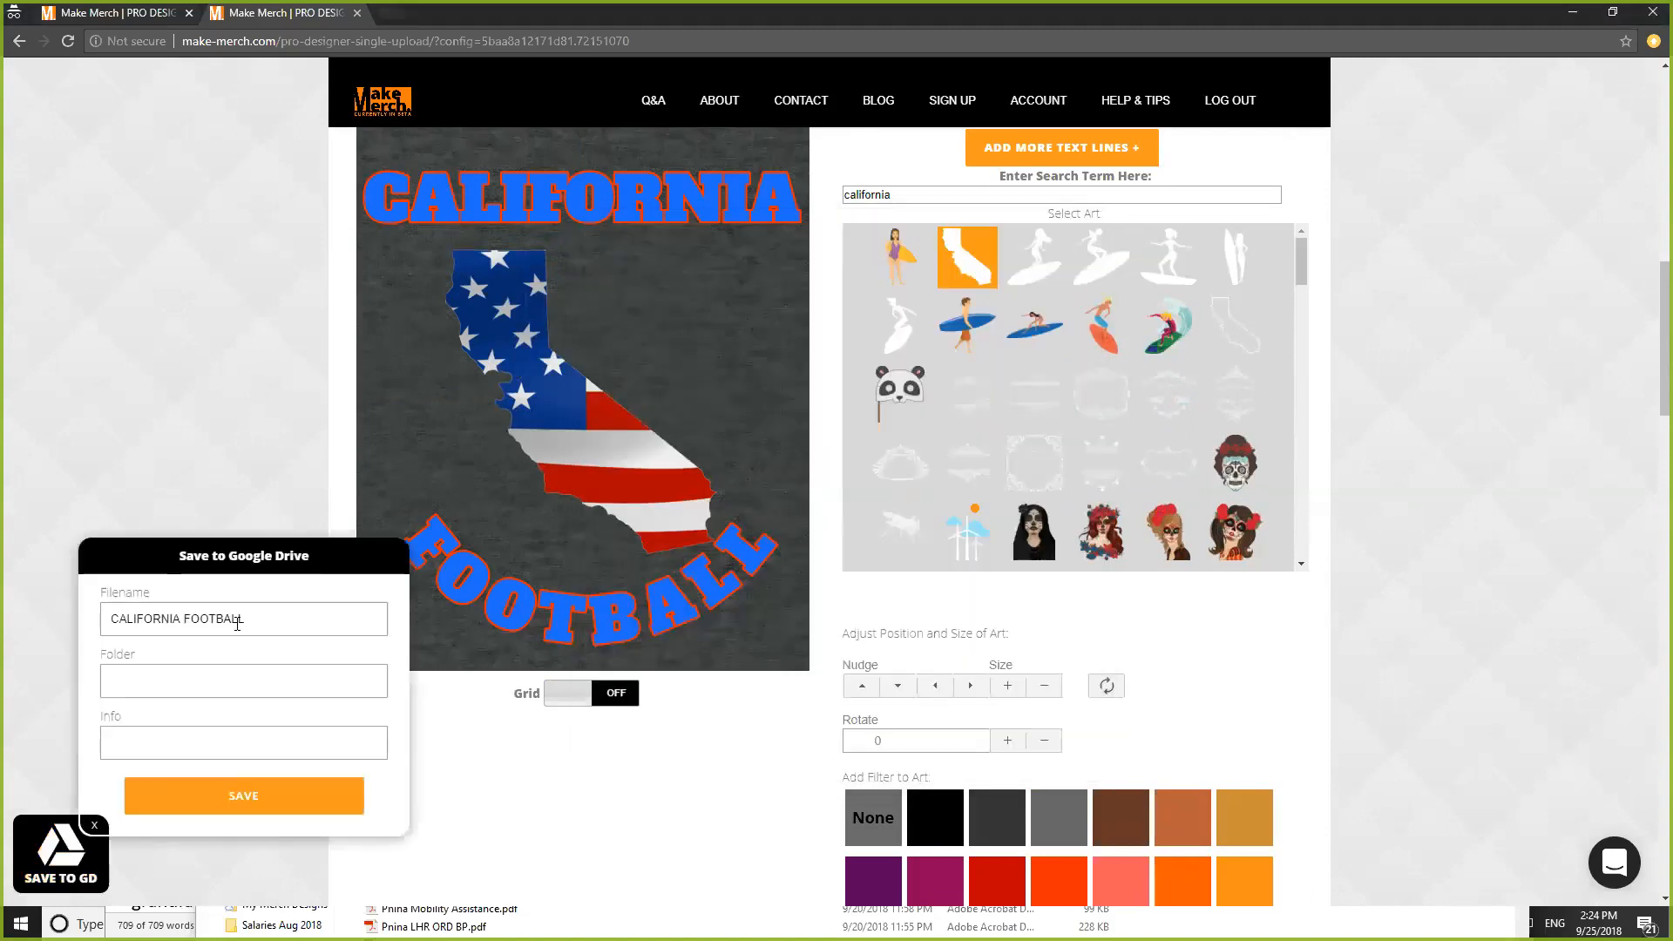
click(151, 683)
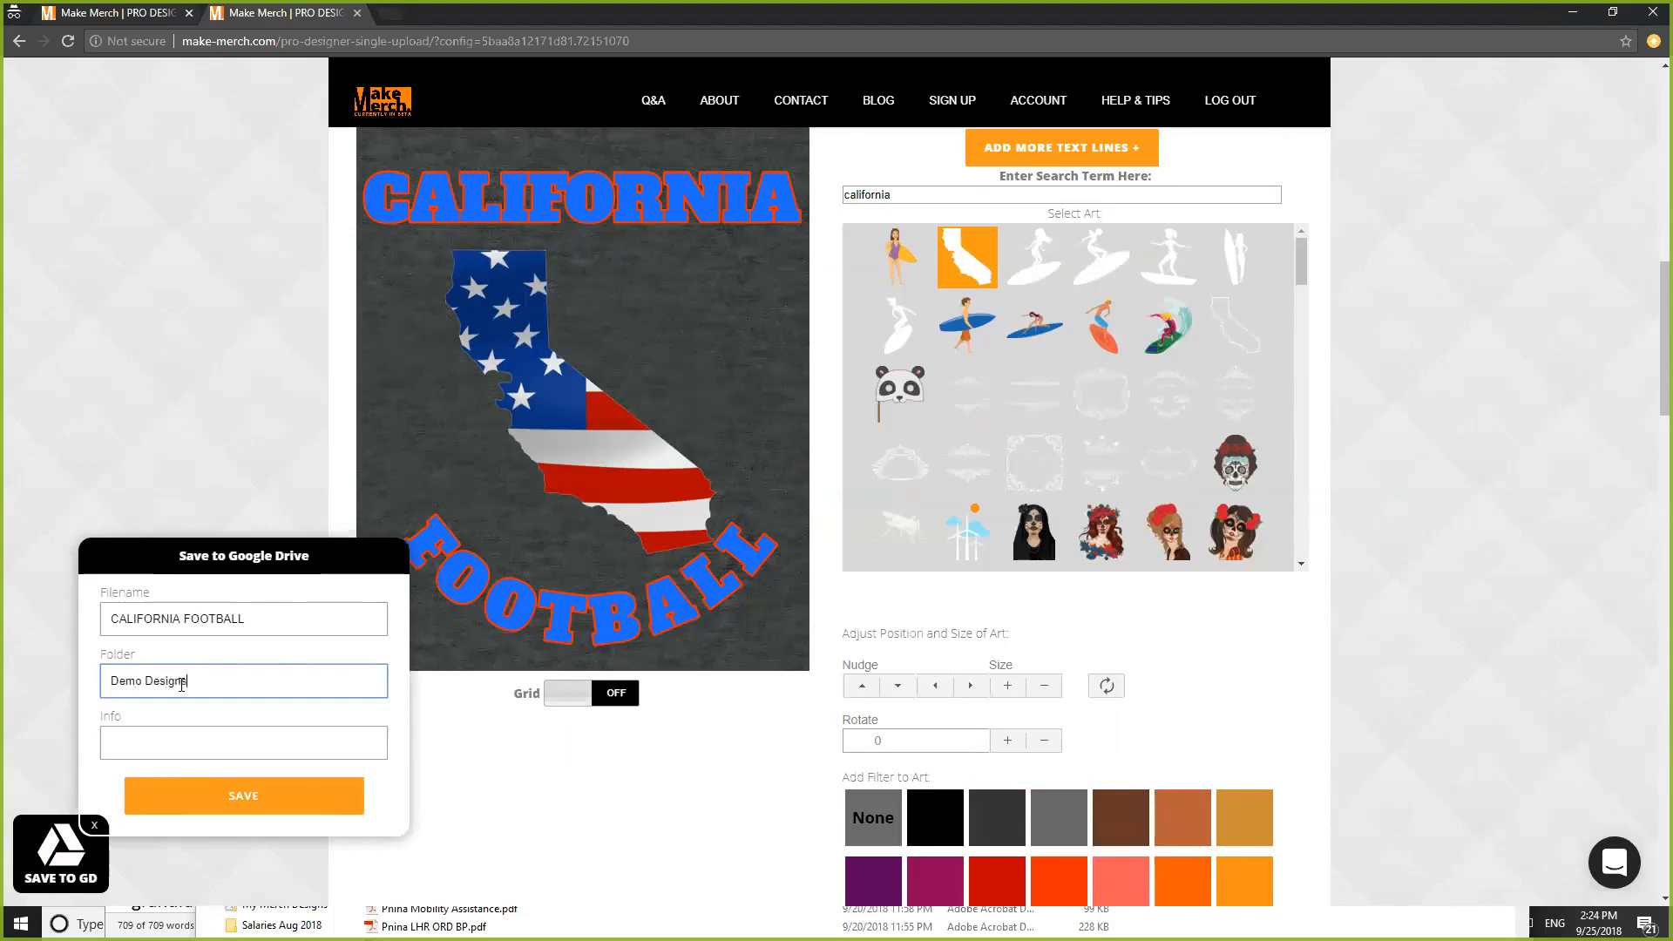
click(227, 800)
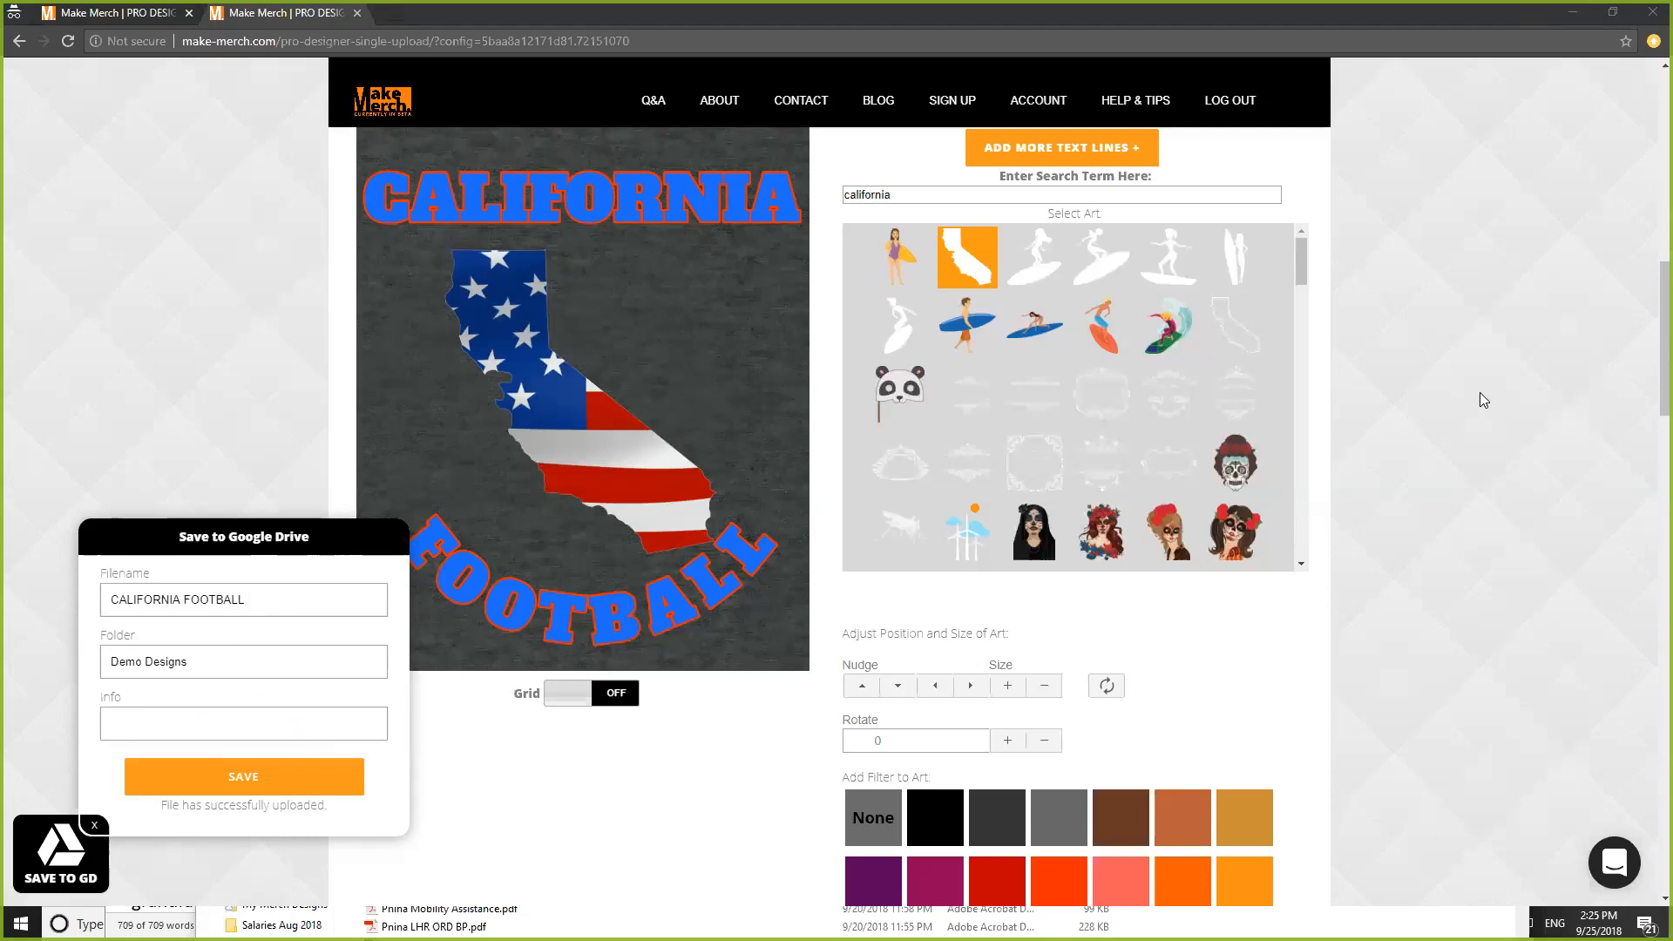
key(alt+Tab)
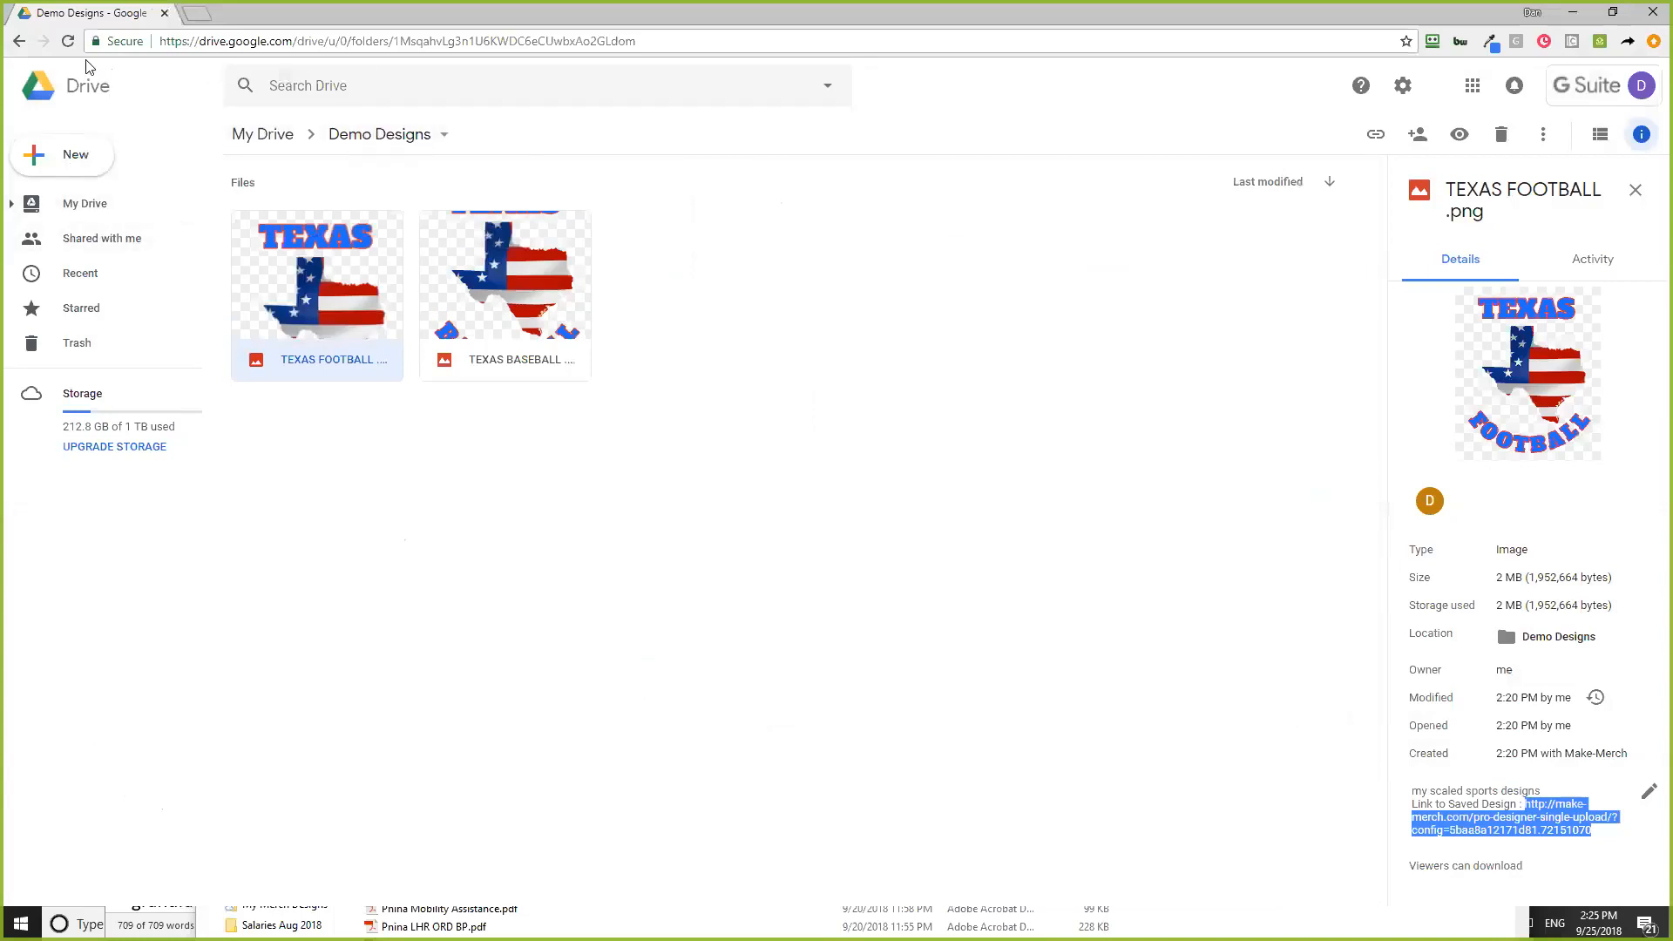
- Reload Demo Designs, show the CALIFORNIA FOOTBALL image details, and dismiss the pop-up
click(67, 45)
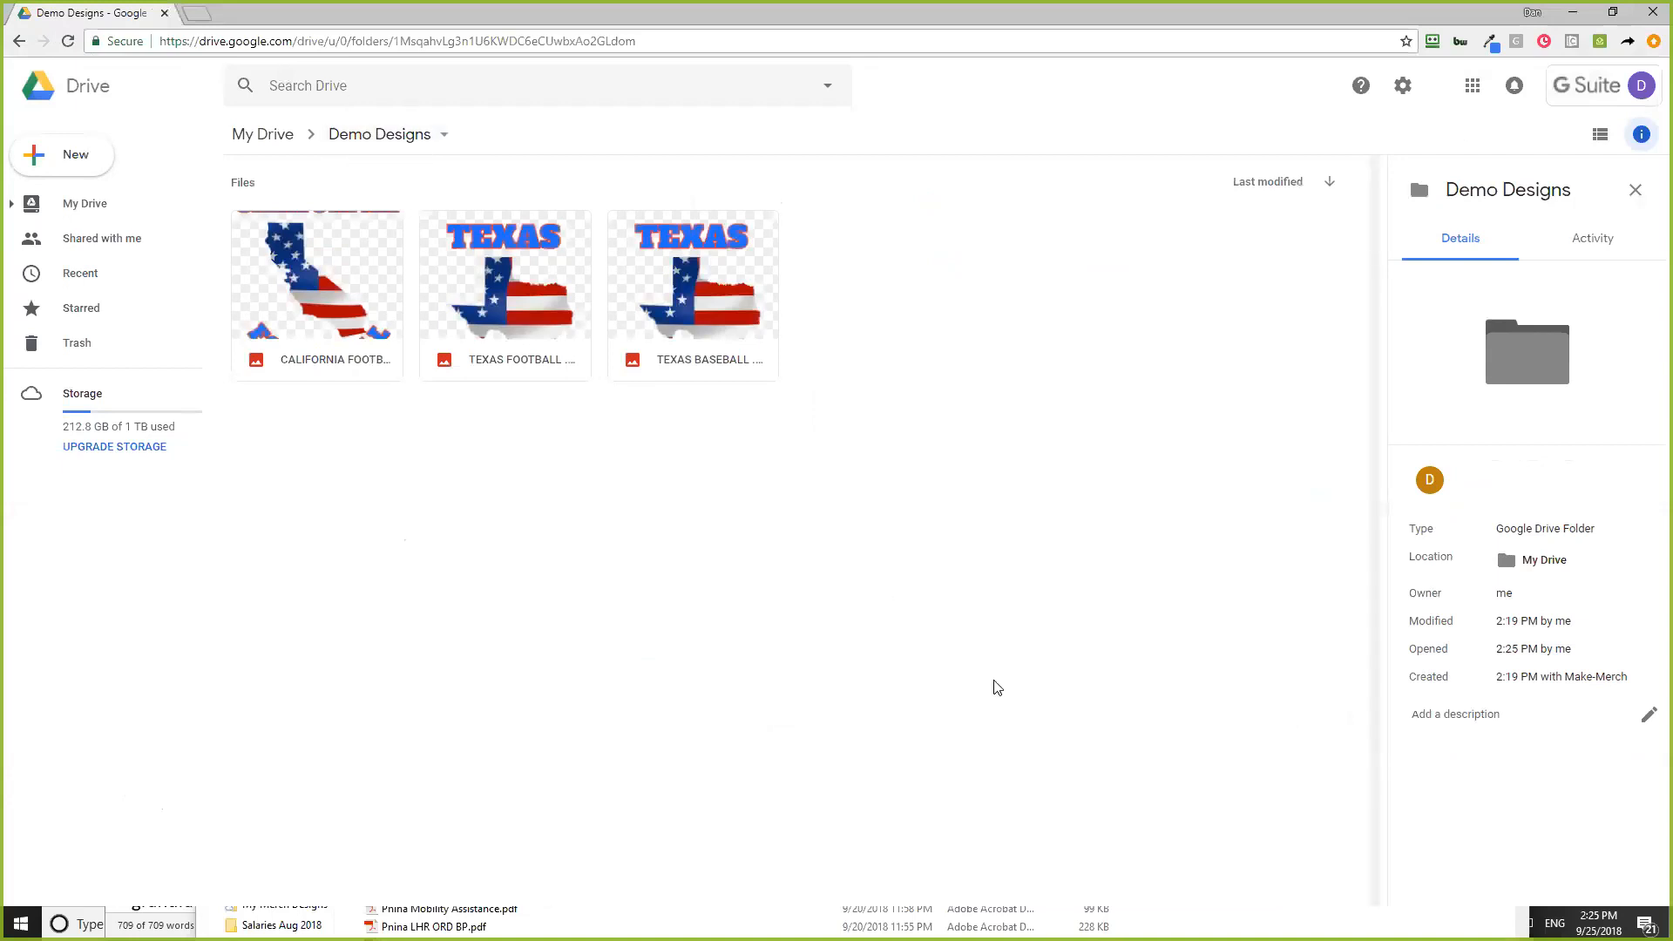
click(371, 292)
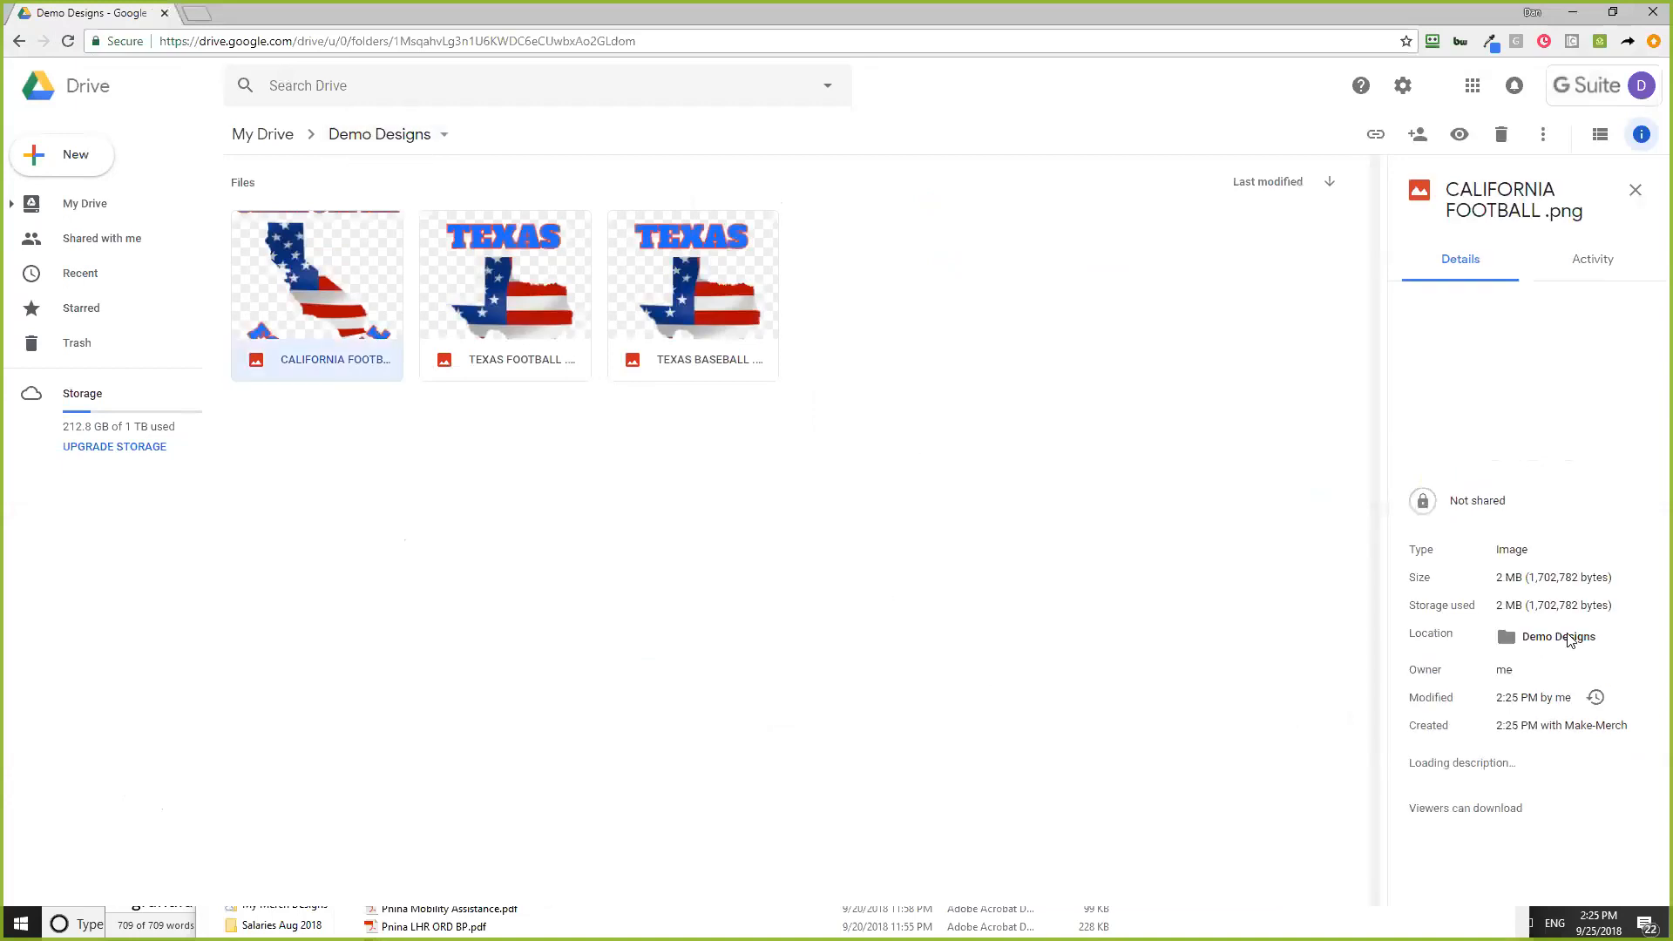
click(1642, 702)
click(1608, 791)
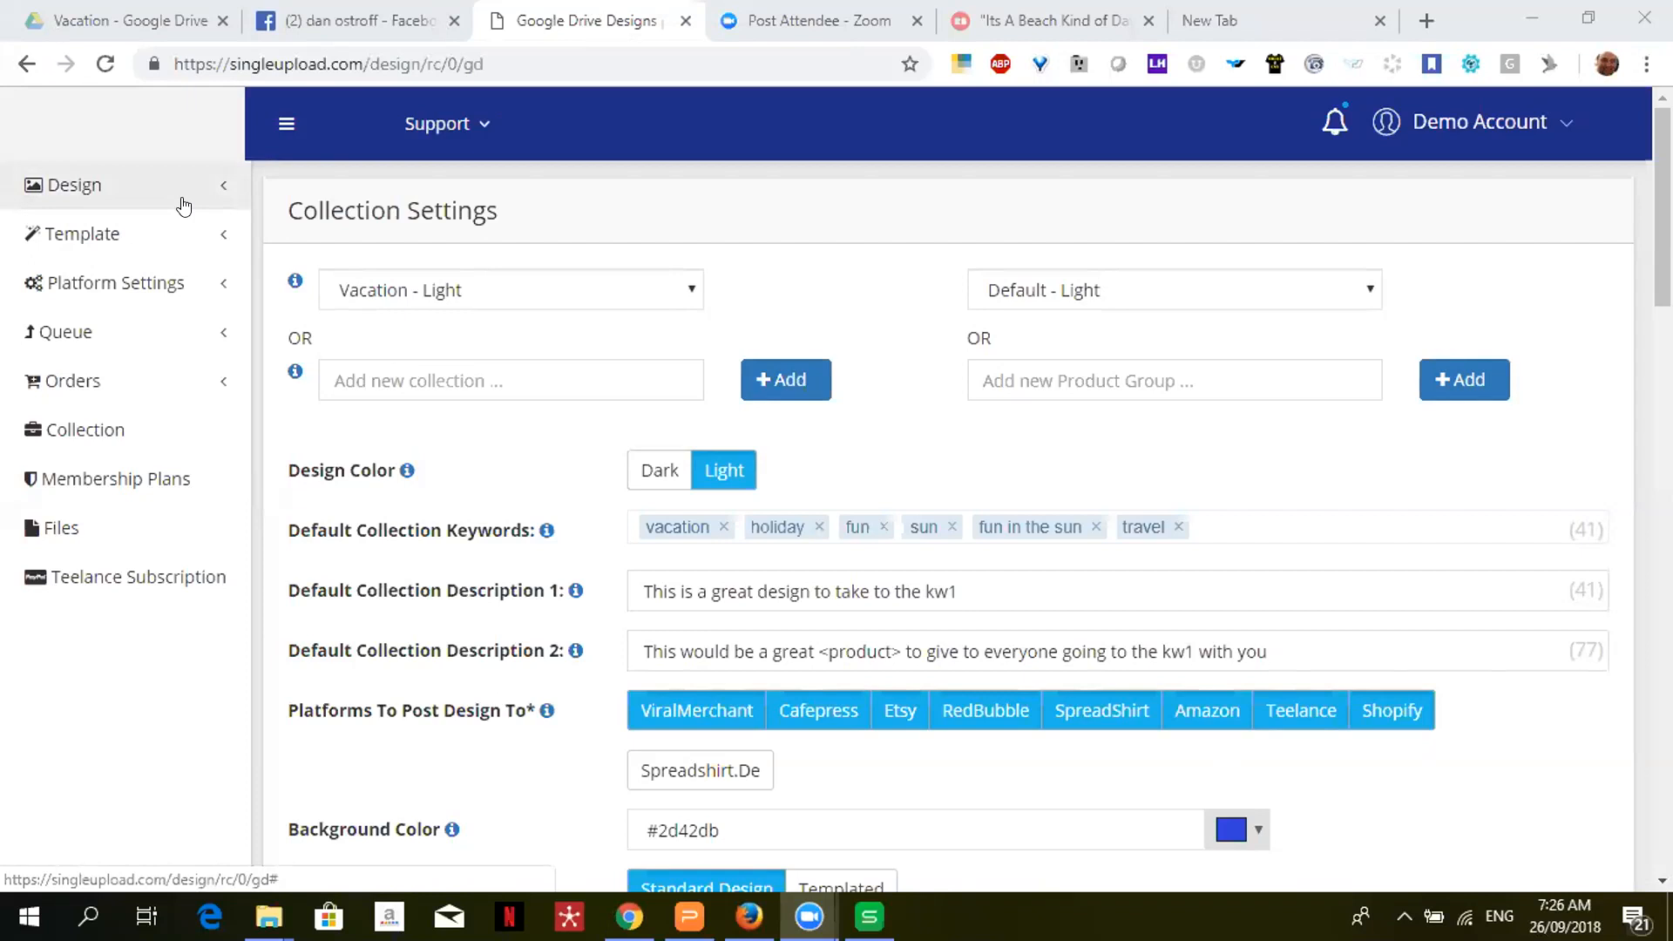
- Go to My Account, hide the wizard, and choose Sign in with Google under Connect To Google Drive
click(1566, 126)
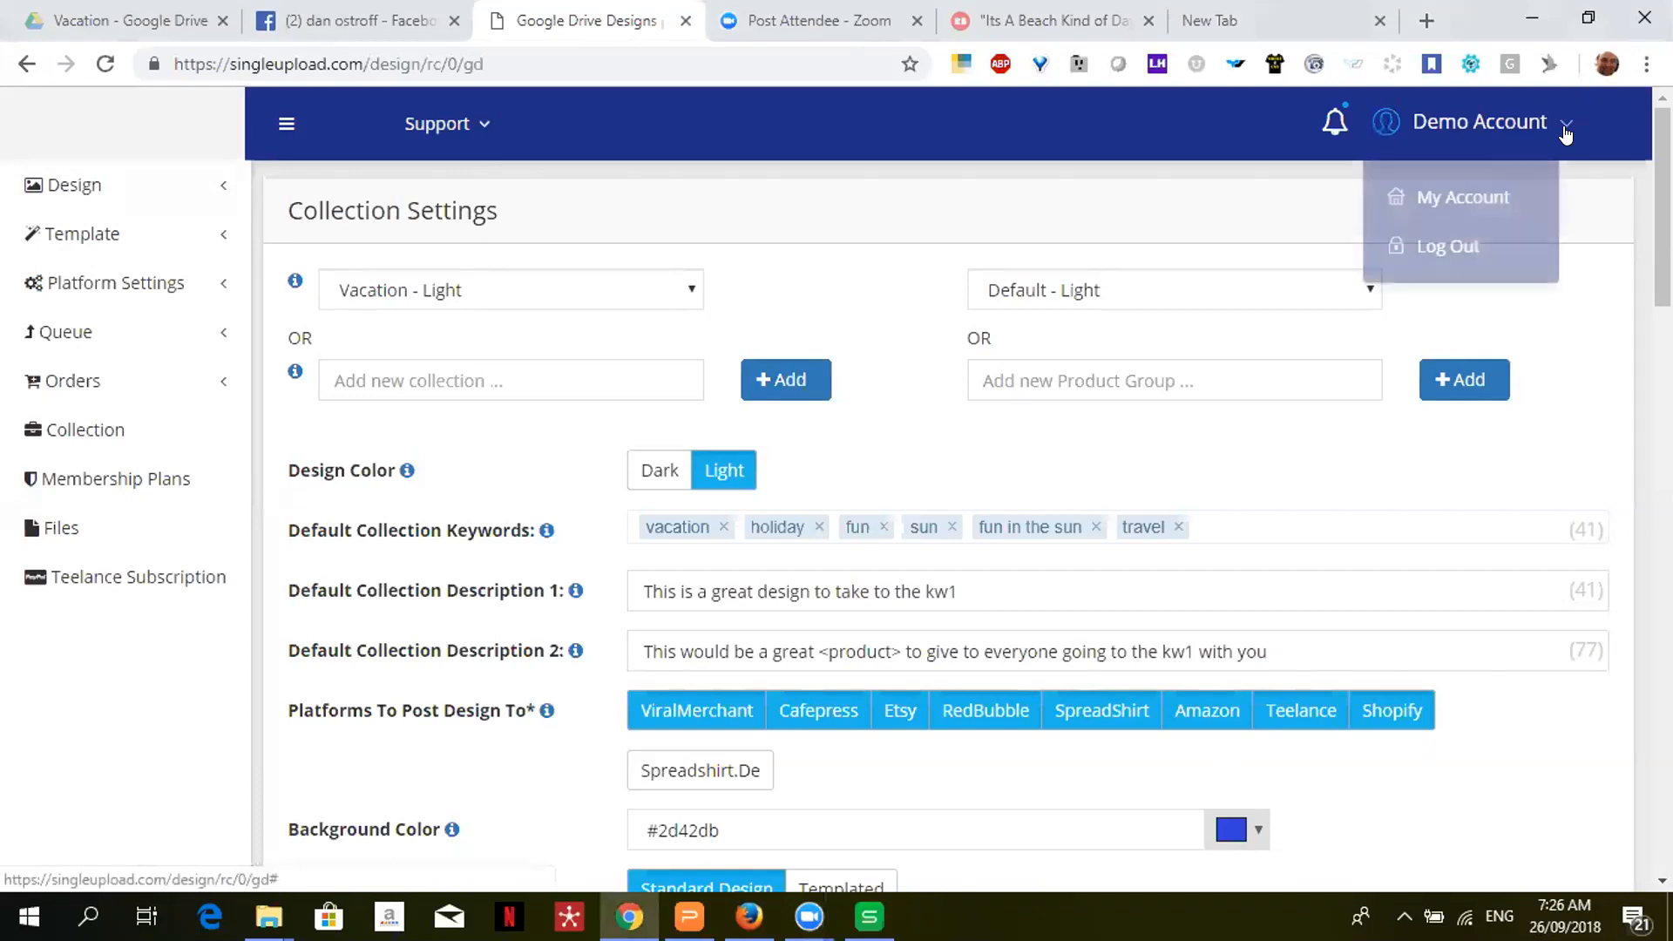
click(1463, 197)
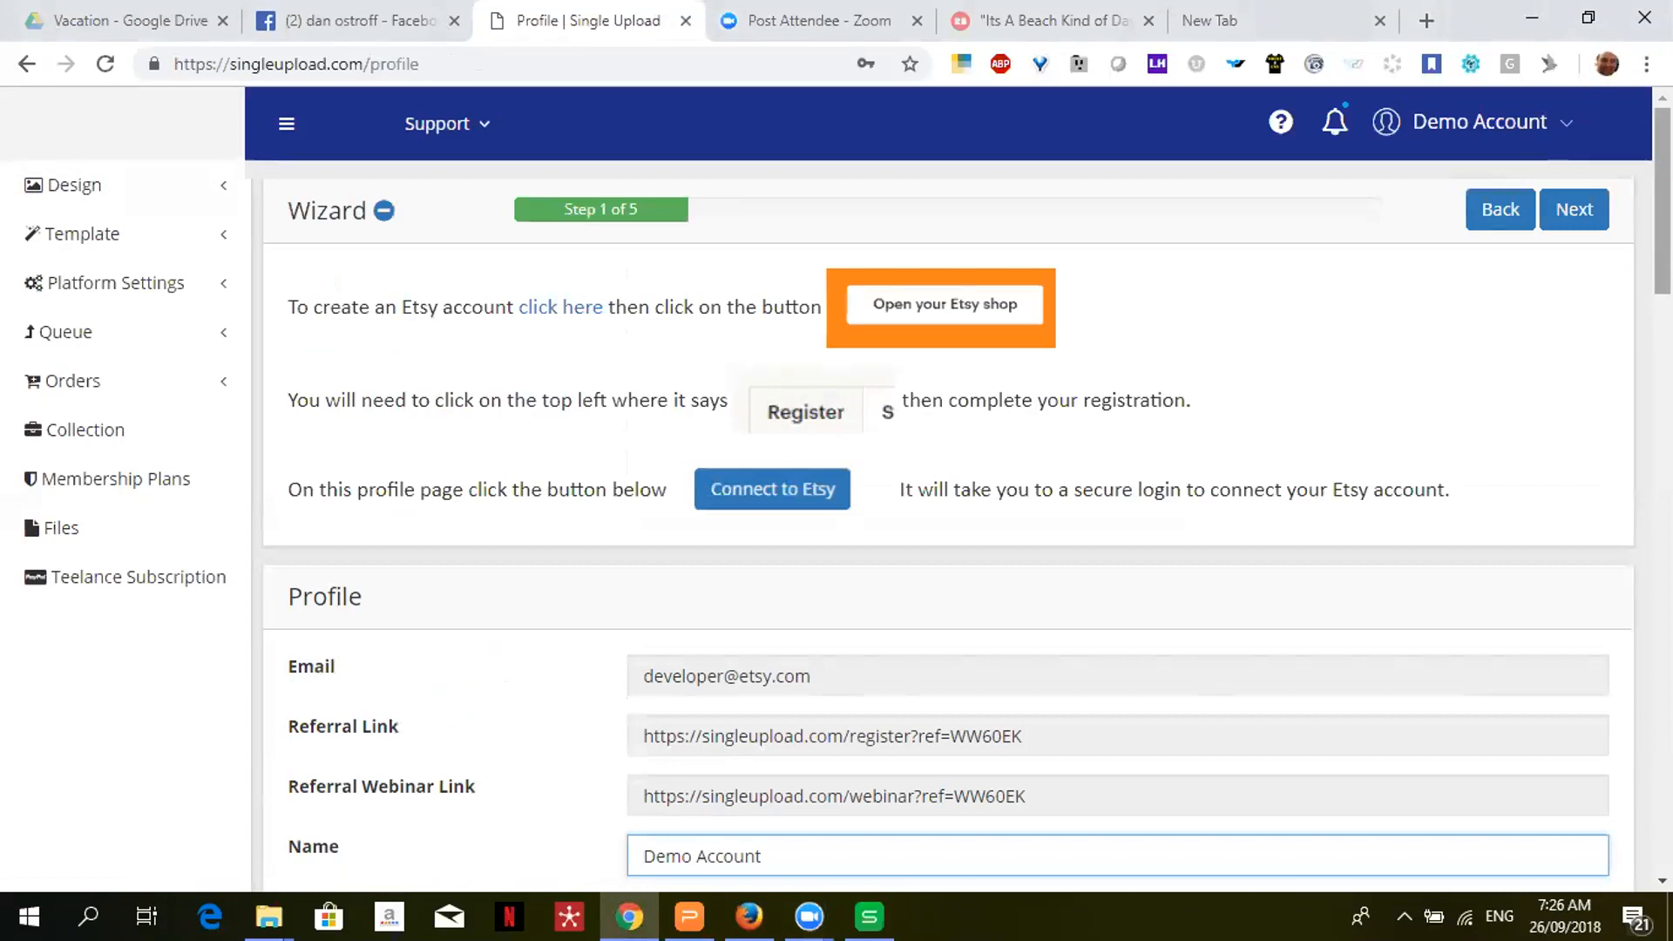
click(1616, 191)
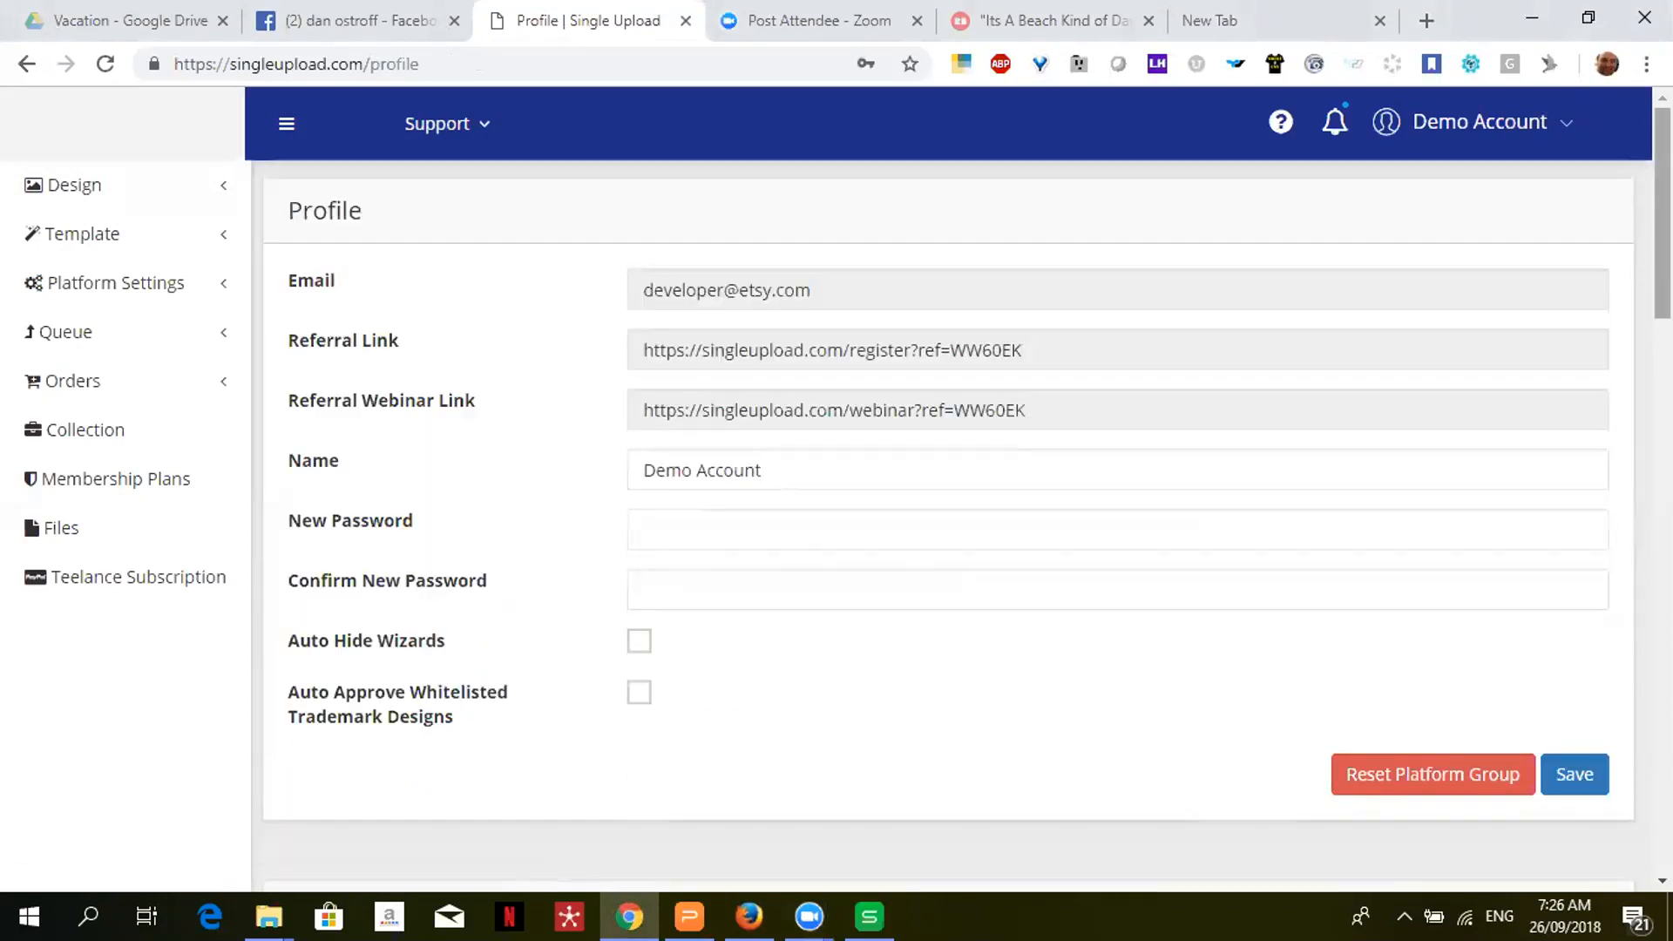
scroll(1617, 190, down, 7)
scroll(967, 522, down, 10)
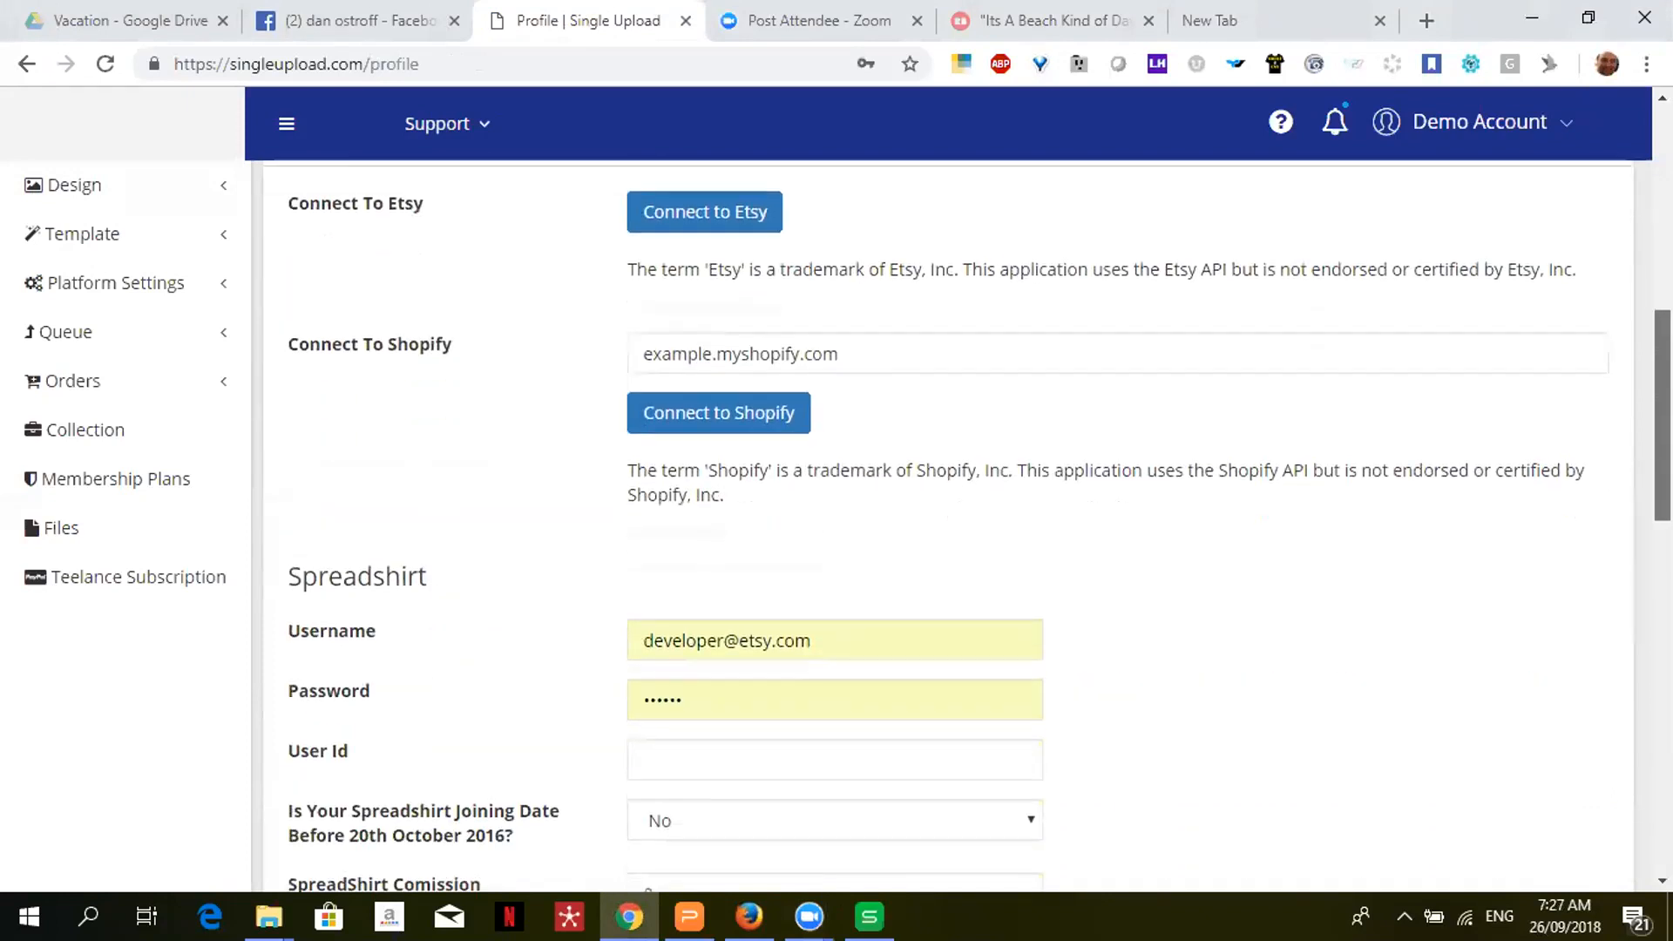
scroll(992, 597, down, 1)
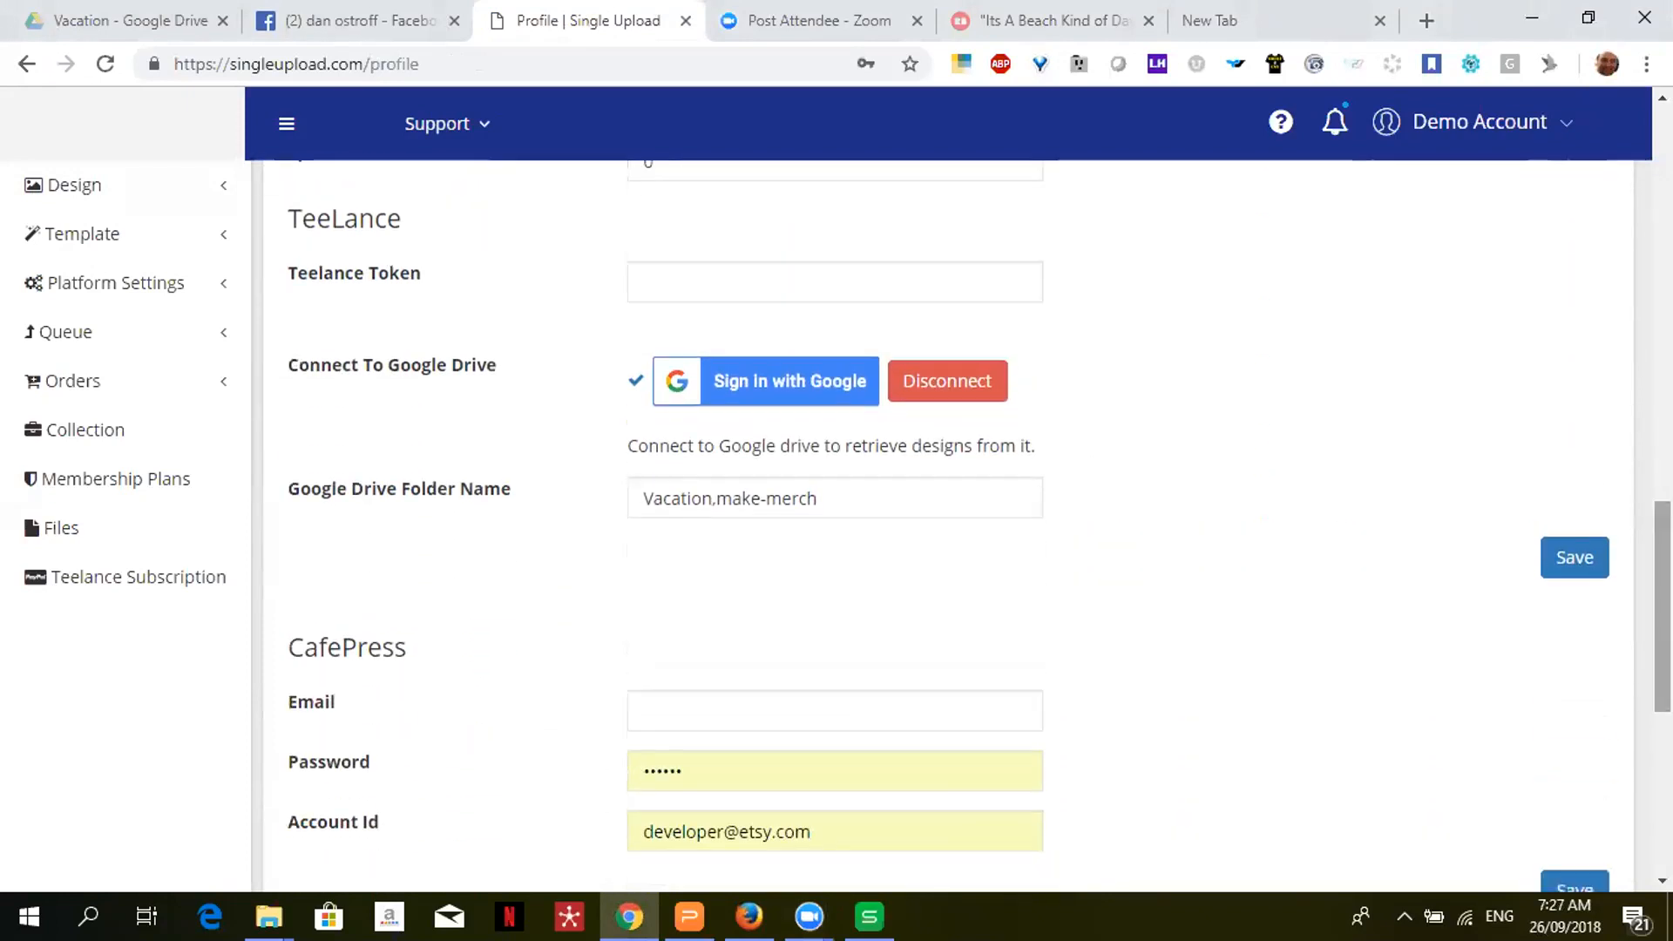
click(727, 382)
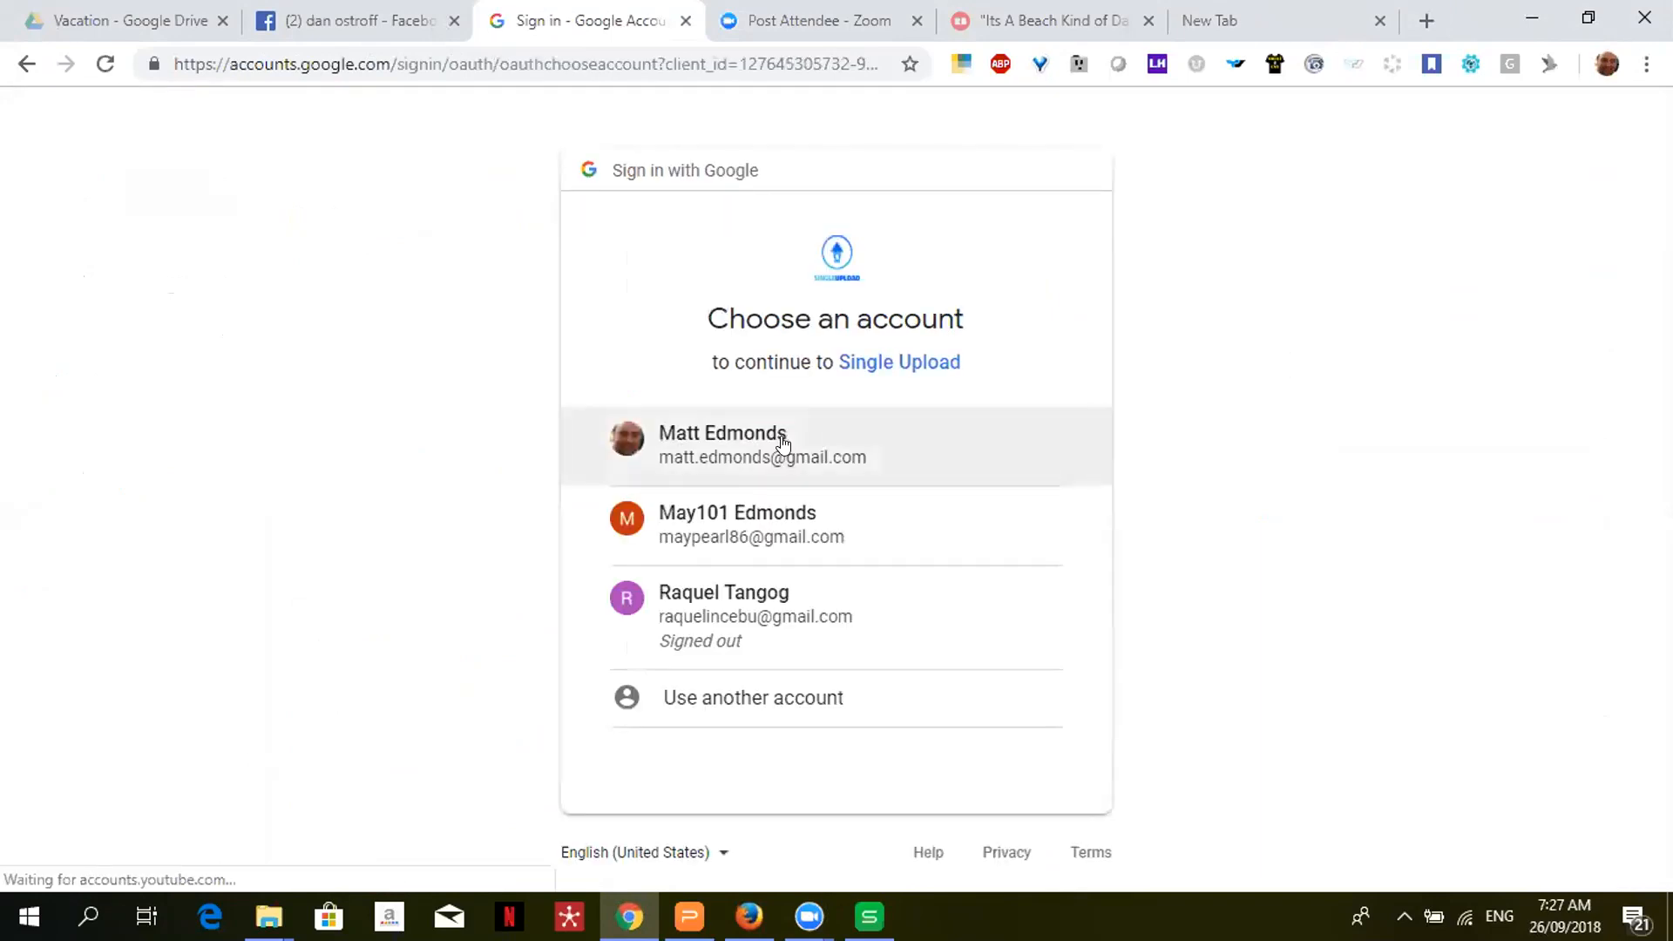
- Pick the first Google account and confirm it to authorize Single Upload
click(783, 445)
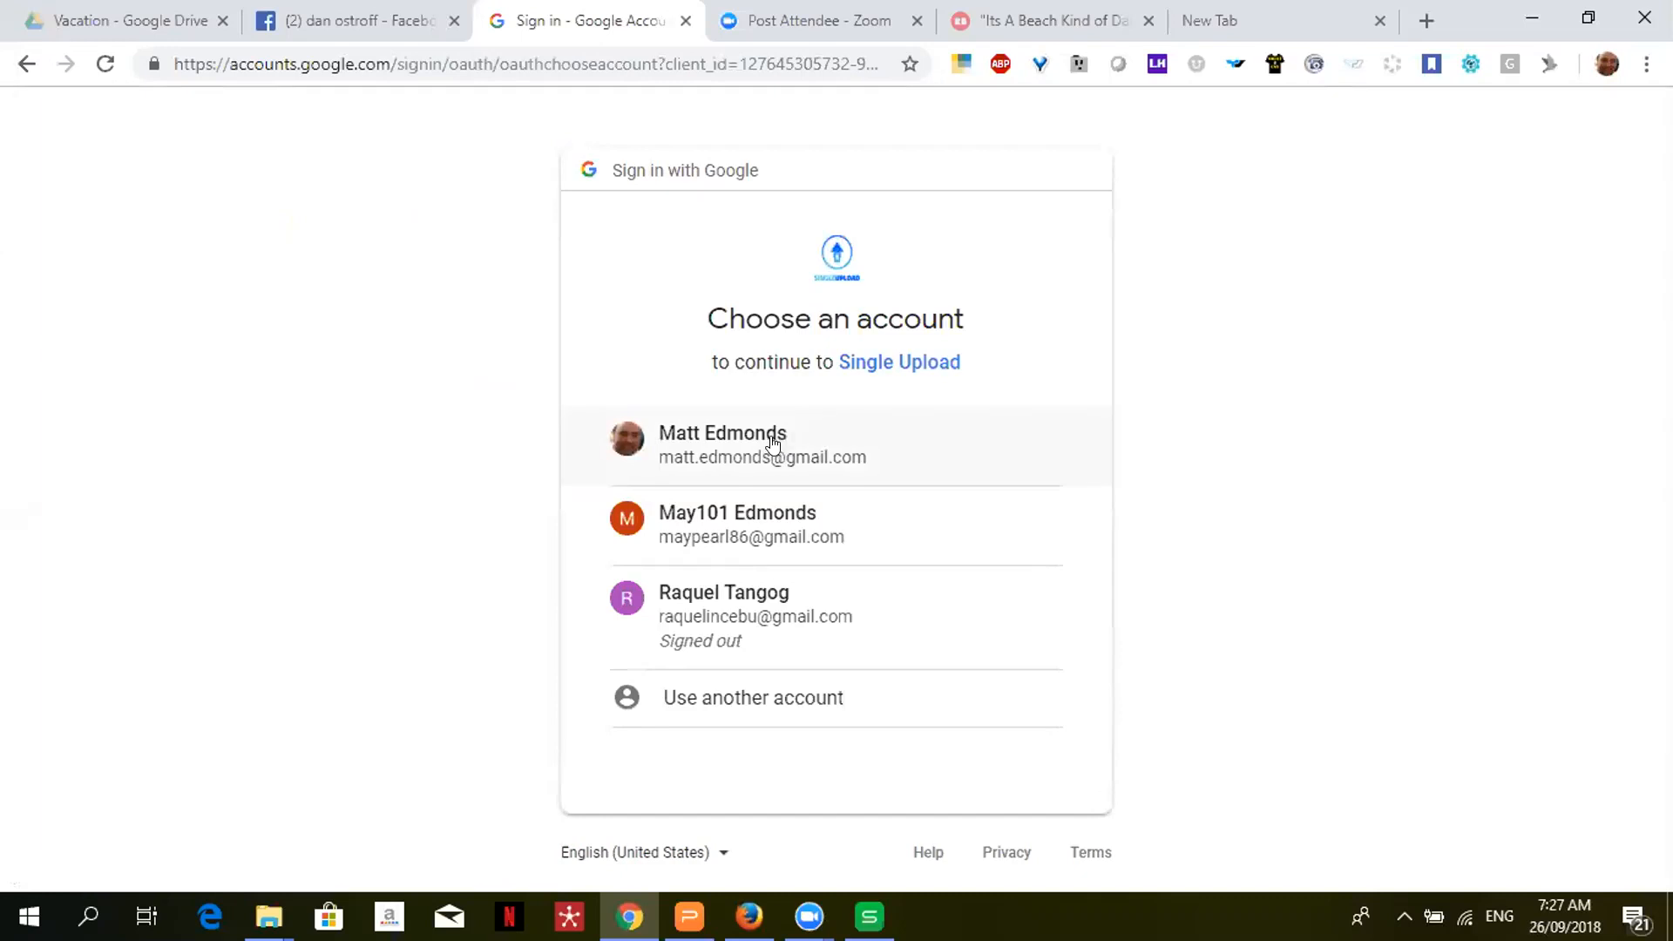
click(771, 443)
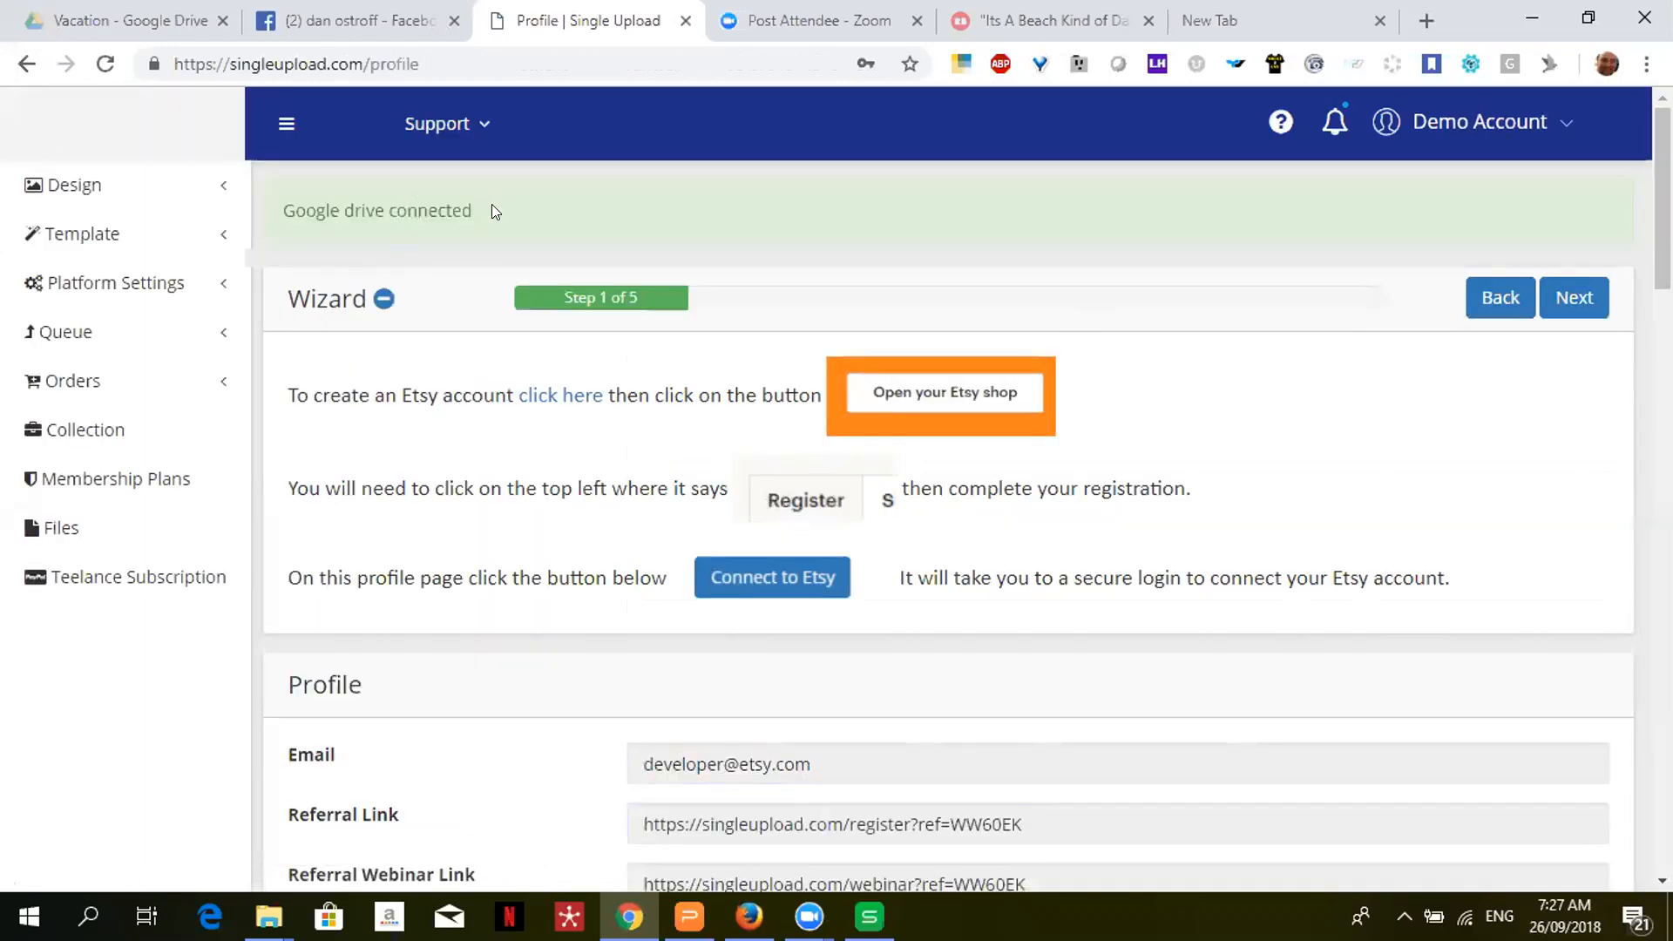
- Hide the wizard and save Vacation.make-merch as the Google Drive folder name
click(1279, 124)
scroll(1279, 129, down, 3)
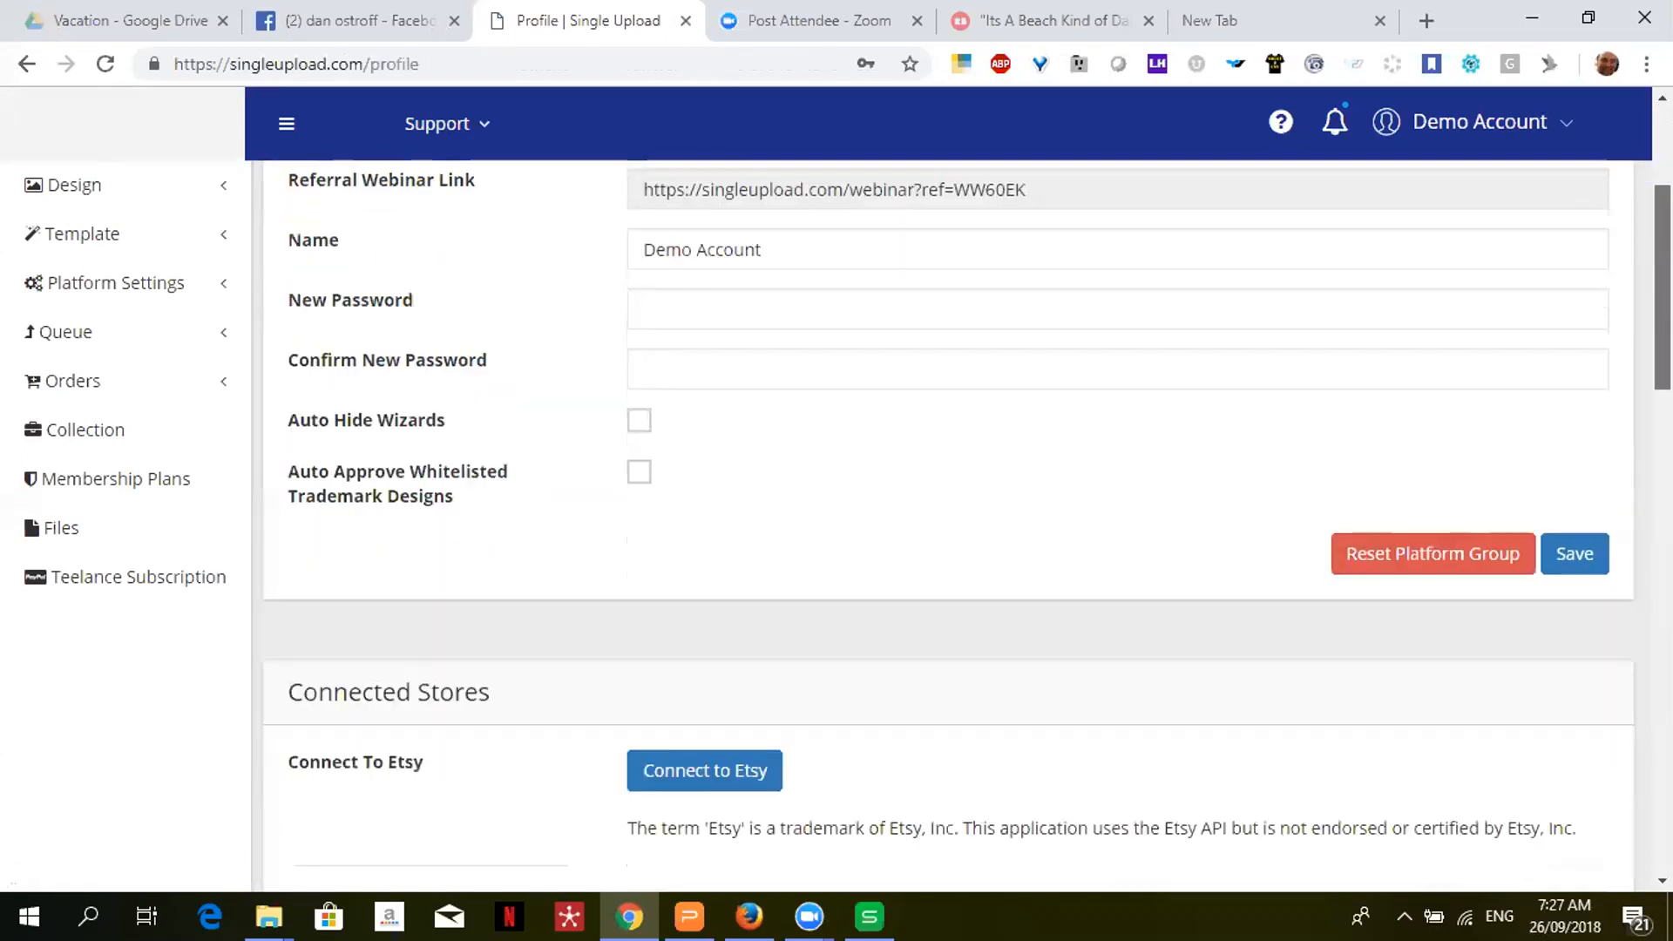
scroll(979, 534, down, 10)
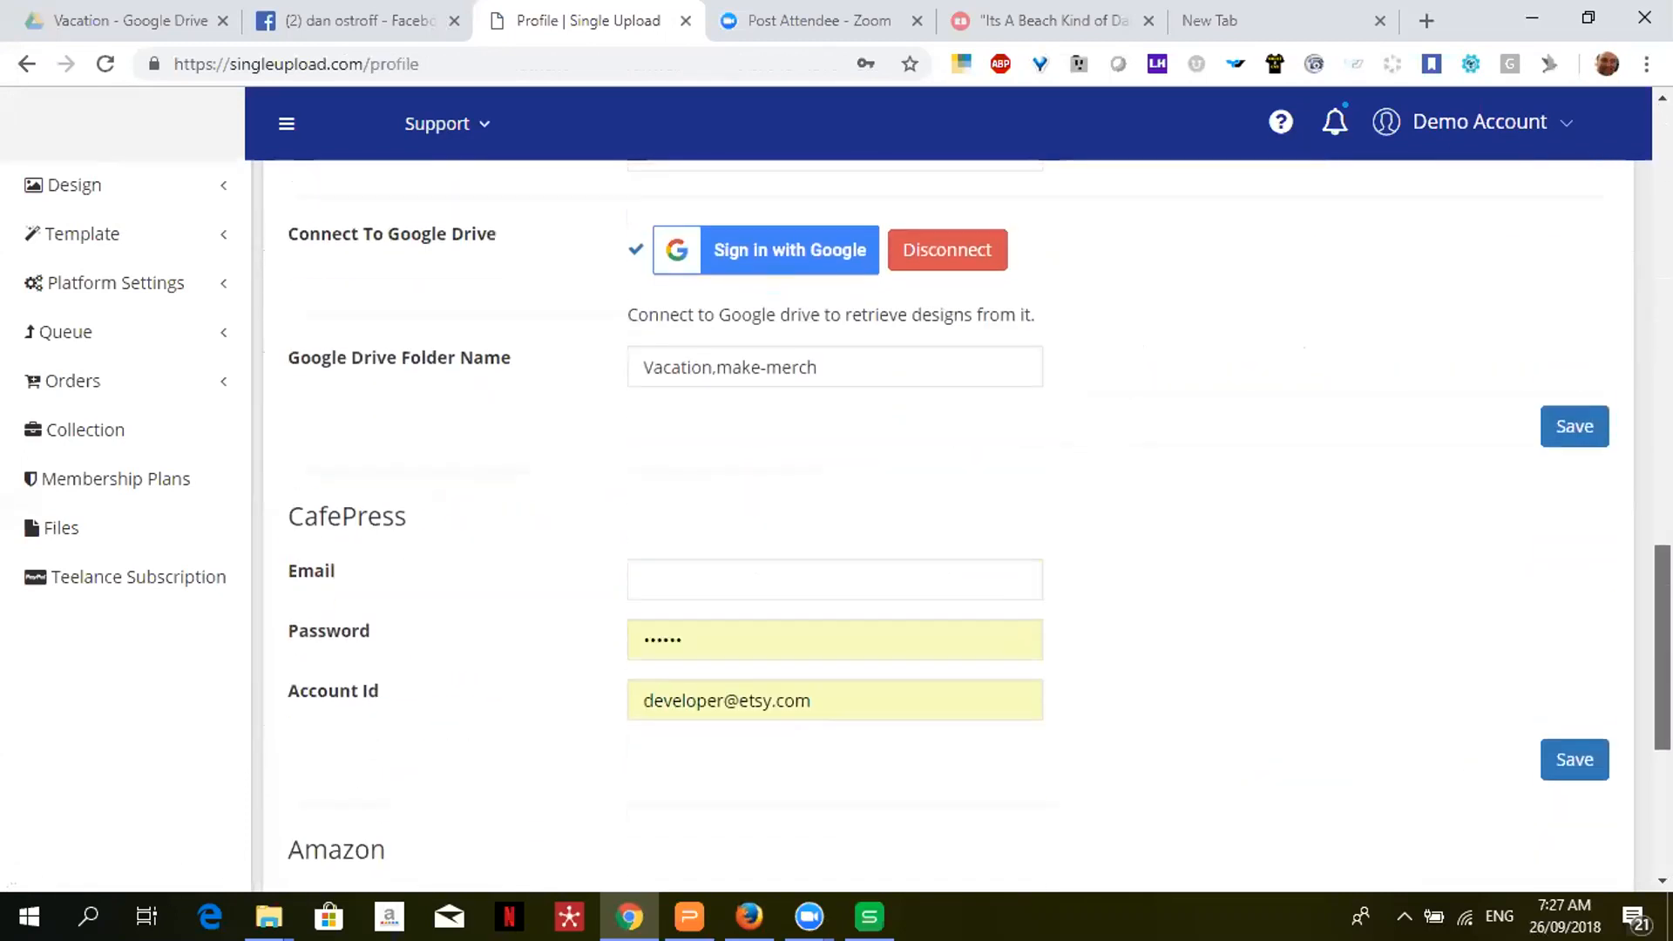
scroll(740, 533, up, 1)
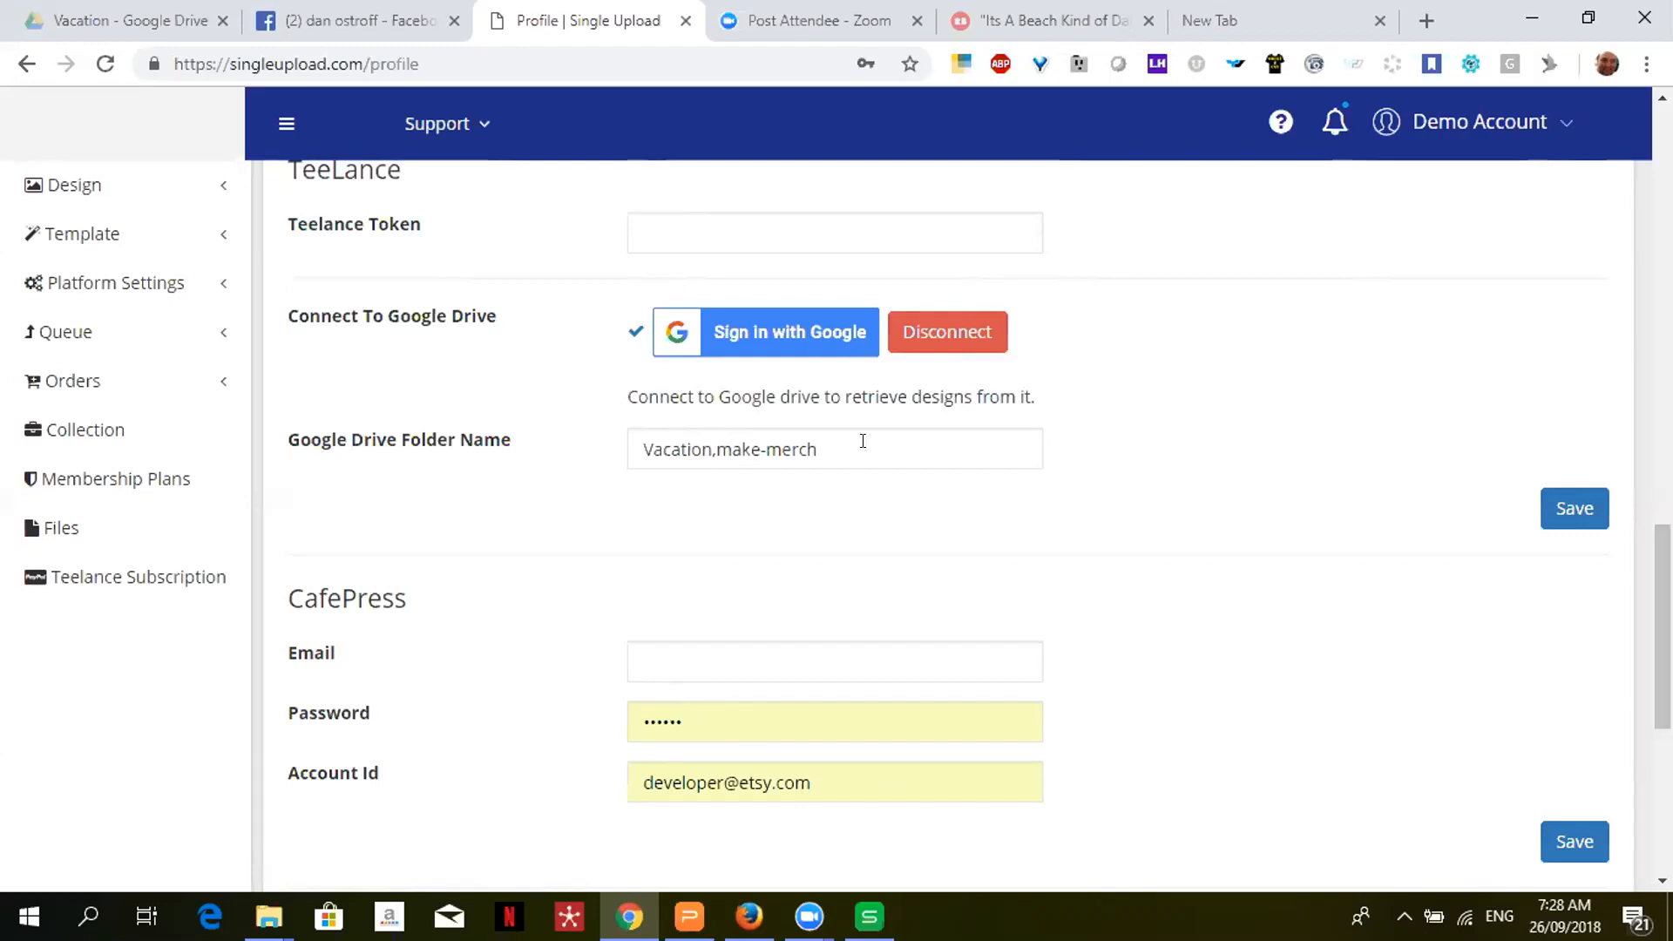
click(1566, 508)
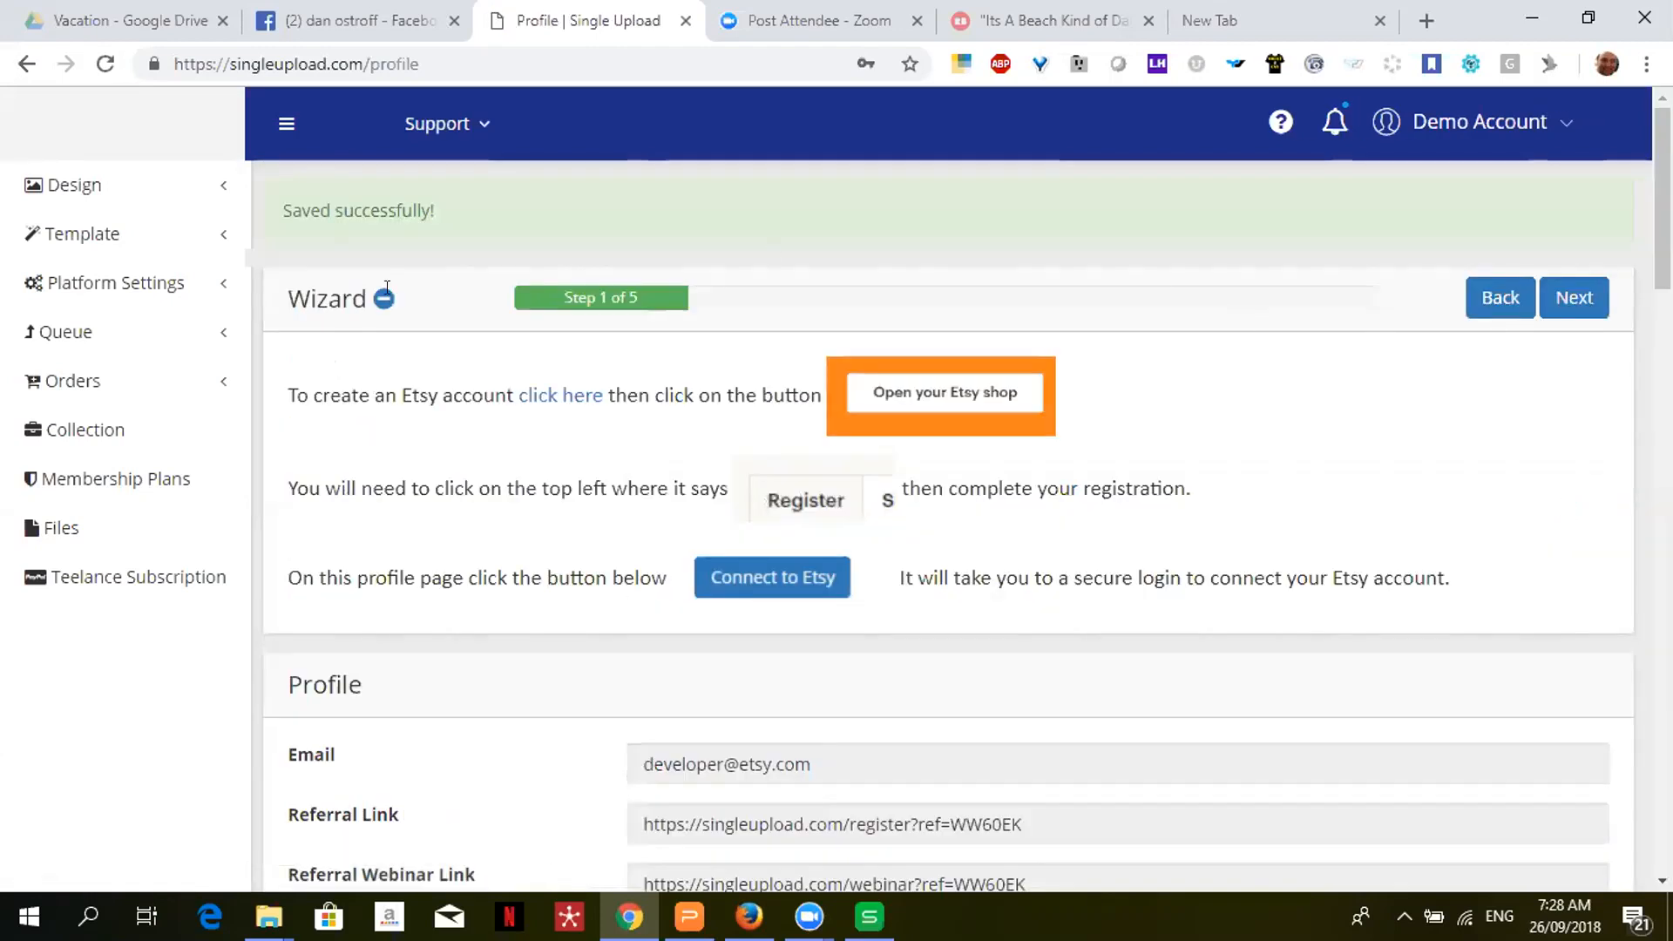
click(88, 197)
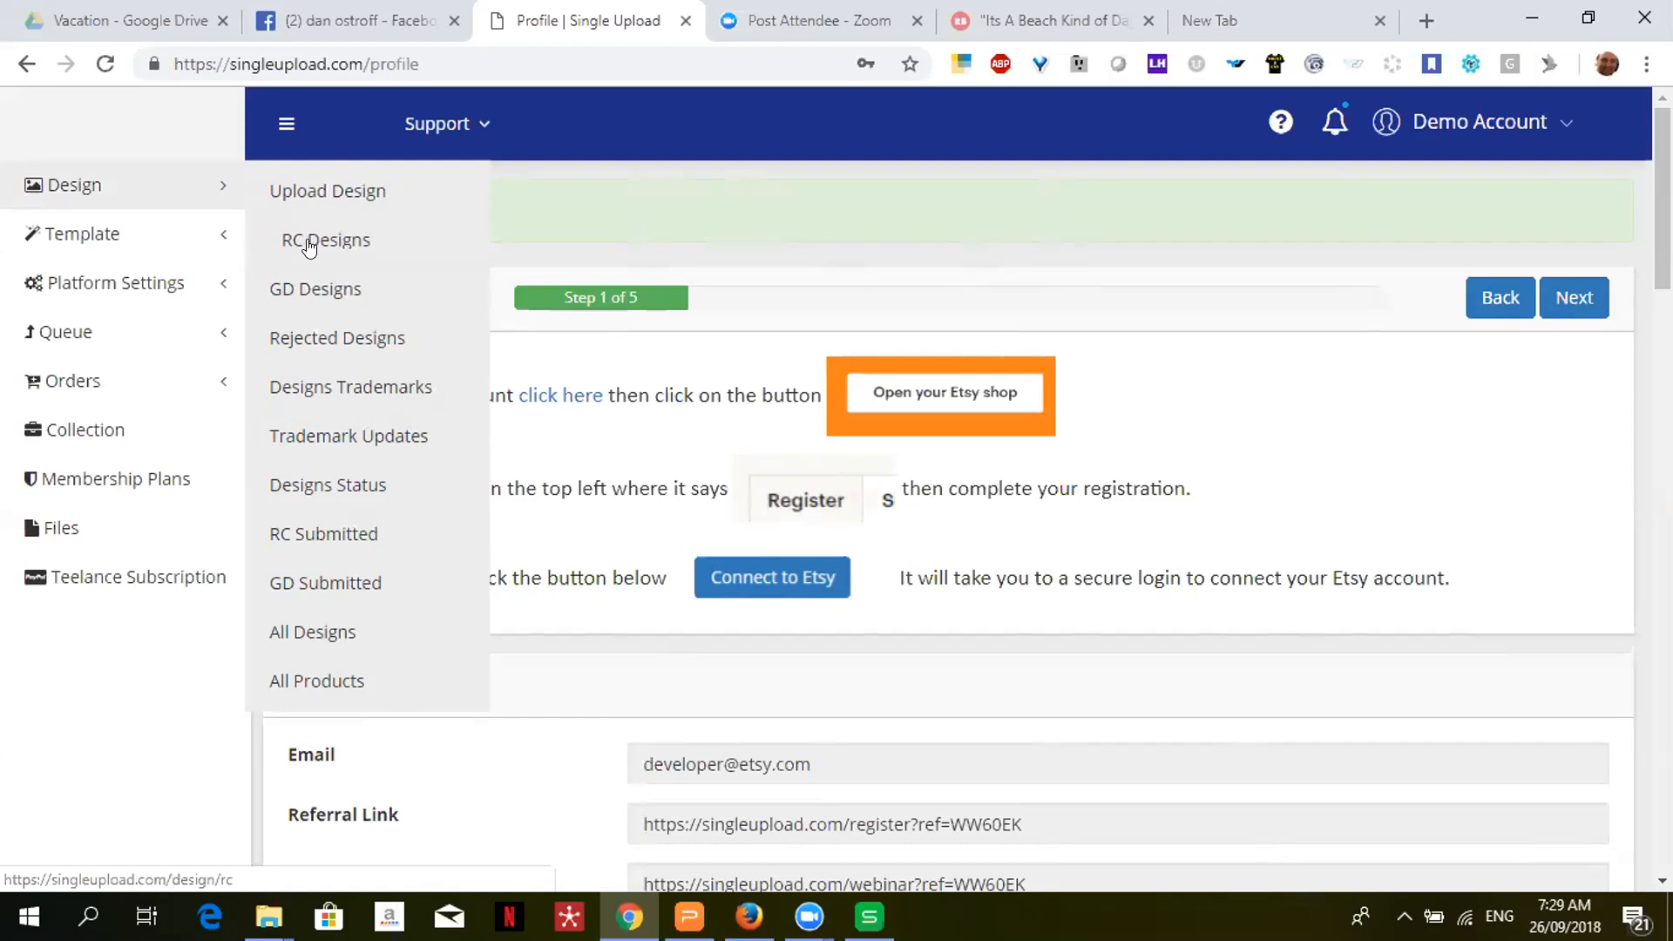
- Open GD Designs, pull the Google Drive designs, and scroll through the imported vacation designs
click(317, 288)
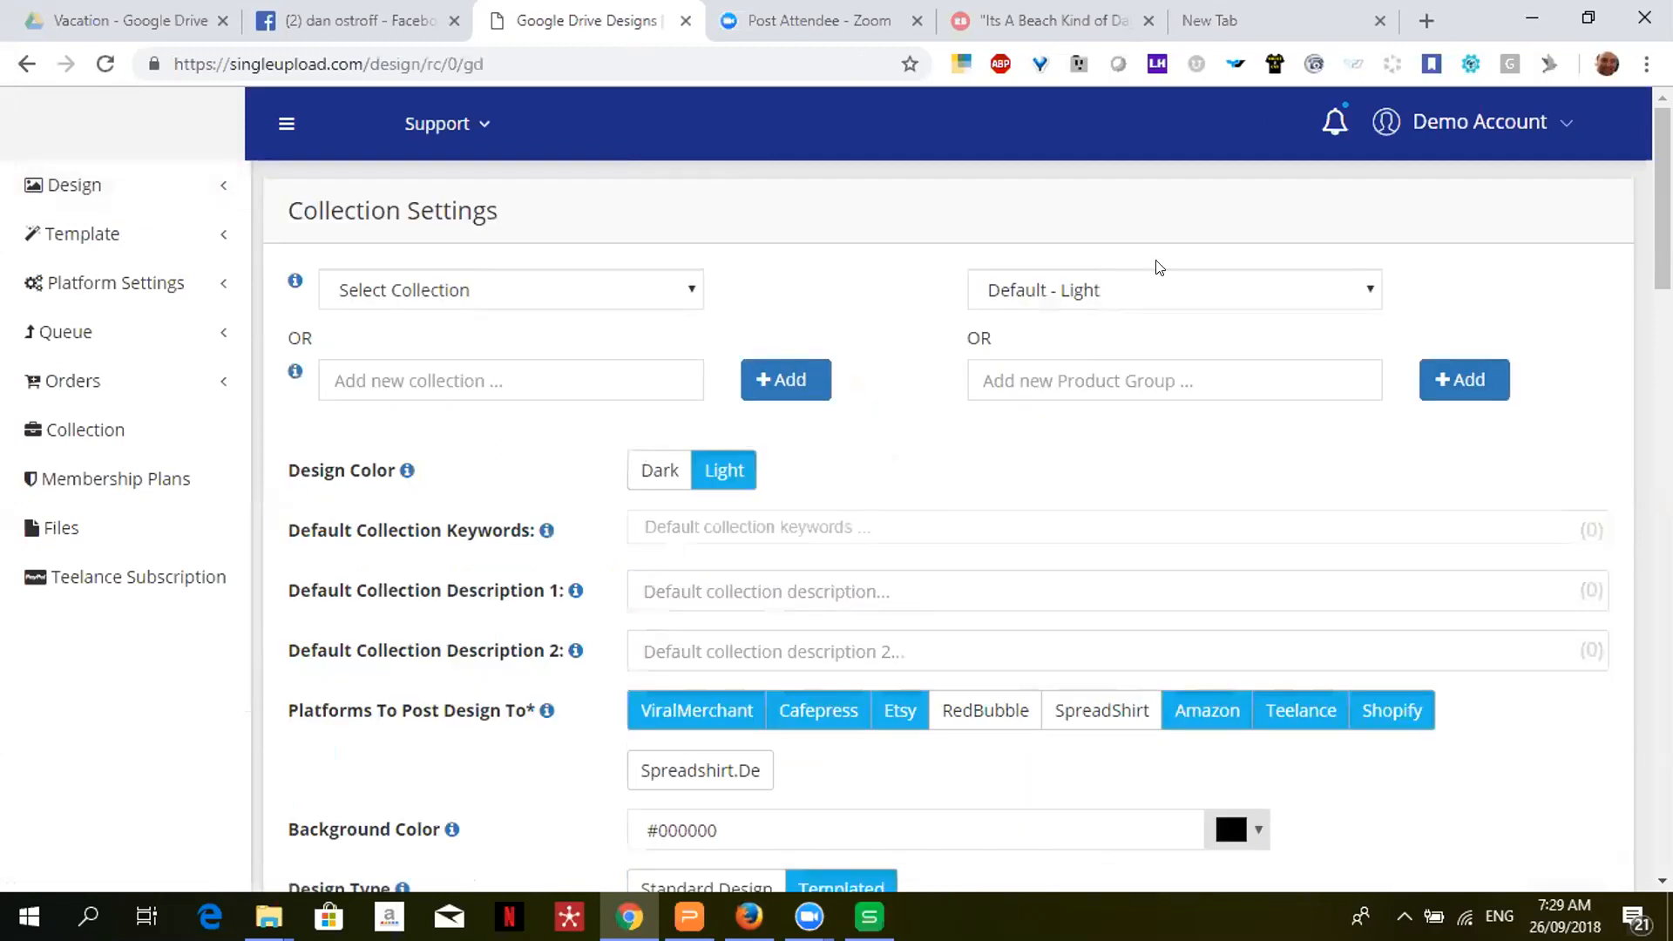
scroll(1159, 267, down, 10)
scroll(959, 523, down, 5)
scroll(959, 523, up, 6)
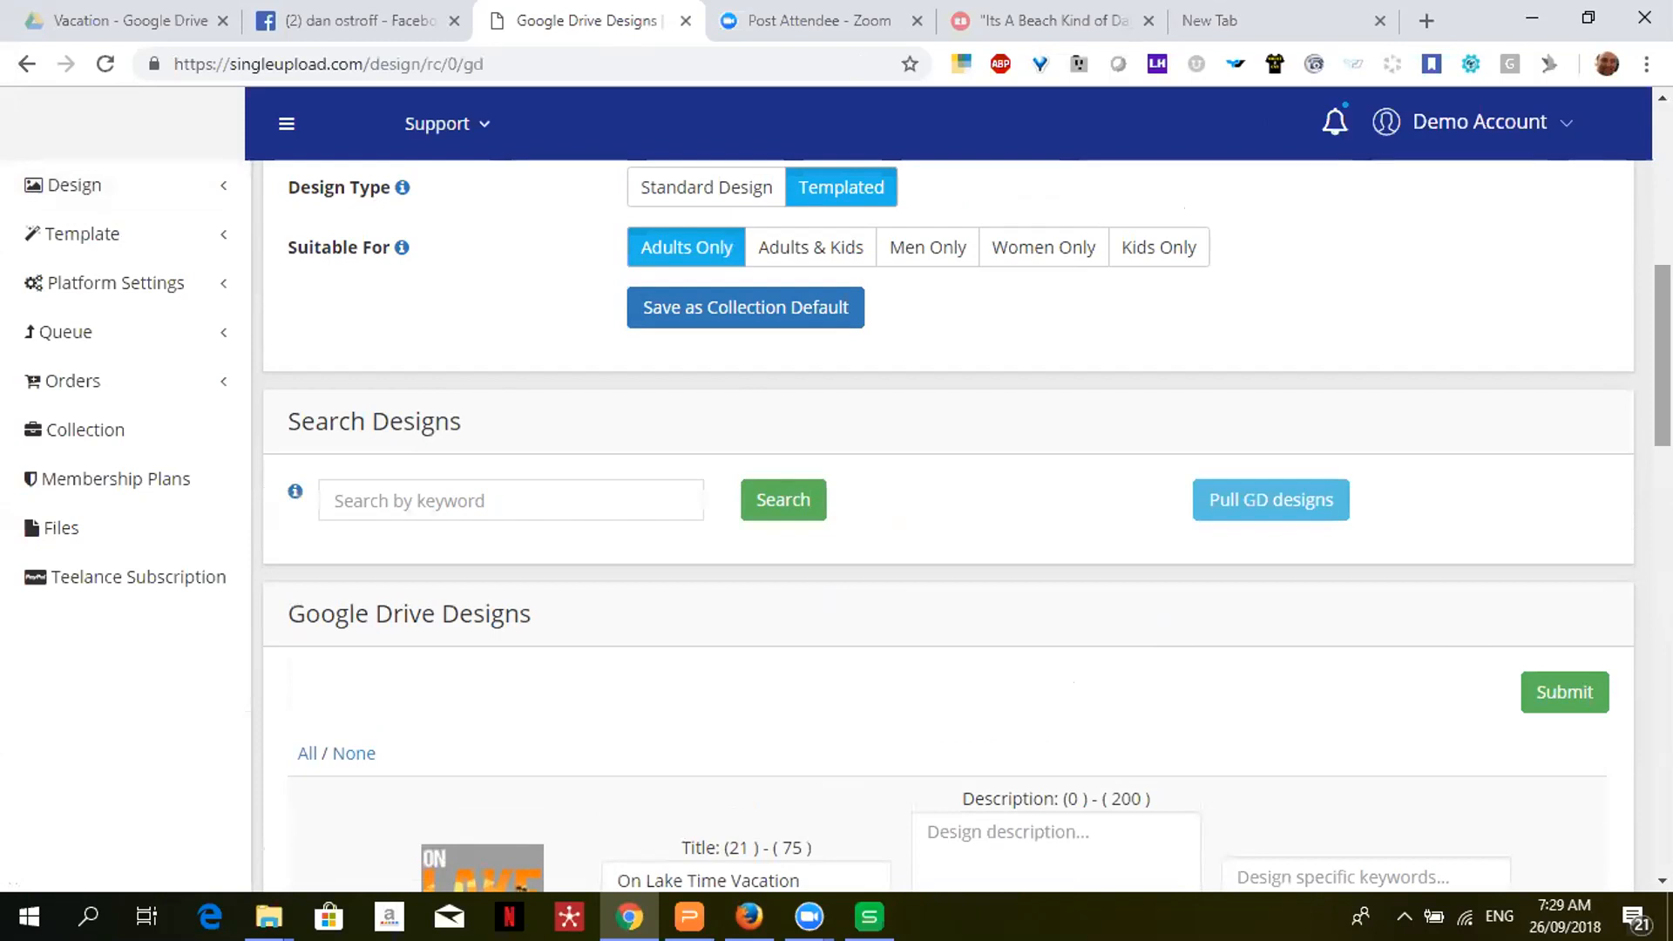
click(1252, 504)
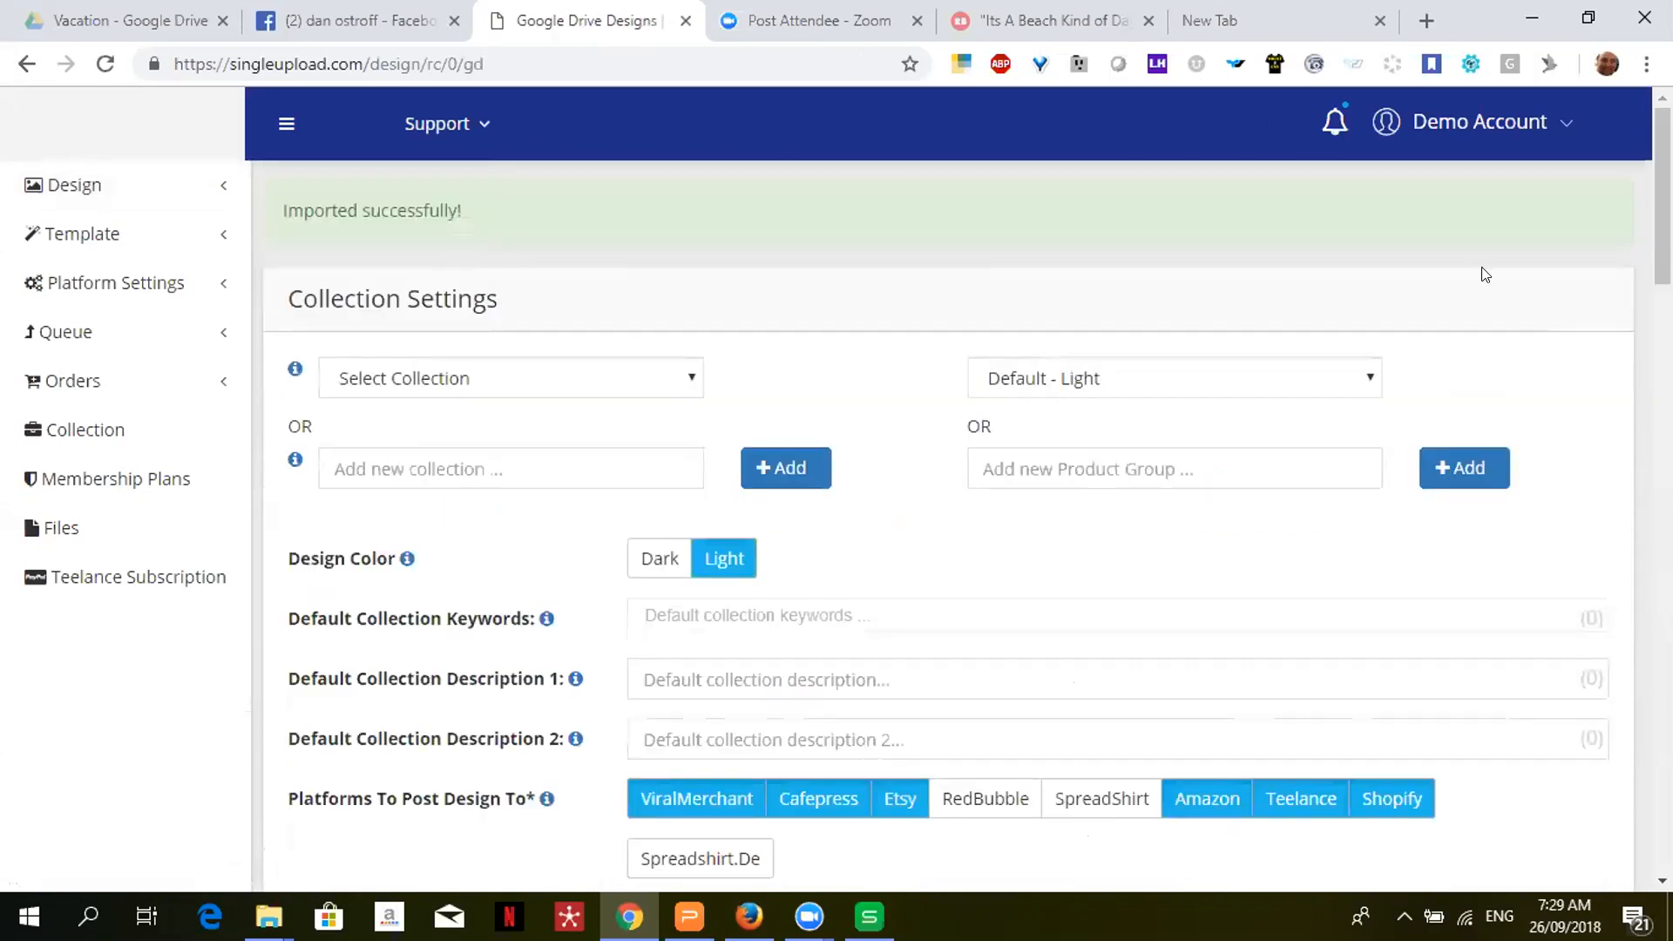
drag(1663, 197, 1649, 537)
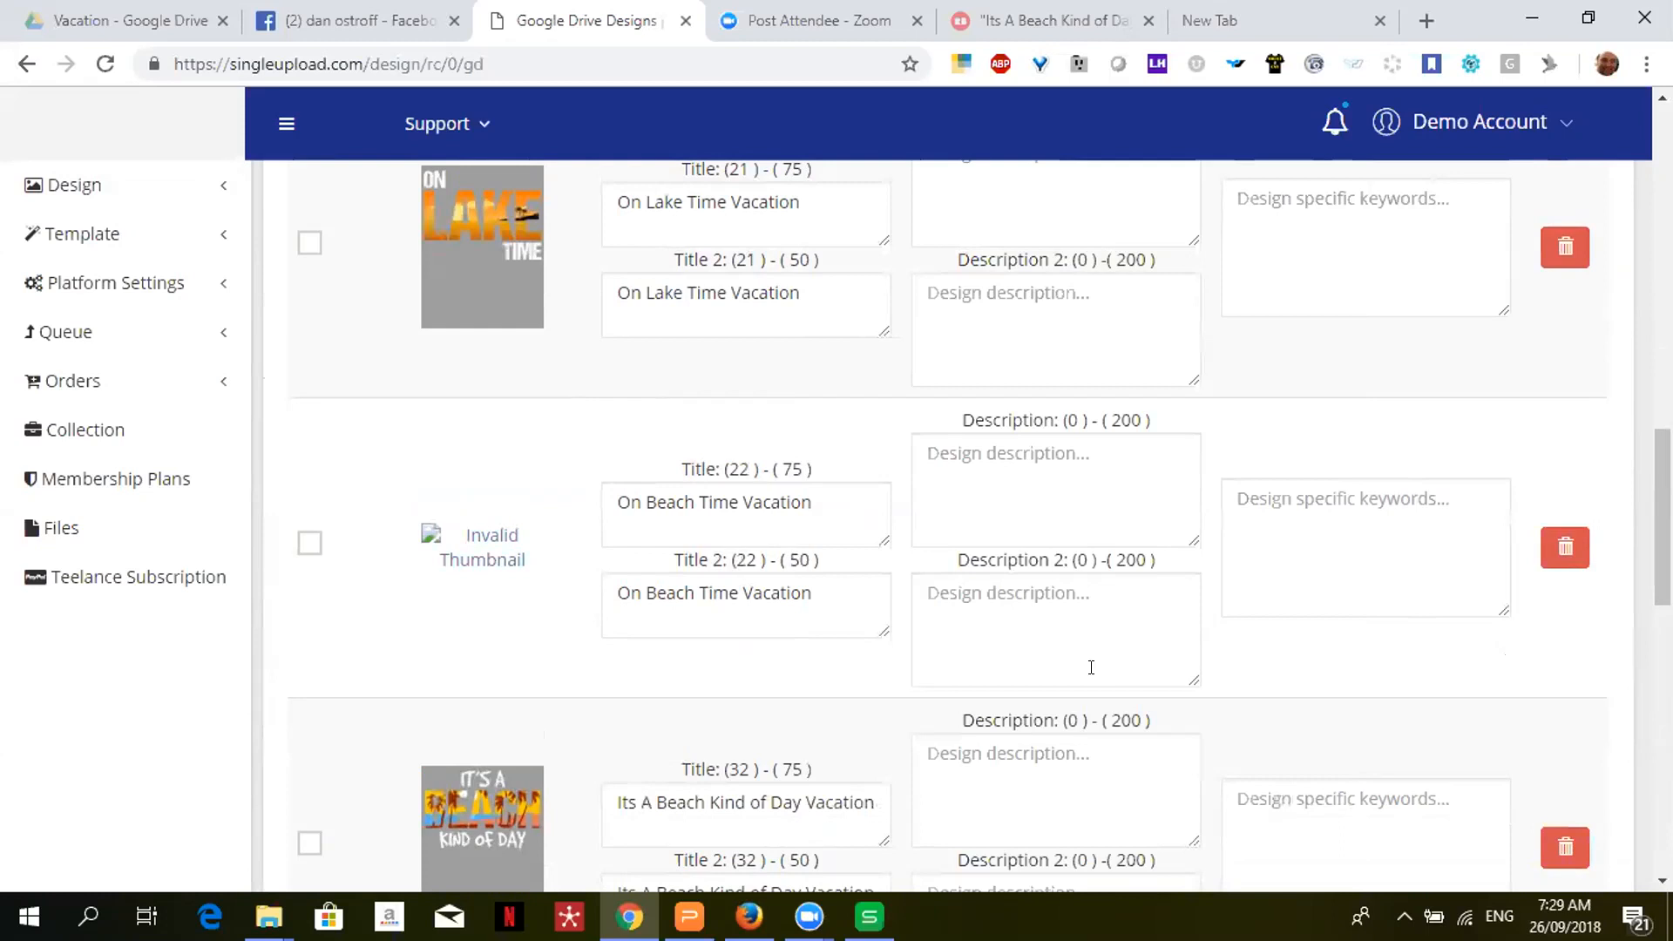
scroll(967, 527, up, 4)
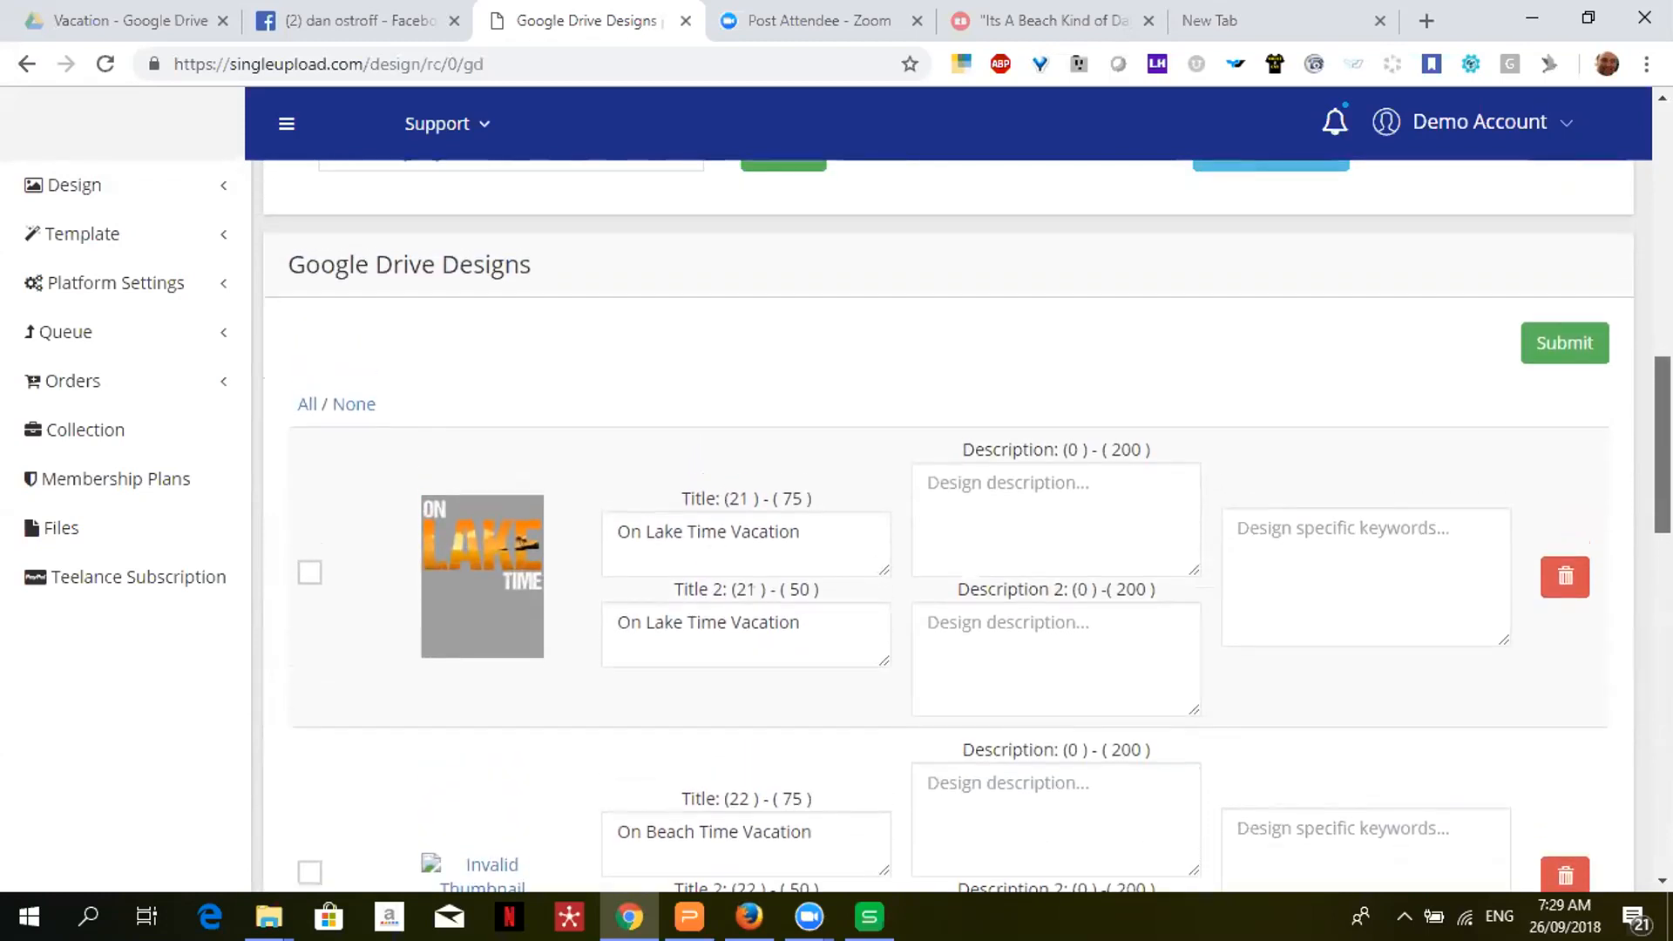
scroll(967, 526, up, 3)
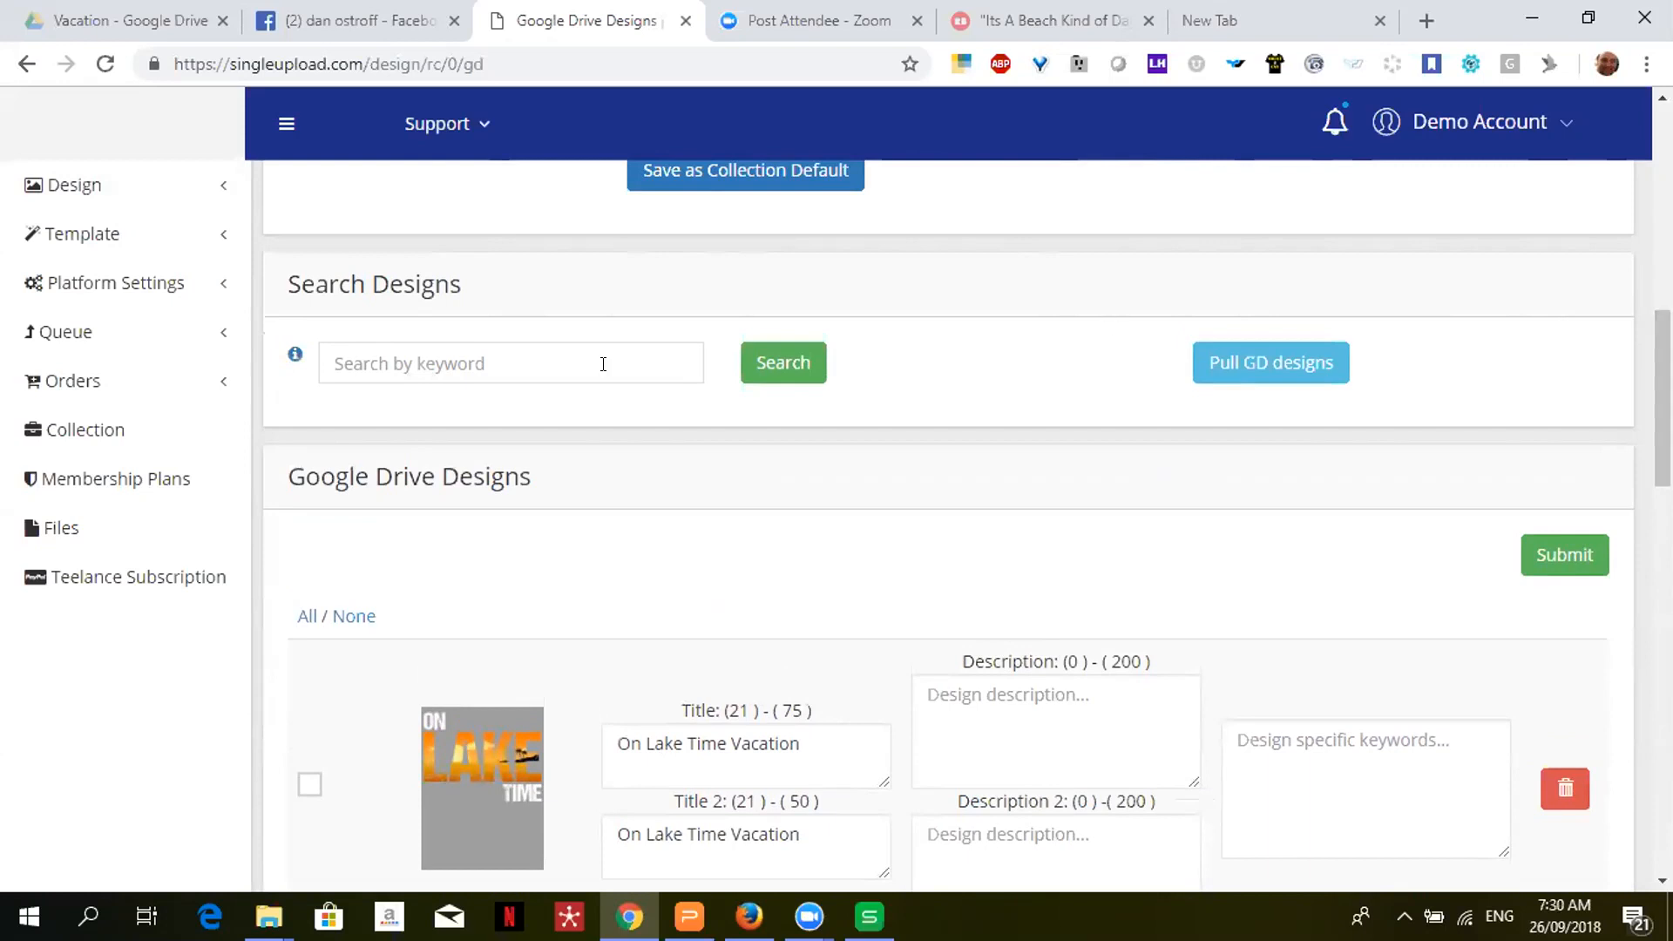
- Filter the Google Drive designs by the keyword 'vacation'
click(421, 352)
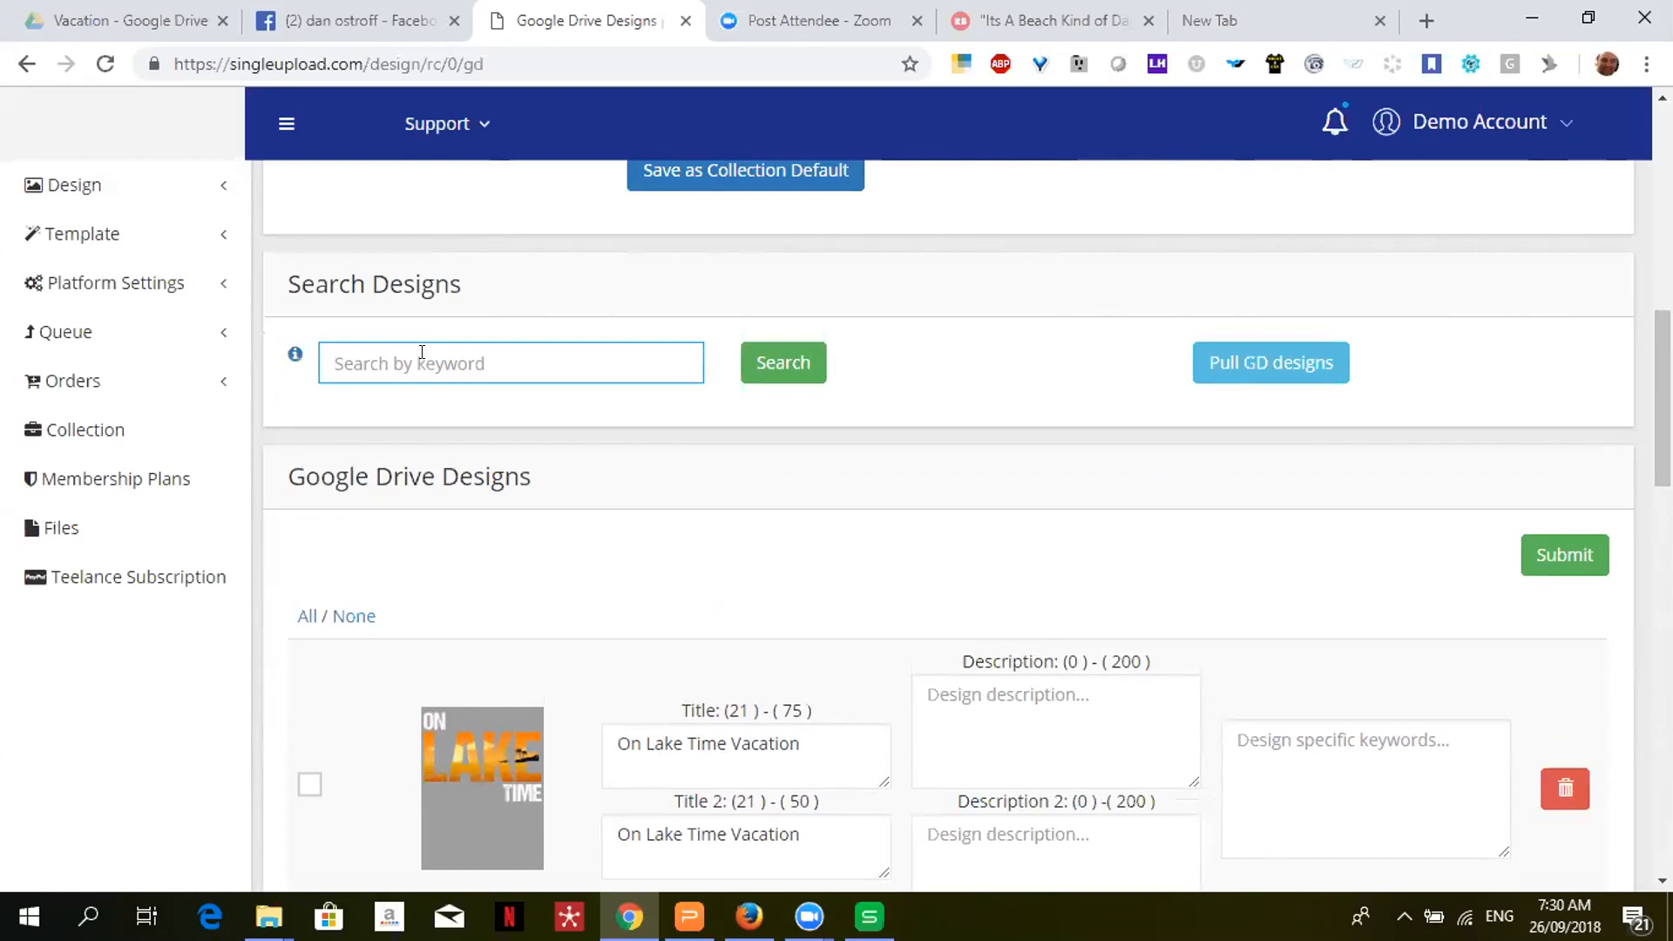
text(vacation)
click(790, 368)
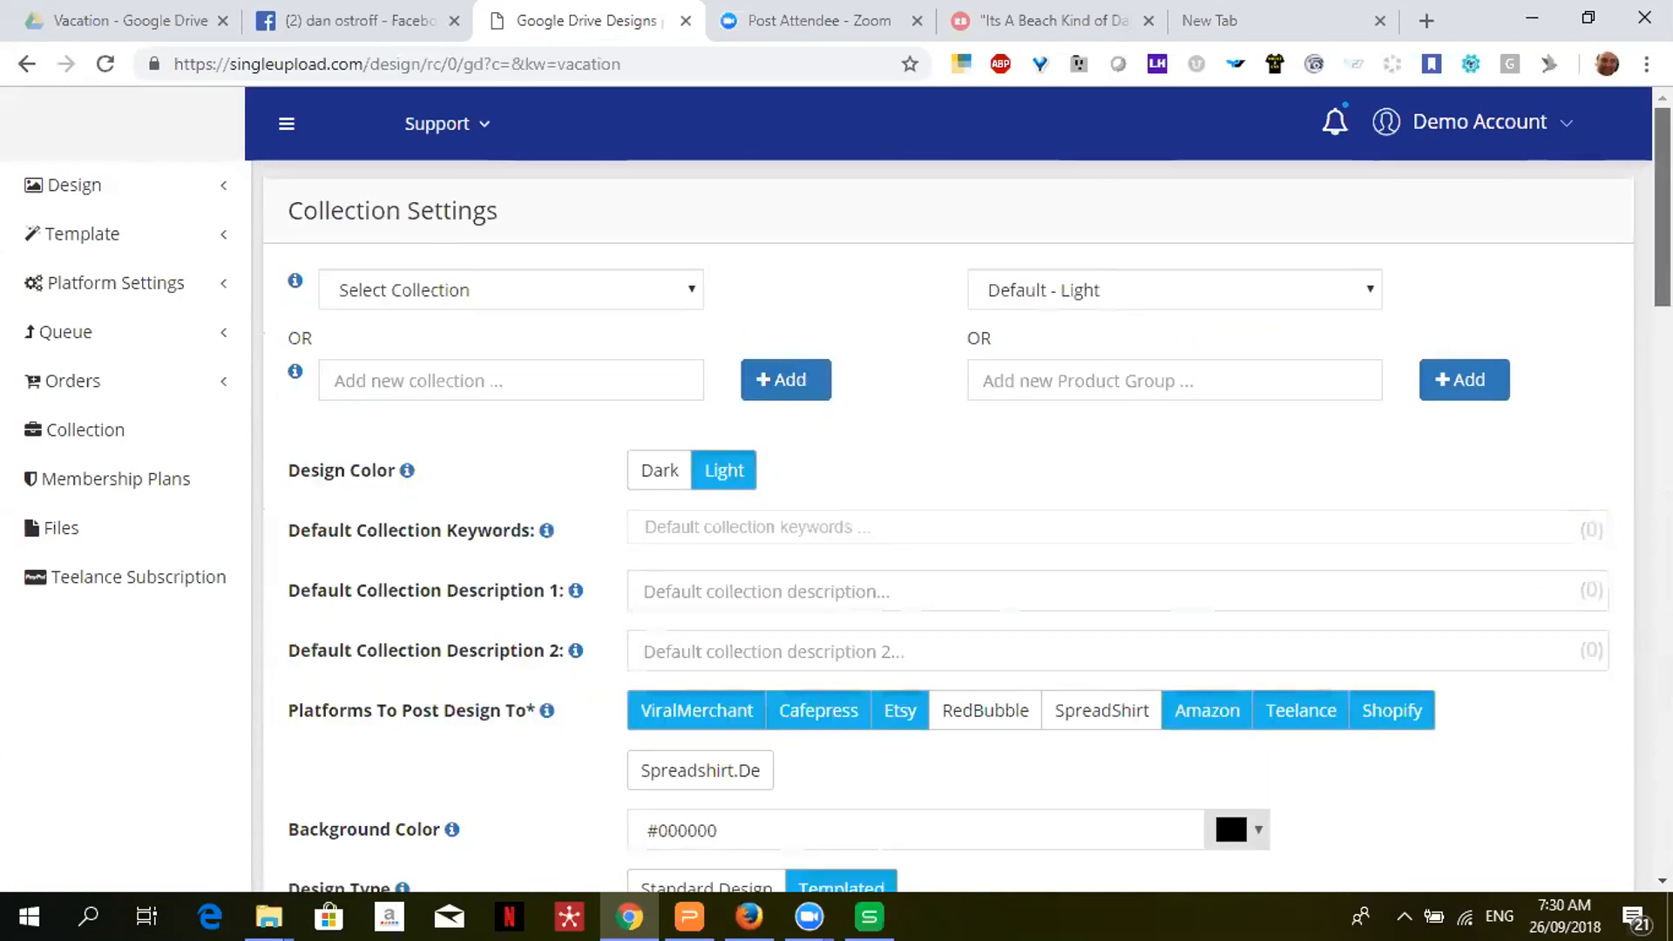
- Scroll through the vacation results and back up to Collection Settings
scroll(959, 523, down, 20)
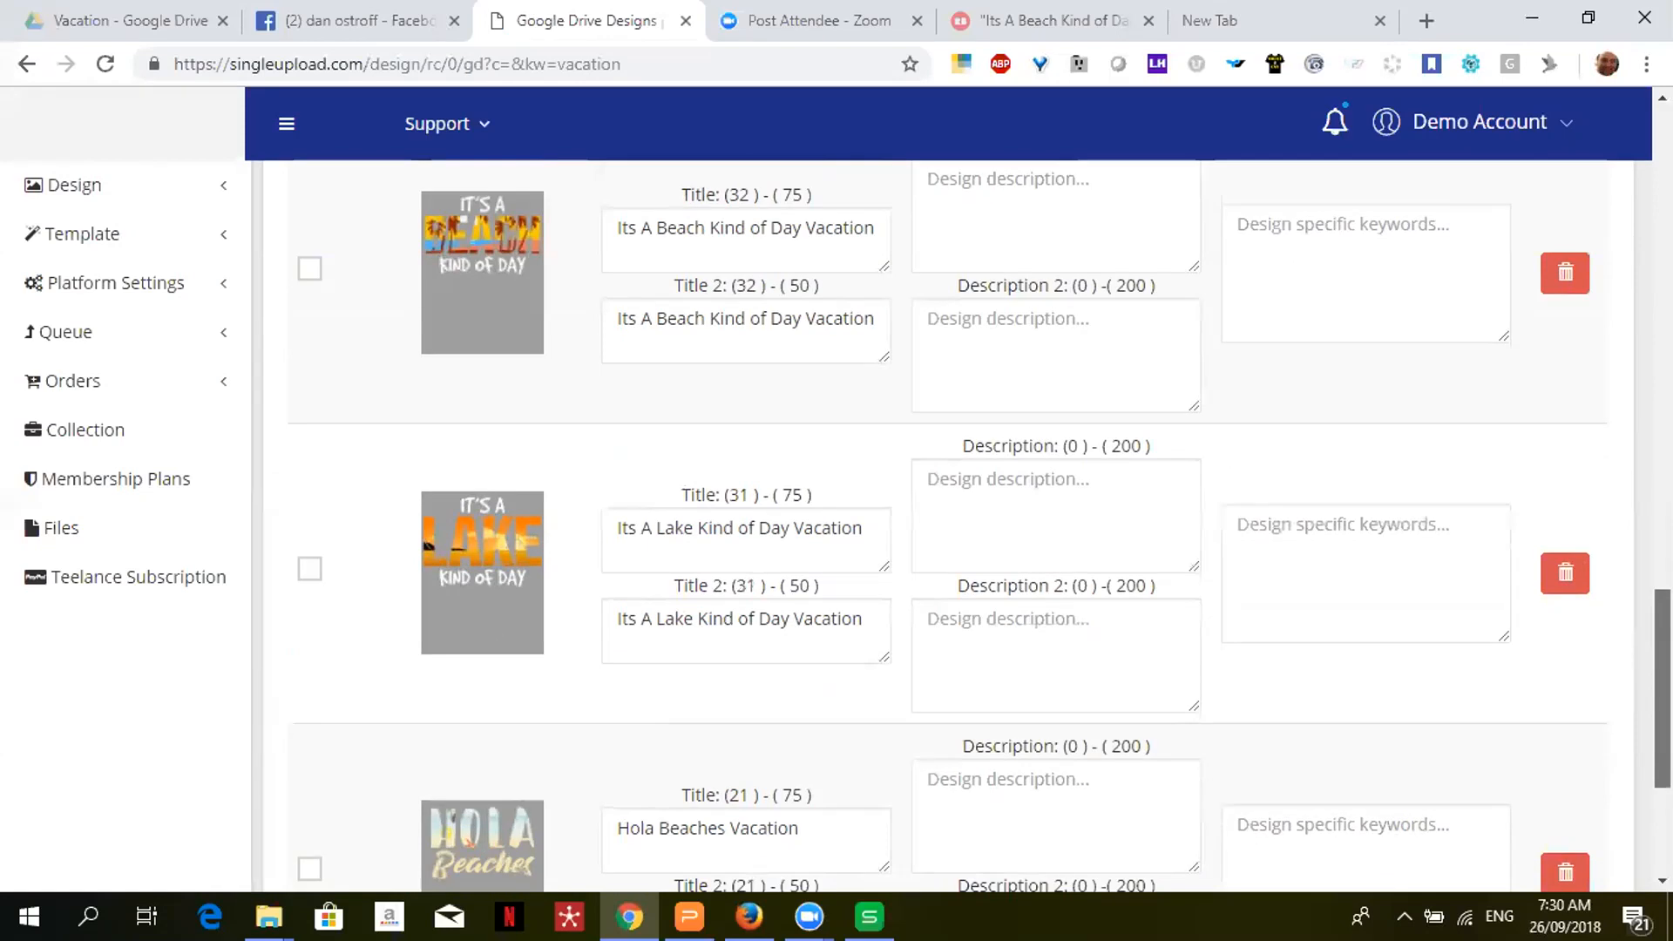
scroll(958, 522, down, 4)
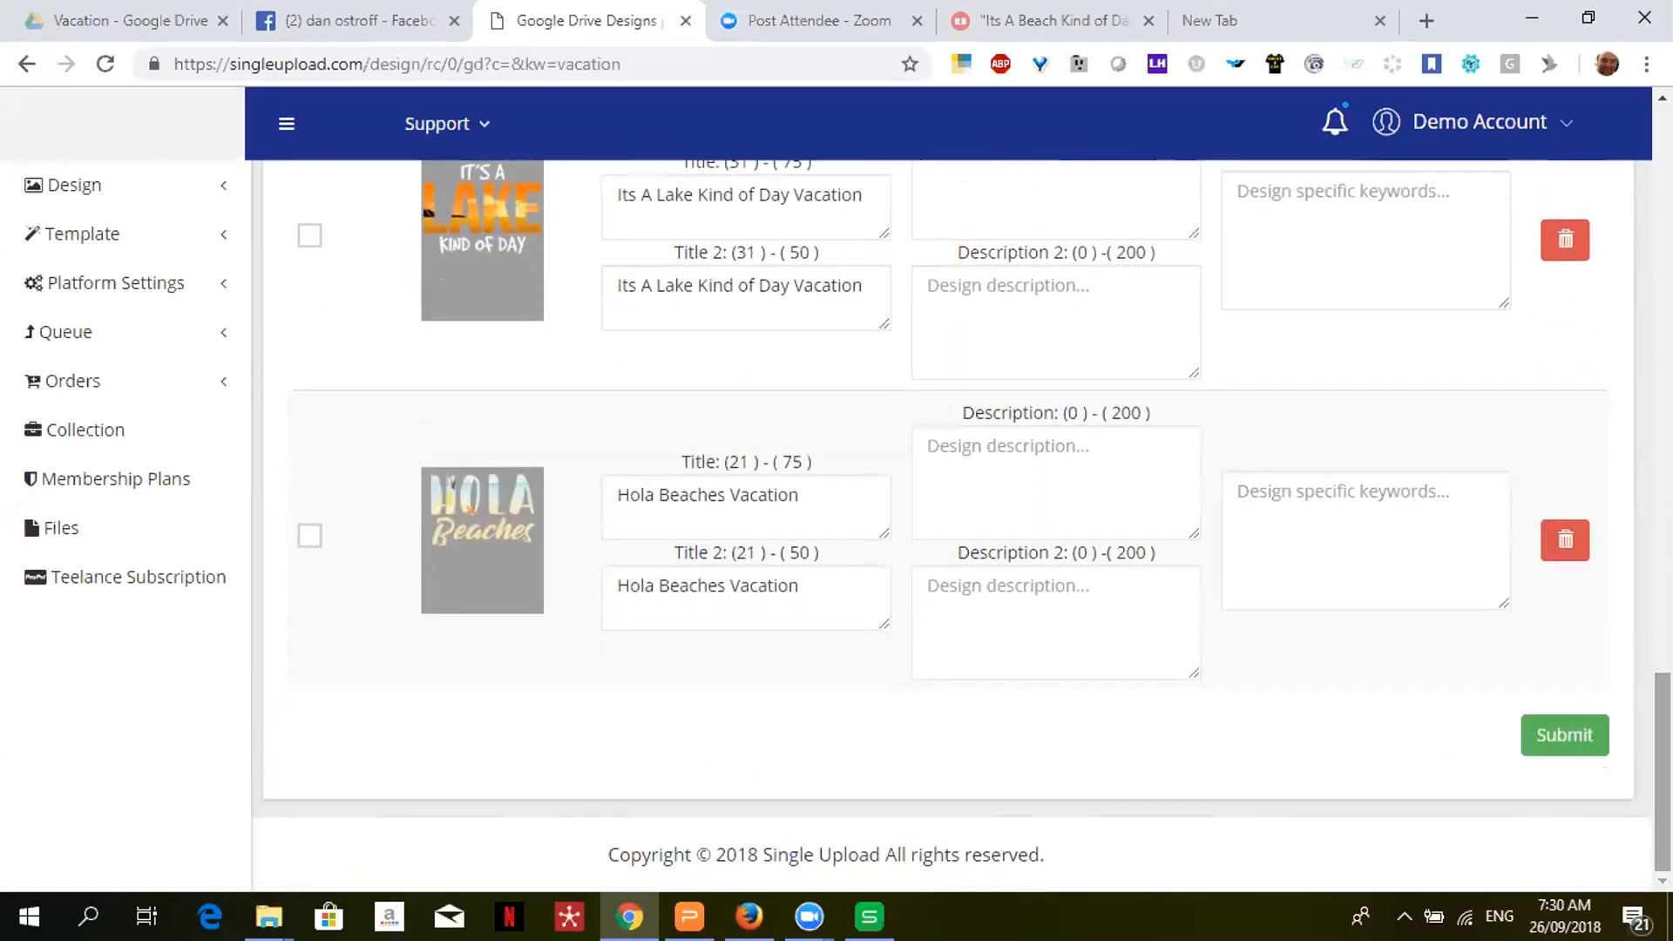
scroll(950, 523, up, 20)
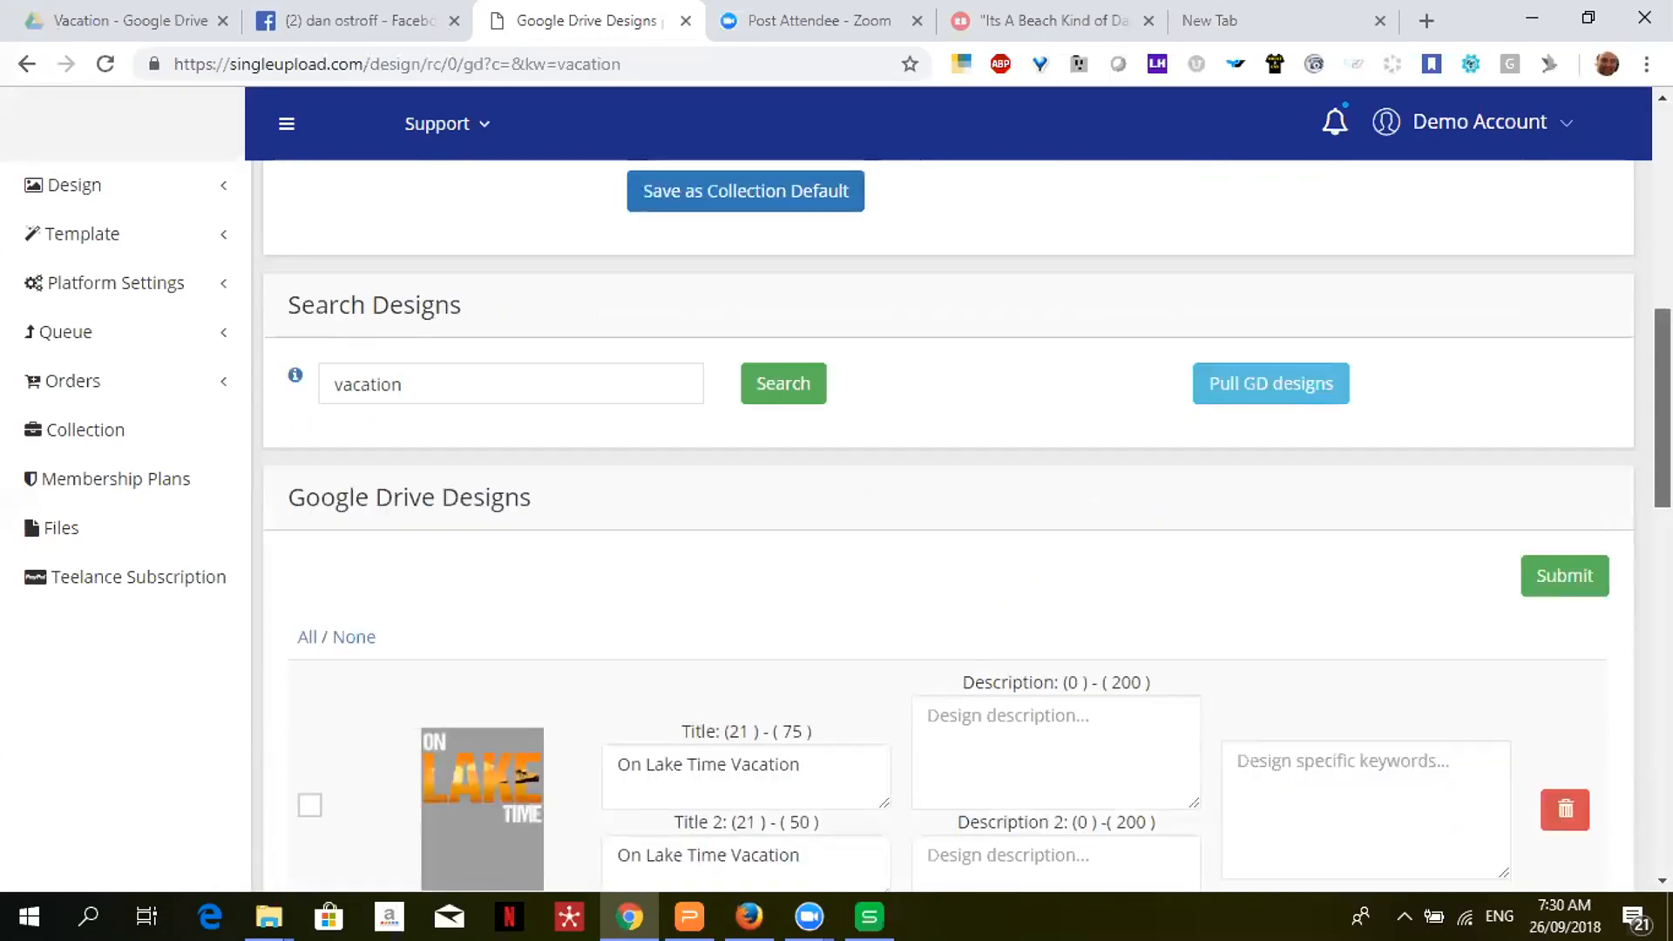
scroll(754, 309, up, 3)
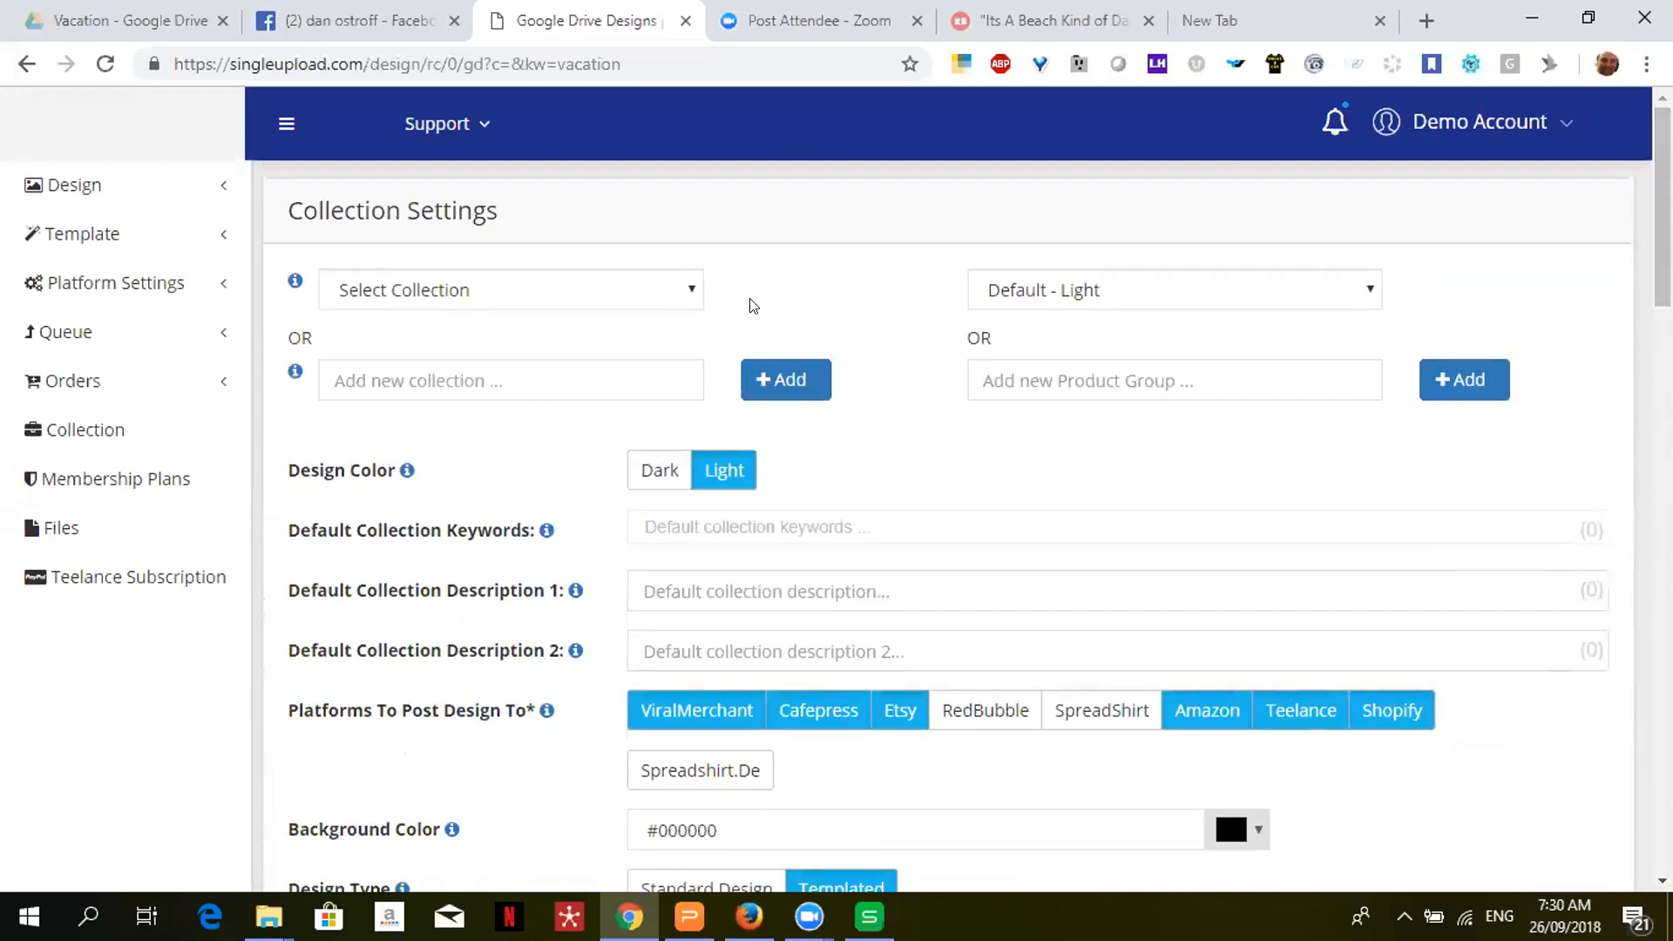
- Load the saved Vacation - Light collection, then expand the product group list
click(656, 300)
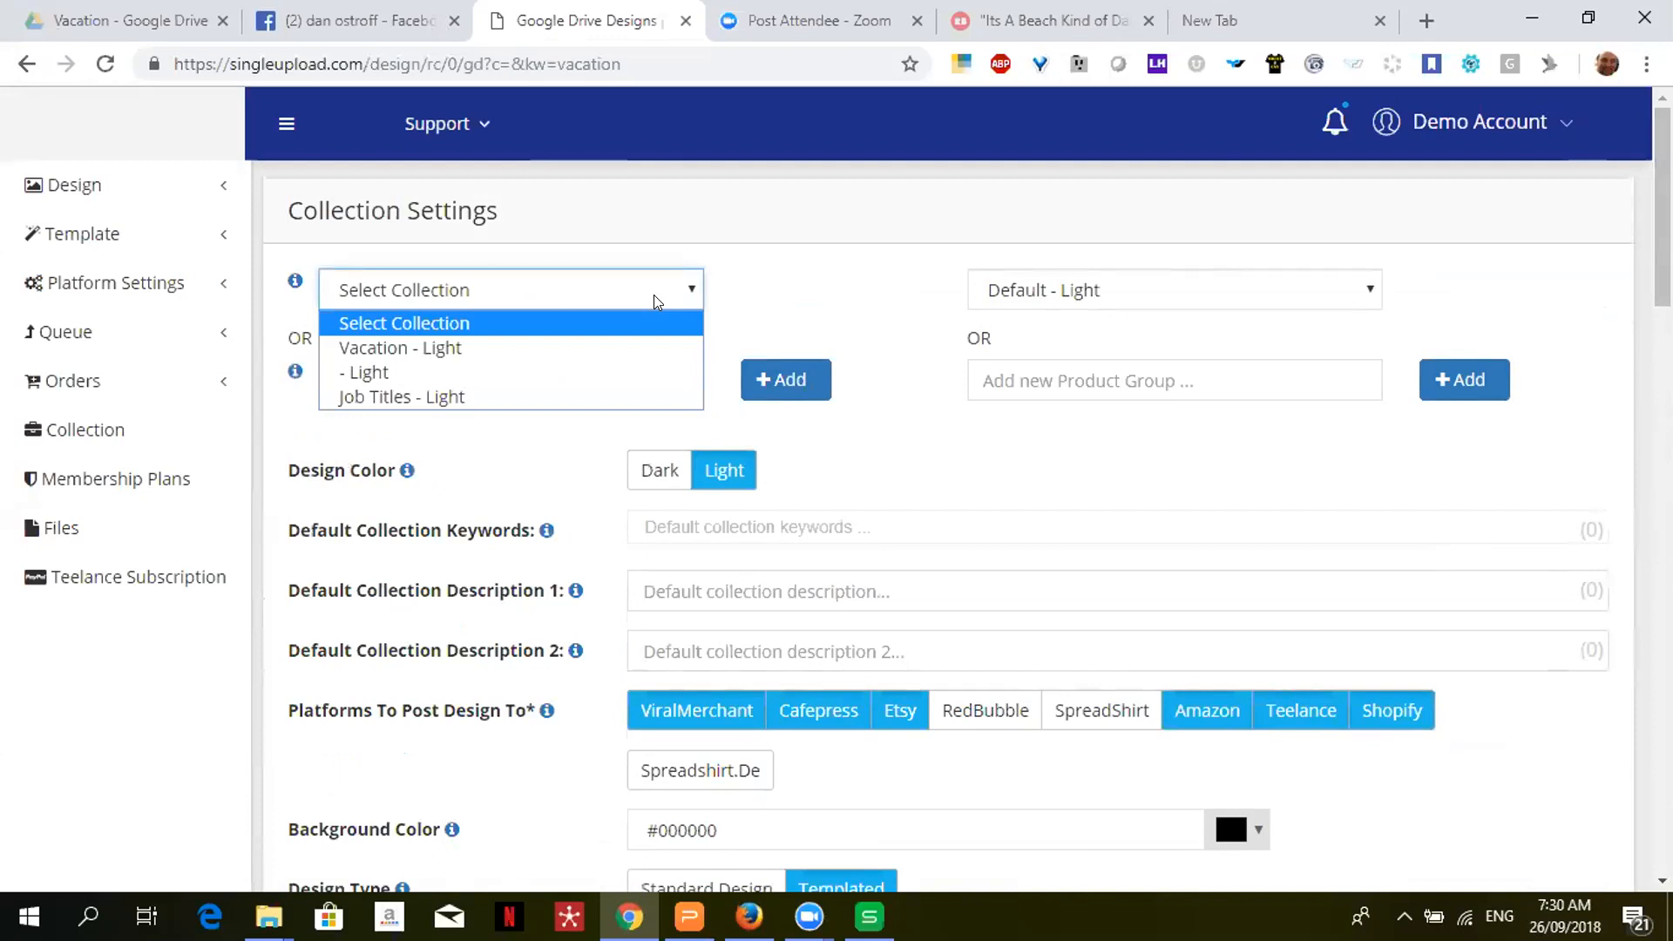
click(556, 347)
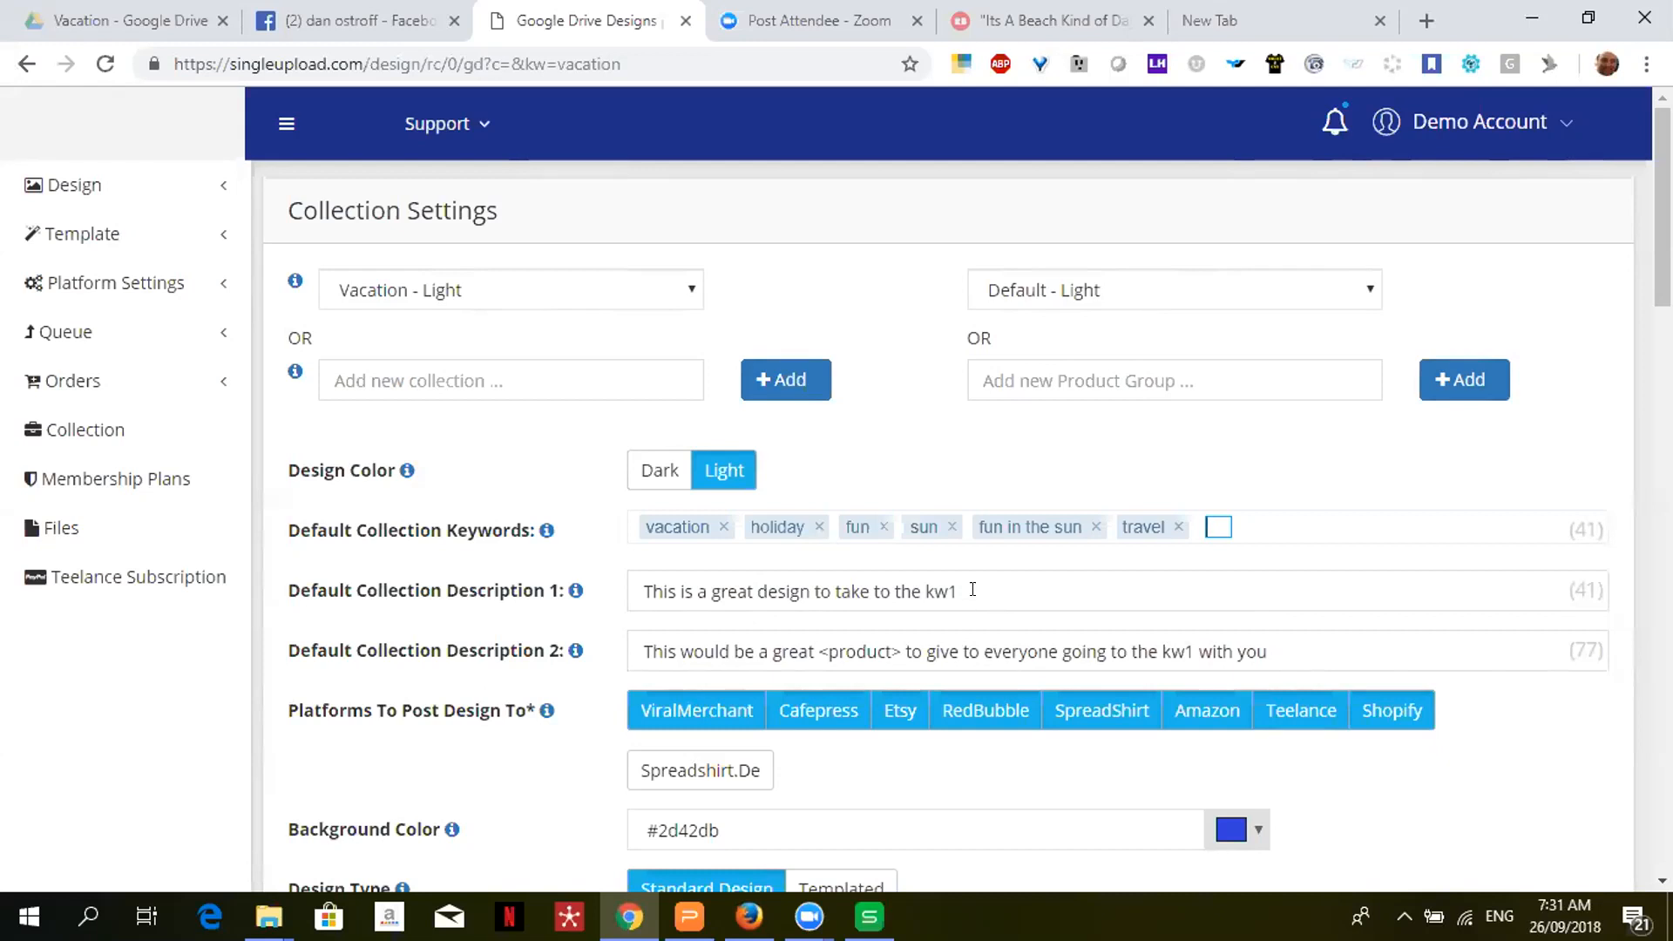
click(1293, 290)
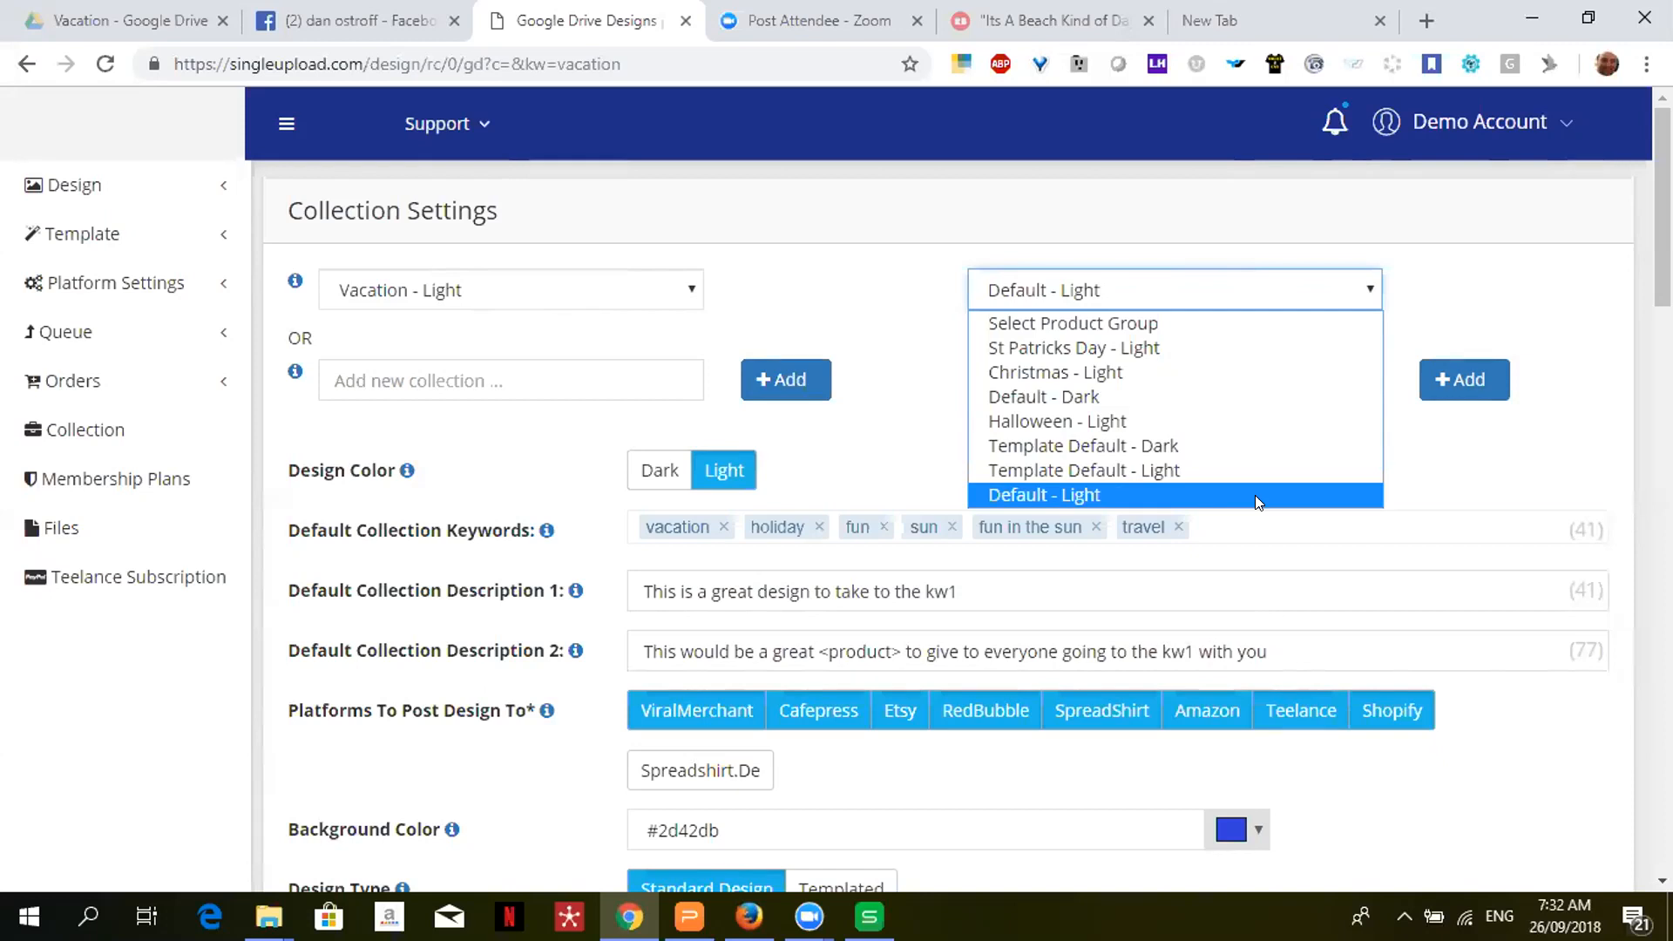
- Keep Default - Light as product group and scroll down to Suitable For
click(1255, 495)
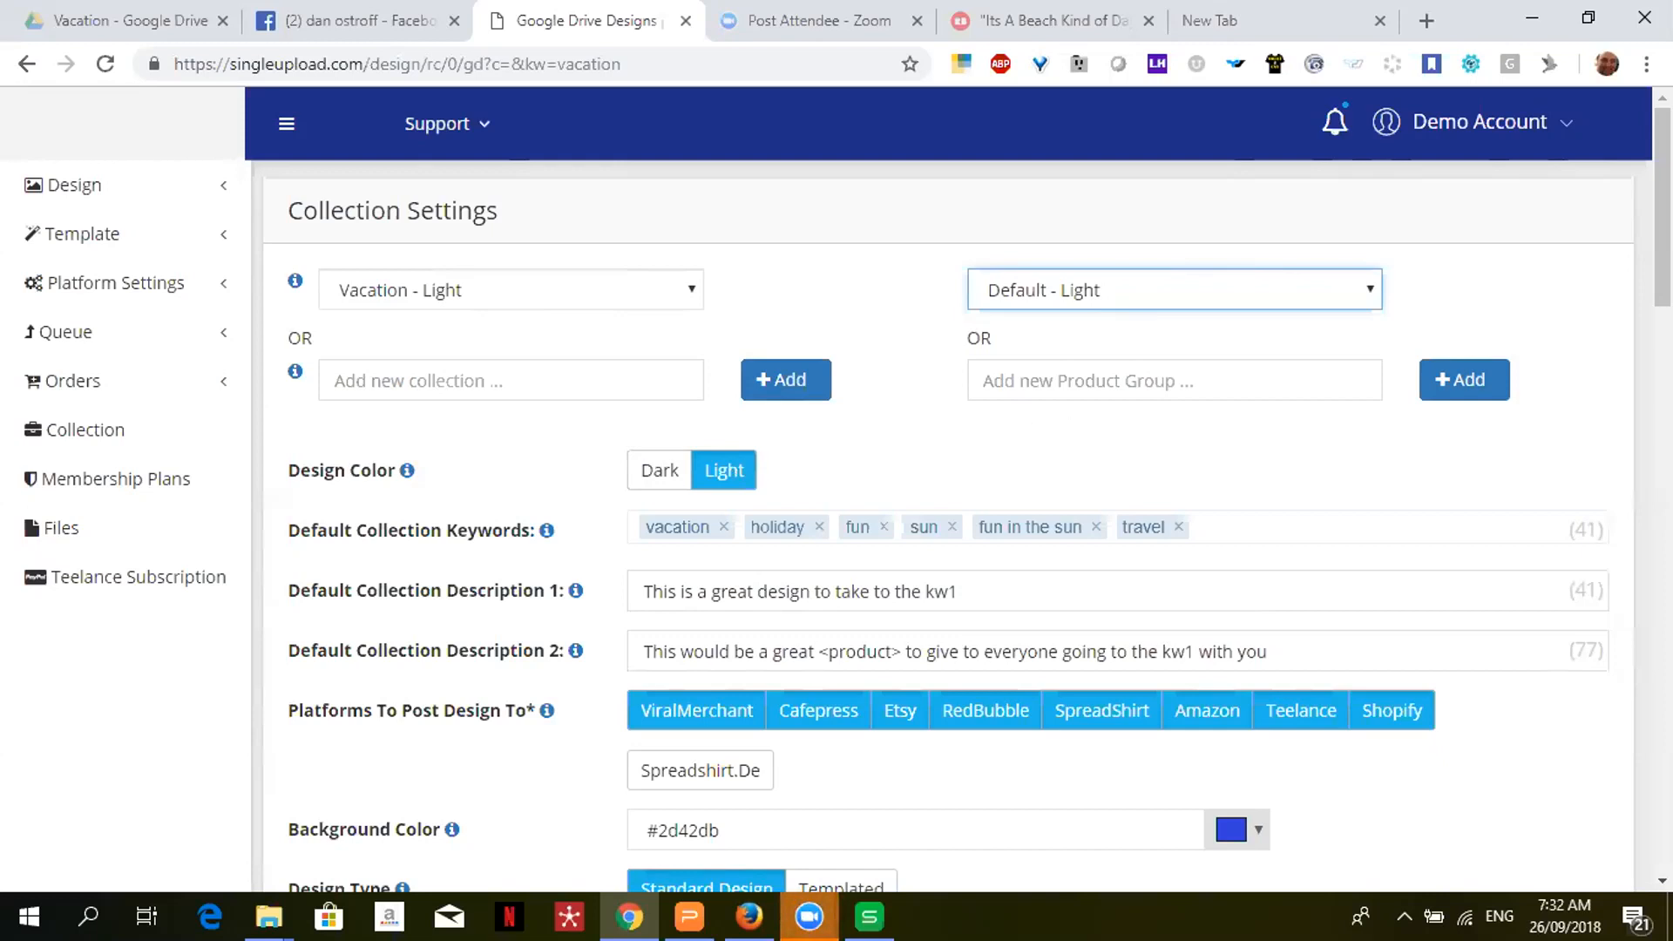
scroll(1663, 261, down, 3)
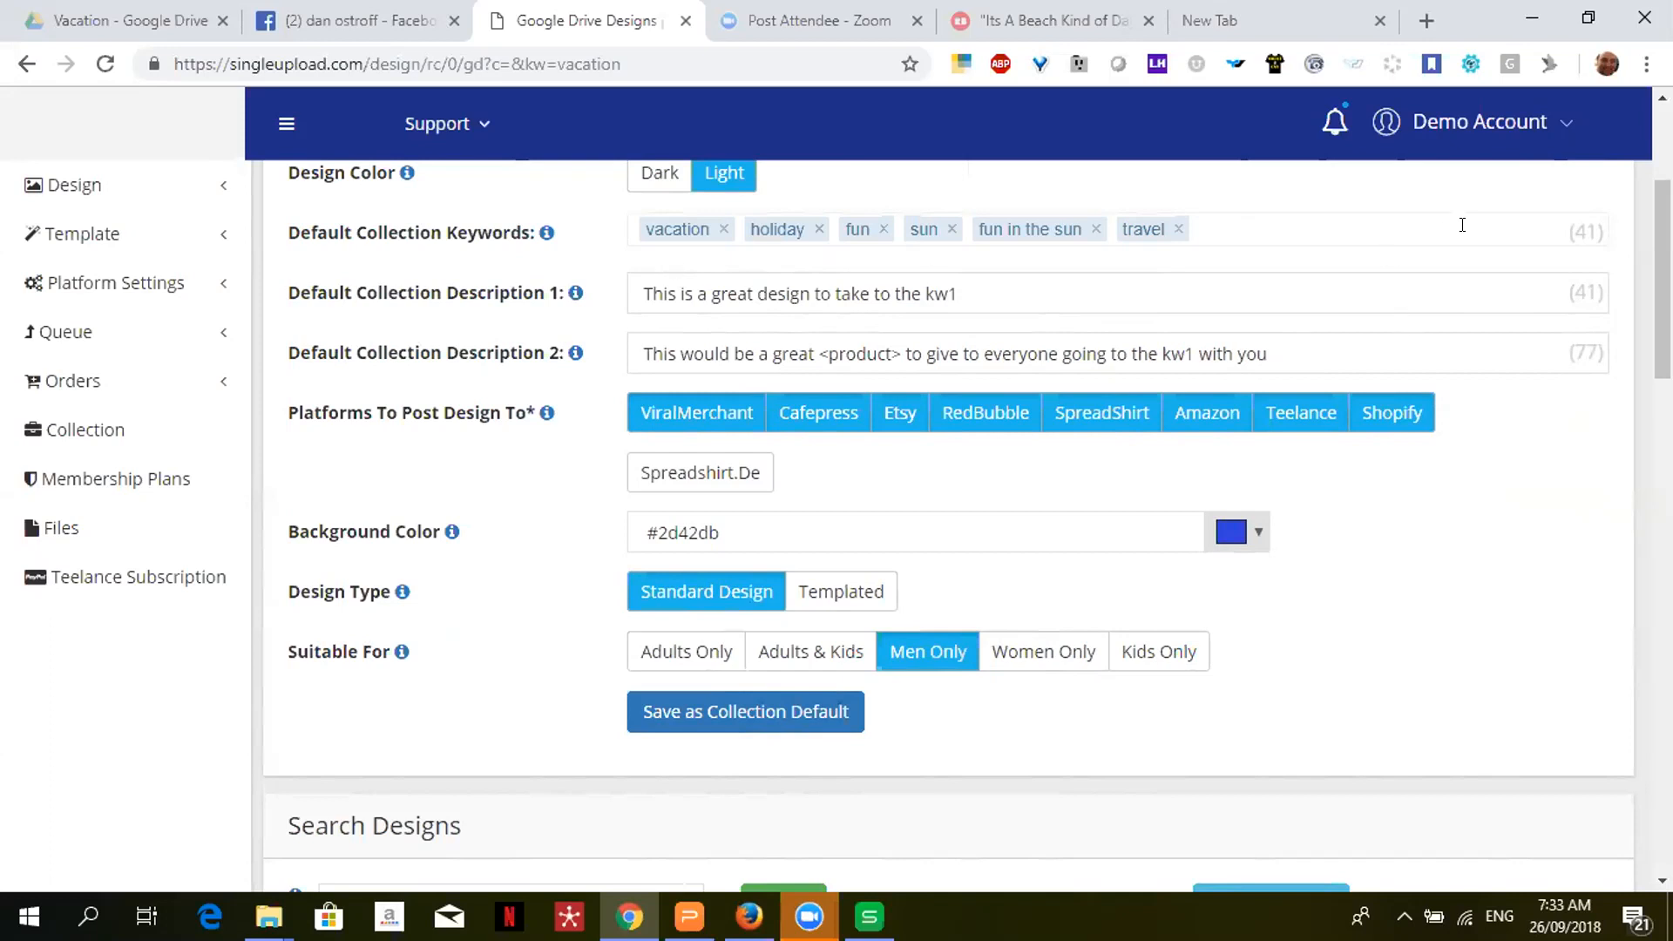
click(956, 290)
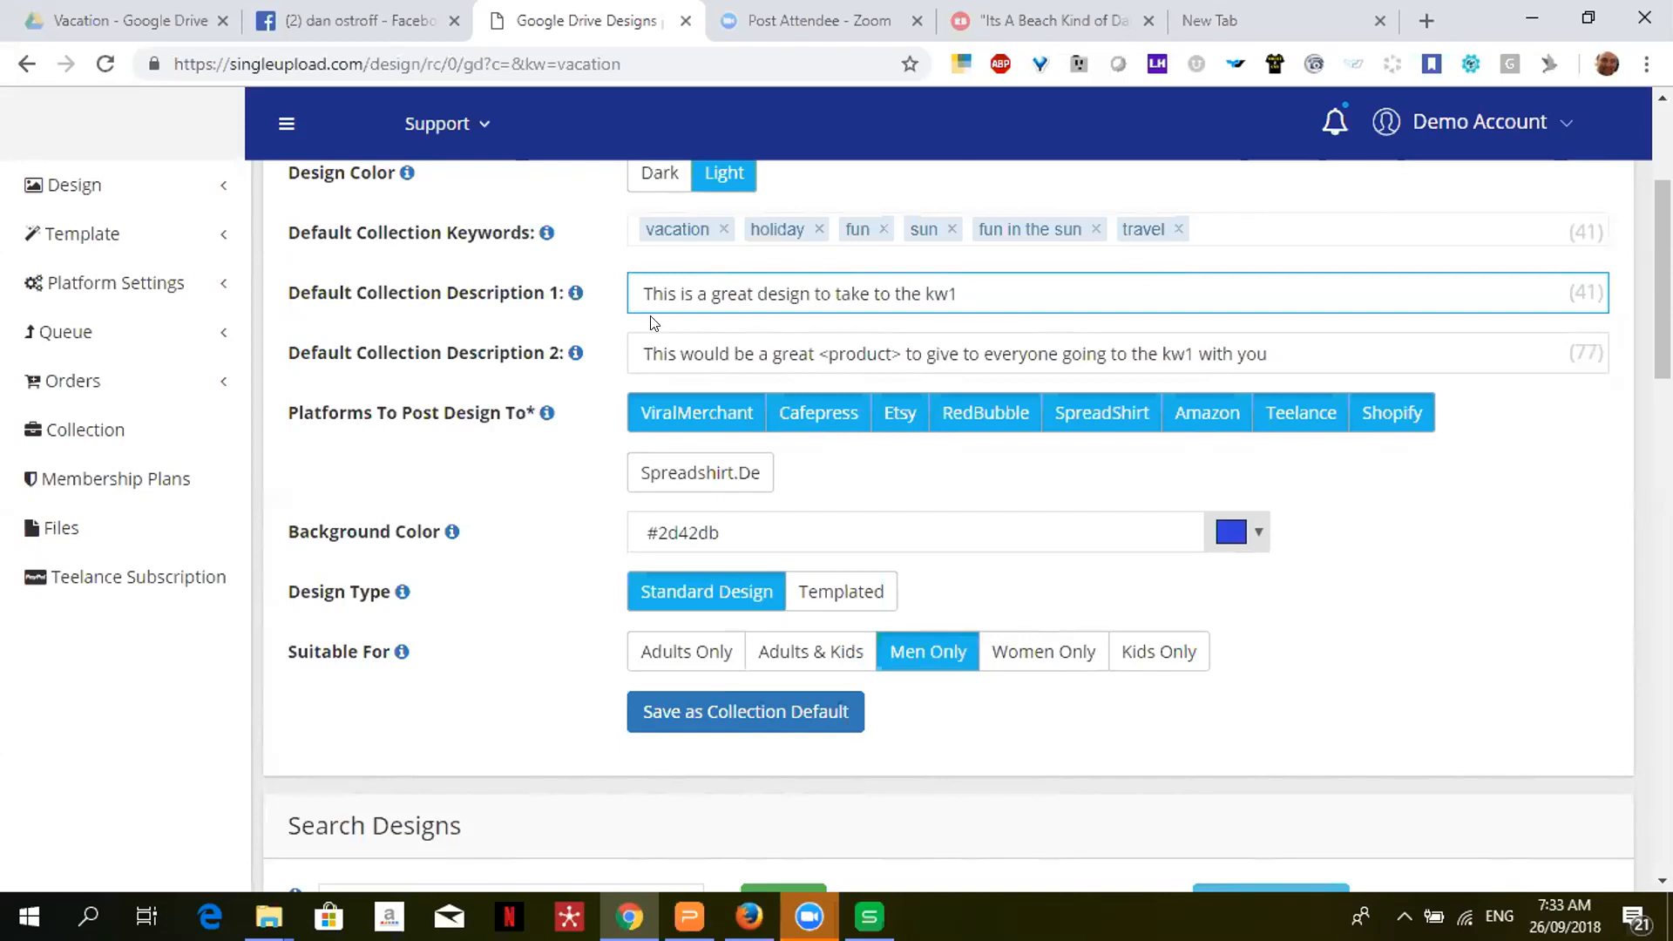
double_click(937, 293)
click(819, 417)
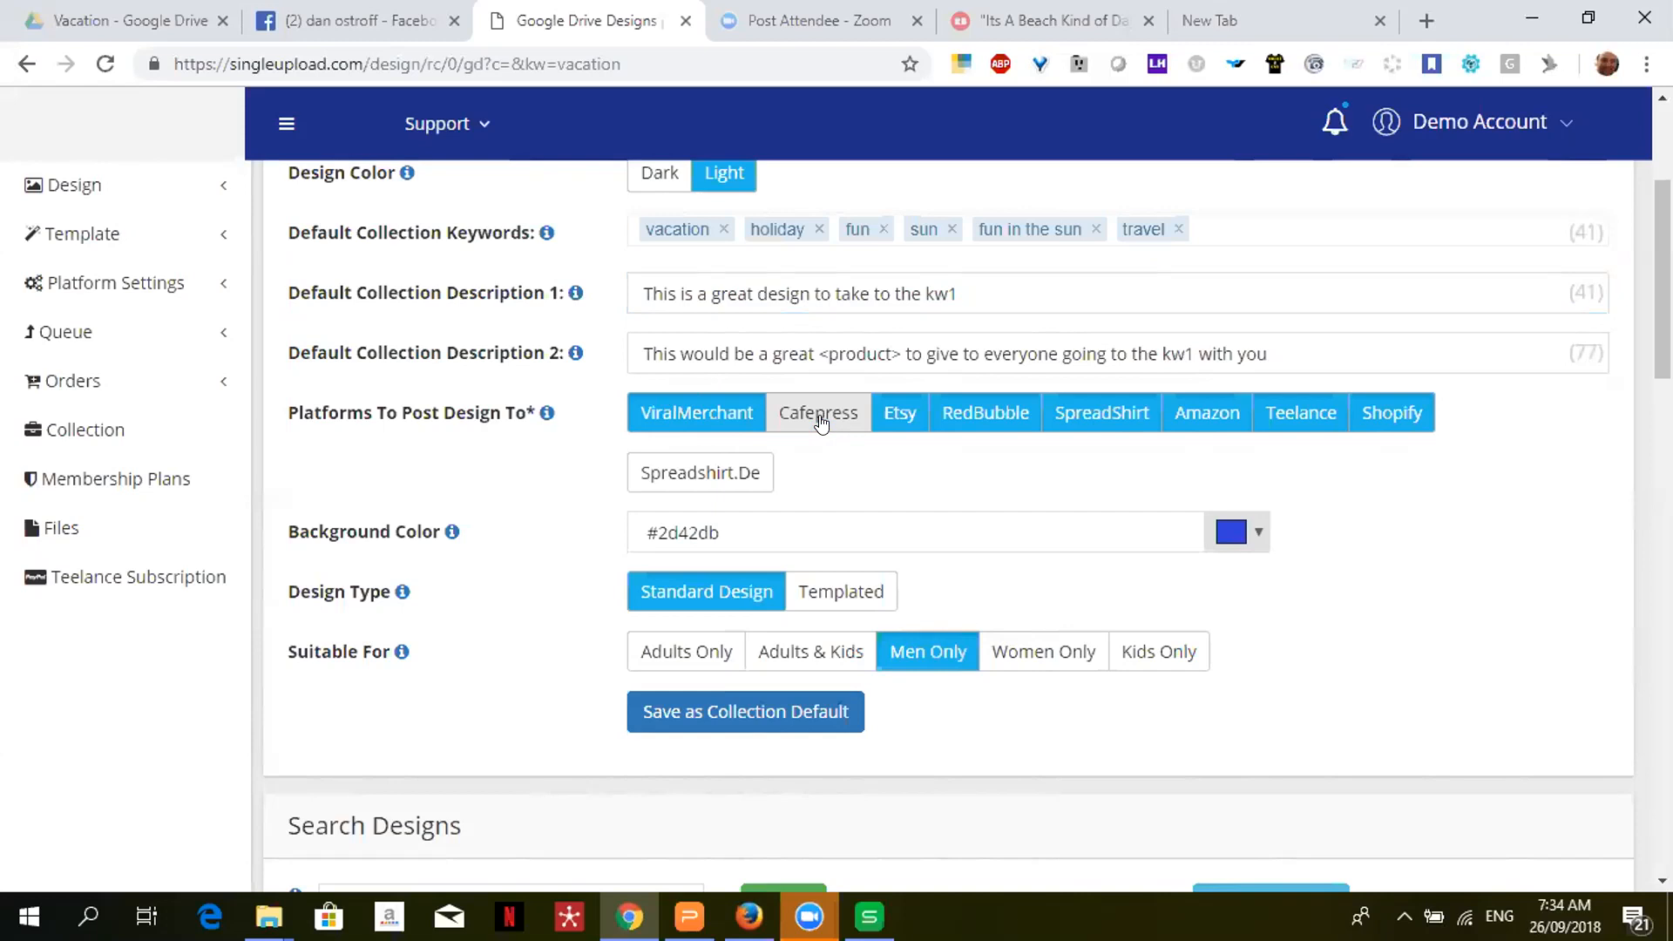
click(820, 419)
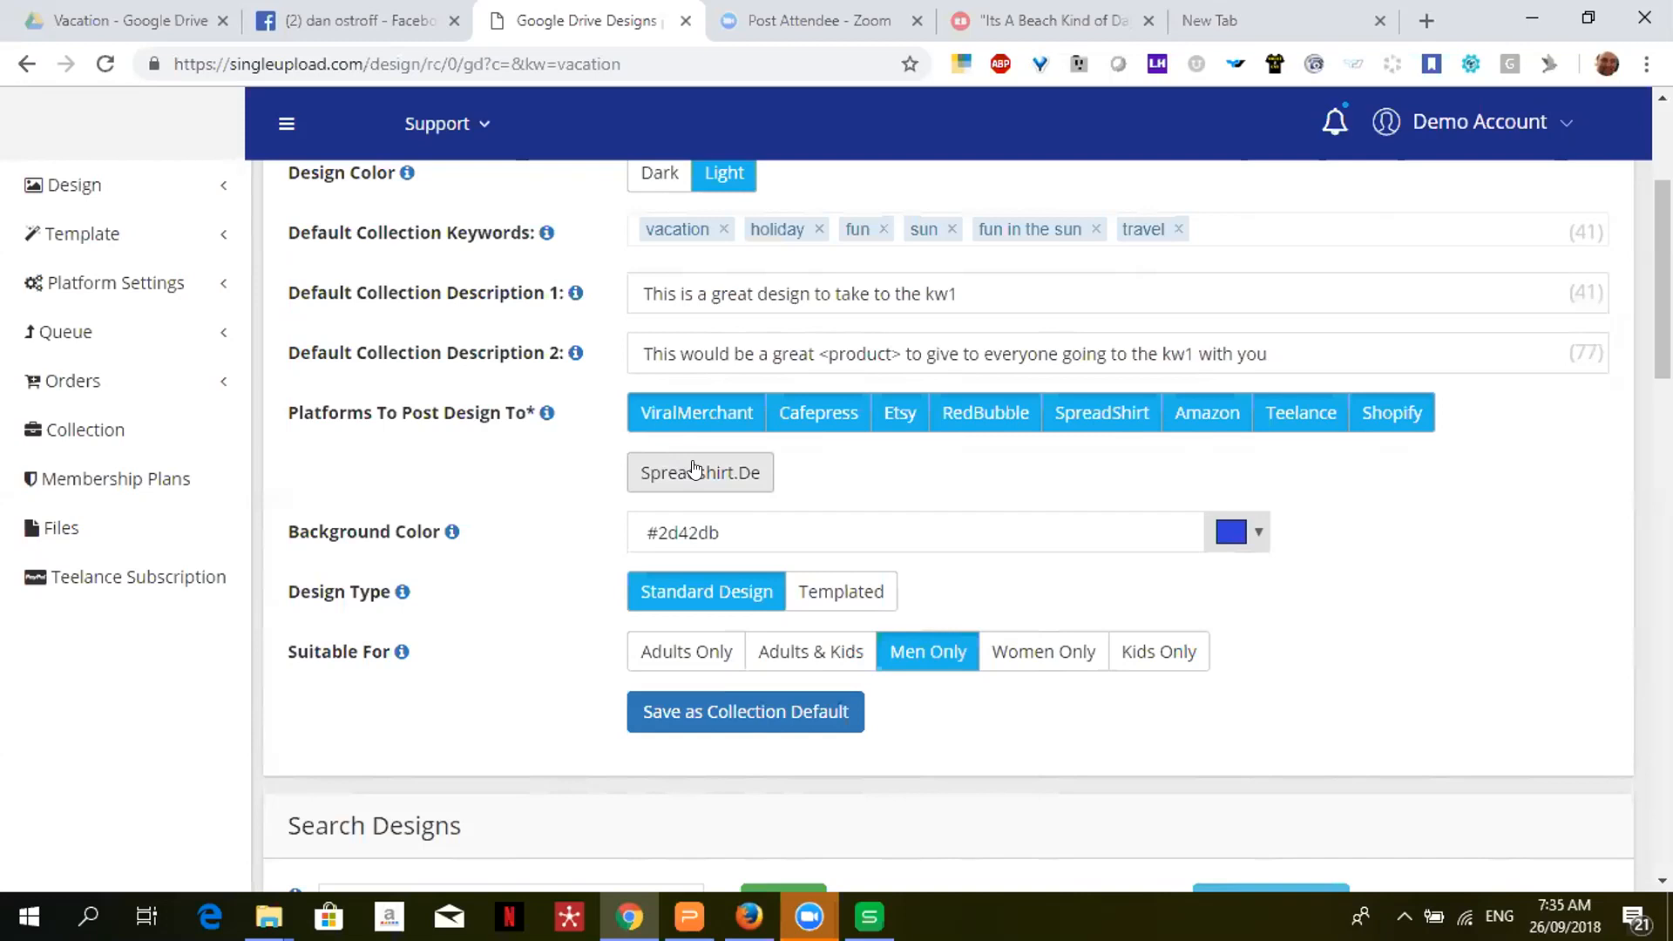
click(1231, 532)
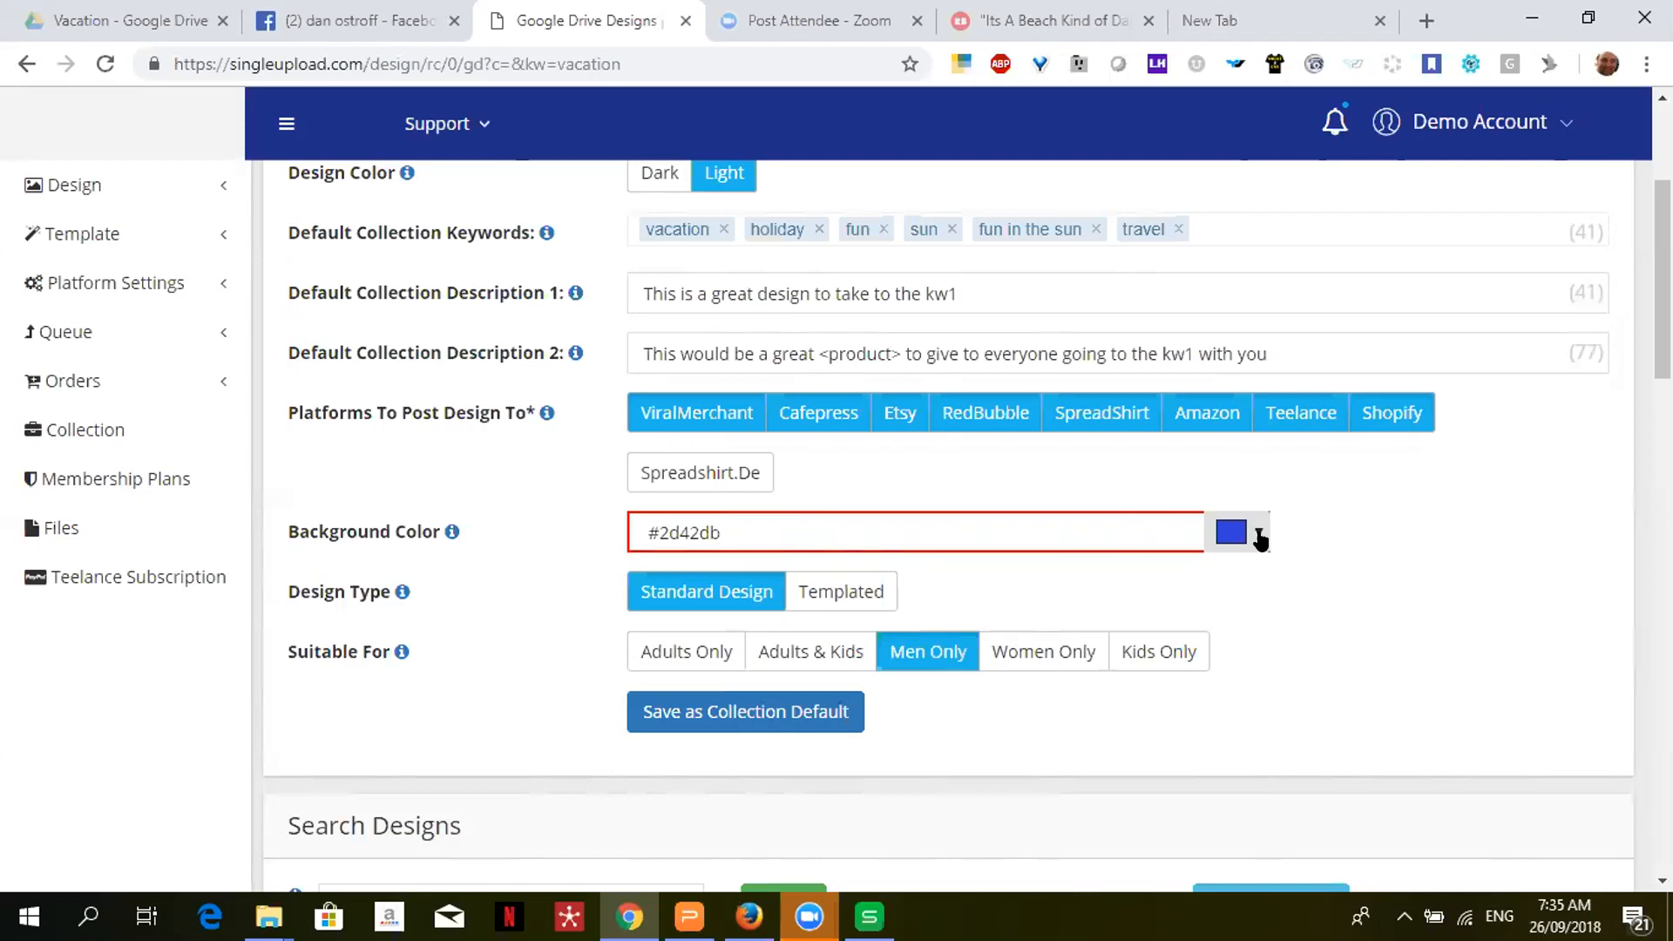
- Set the background colour to #2248d8, then reload the Redbubble beach design page
click(1258, 536)
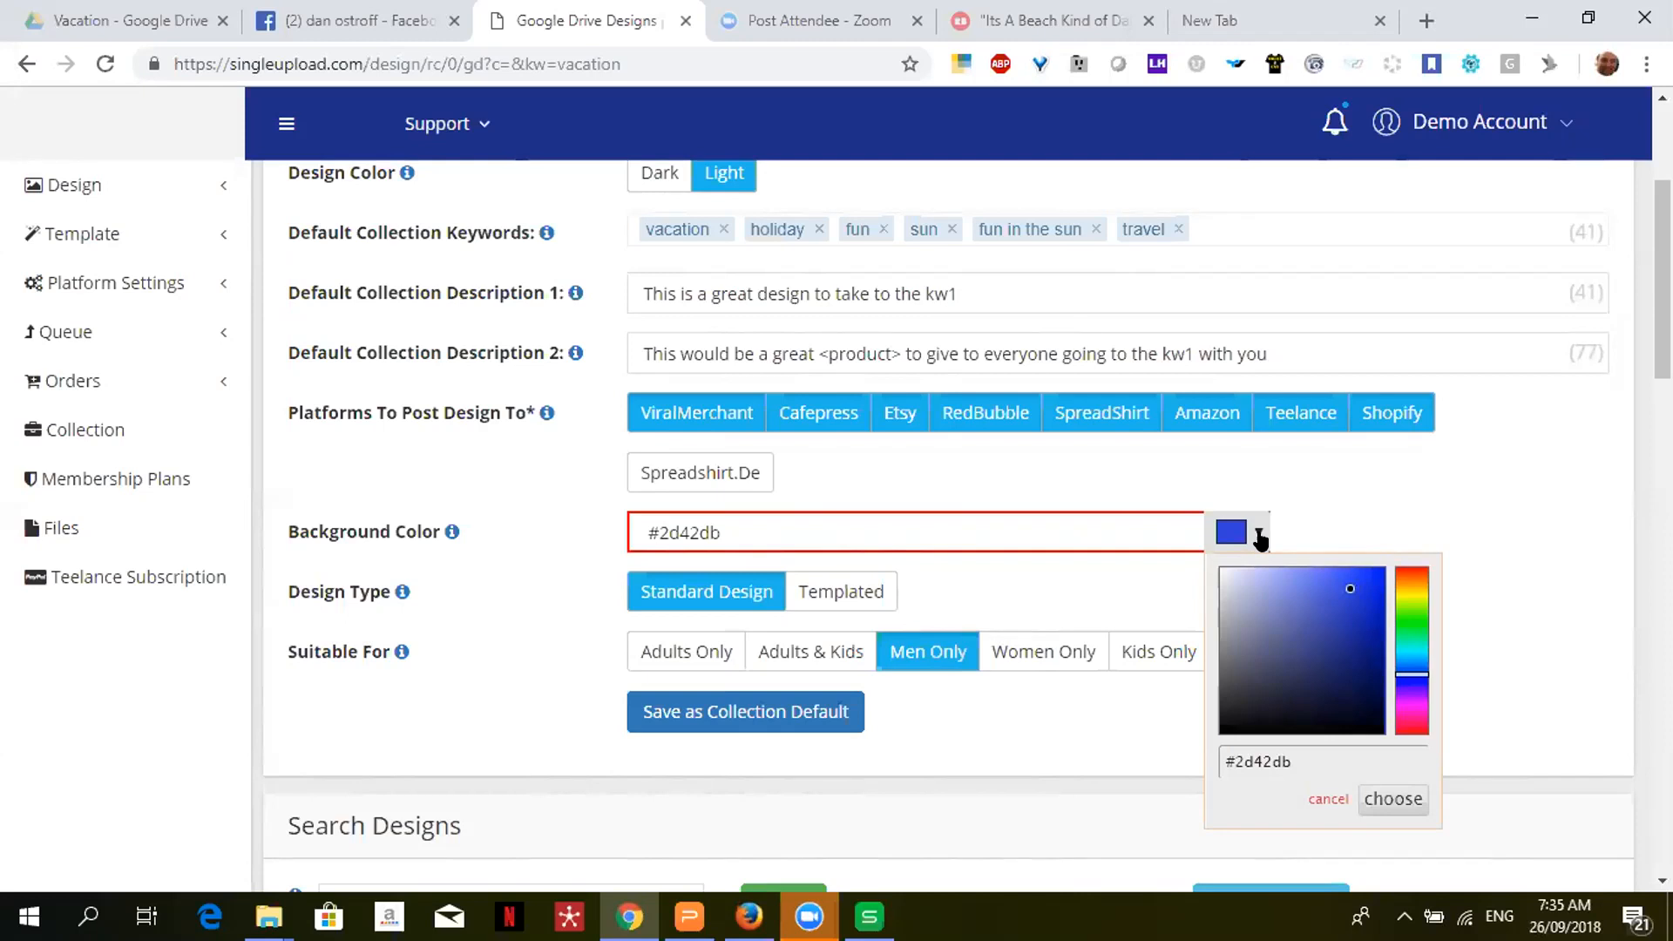
click(1352, 612)
click(1355, 593)
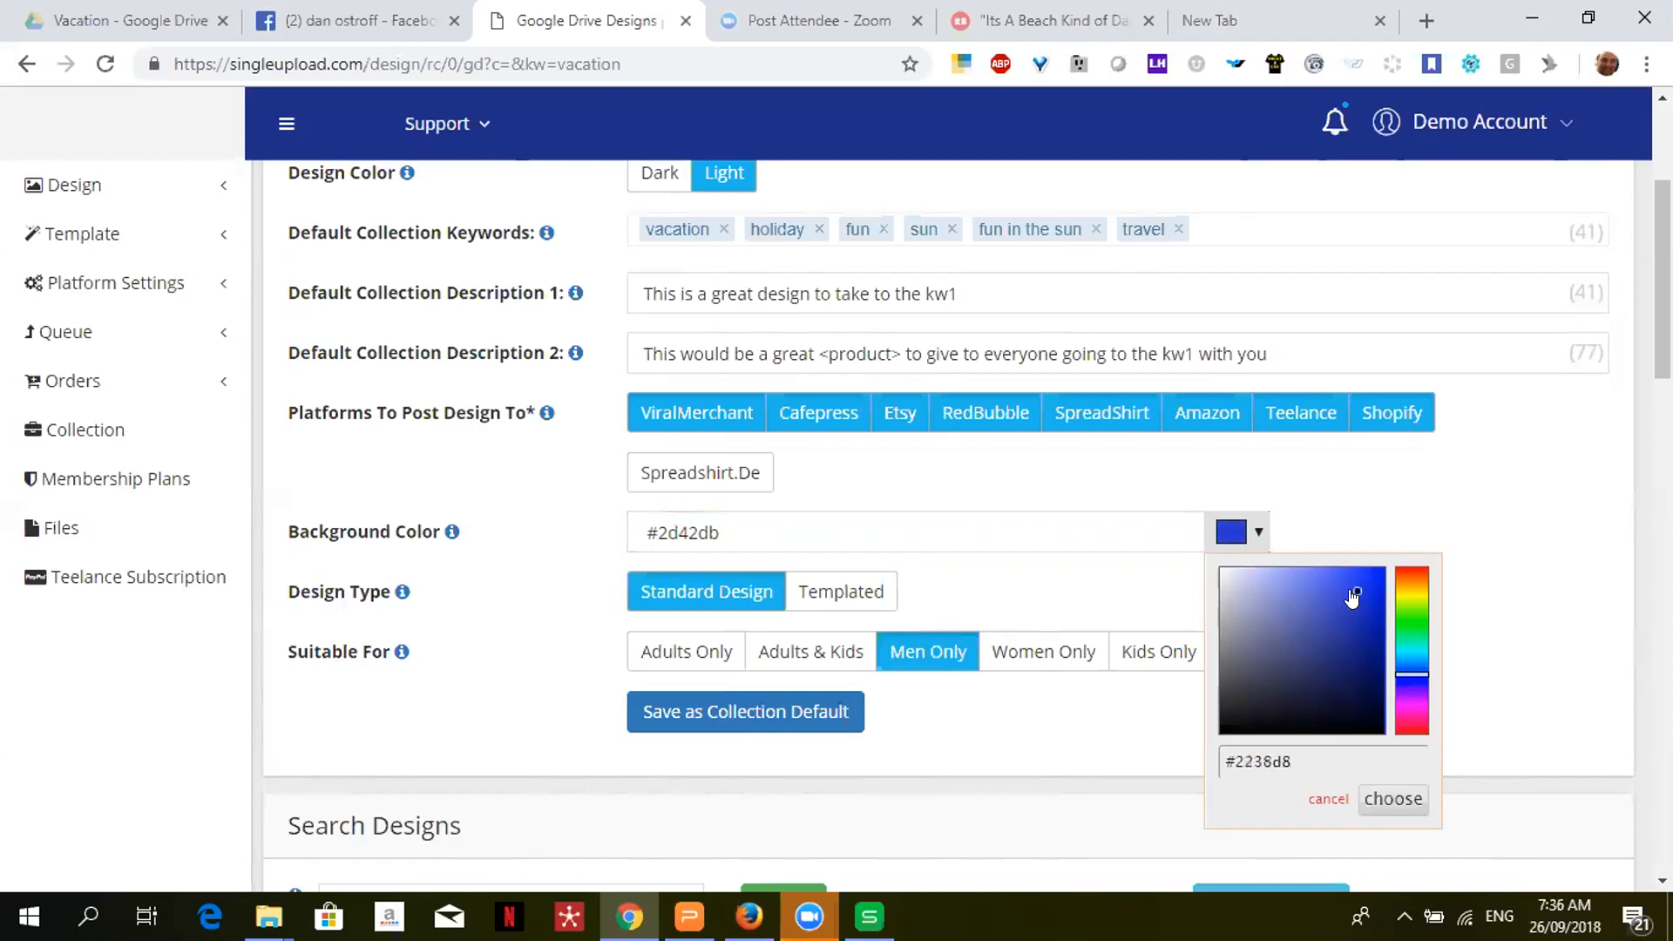
click(1405, 673)
click(1389, 796)
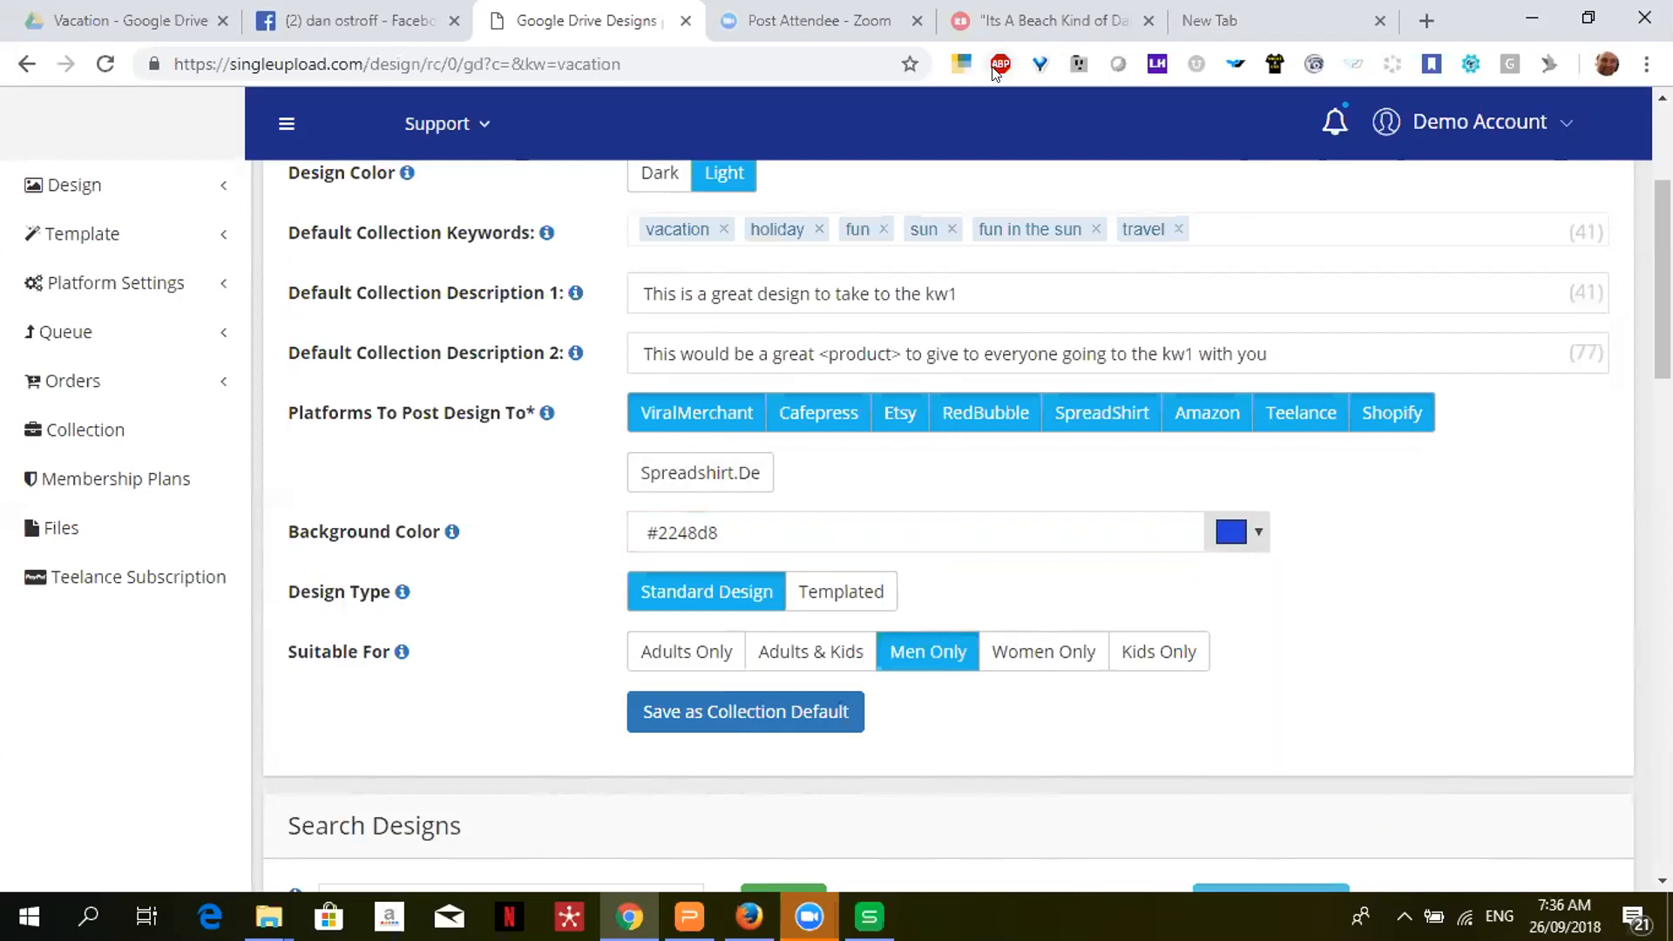
click(1041, 20)
click(802, 441)
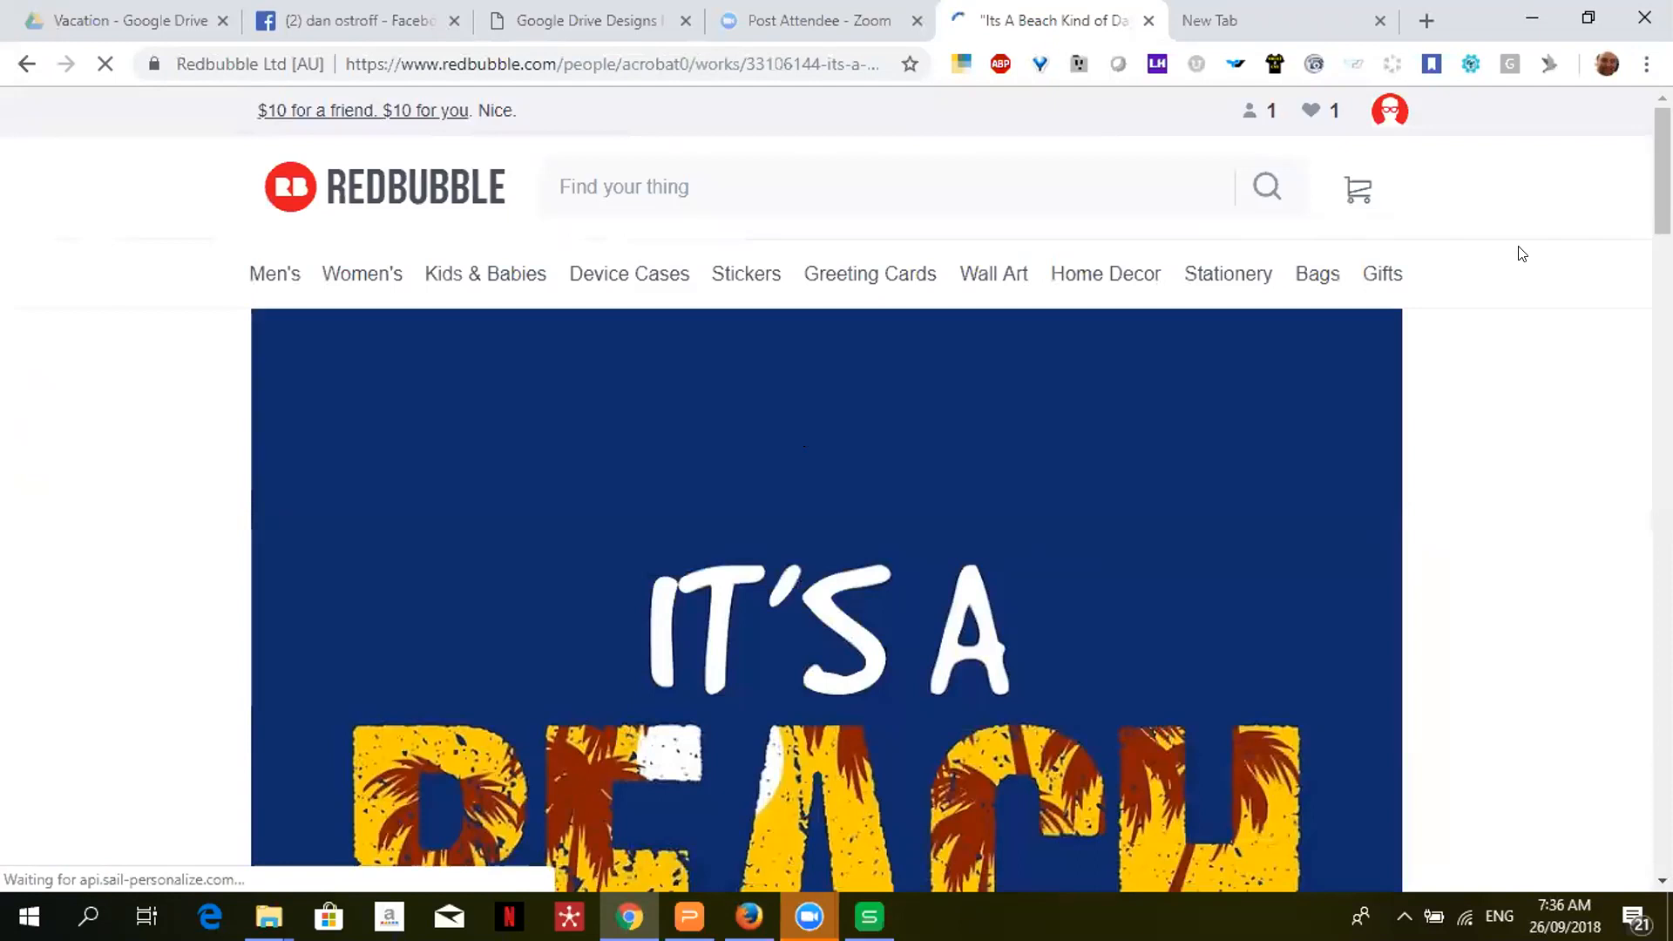
- Advance the Apparel carousel to reveal the Tri-blend T-Shirt and Contrast Tank
scroll(836, 488, down, 7)
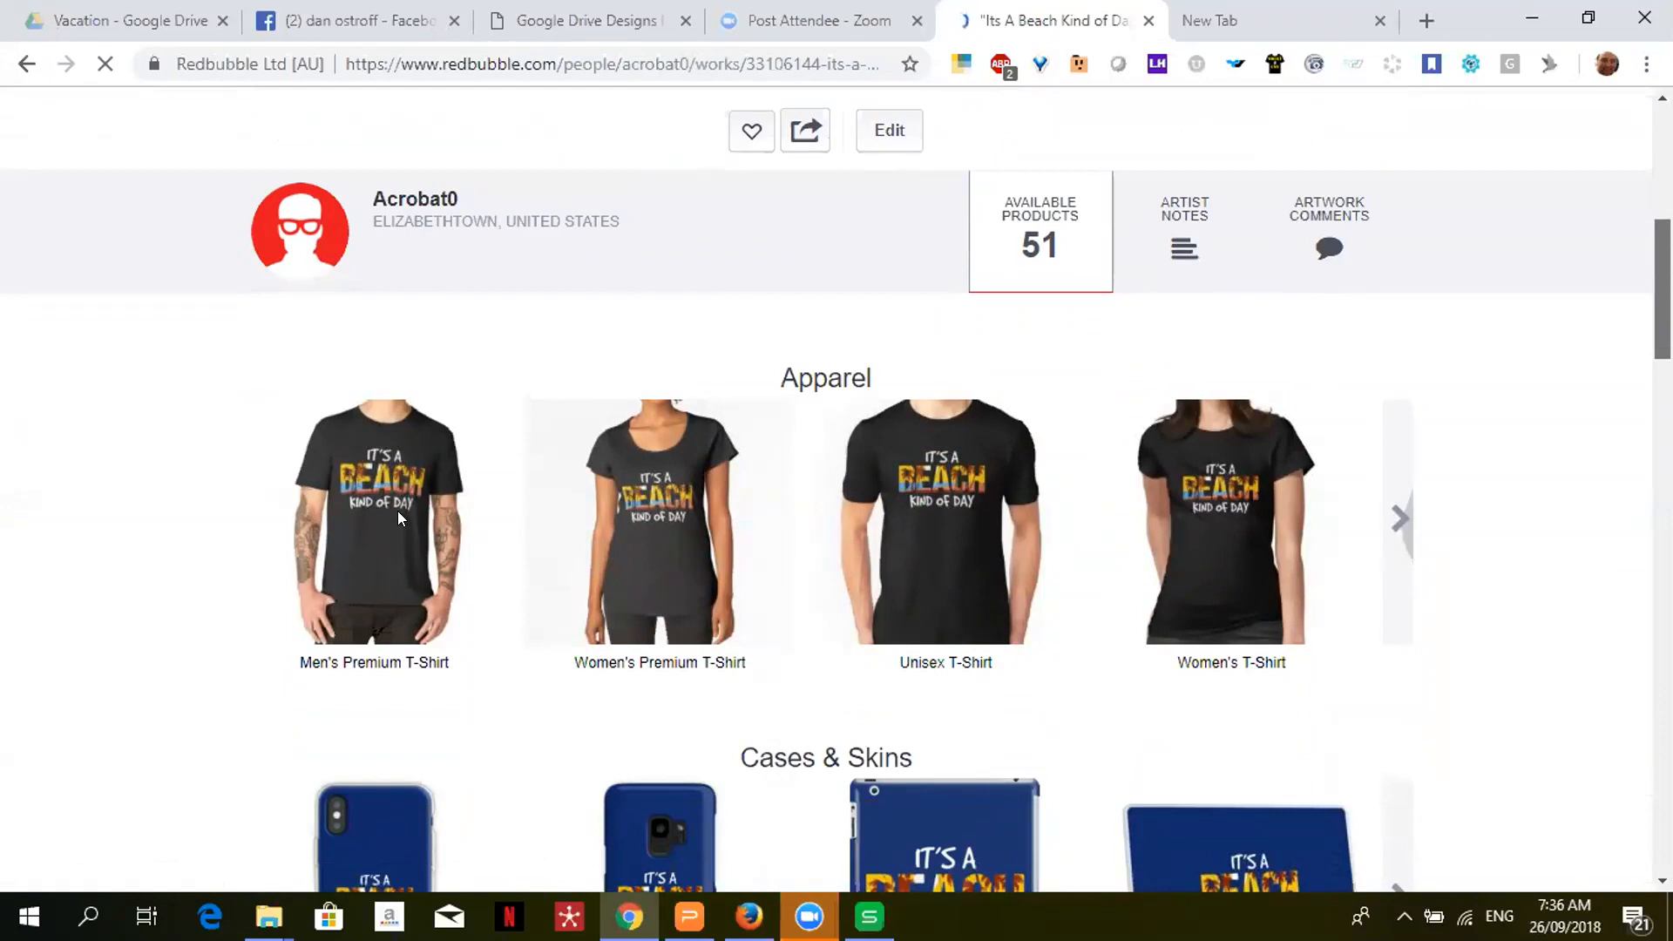
scroll(394, 514, down, 4)
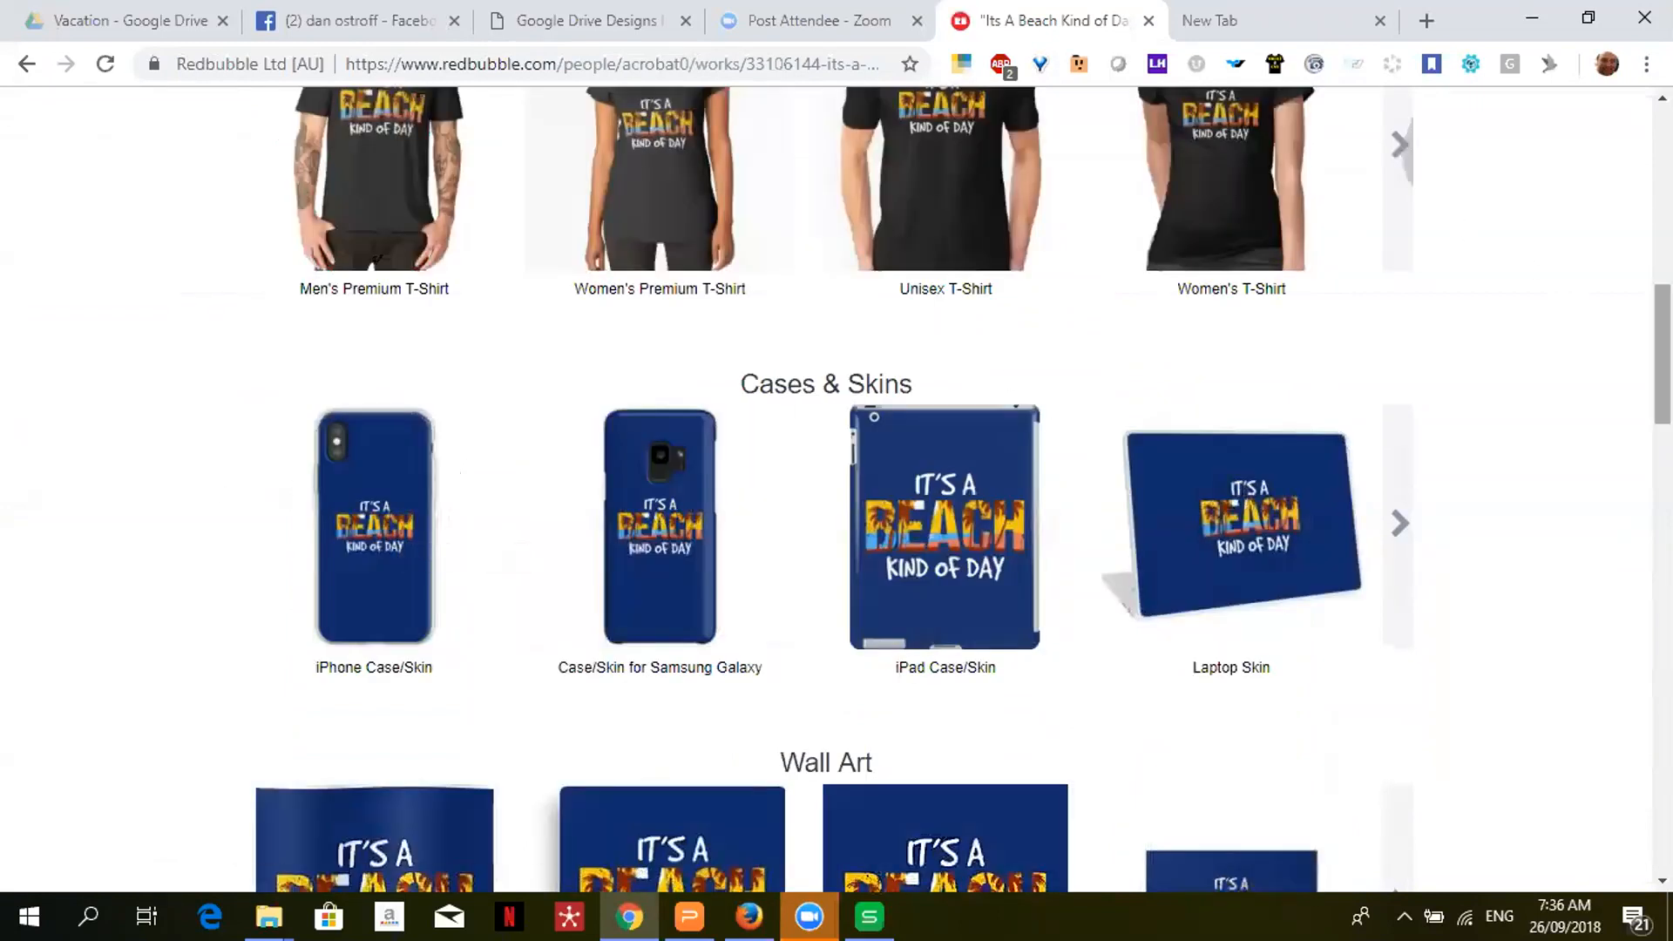
scroll(836, 488, up, 3)
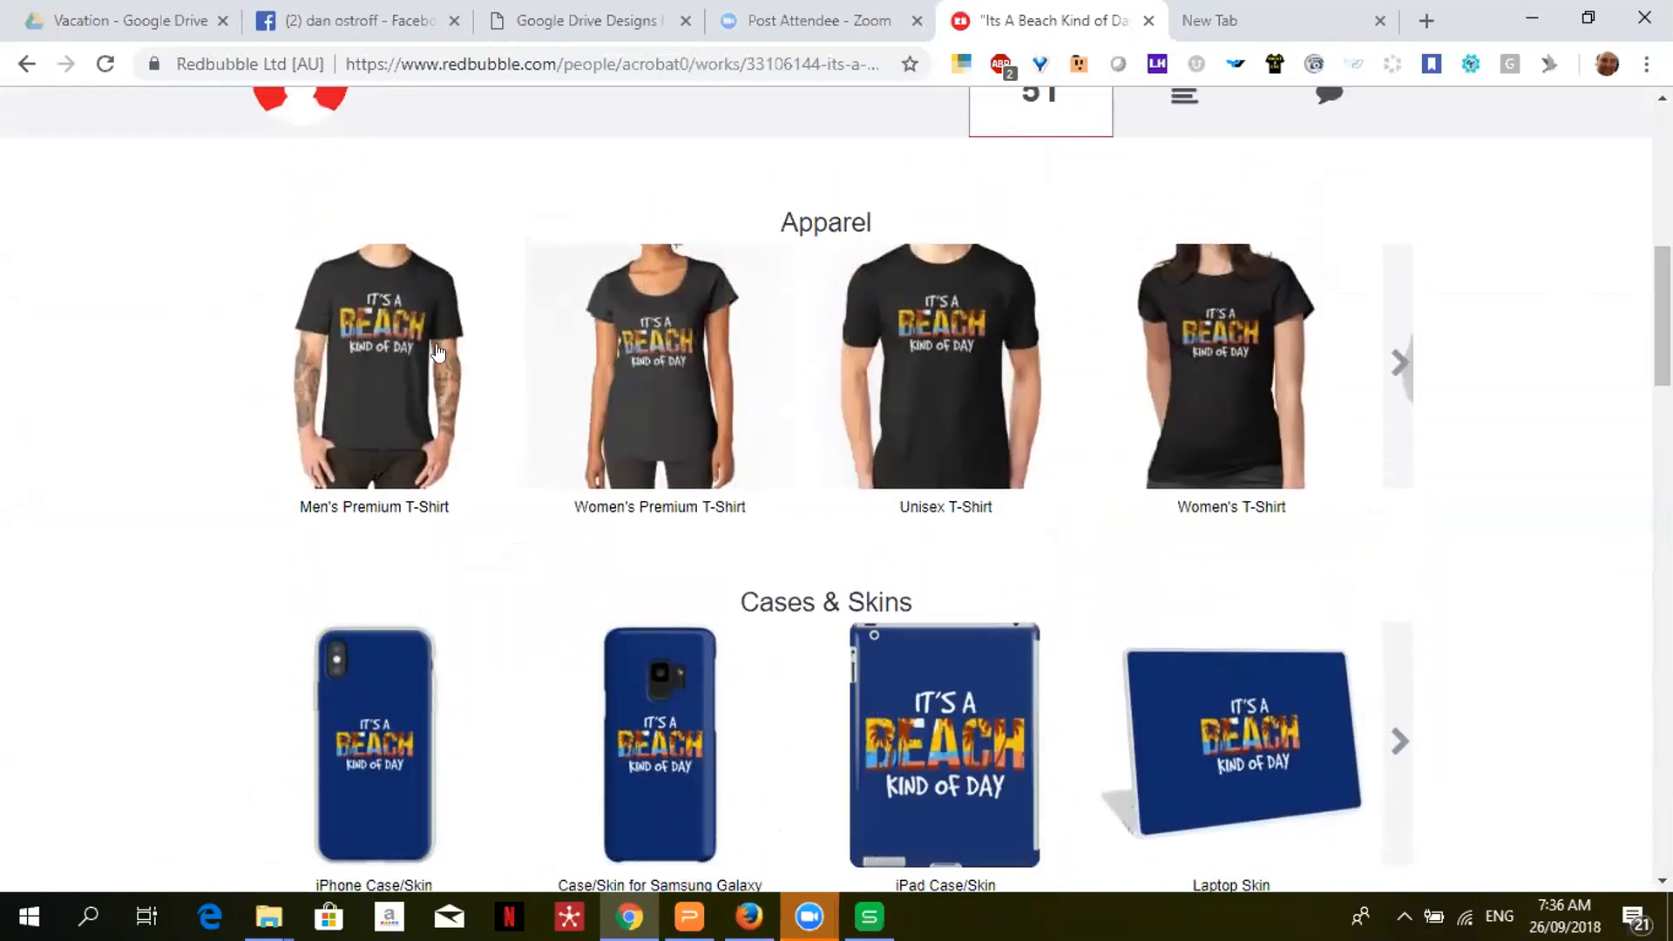
click(1398, 366)
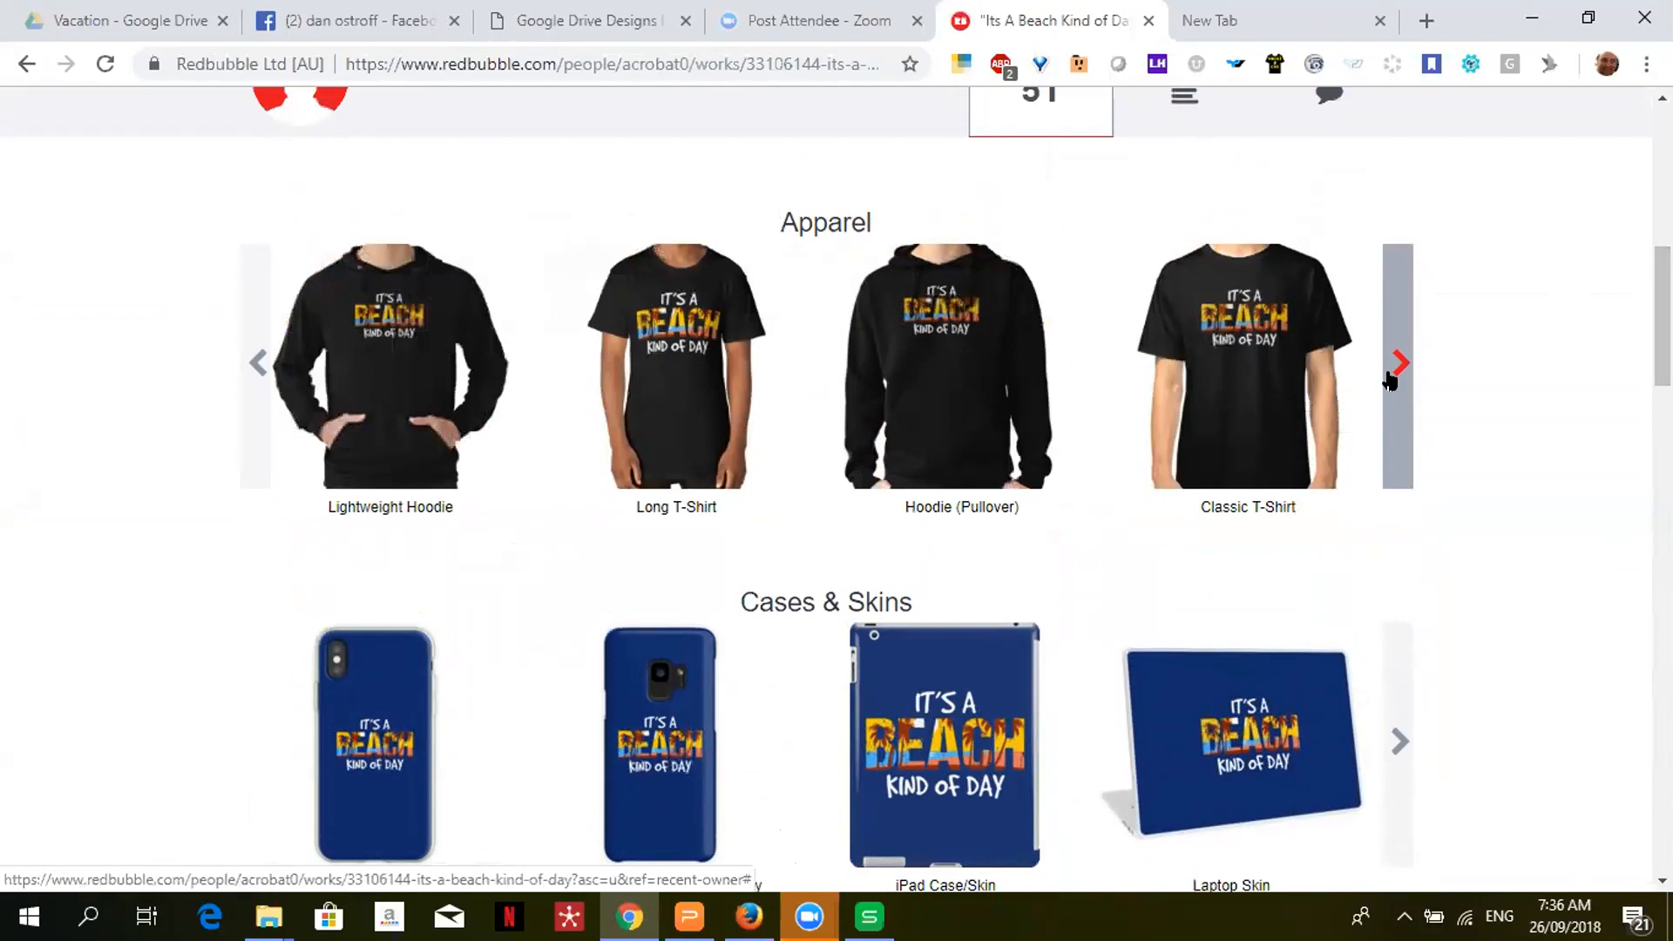
click(1389, 381)
click(1390, 381)
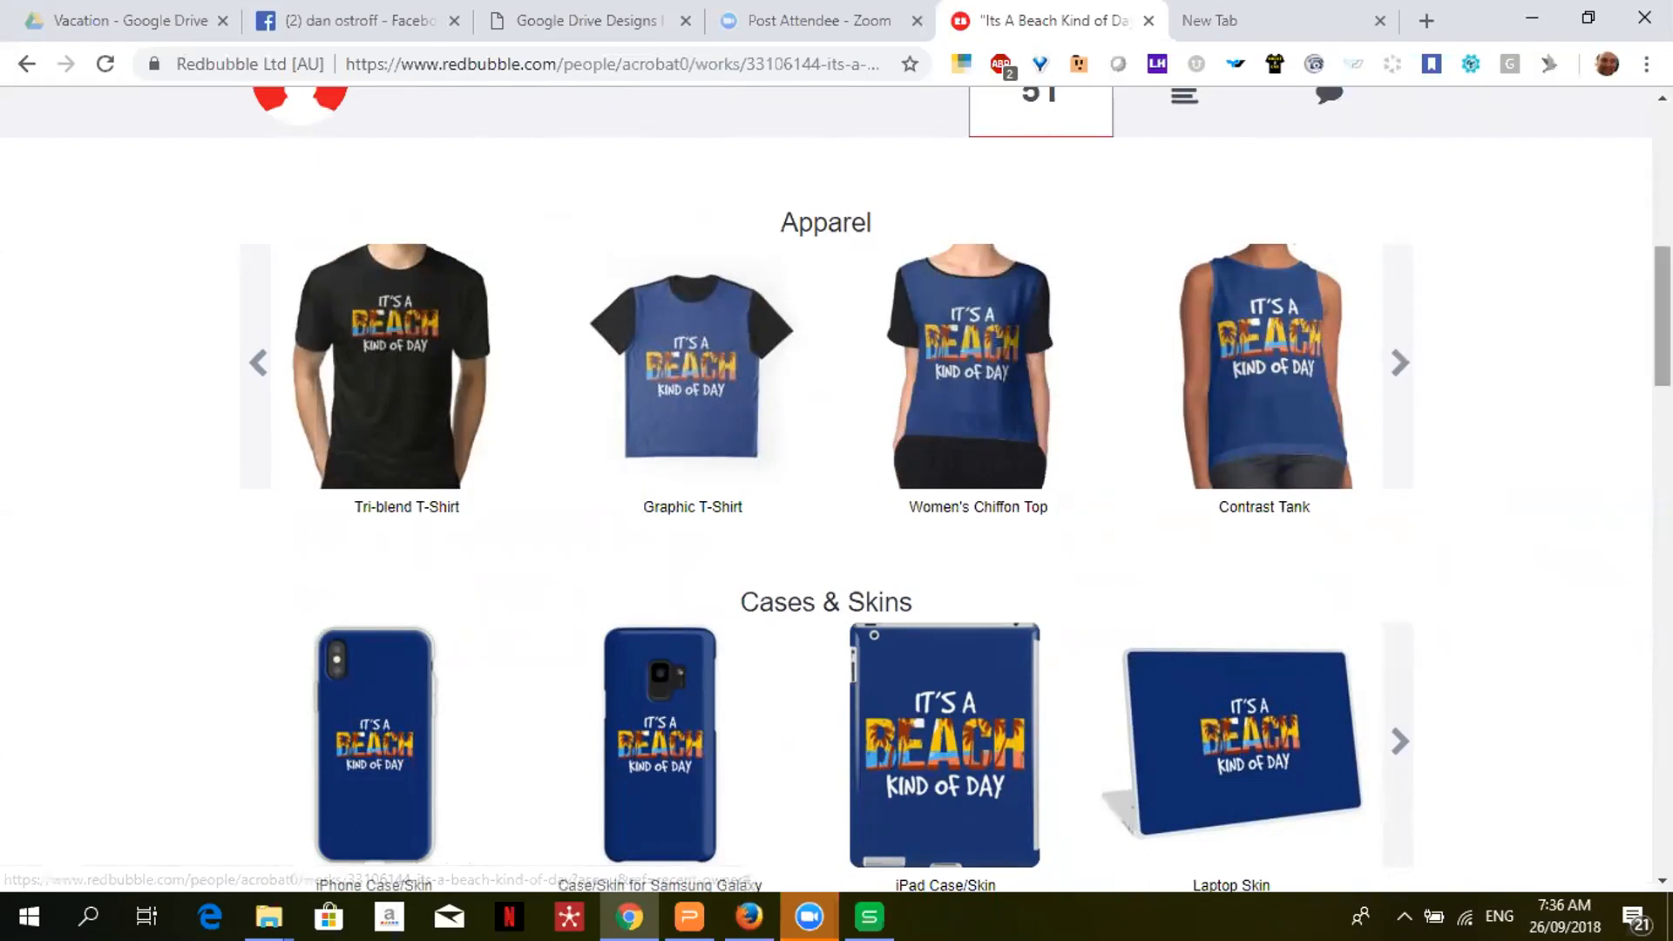
scroll(837, 488, down, 5)
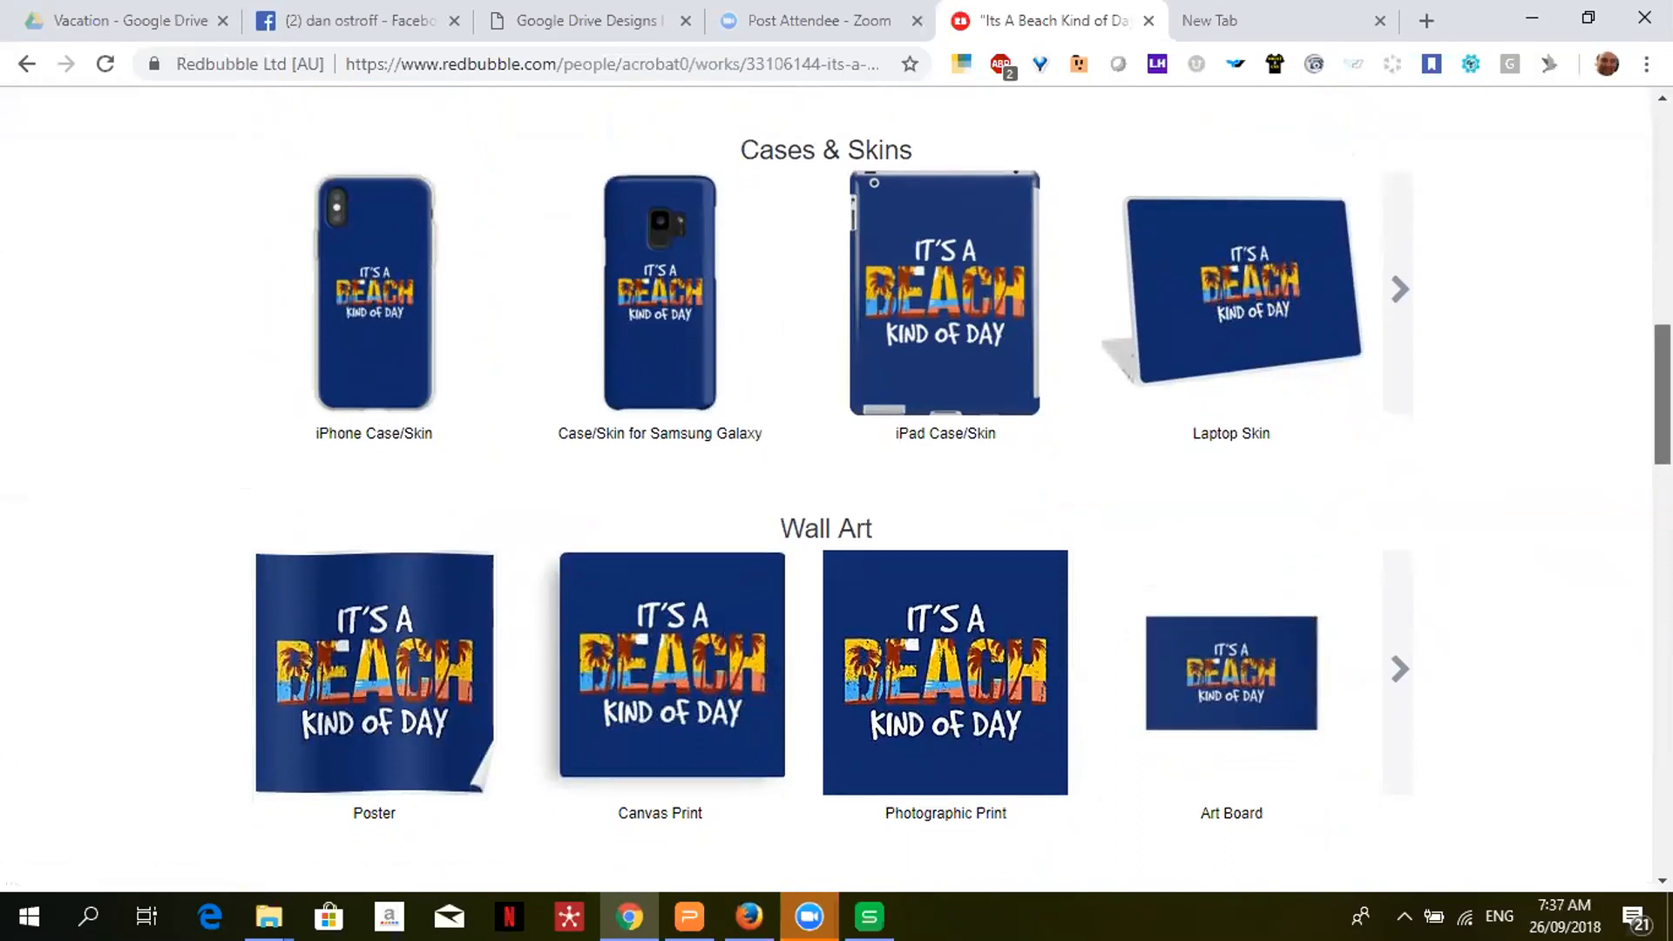
- Review Cases & Skins, Wall Art, Bags, Stationery and more Apparel, then return to Single Upload
scroll(836, 488, down, 7)
scroll(962, 489, down, 3)
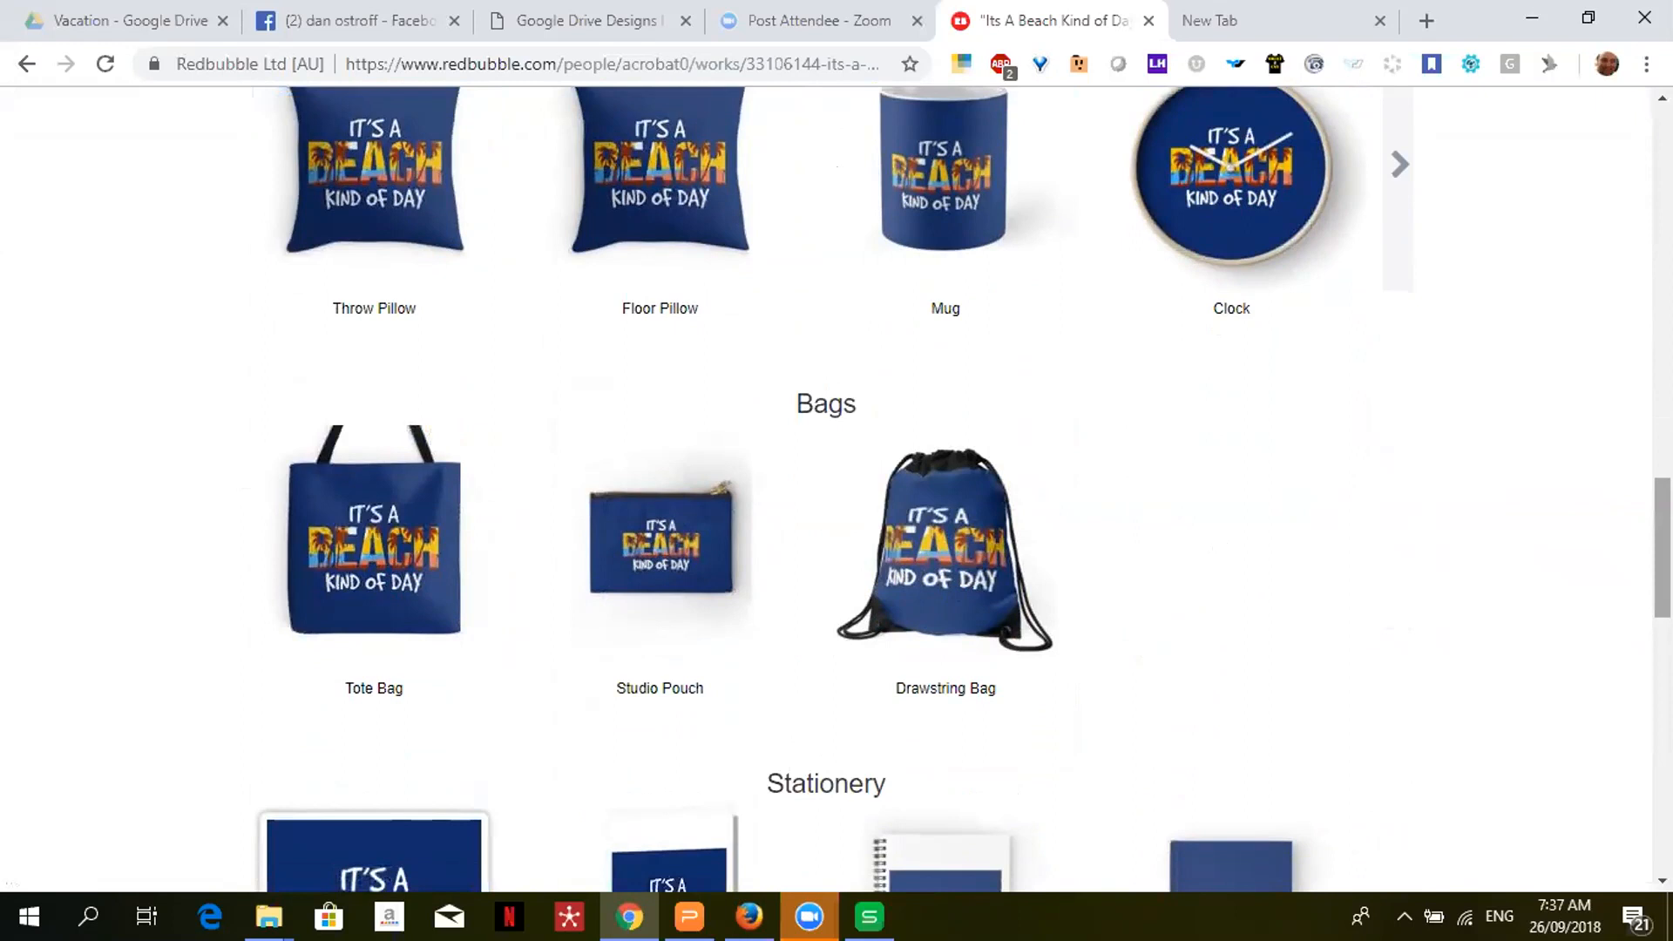
scroll(836, 488, down, 7)
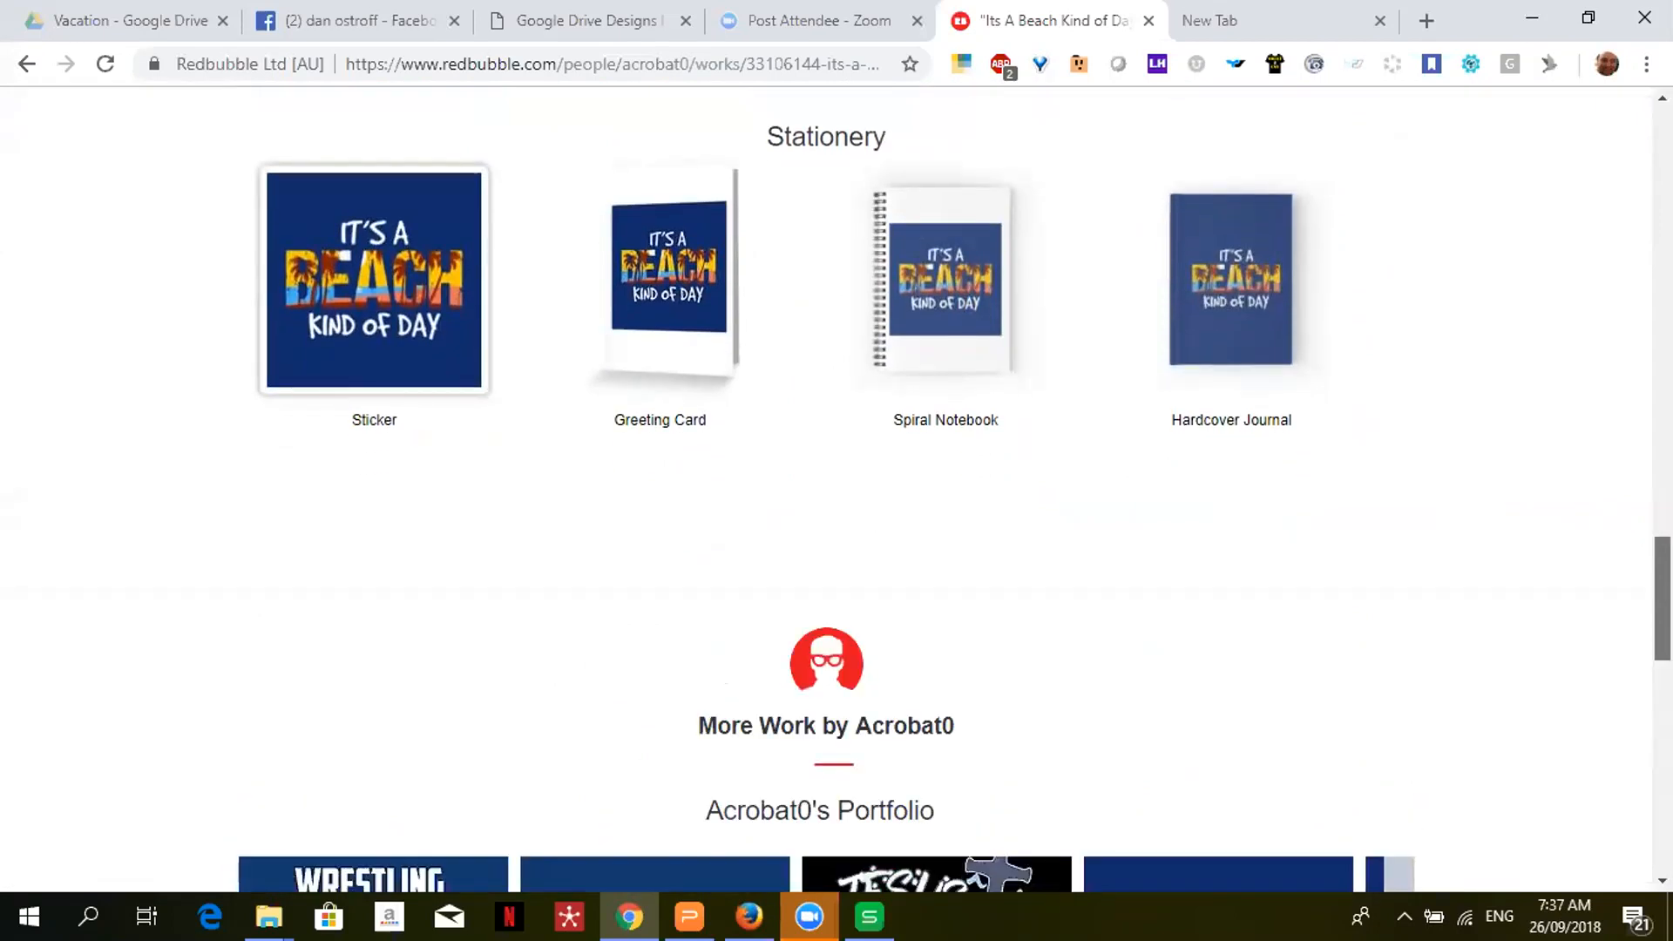
scroll(1641, 306, up, 10)
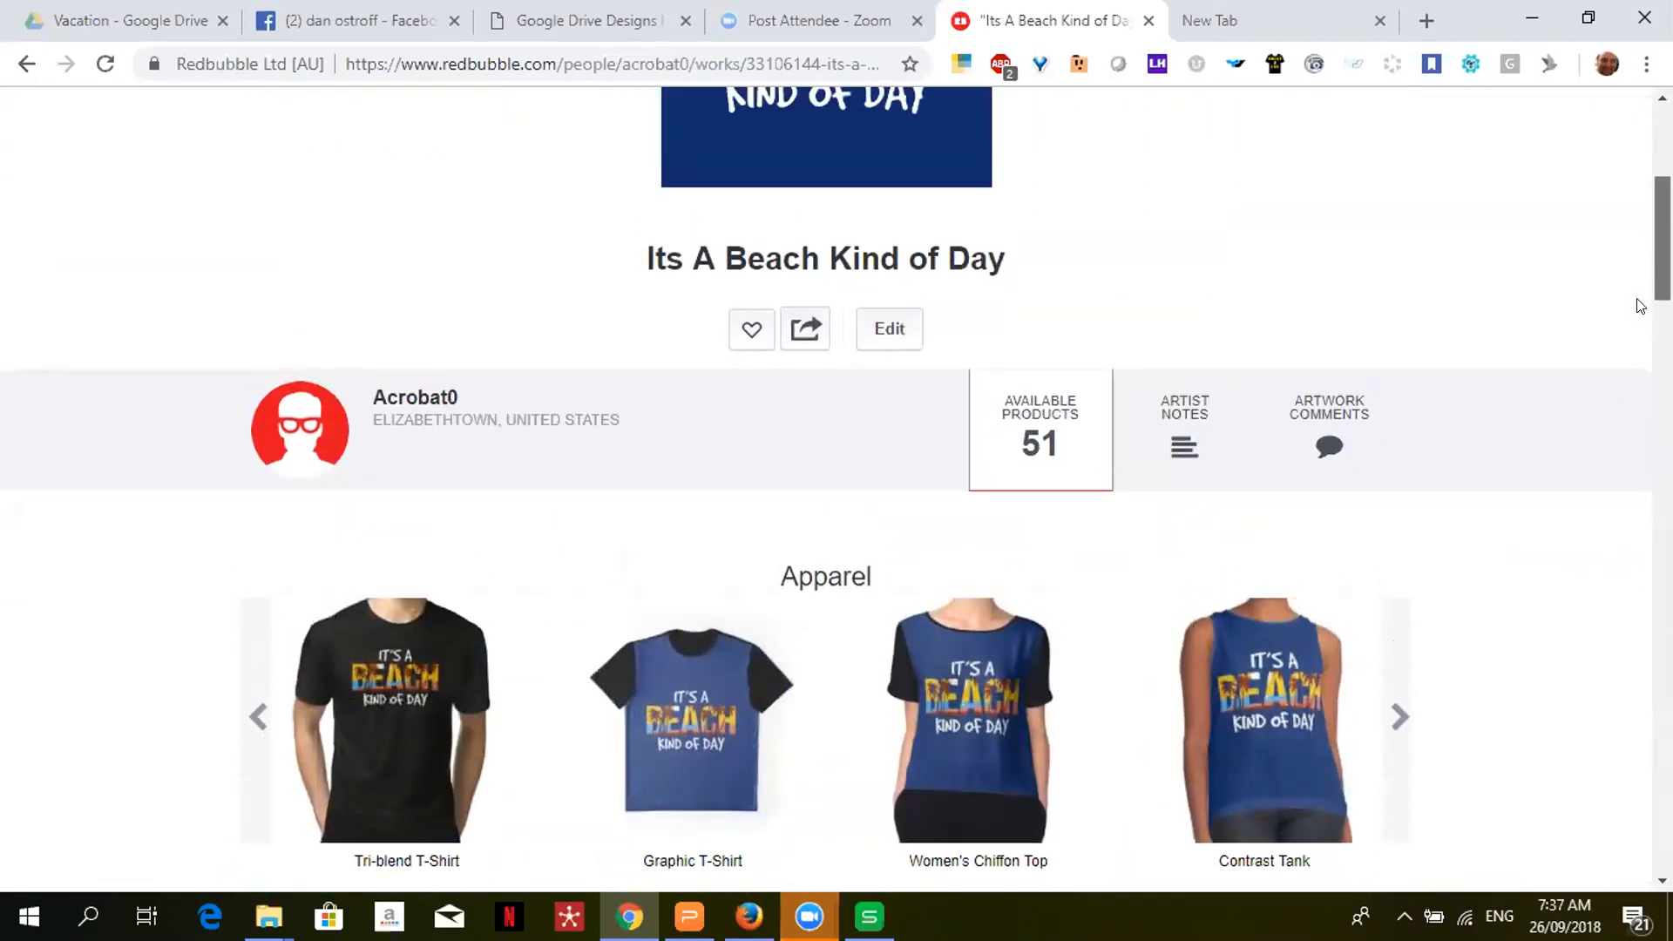
scroll(1641, 306, down, 3)
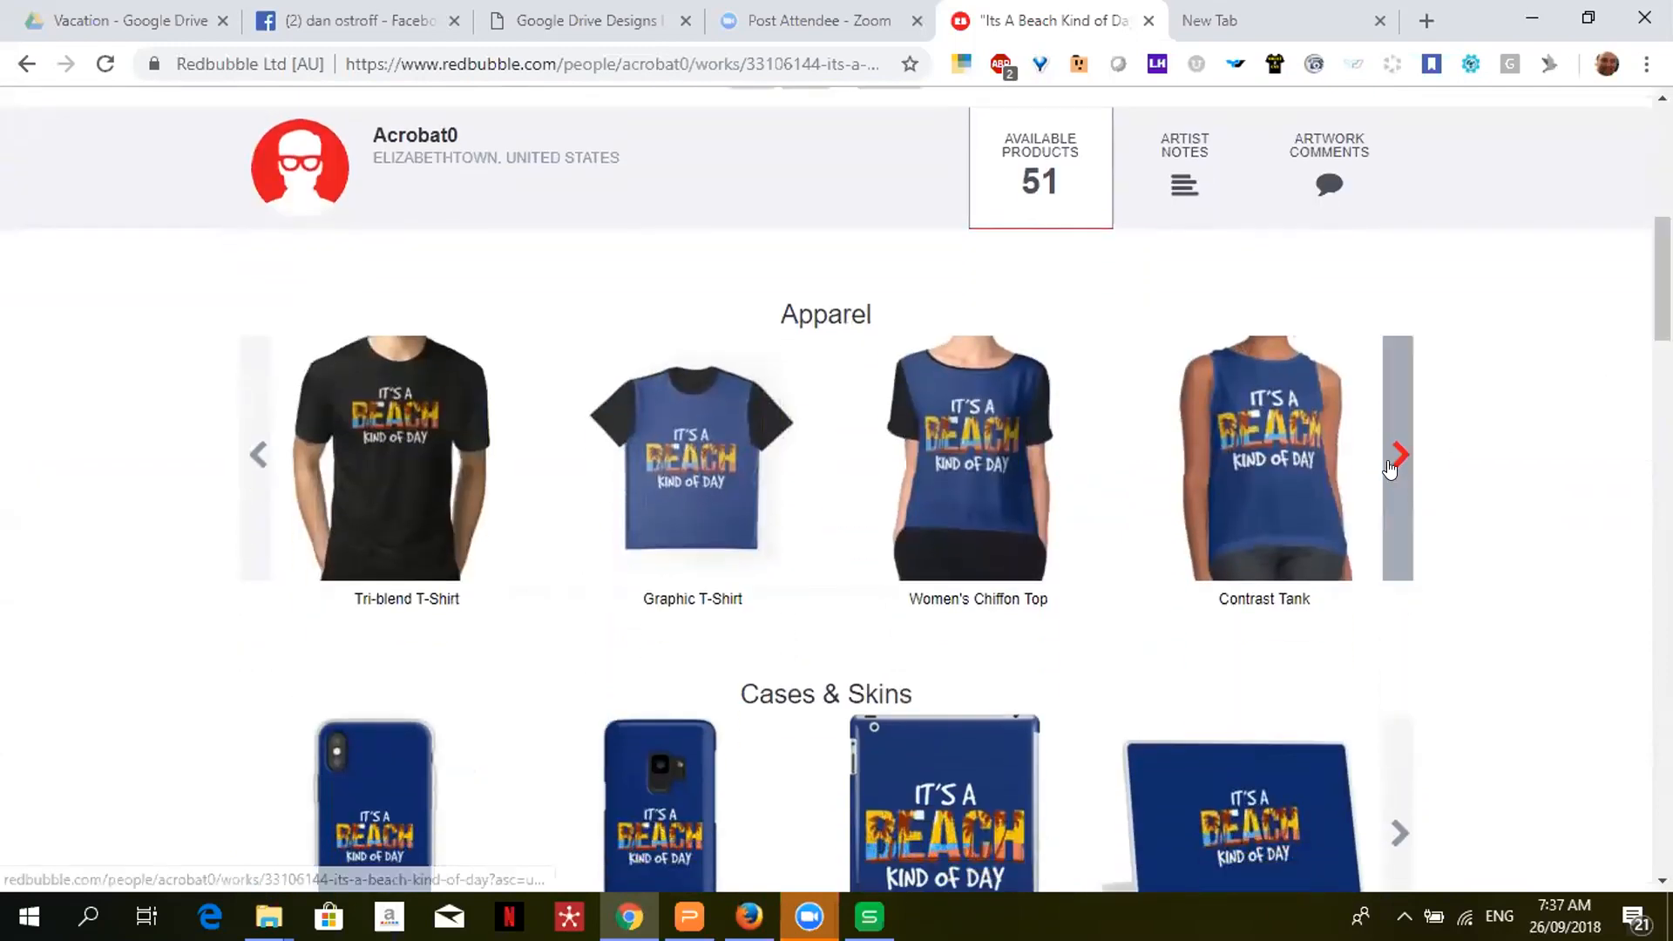
click(1392, 462)
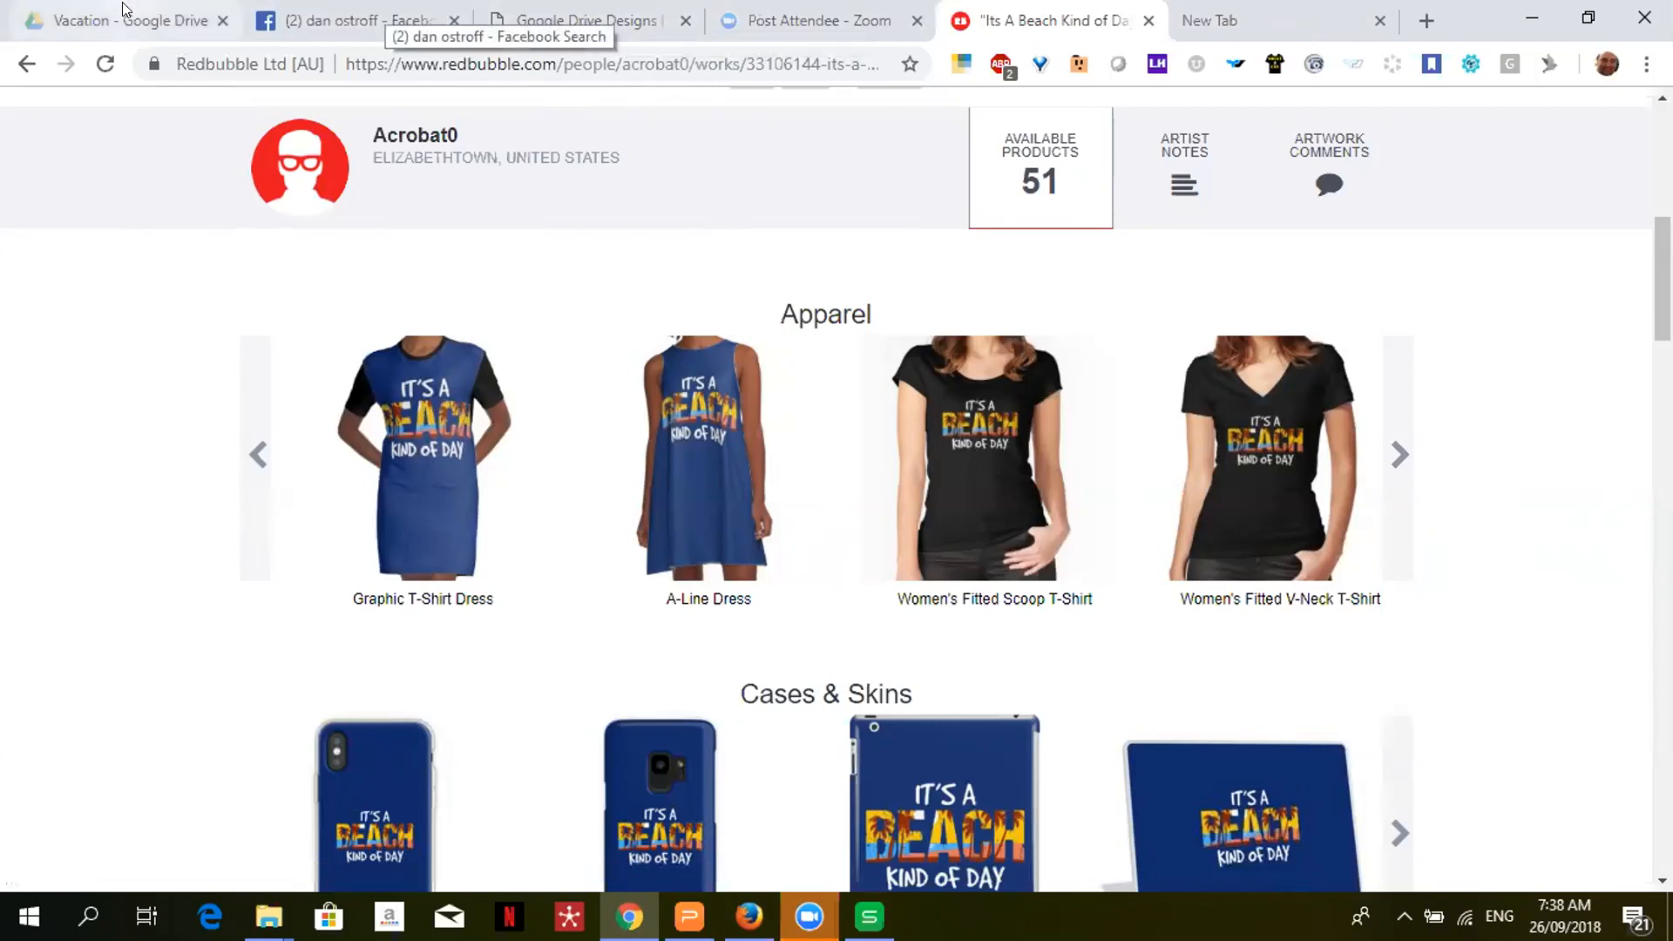
click(610, 16)
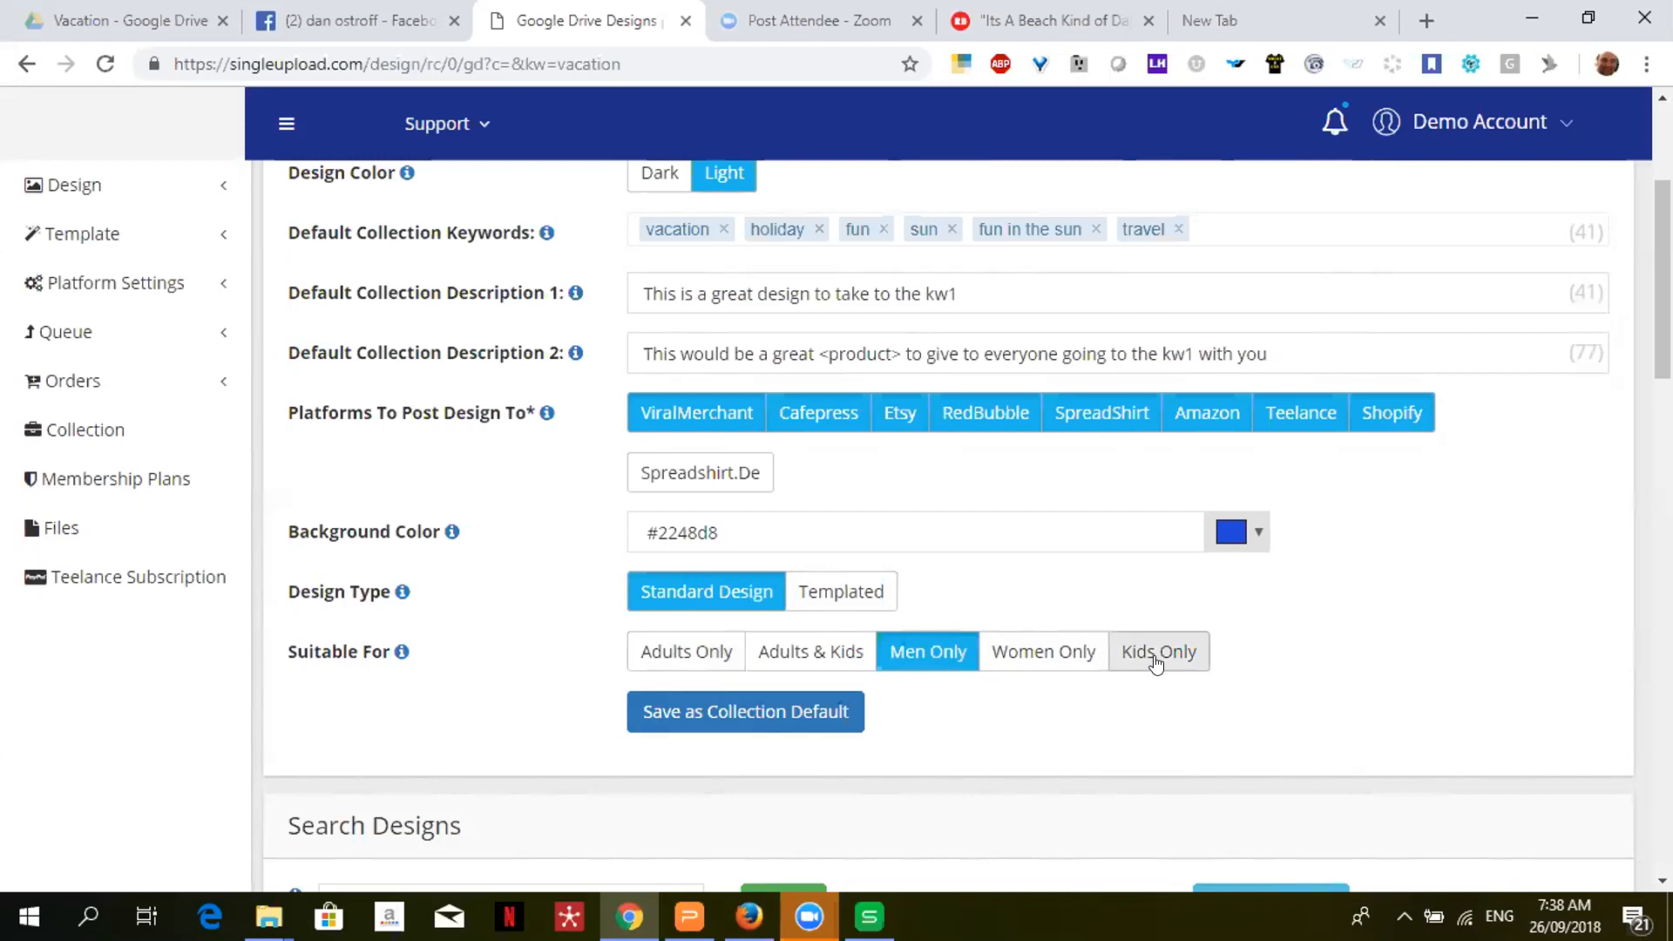
- Turn on Adults Only under Suitable For in the Vacation collection
click(681, 659)
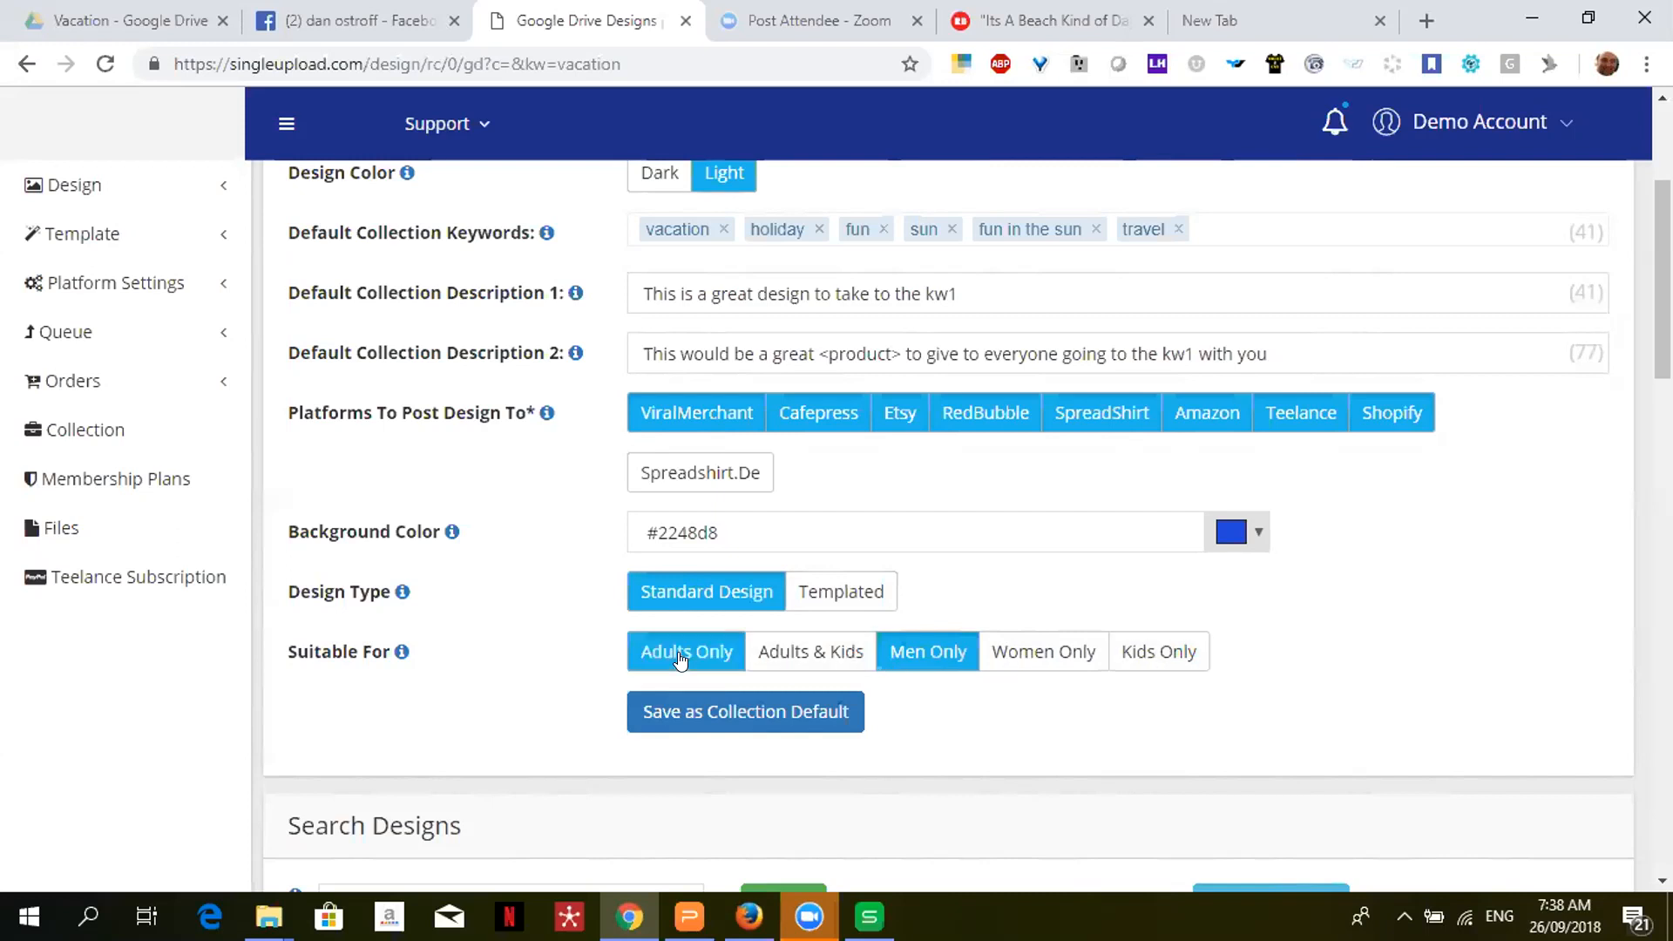
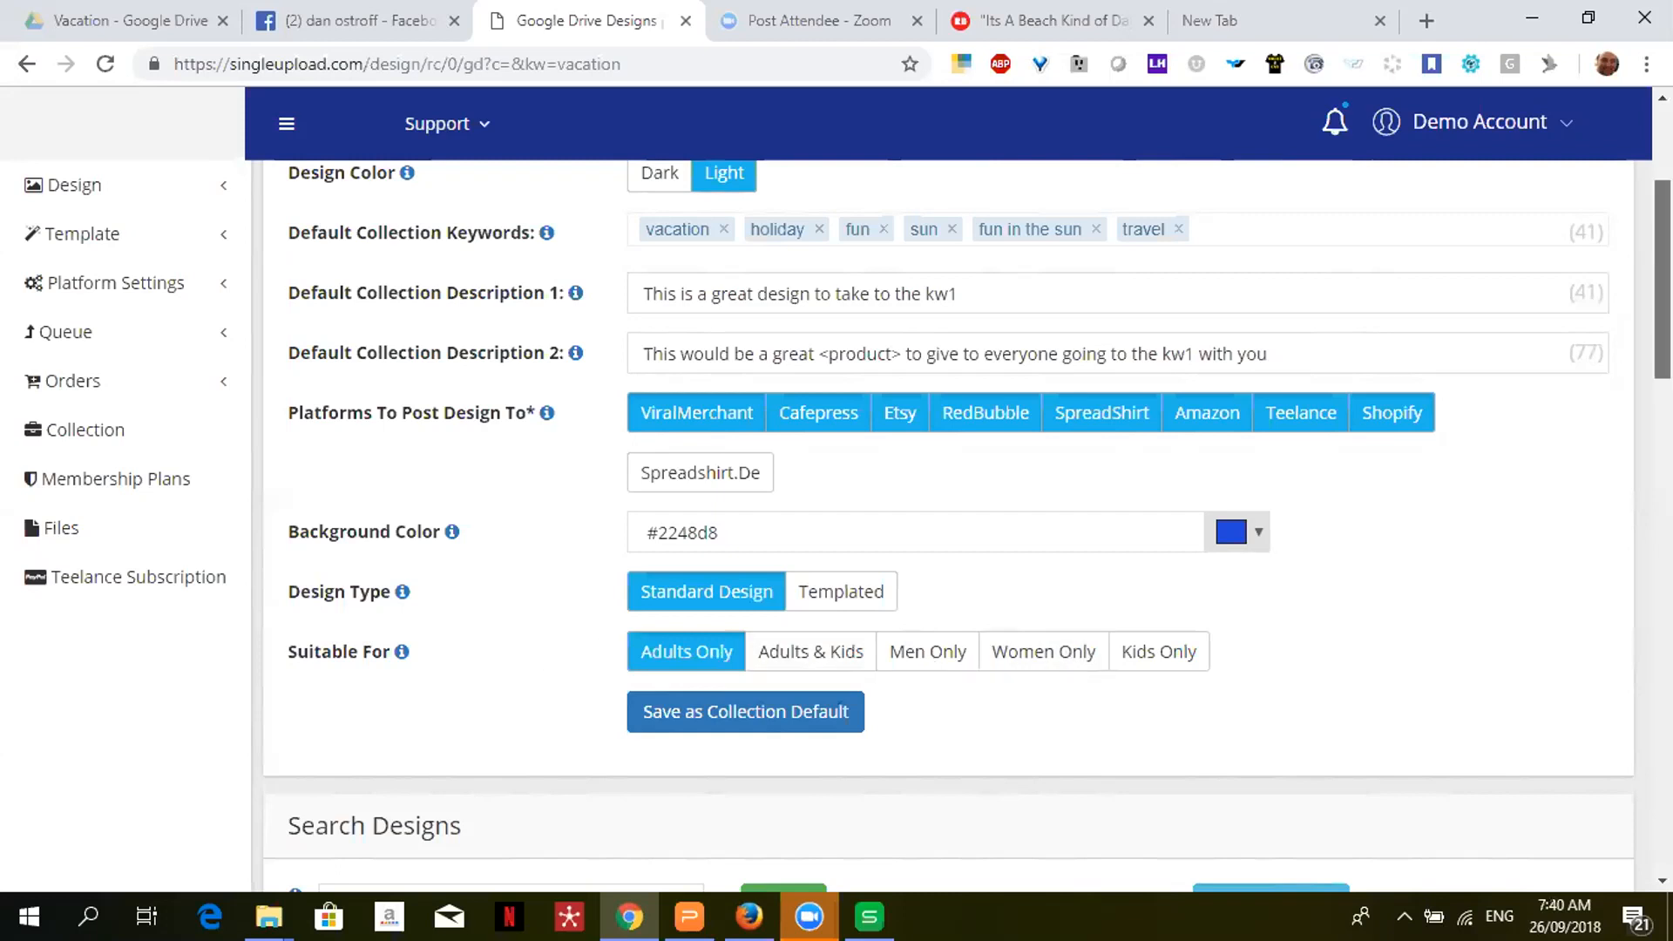
- Scroll past the collection defaults to the Google Drive Designs list of pulled vacation designs
scroll(967, 523, down, 3)
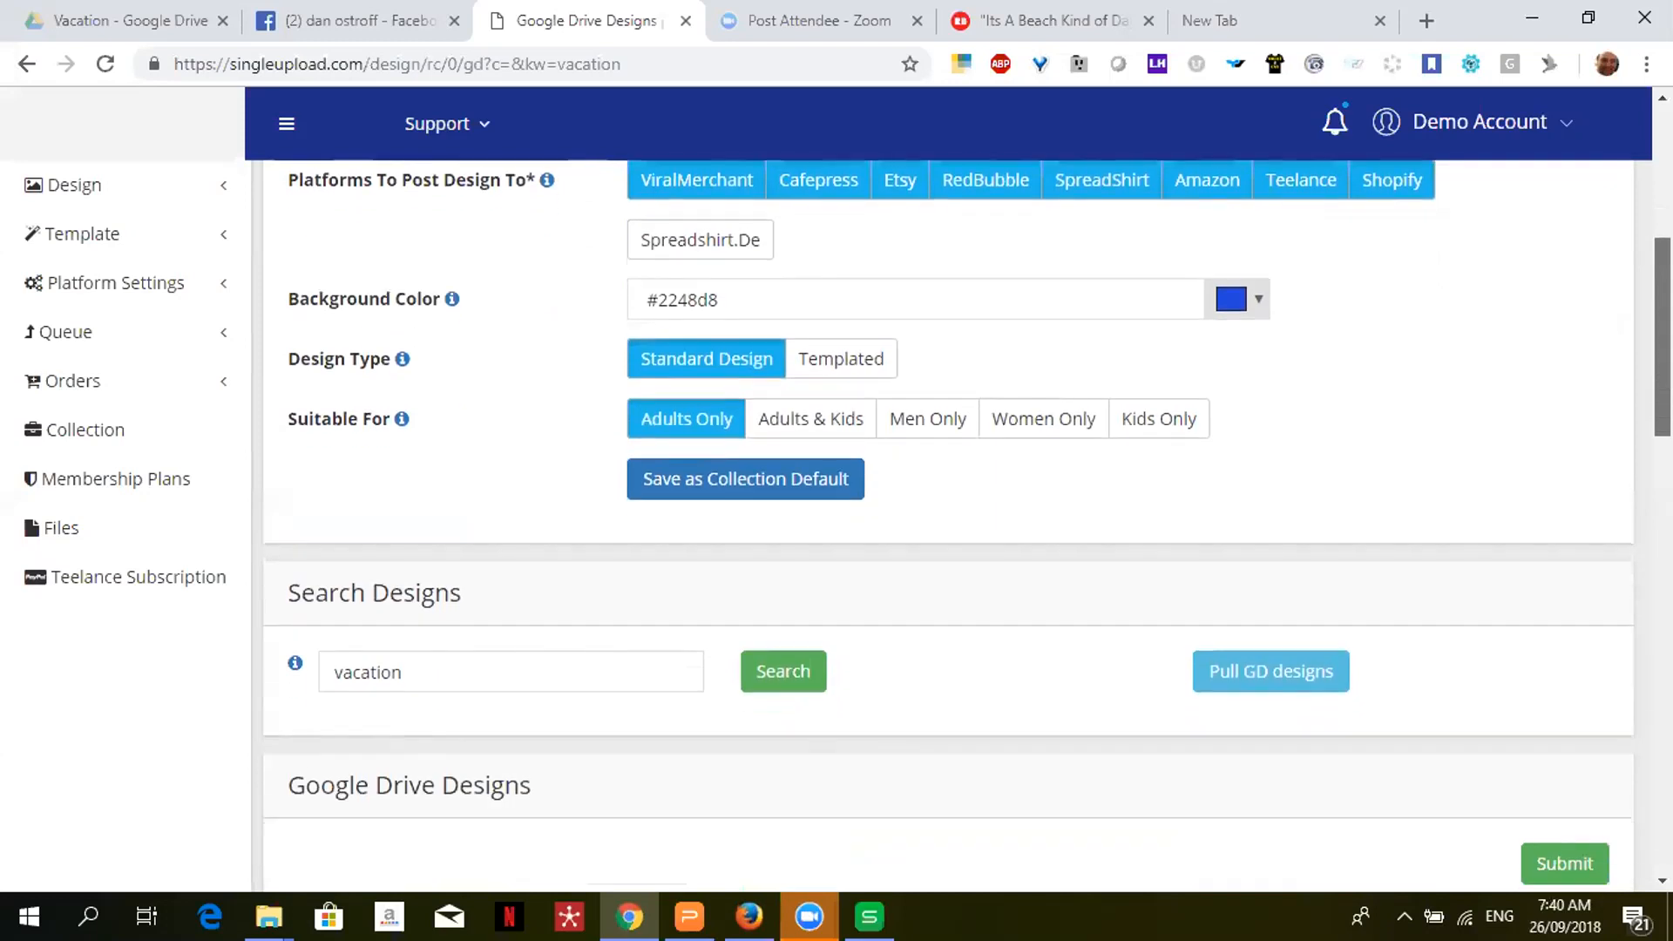
scroll(968, 526, down, 7)
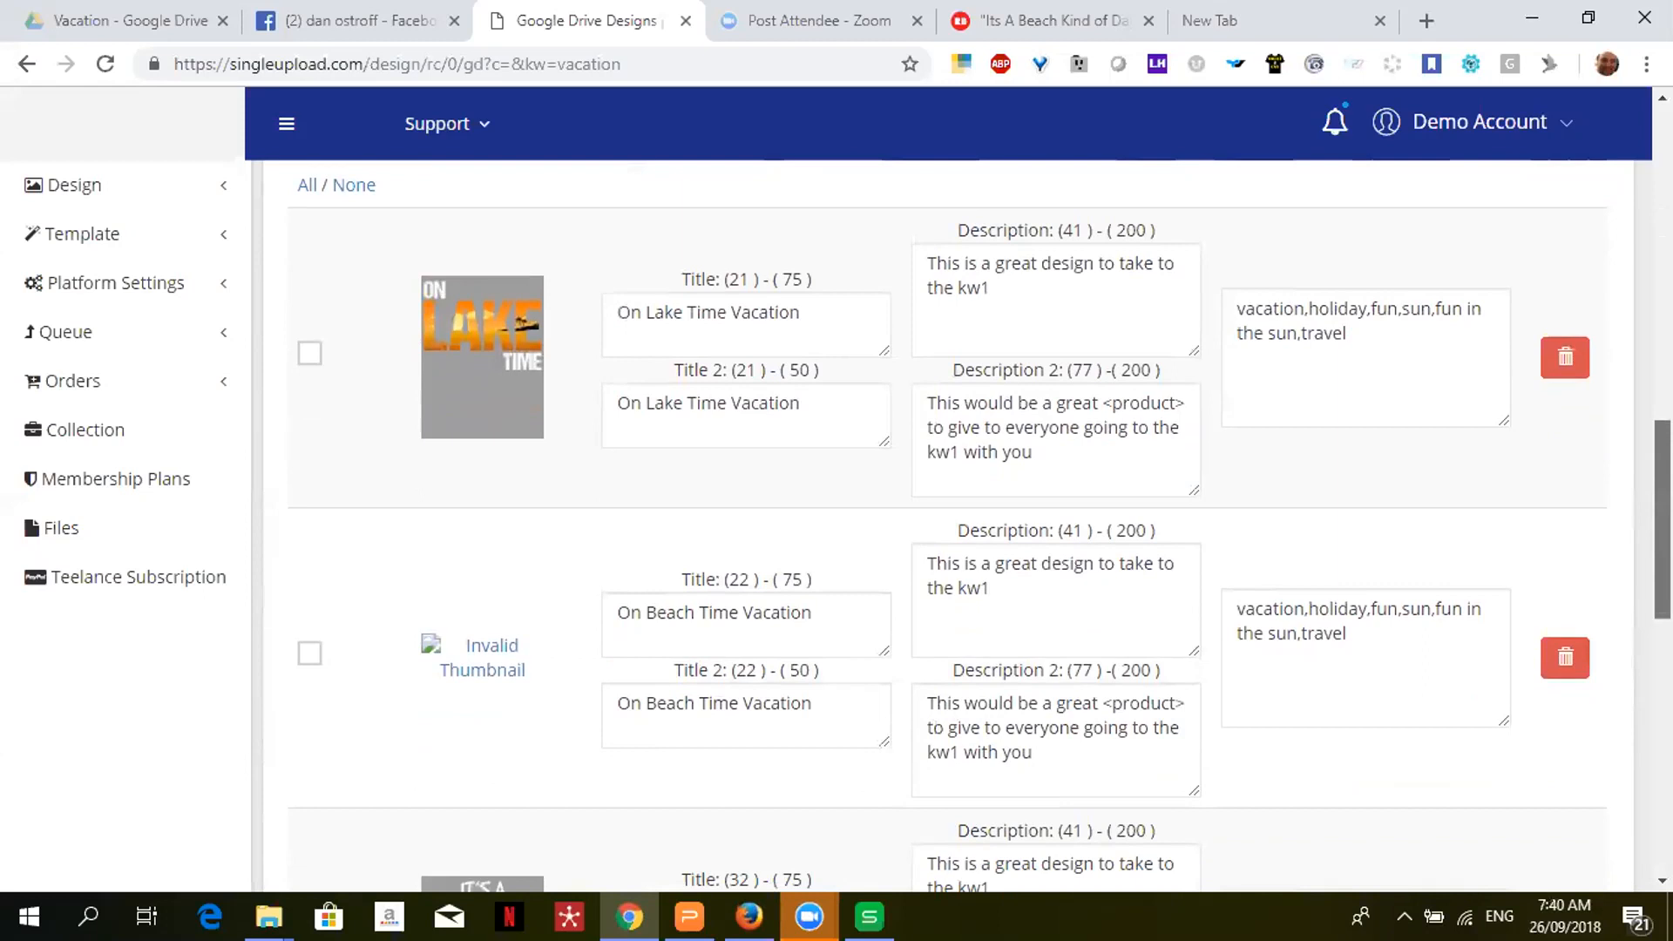
- Tick the On Lake Time Vacation design and move through its title, description and keywords boxes
click(309, 354)
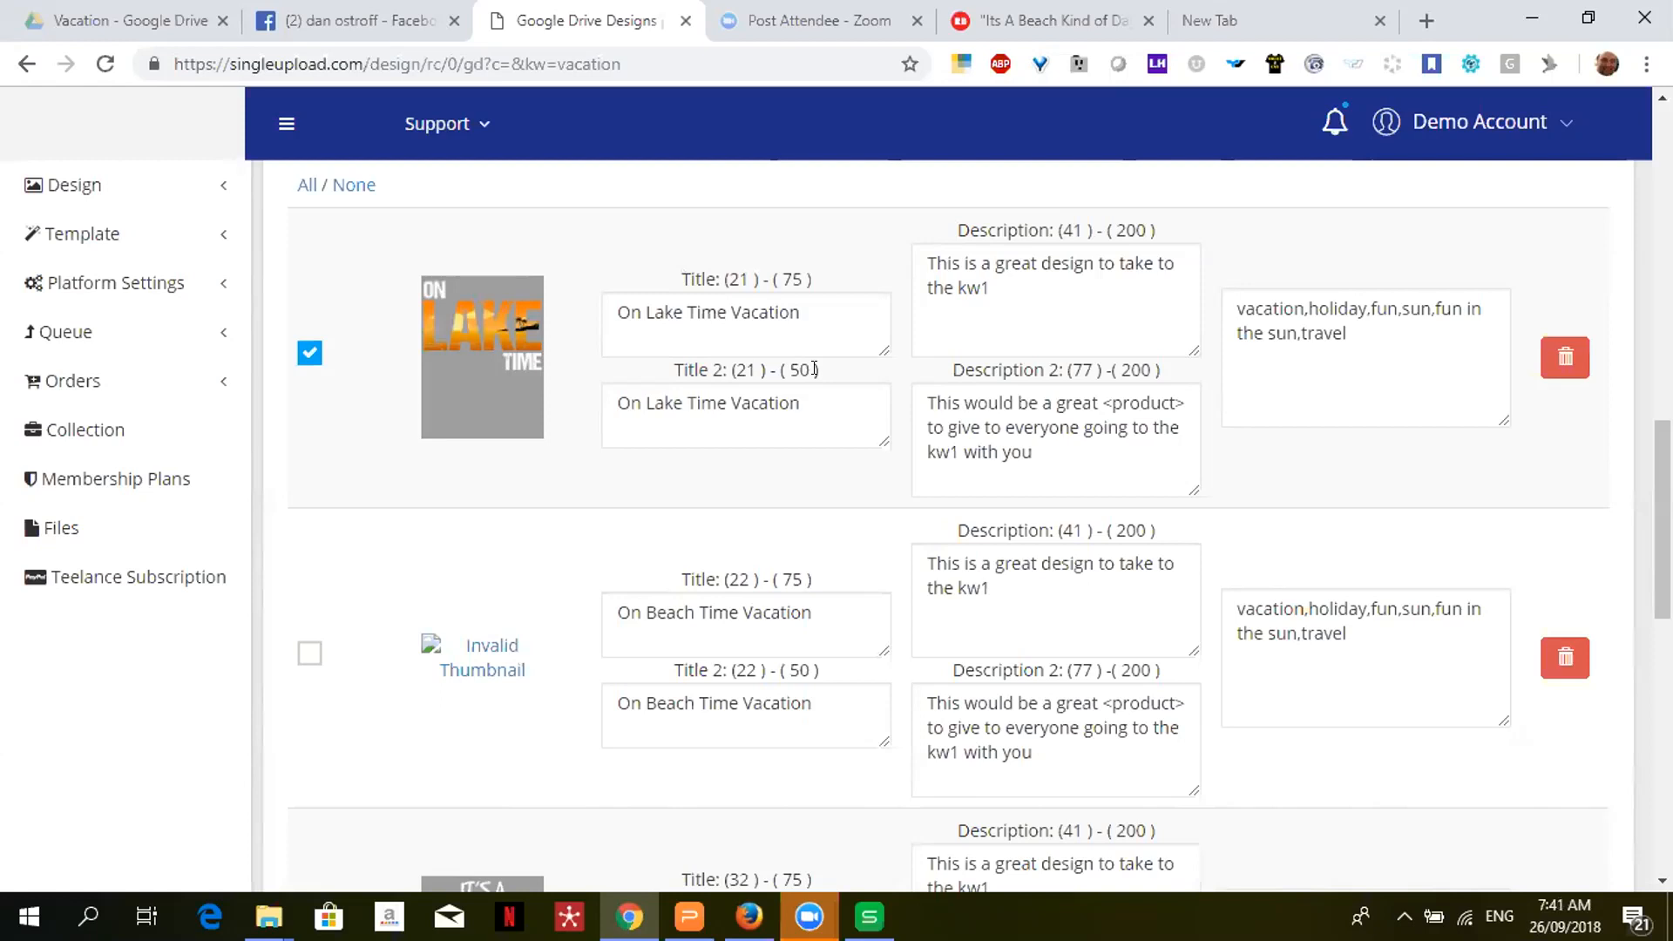
click(818, 311)
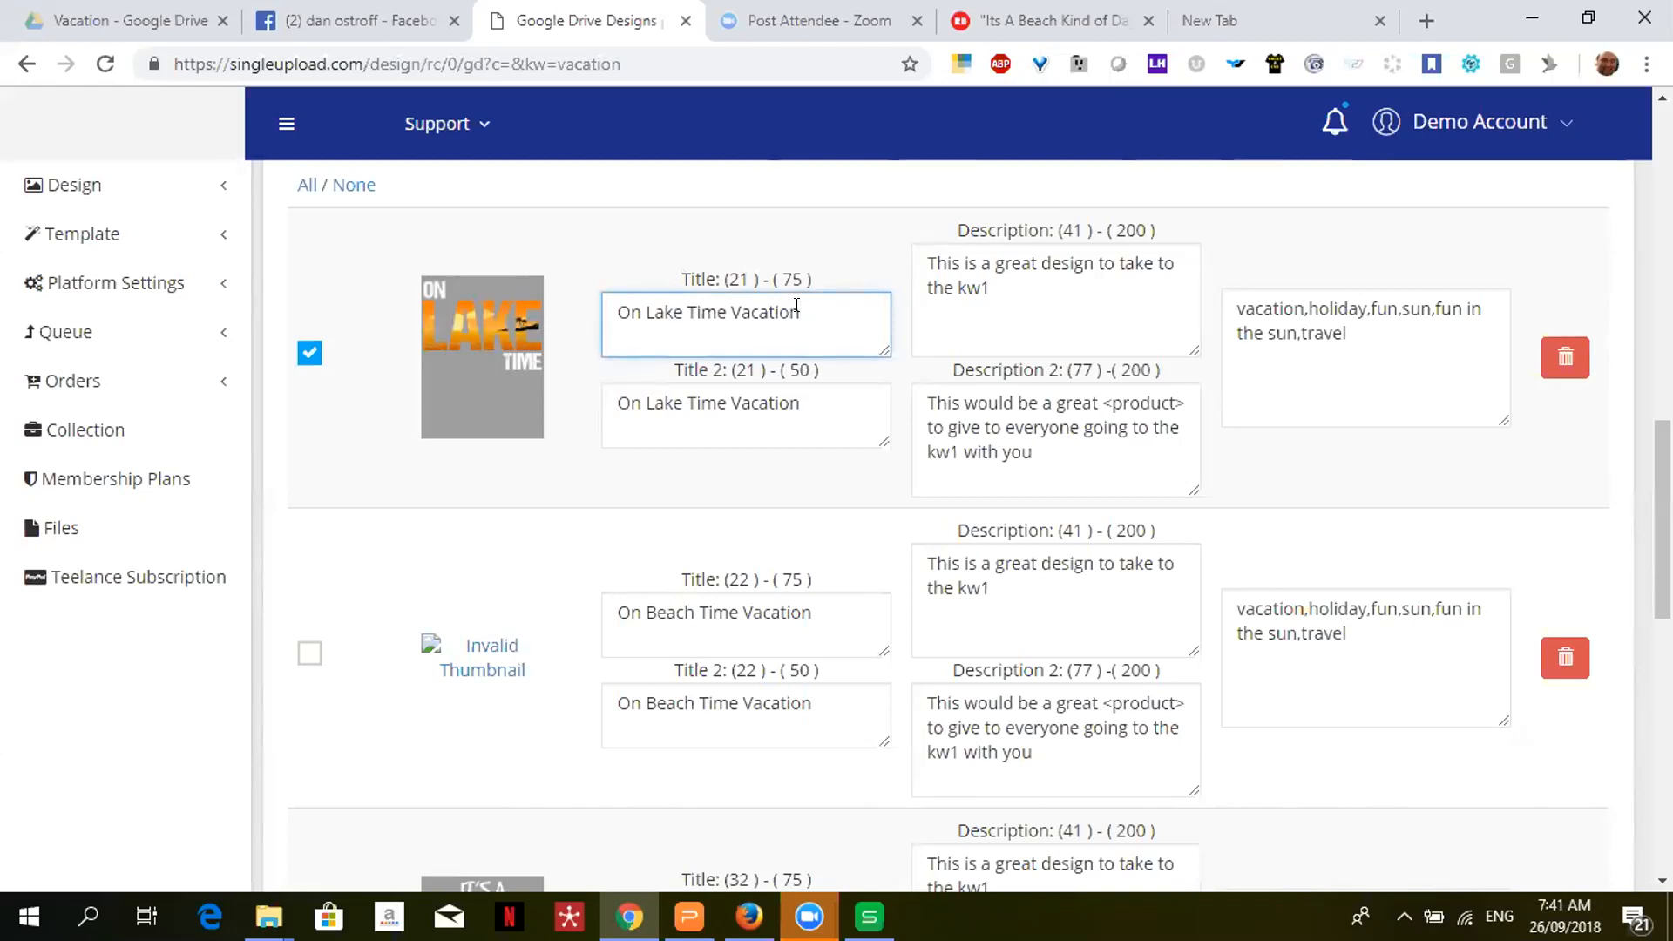
click(1031, 283)
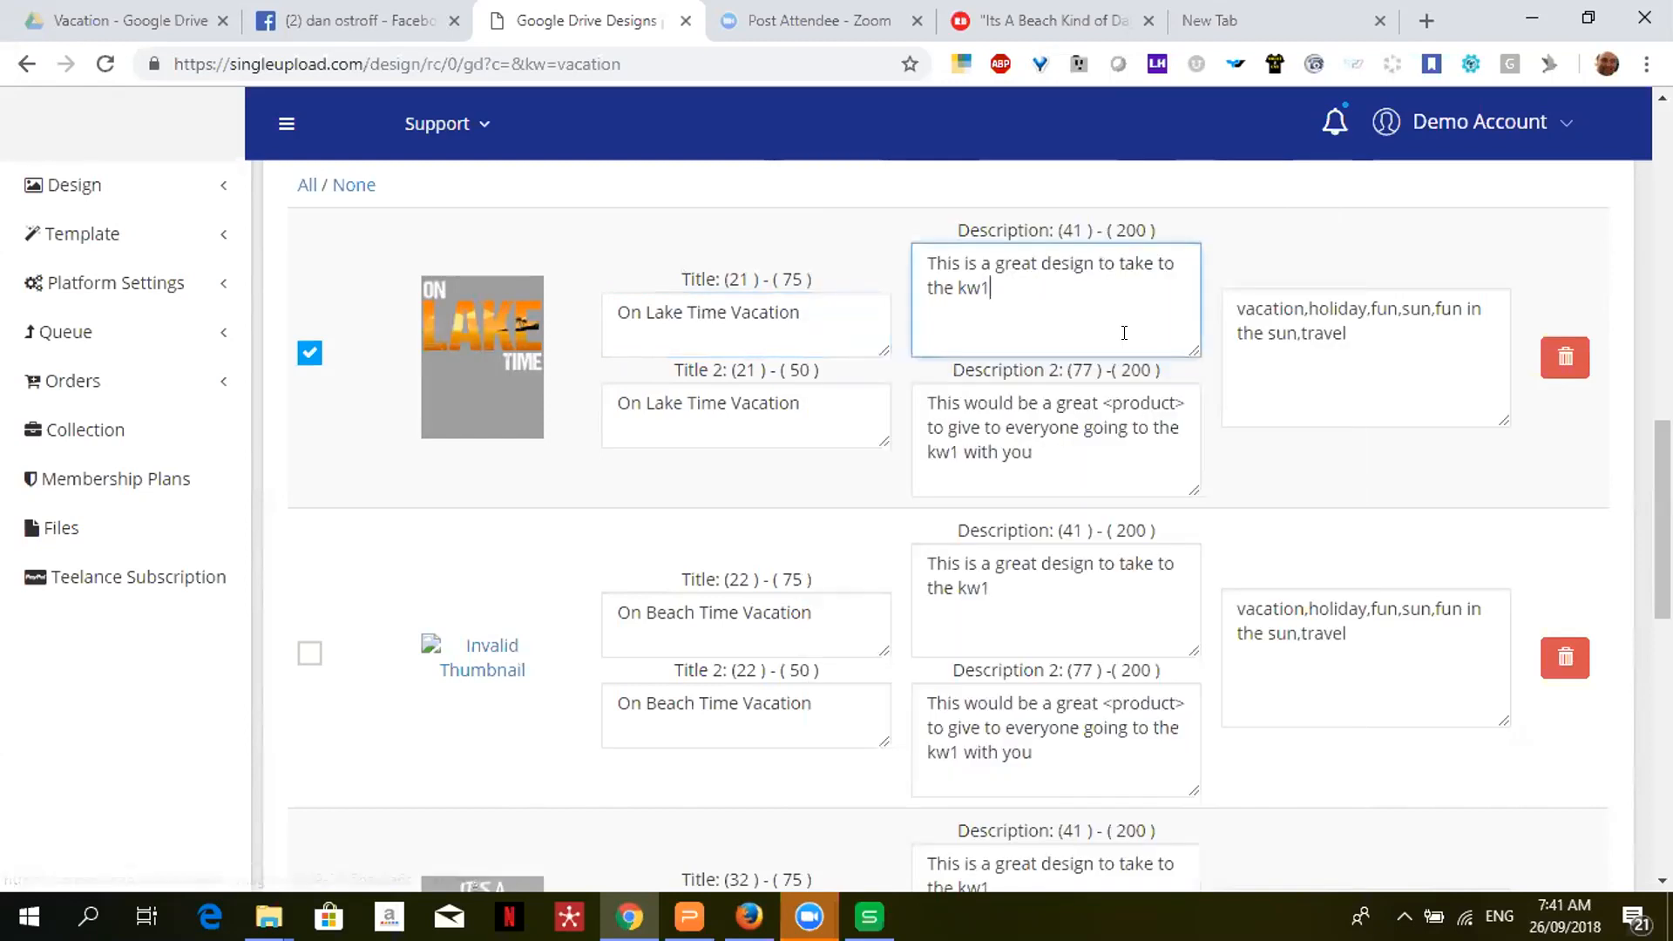
click(1232, 305)
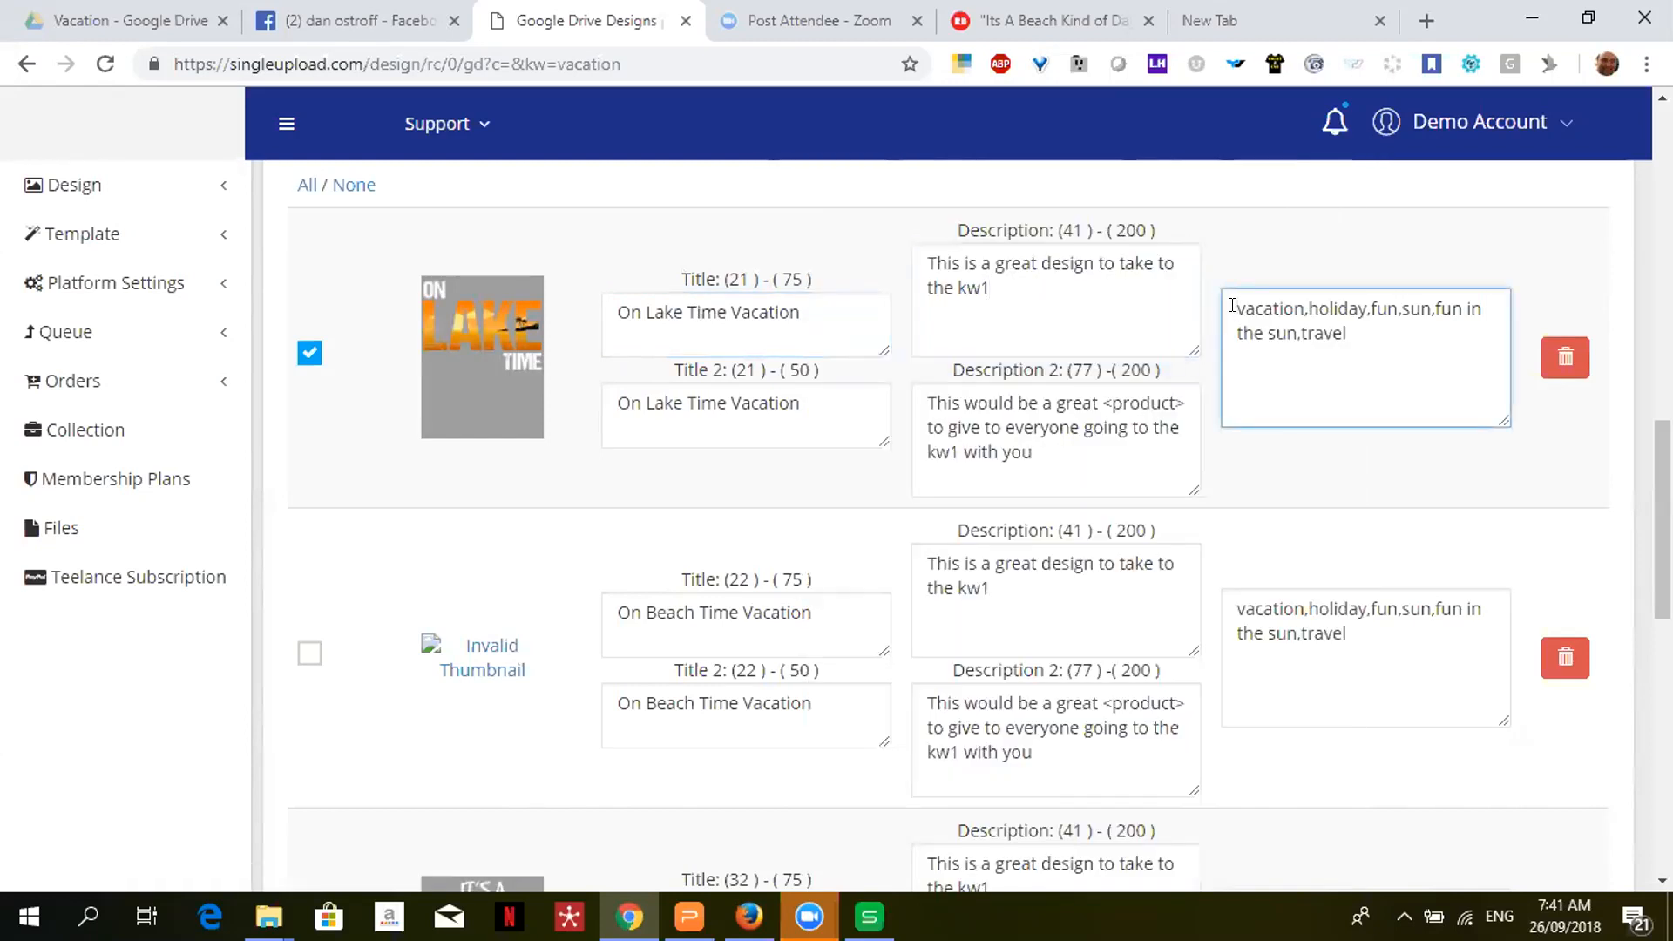
- Prefix the Lake design's keywords with 'Lake,on,time,' ahead of the vacation terms
text(Lalke)
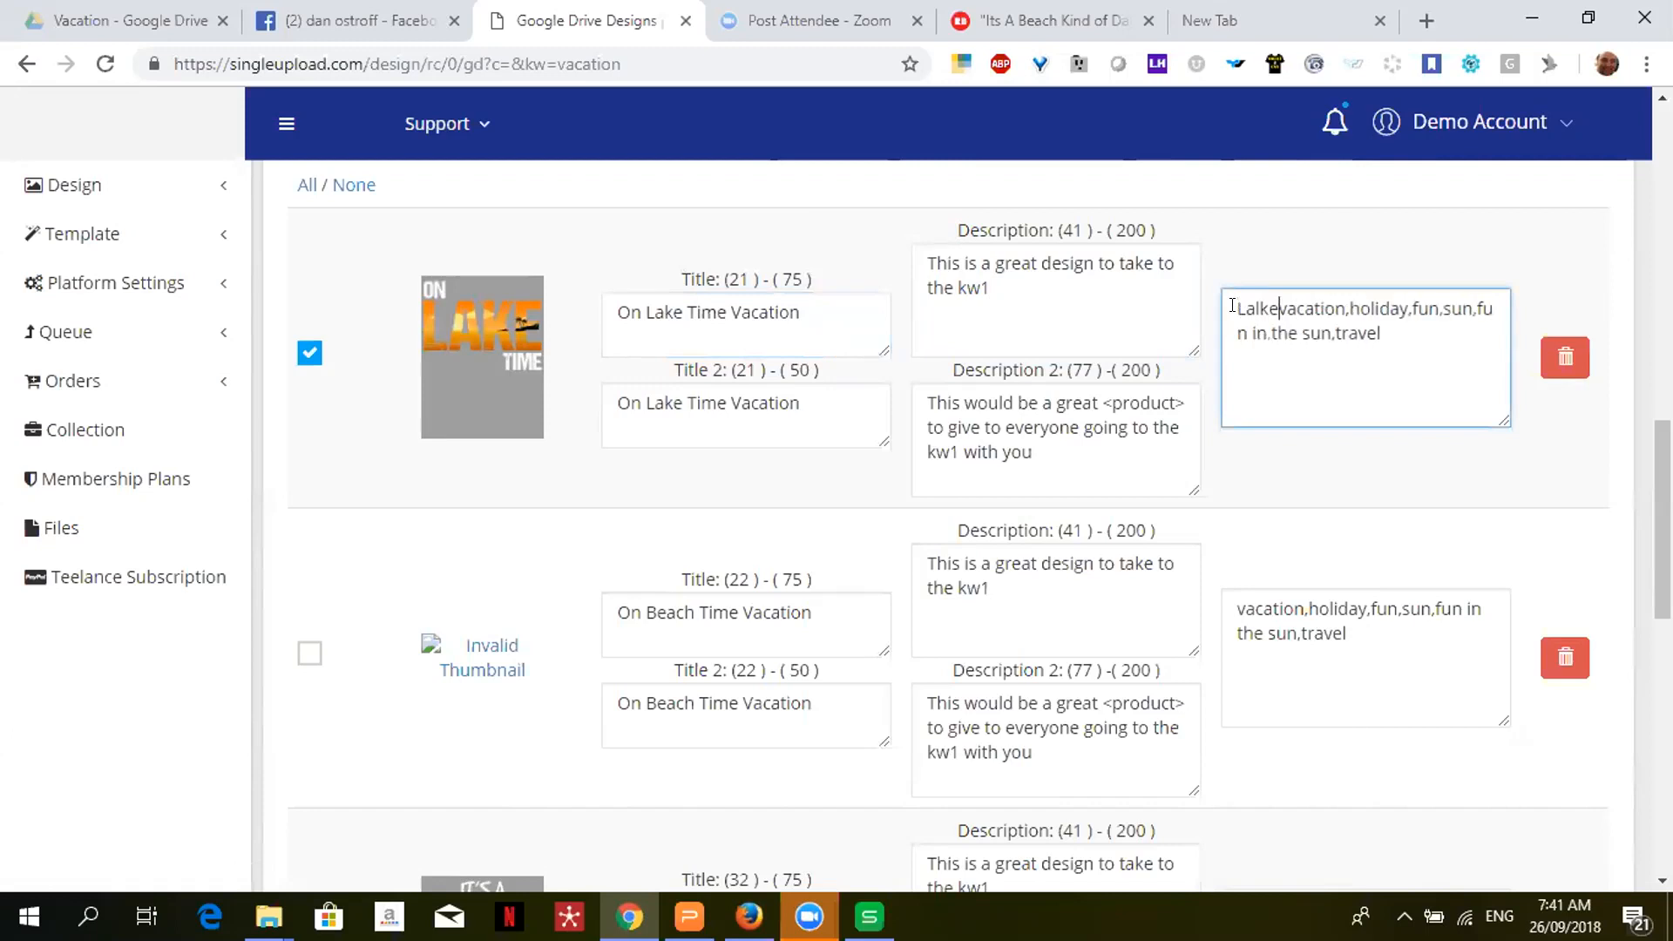
key(BackSpace)
key(BackSpace)
key(BackSpace)
key(BackSpace)
text(ake,)
text(on,)
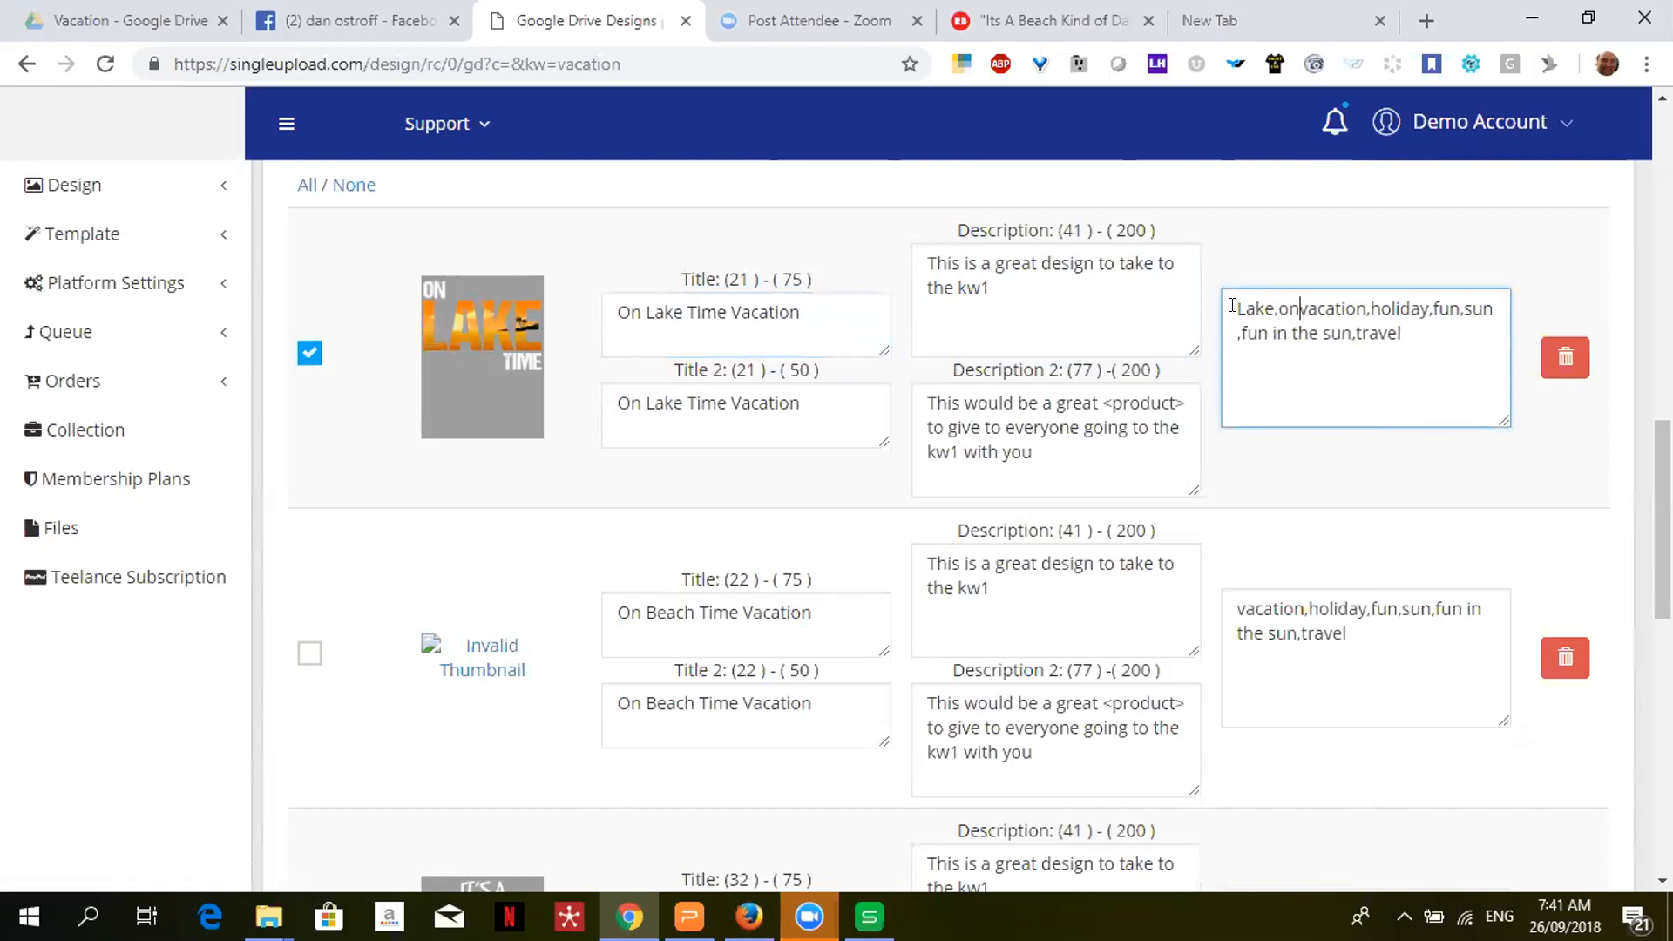
text(time,)
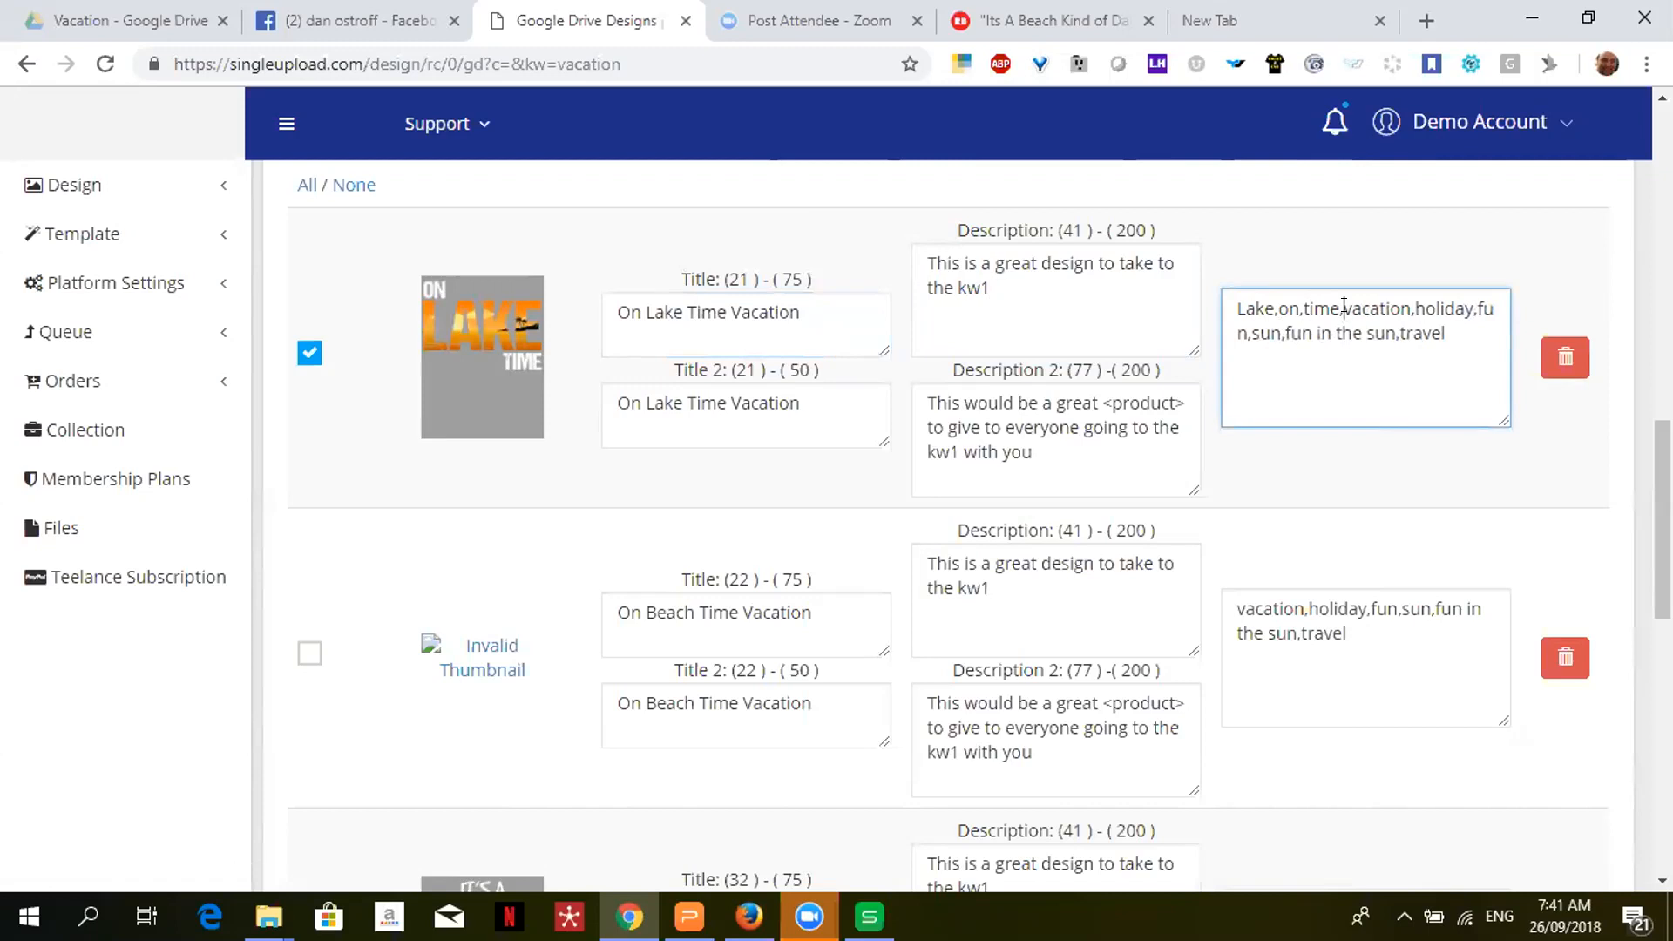
drag(1343, 308, 1446, 346)
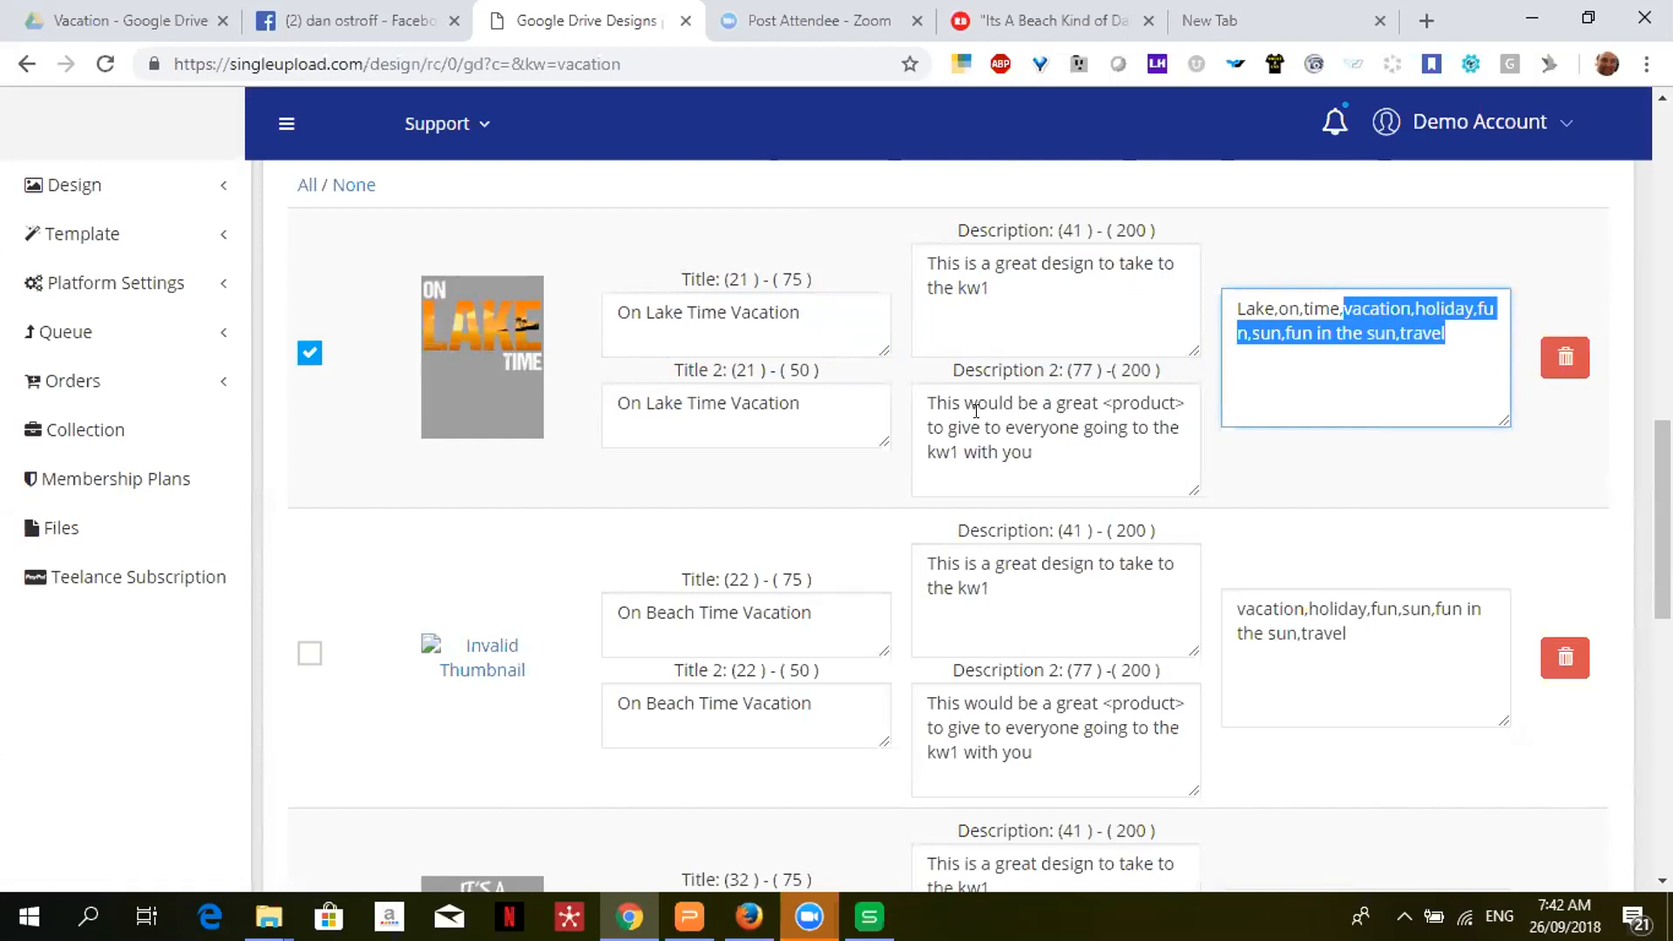
- Select the kw1 placeholder in the Lake design's second description
click(951, 421)
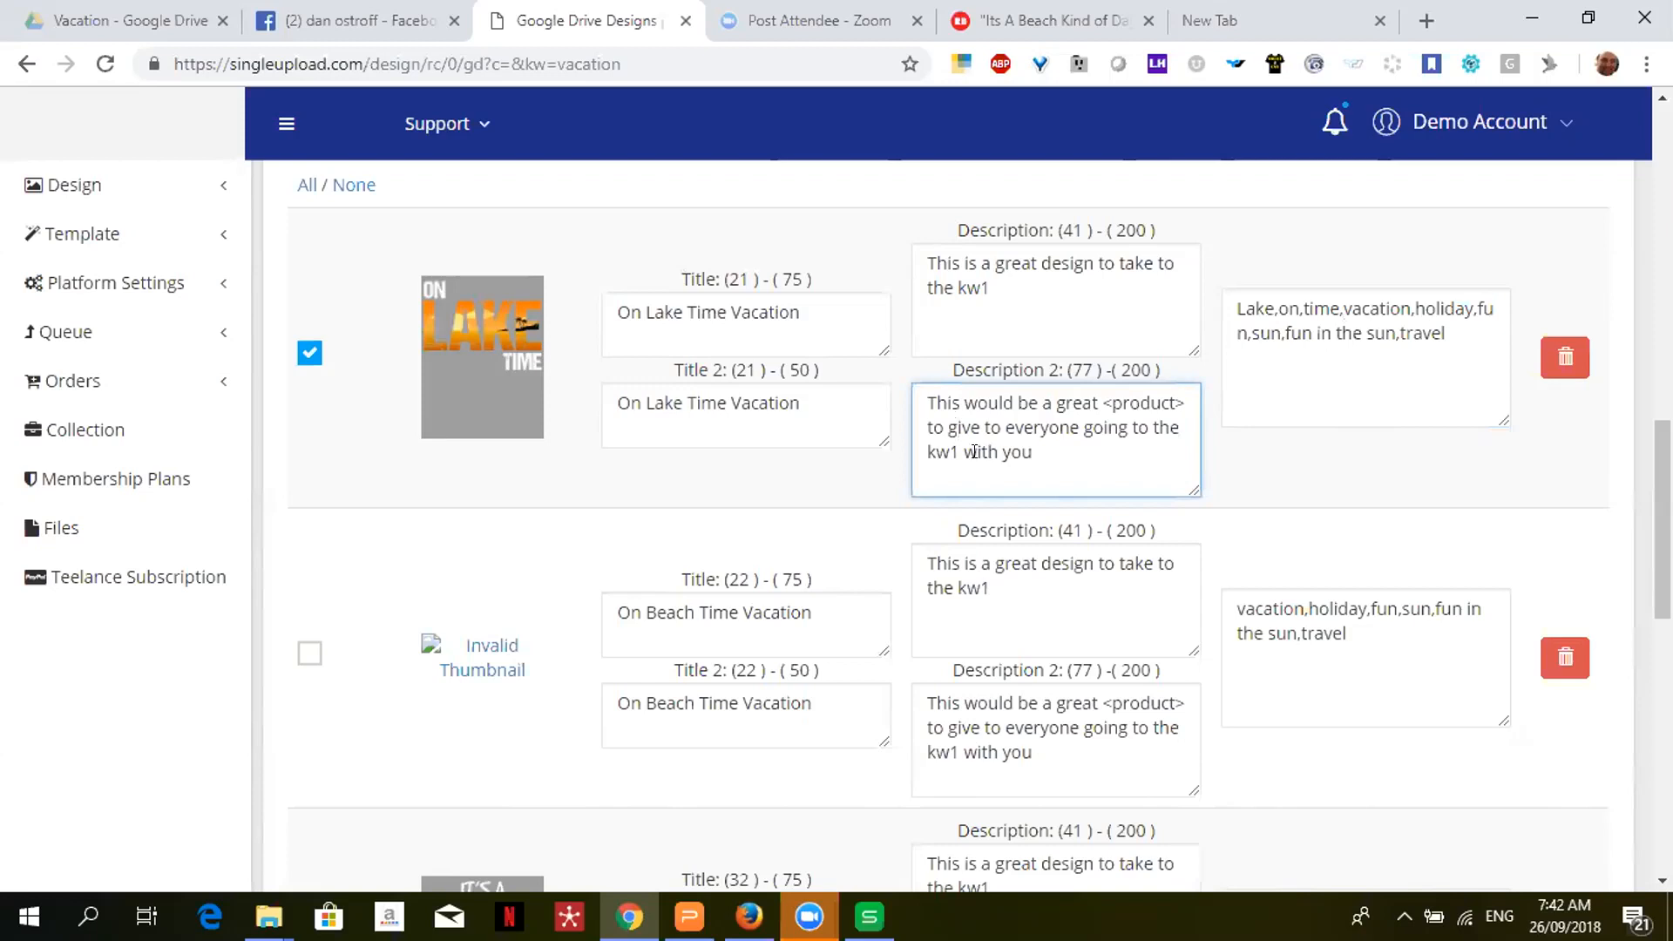
drag(959, 451, 921, 452)
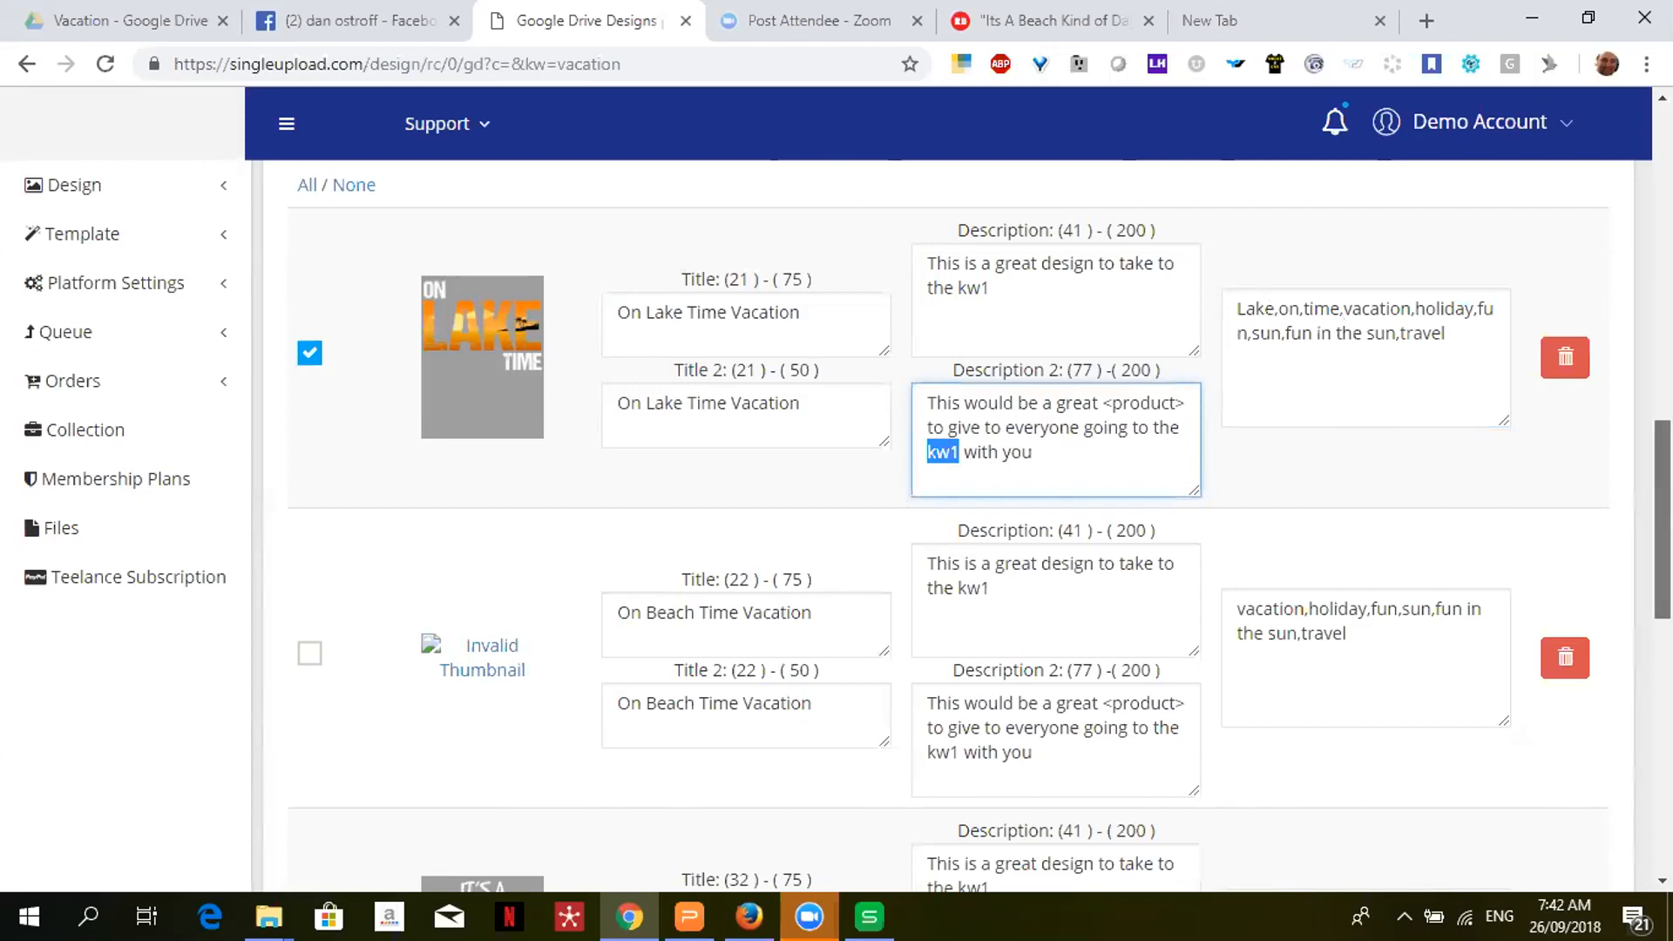
scroll(1336, 464, down, 3)
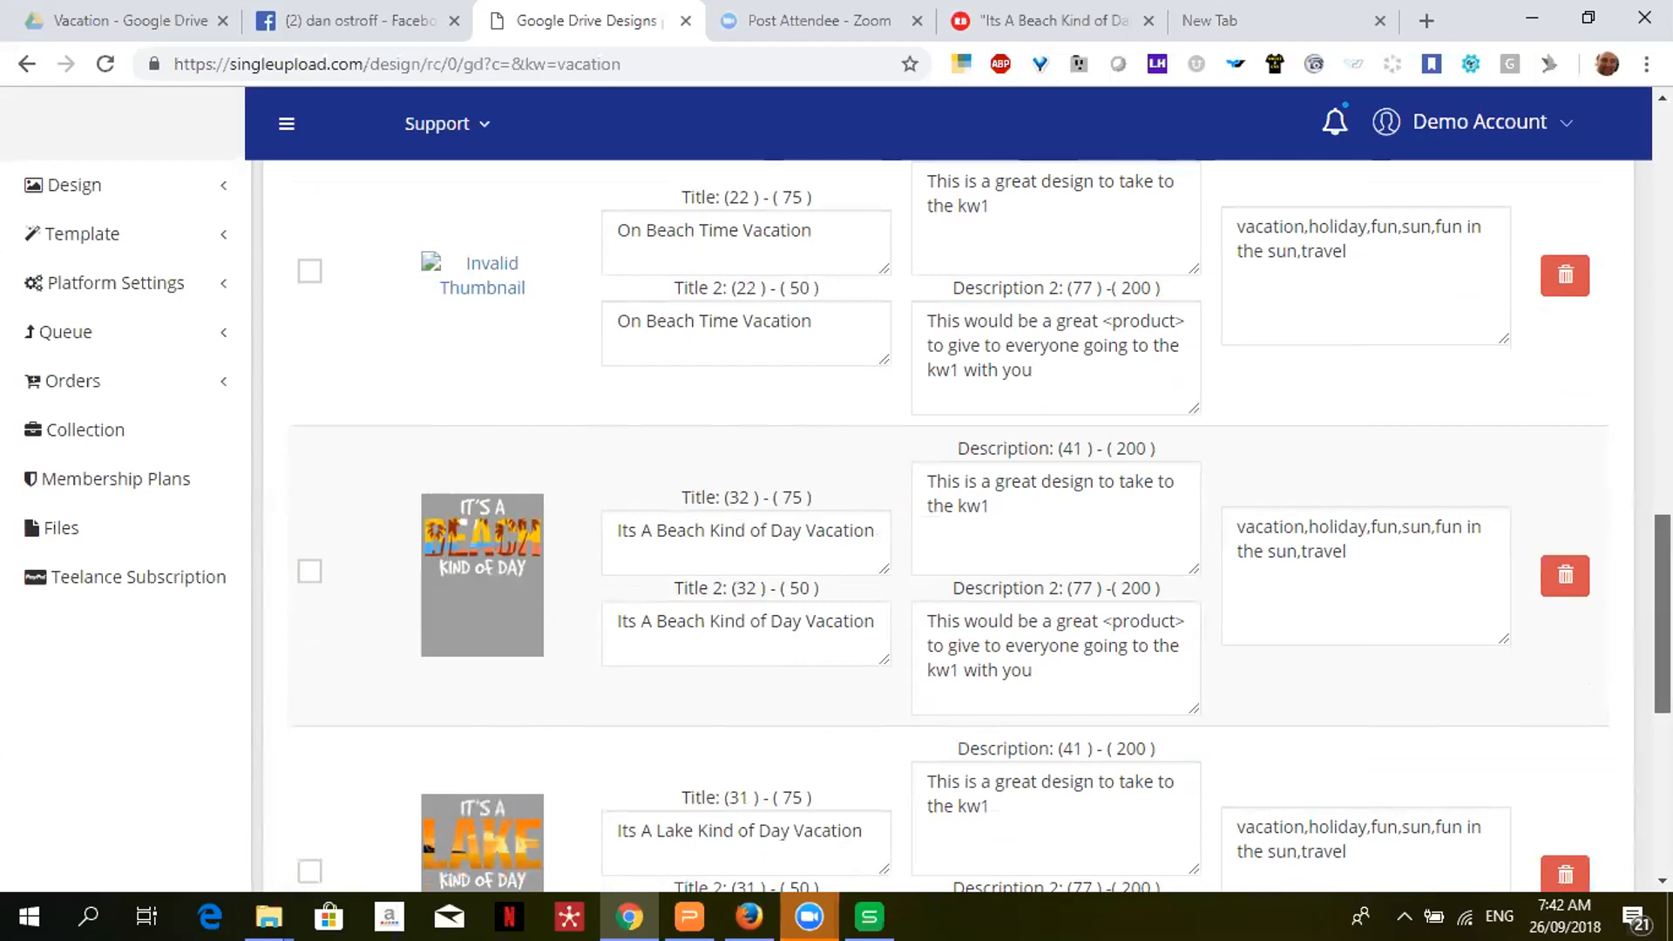
- Add 'Beach,Kind,Day,' to the Its A Beach Kind of Day design's keywords and tick it
scroll(1663, 610, down, 3)
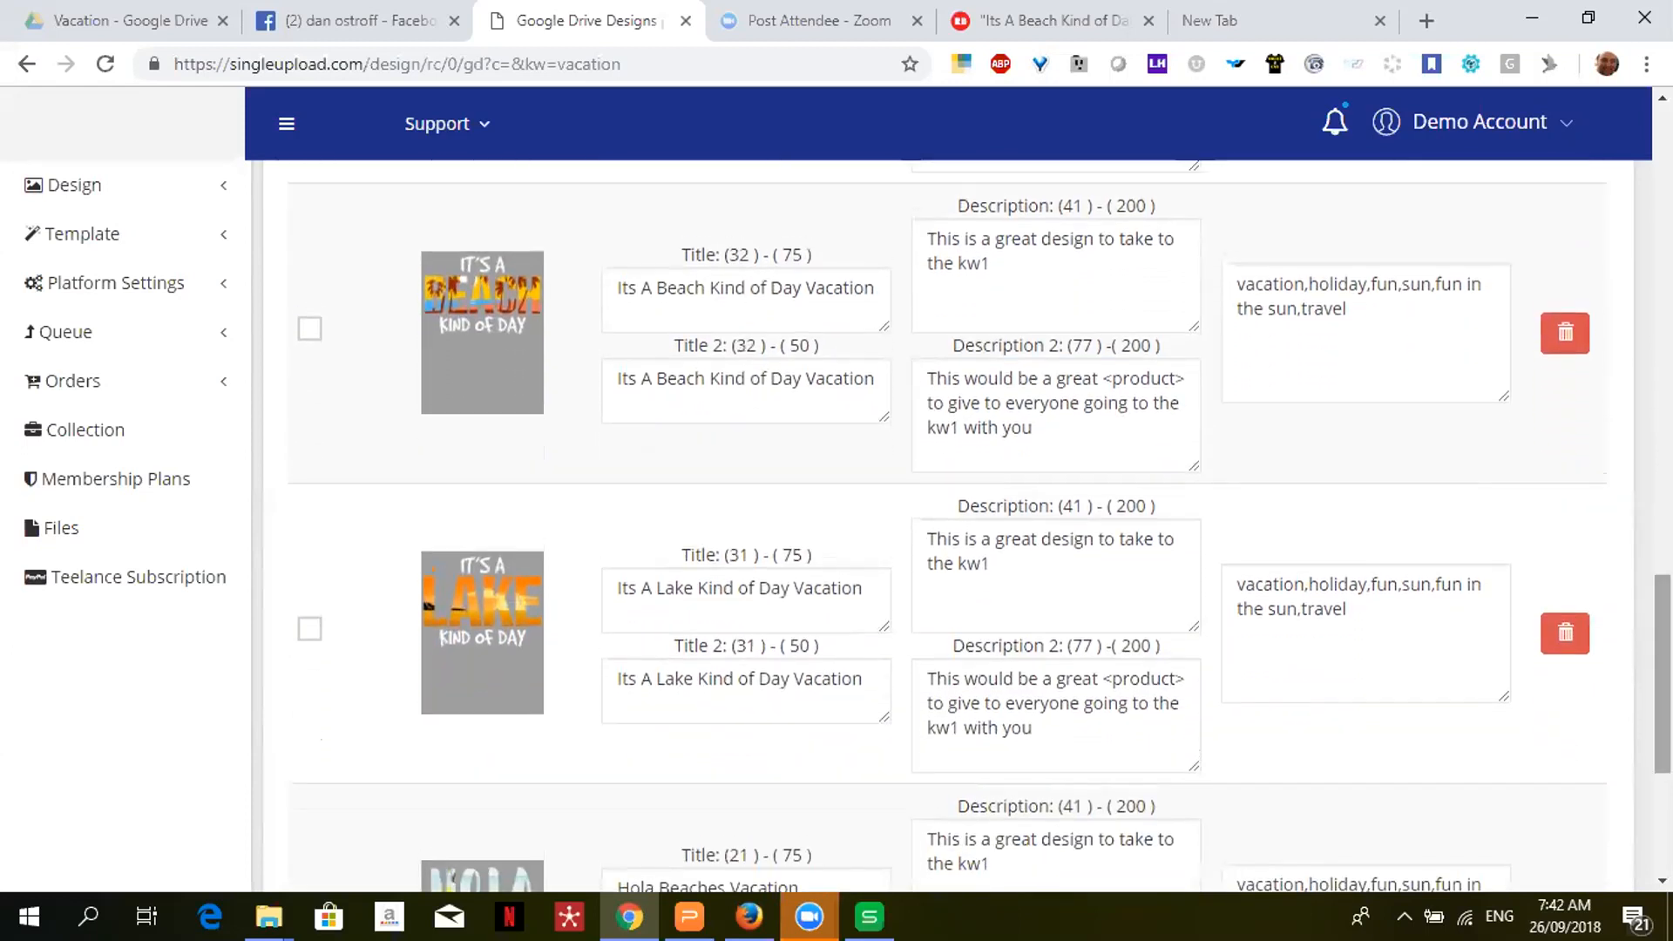
click(1228, 283)
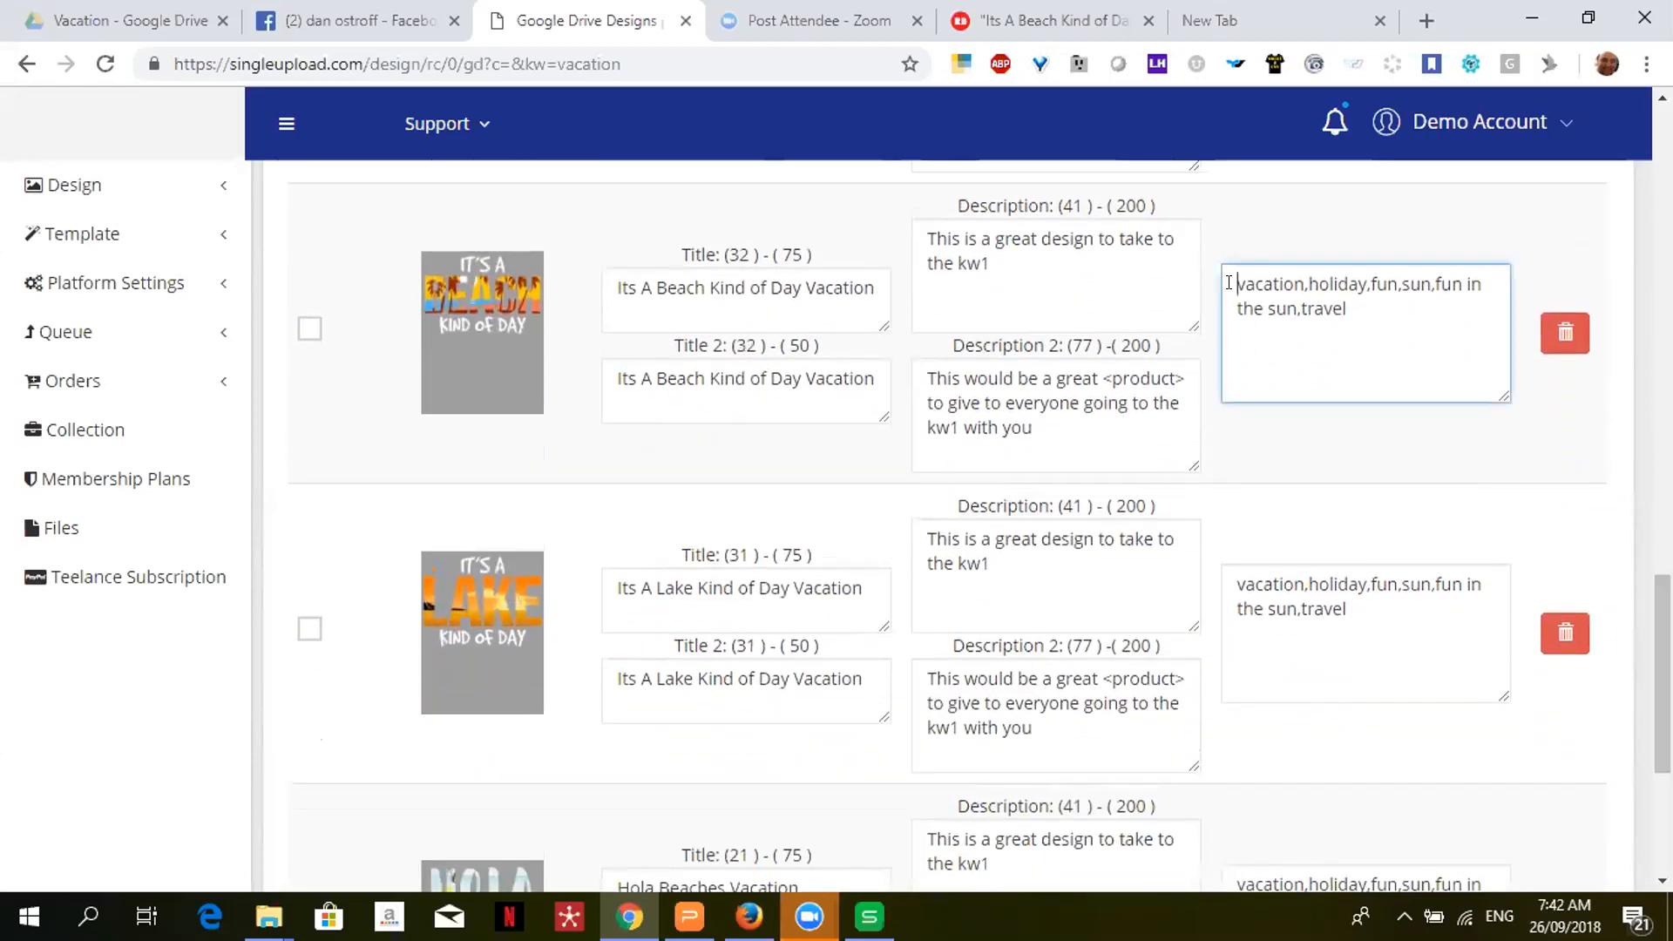
text(Beach)
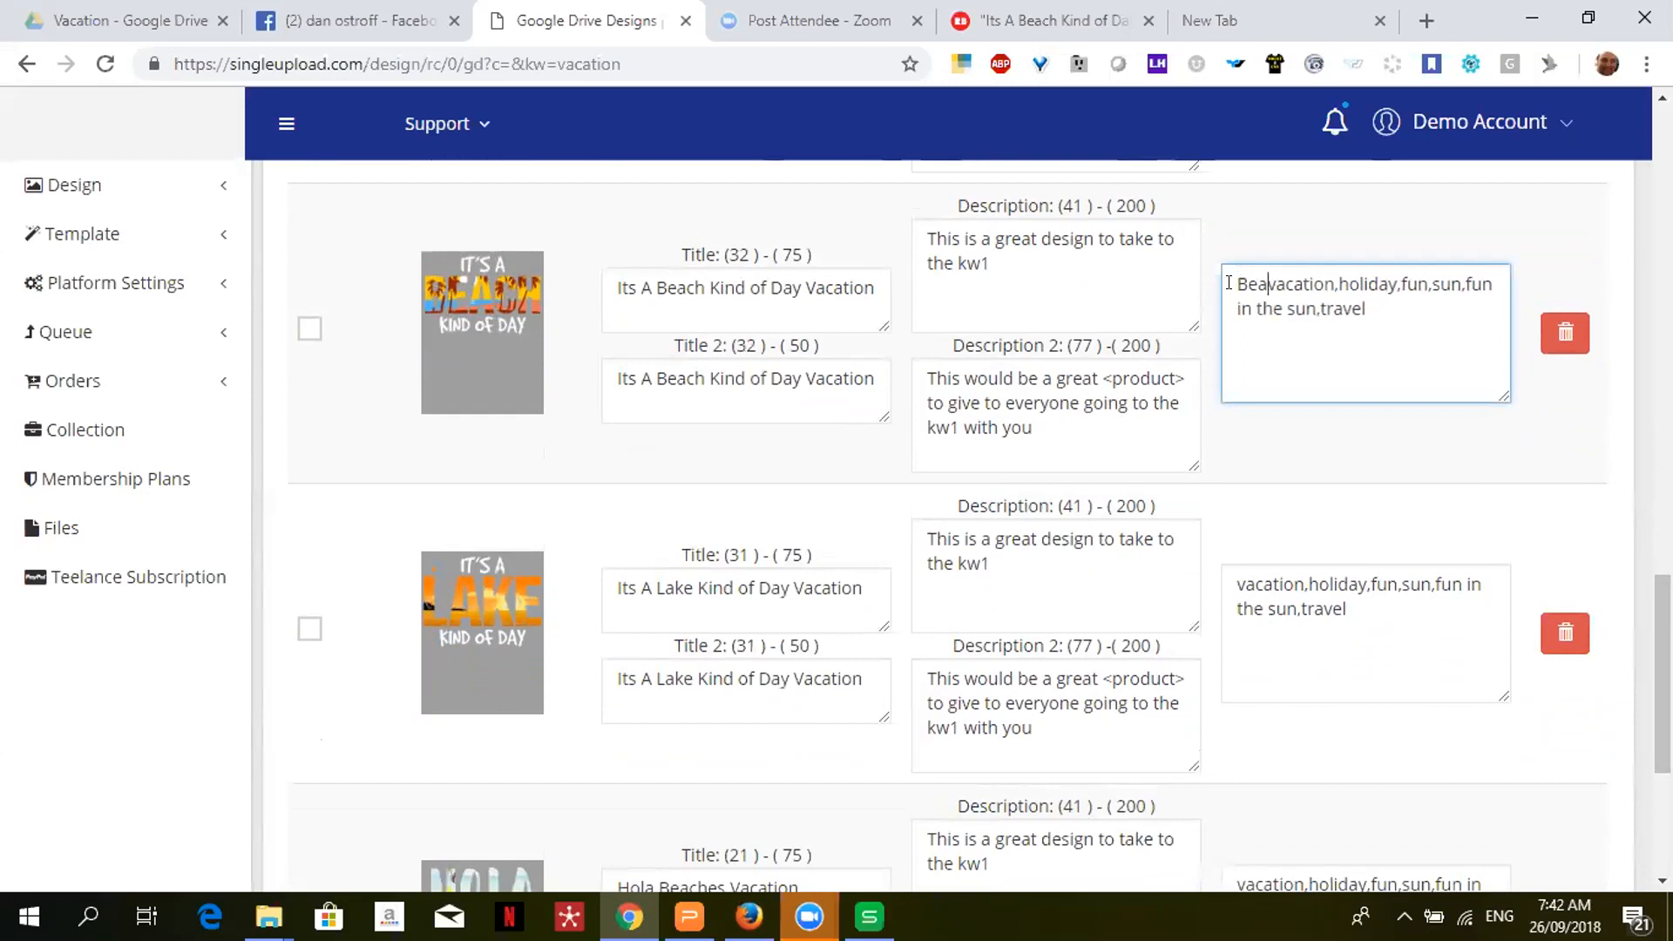
text(,)
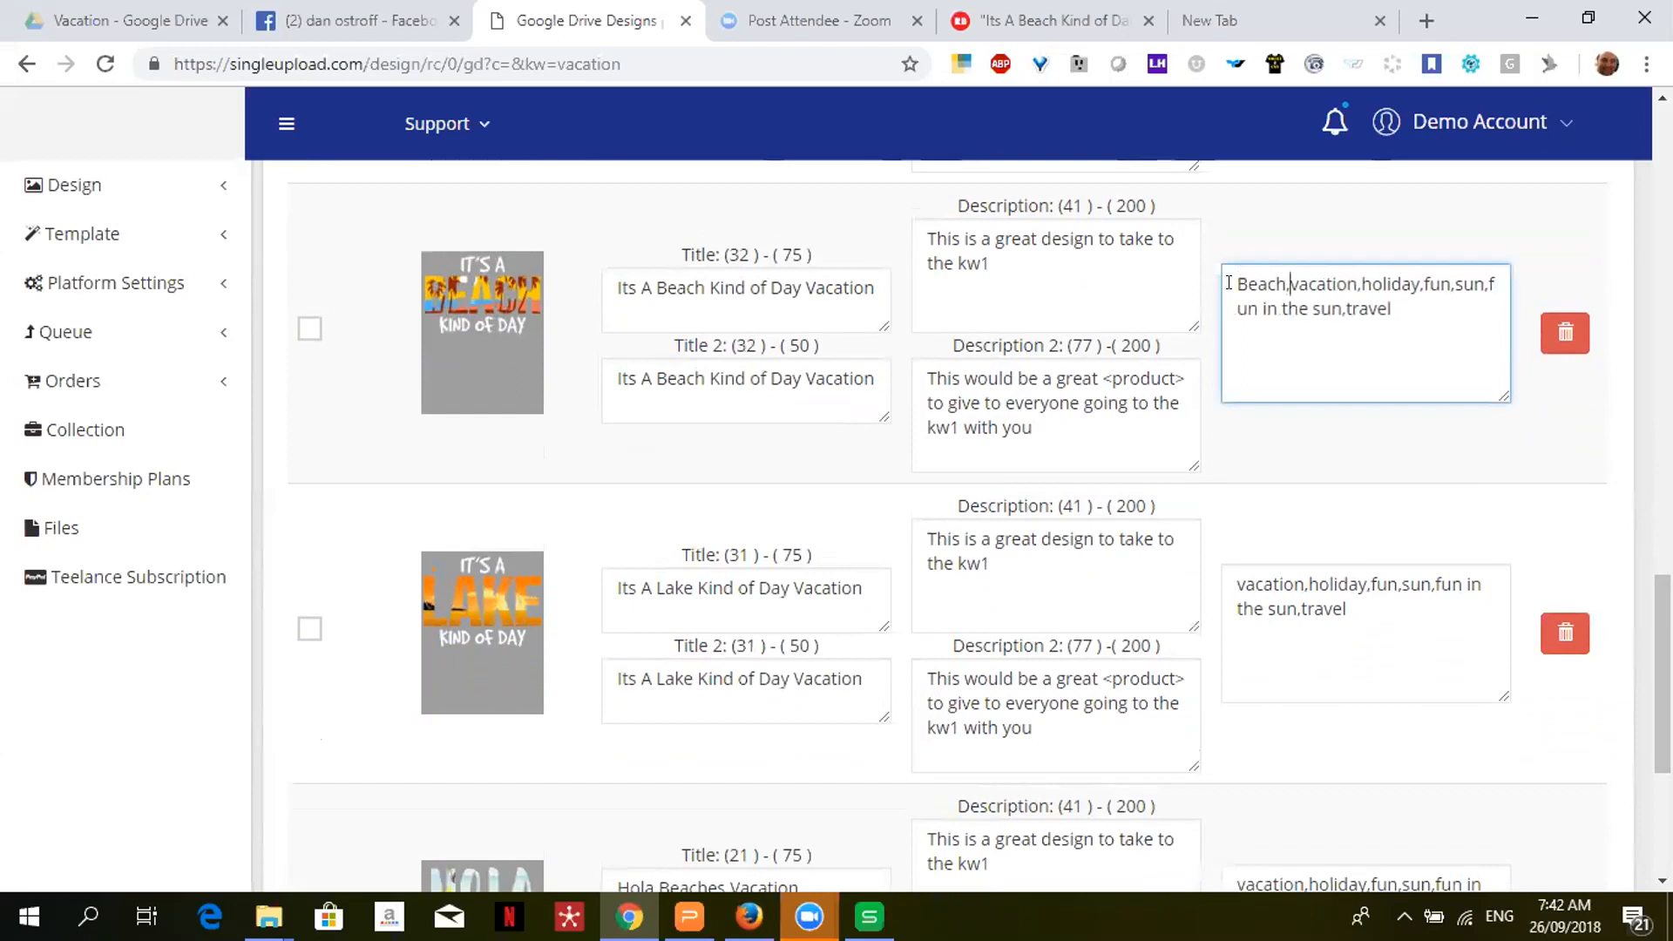
text(Kind,D)
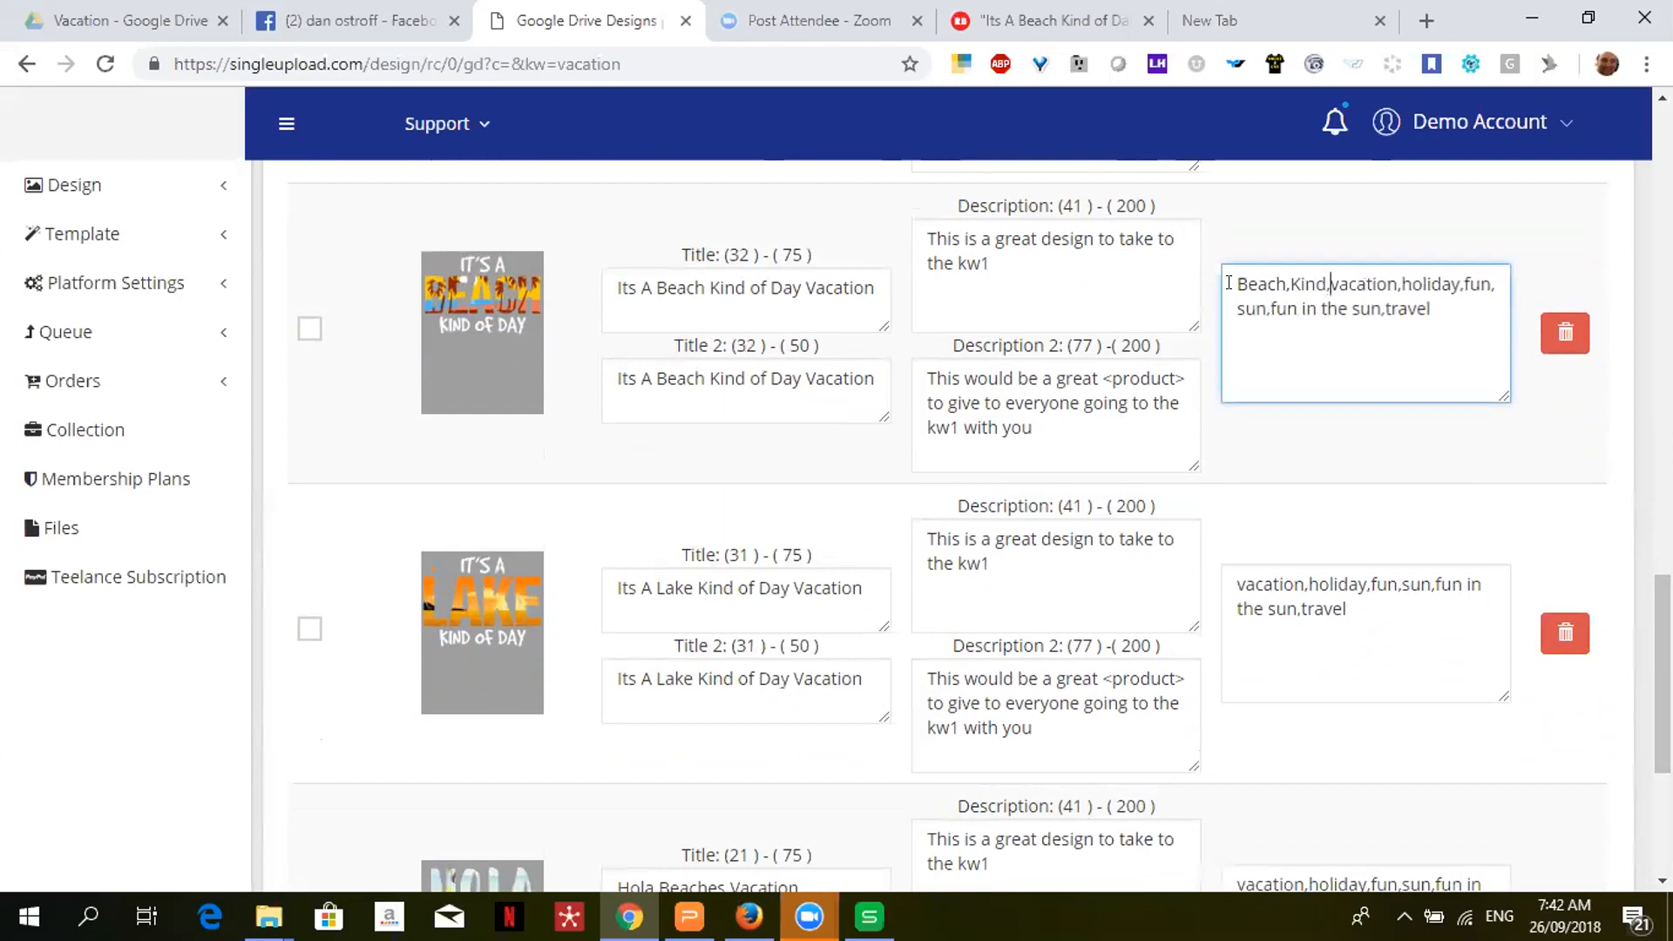
text(ay,)
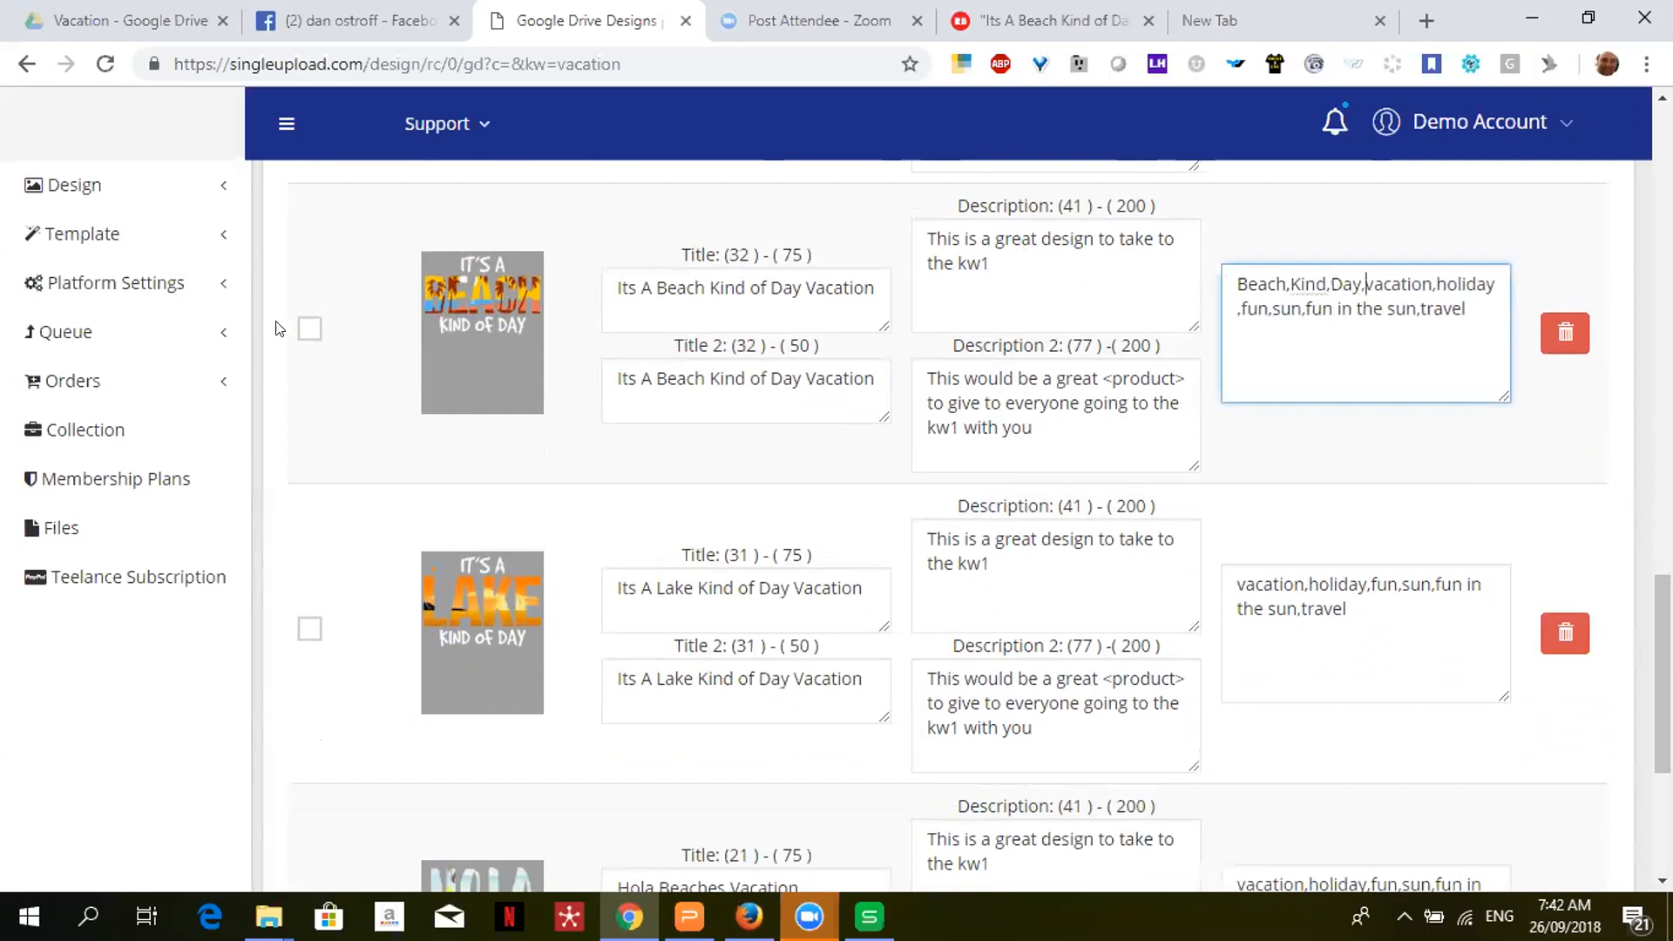
click(309, 329)
- Tick the Its A Lake Kind of Day design and prefix its keywords with 'Lake,Kind,Day,'
click(310, 629)
click(1228, 584)
text(Lake,)
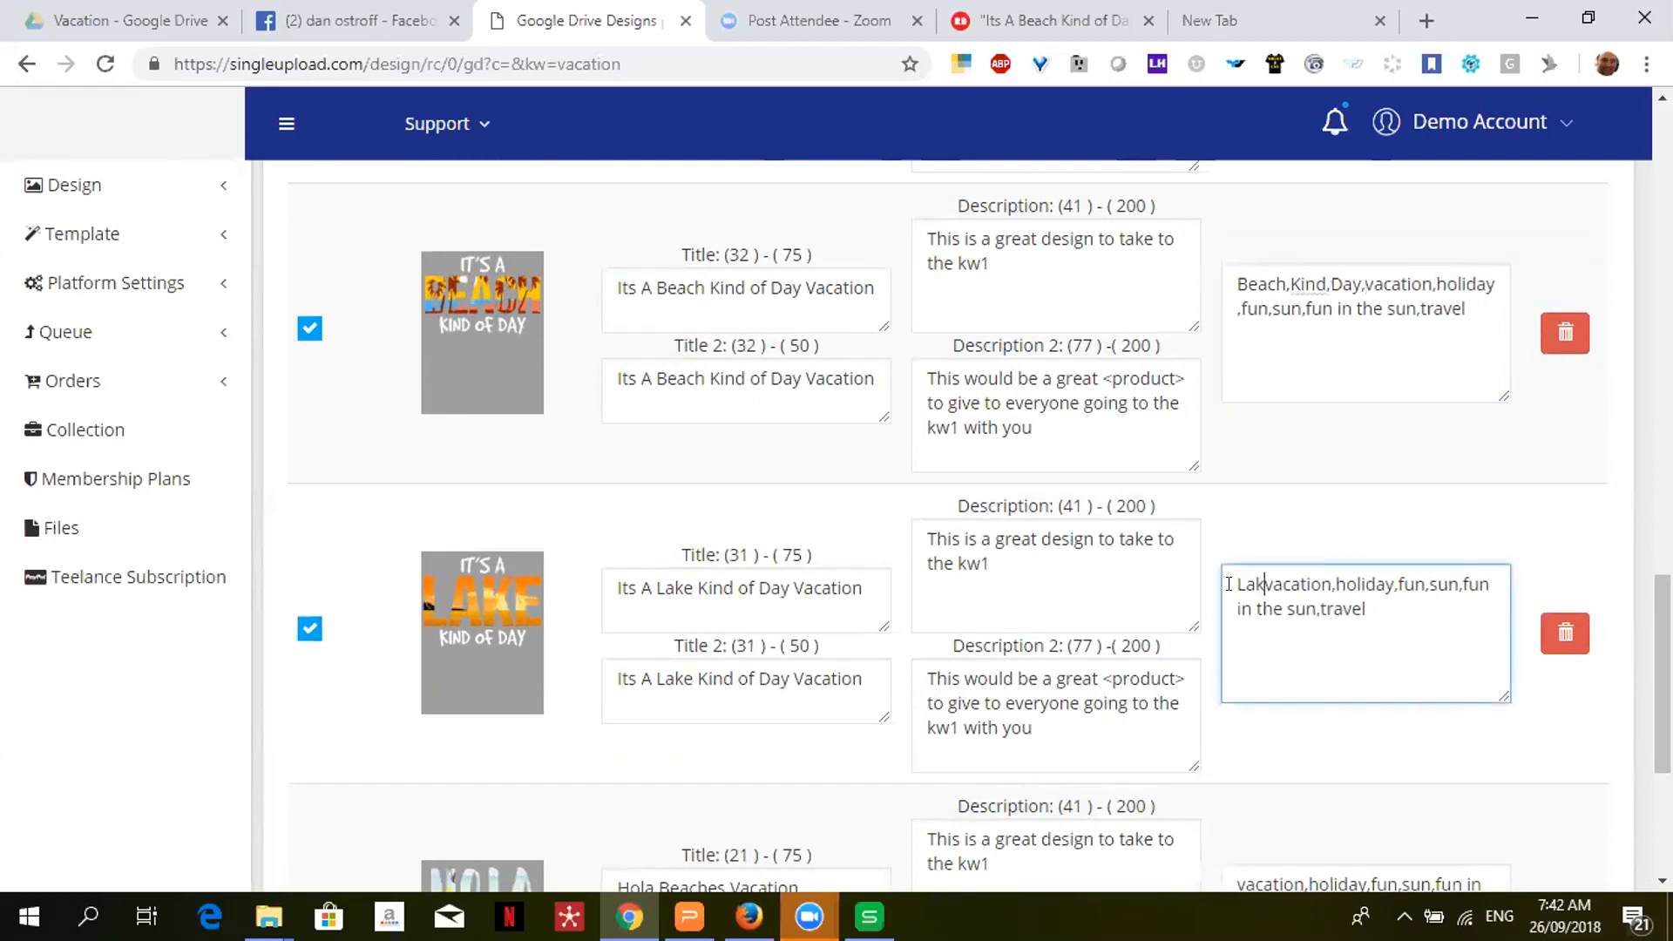
text(Kind,Day)
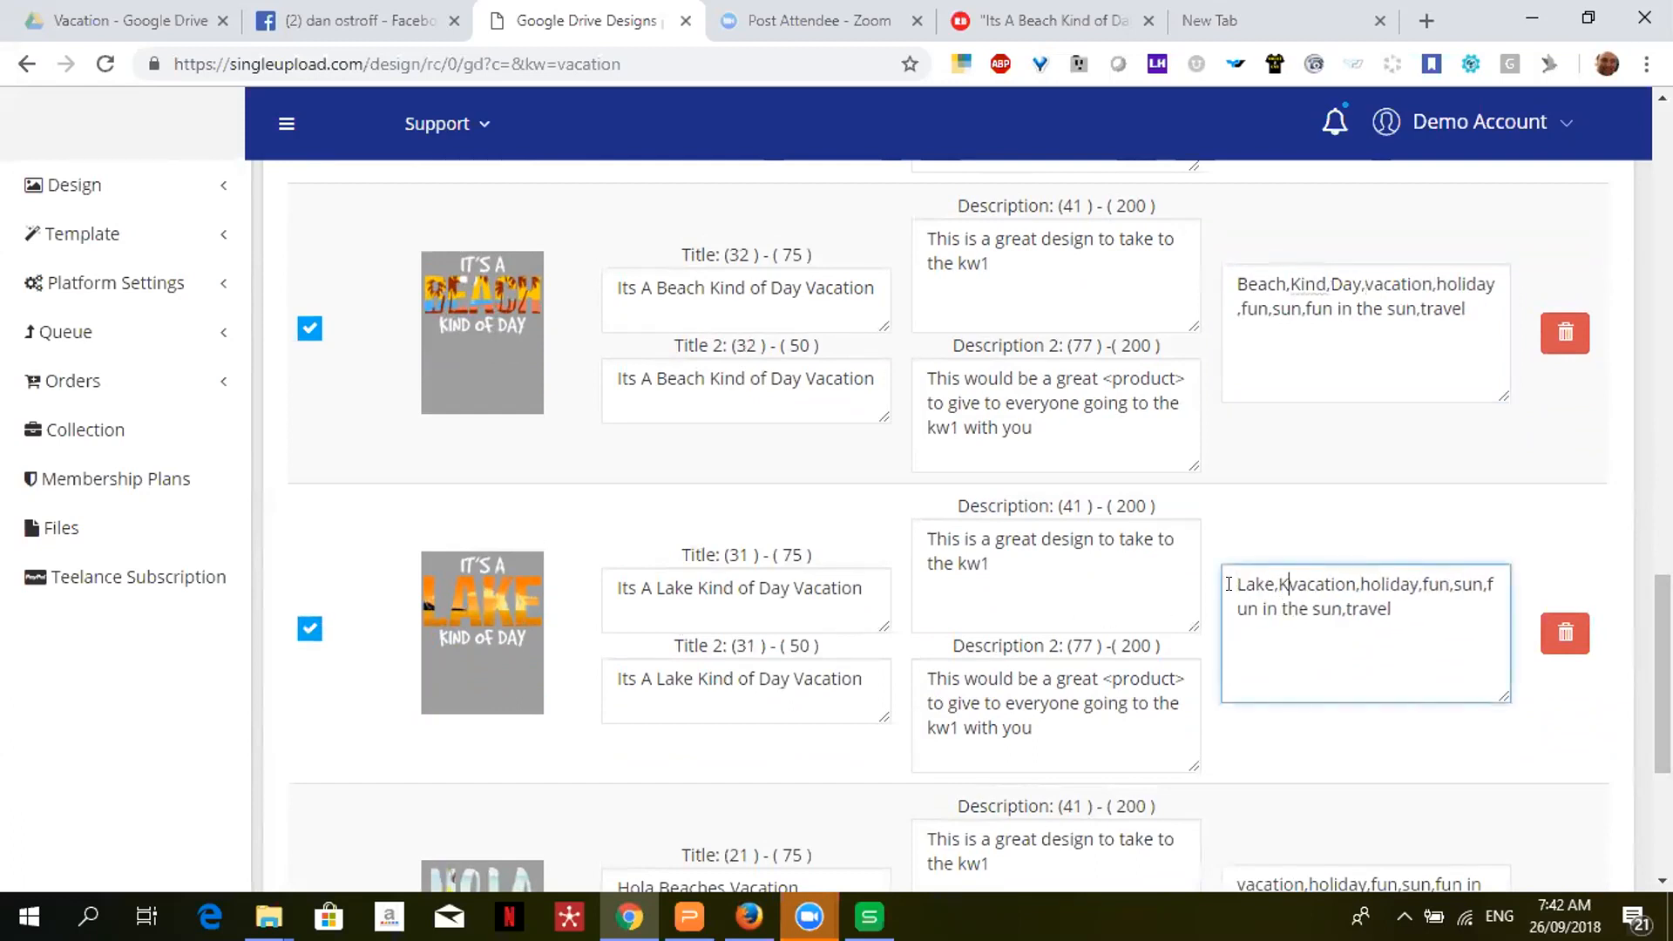
text(,)
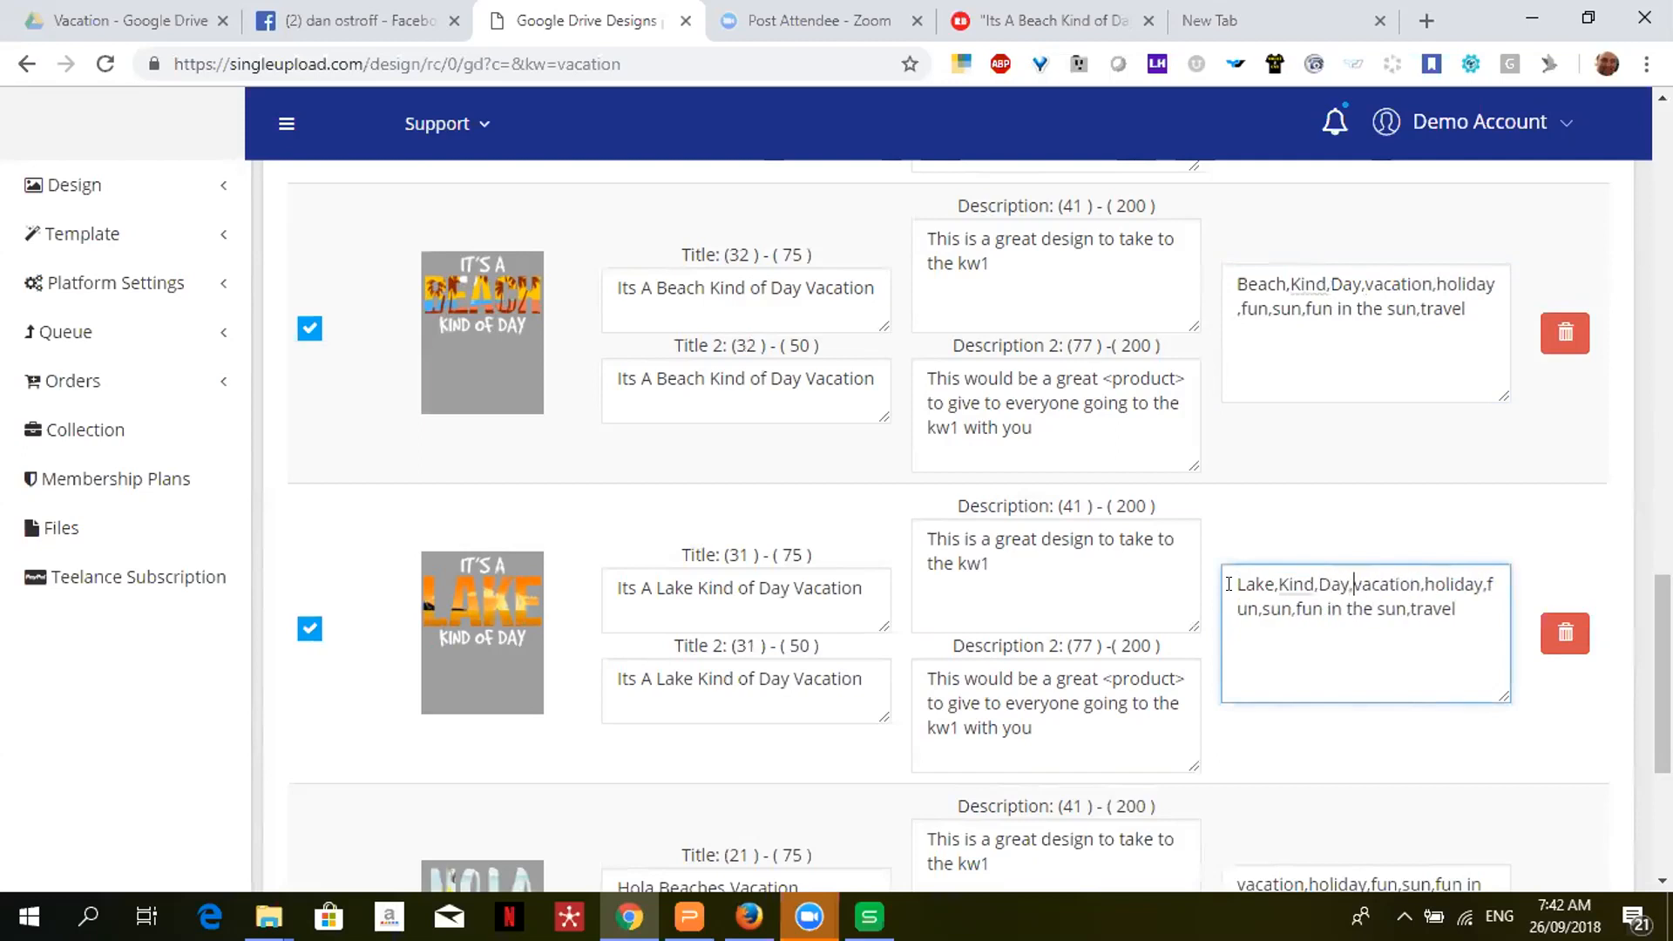
- Prefix the Hola Beaches design's keywords with 'Beach,Hola,beaches,' and tick it
scroll(1228, 584, down, 3)
drag(1663, 735, 1663, 767)
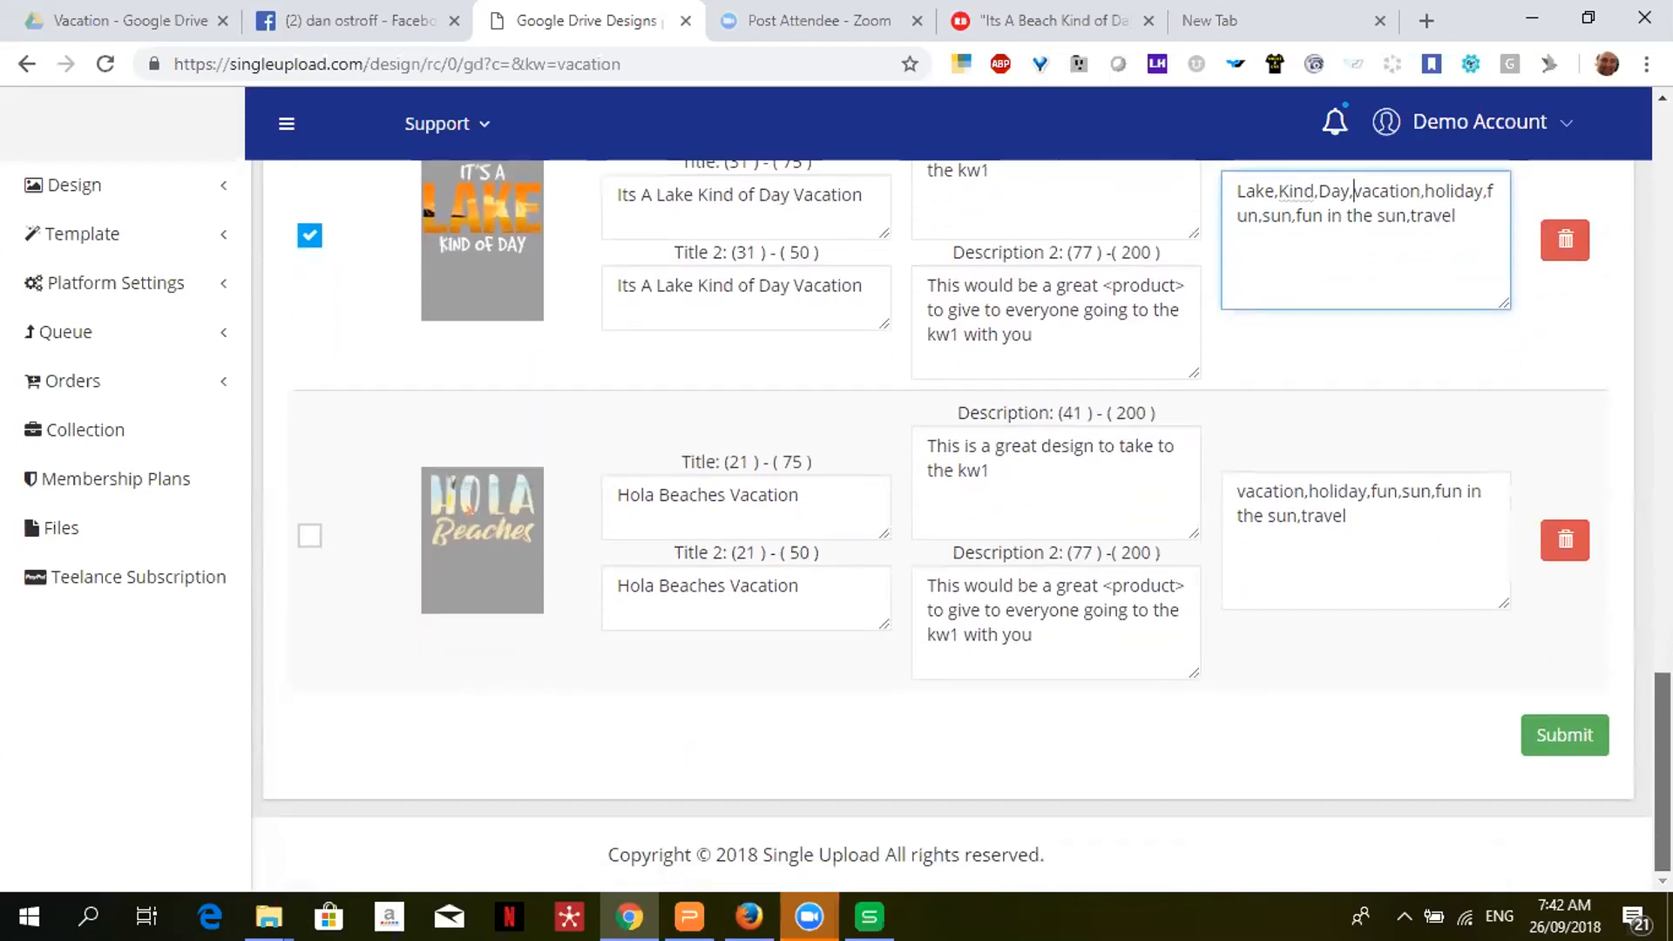
click(1234, 492)
text(Beach,)
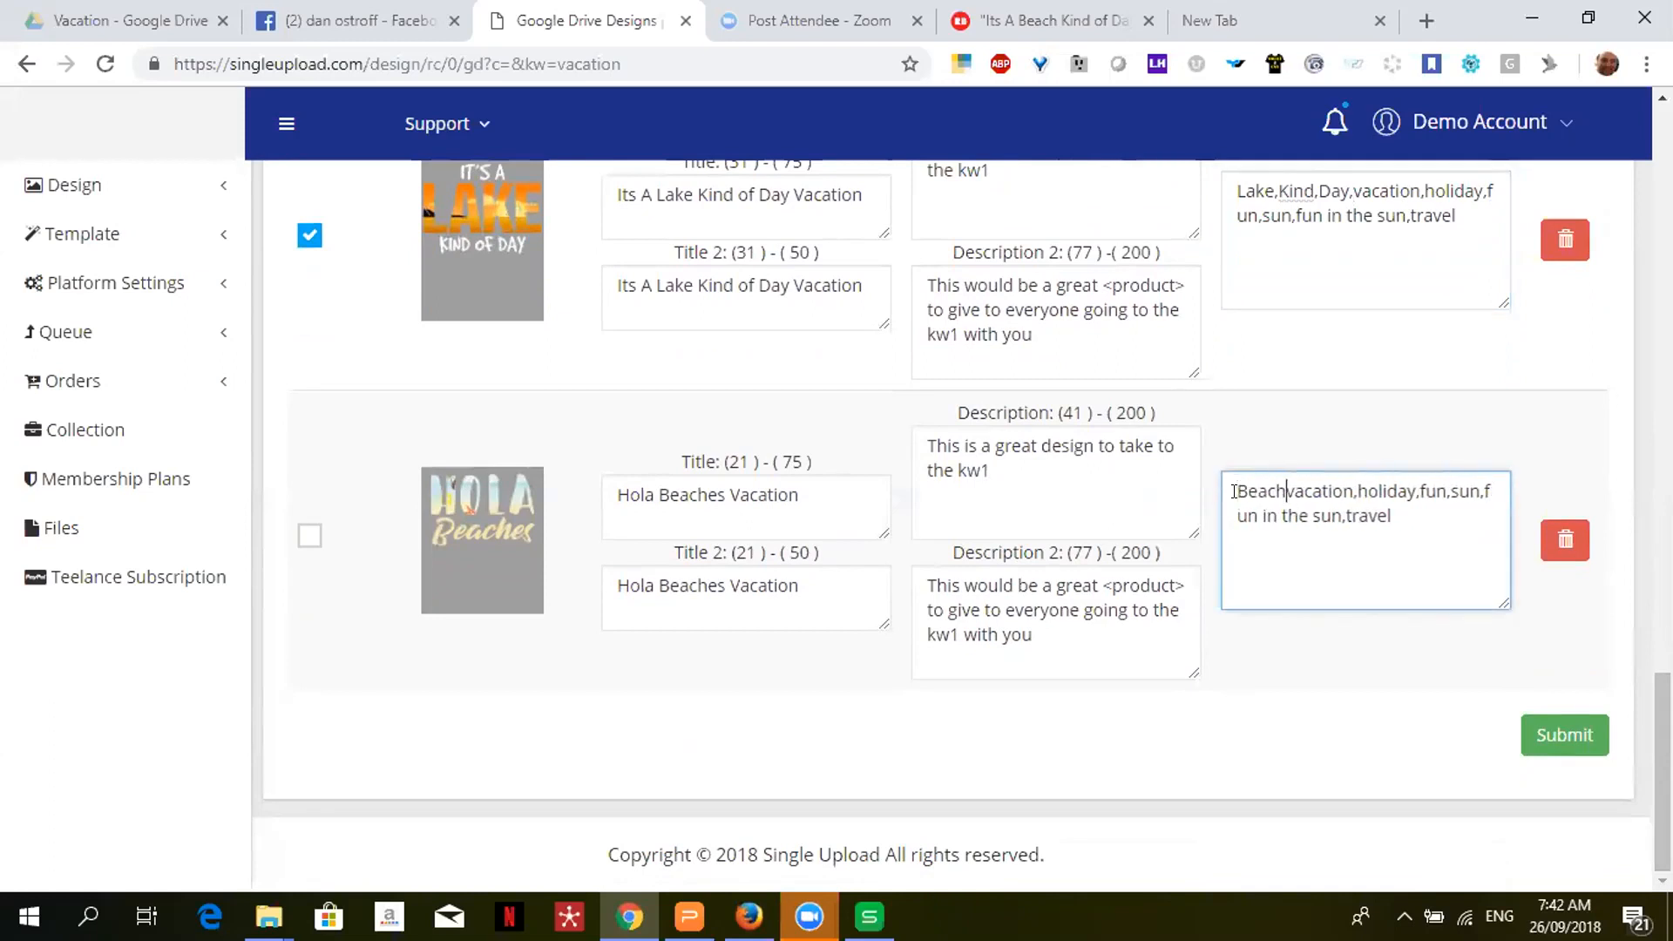
text(Hola,)
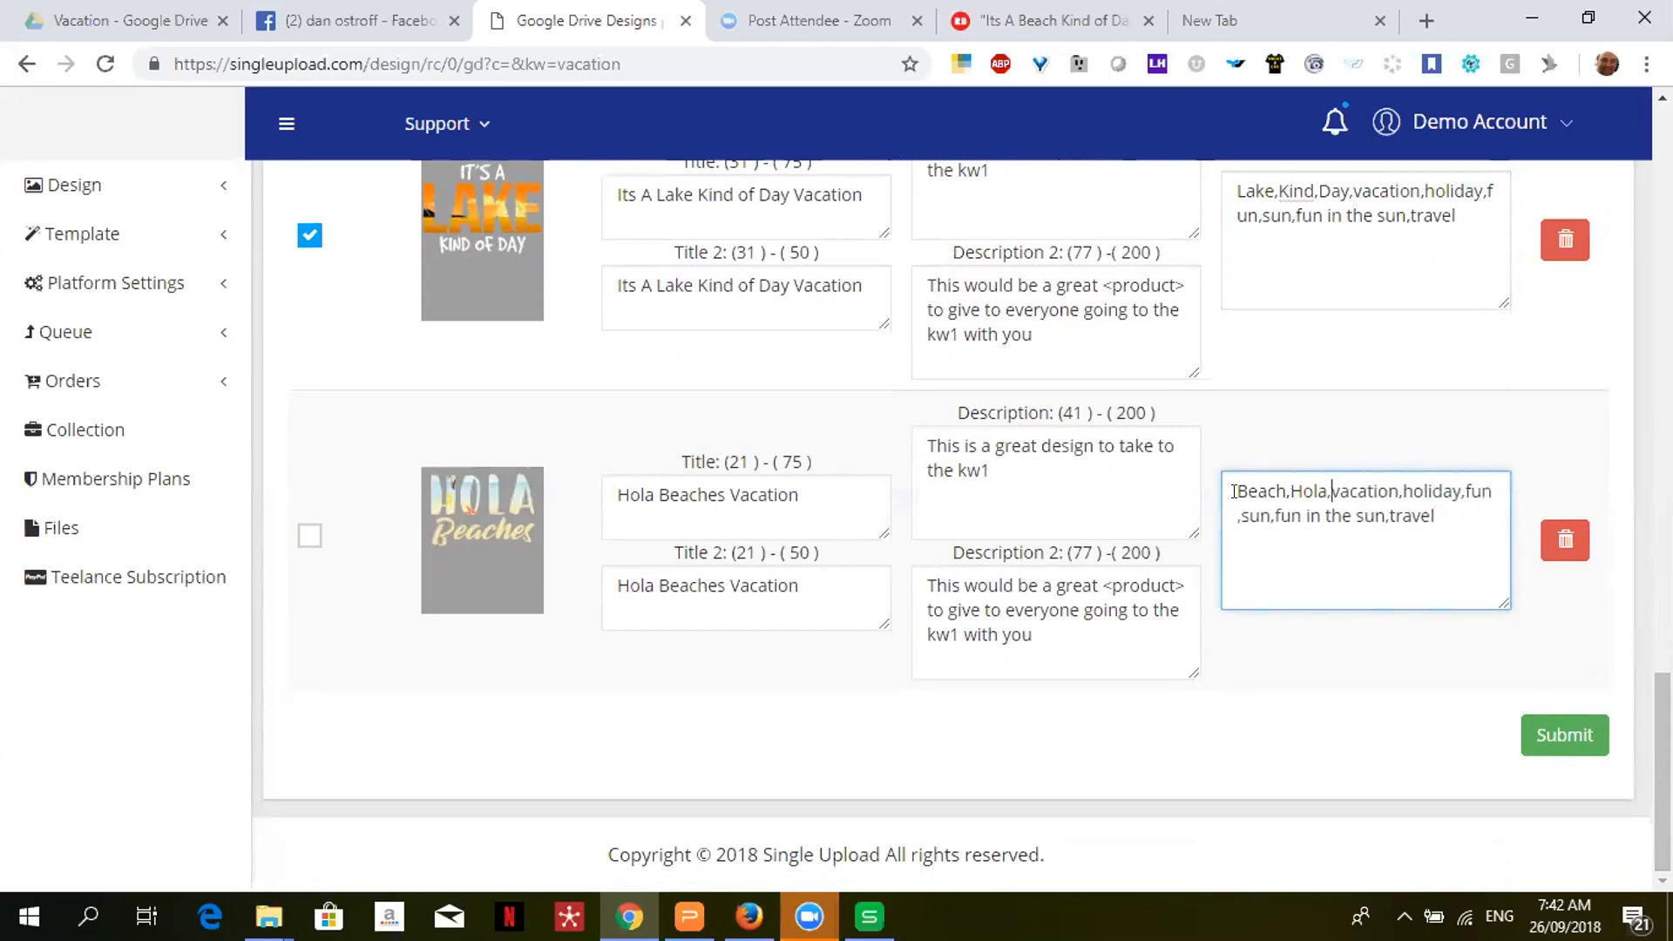
text(beach)
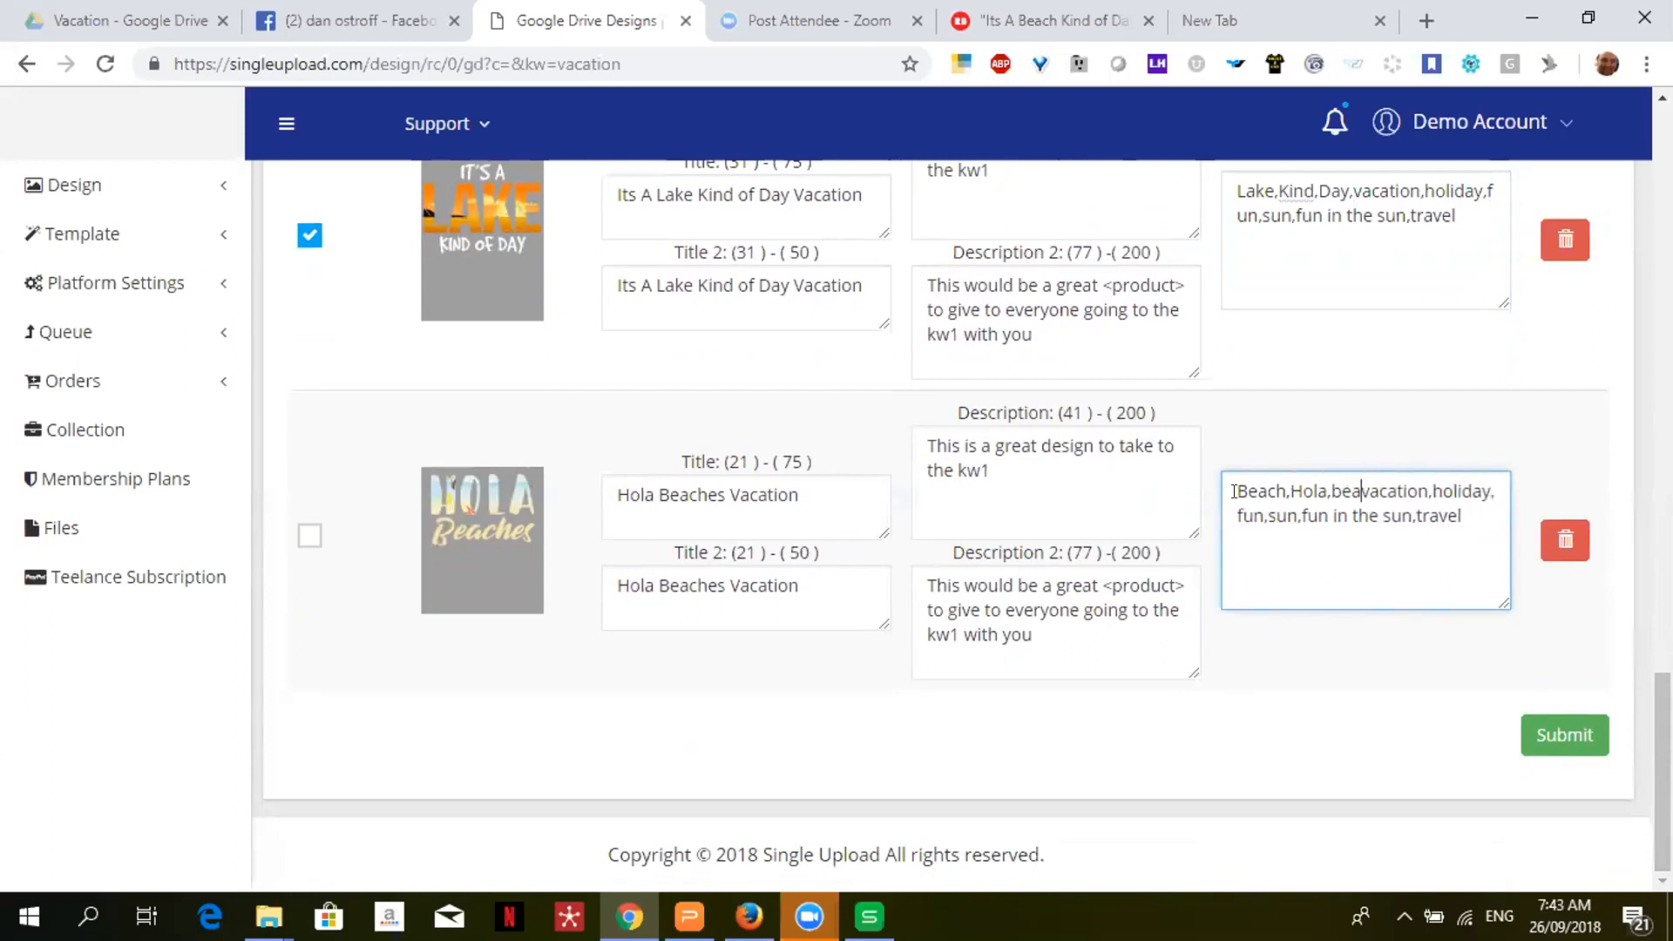
text(es,)
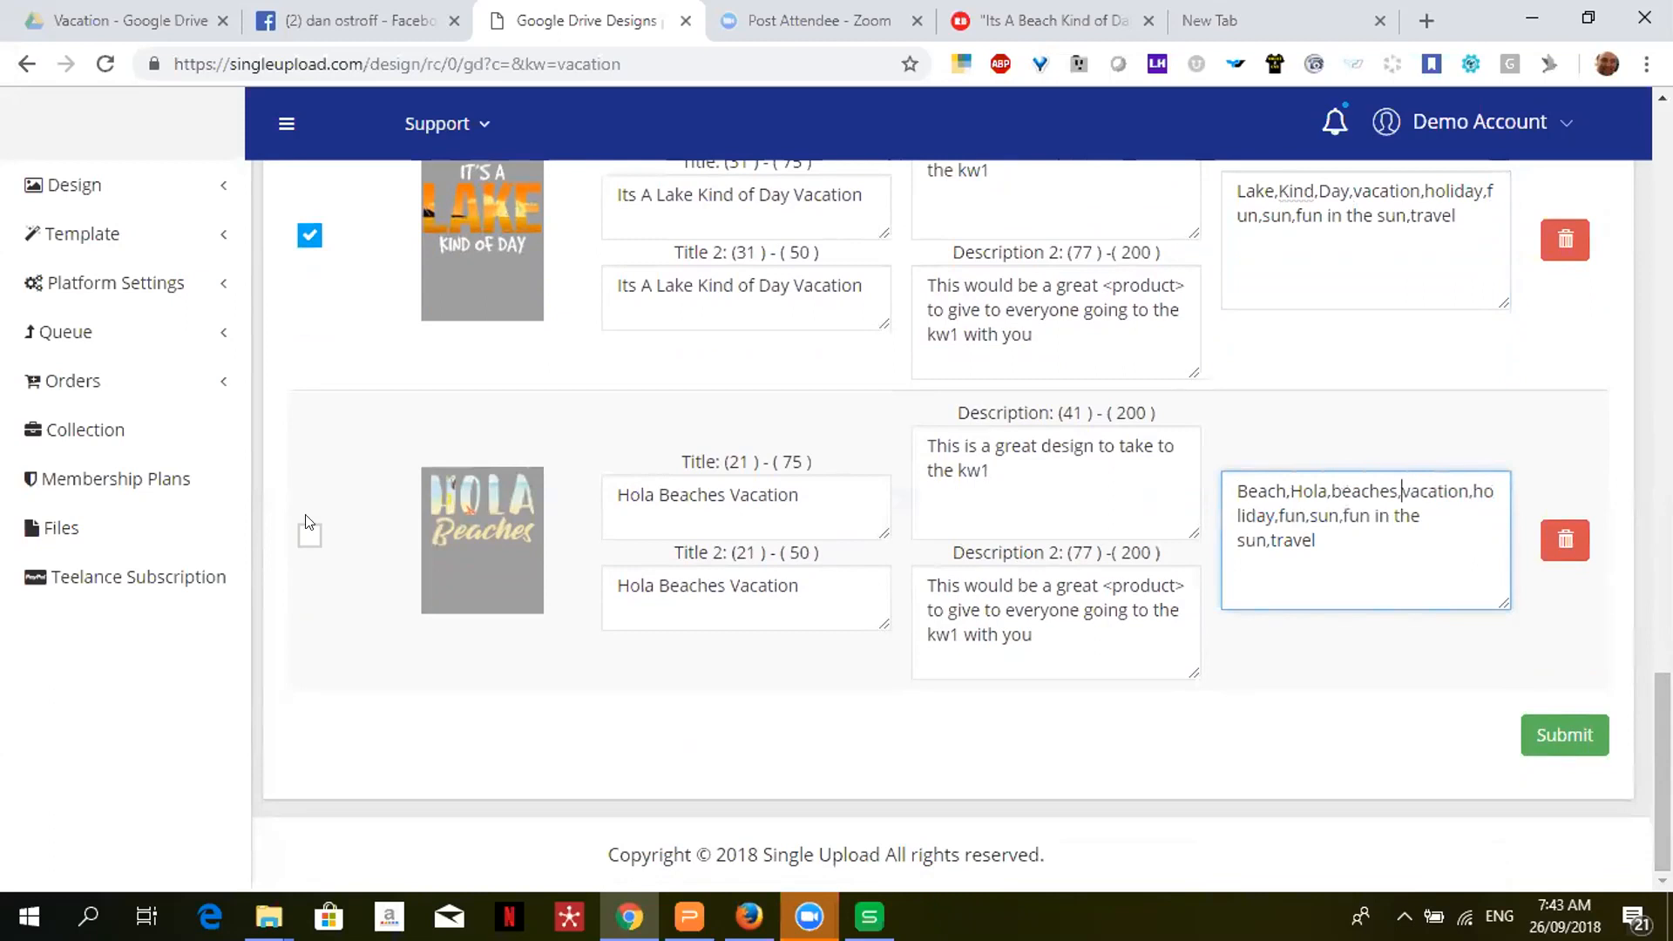
click(309, 536)
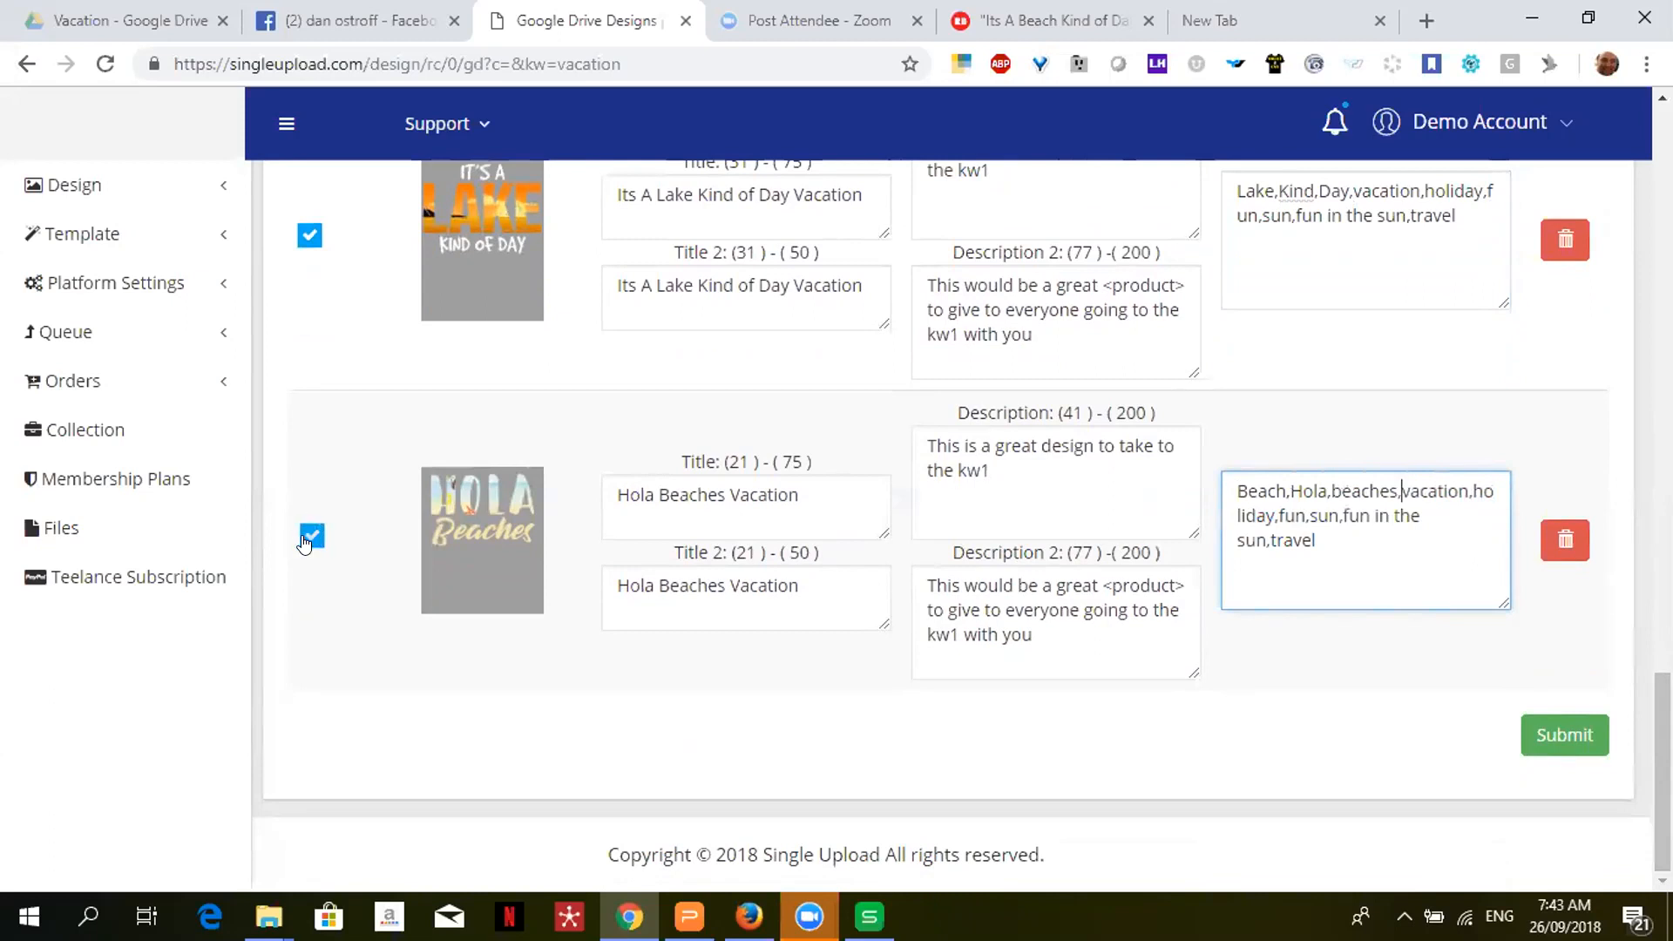
- Submit the marked designs and dismiss the 'Designs Saved!' confirmation
click(1575, 735)
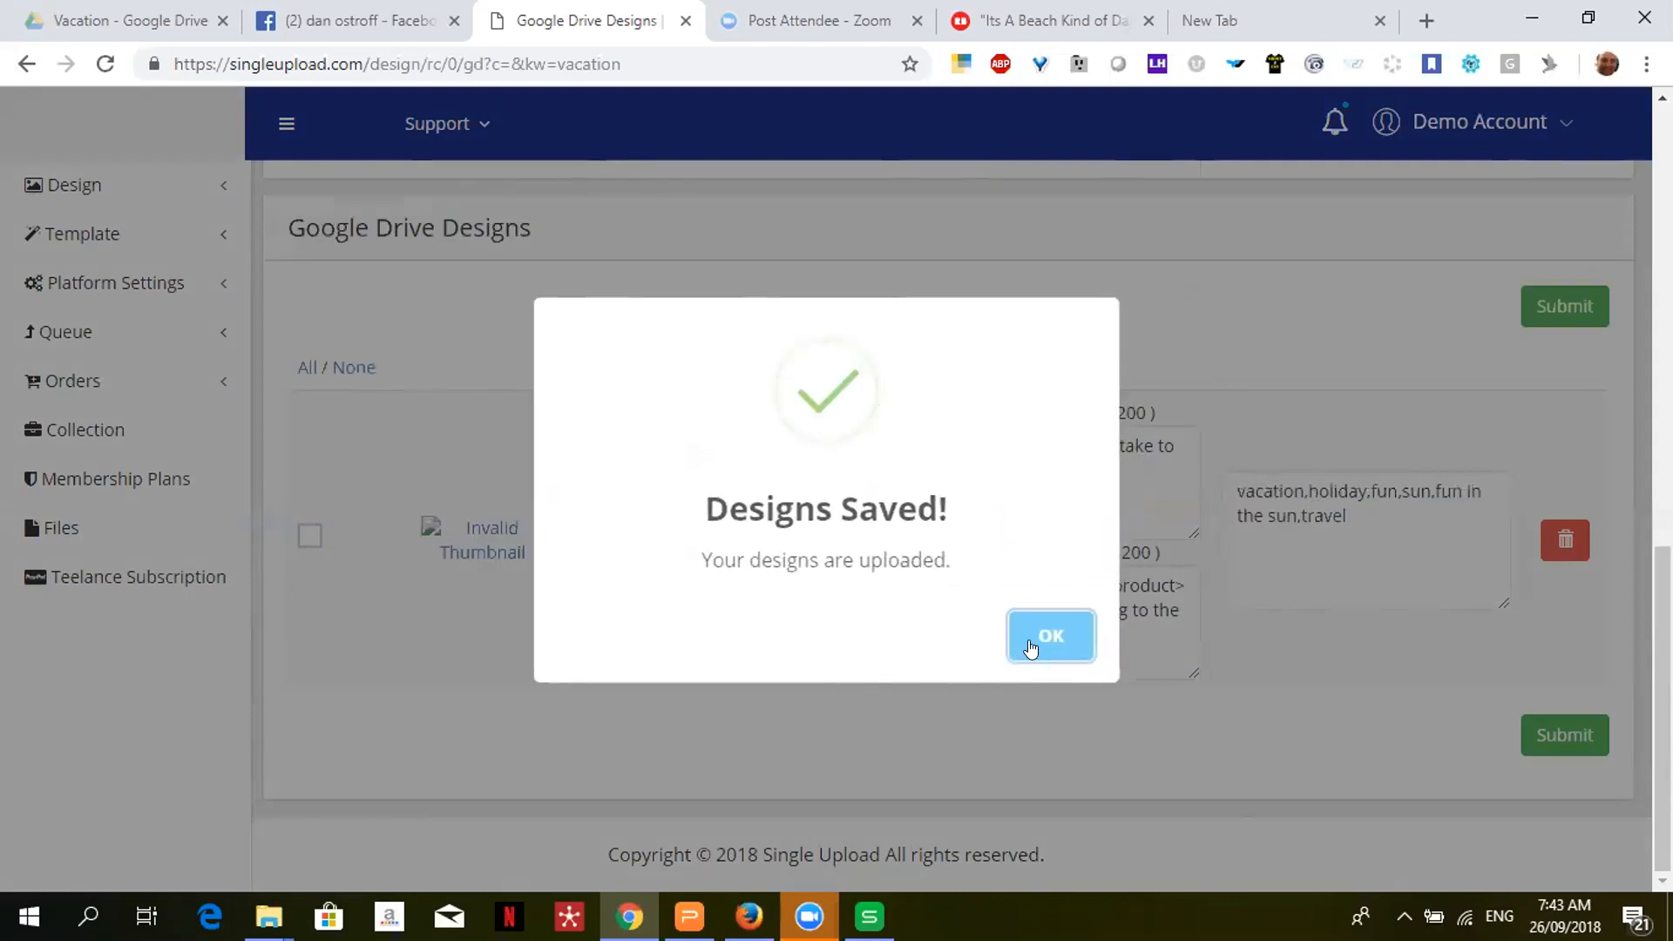
click(1031, 648)
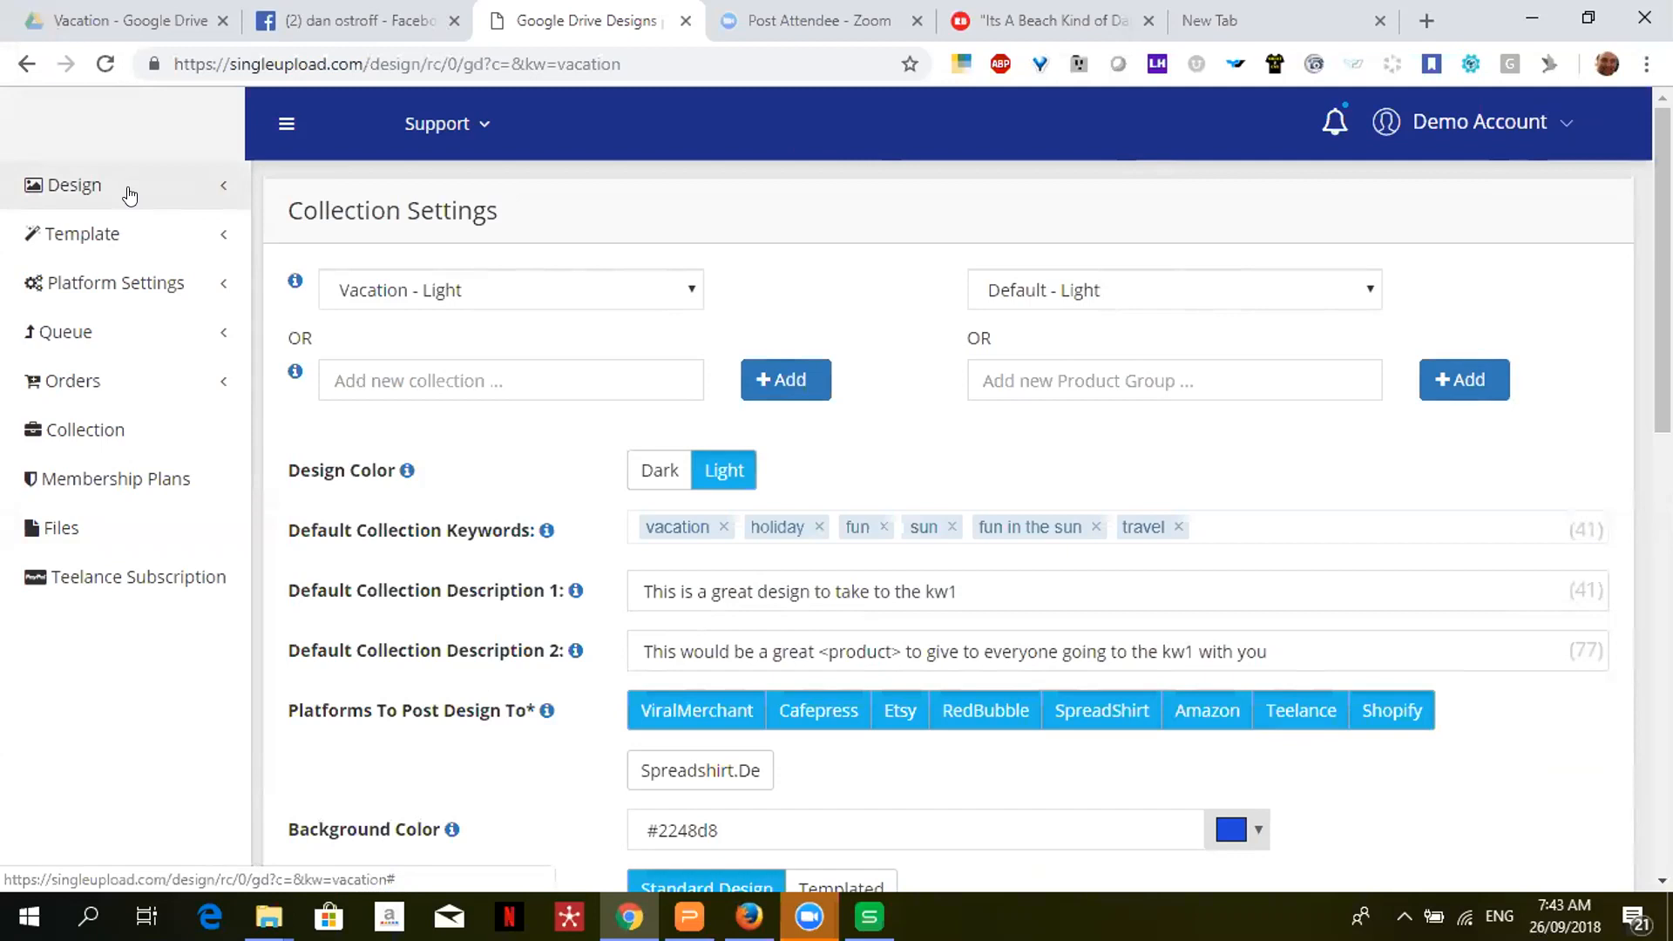
- Open Designs Trademarks and follow the HOLA BEACHES whitelisted trademark link
click(129, 193)
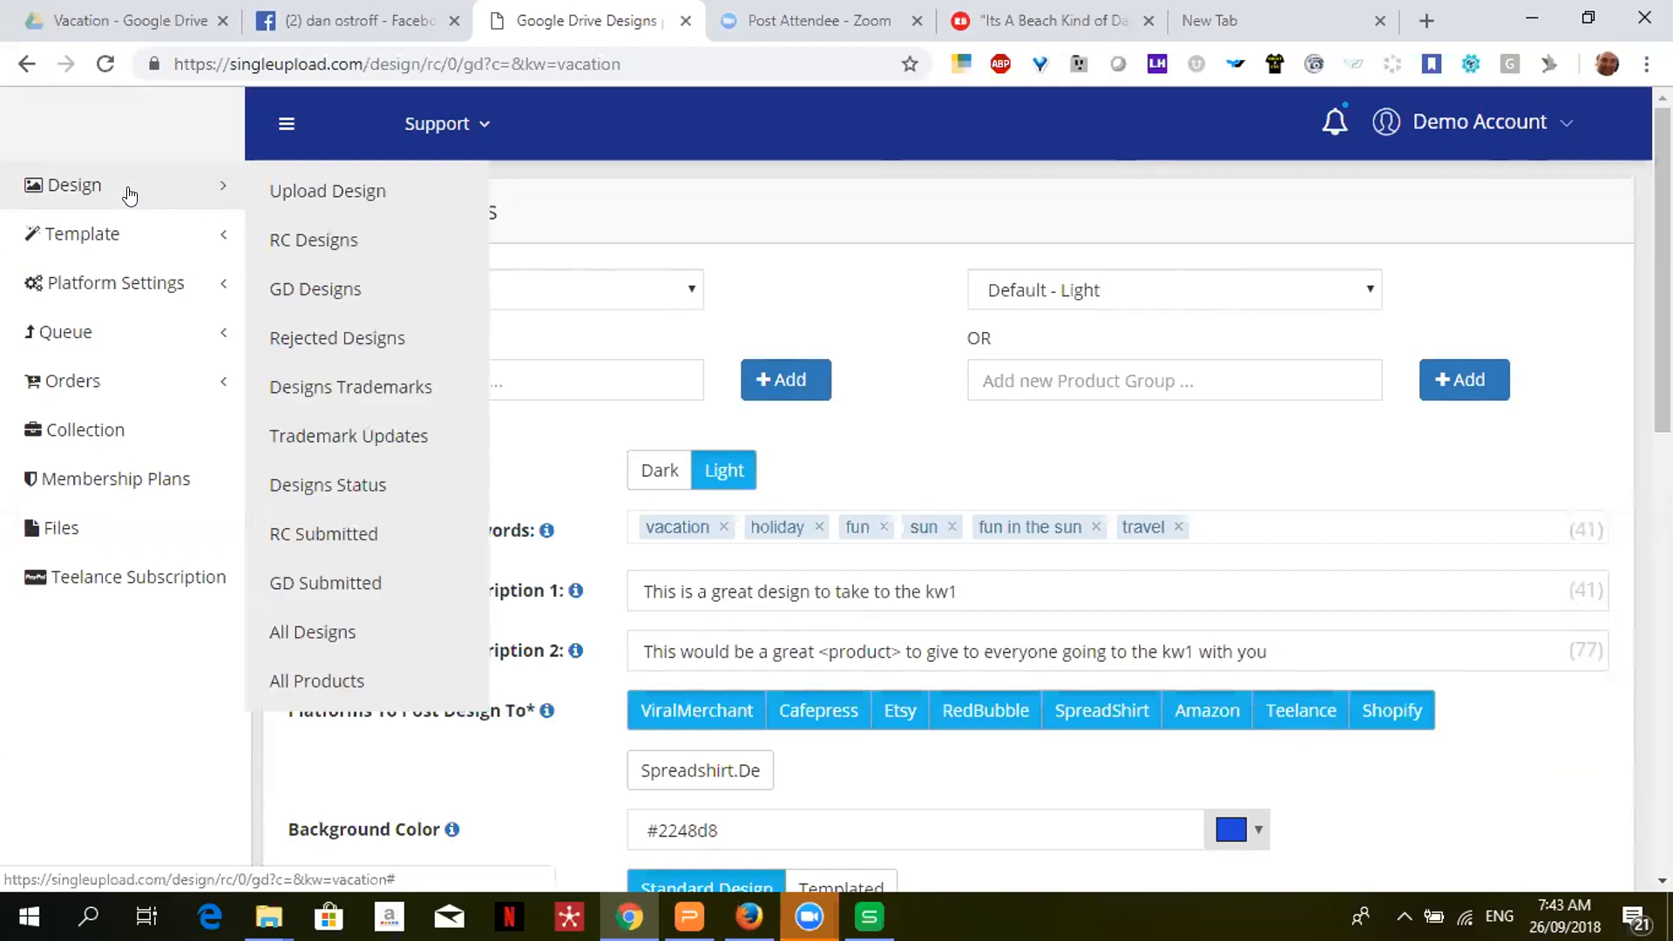
click(349, 389)
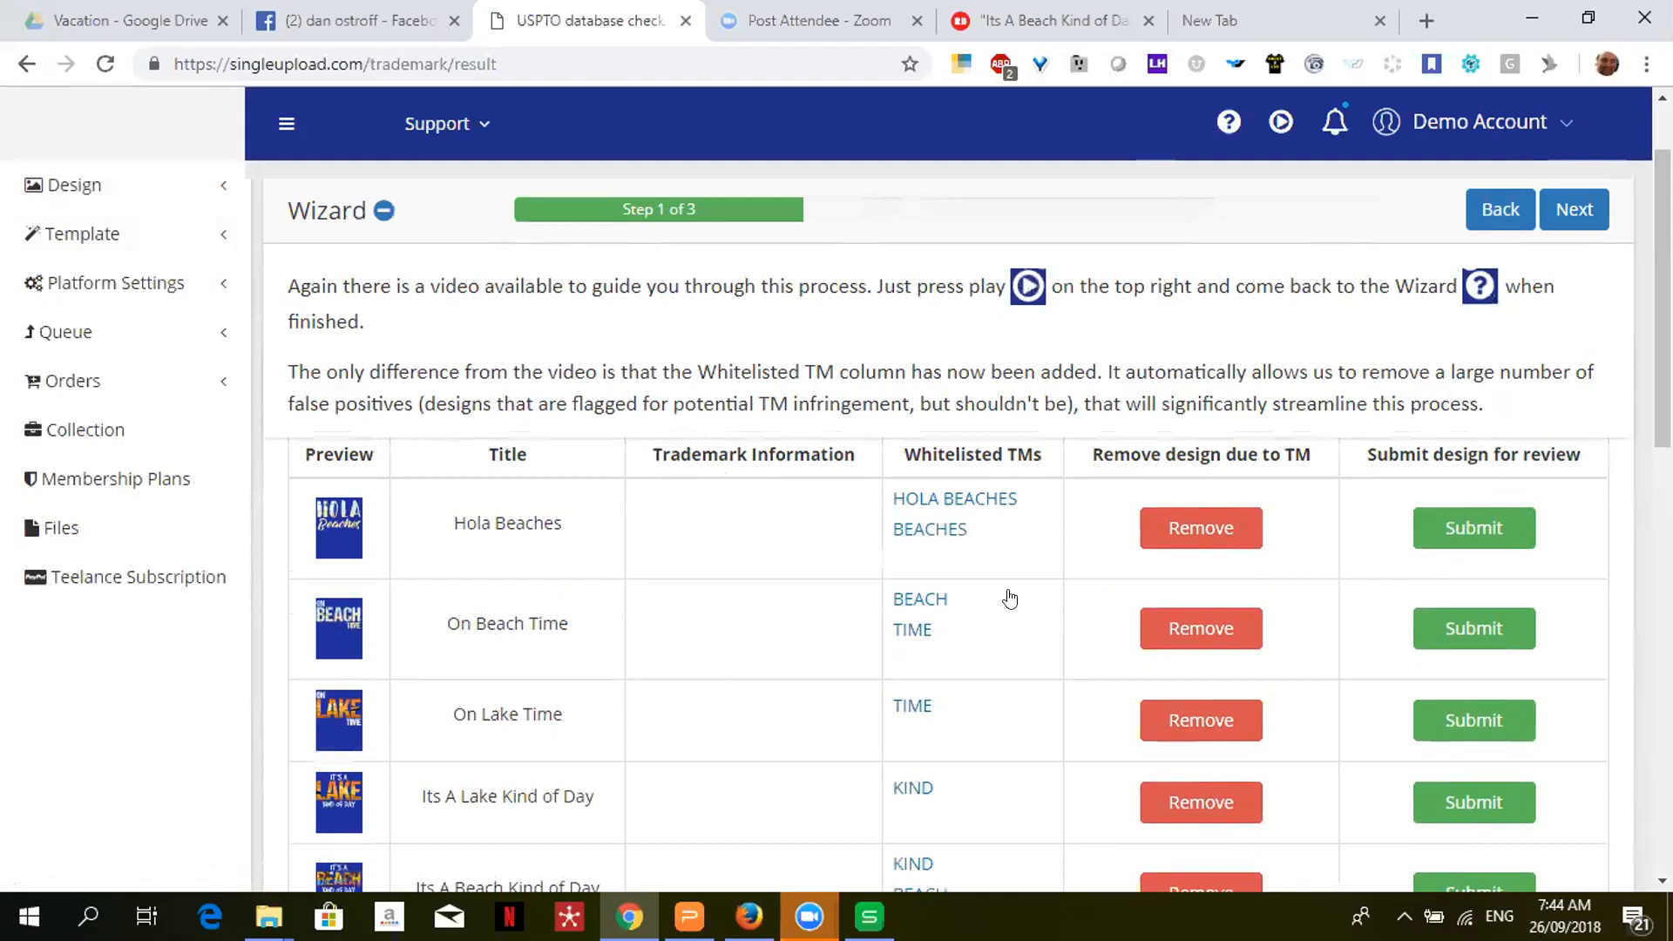
click(950, 506)
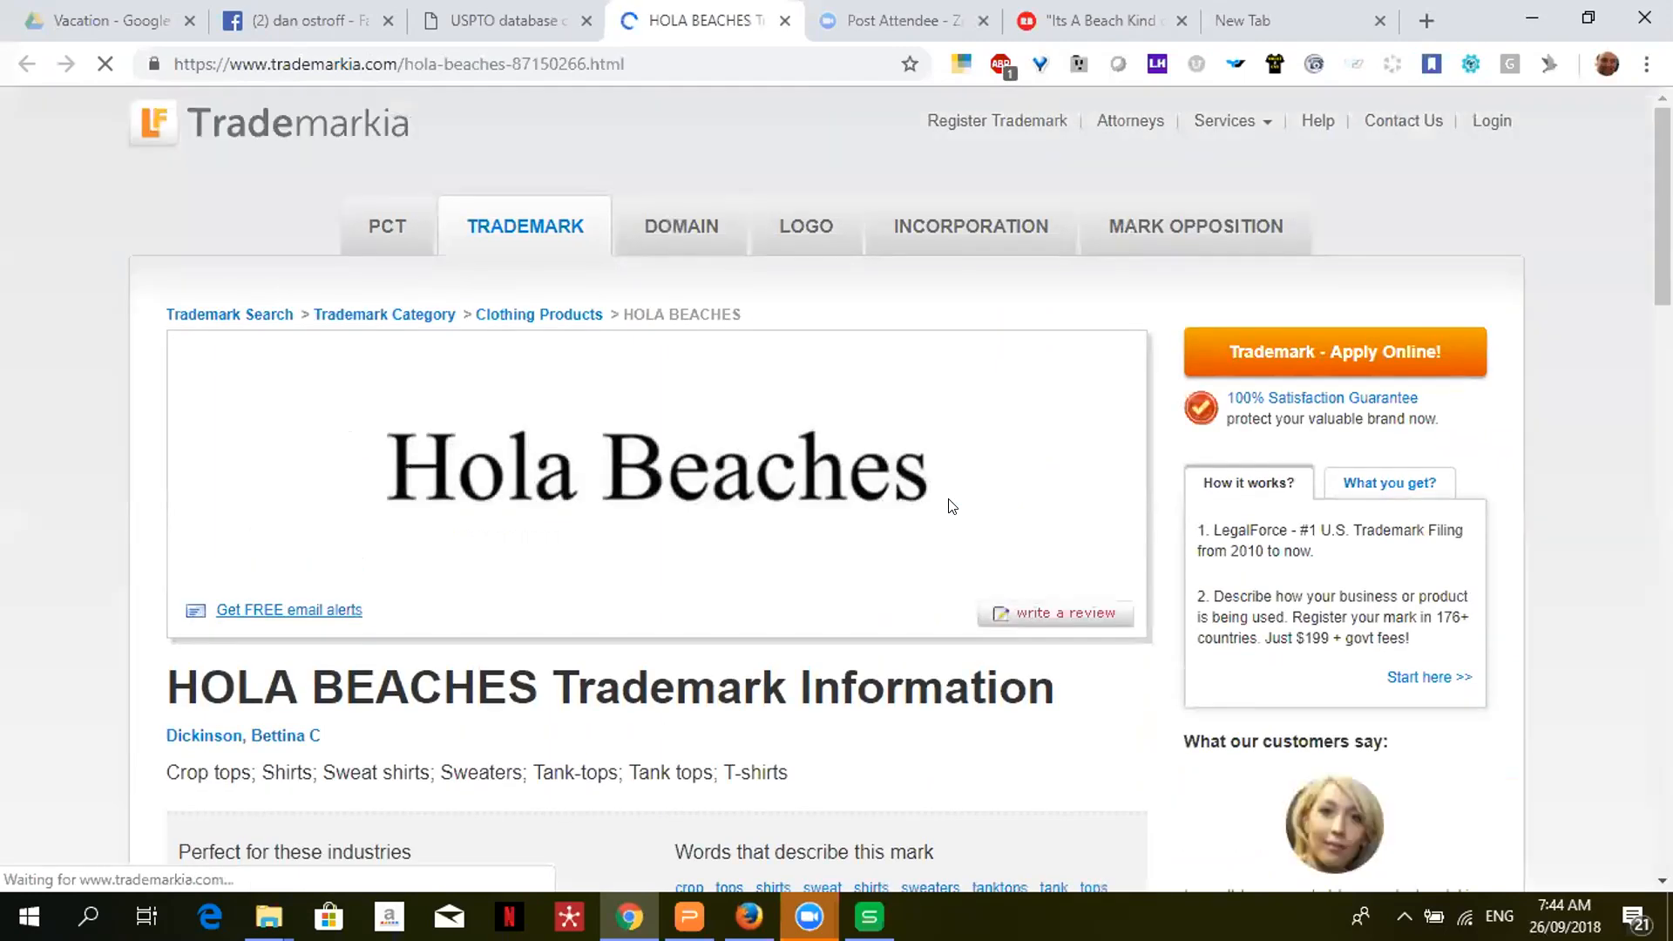
- Highlight the HOLA BEACHES clothing goods list and its abandoned status dated 7/5/2017
scroll(837, 488, down, 5)
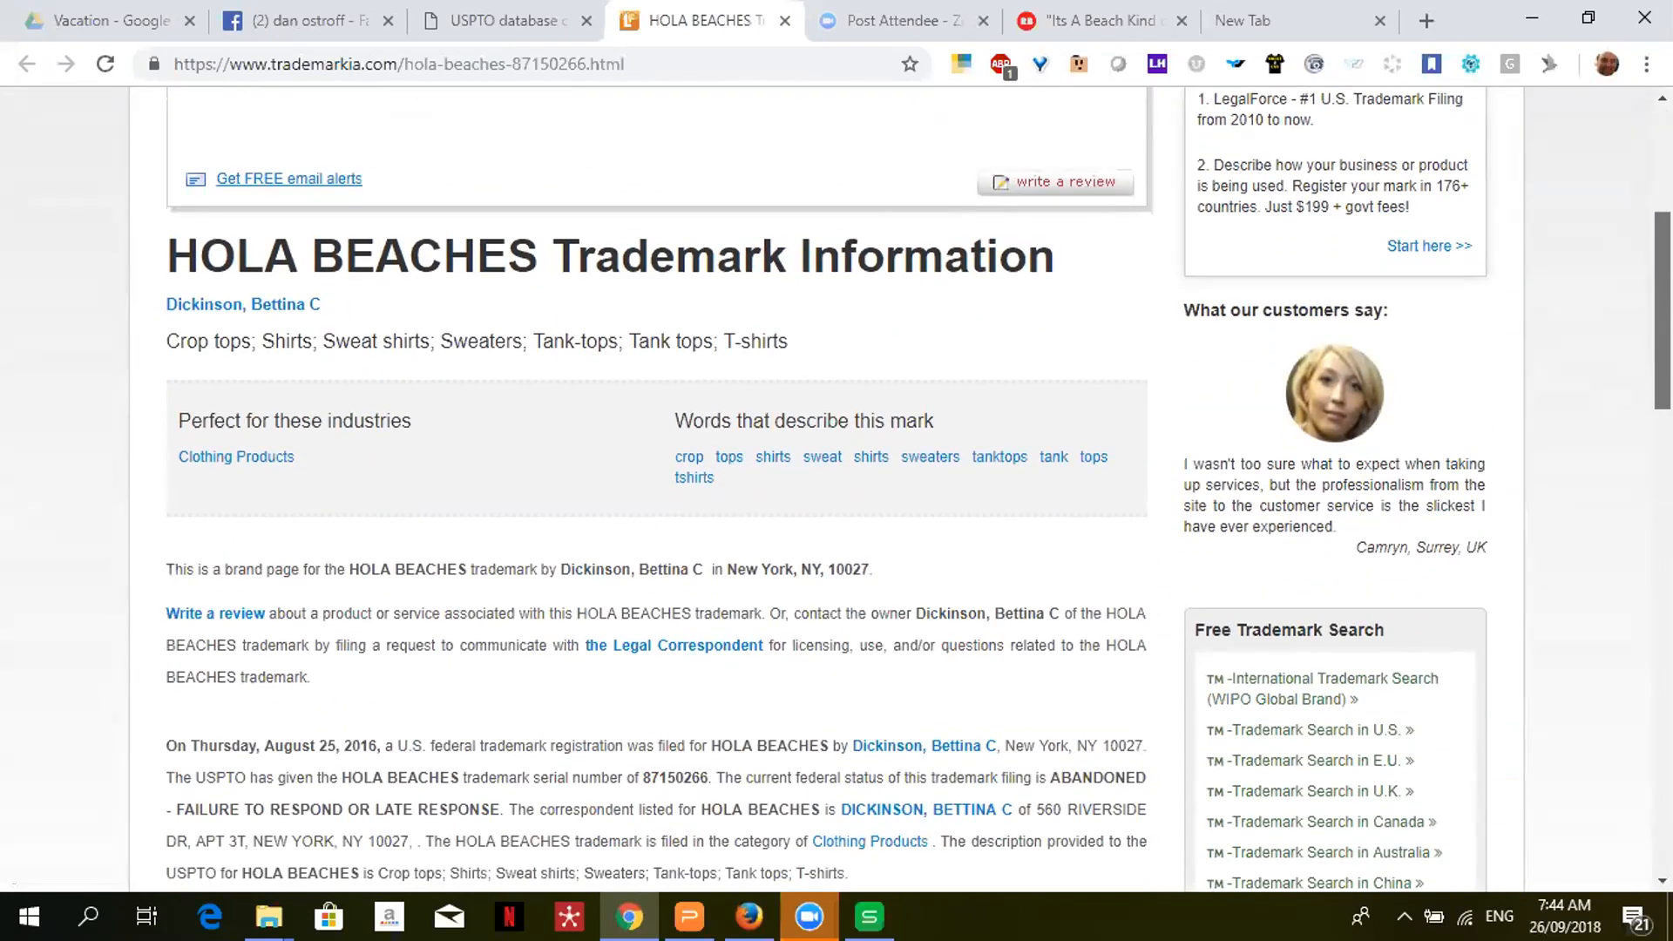
scroll(837, 488, down, 1)
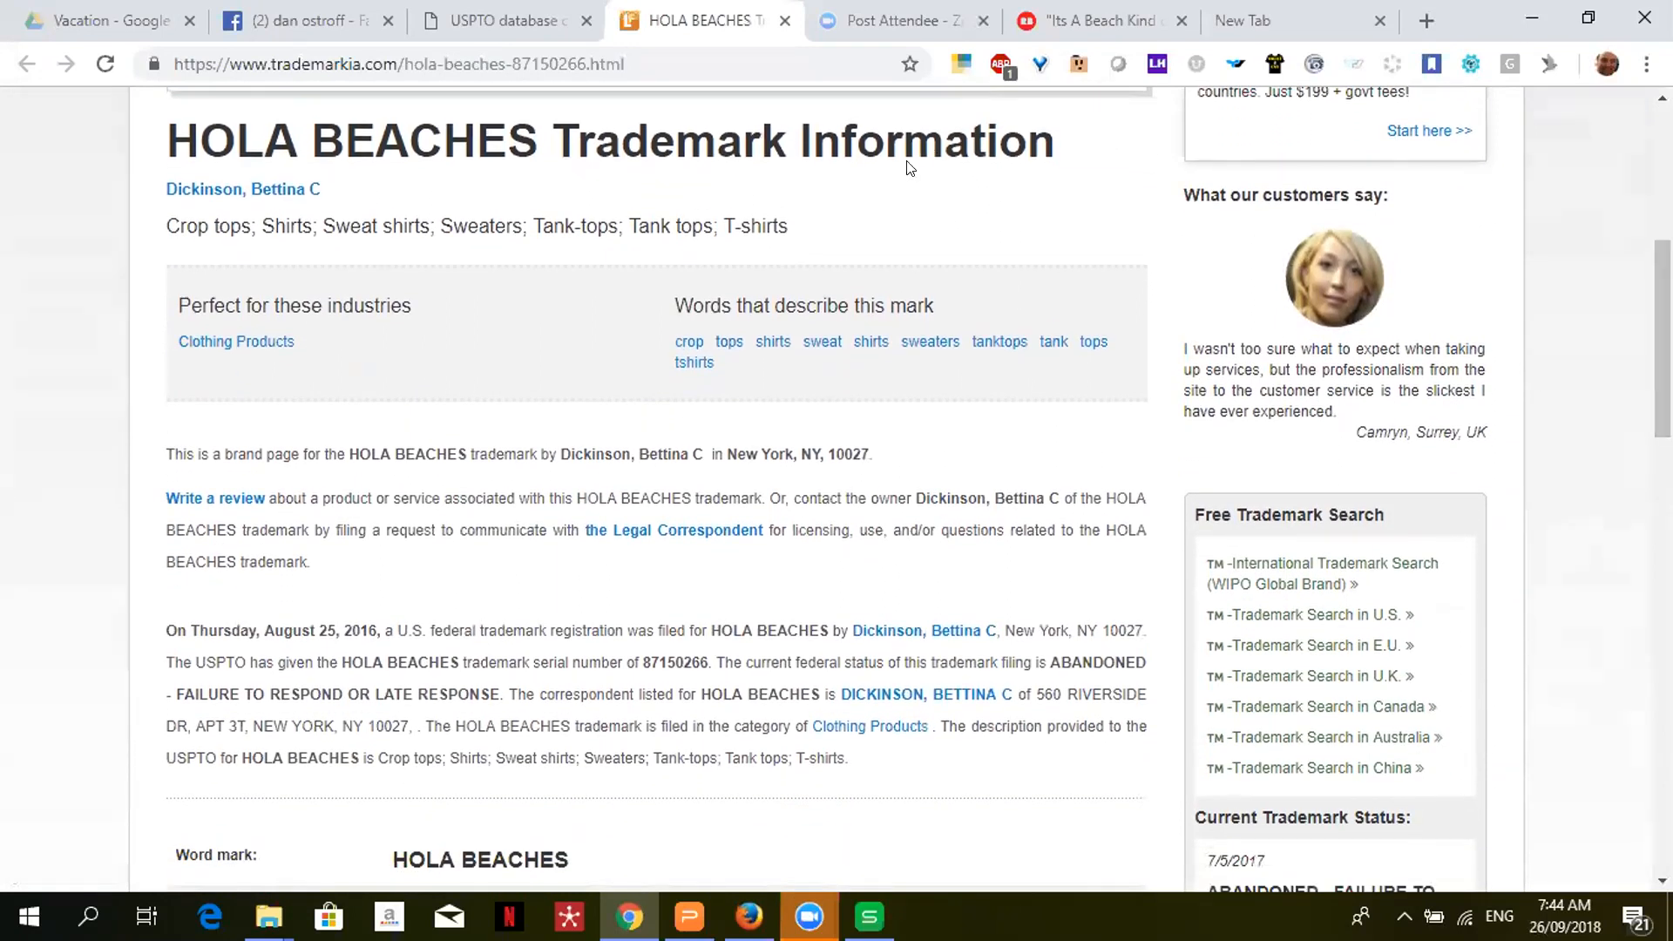
drag(800, 210, 285, 228)
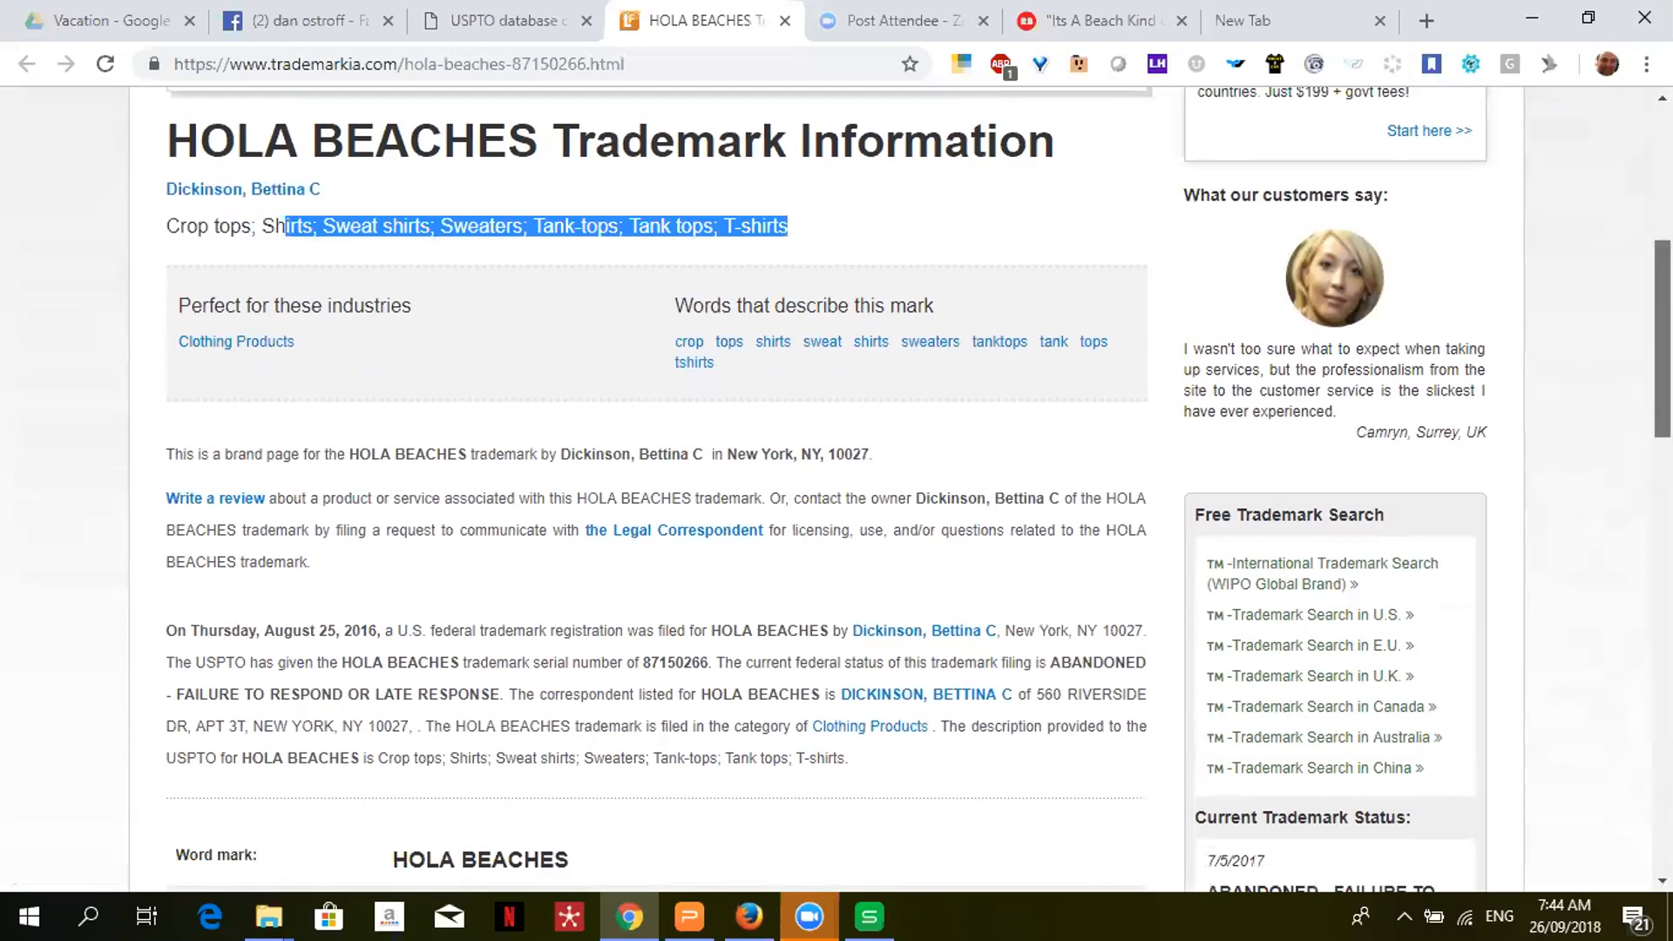
scroll(1662, 349, down, 3)
scroll(653, 488, down, 5)
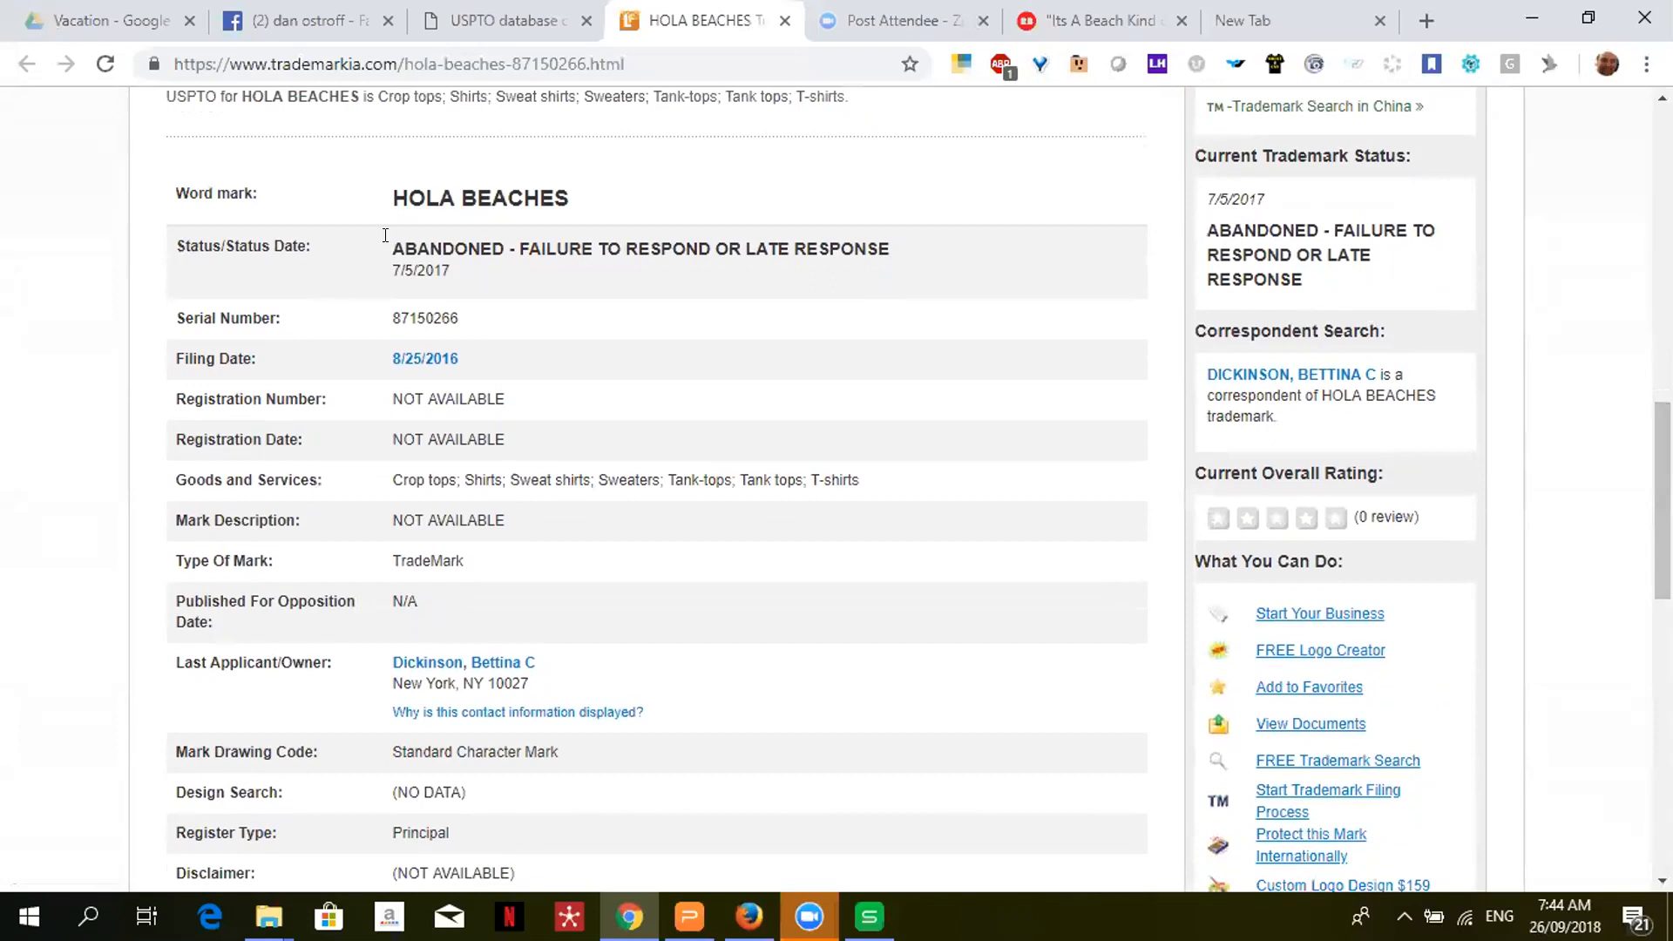
drag(389, 248, 929, 282)
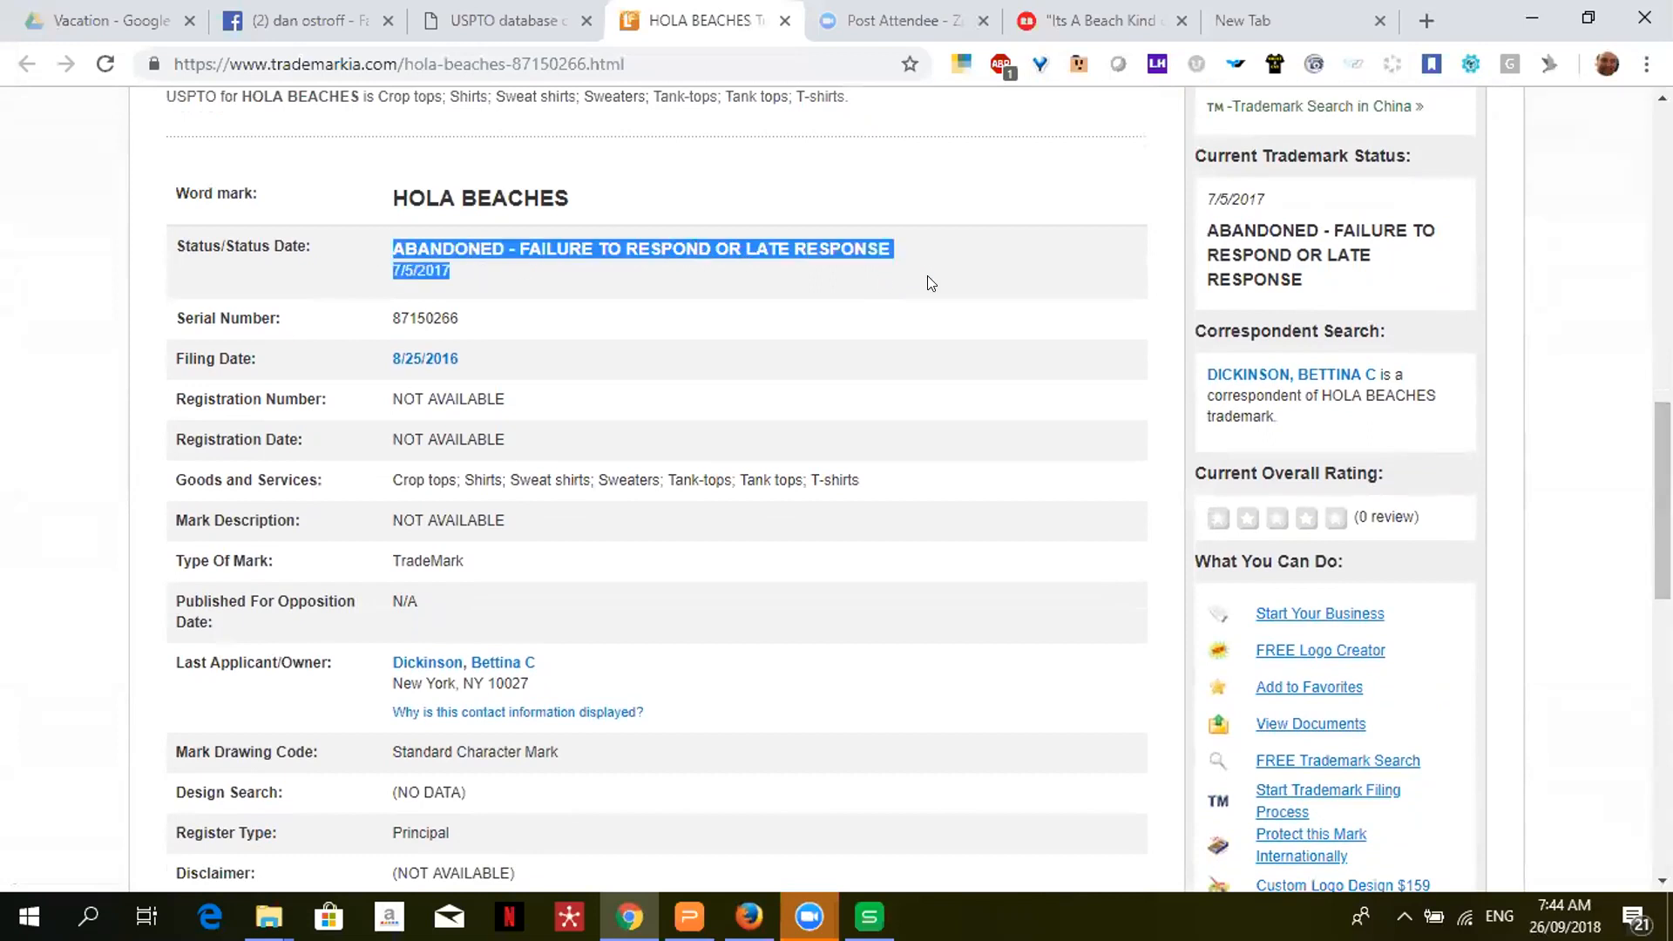
- Go back to the USPTO database check tab showing the trademark wizard
click(503, 32)
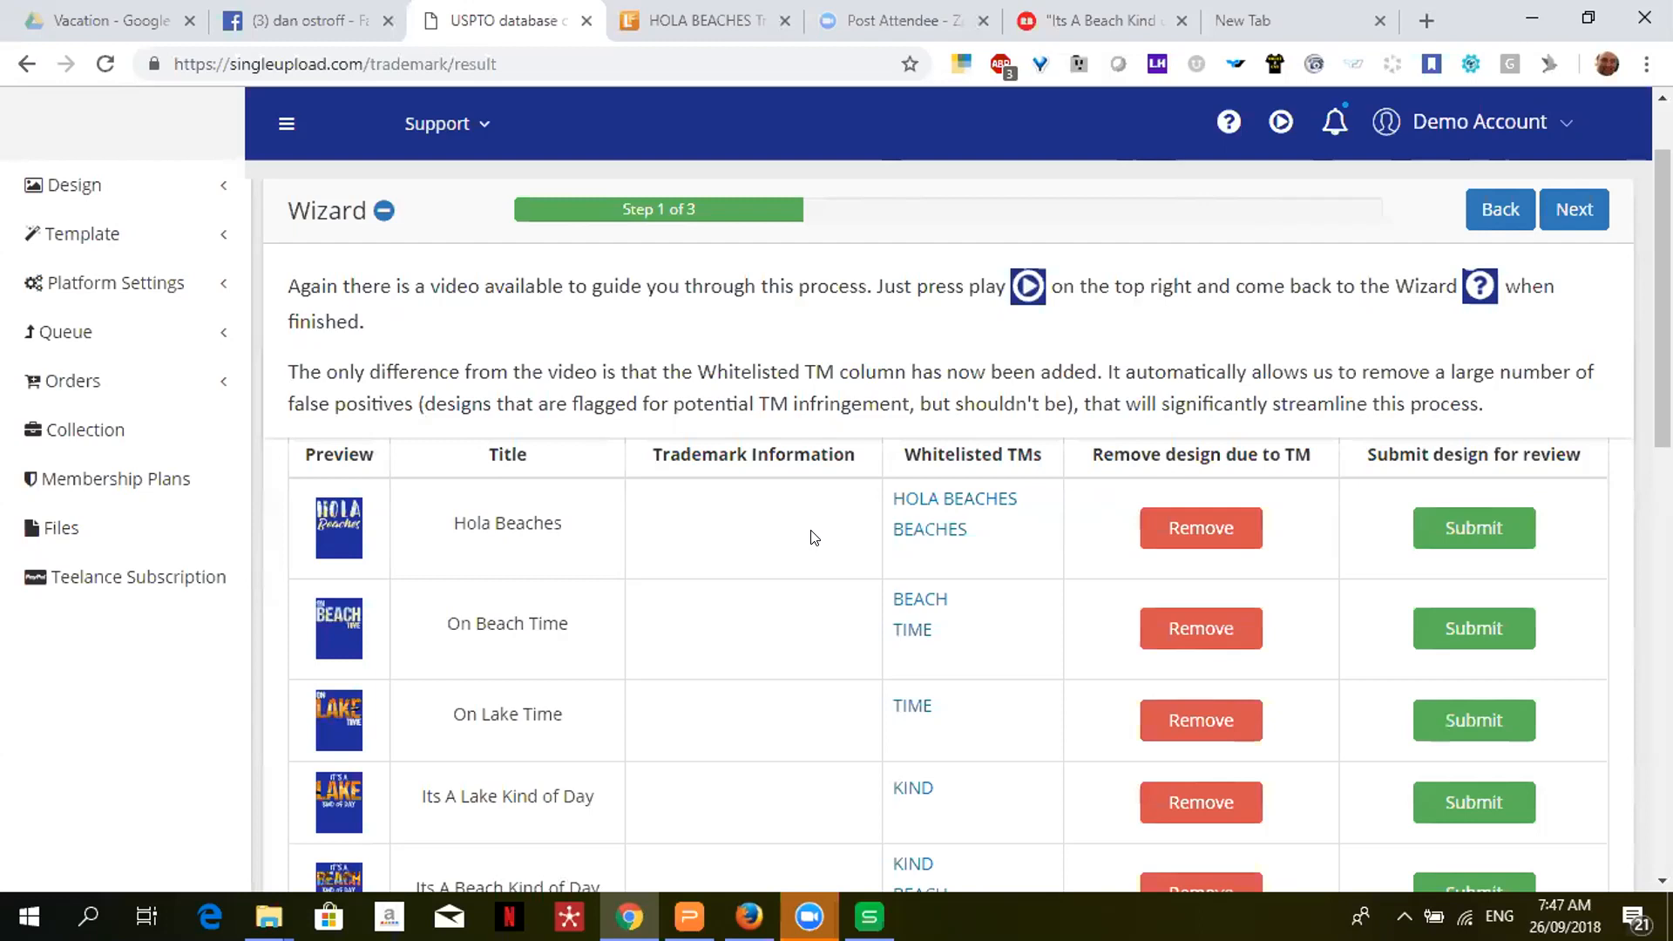
- Bring up the RedBubble upload queue listing four designs with their upload ranks
click(92, 186)
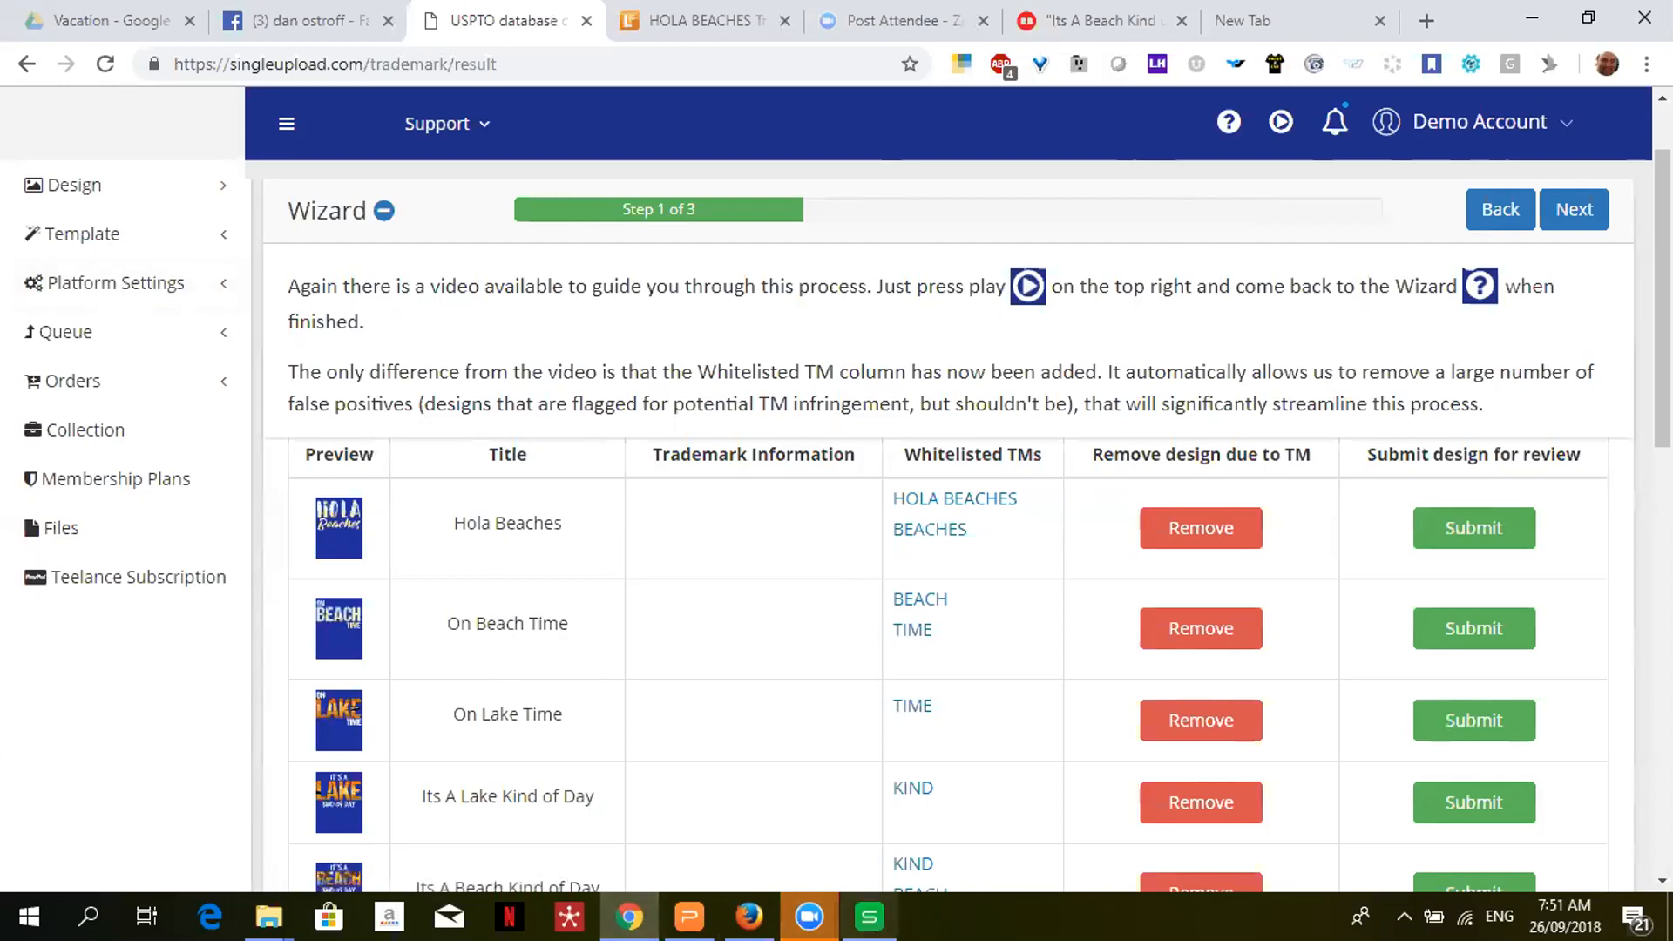
click(748, 916)
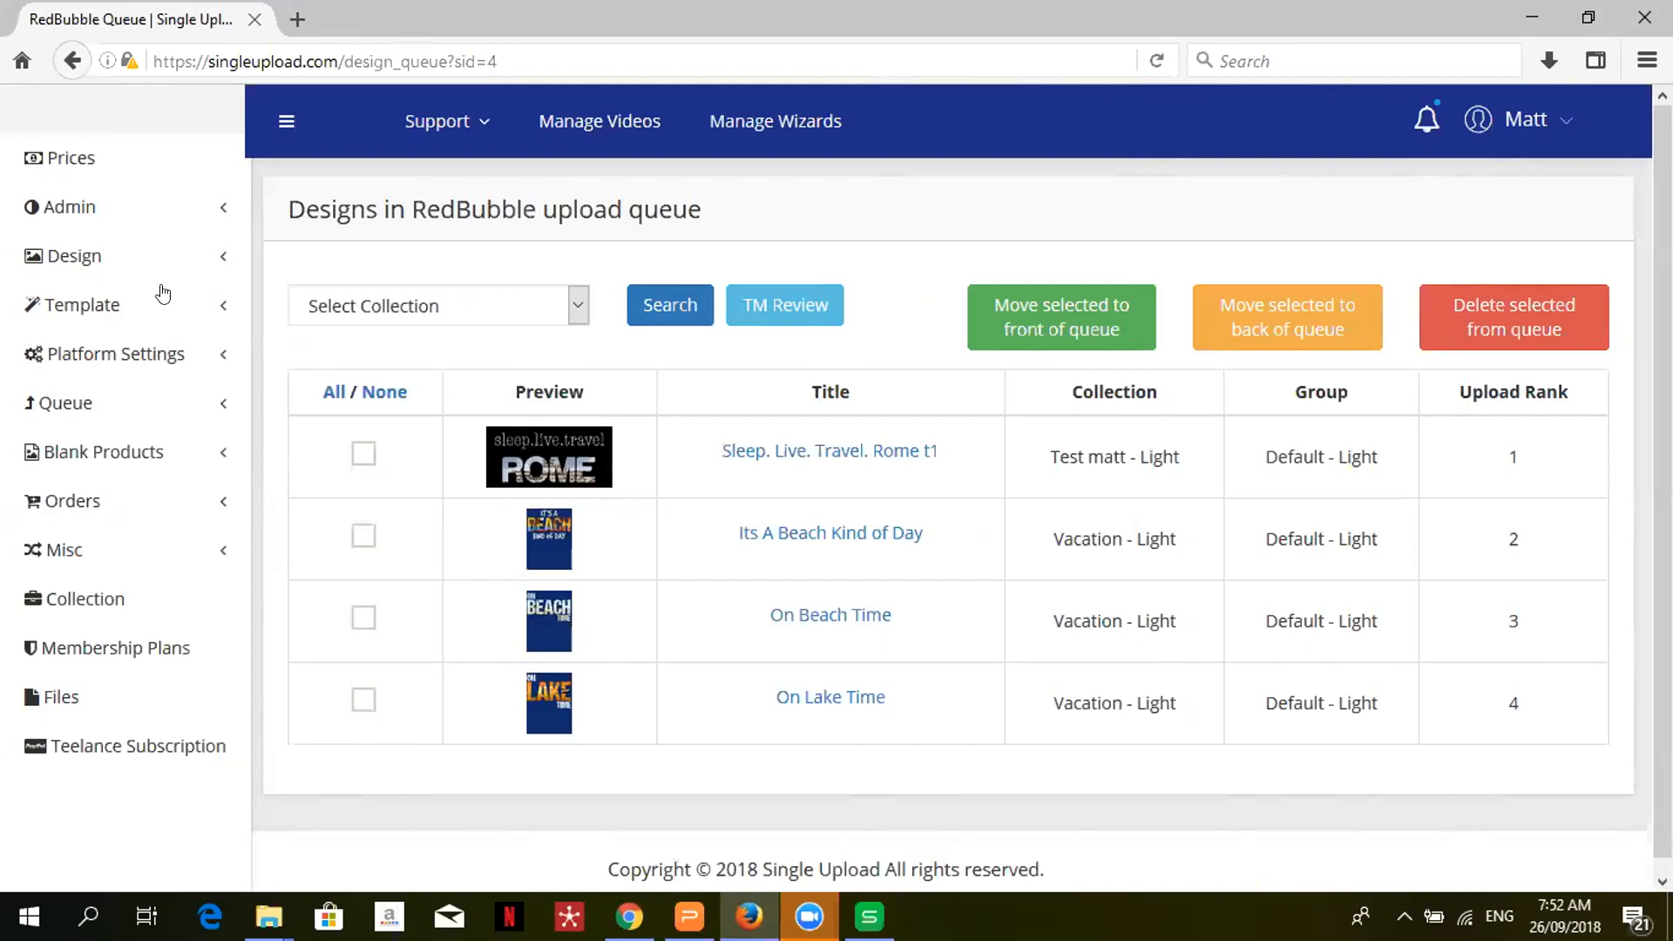
- View the Designs Status page for all designs, then minimize Firefox back to the trademark wizard
click(116, 265)
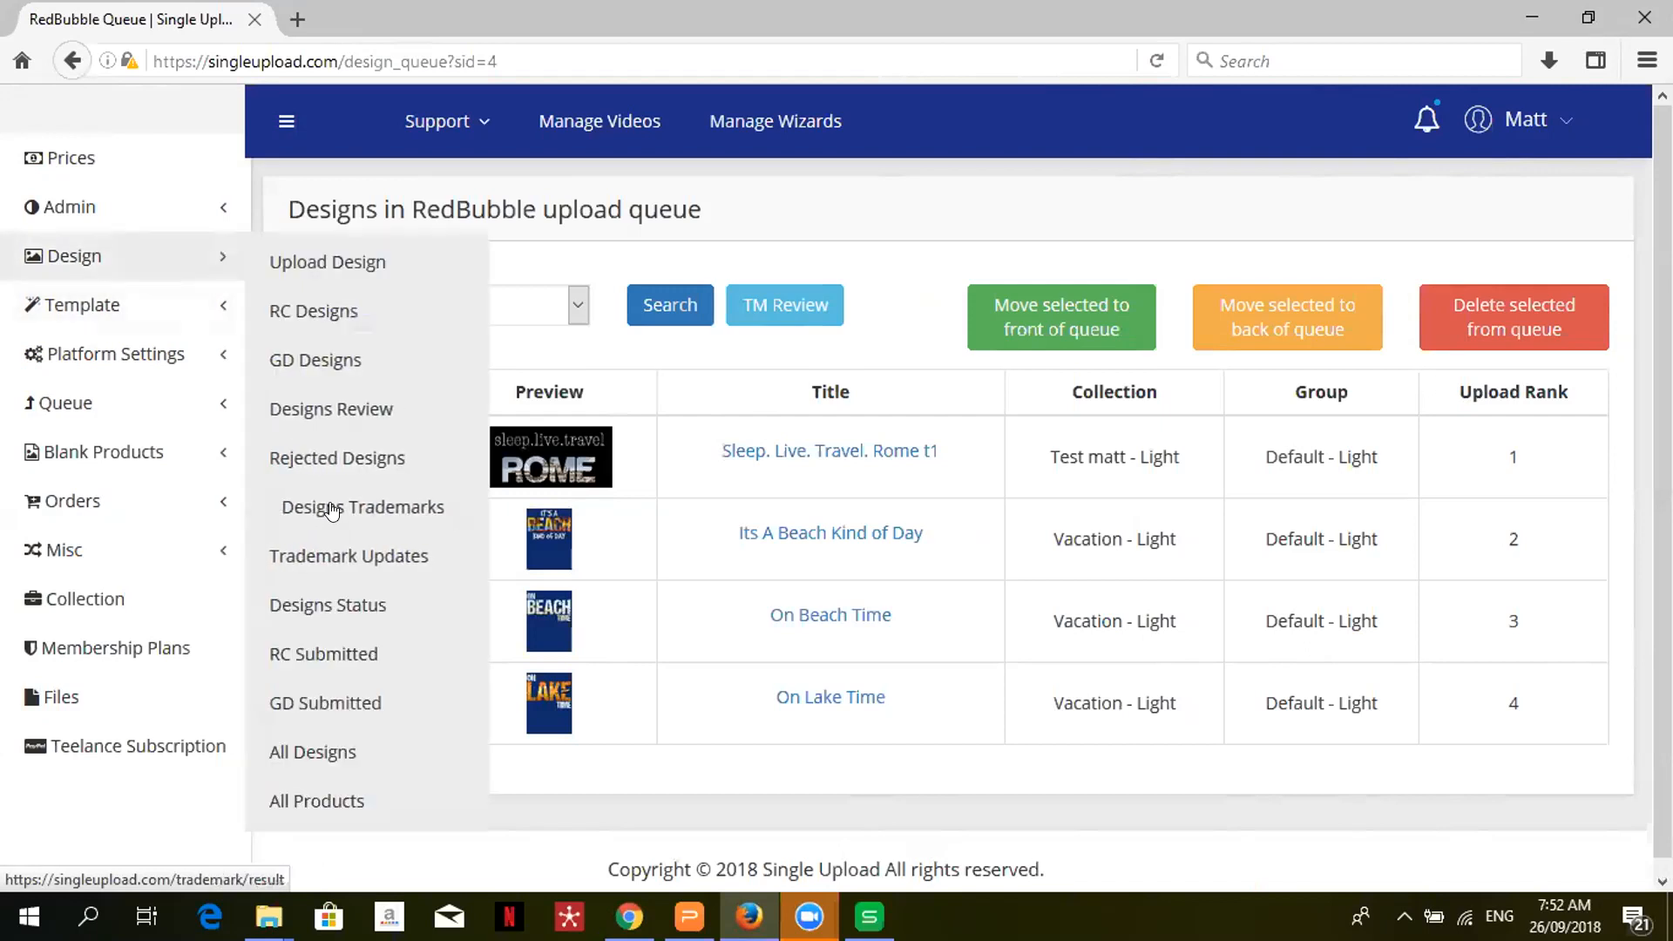
click(321, 605)
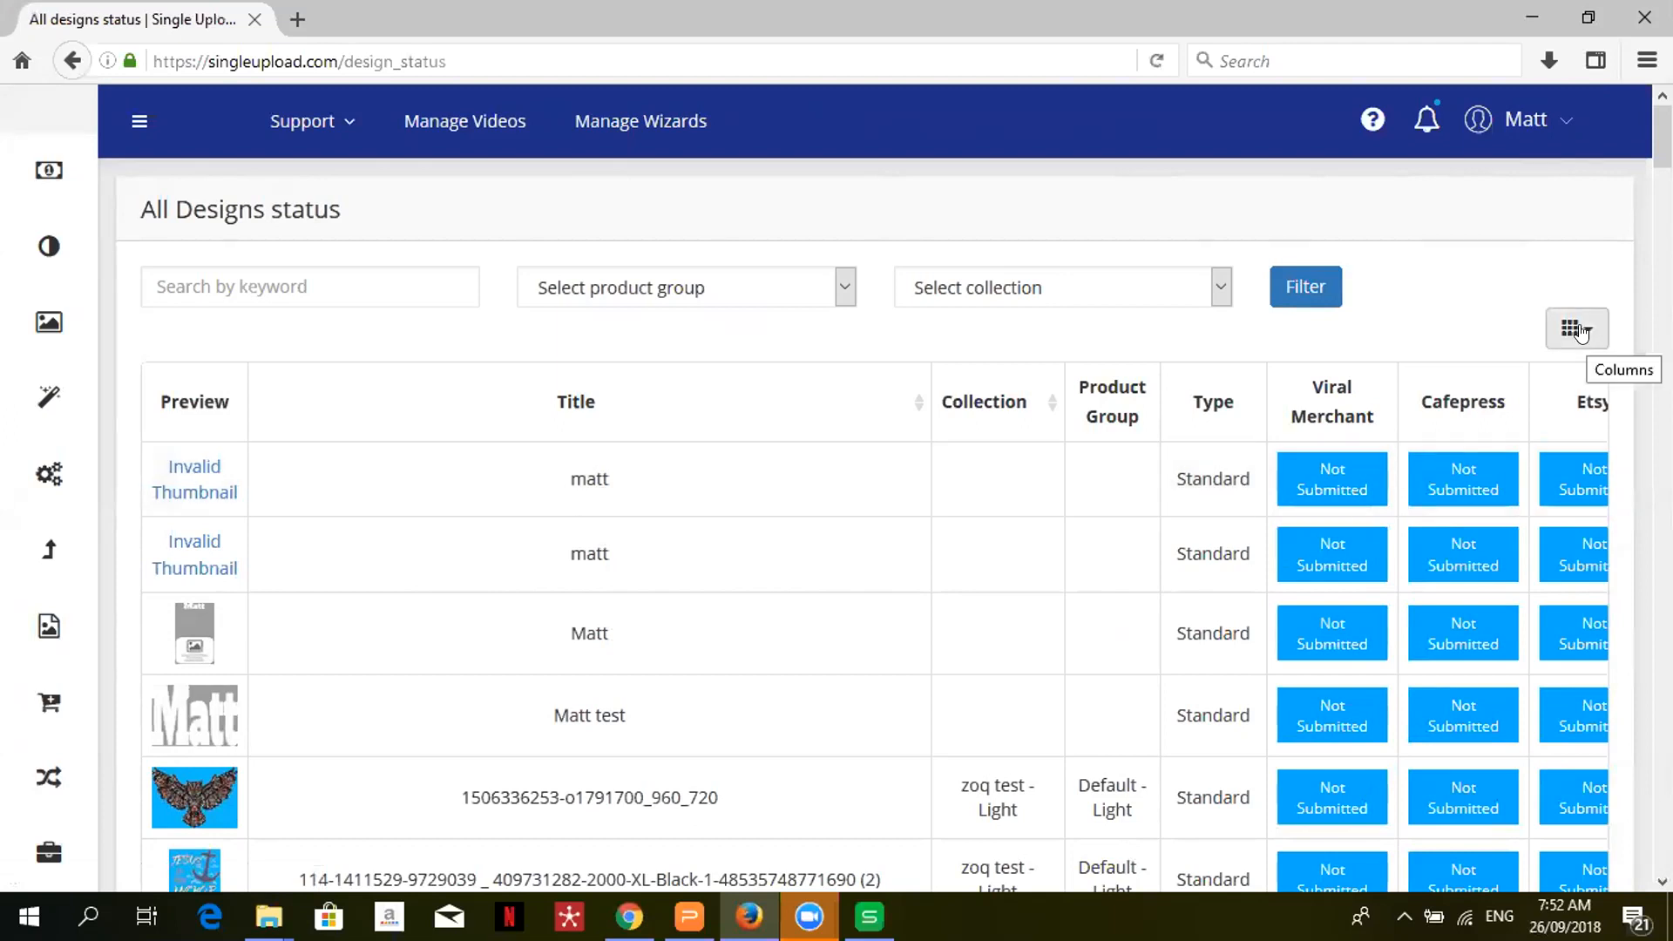
click(1533, 13)
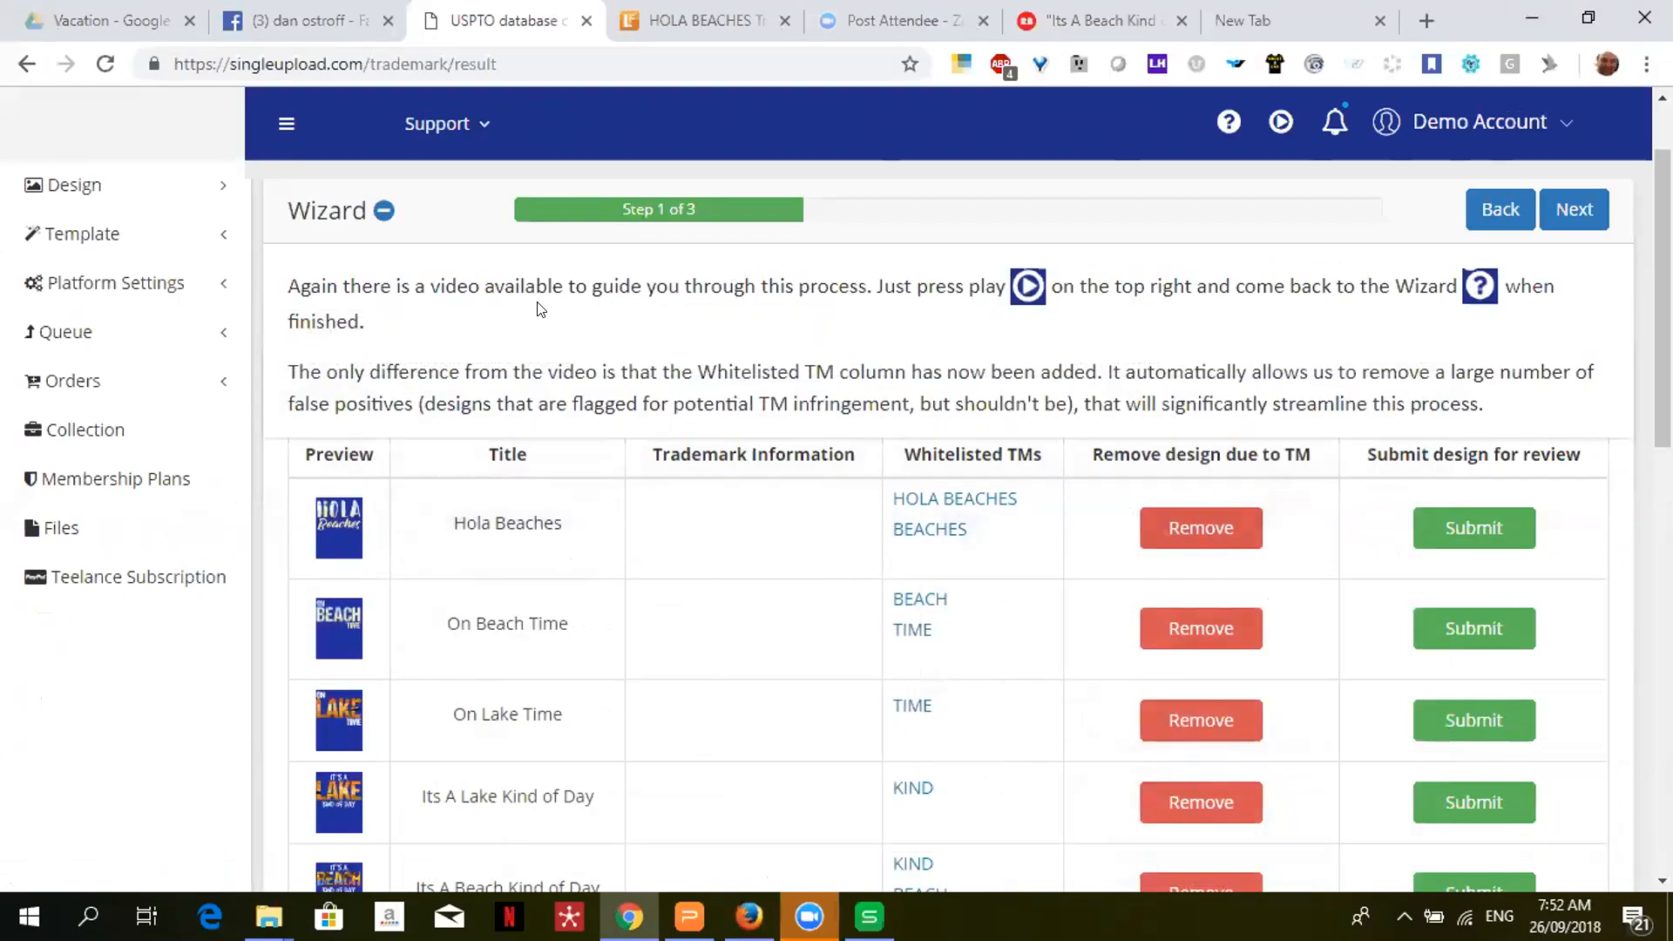
- Open the All Designs status page and hide the wizard intro panel
click(134, 187)
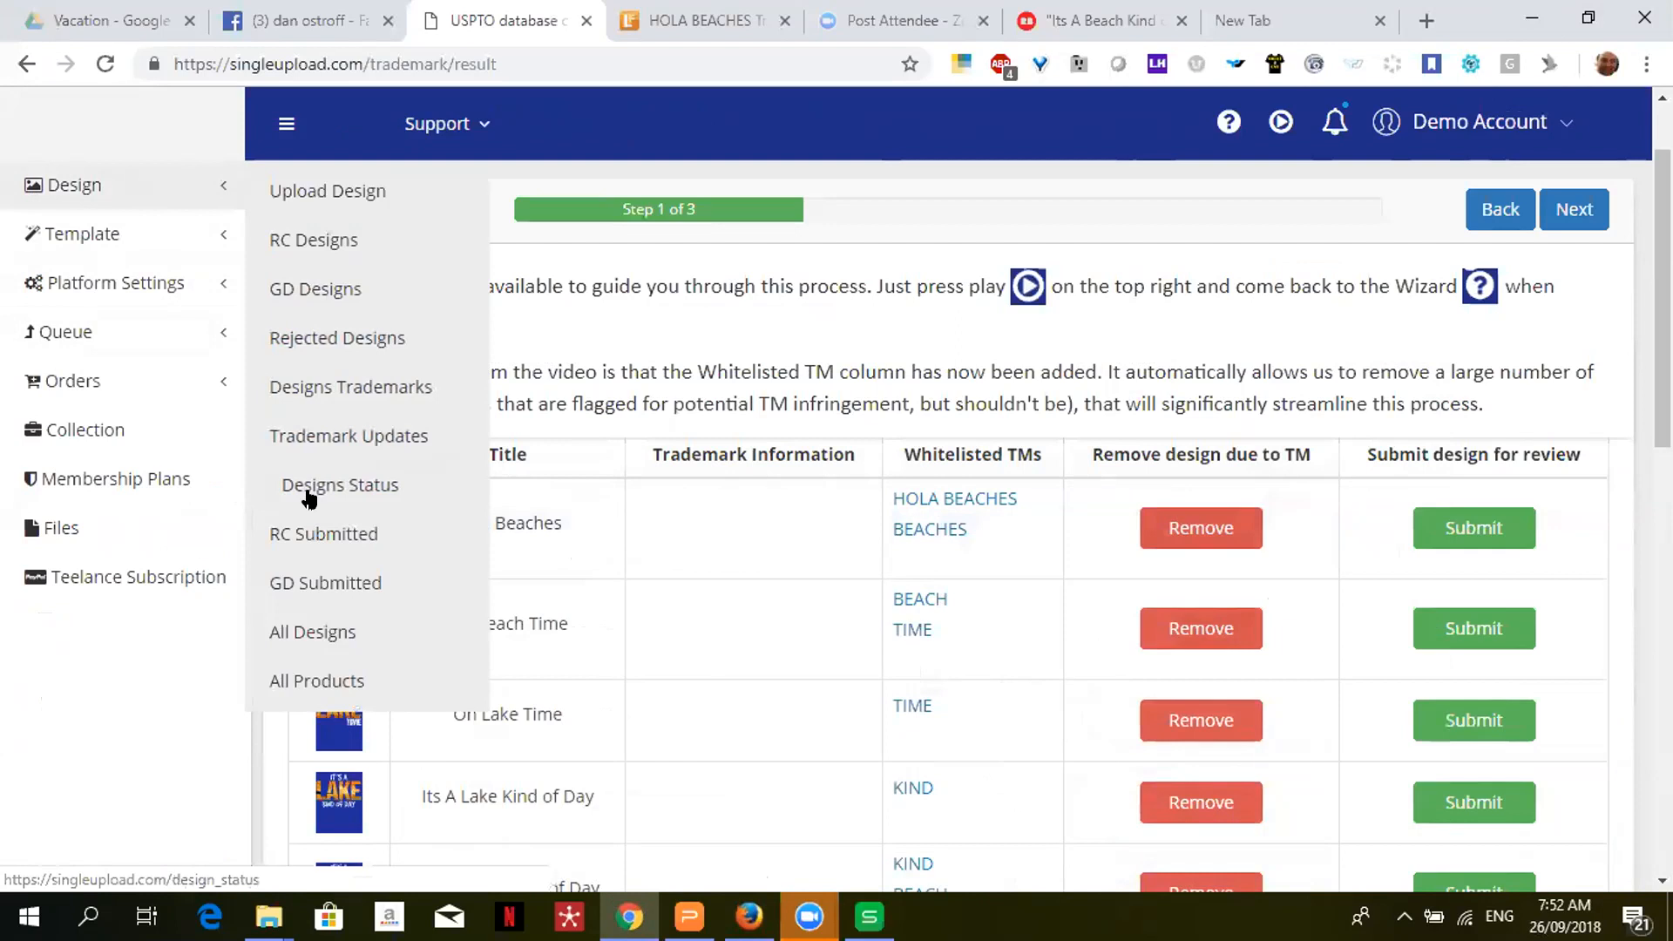
click(309, 495)
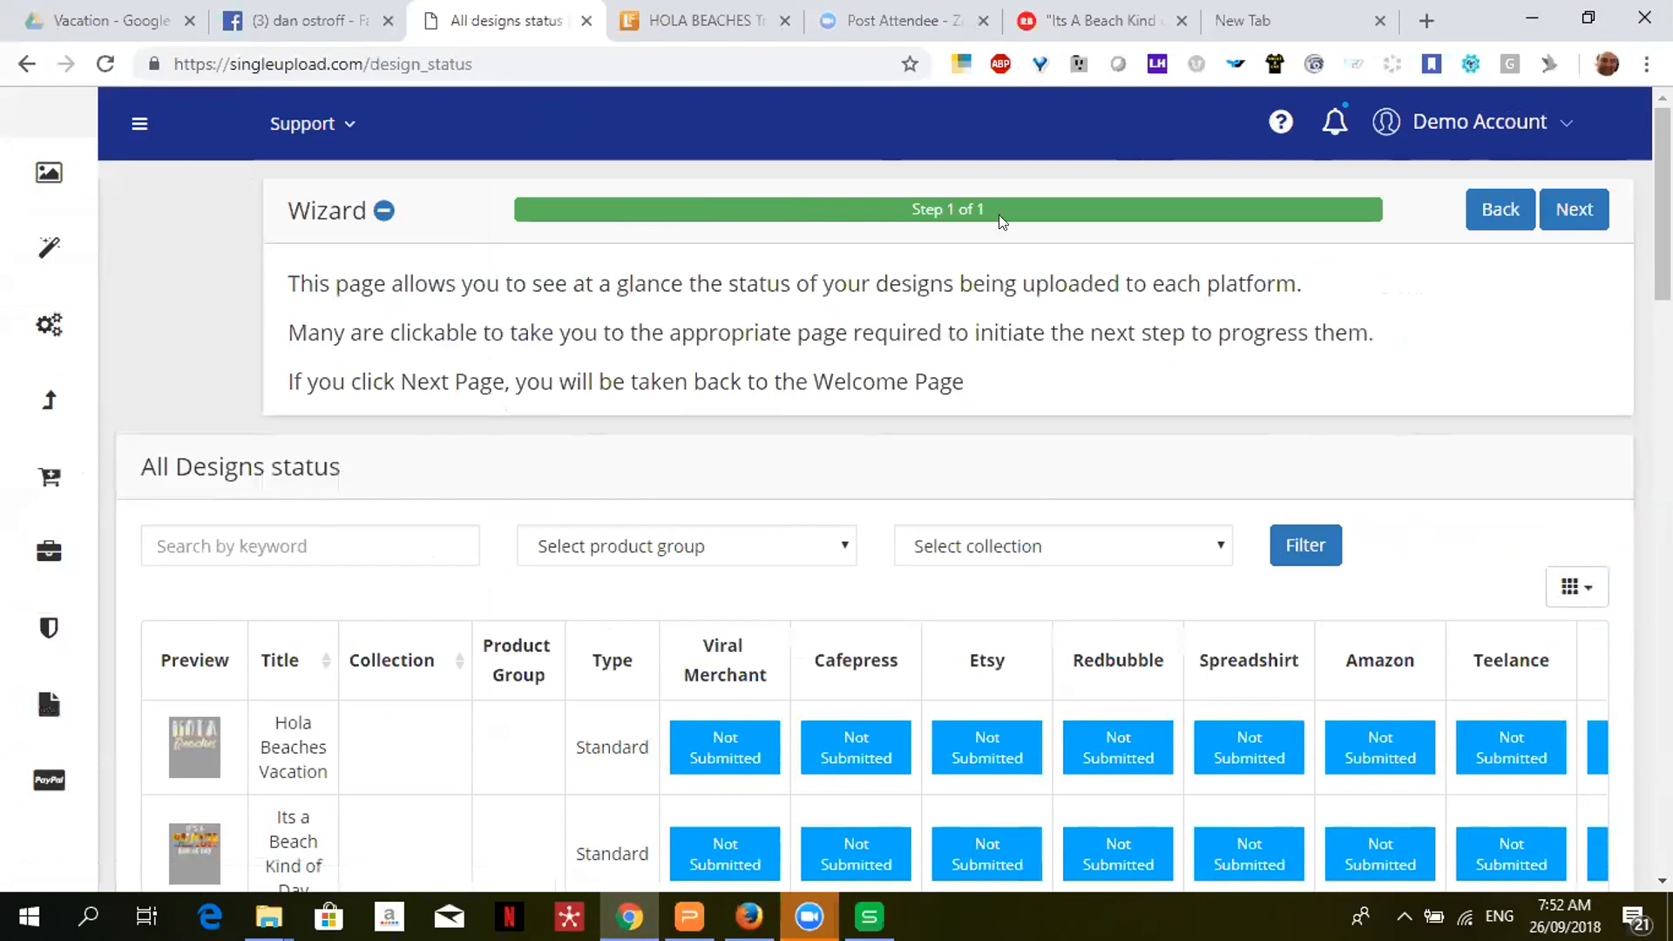
click(1280, 124)
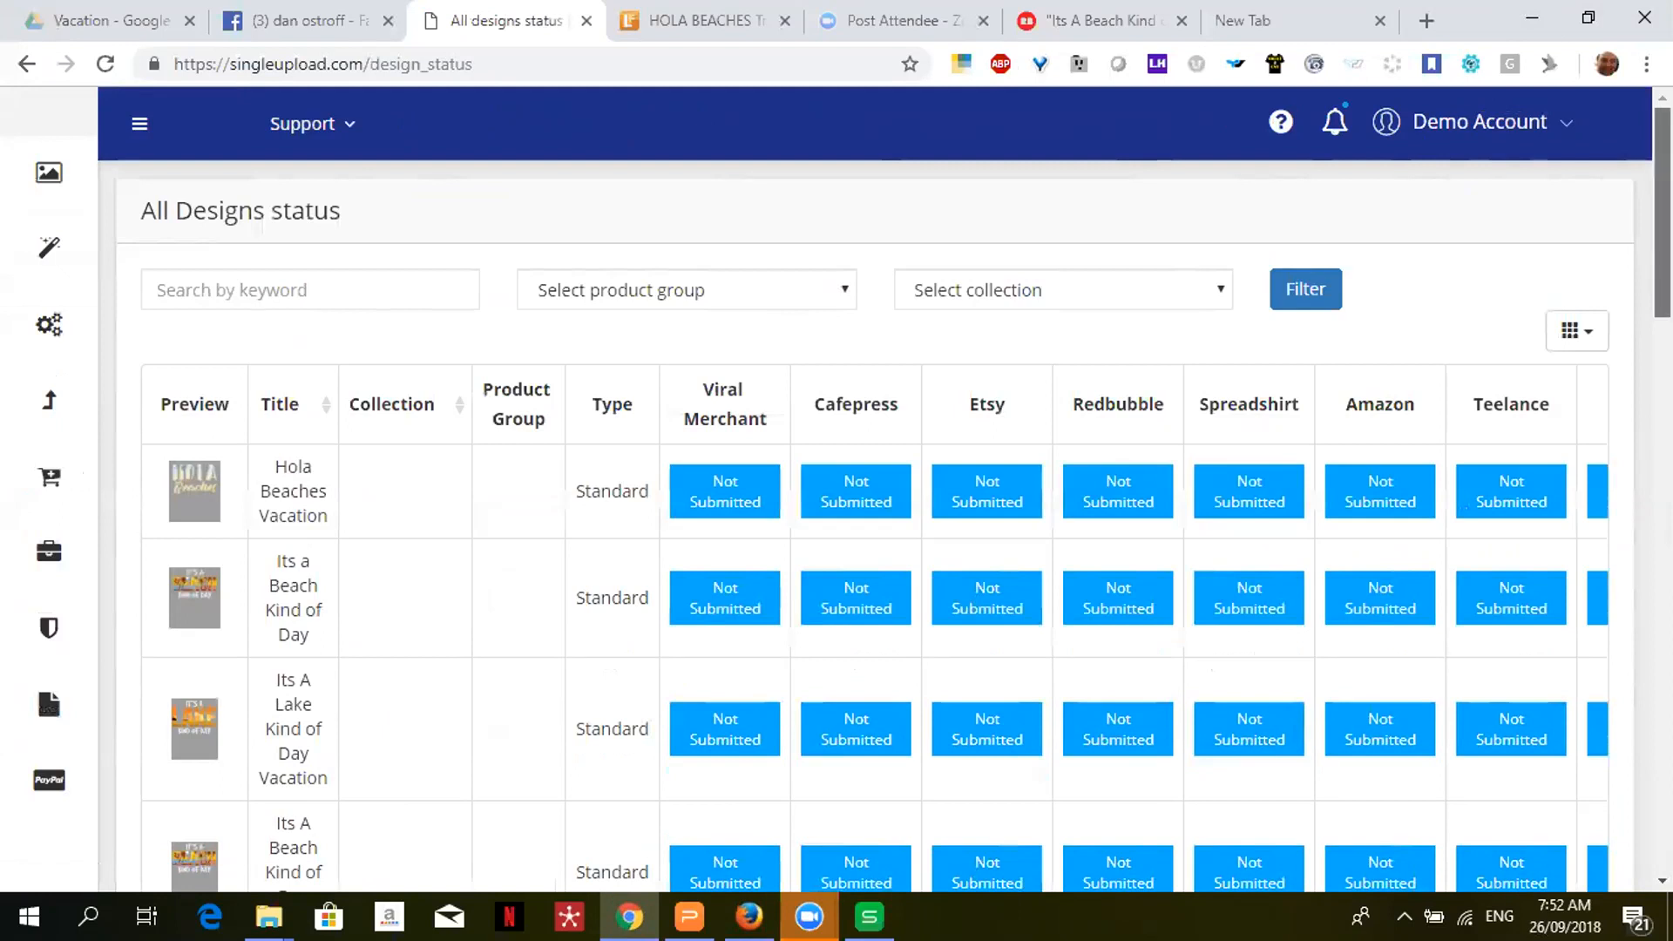
scroll(871, 523, down, 4)
scroll(872, 523, up, 4)
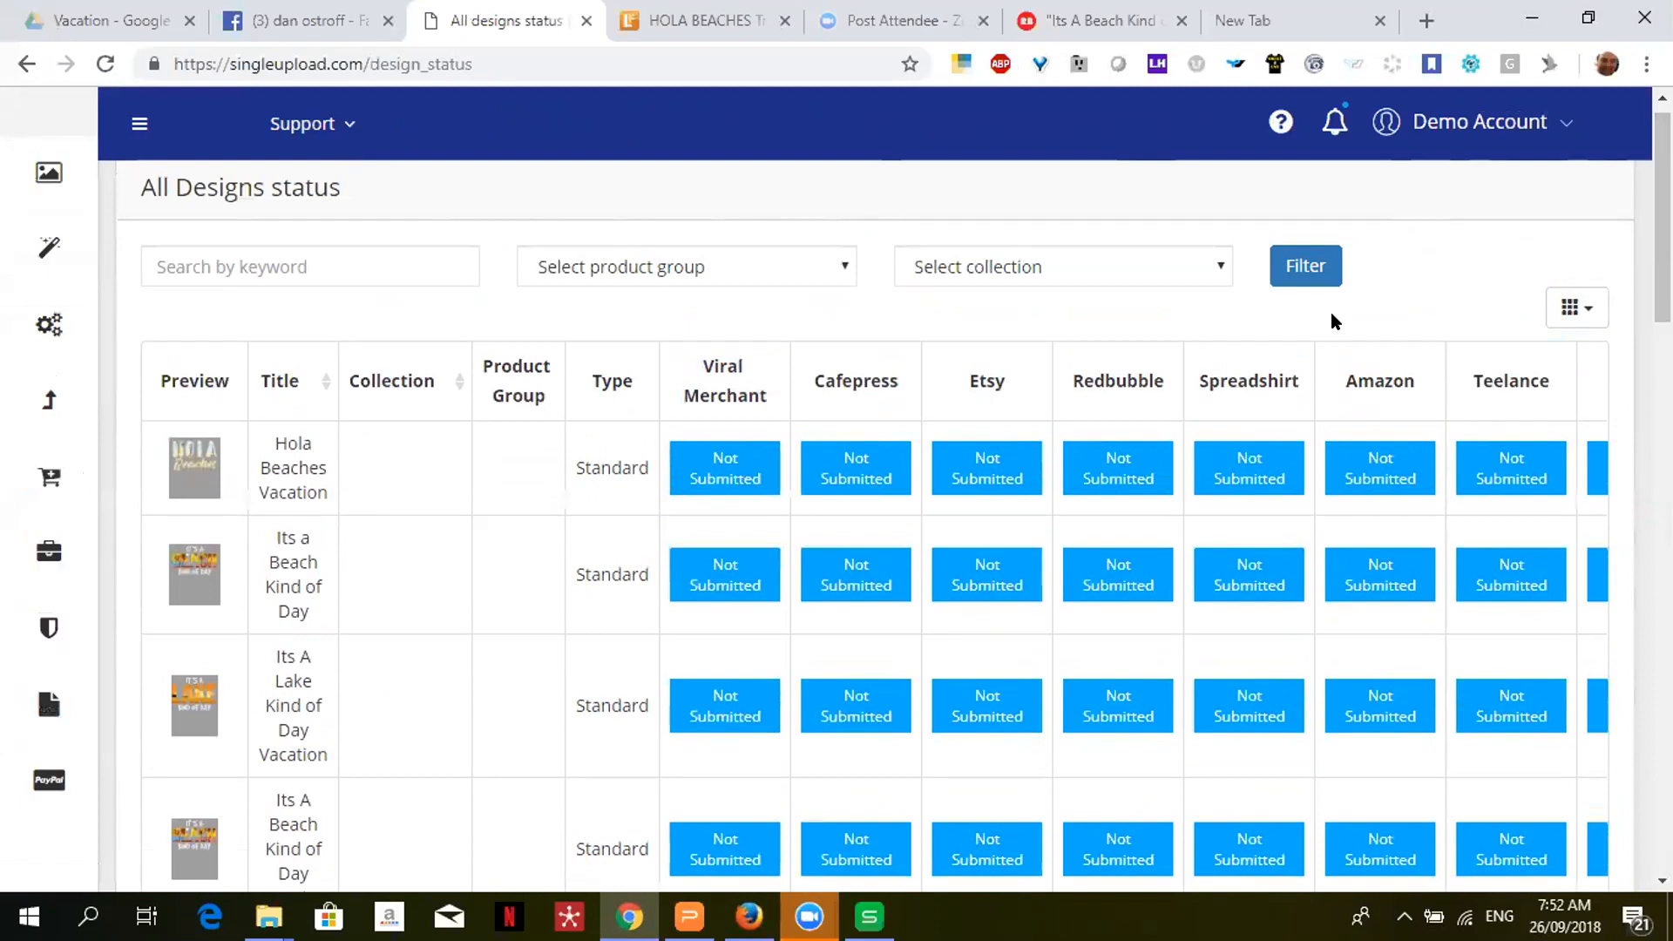
- Hide the Product Group and Collection columns from the status table
click(1591, 311)
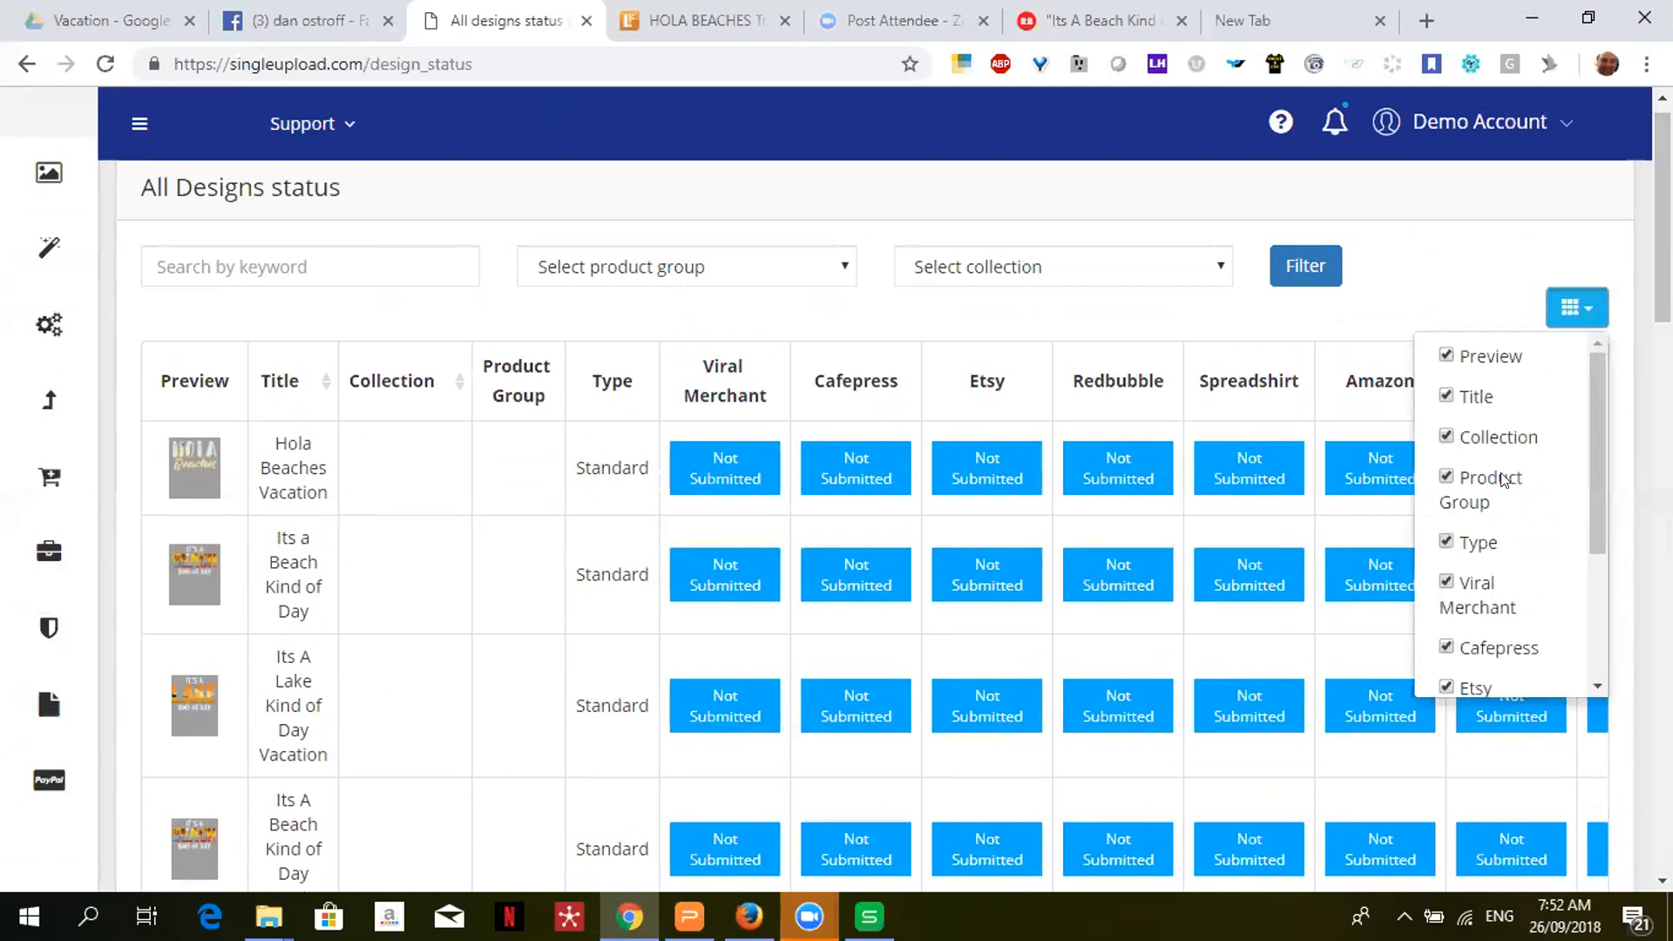
click(1446, 477)
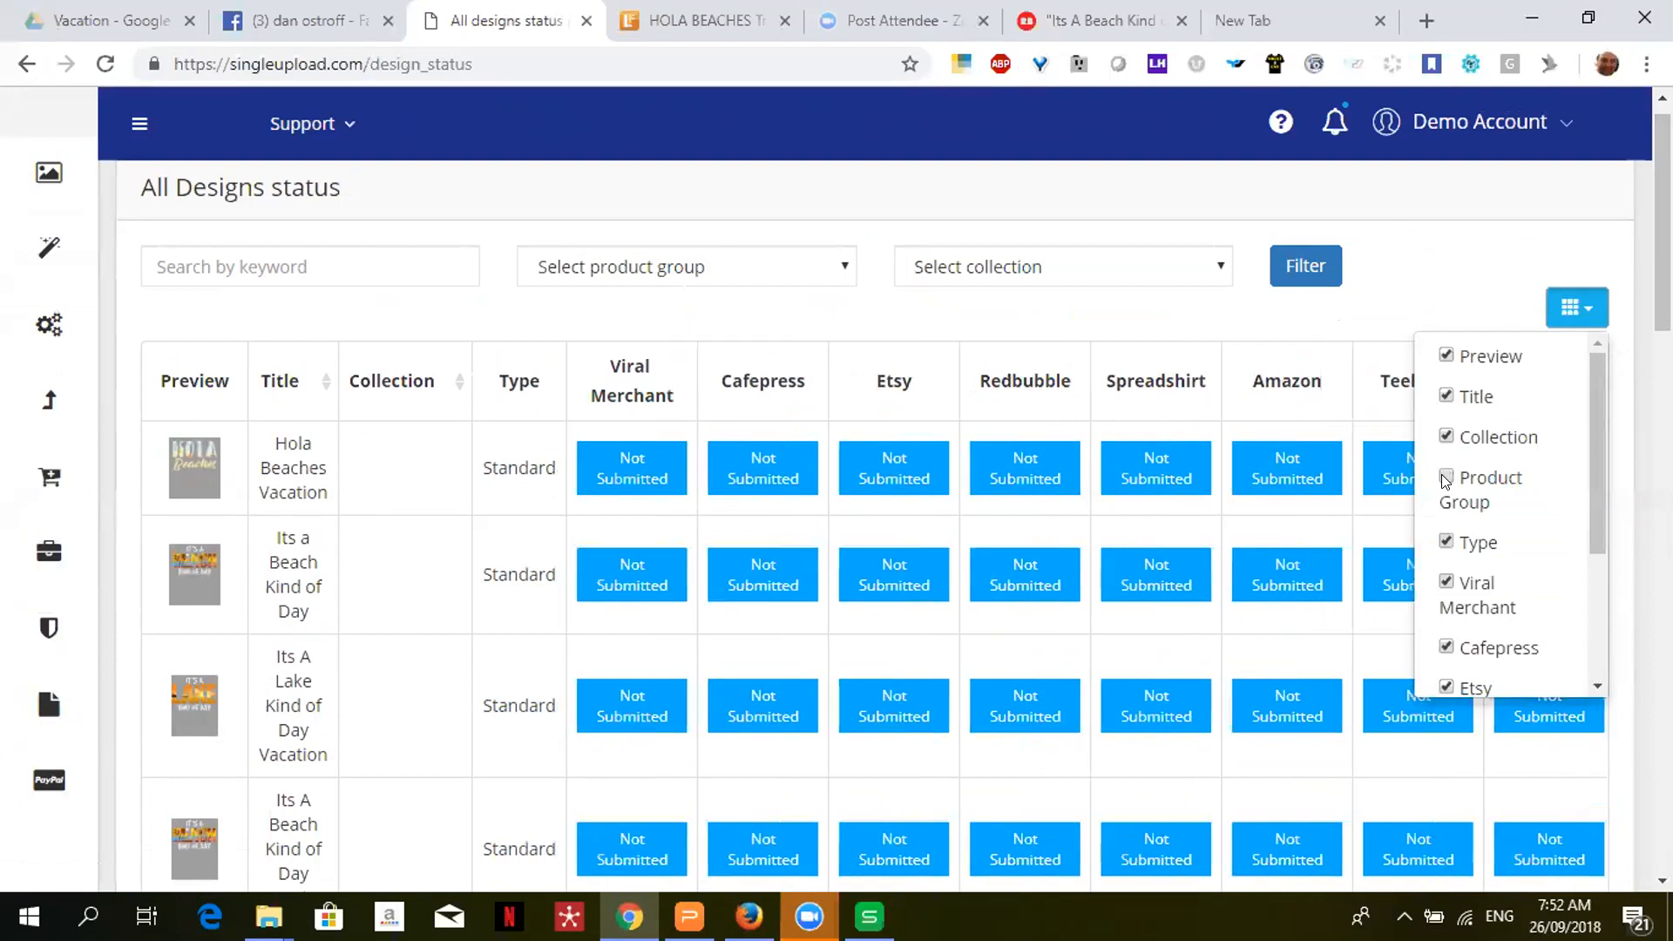
click(1445, 439)
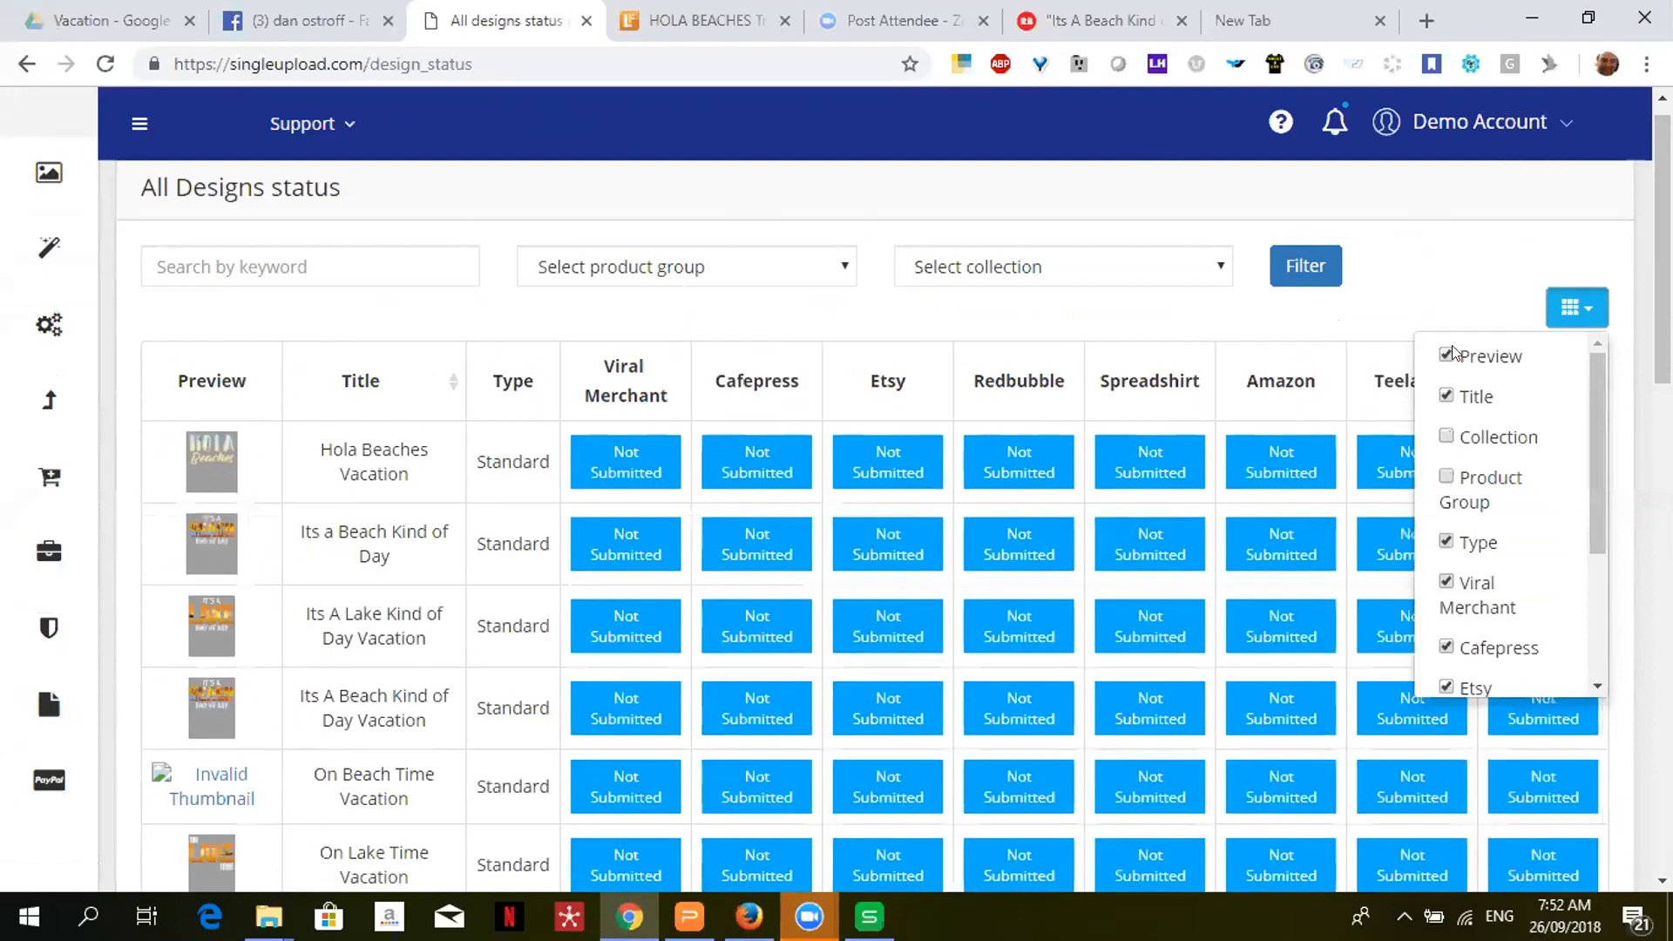
click(1593, 253)
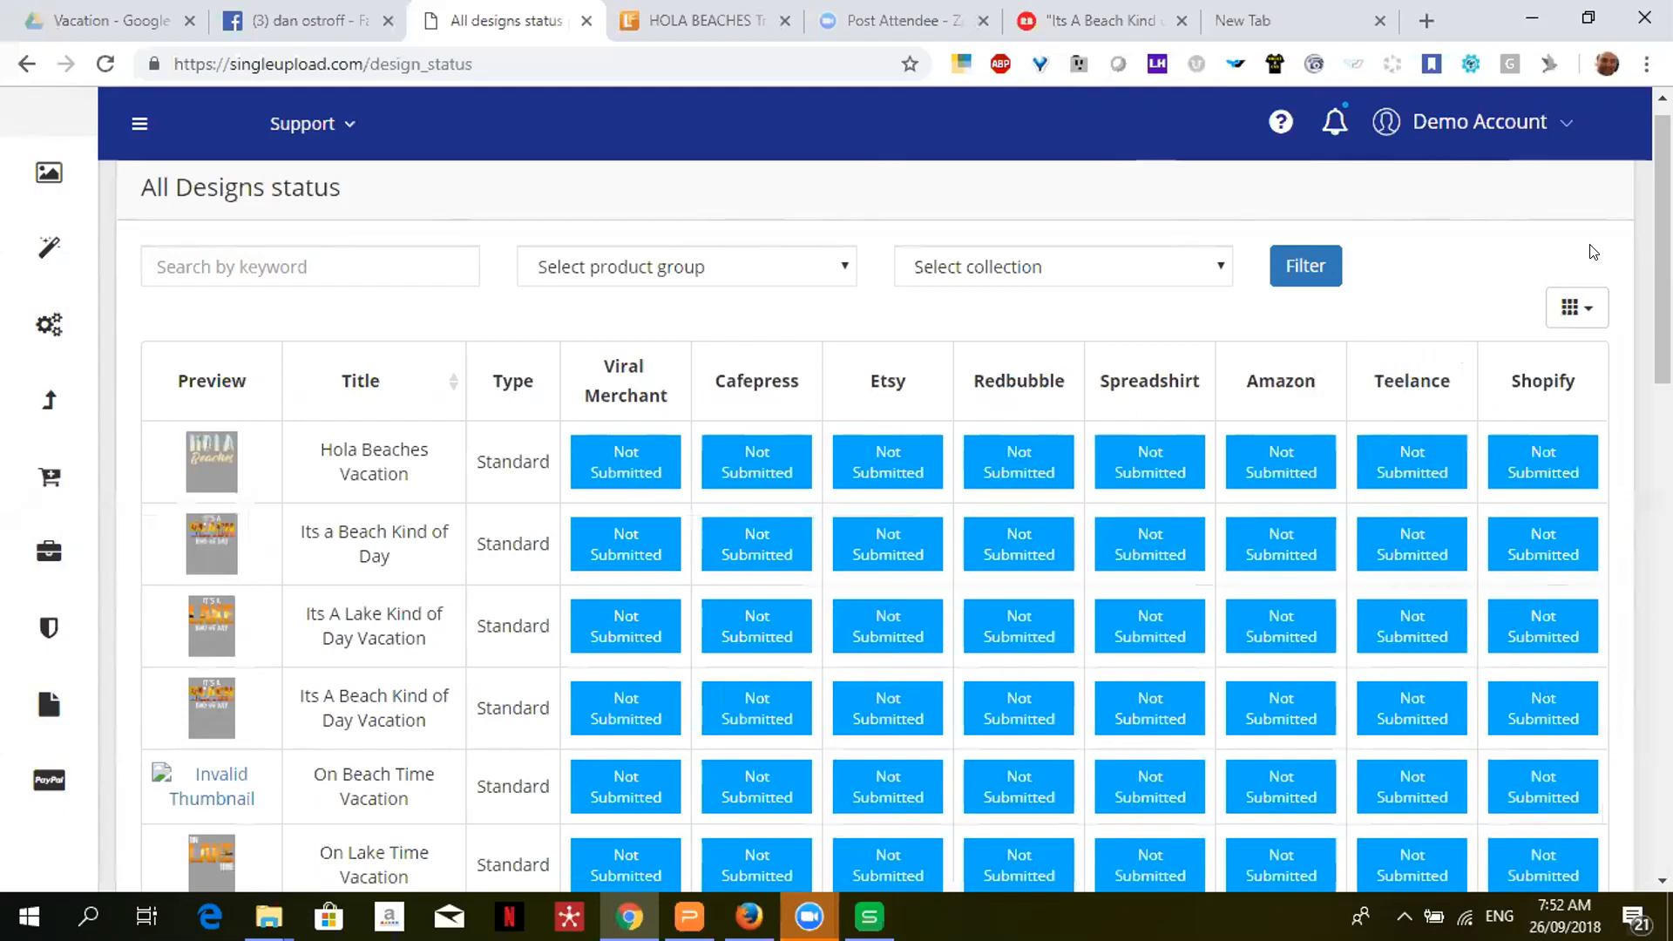
drag(1663, 253, 1663, 472)
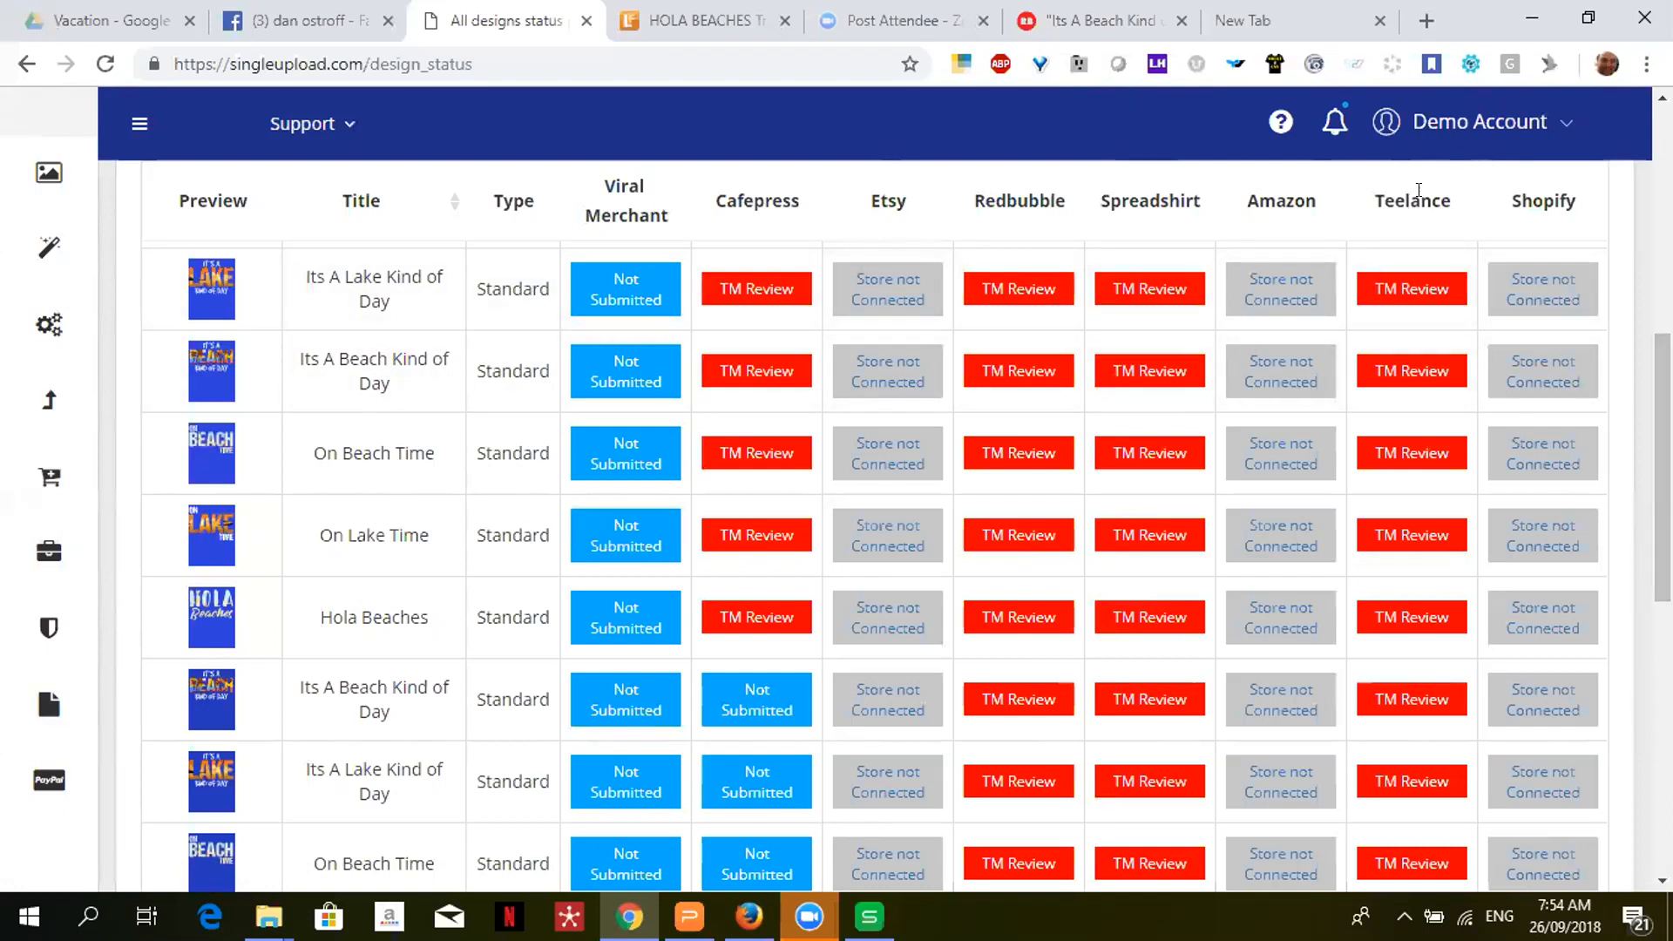
drag(1366, 206, 1453, 211)
click(39, 172)
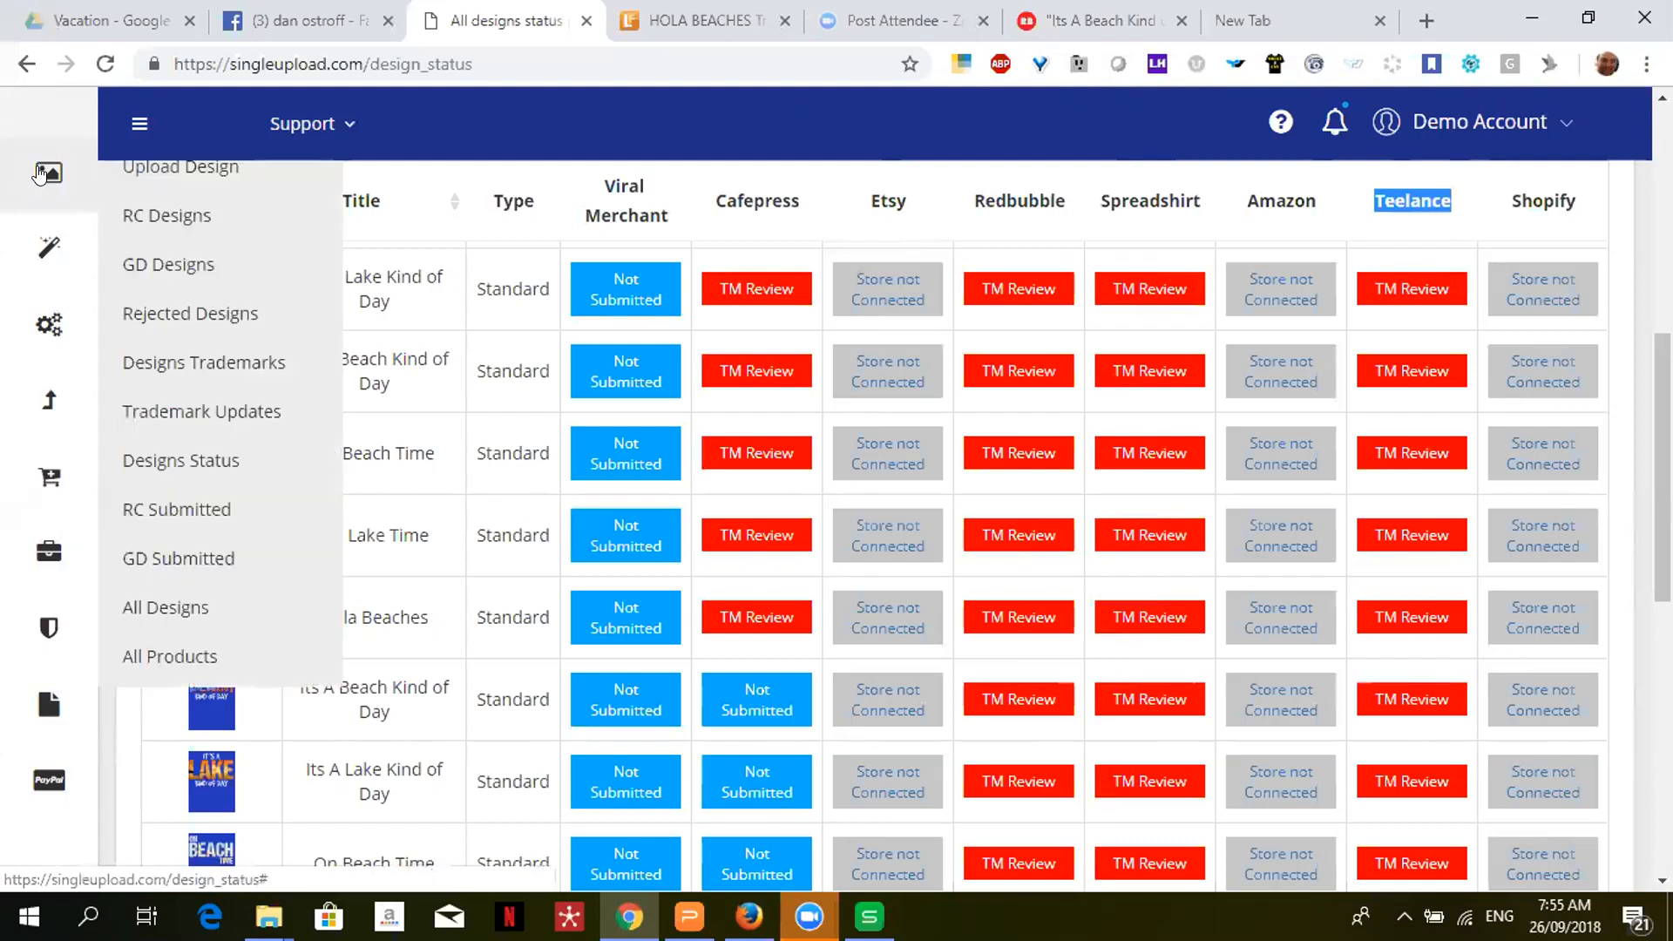
- Open the Trademark Updates page for existing designs, then expand the sidebar's Template options
click(182, 413)
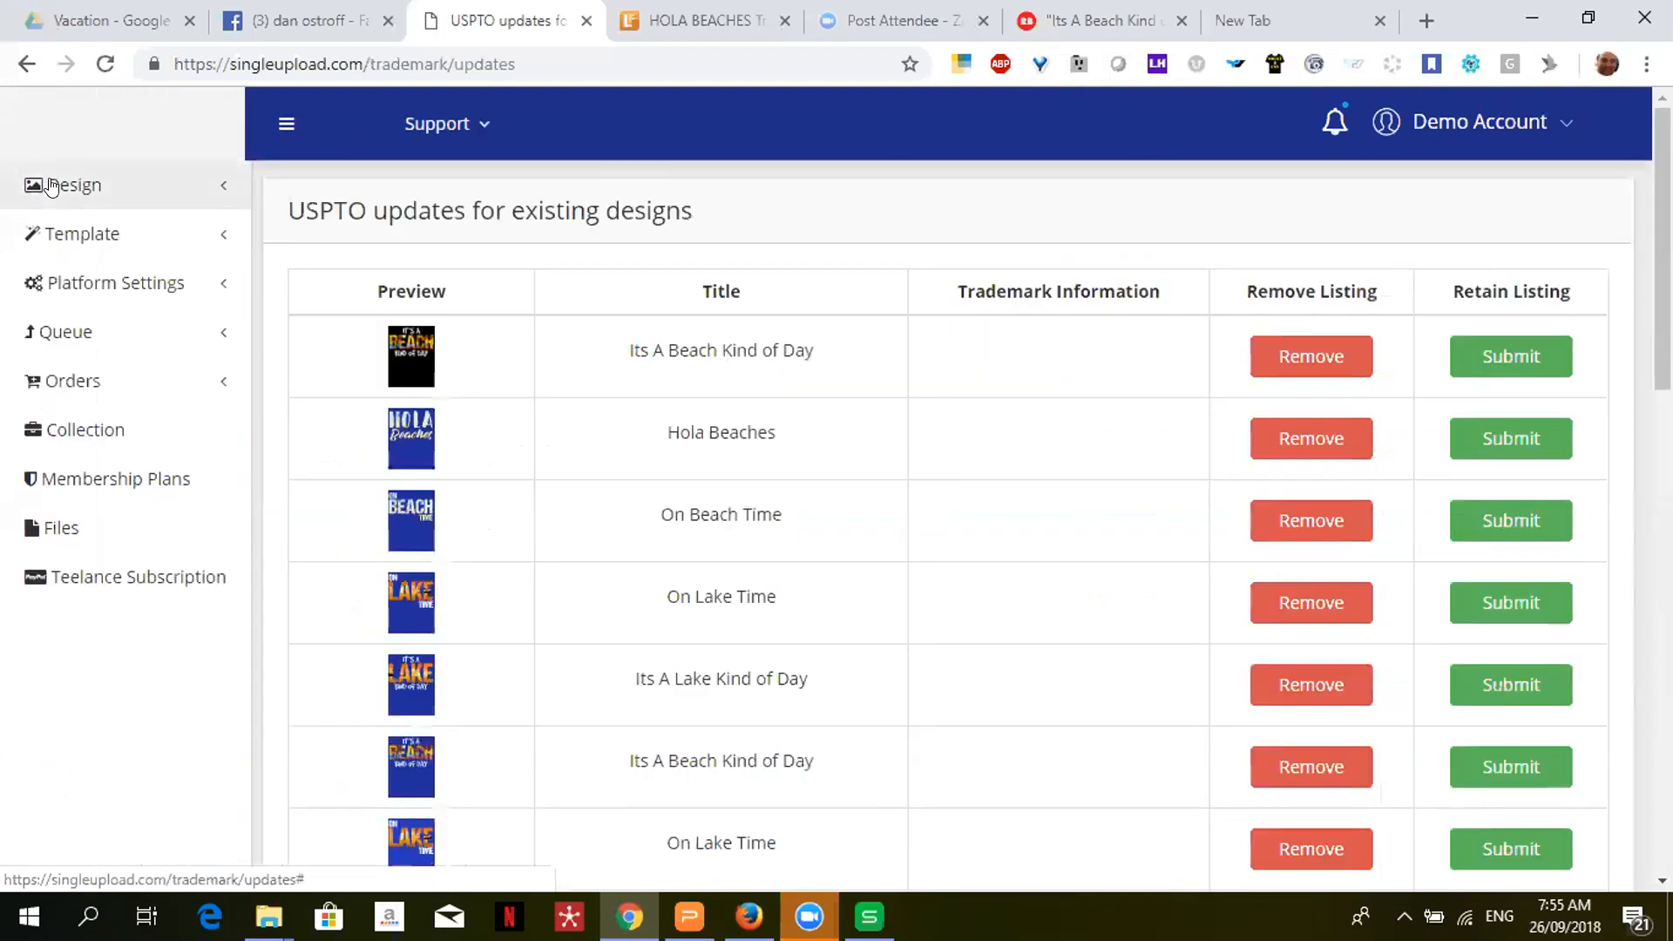
mouse_move(51, 185)
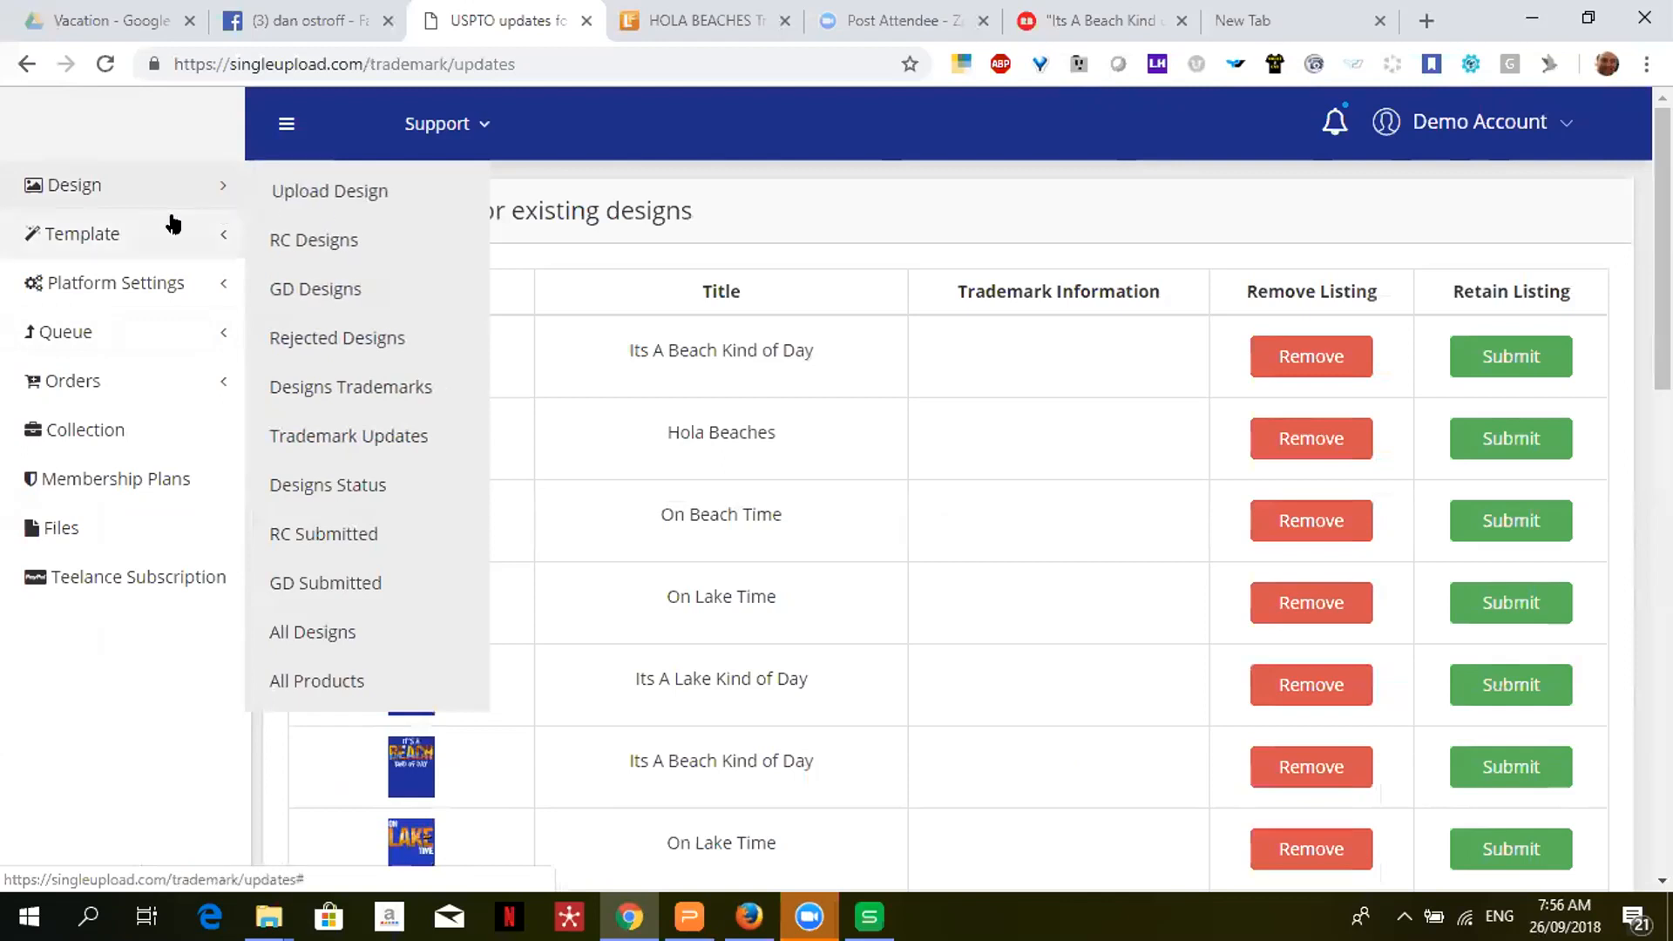
click(127, 241)
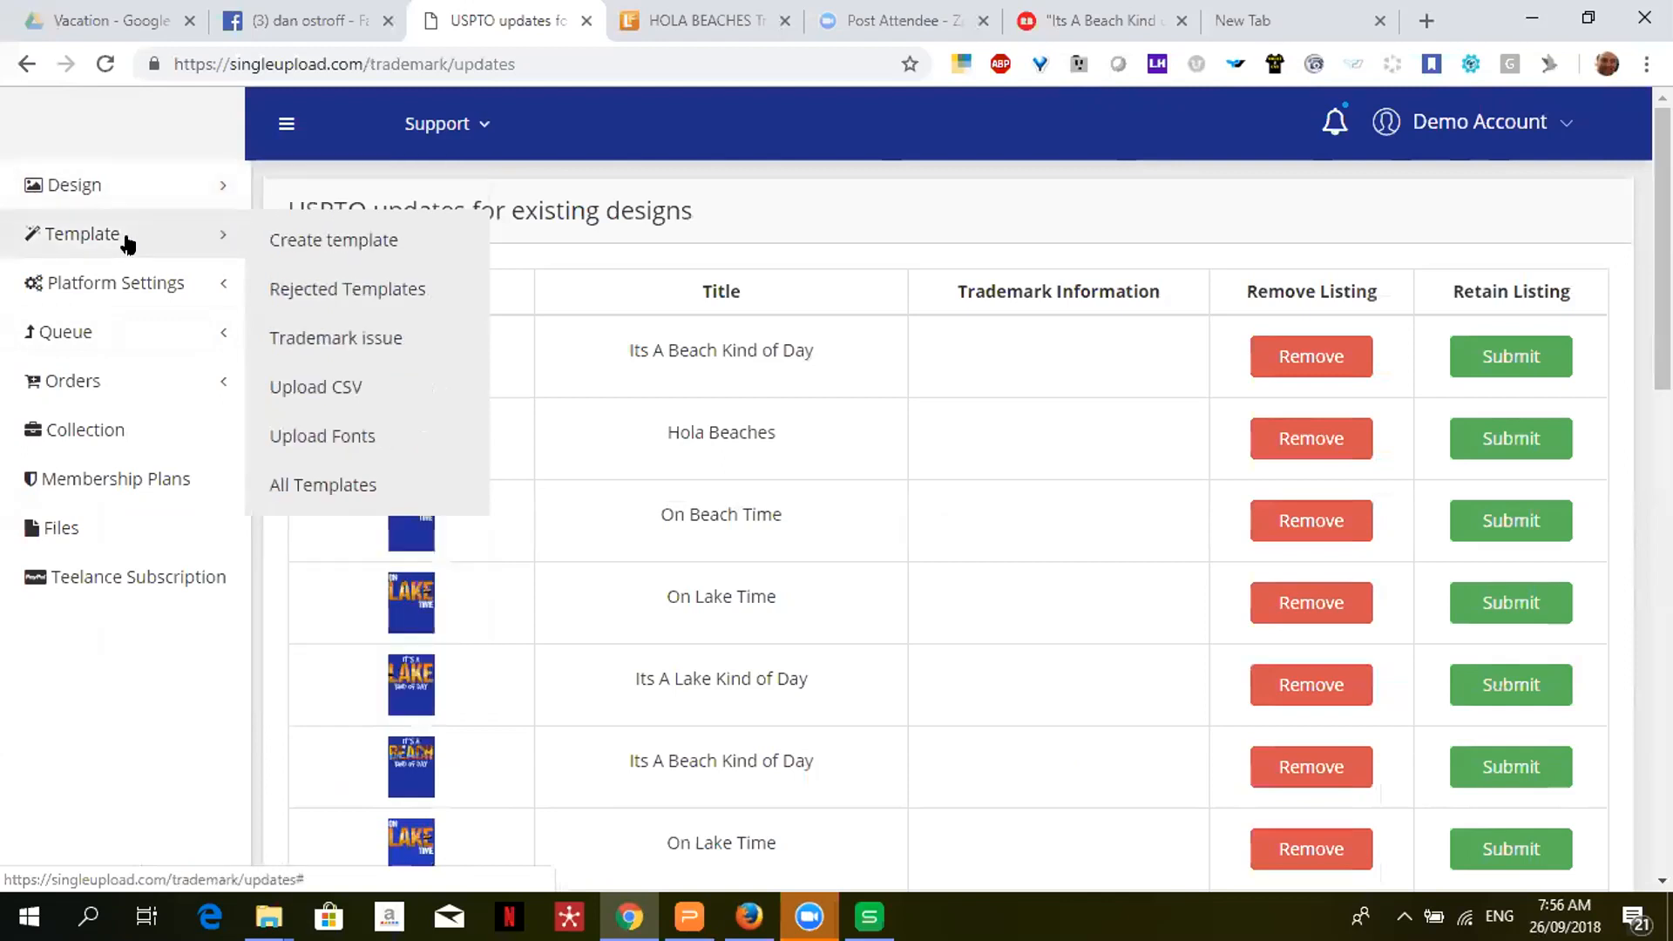
- Start a new template and view, then close, its tutorial video
click(328, 250)
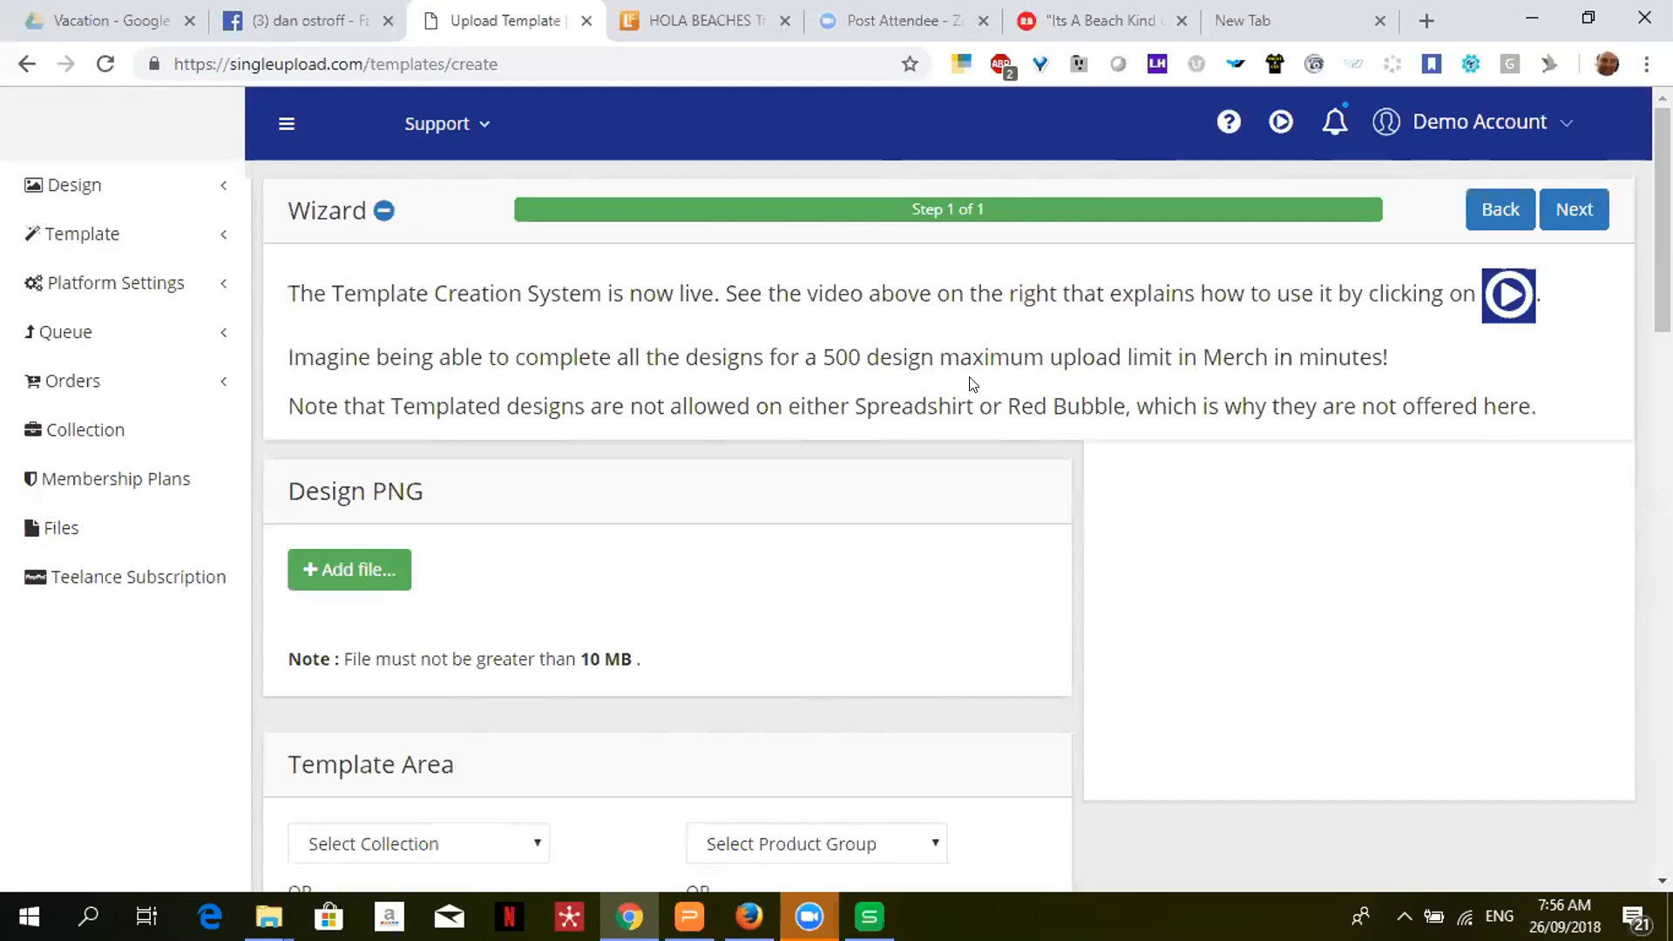
click(1281, 120)
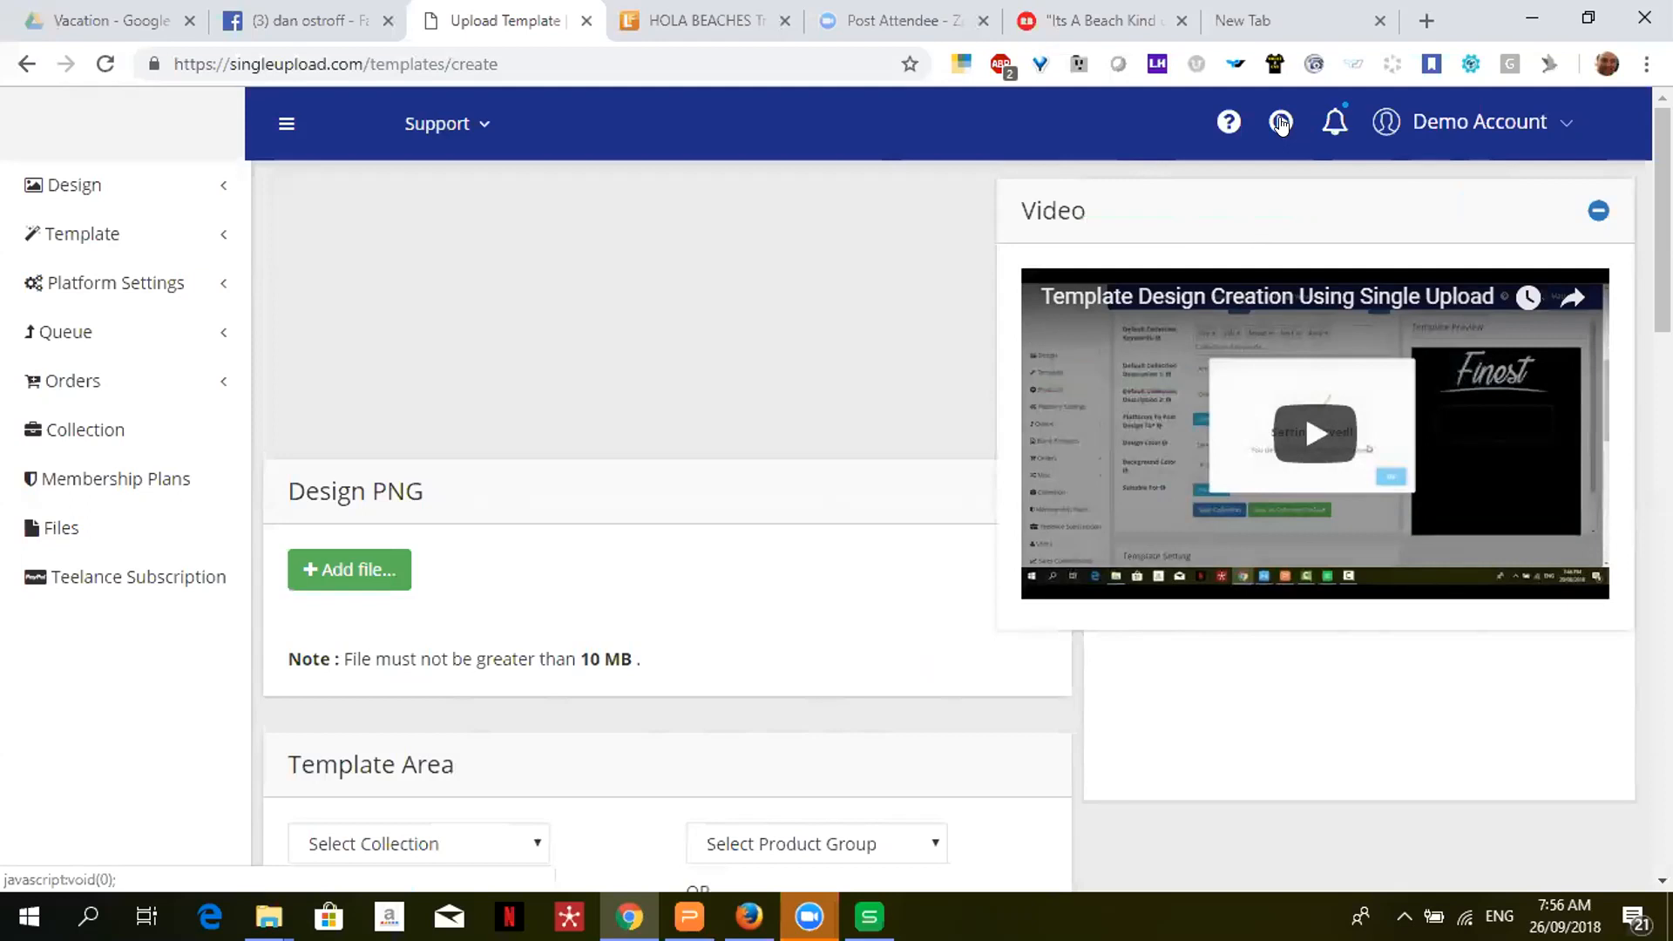
click(1281, 125)
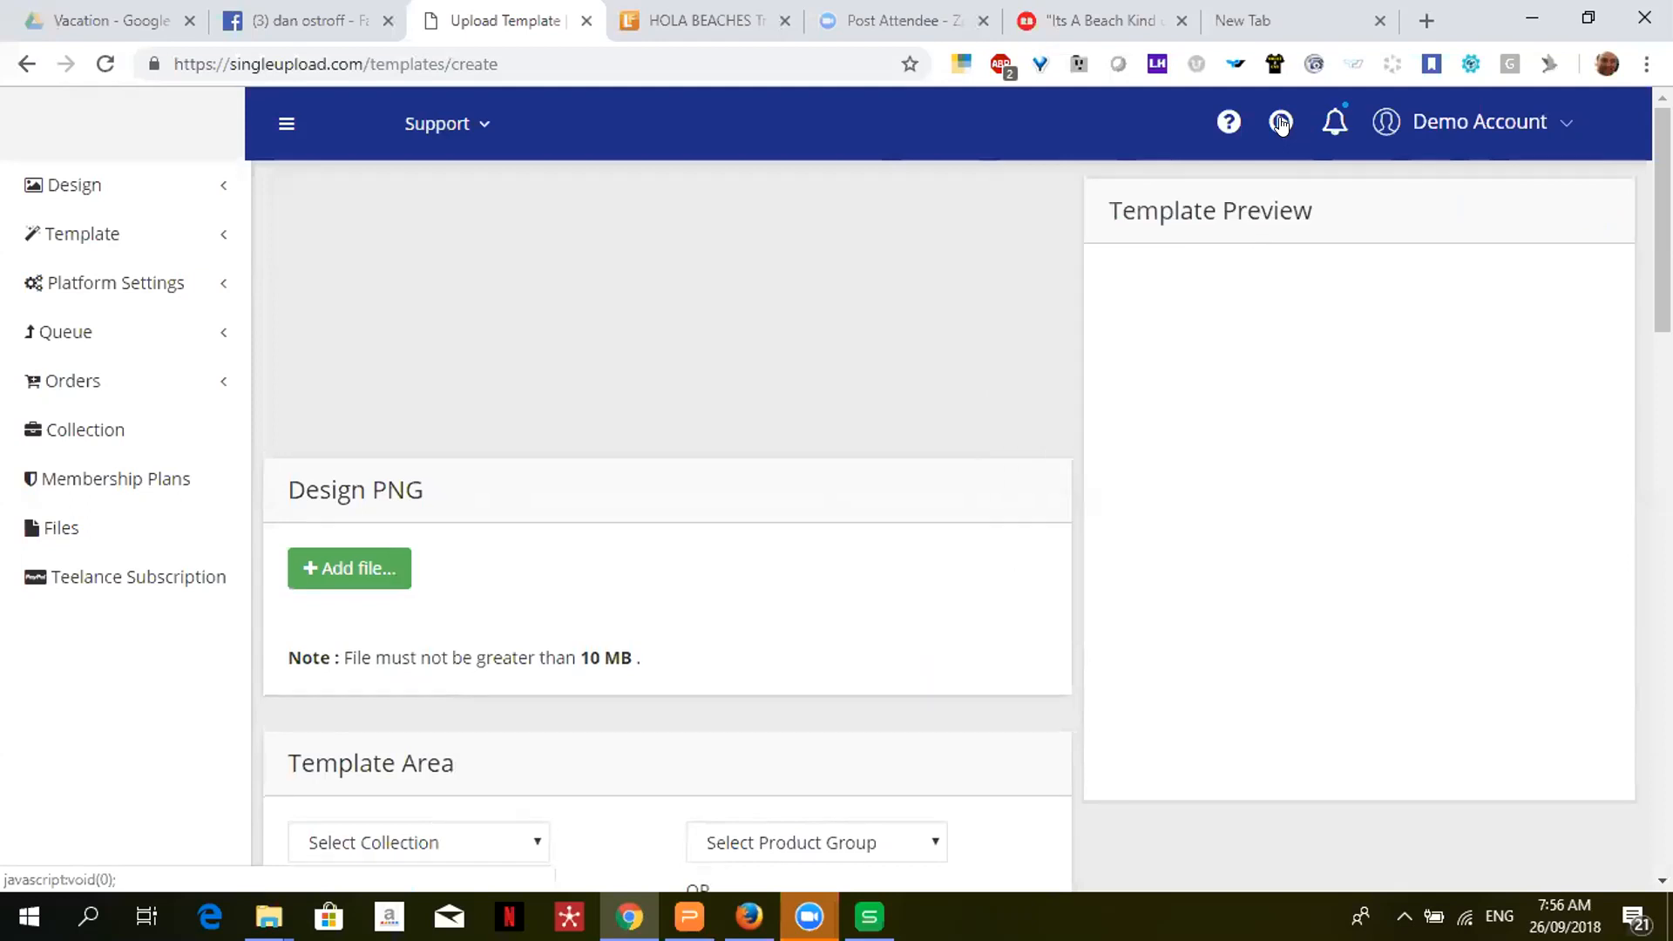
- Show the wizard help, look over the template form, then hide the help panel
click(1227, 125)
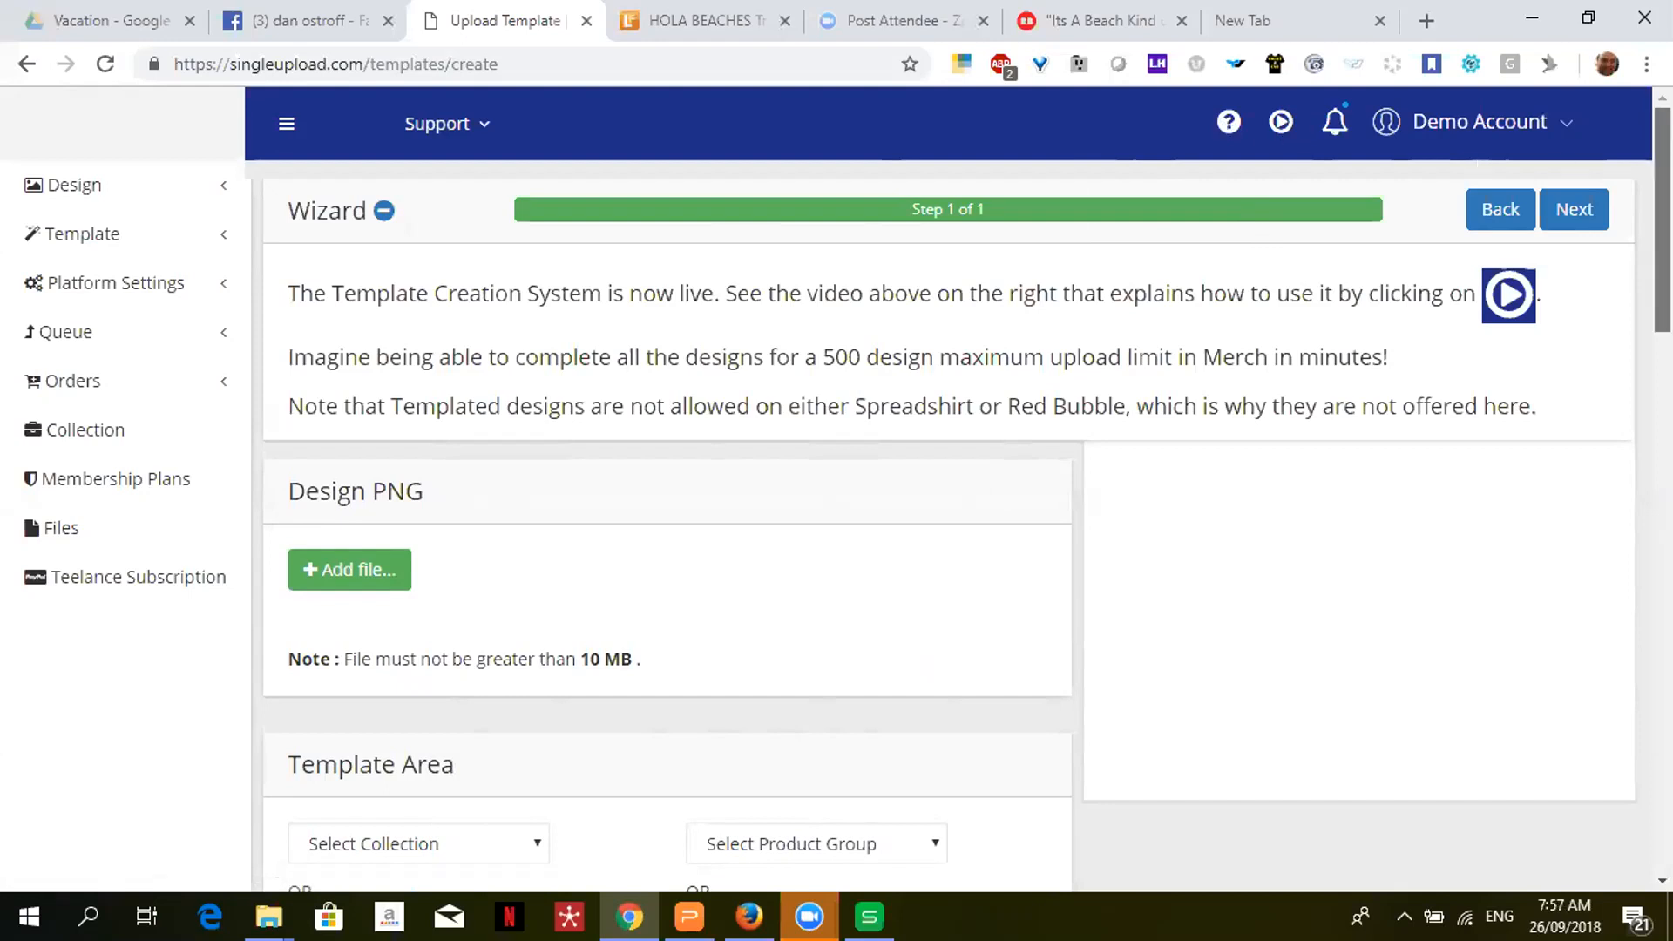
scroll(667, 653, down, 7)
scroll(667, 653, down, 1)
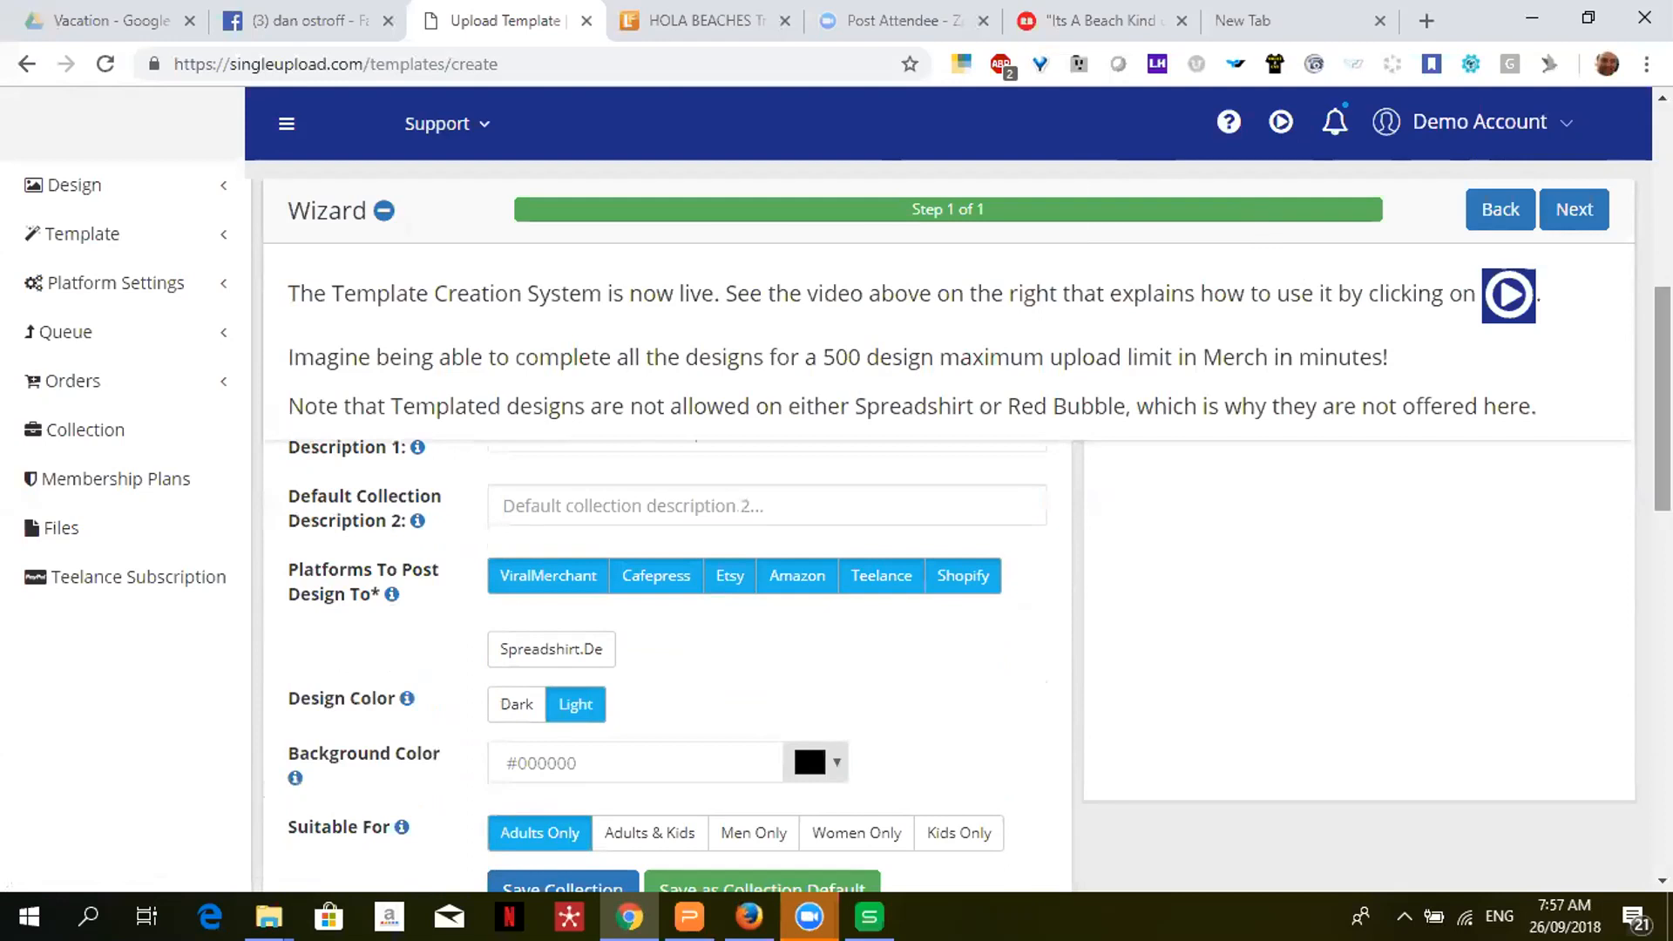
mouse_move(410, 526)
drag(1662, 399, 1662, 262)
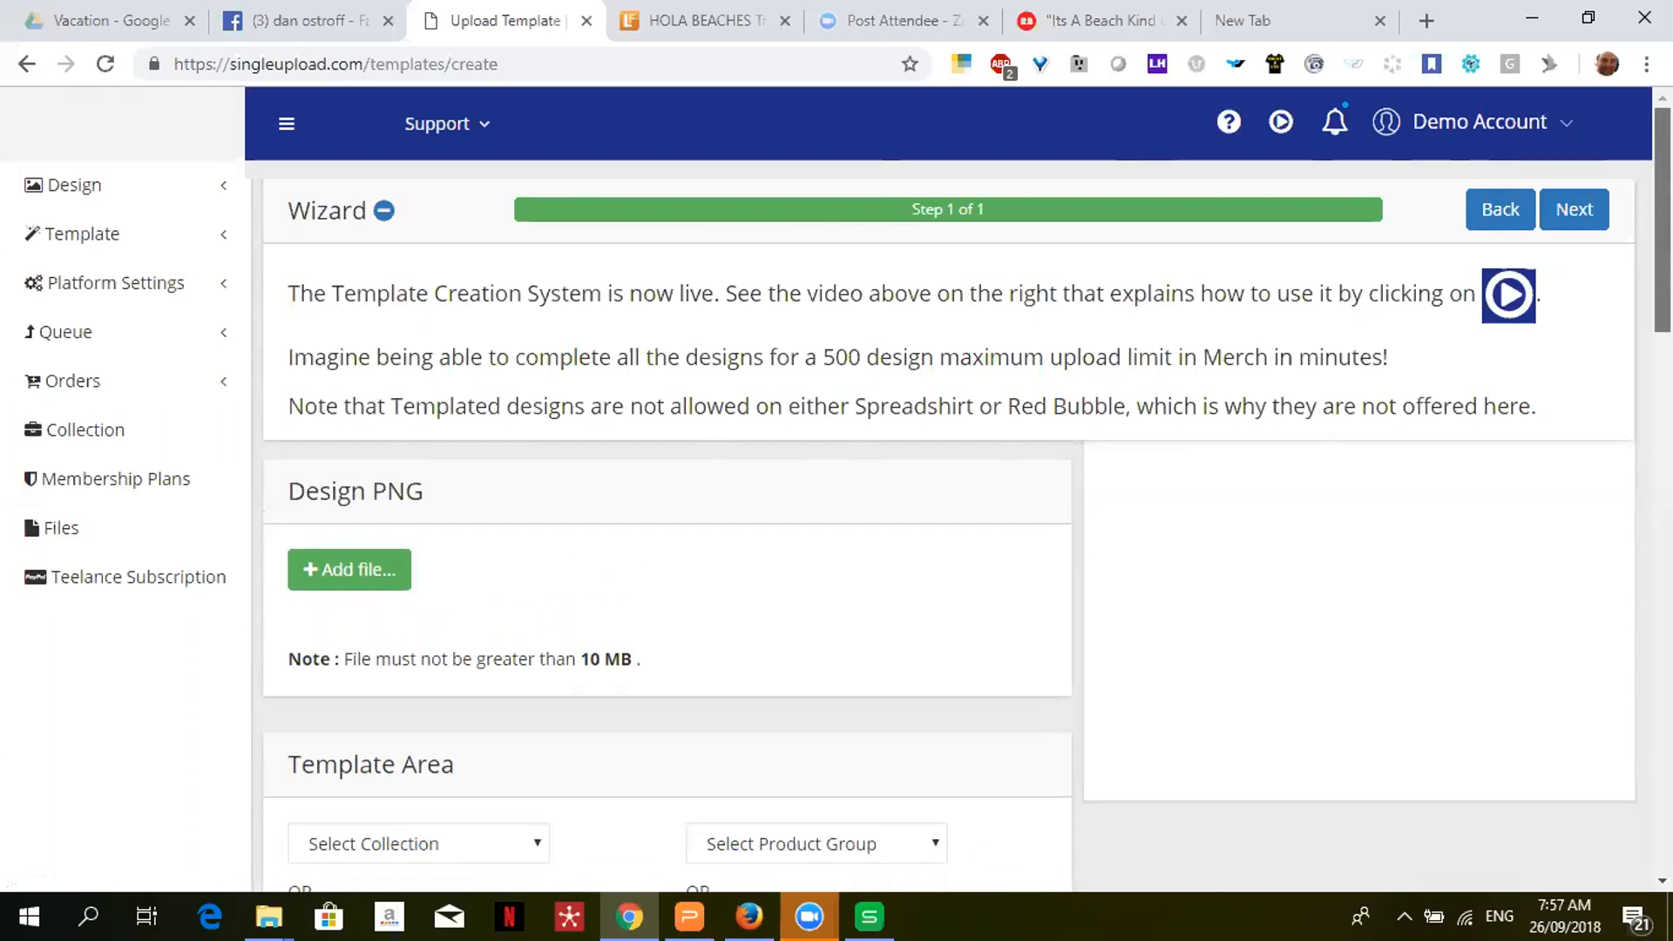
click(479, 128)
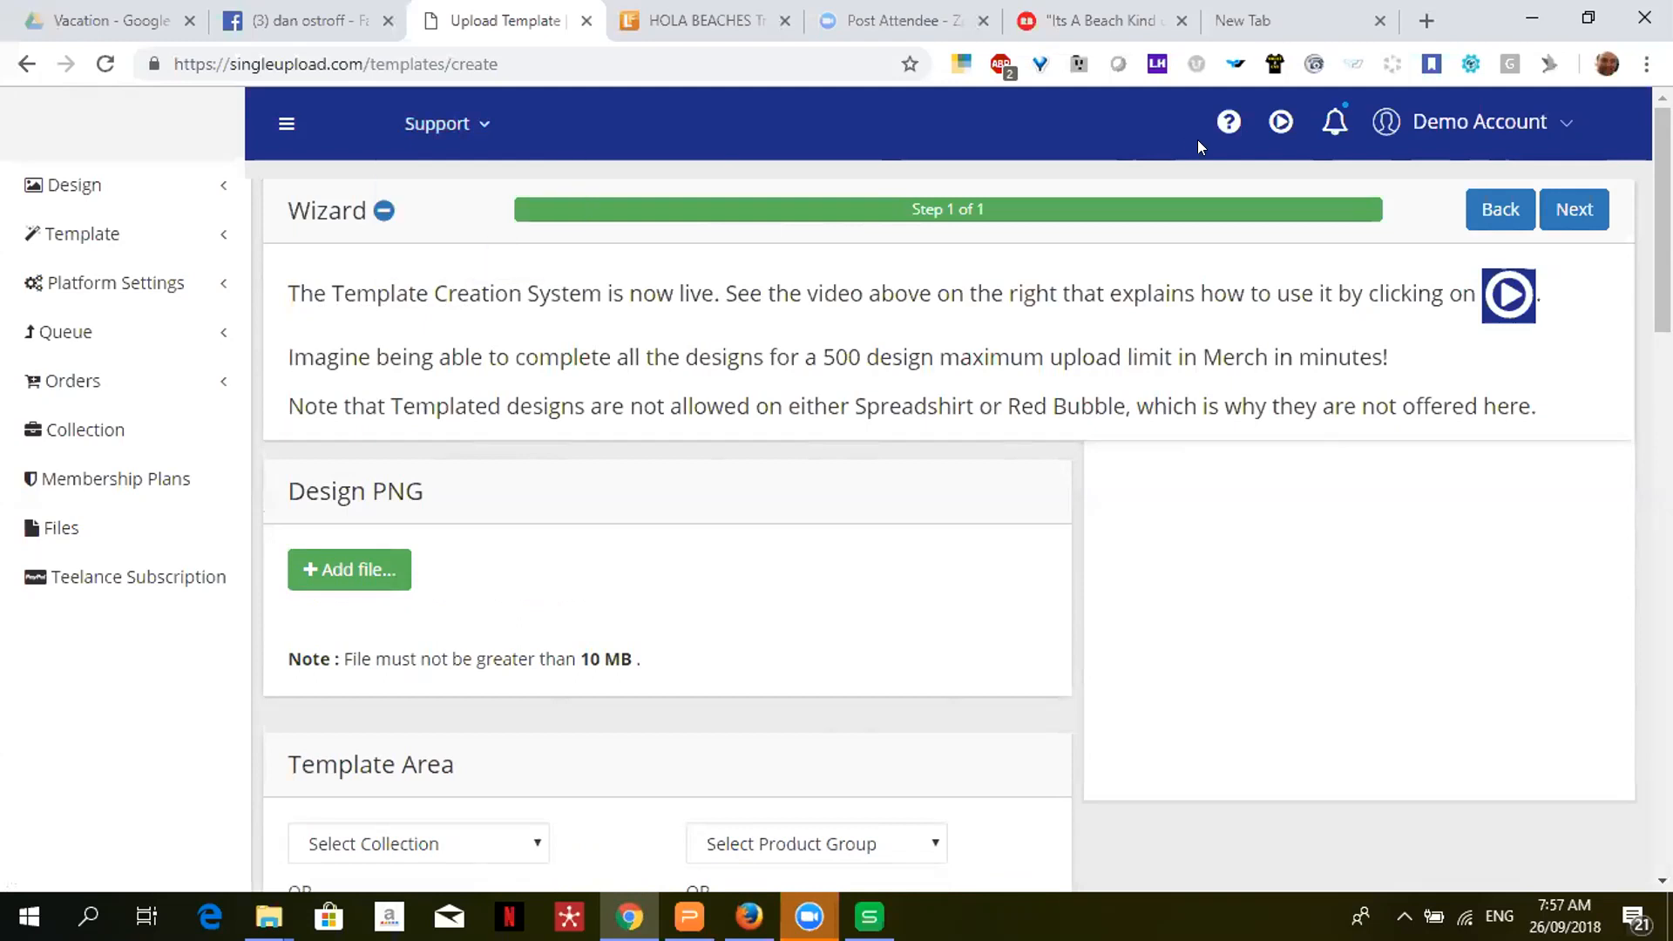
click(1228, 120)
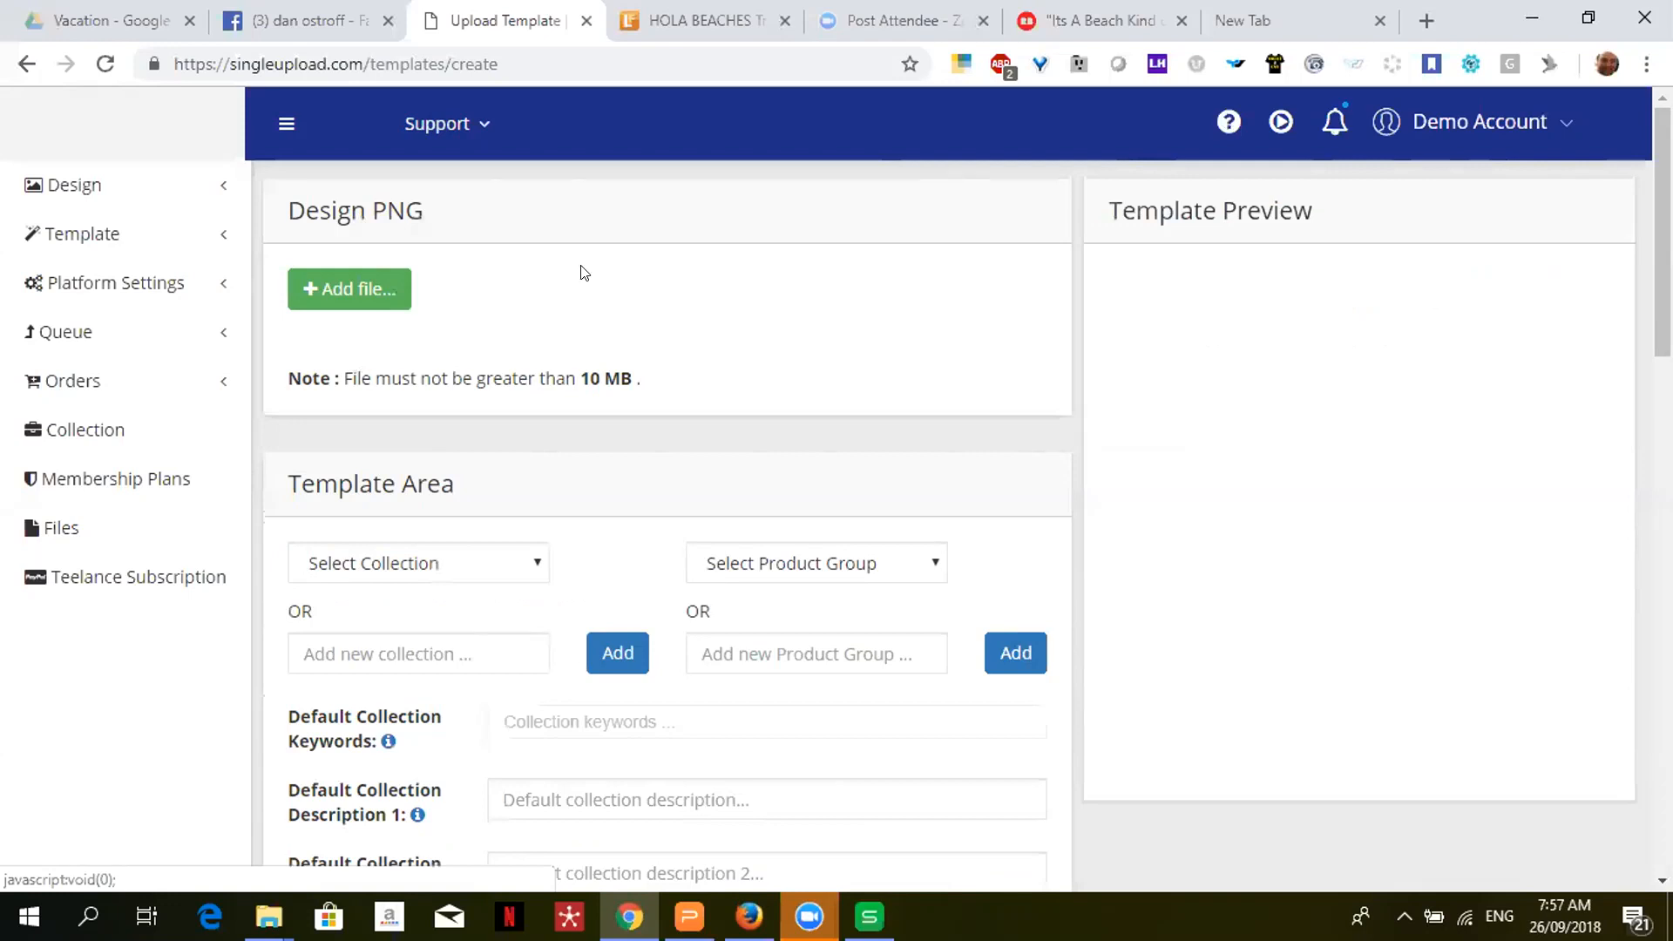
- Upload Finest Job Title.png from the Job title templates folder as the design PNG
click(343, 290)
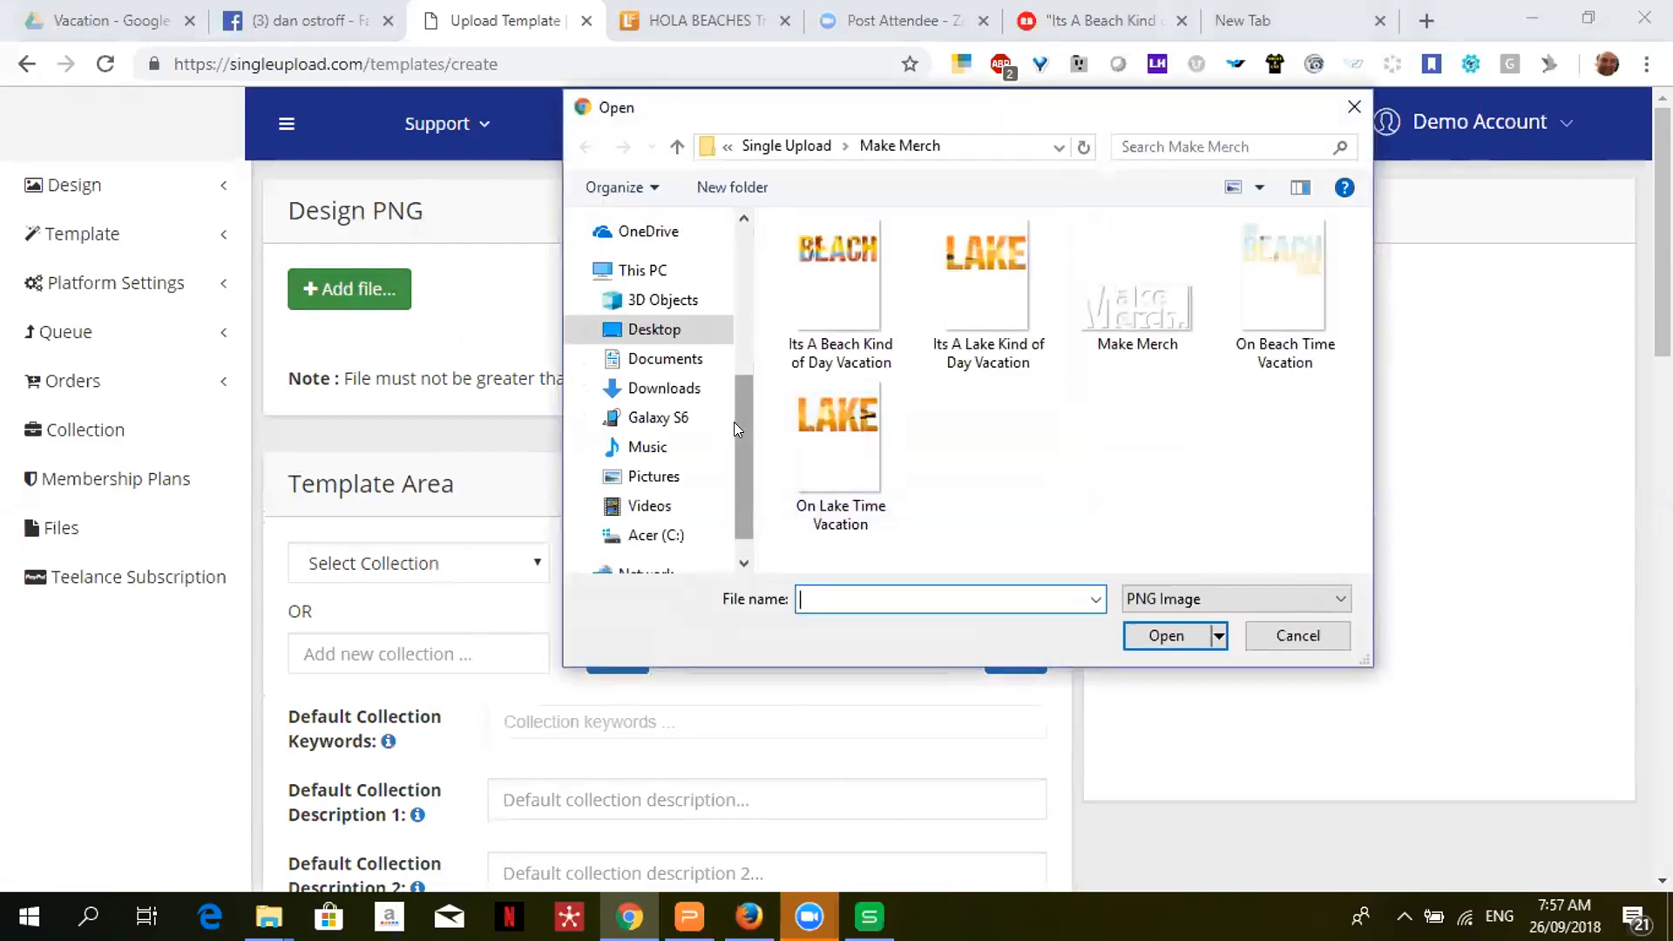
drag(733, 422, 732, 279)
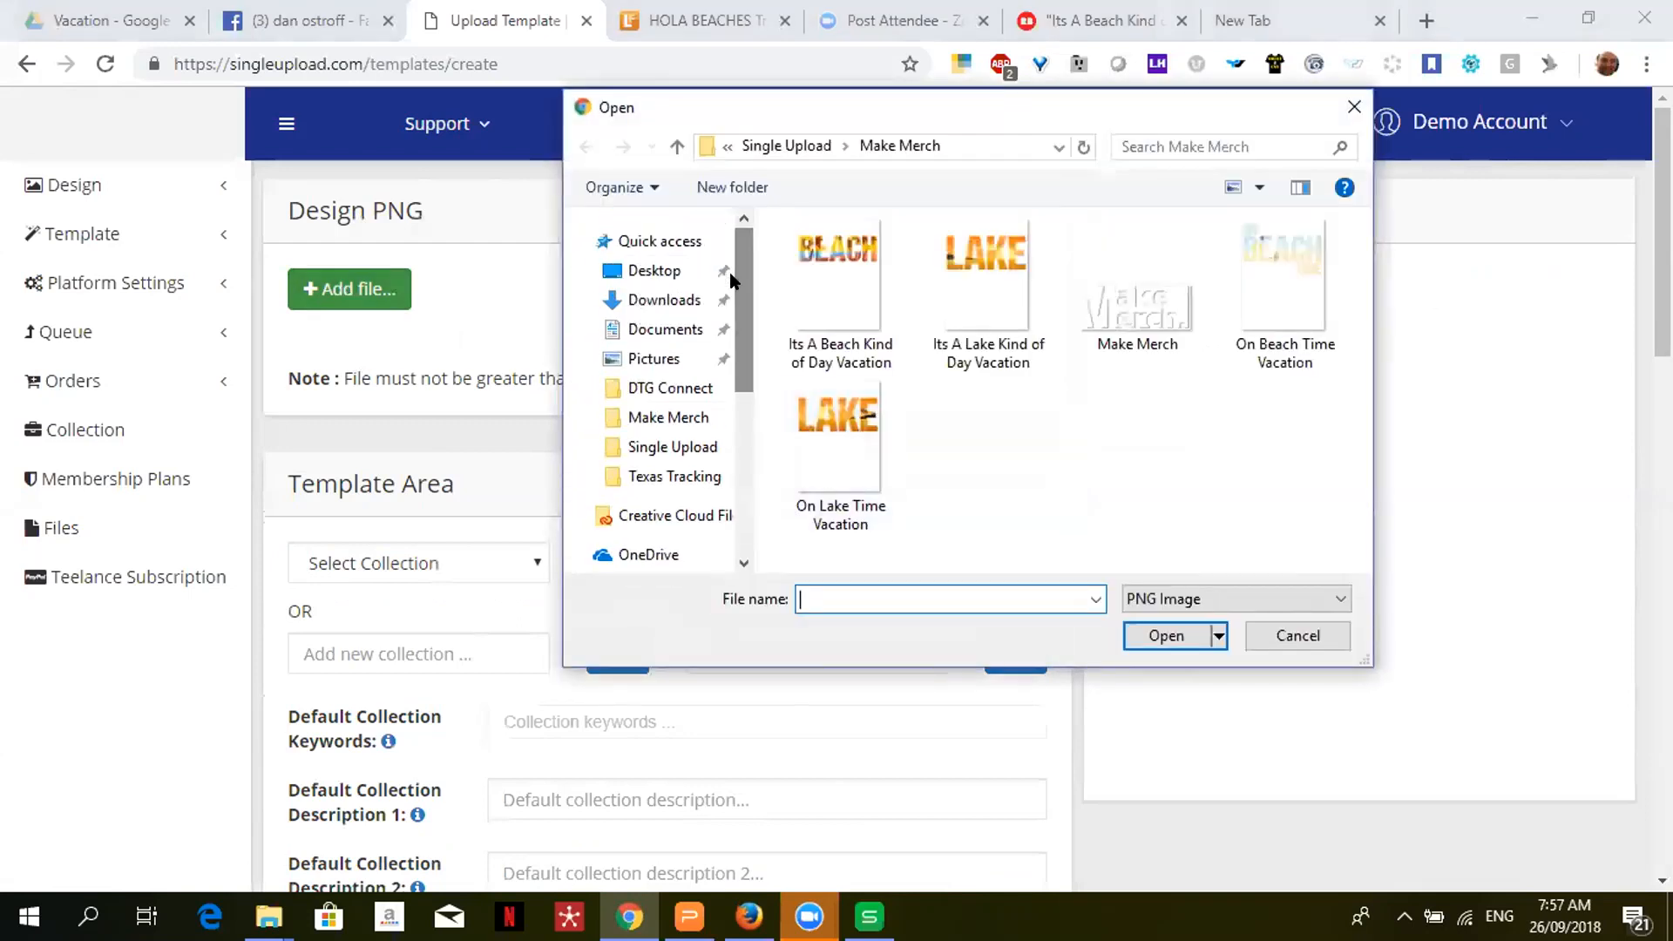
click(675, 446)
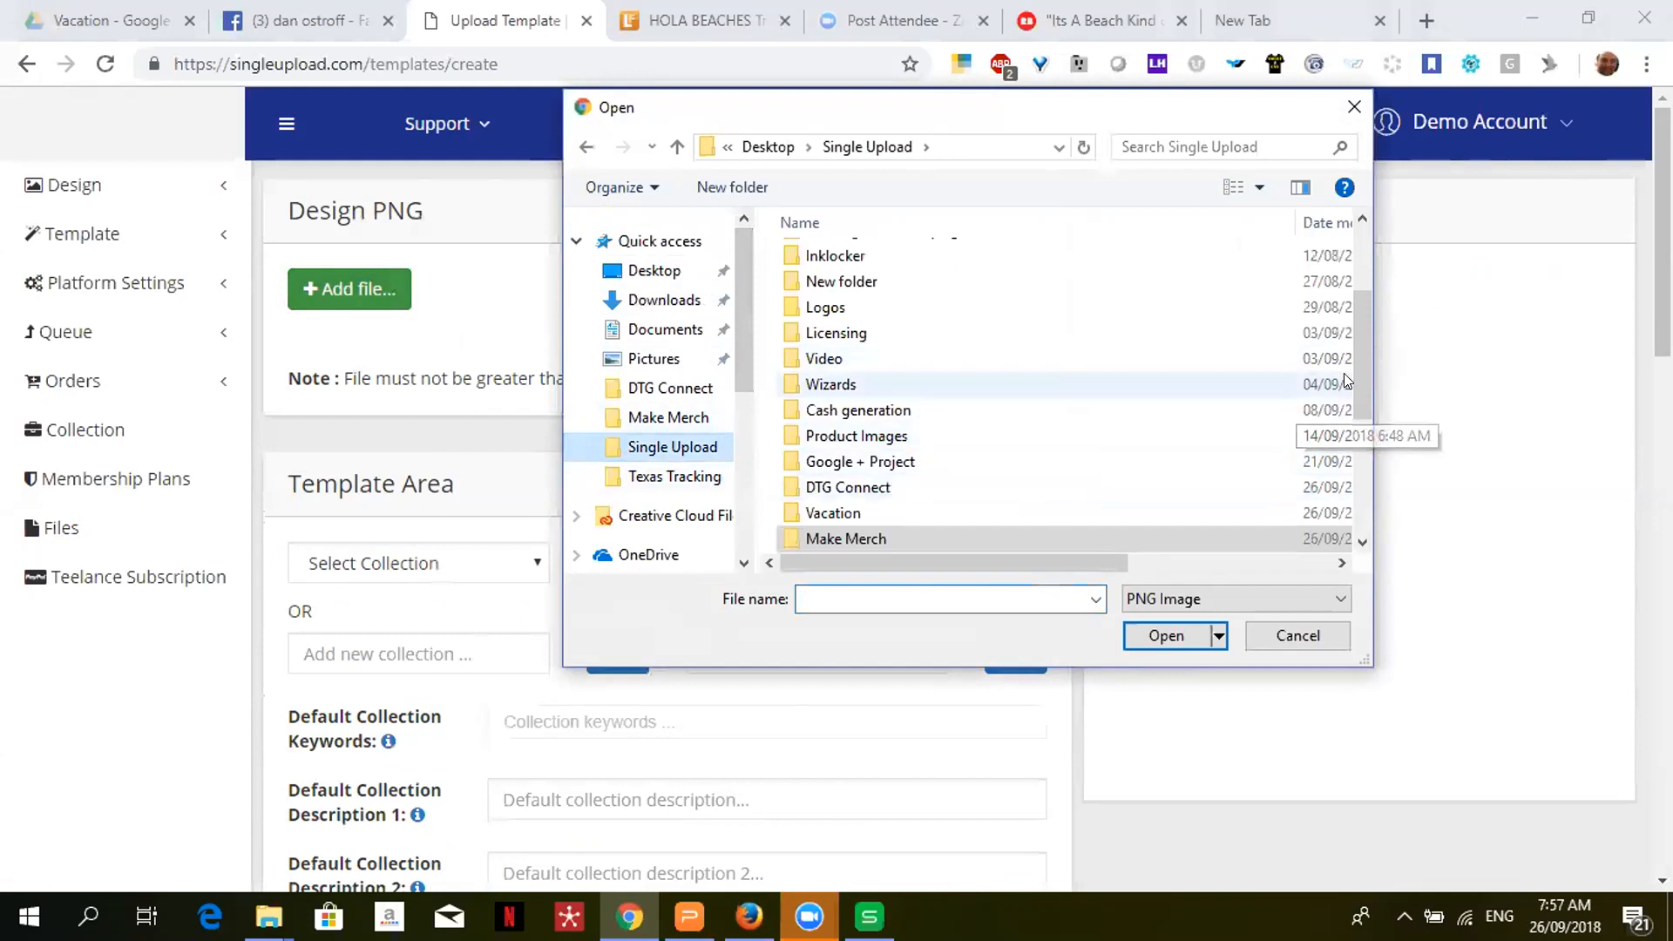
scroll(1356, 350, up, 3)
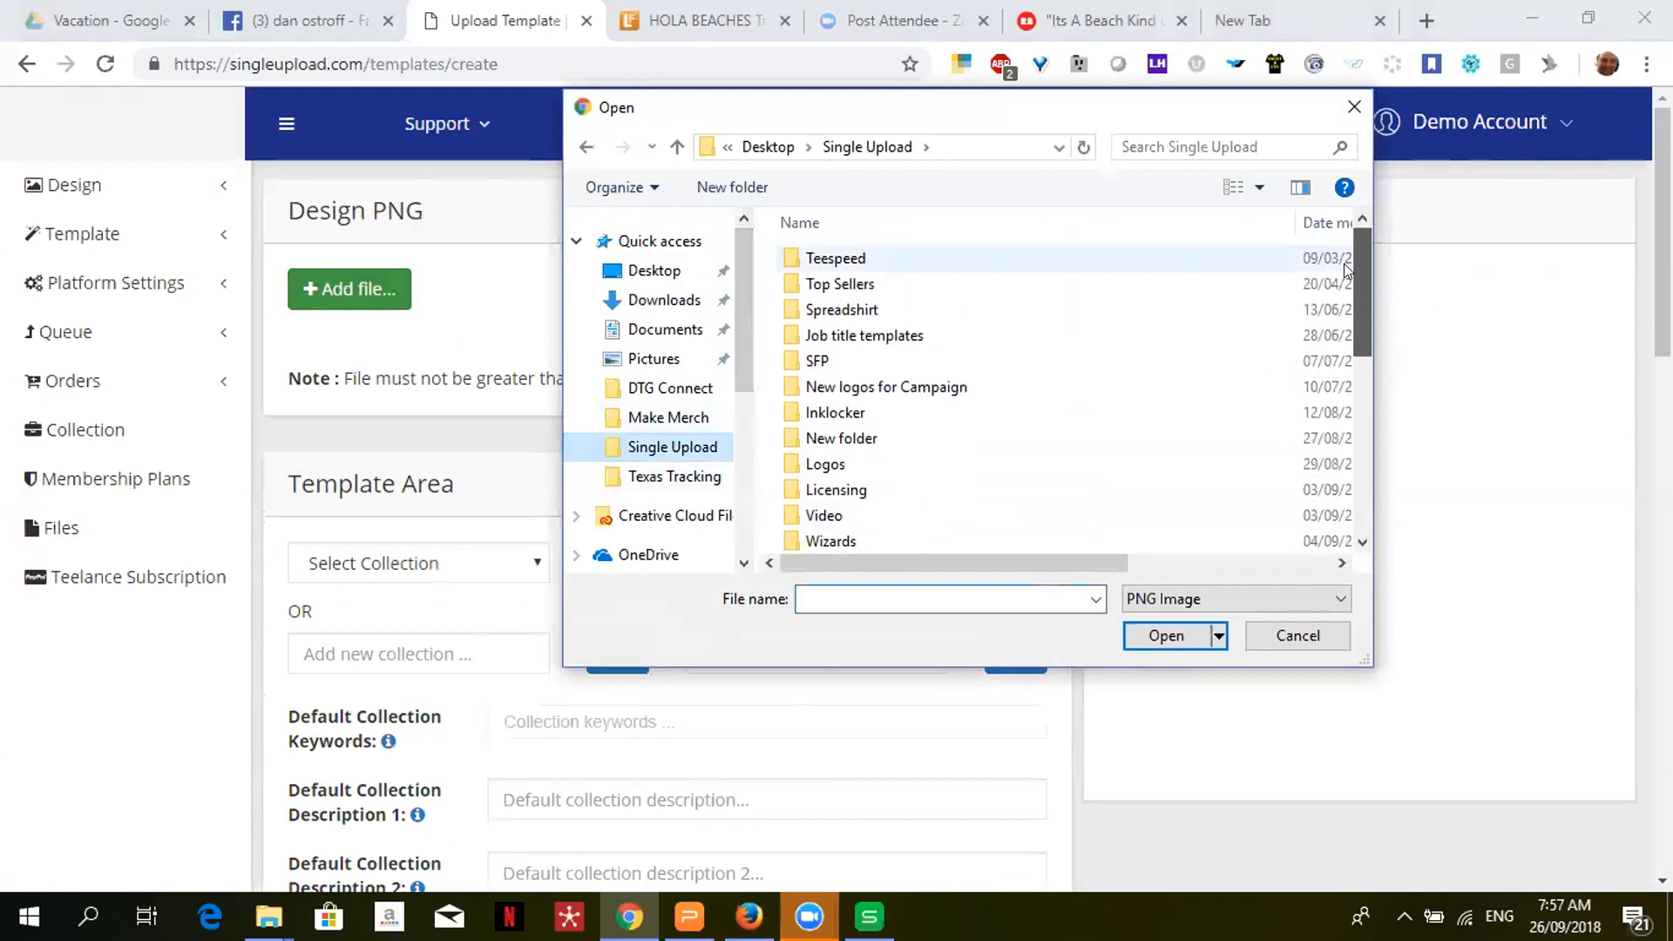
double_click(960, 336)
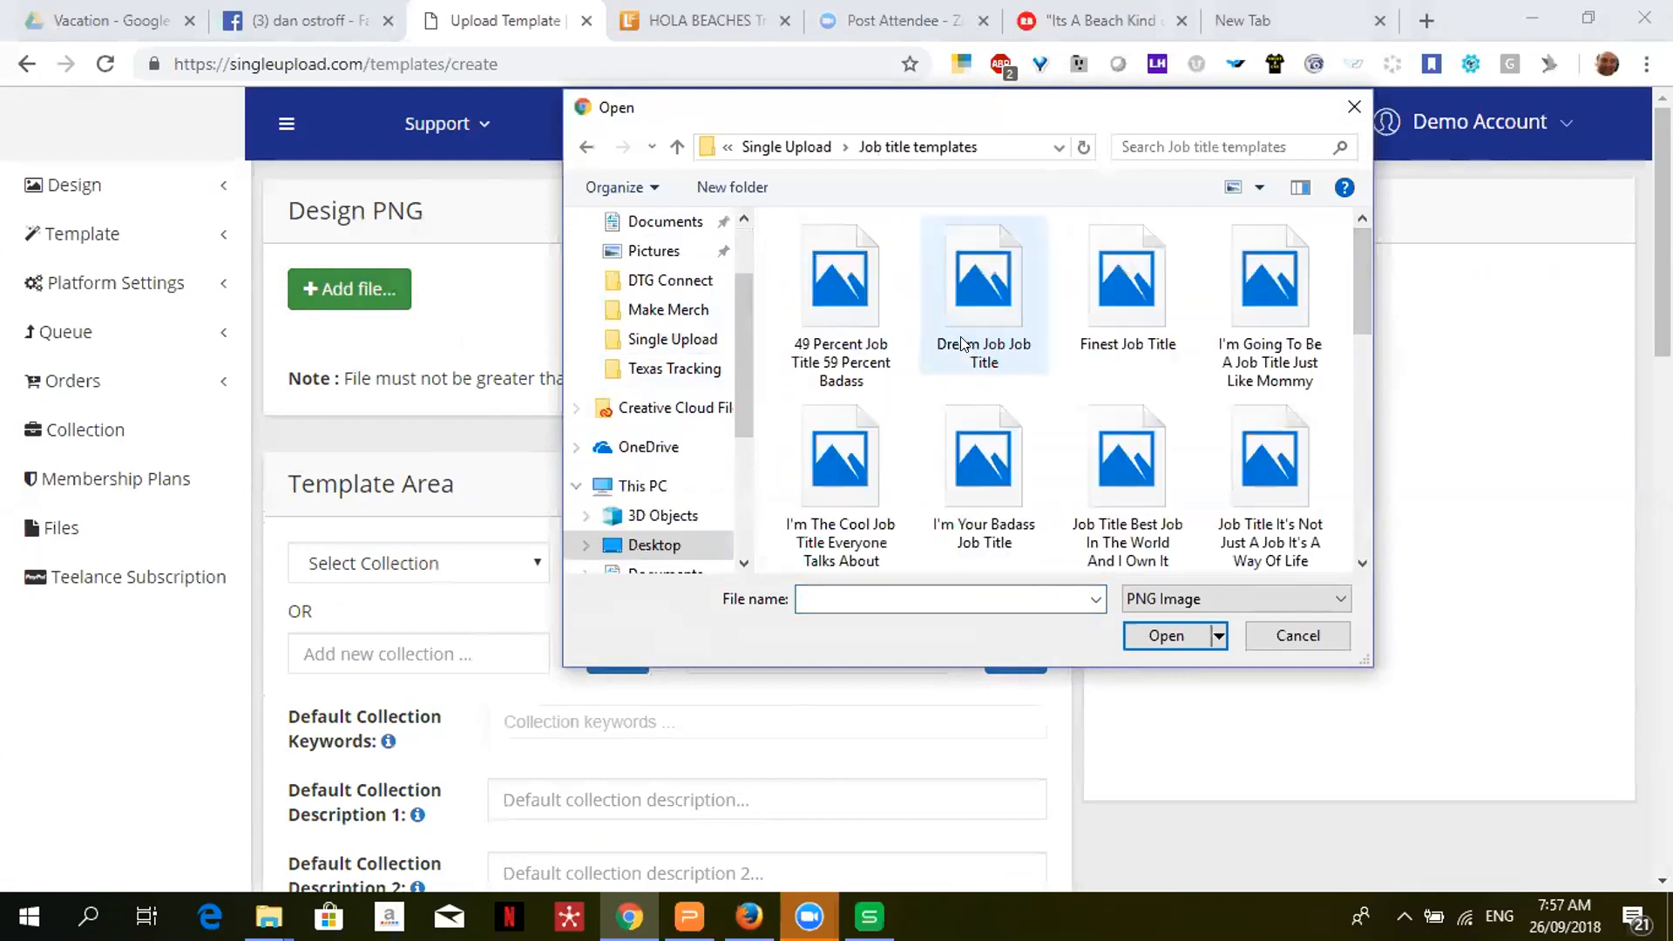
double_click(1122, 296)
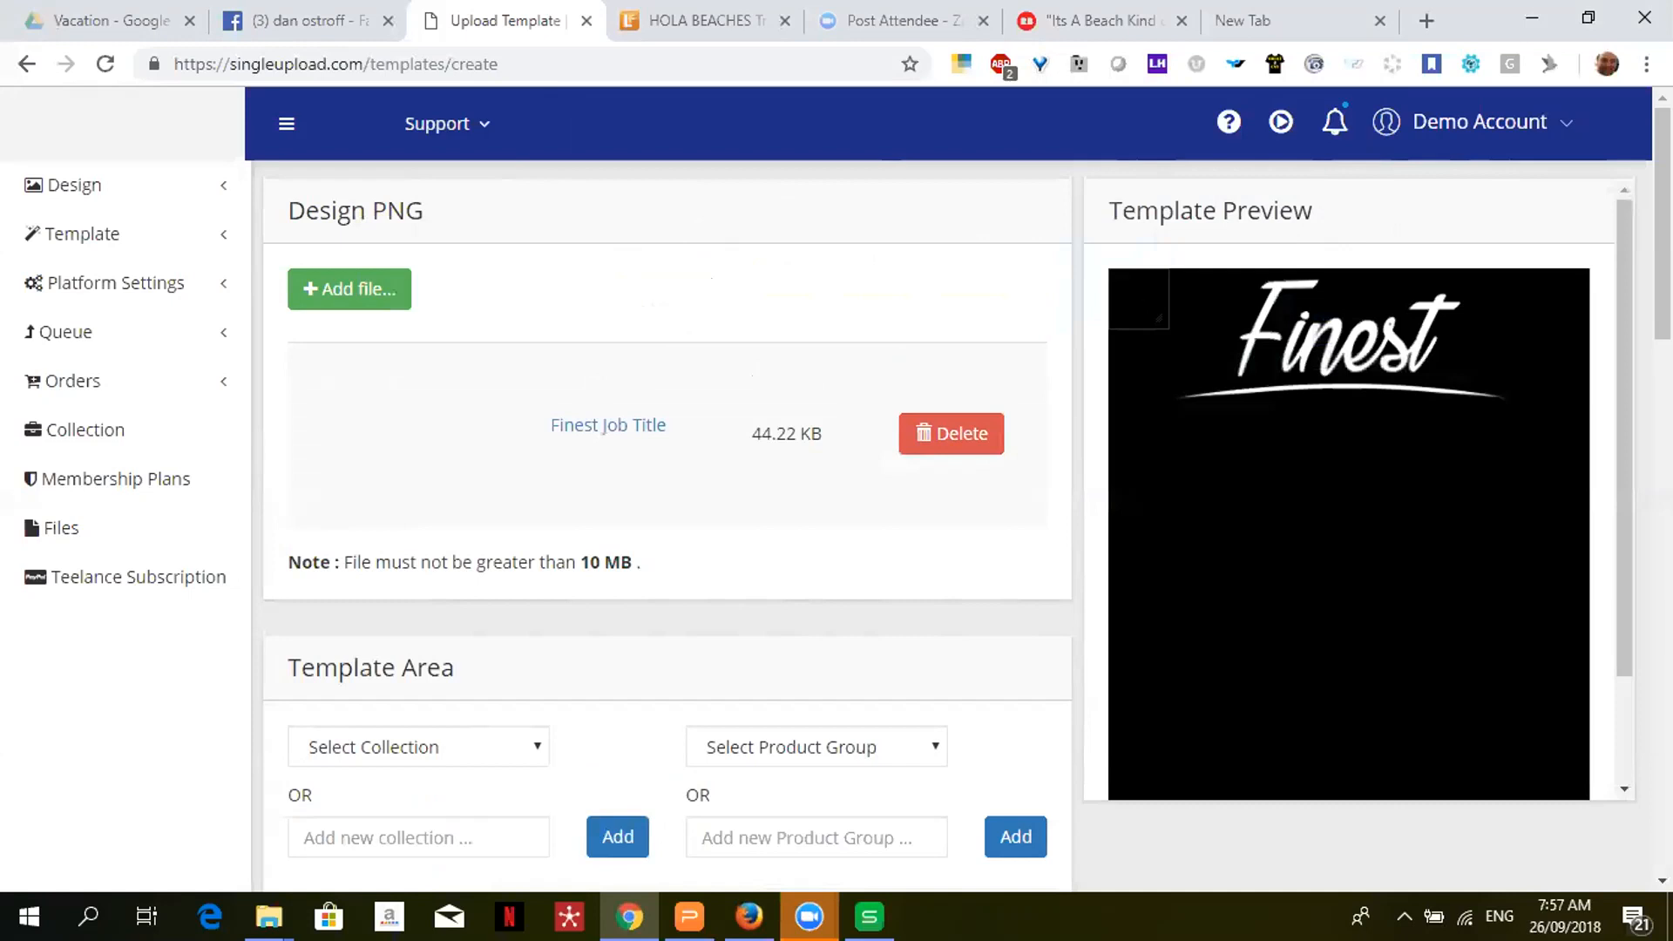
- Move the text area just below the Finest logo and stretch it taller
drag(1141, 303, 1510, 458)
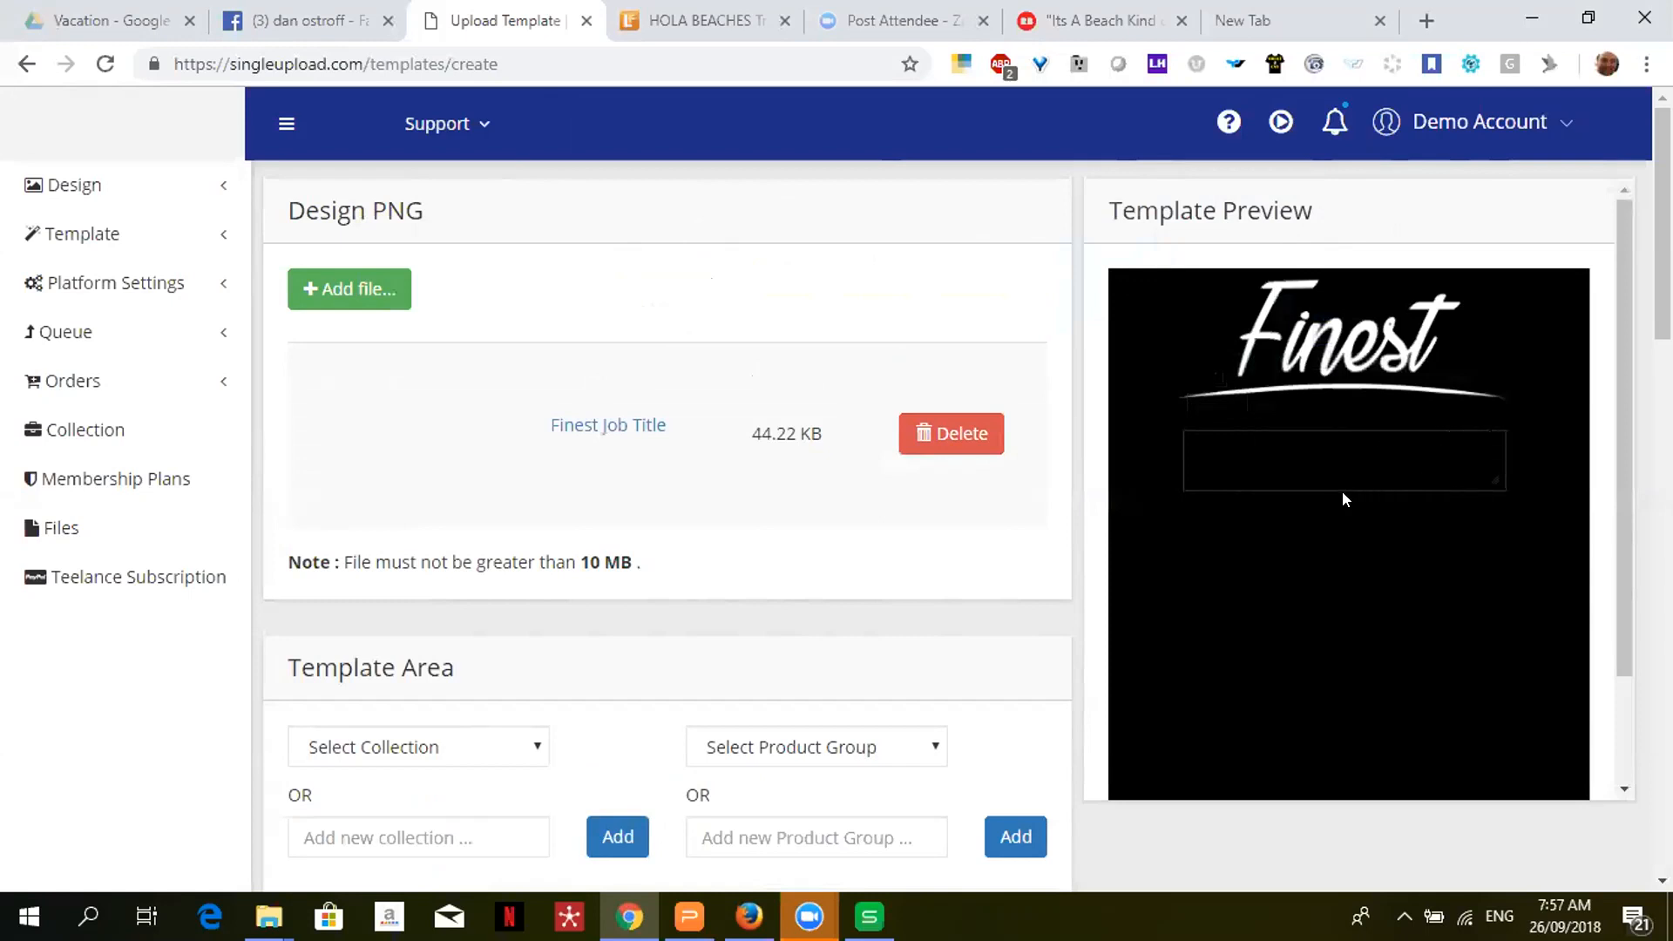
drag(1337, 481, 1337, 523)
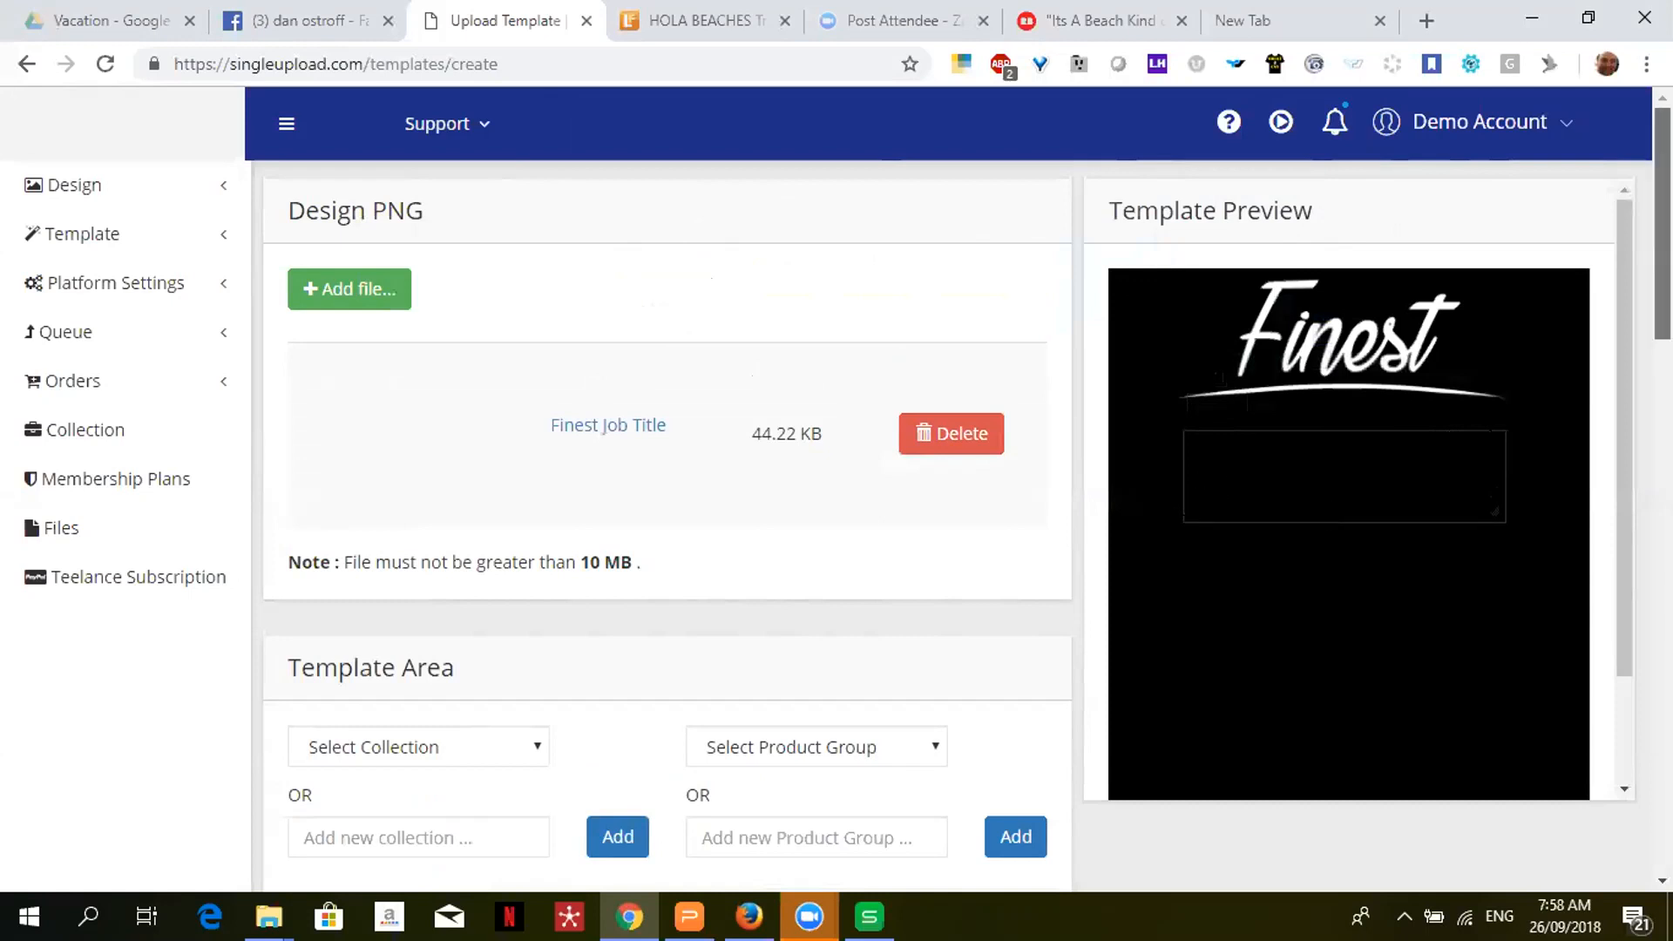
scroll(809, 312, down, 5)
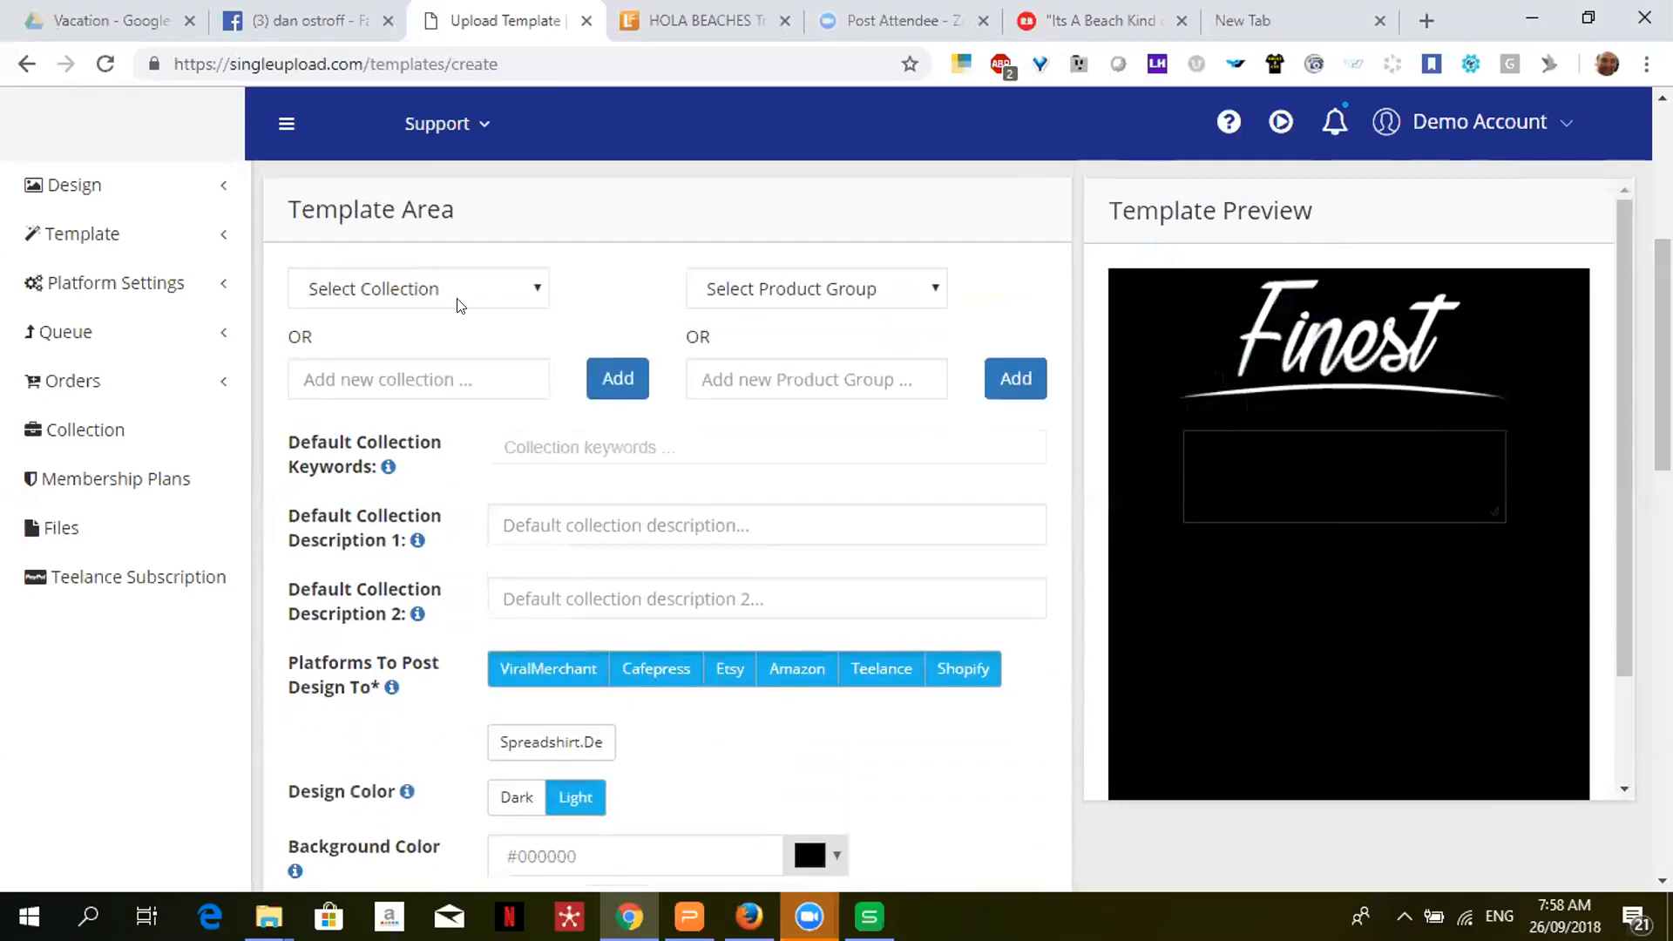
- File the template in the Job Titles - Light collection
click(467, 285)
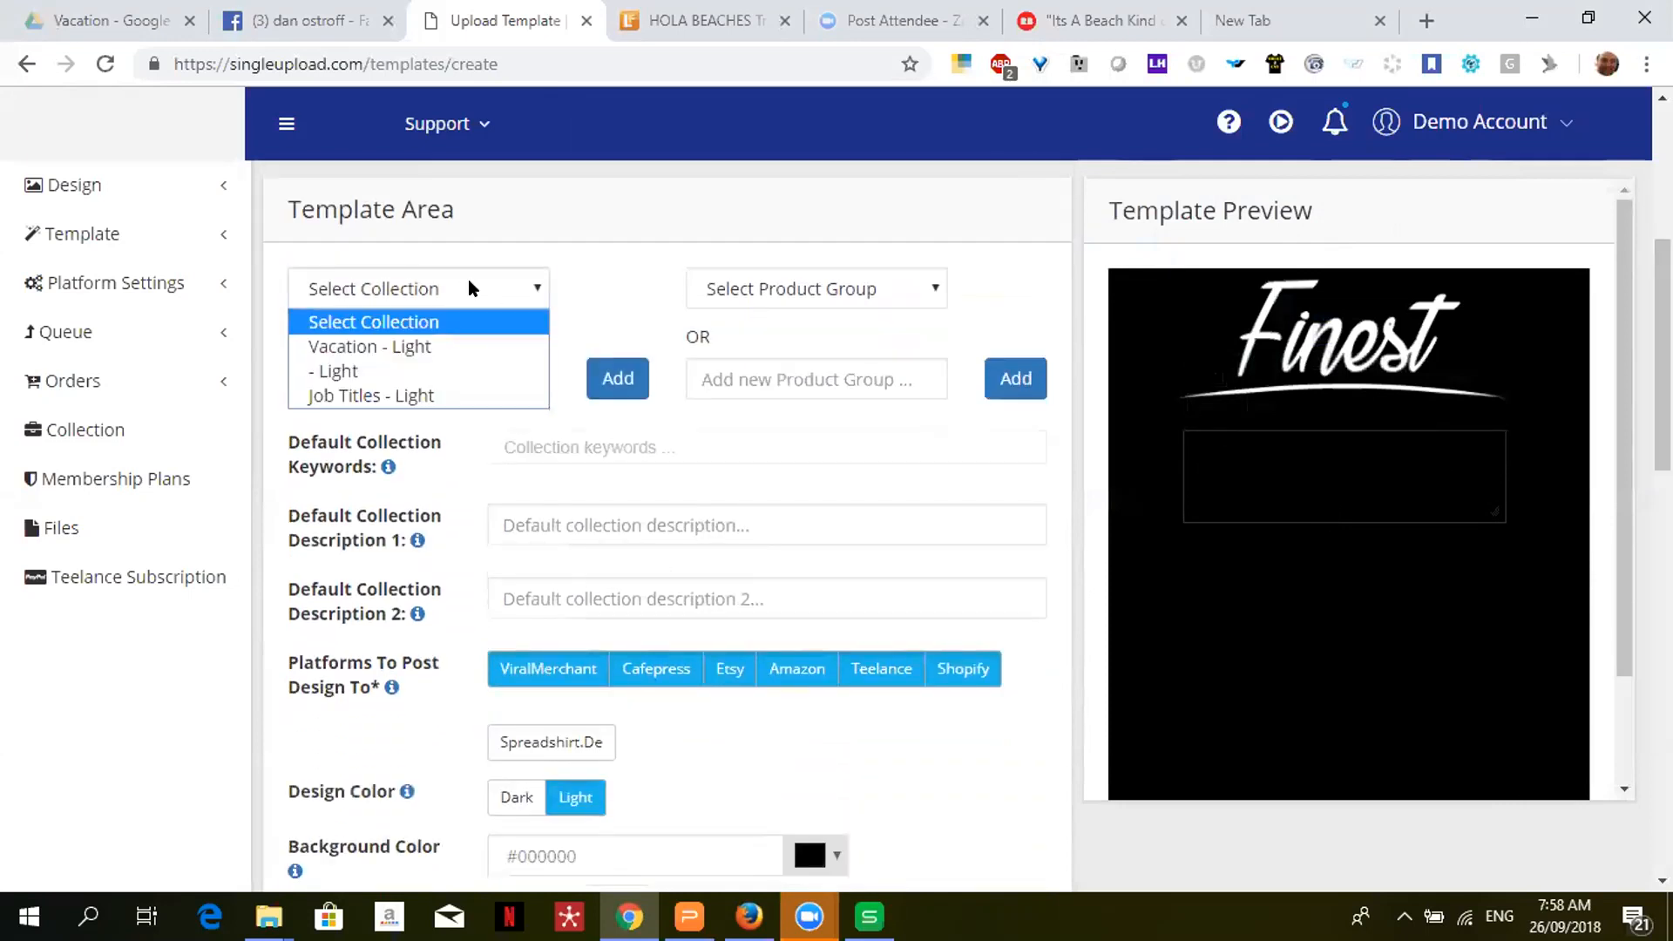
click(420, 394)
scroll(420, 394, down, 10)
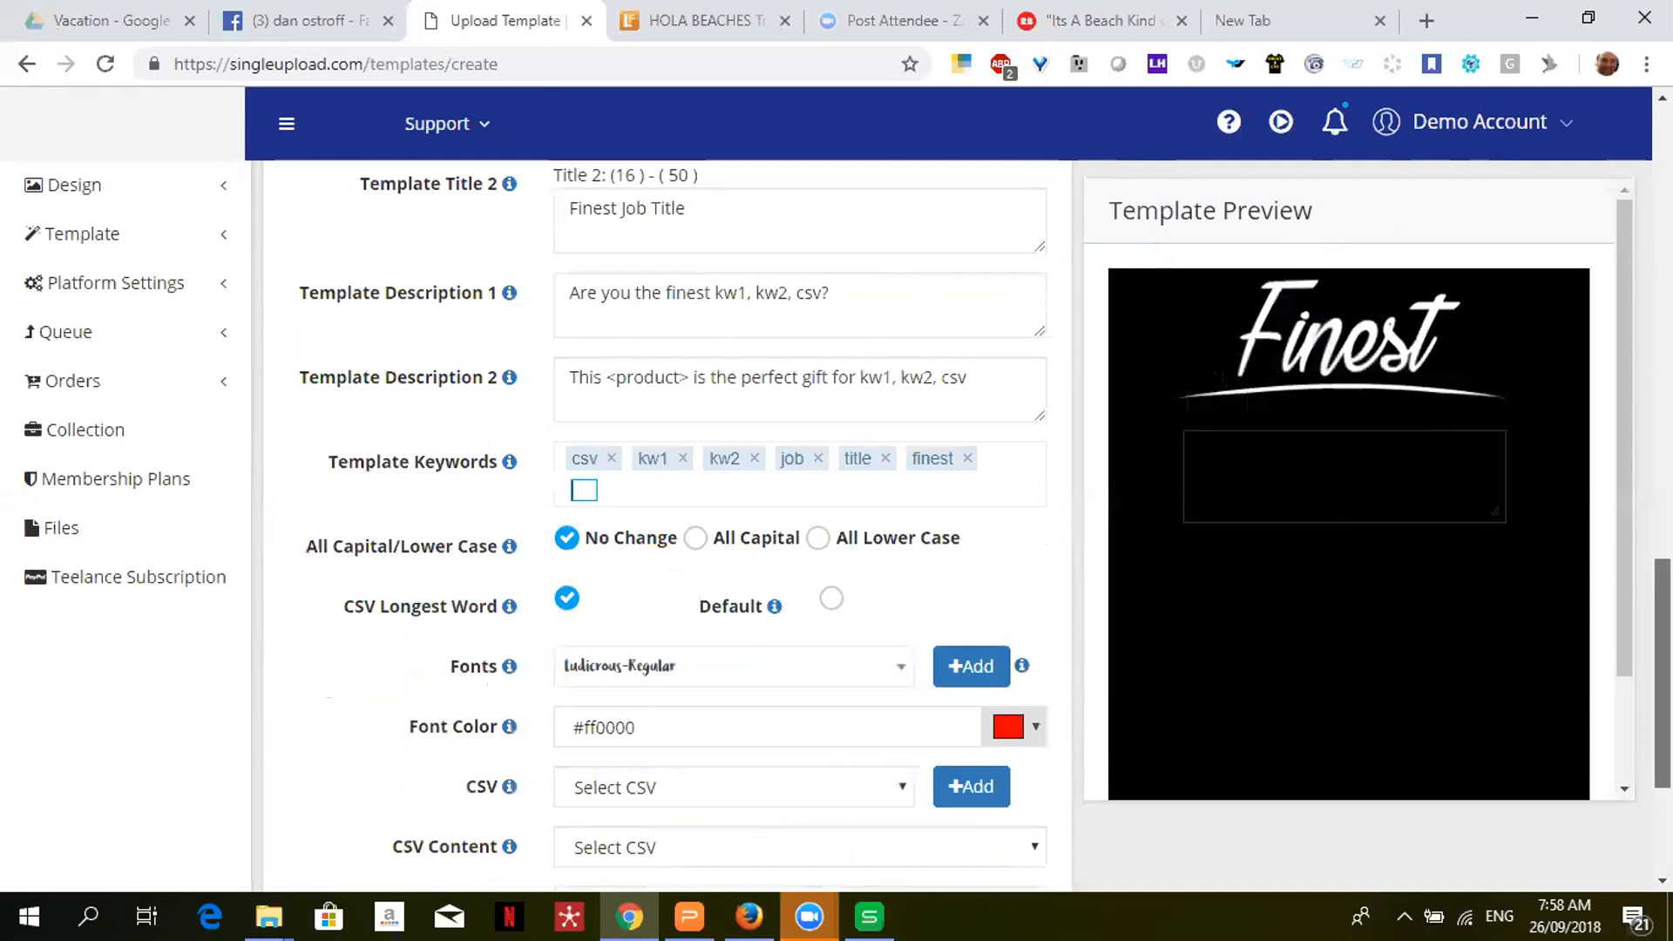
scroll(1662, 662, up, 3)
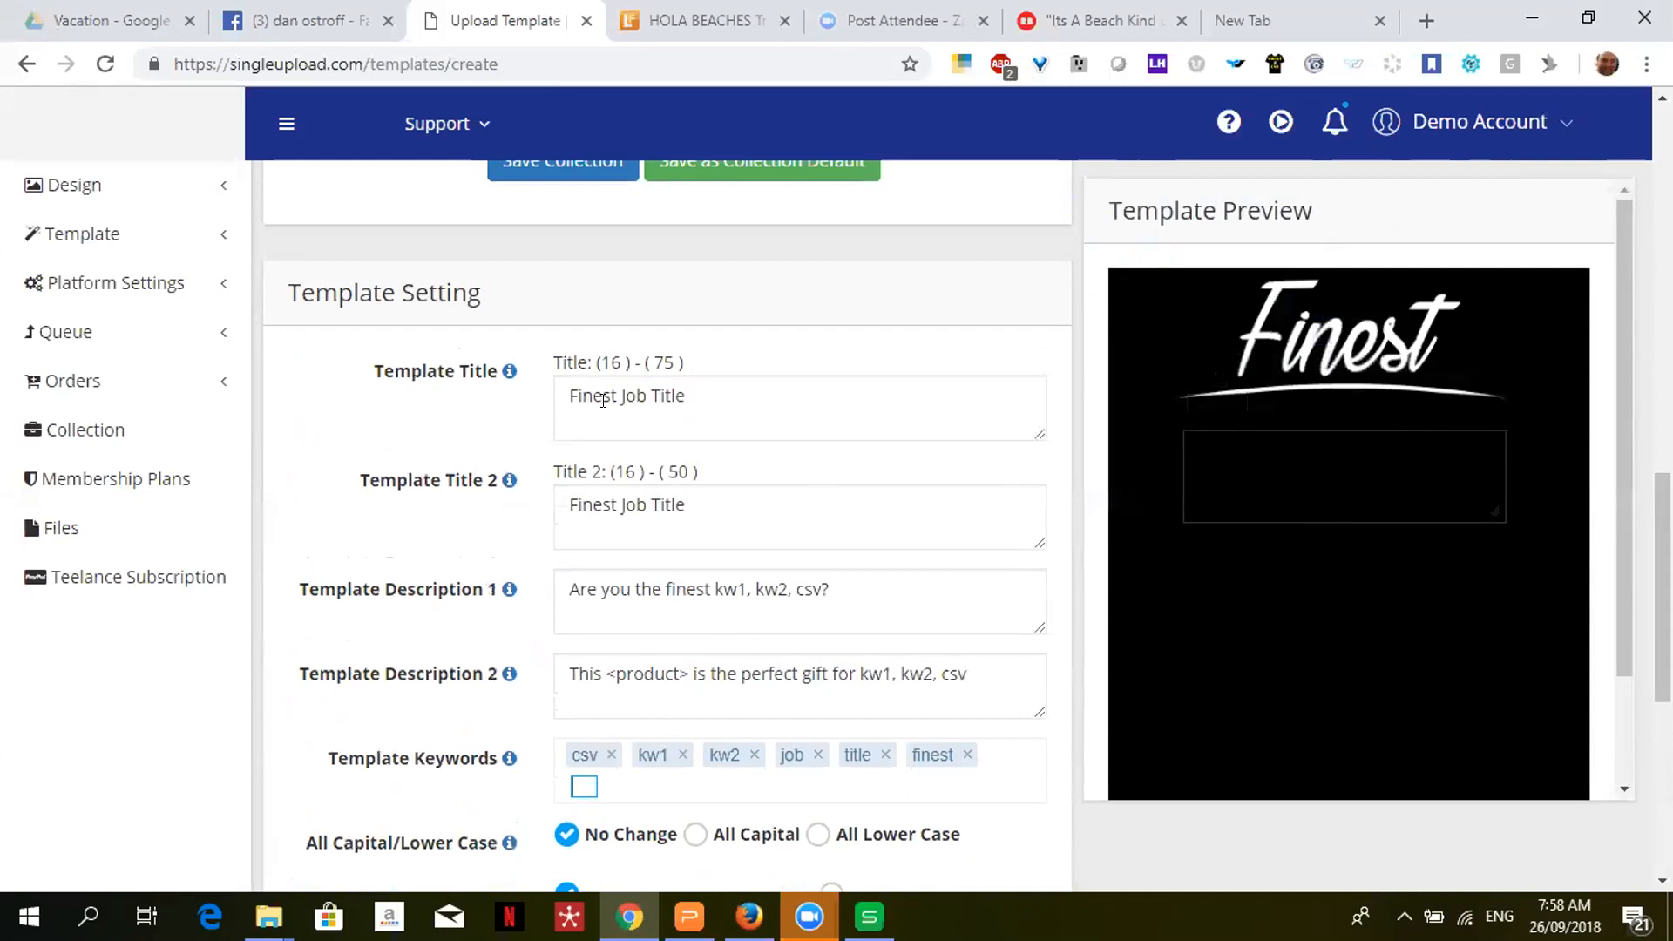
- Add CSV after Finest in both Template Title fields
click(617, 400)
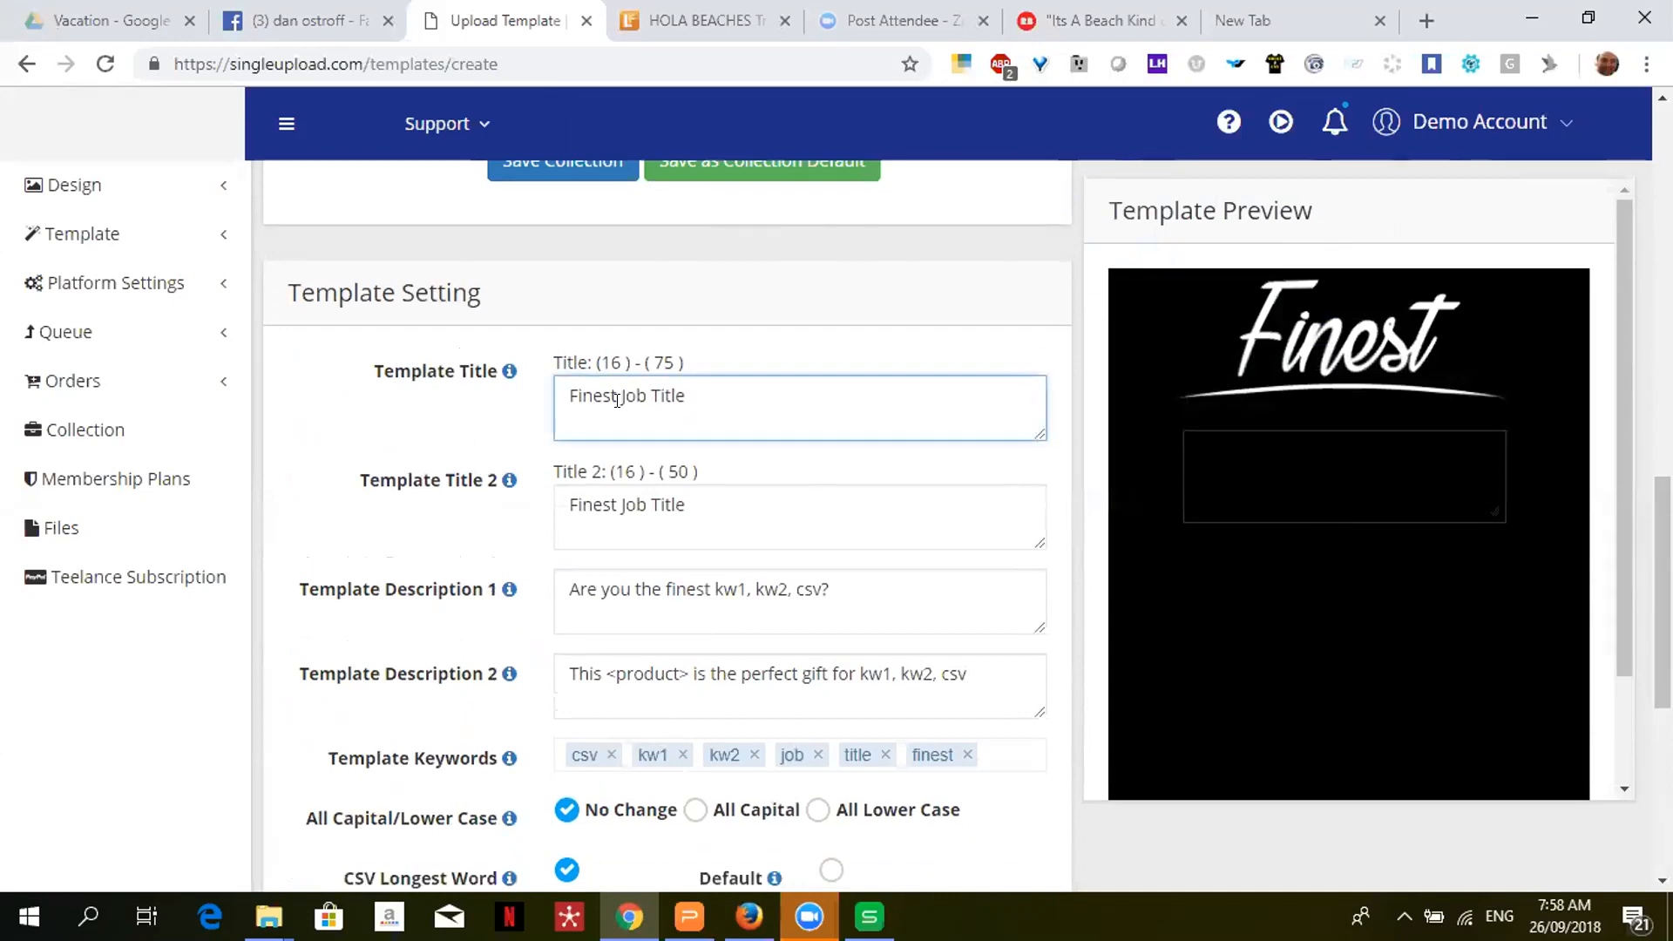
text(CSV)
click(608, 503)
text(CSV)
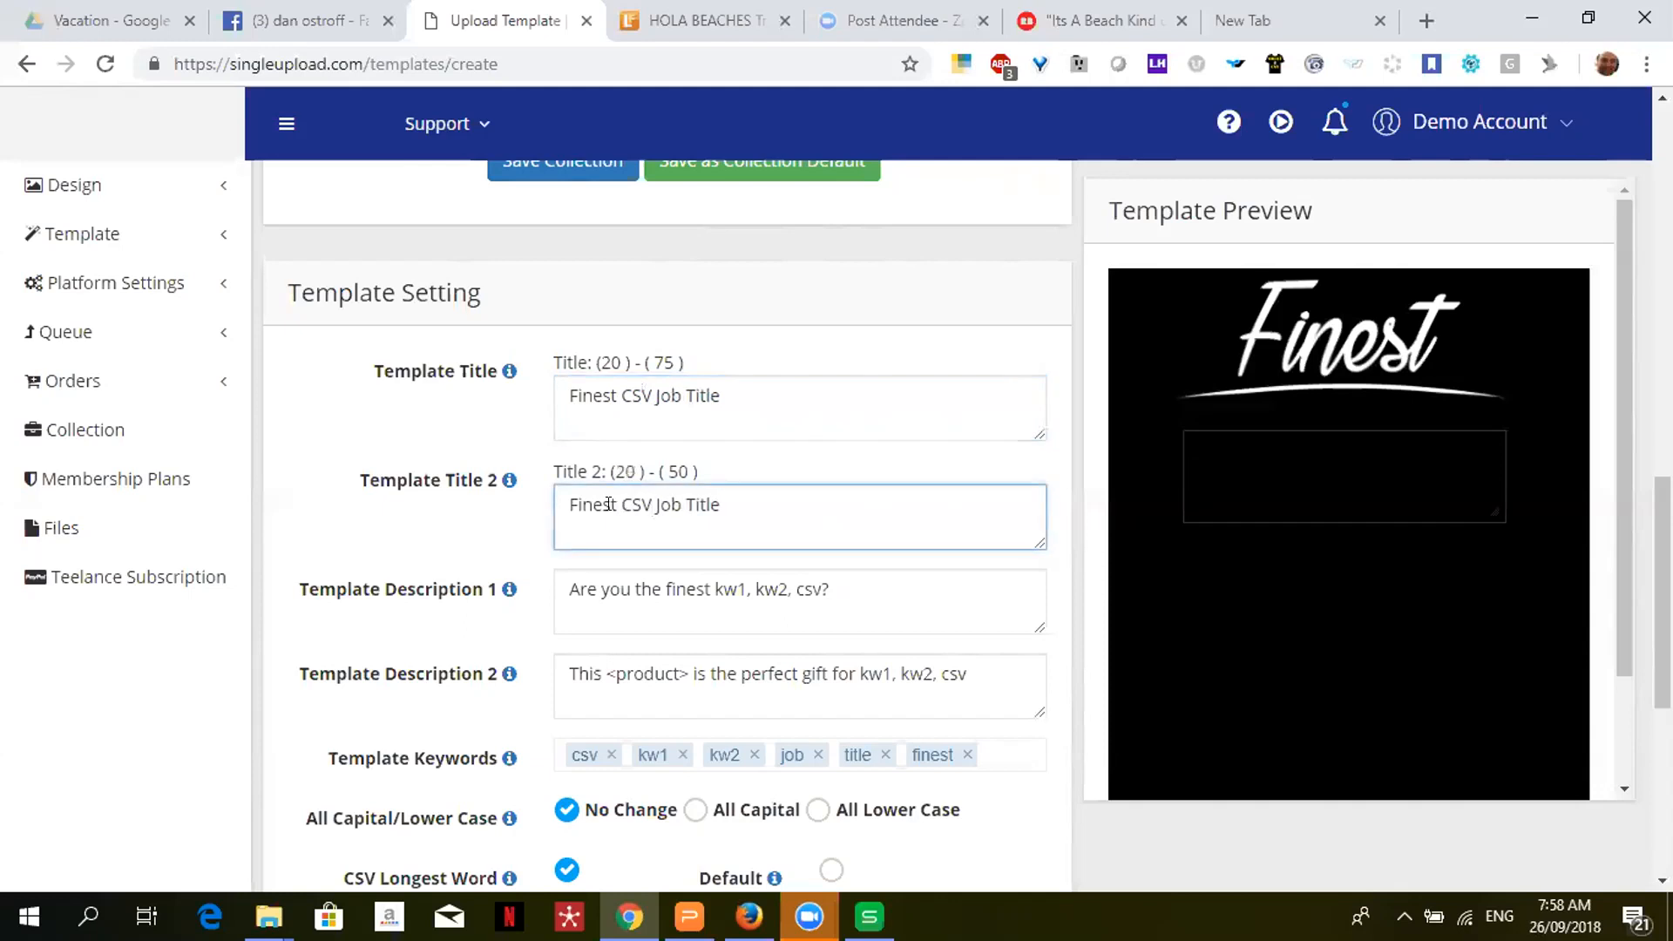
- Insert KW1 KW2 so both titles read 'Finest KW1 KW2 CSV Job Title', then switch to Spreadsheets
click(619, 387)
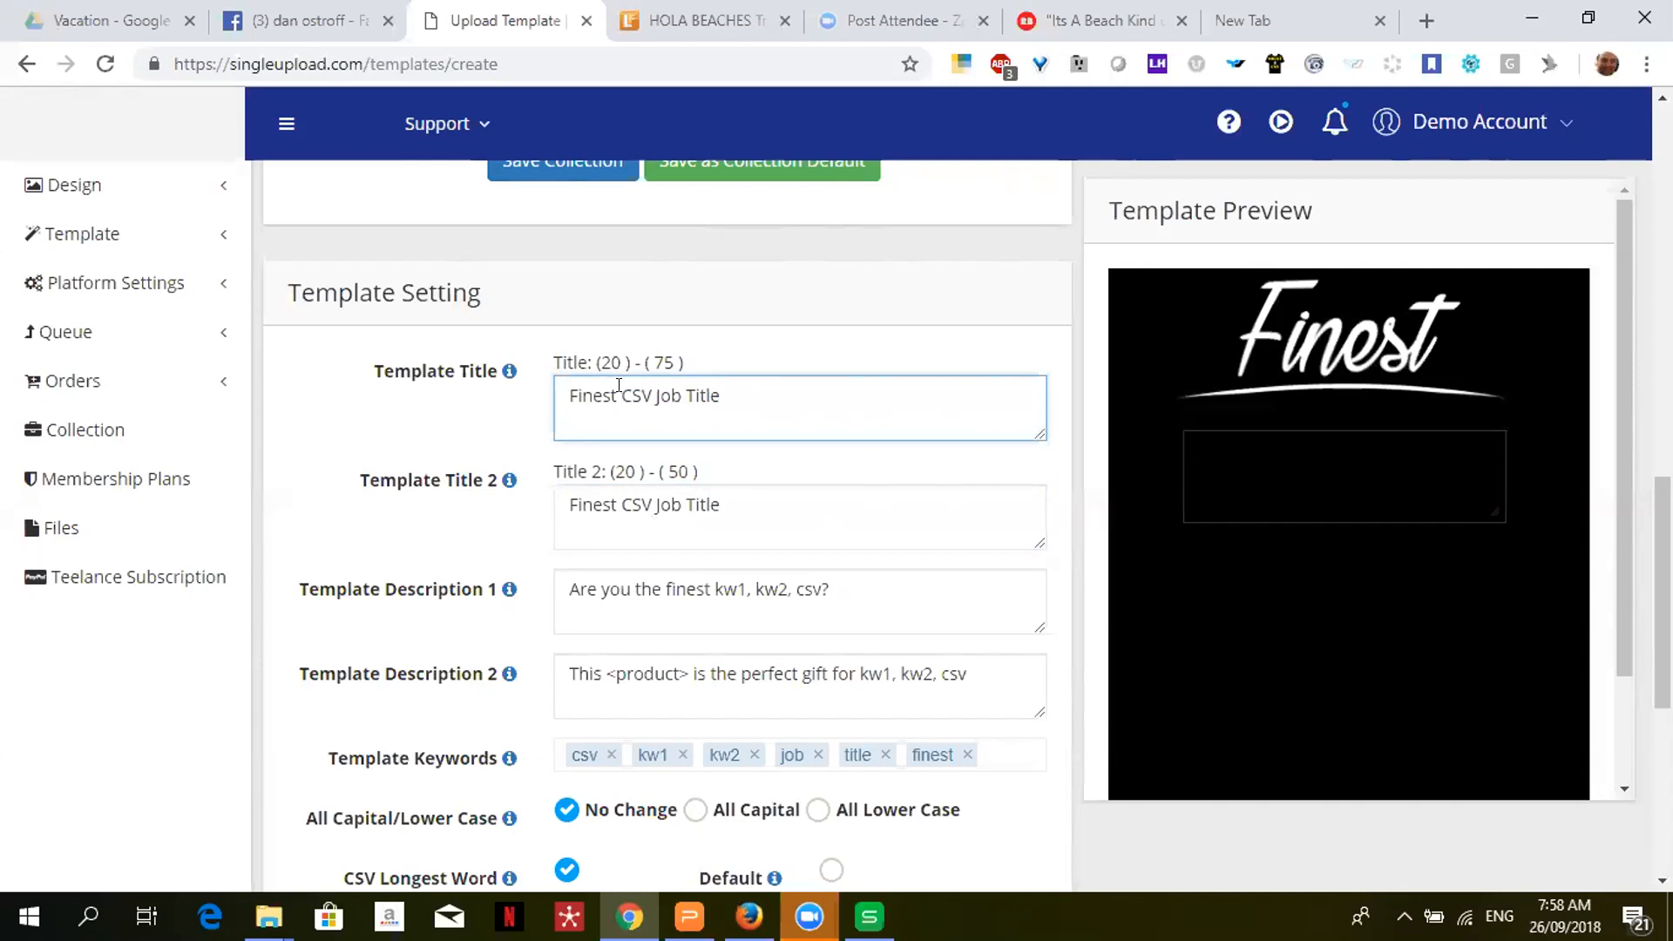
text(KW1 KW@)
key(BackSpace)
text(2)
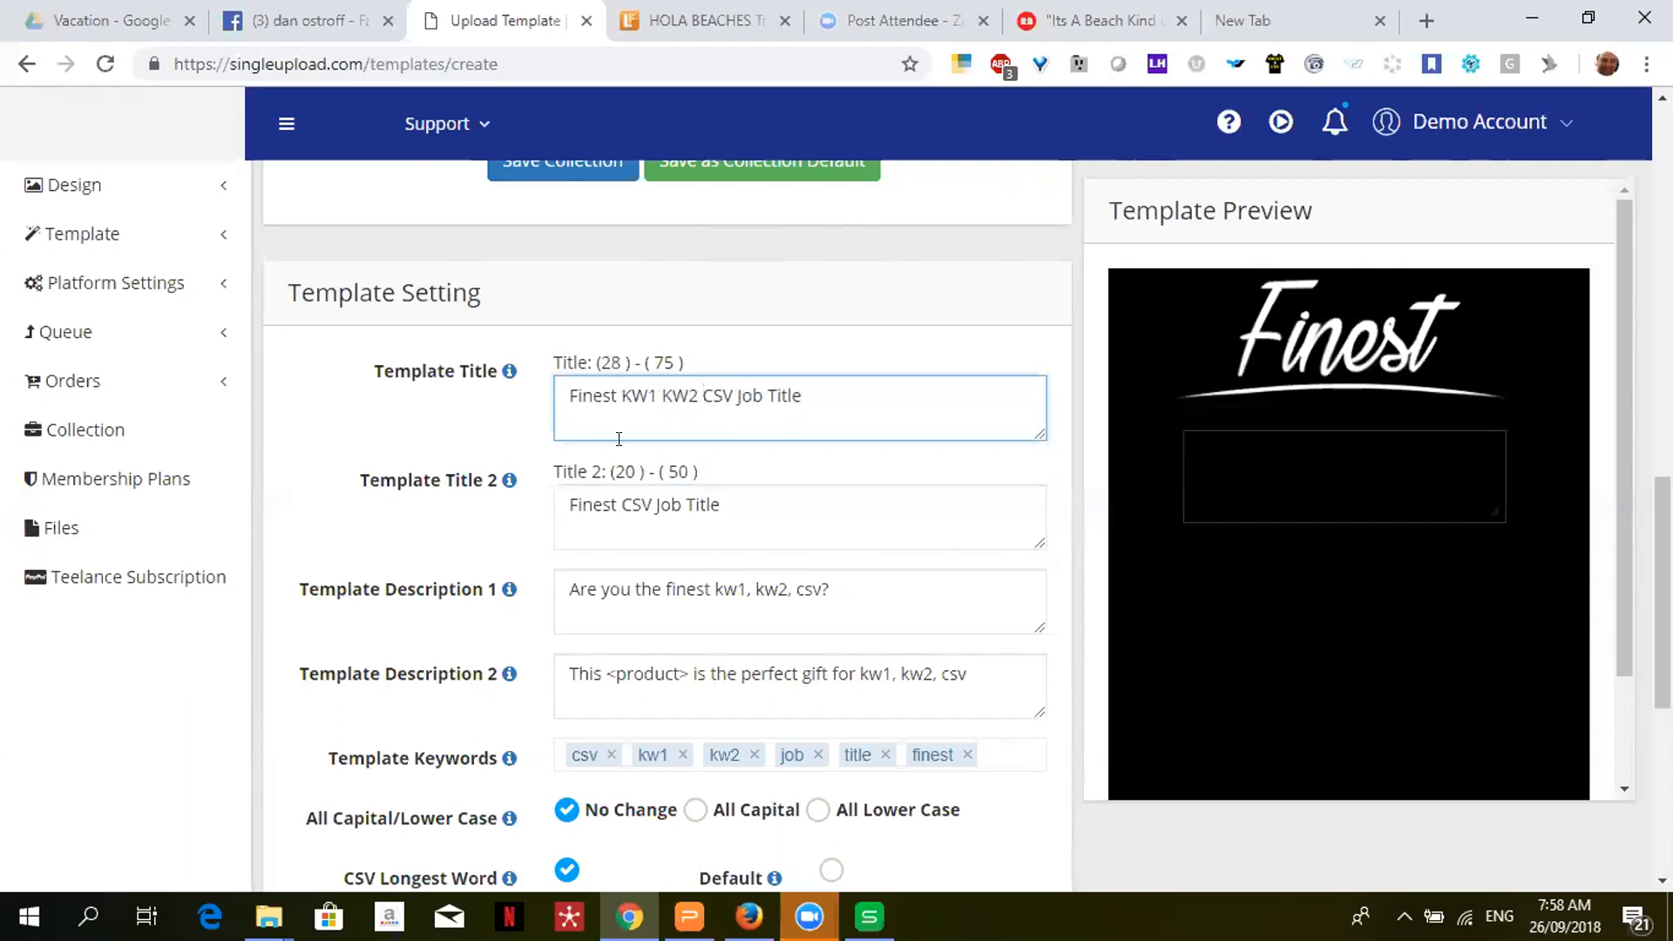
click(619, 504)
text(K)
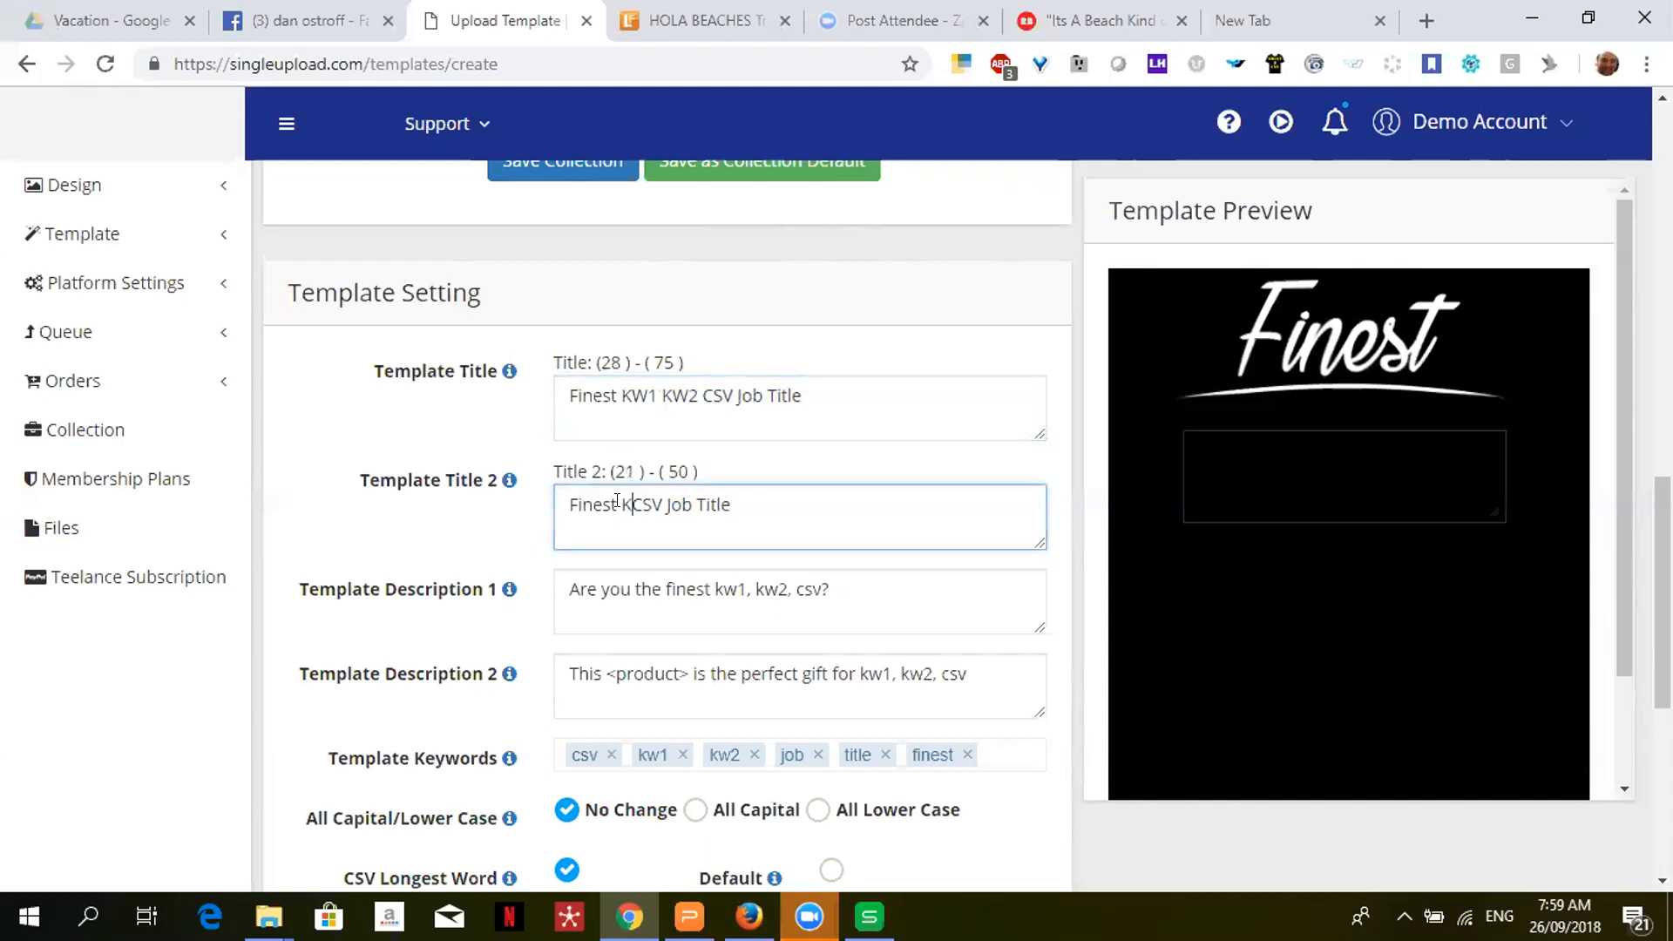
text(W2)
key(BackSpace)
text(1 )
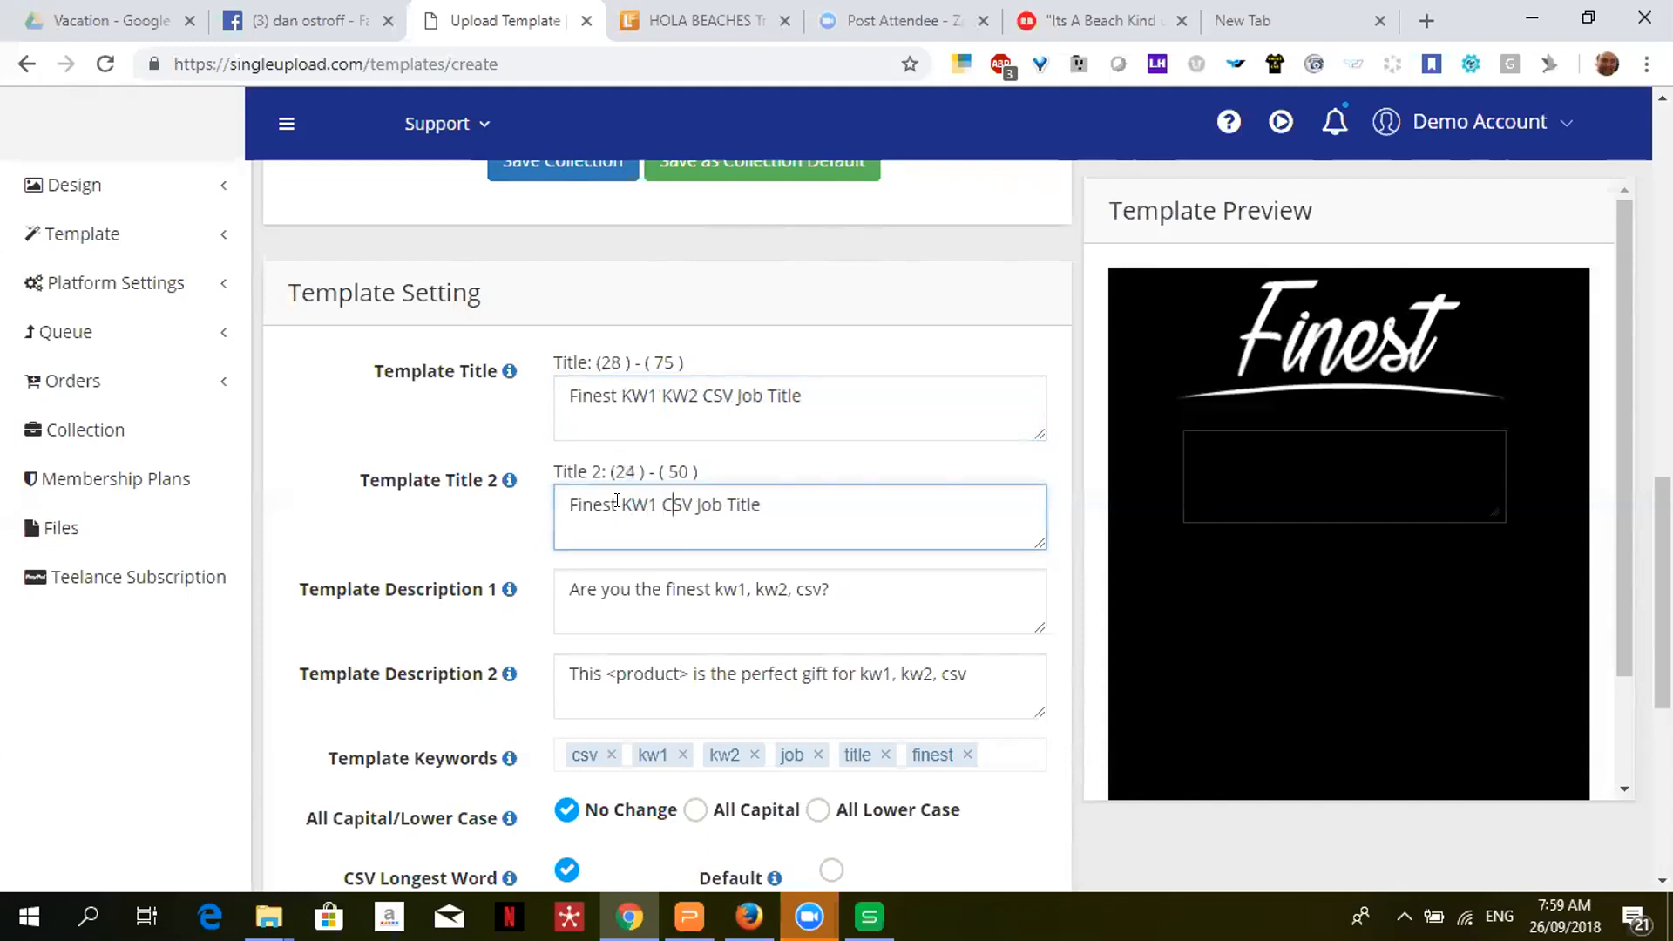
text(KW2)
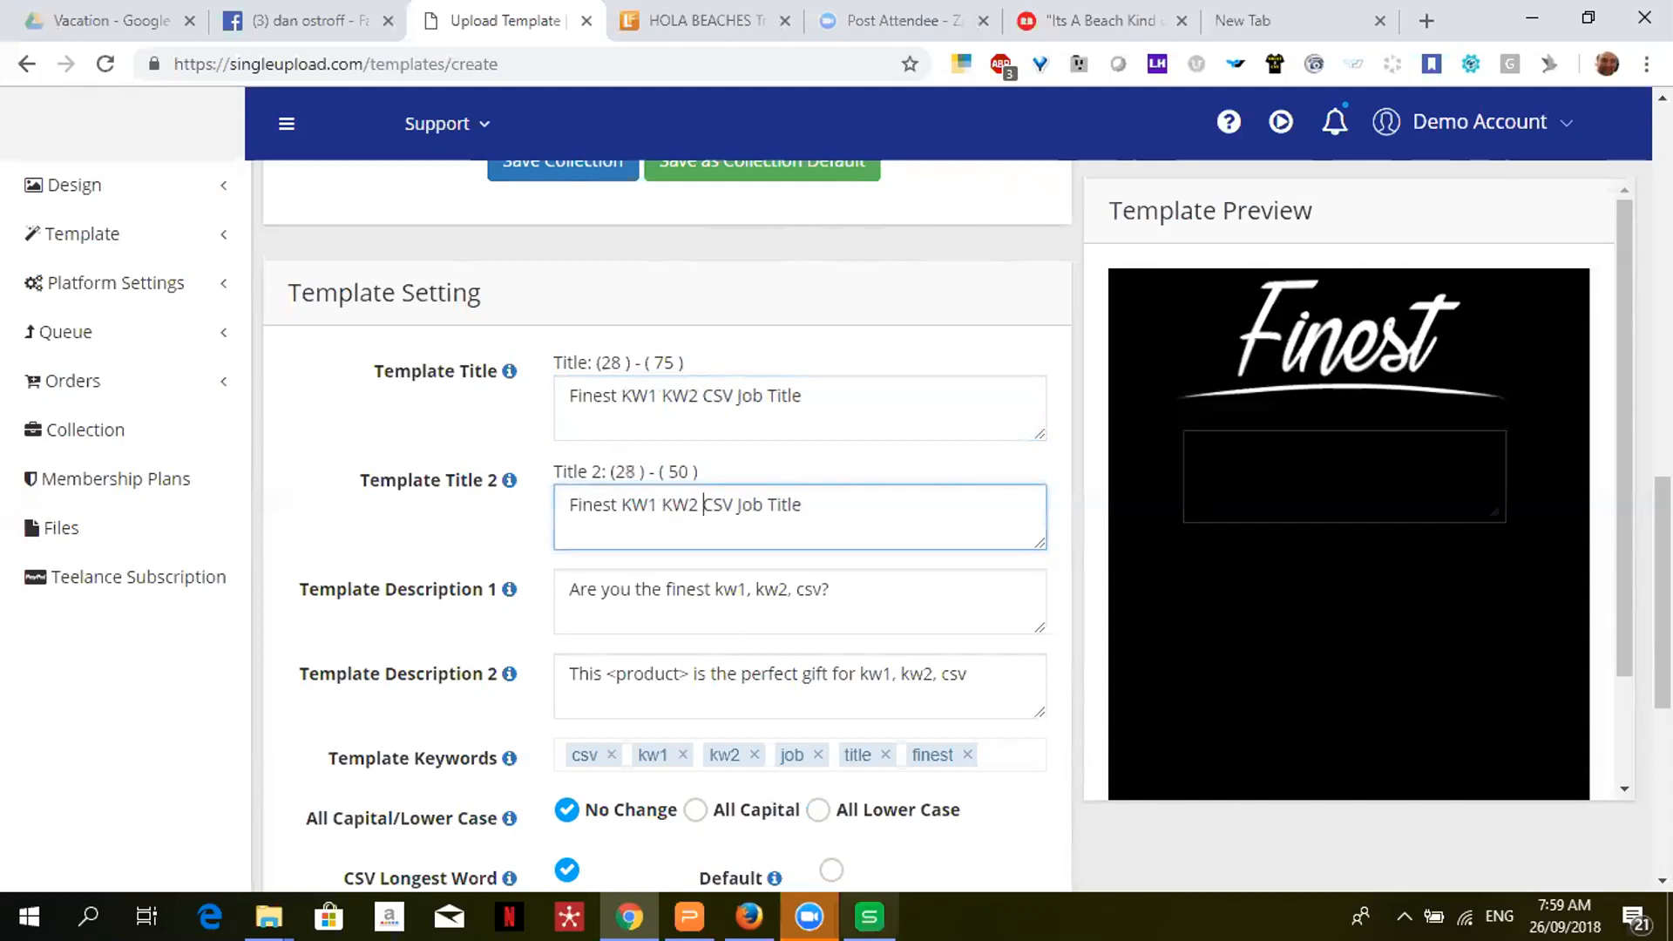
key(alt+Tab)
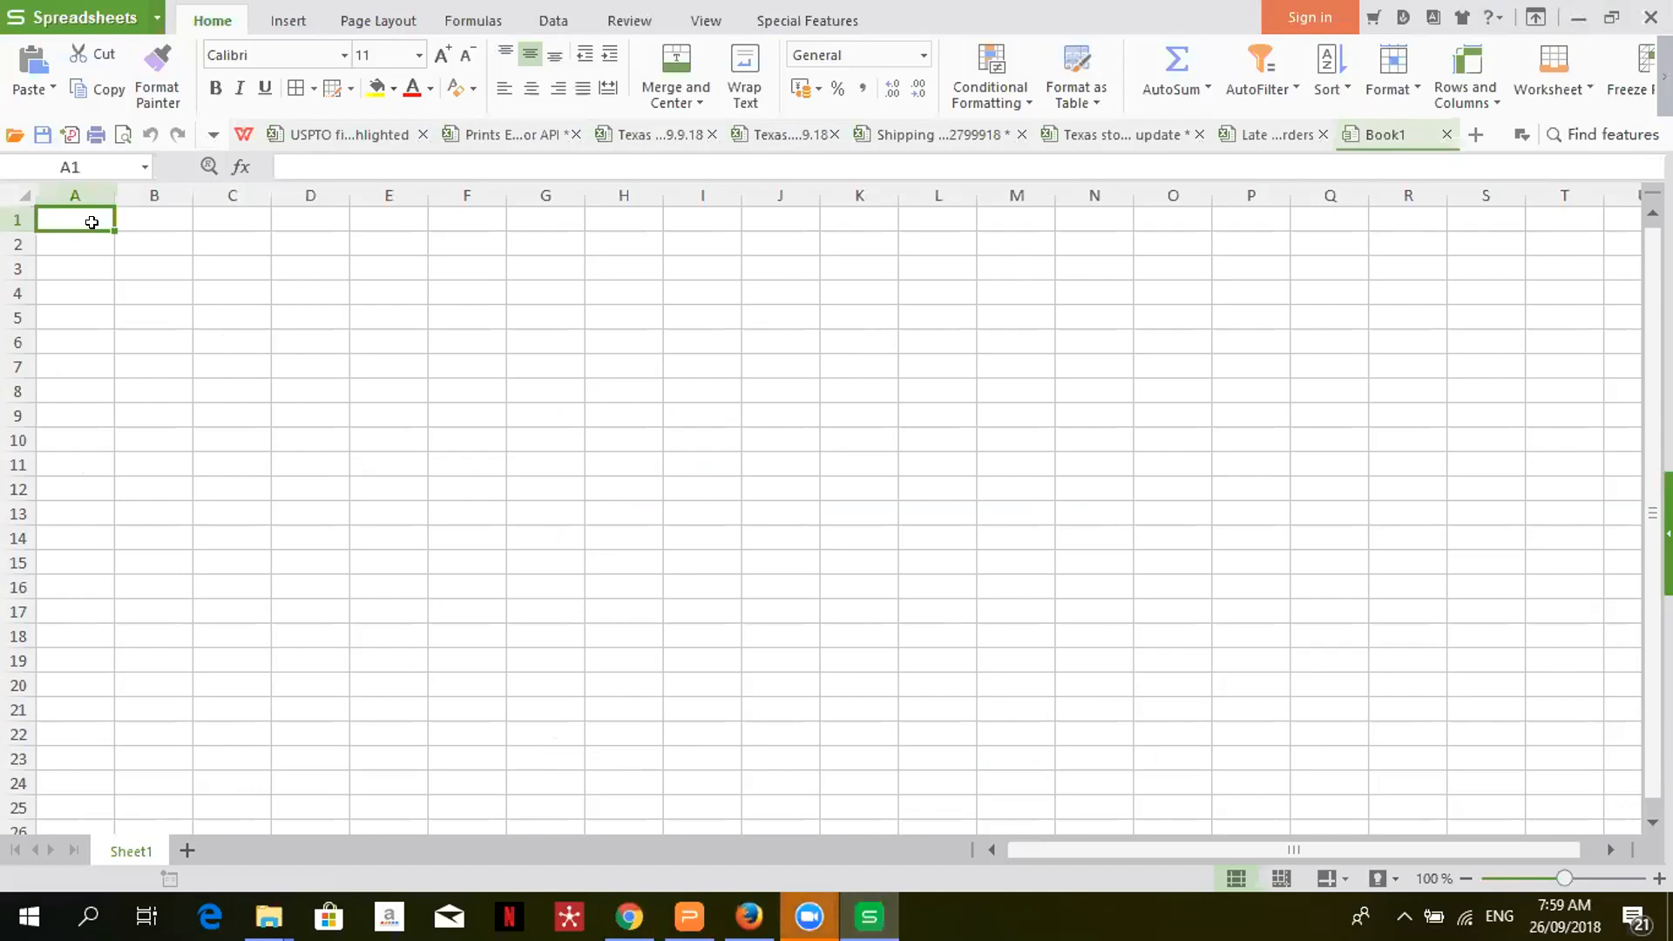
- Enter Nanny, Psychologist and Engineer down column A (A1:A3)
text(Nnny)
key(BackSpace)
key(BackSpace)
key(BackSpace)
text(anny)
key(Return)
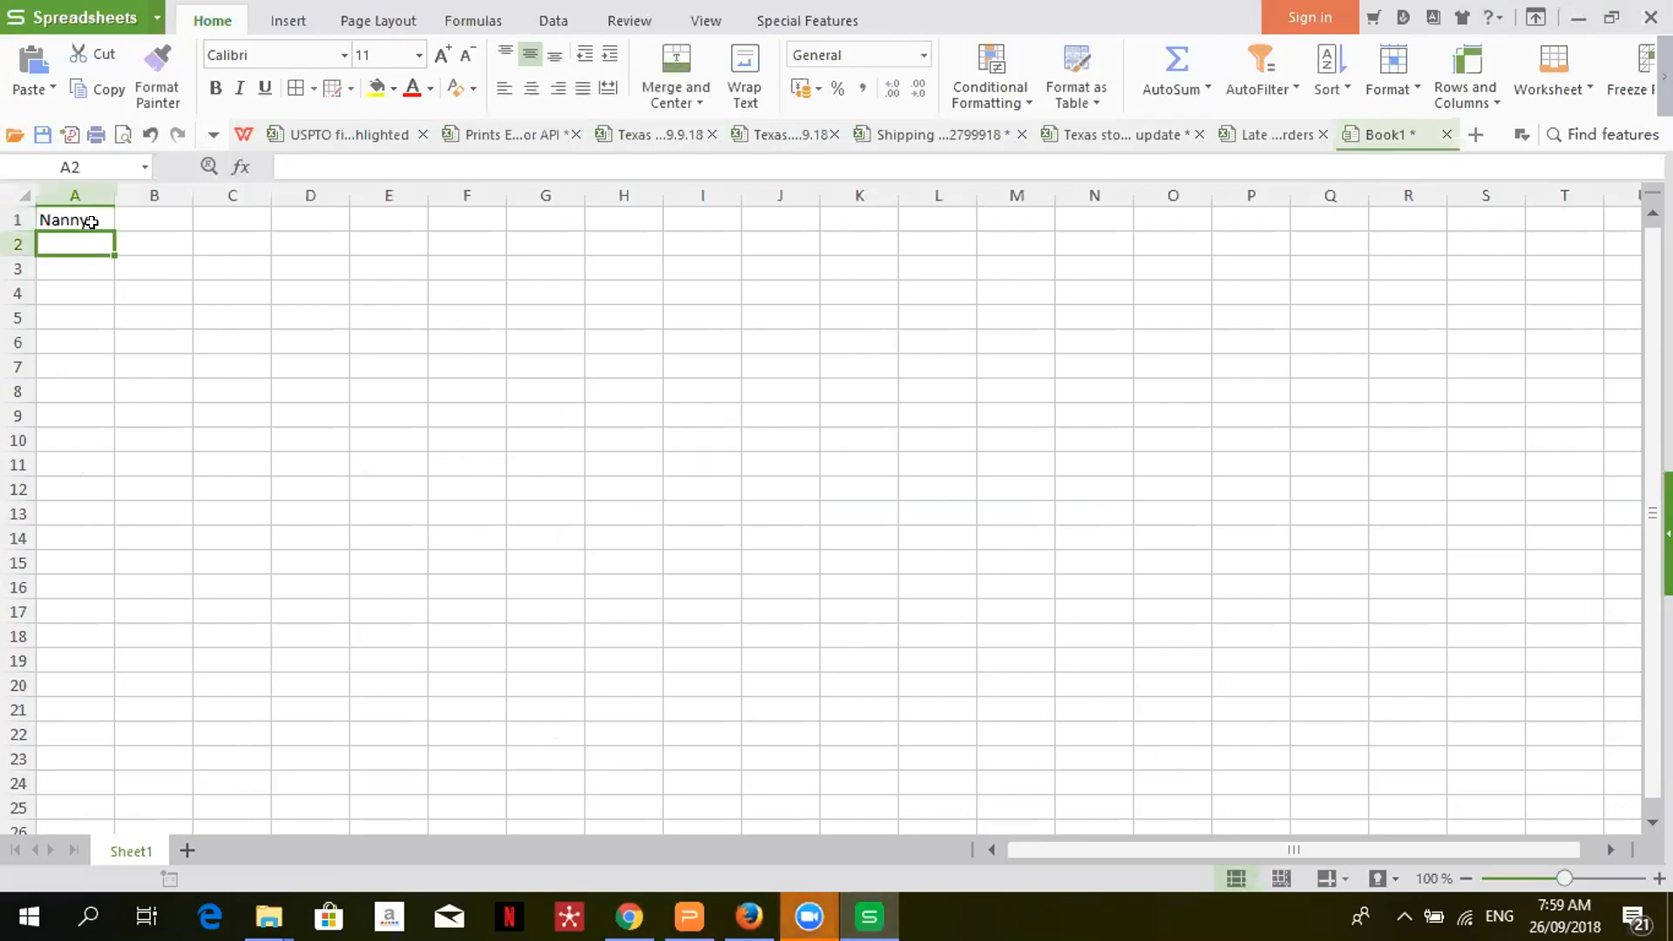
text(Psyu)
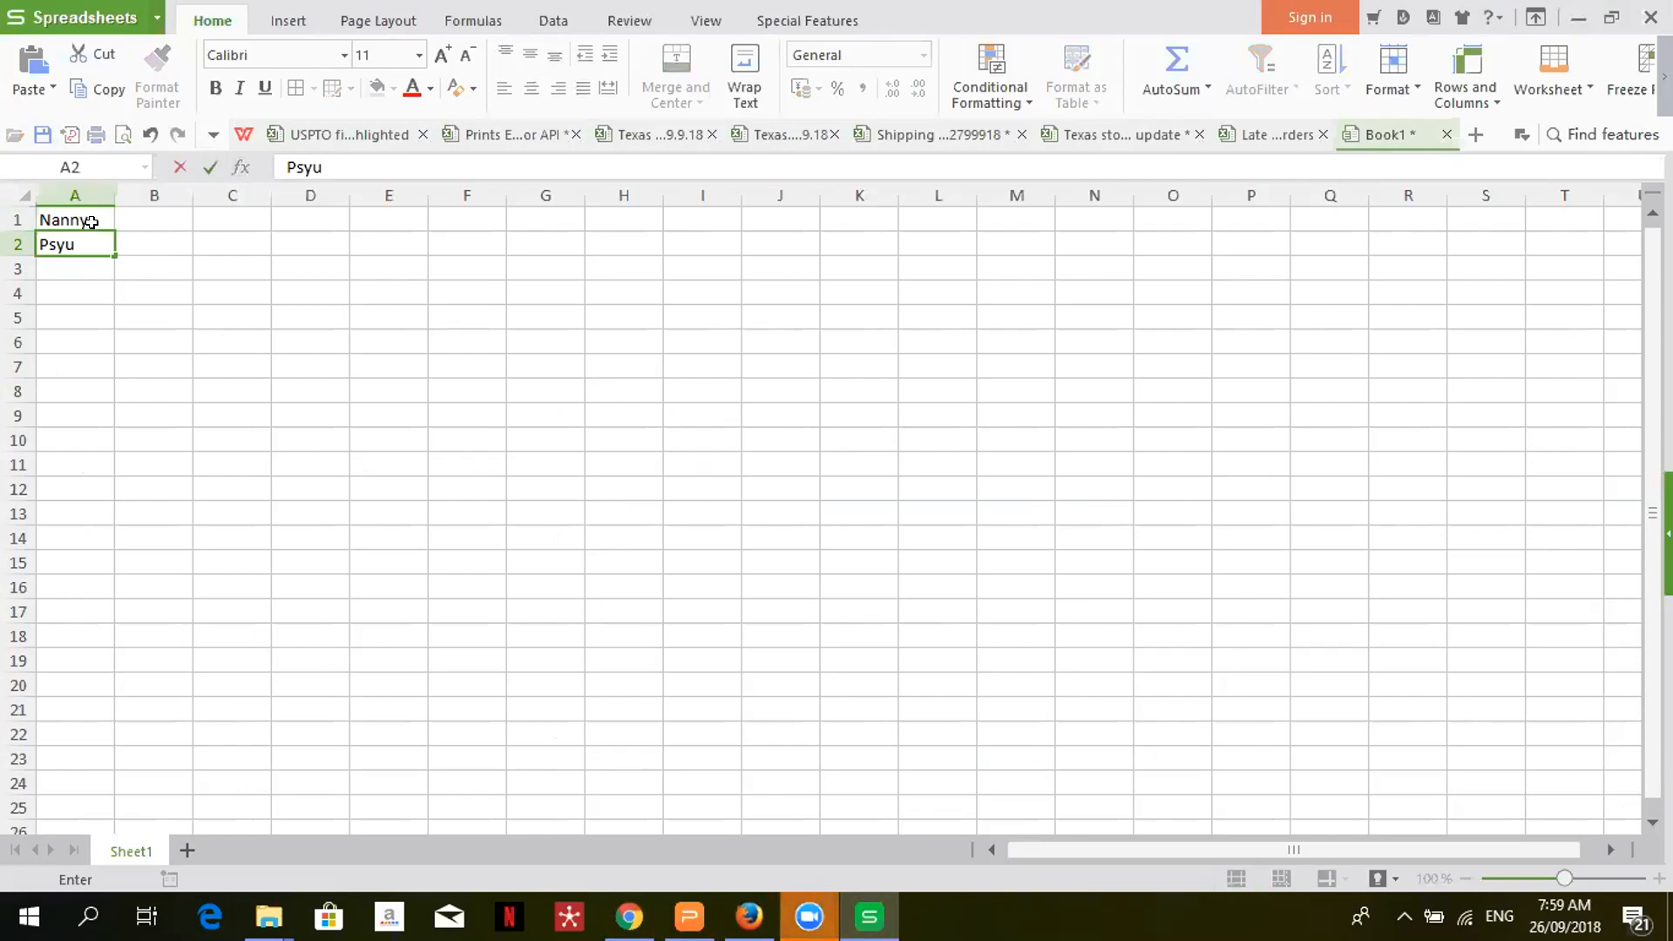
key(BackSpace)
text(chologist)
key(Return)
text(Engineer)
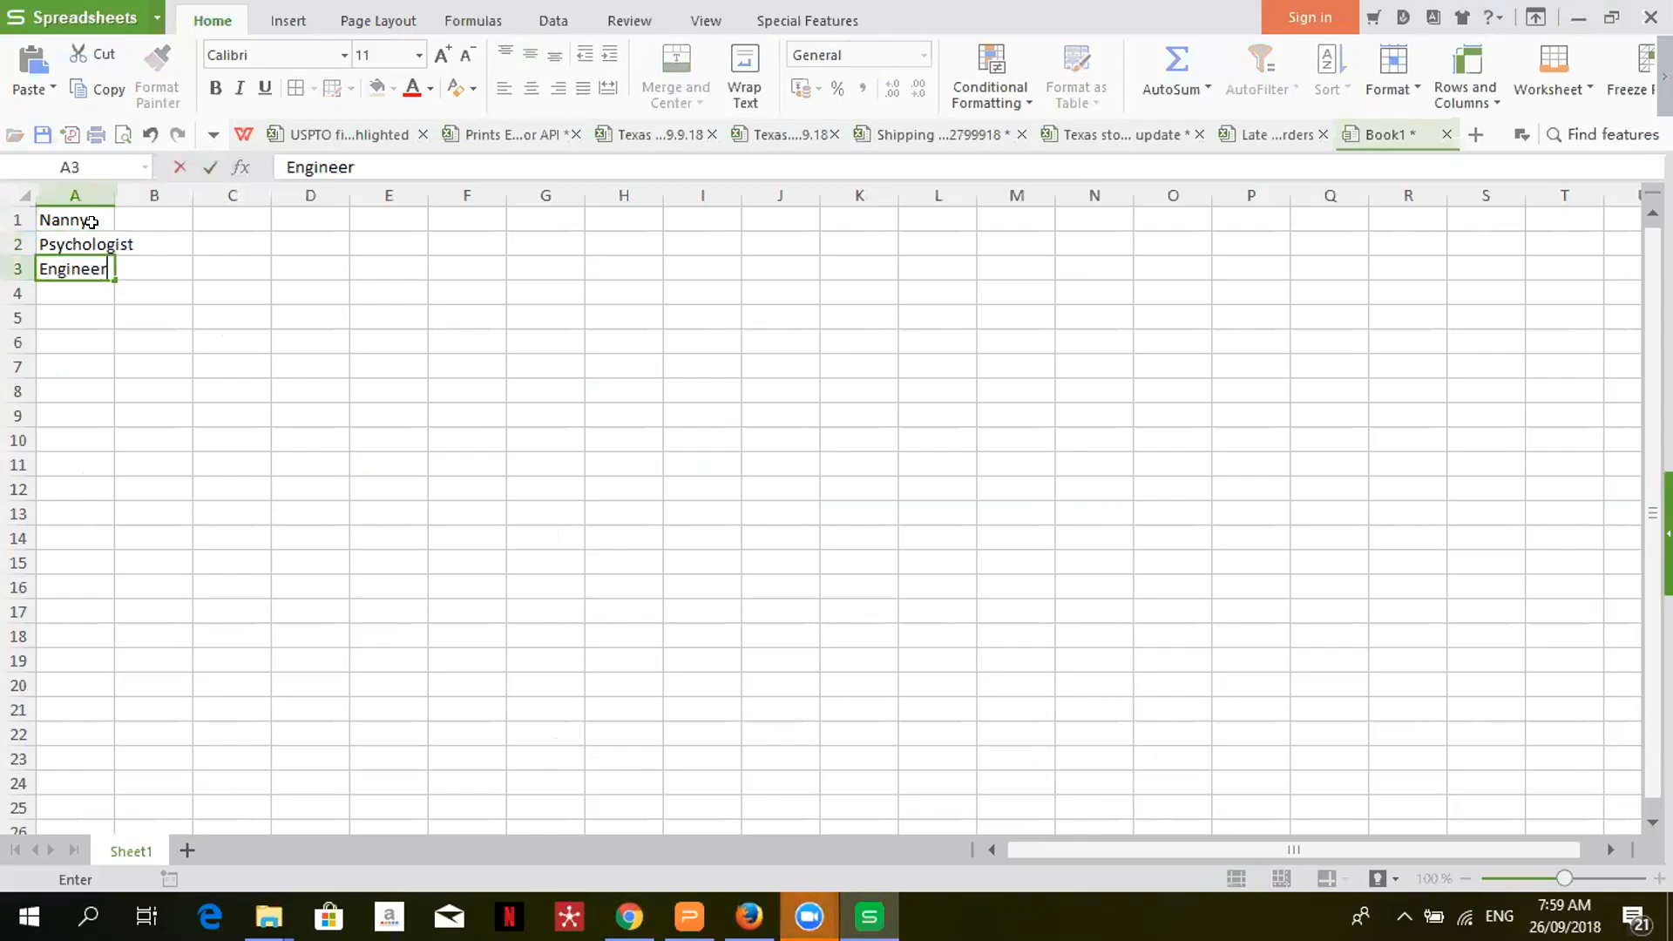
key(Tab)
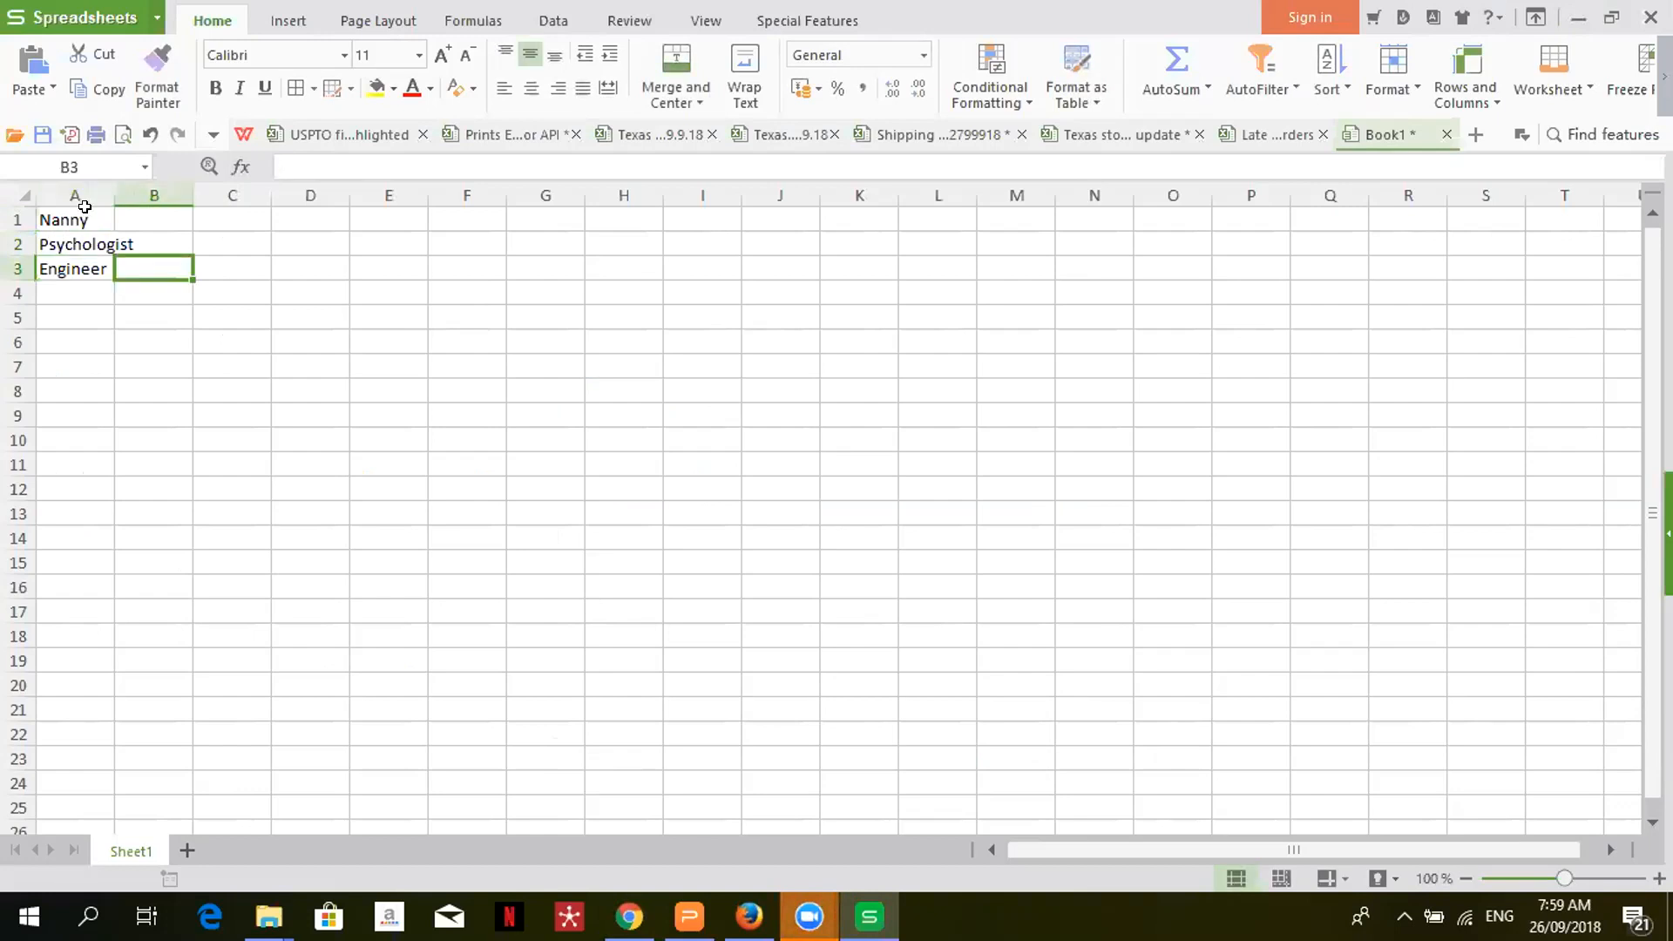
- Add Babysitter and Au Pair in B1:C1 and Clinical in B2
click(152, 215)
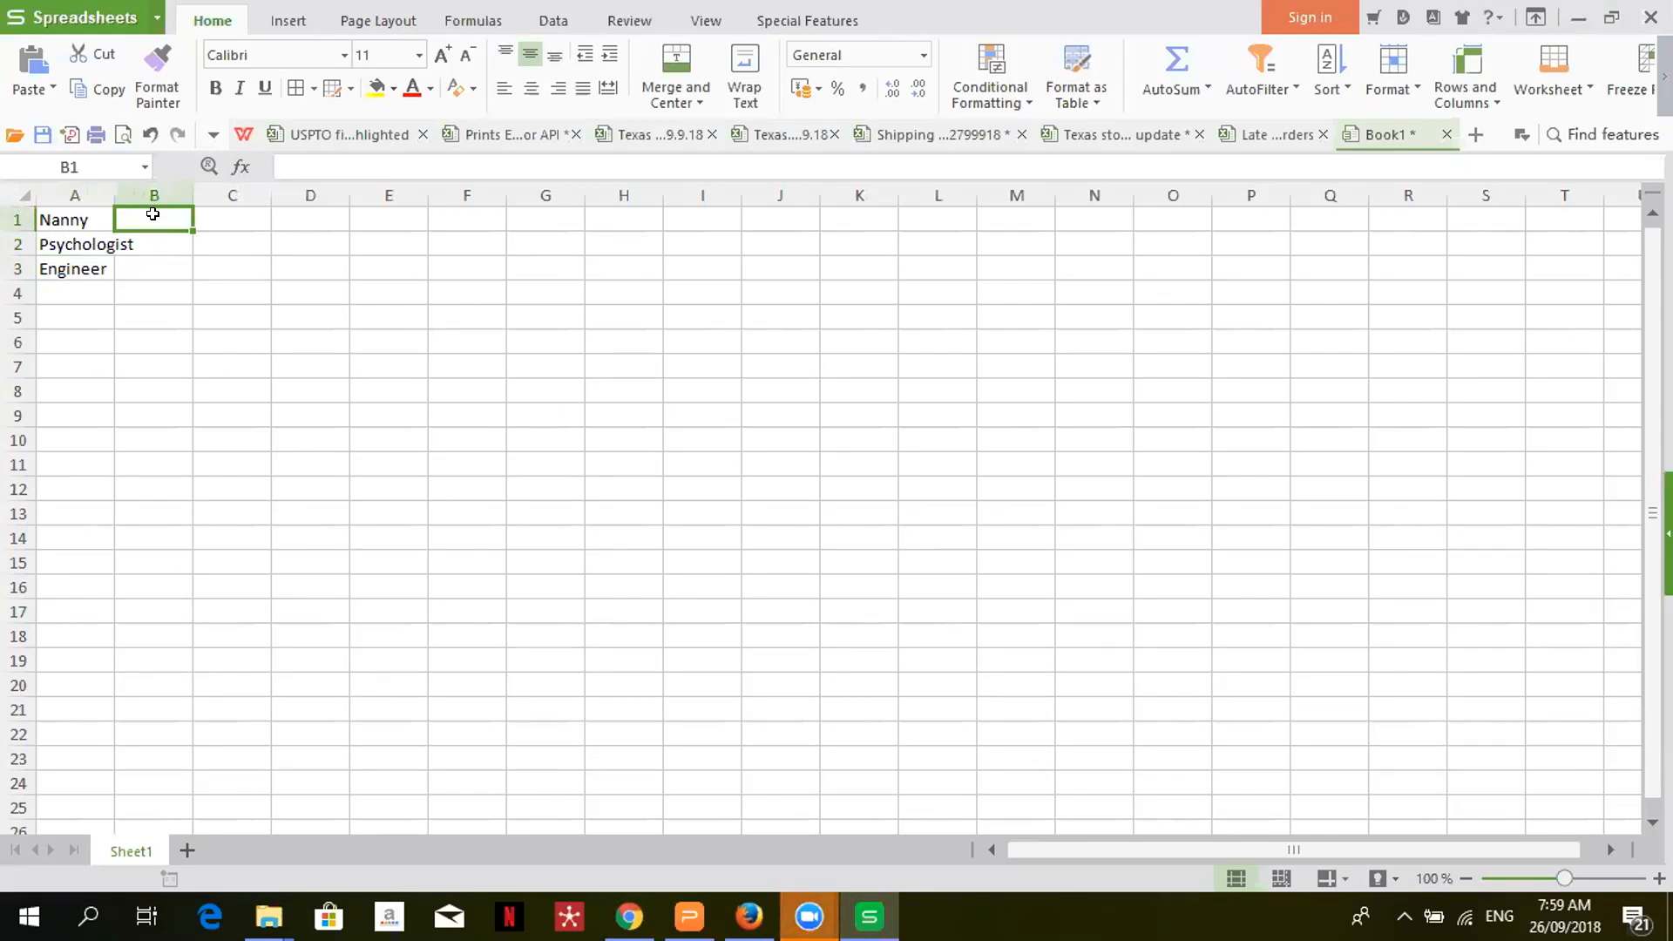
text(Babysitter)
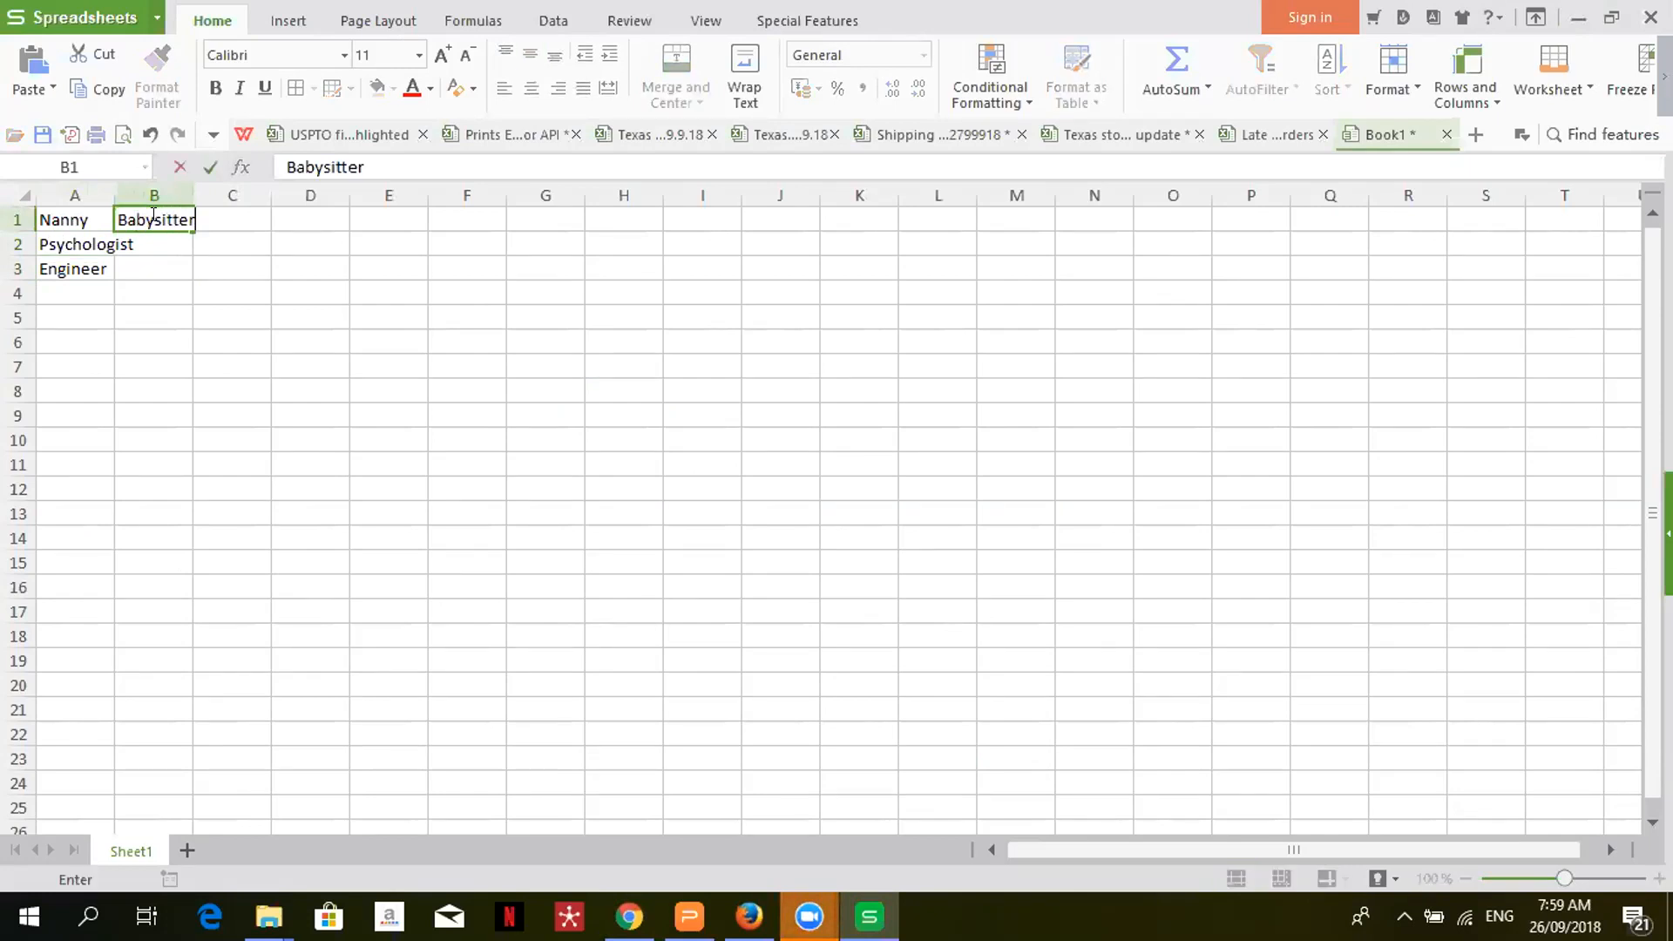
key(Tab)
text(Au)
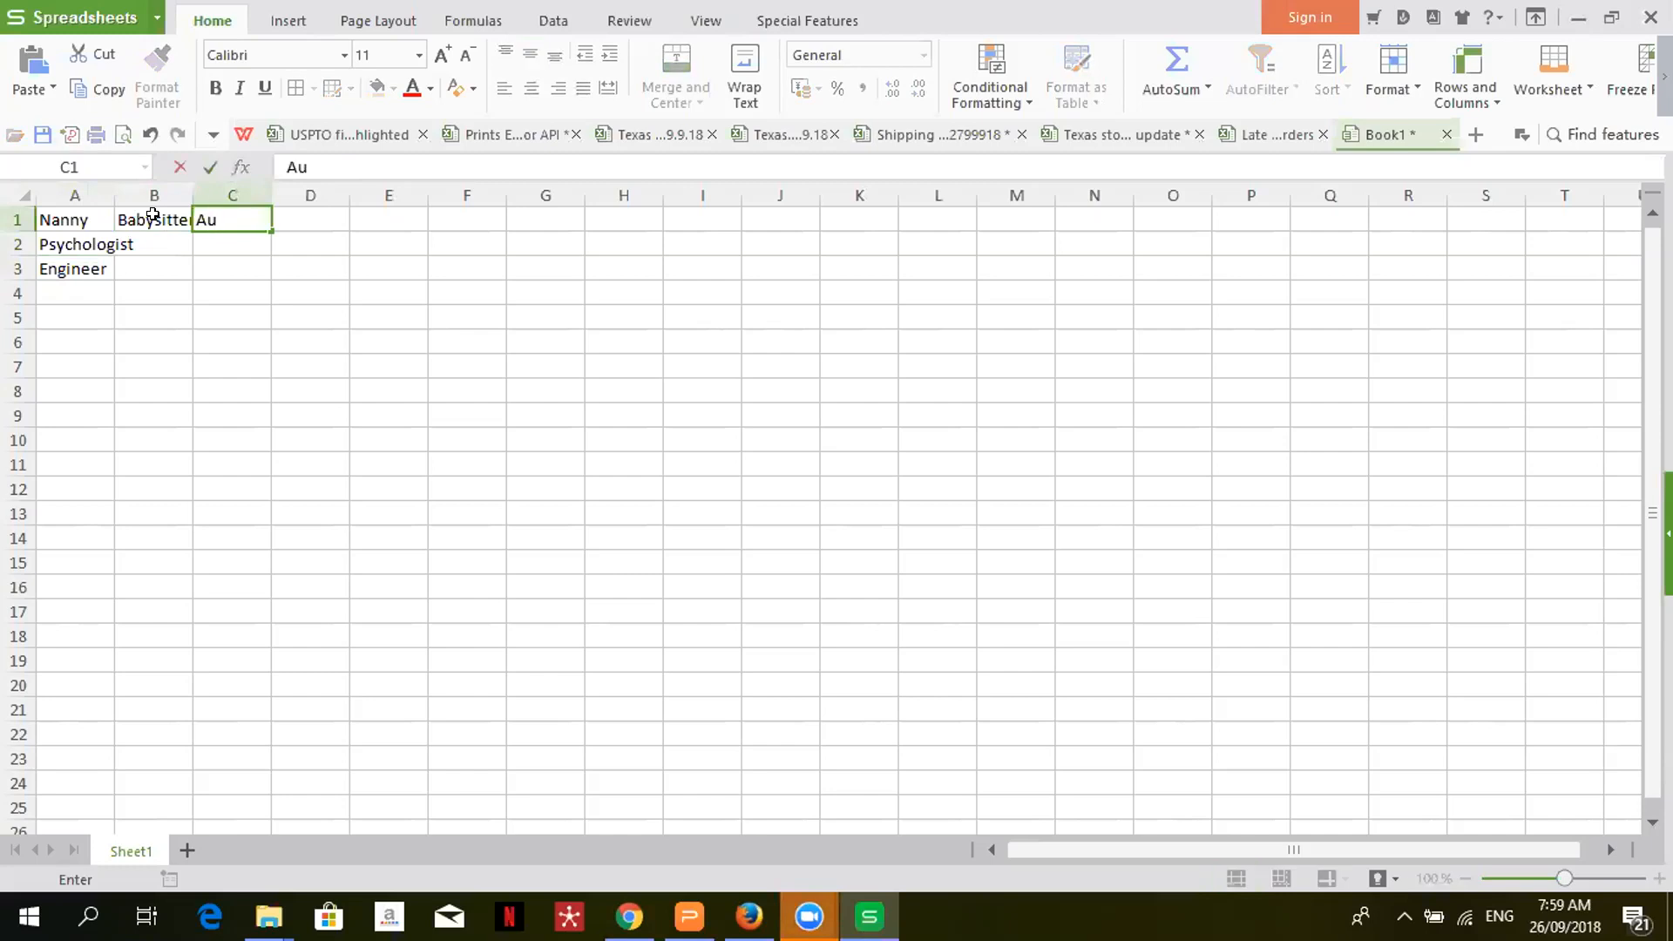
text( Pair)
key(Return)
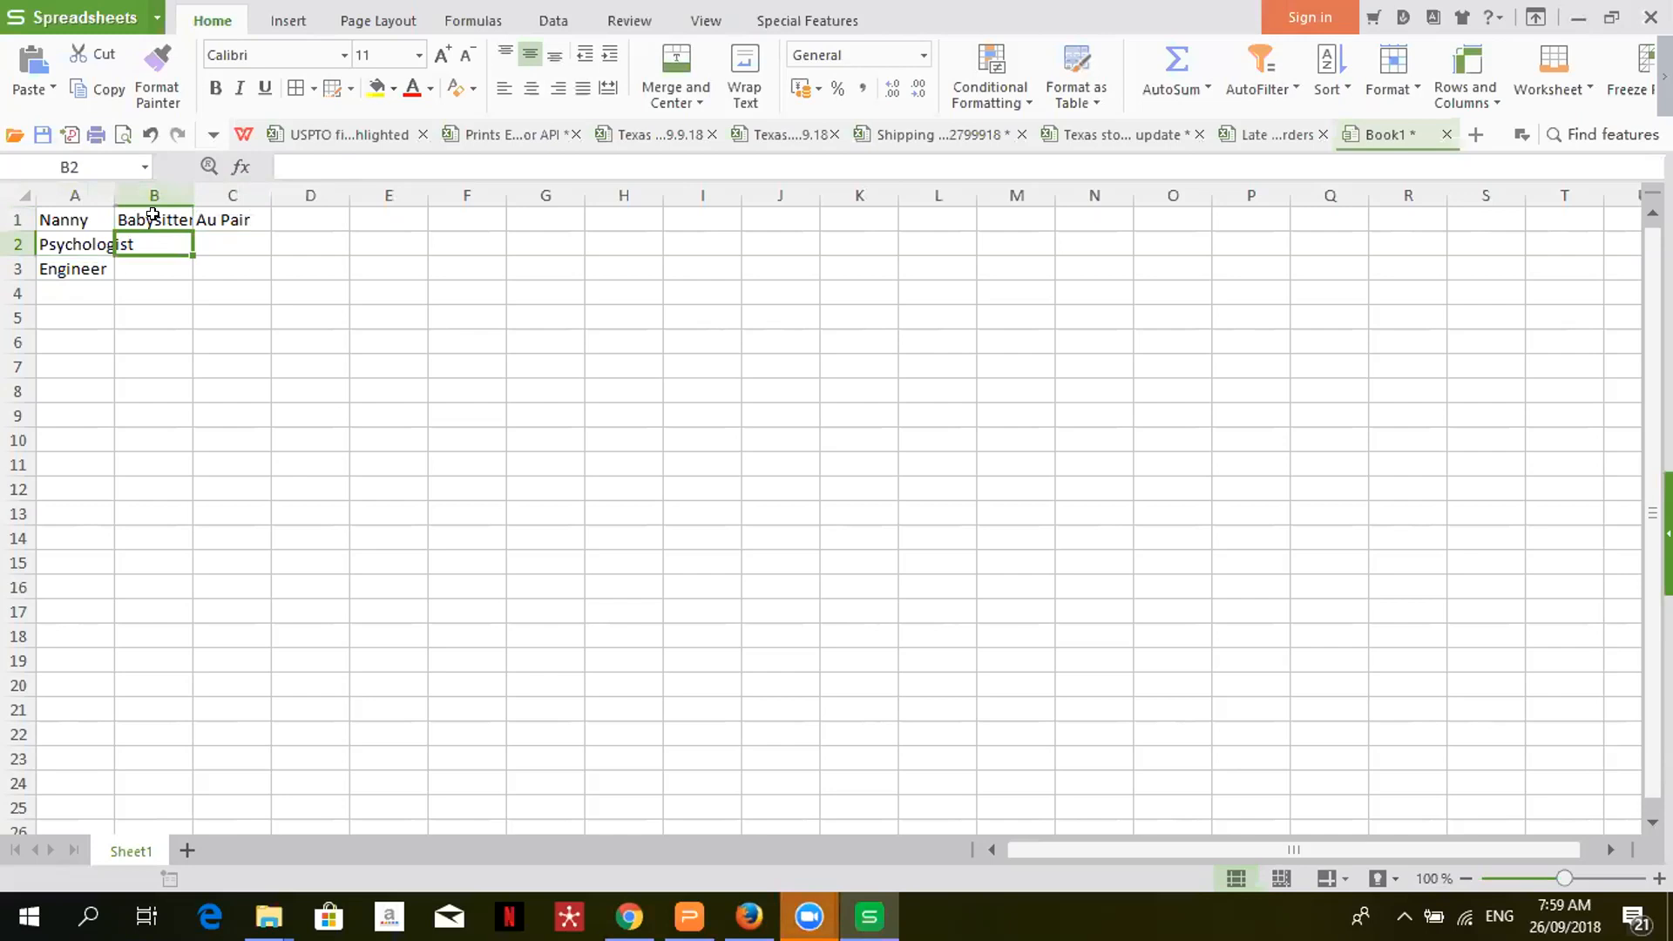
text(Clinical)
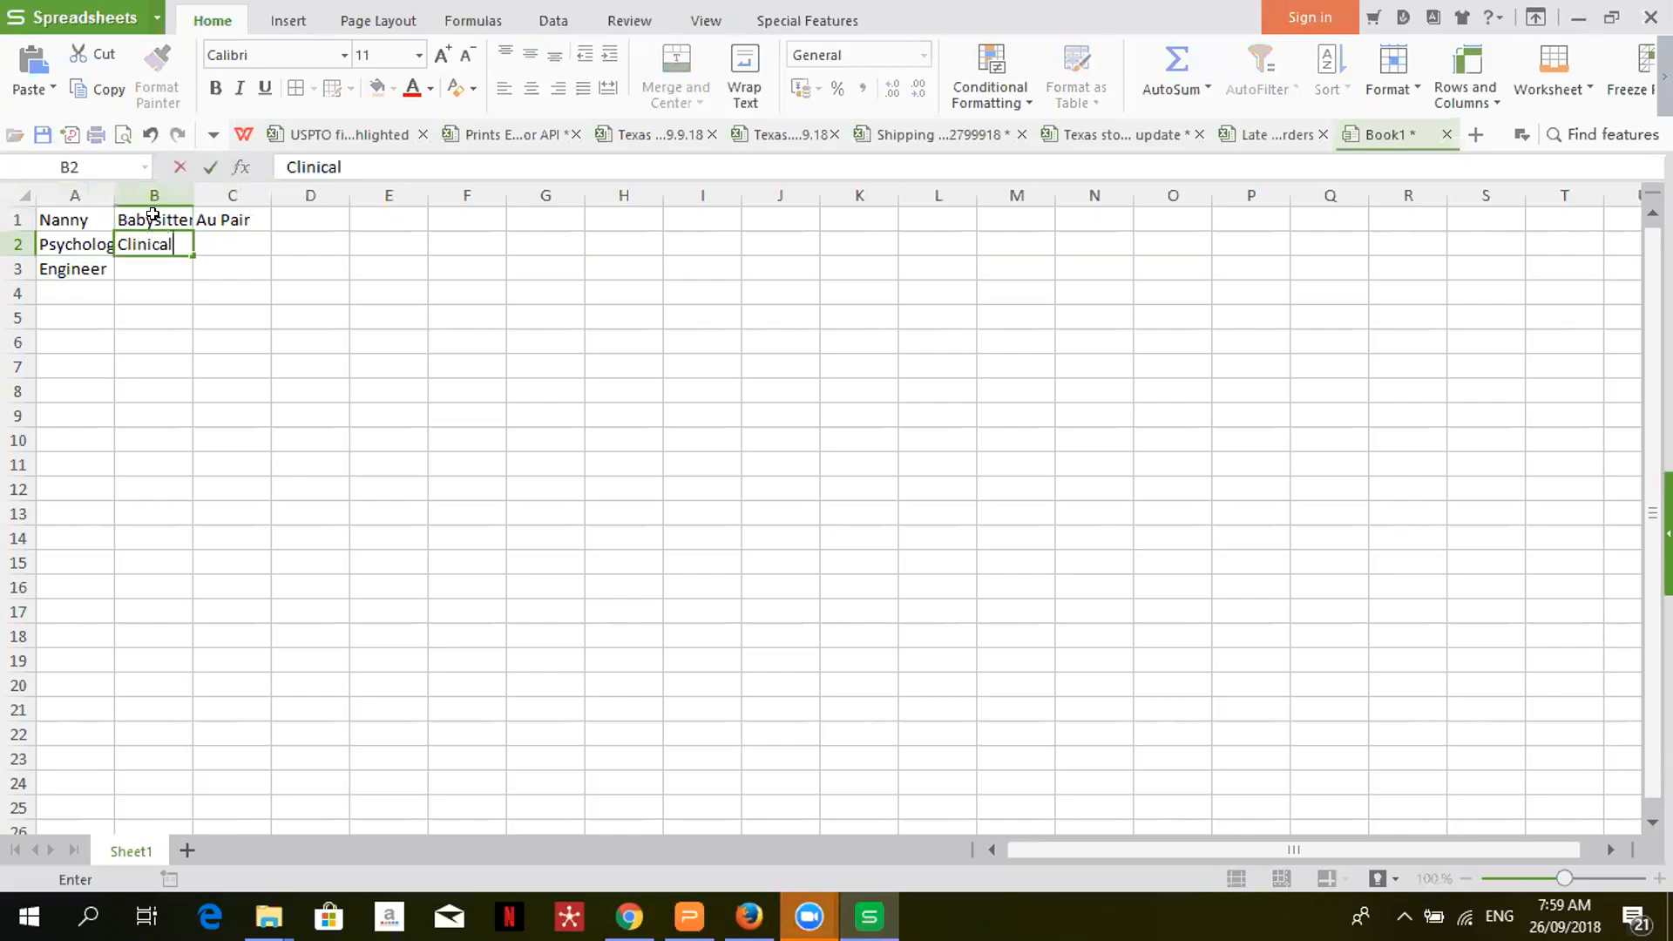
key(Tab)
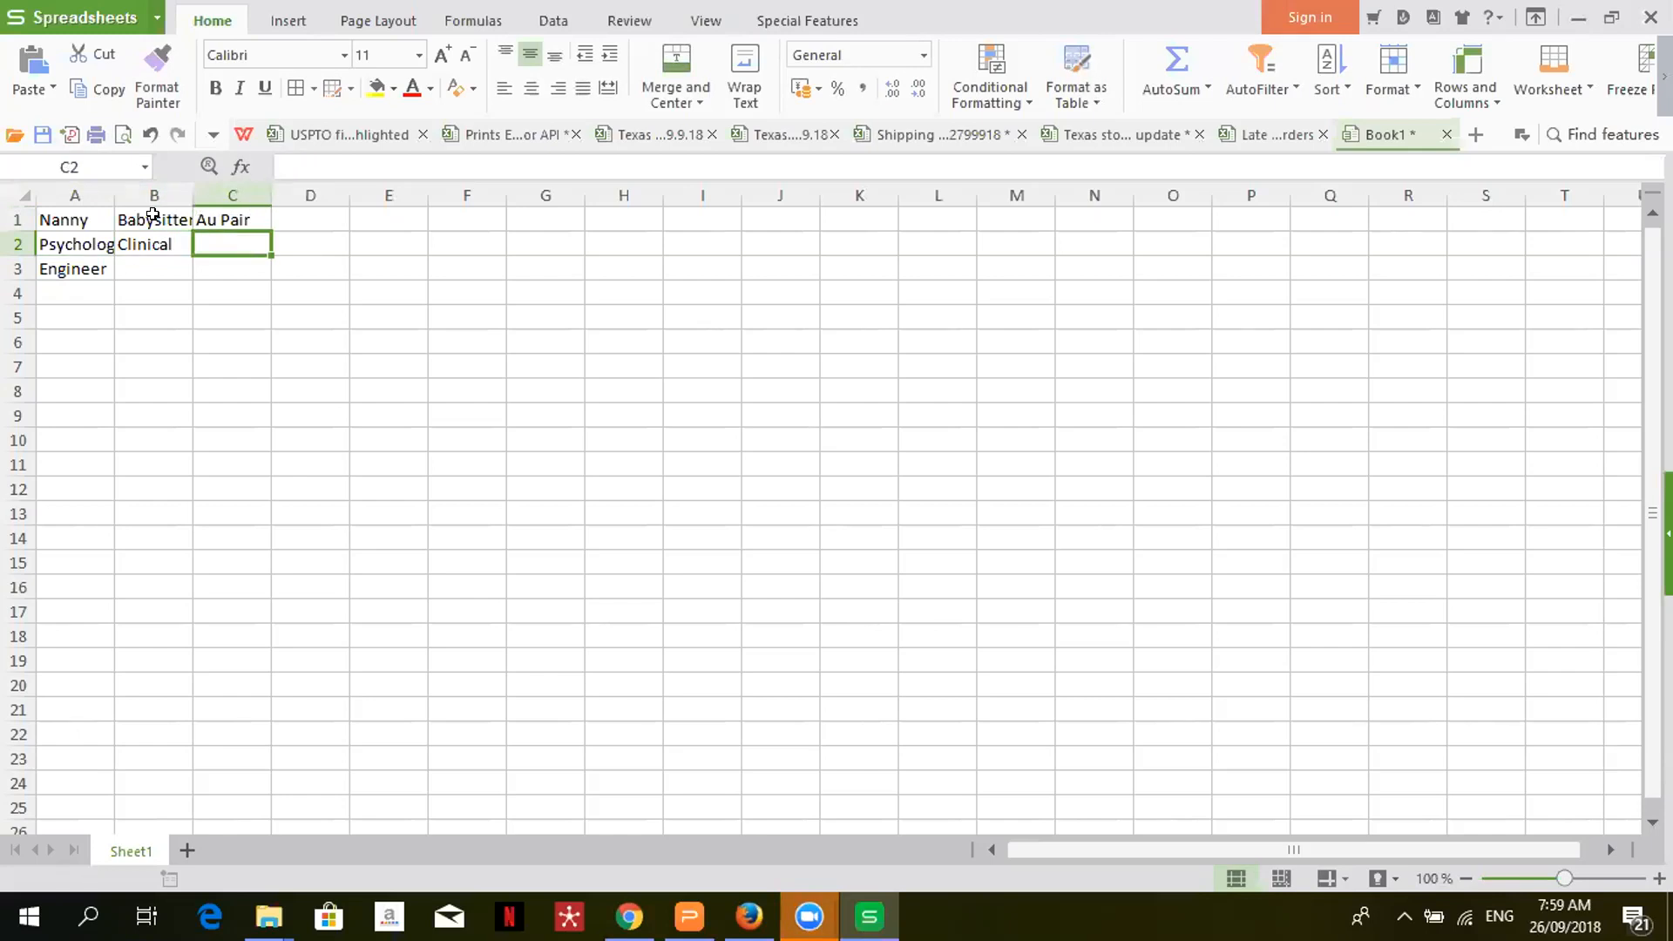
- Enter Chemical in B3 and Electrical in C3
key(Return)
key(Left)
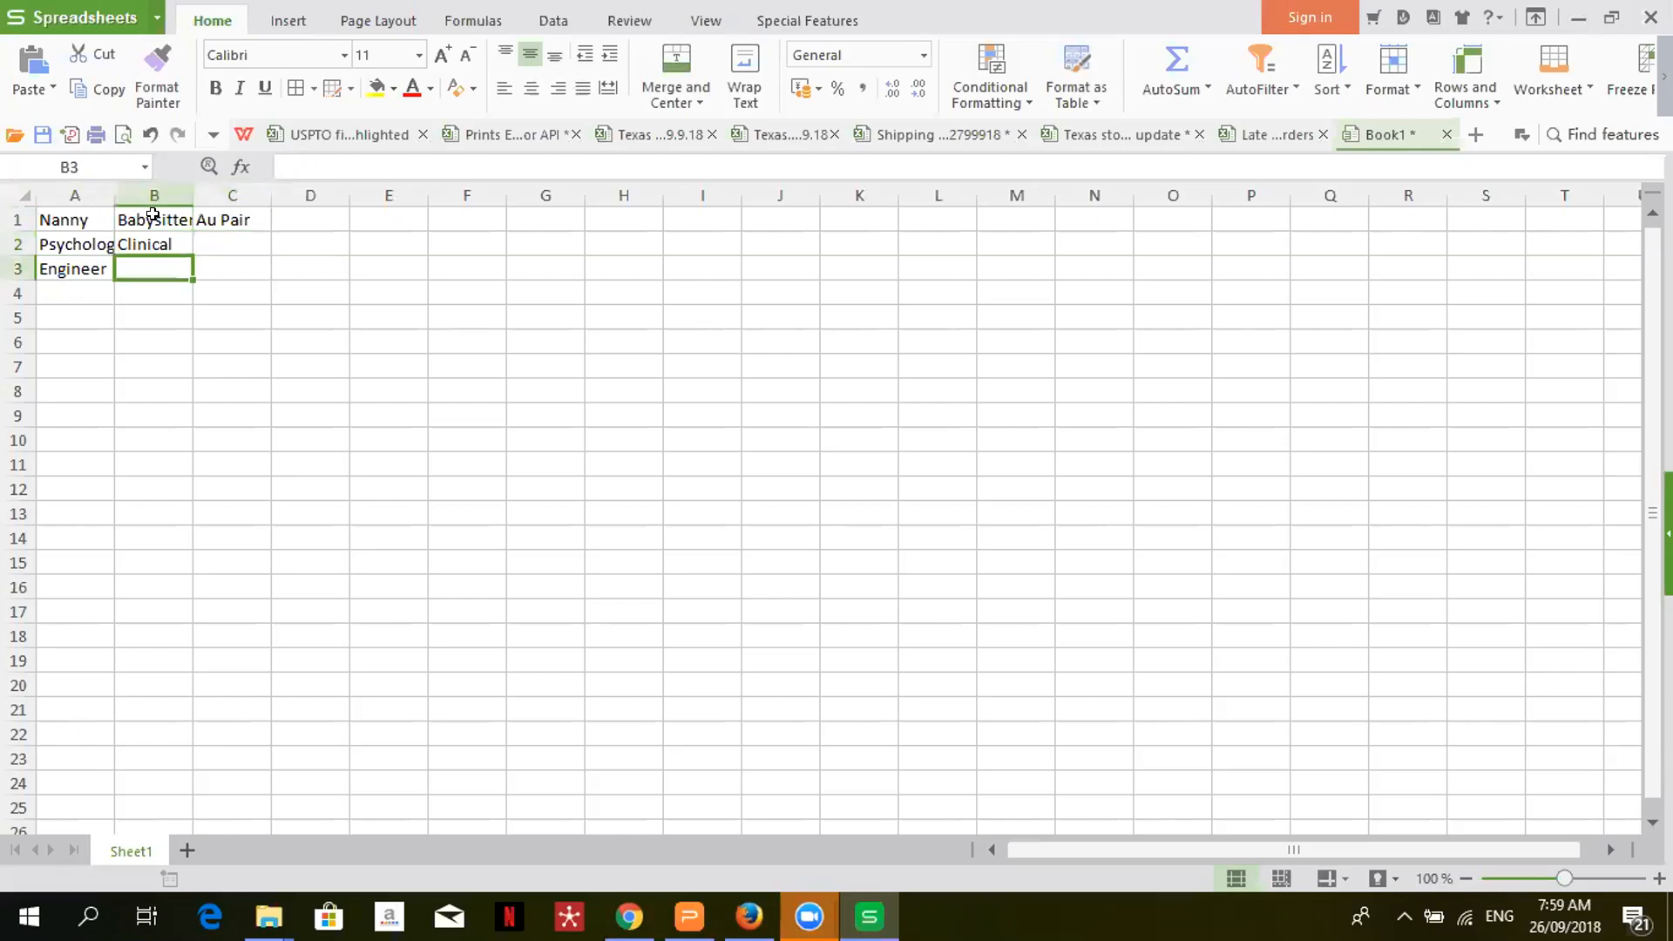
text(CHemica)
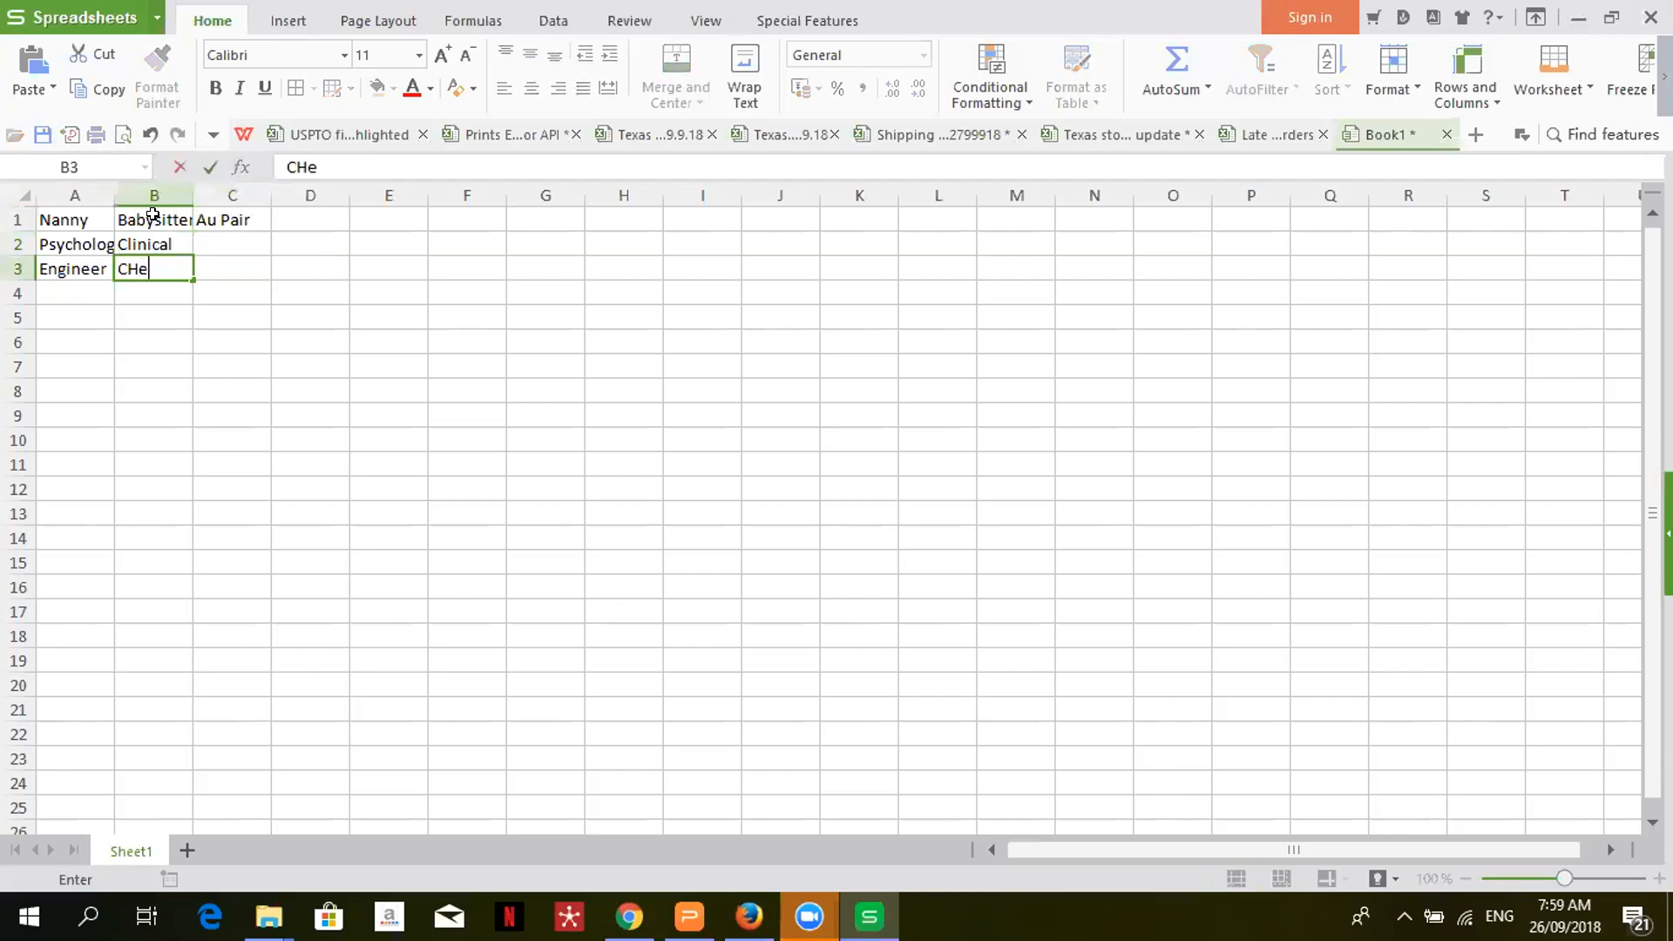
key(BackSpace)
key(BackSpace)
key(BackSpace)
key(BackSpace)
key(BackSpace)
key(BackSpace)
text(hemical)
key(Tab)
text(Ele)
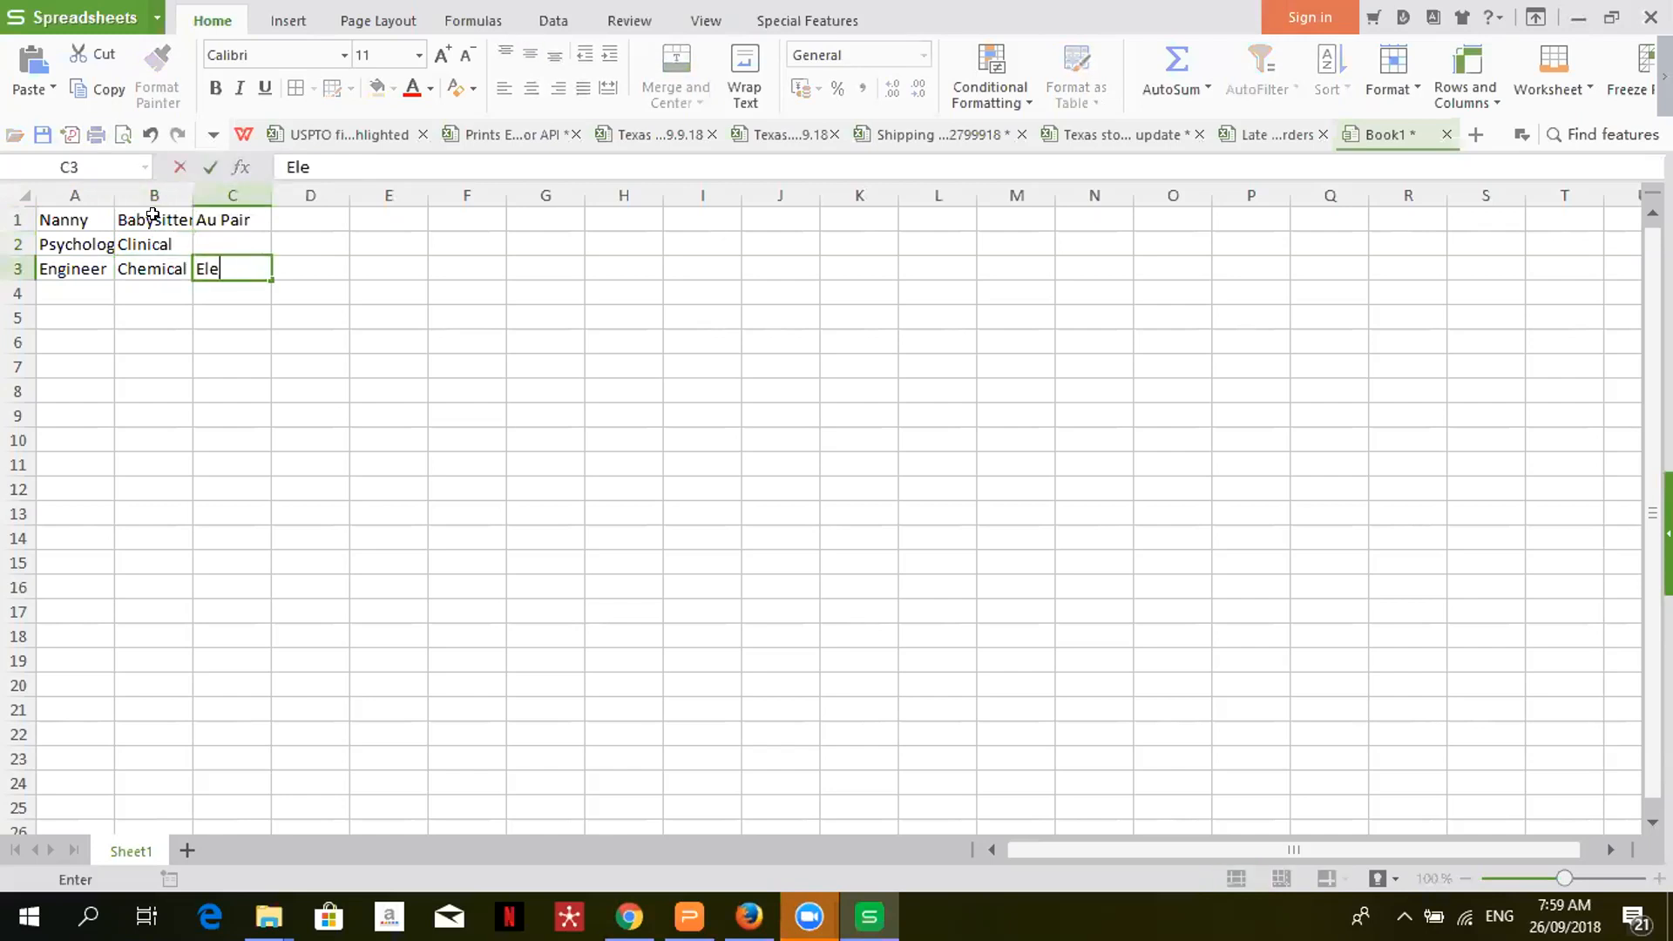
text(ctrical)
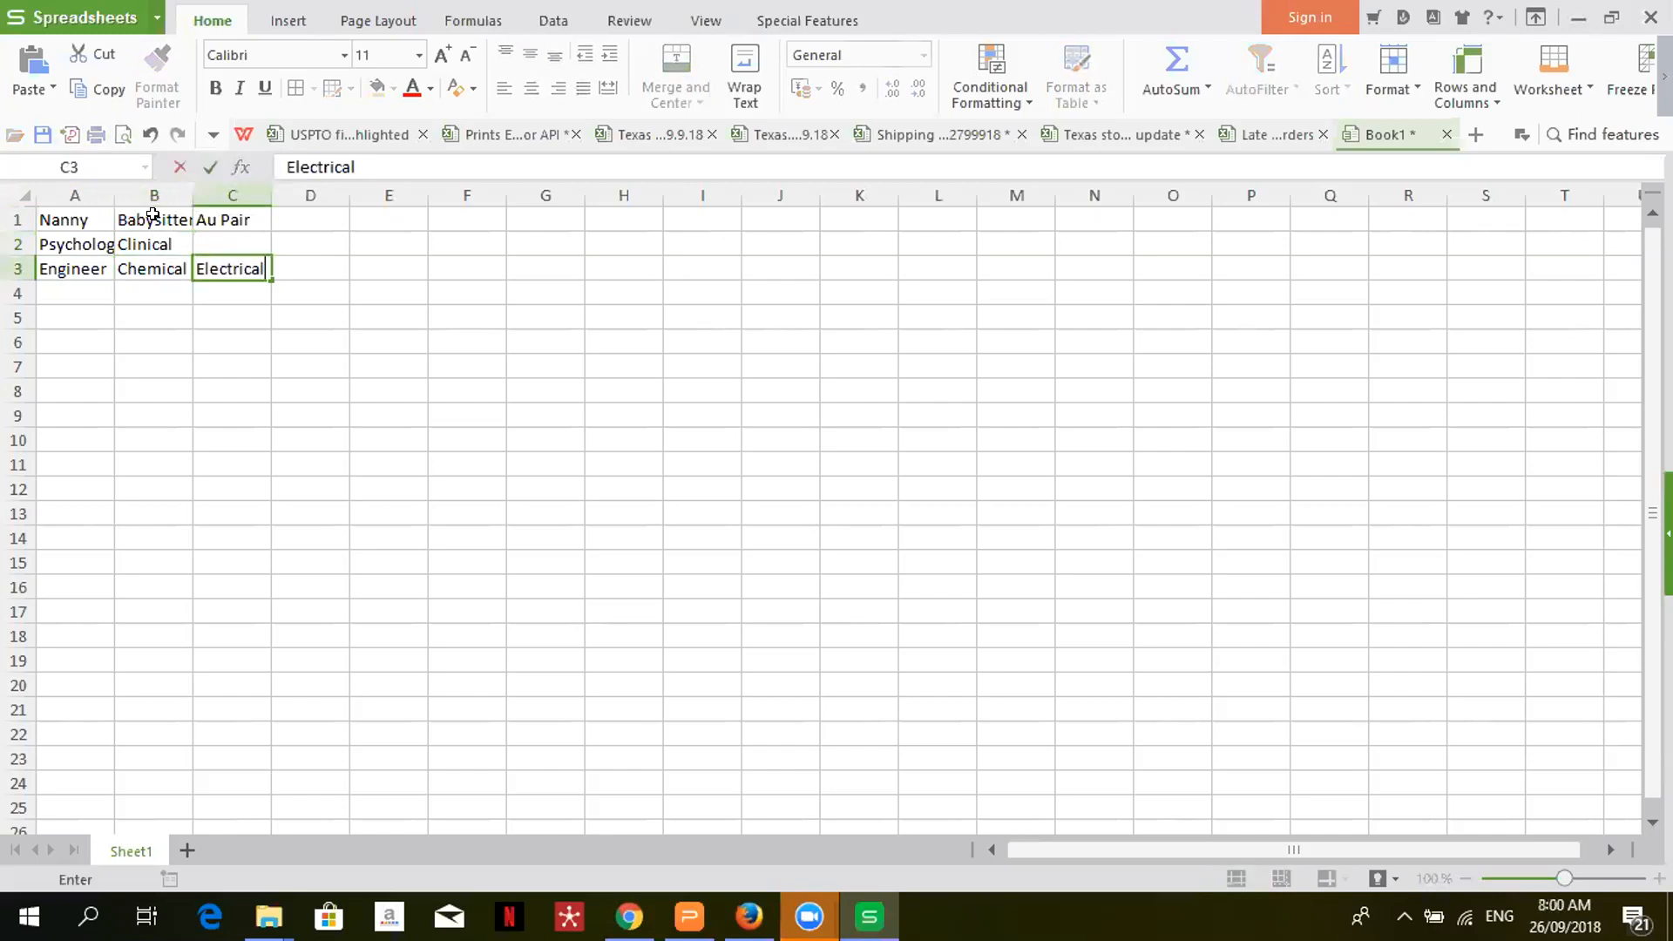
key(Up)
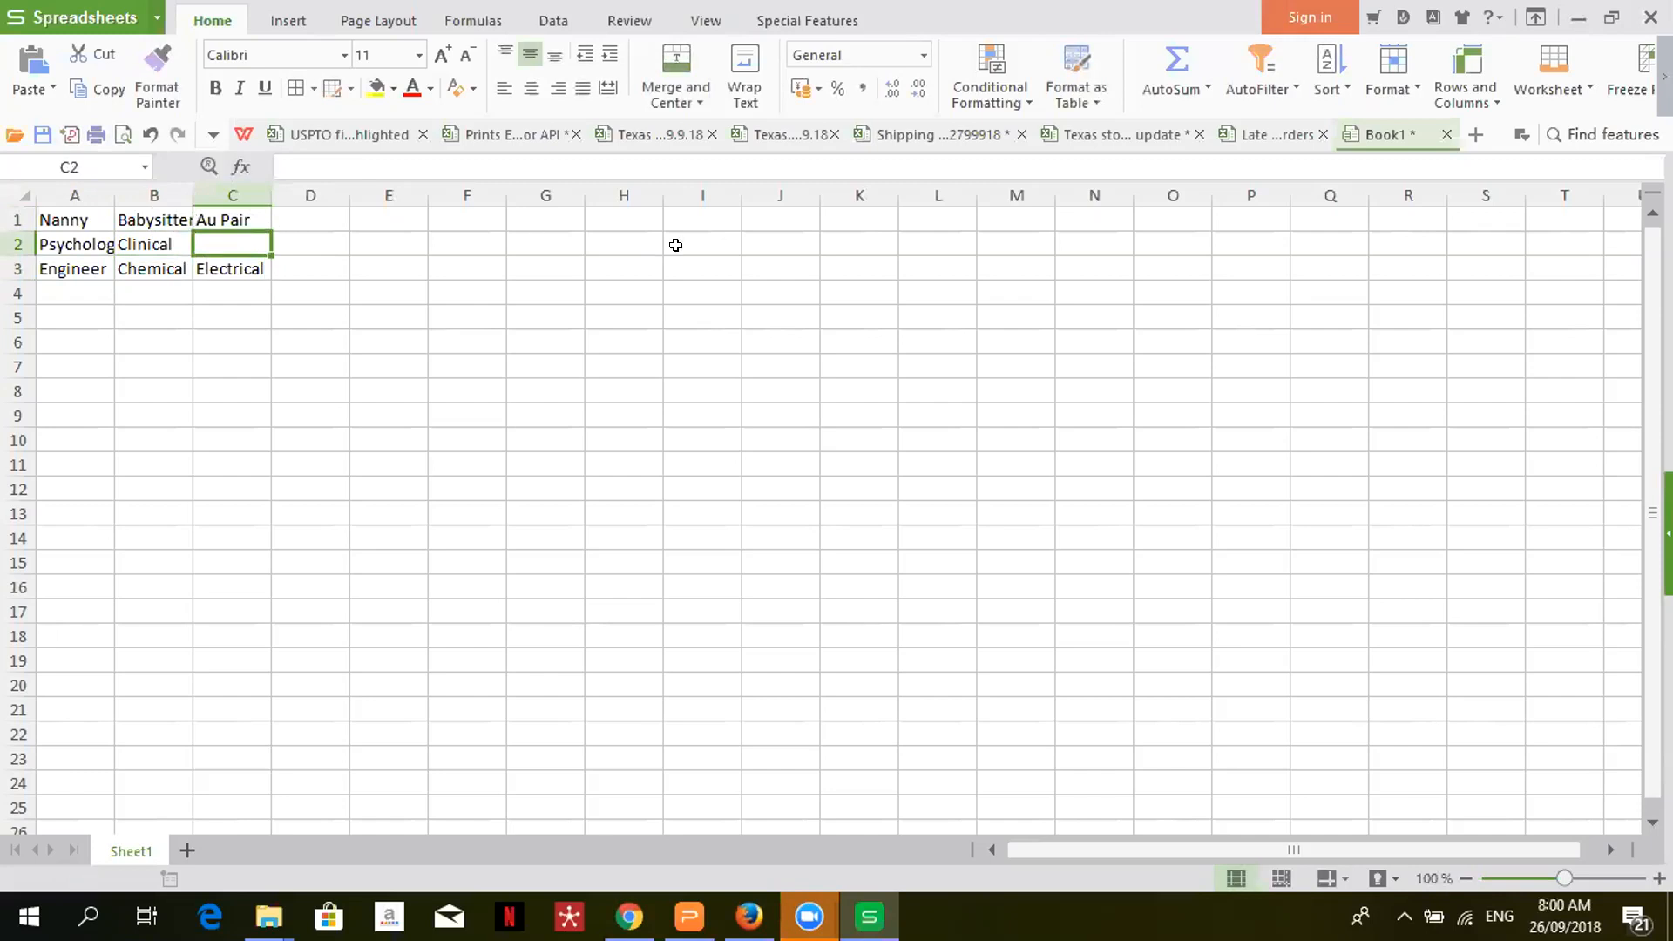
- Set up a Save As named 'Job titles' in comma-delimited CSV format
click(158, 17)
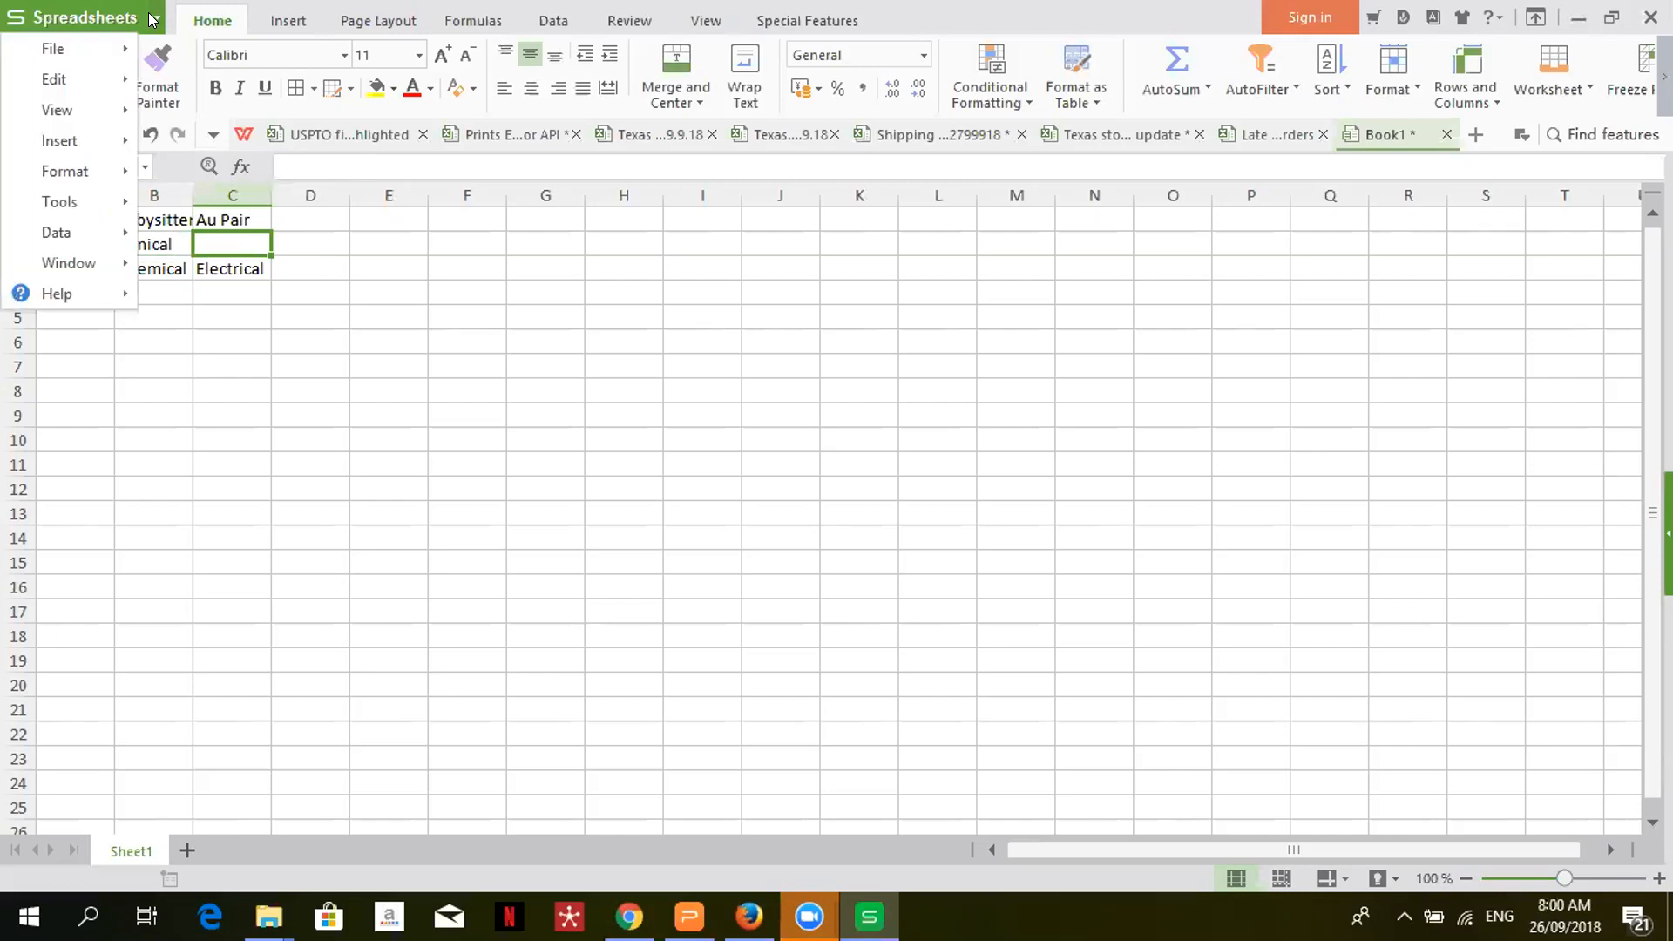
mouse_move(102, 47)
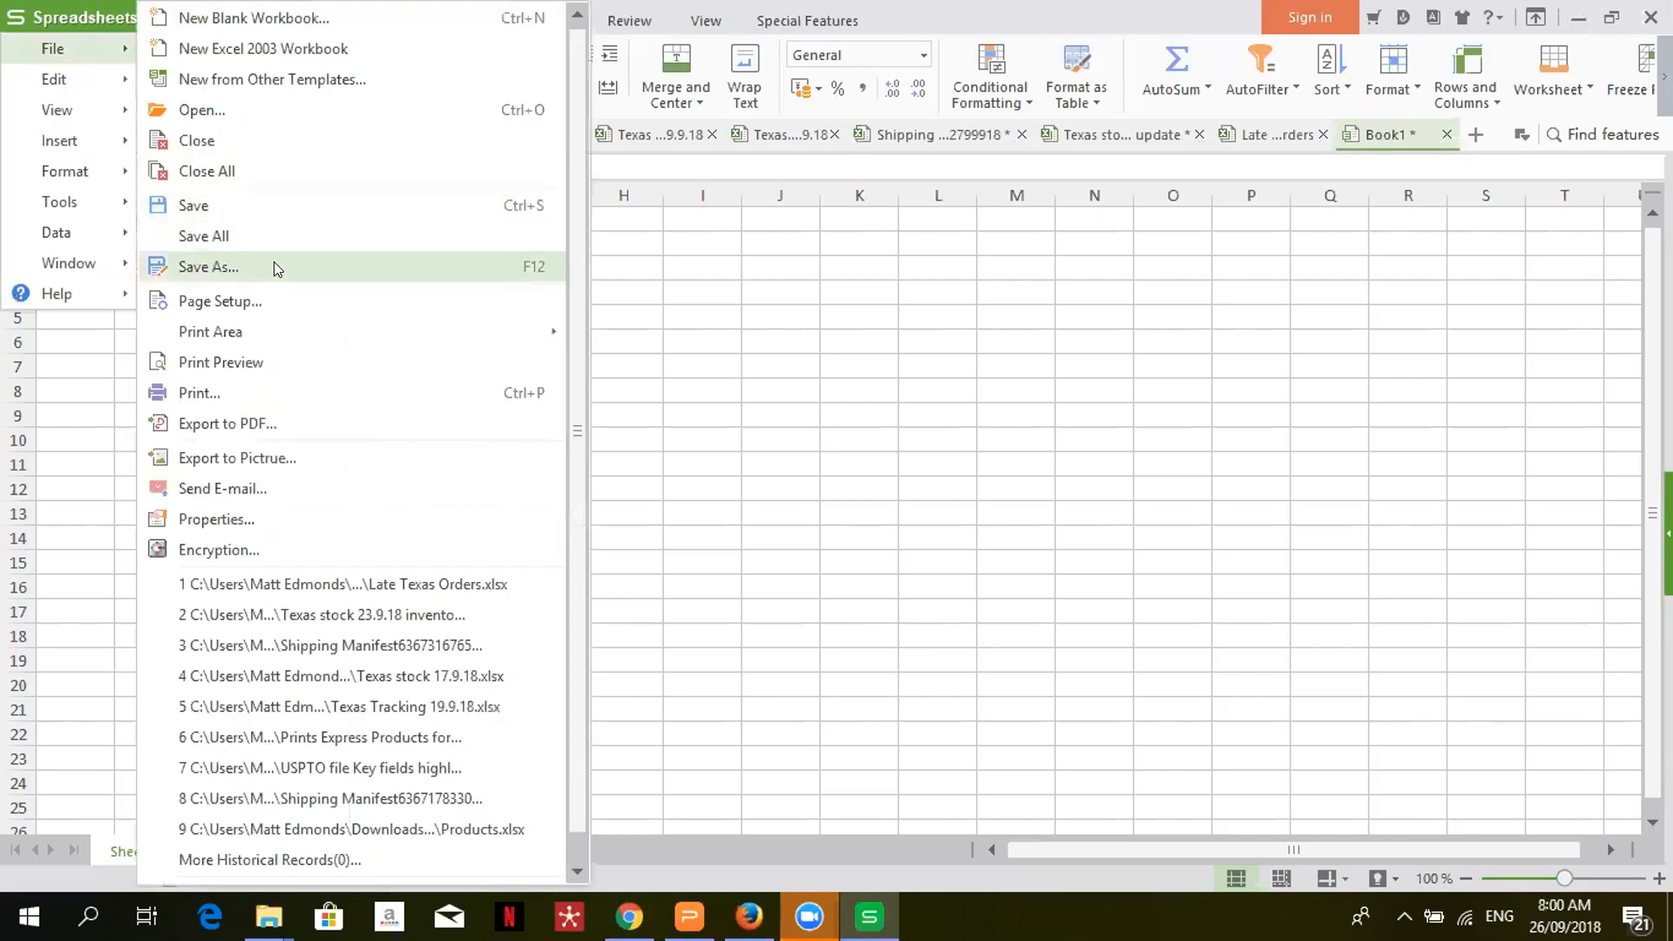
click(277, 266)
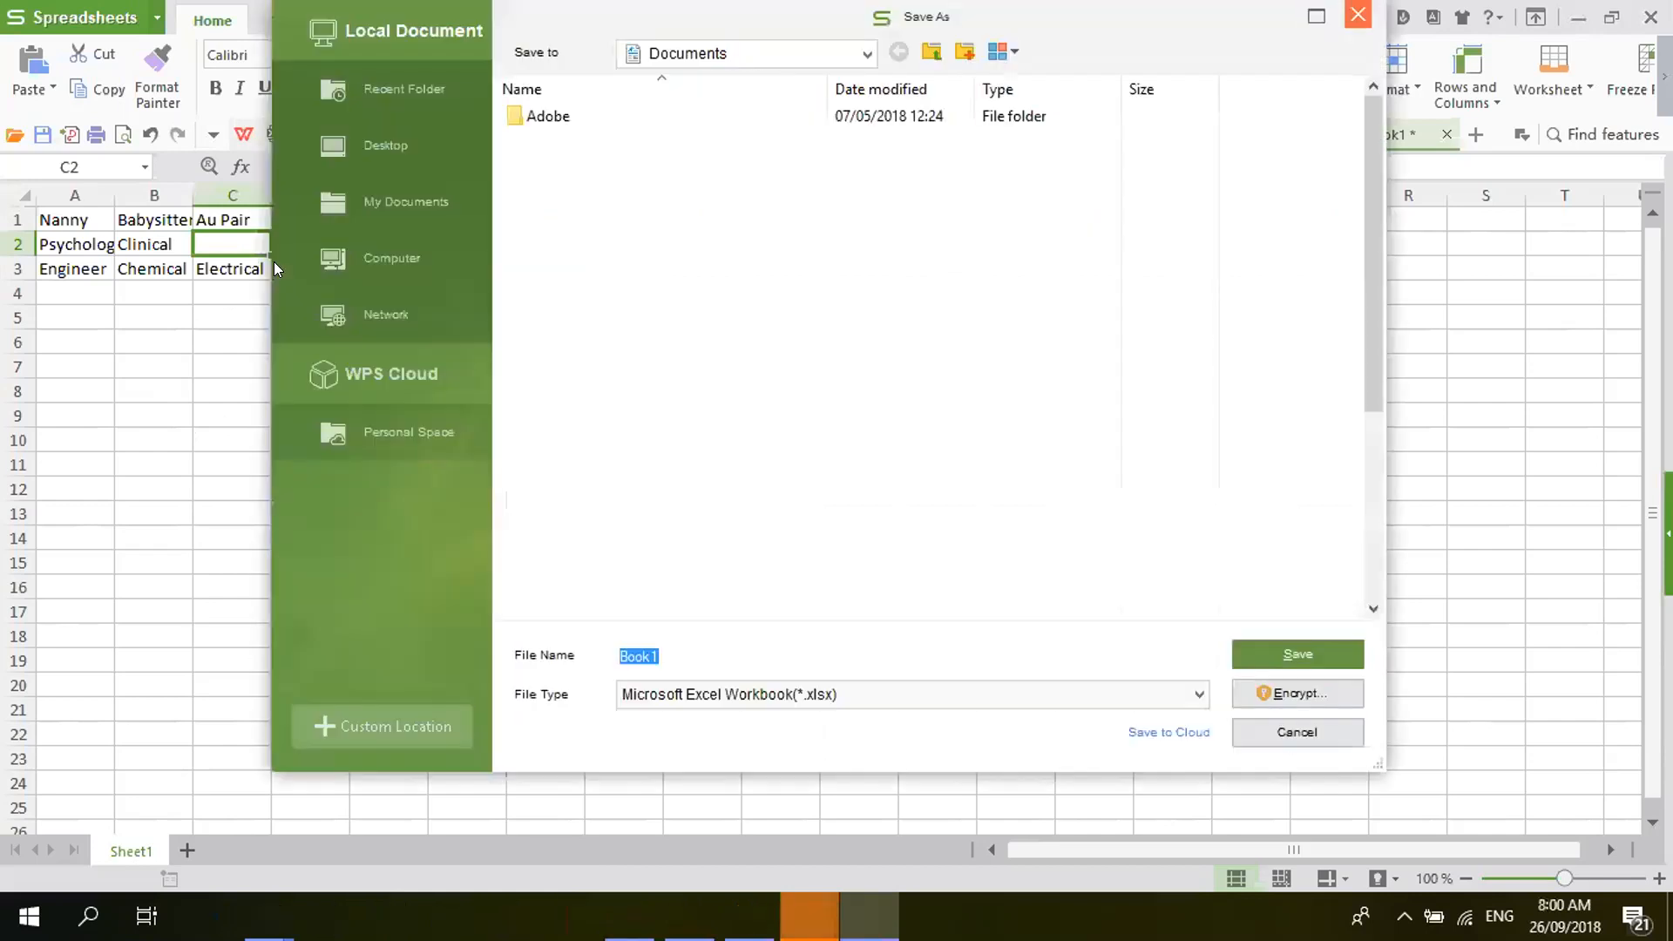
text(Job Titles)
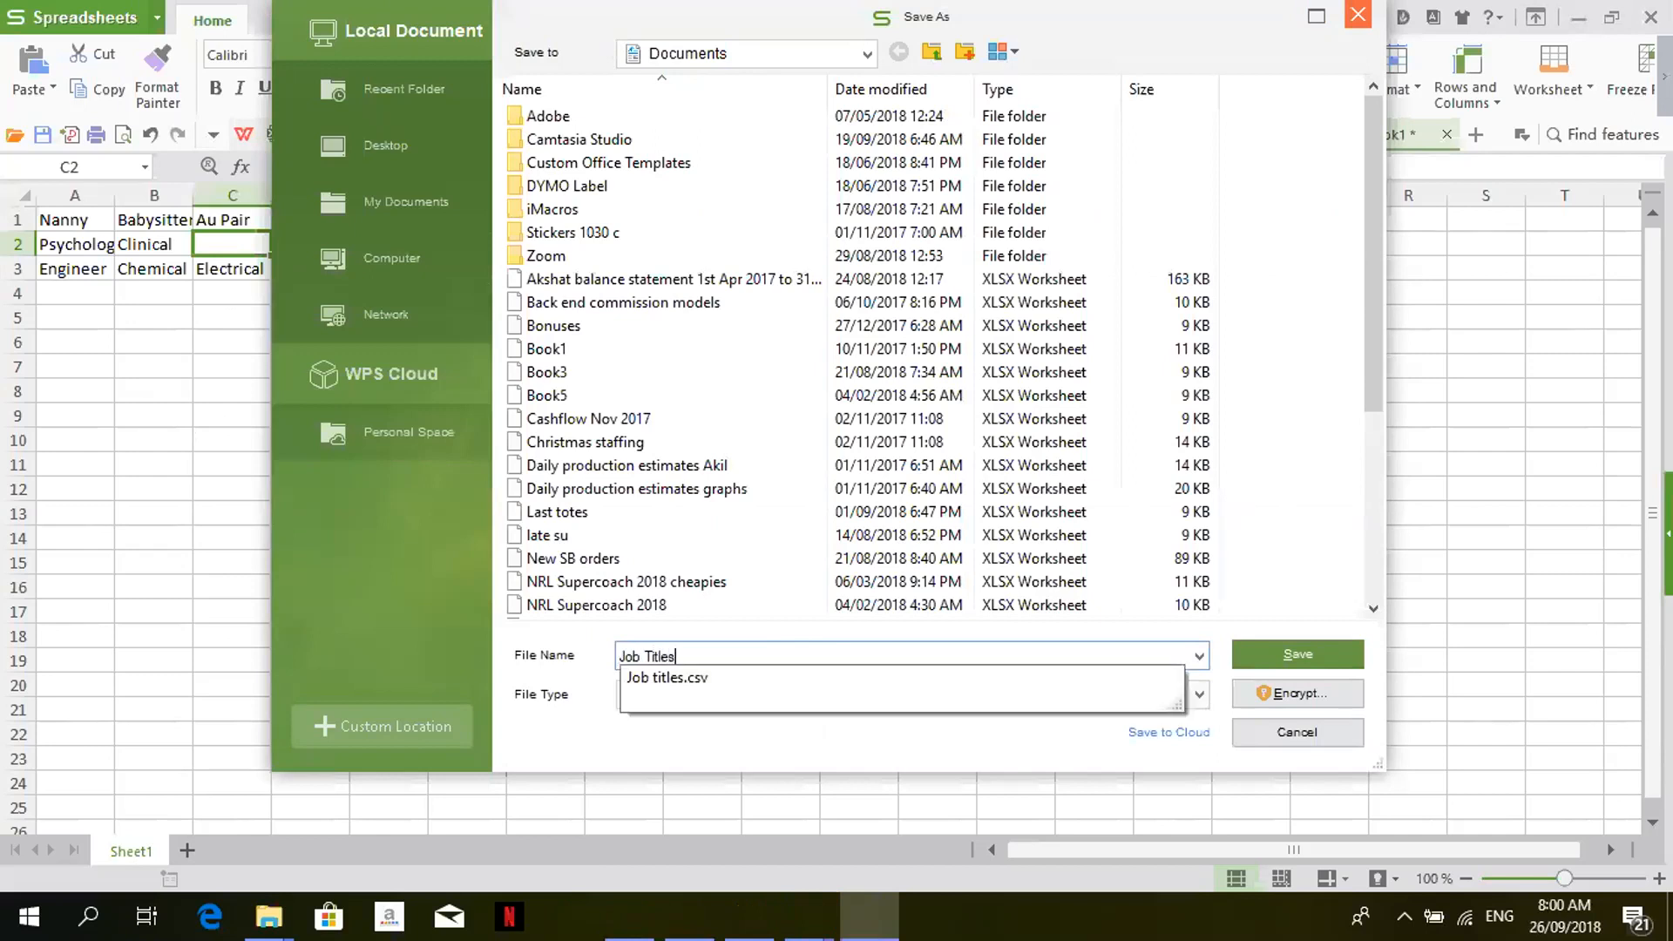
click(771, 679)
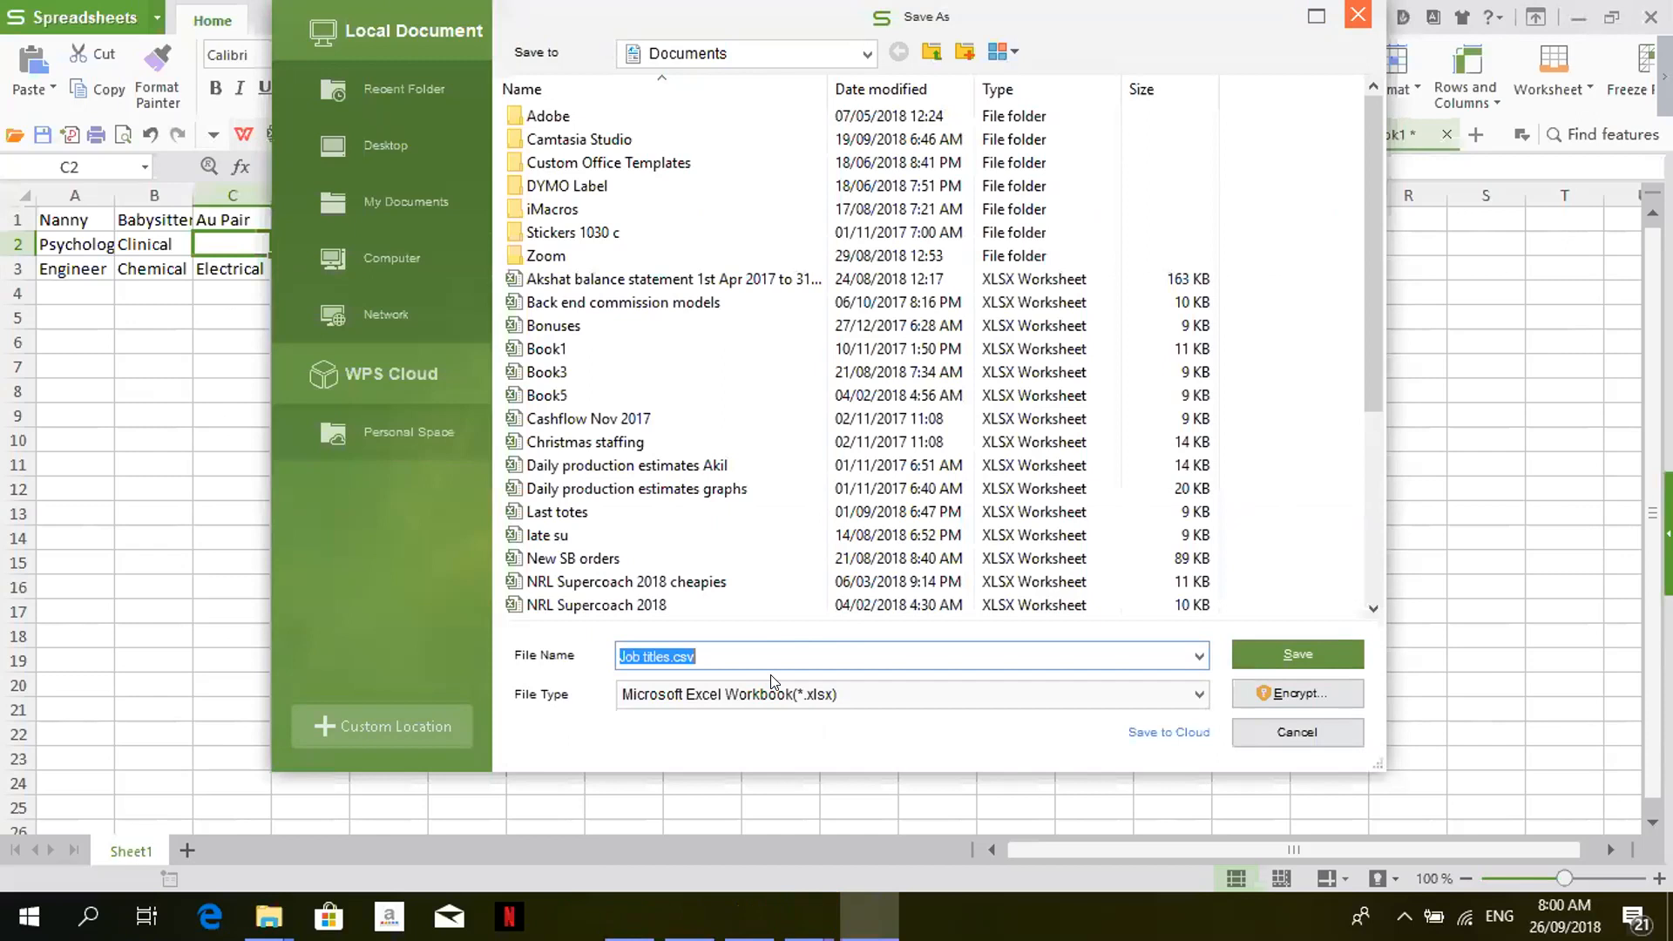
click(832, 697)
click(825, 610)
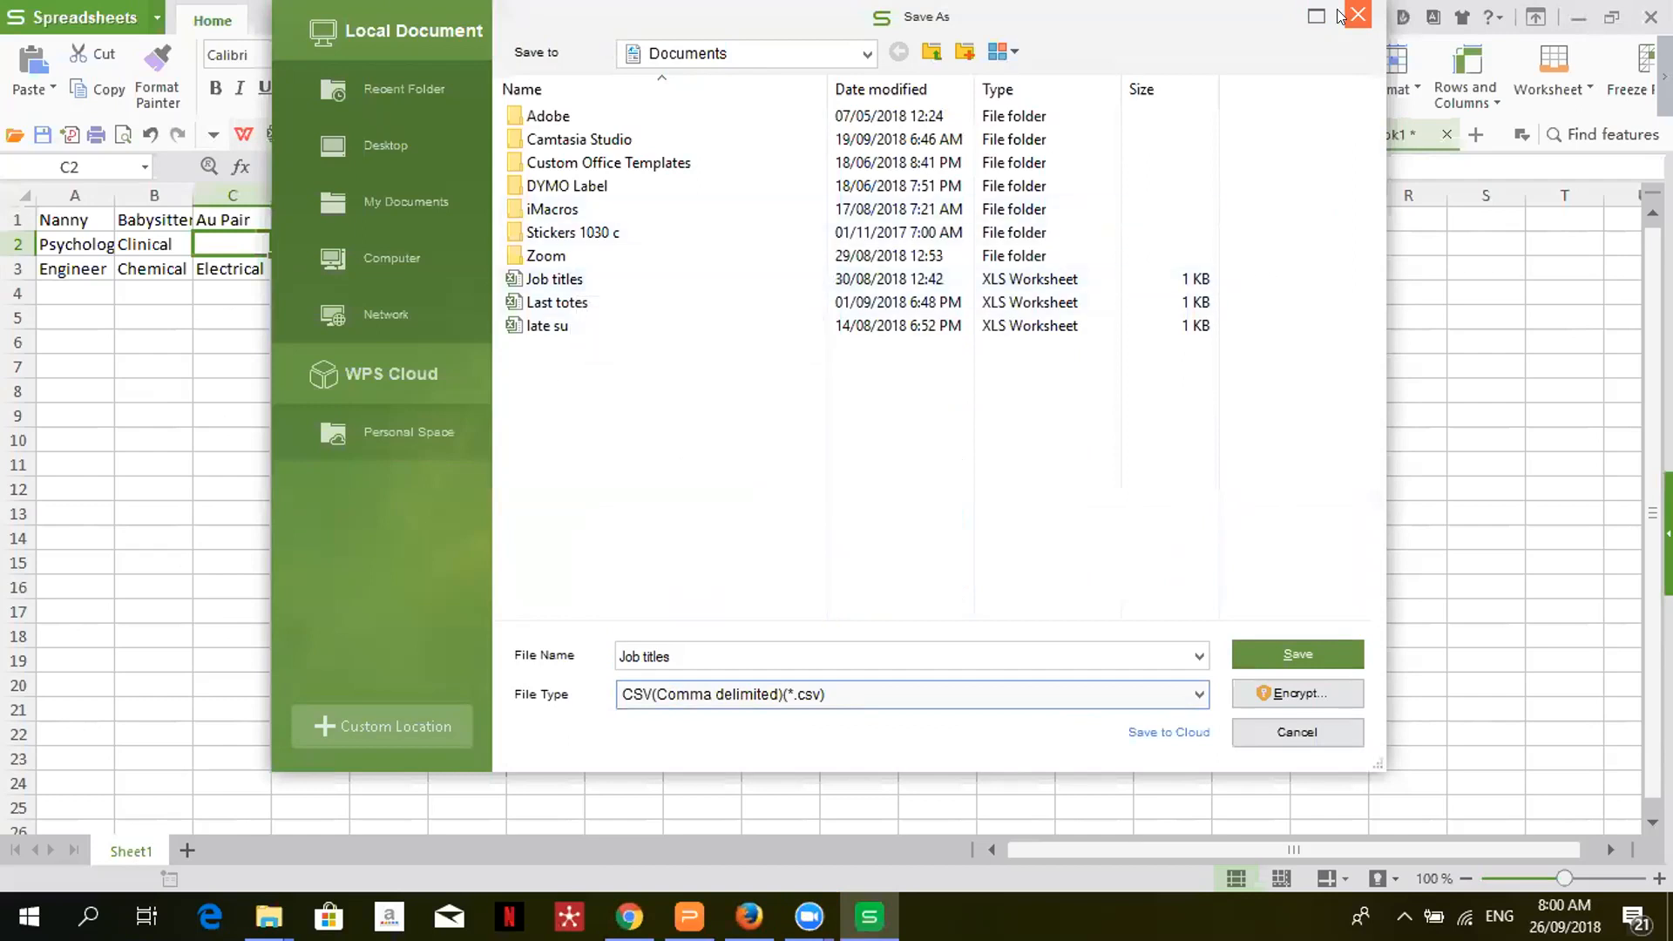
- Cancel the save, select A4:A25, and minimize the spreadsheet to reveal the browser
click(1353, 24)
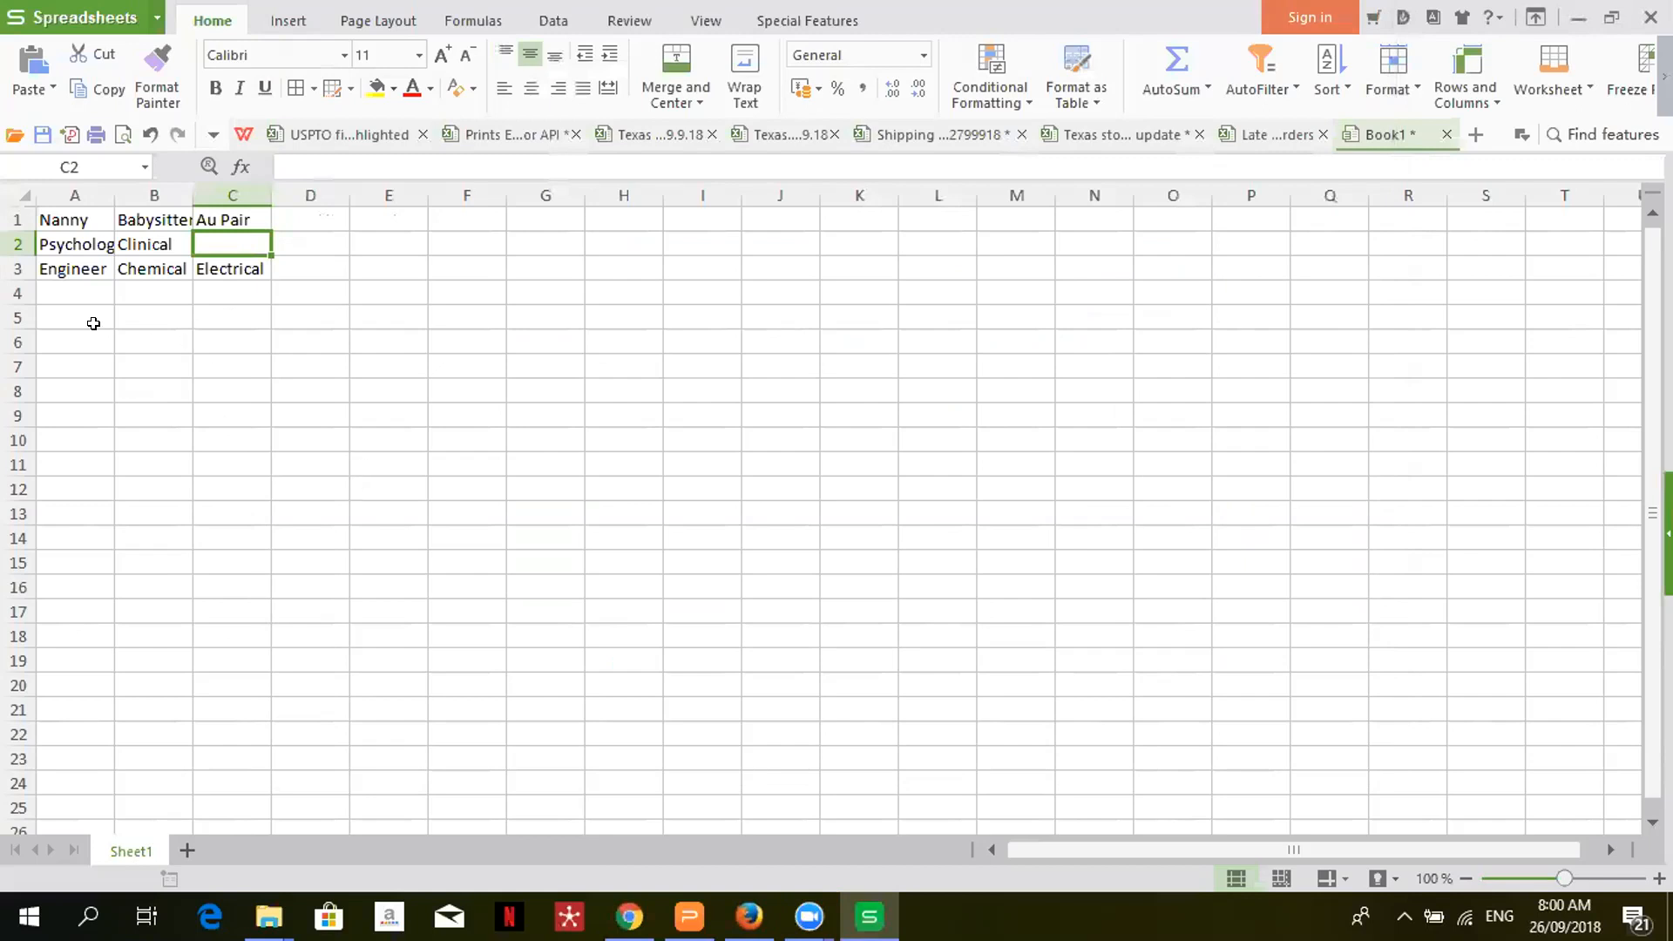
drag(82, 287, 76, 744)
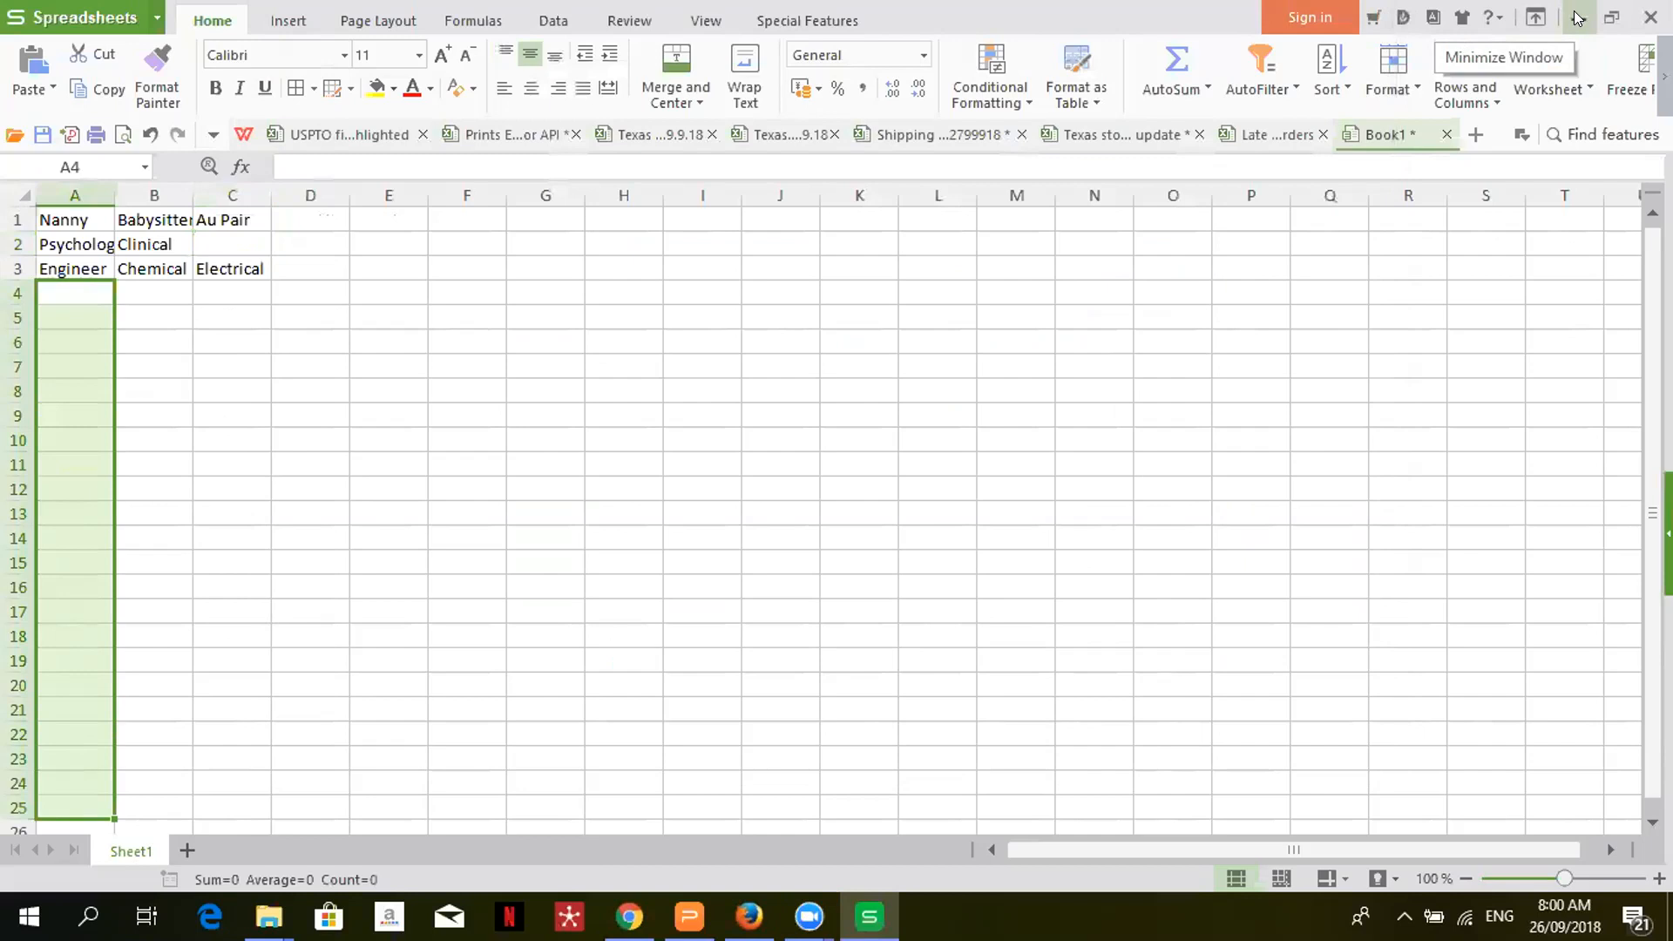
click(1577, 18)
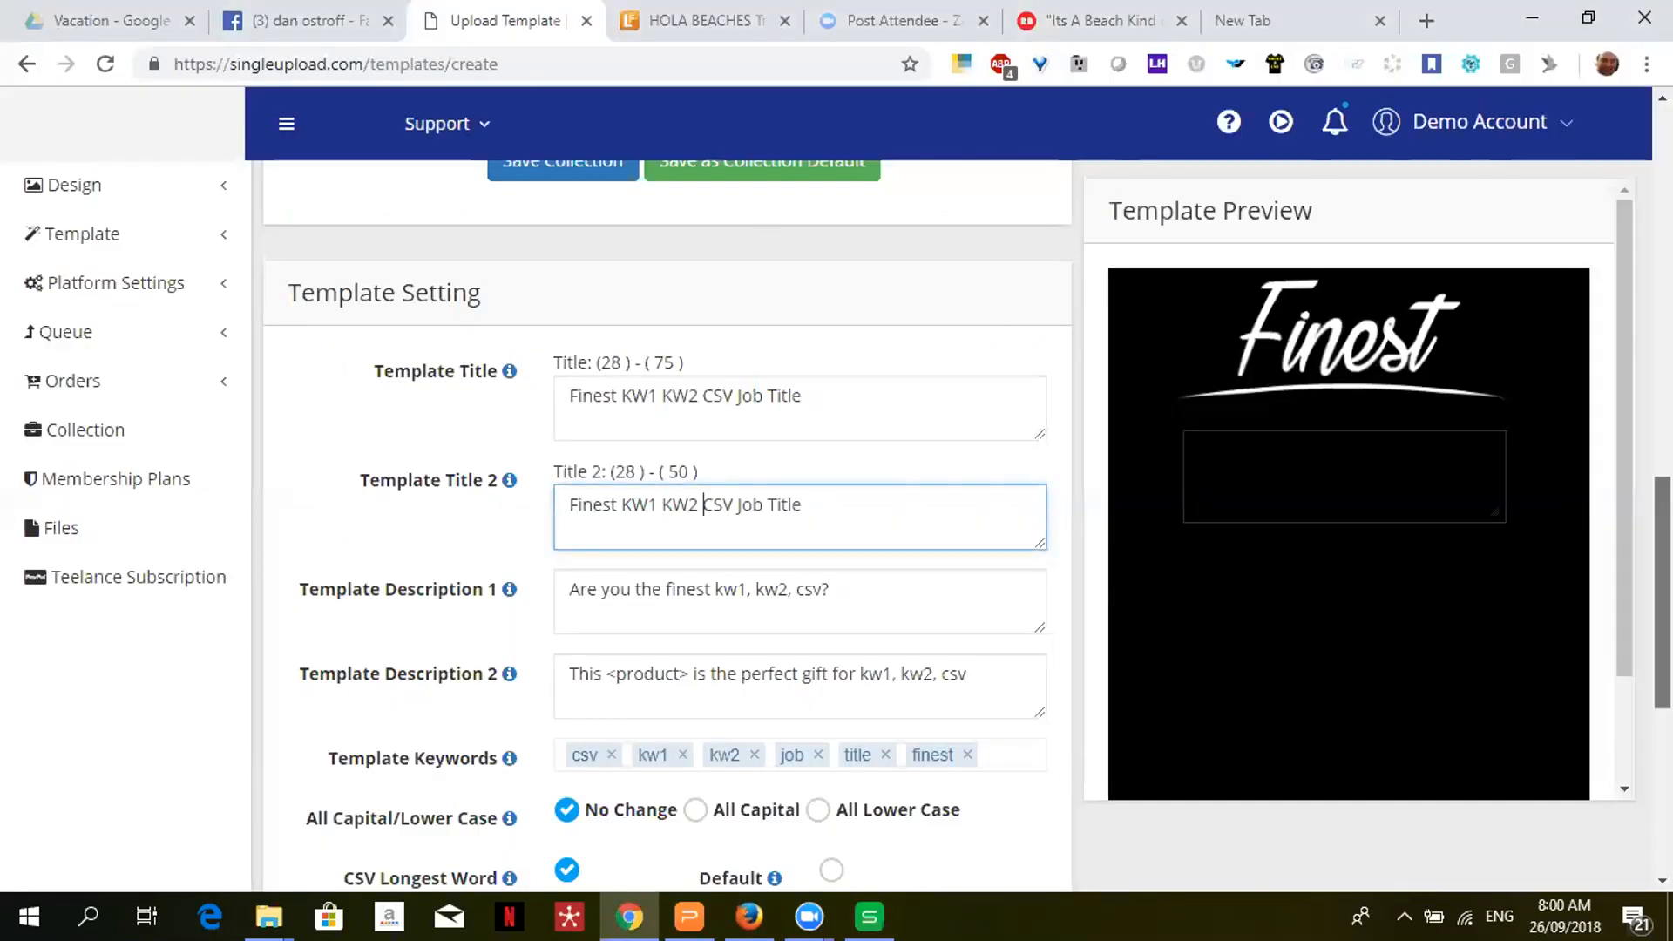
- Start a new entry in the Template Keywords field, then return to the job-titles spreadsheet
scroll(1581, 518, down, 4)
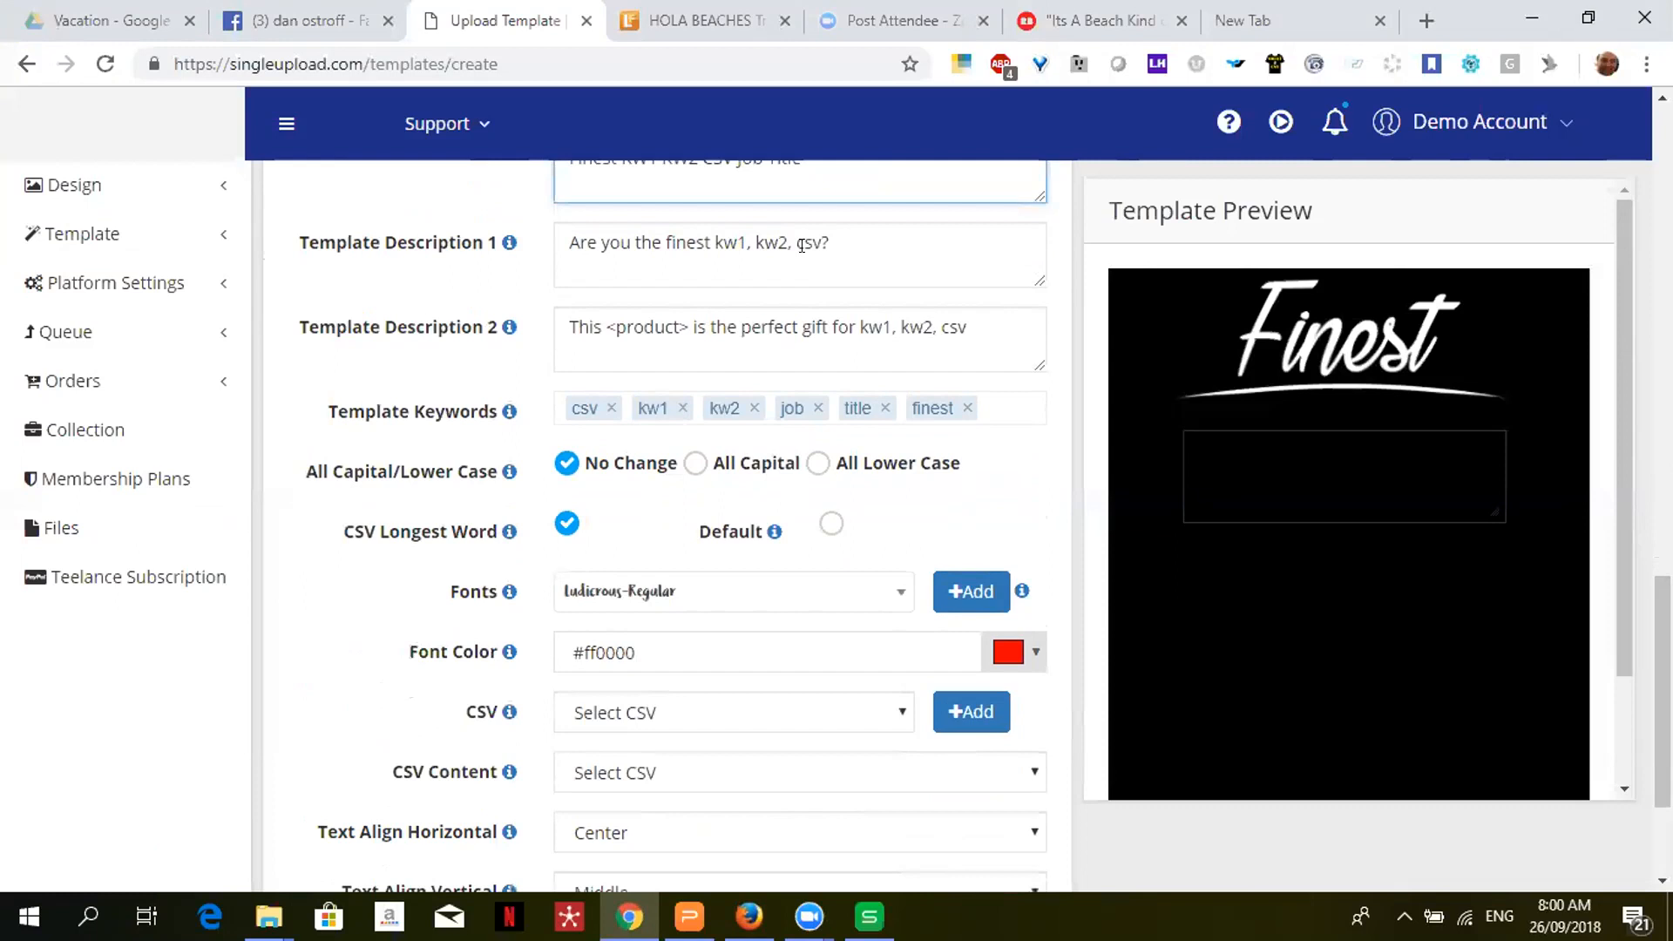
click(602, 328)
click(998, 409)
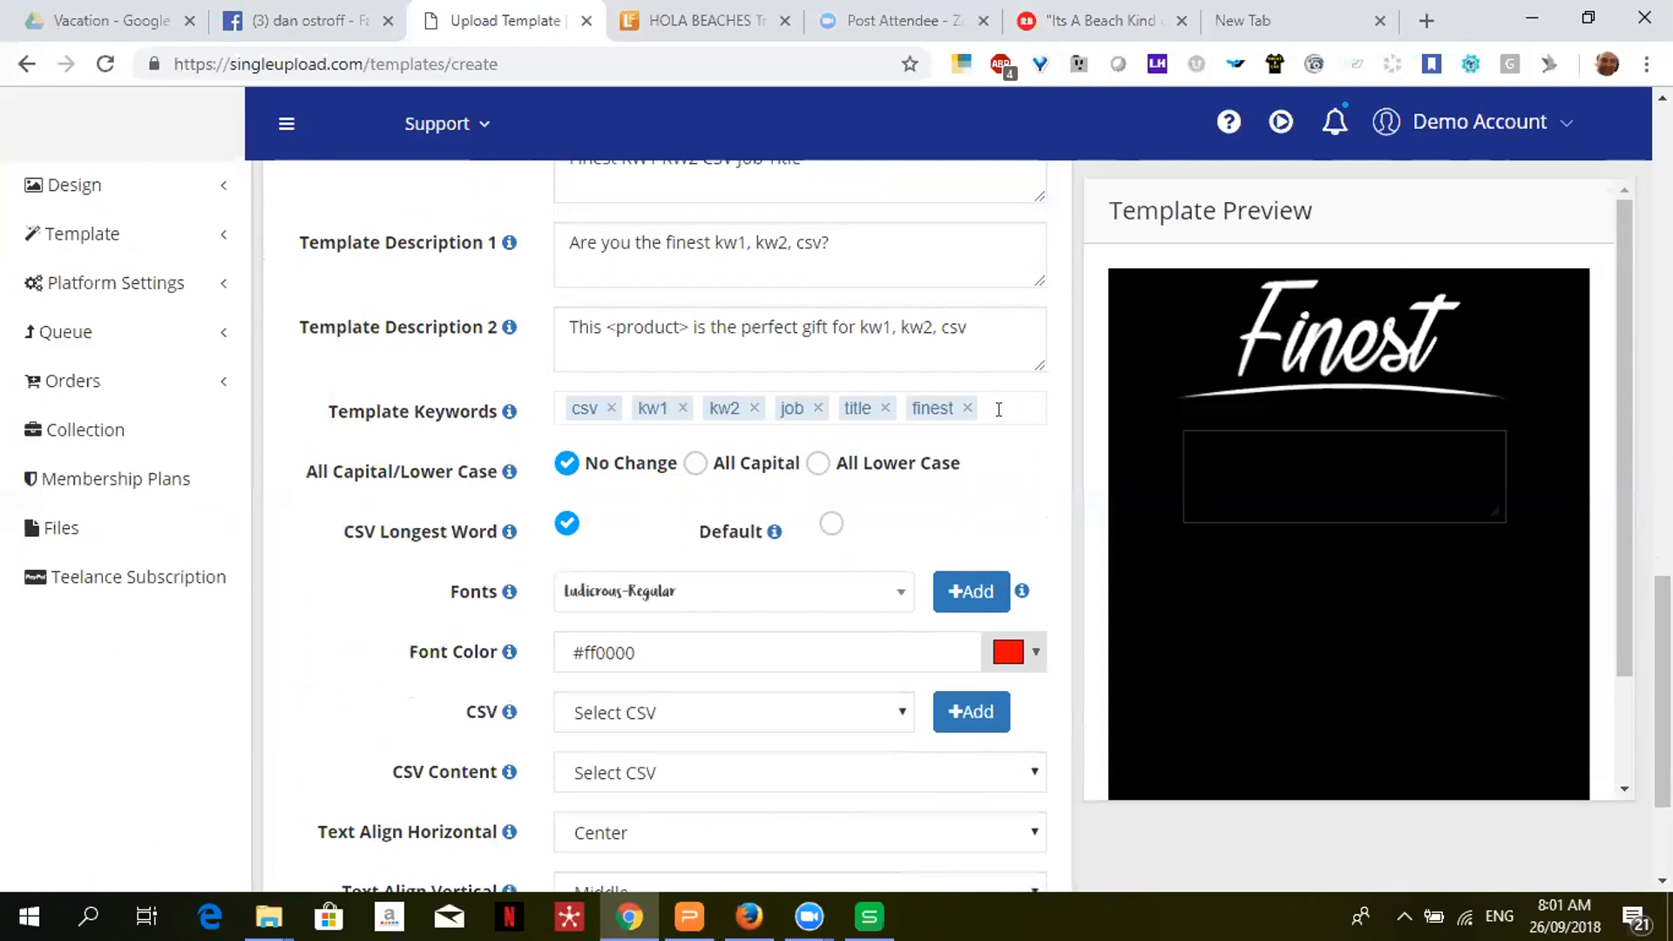
click(998, 409)
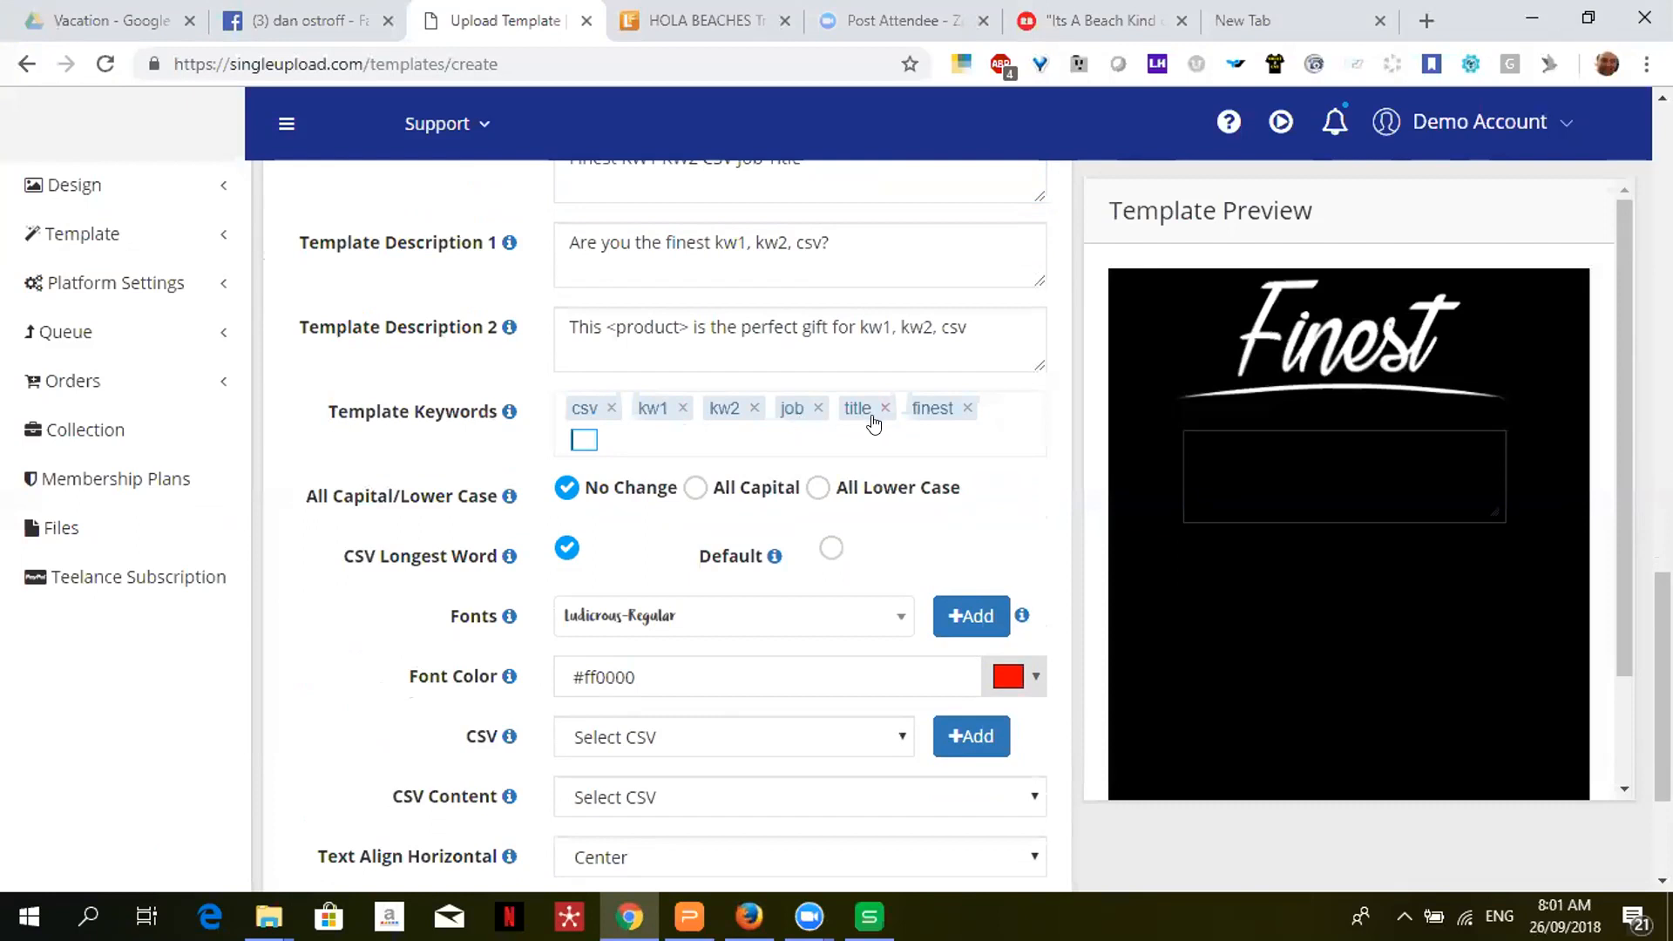
drag(1663, 688, 1663, 444)
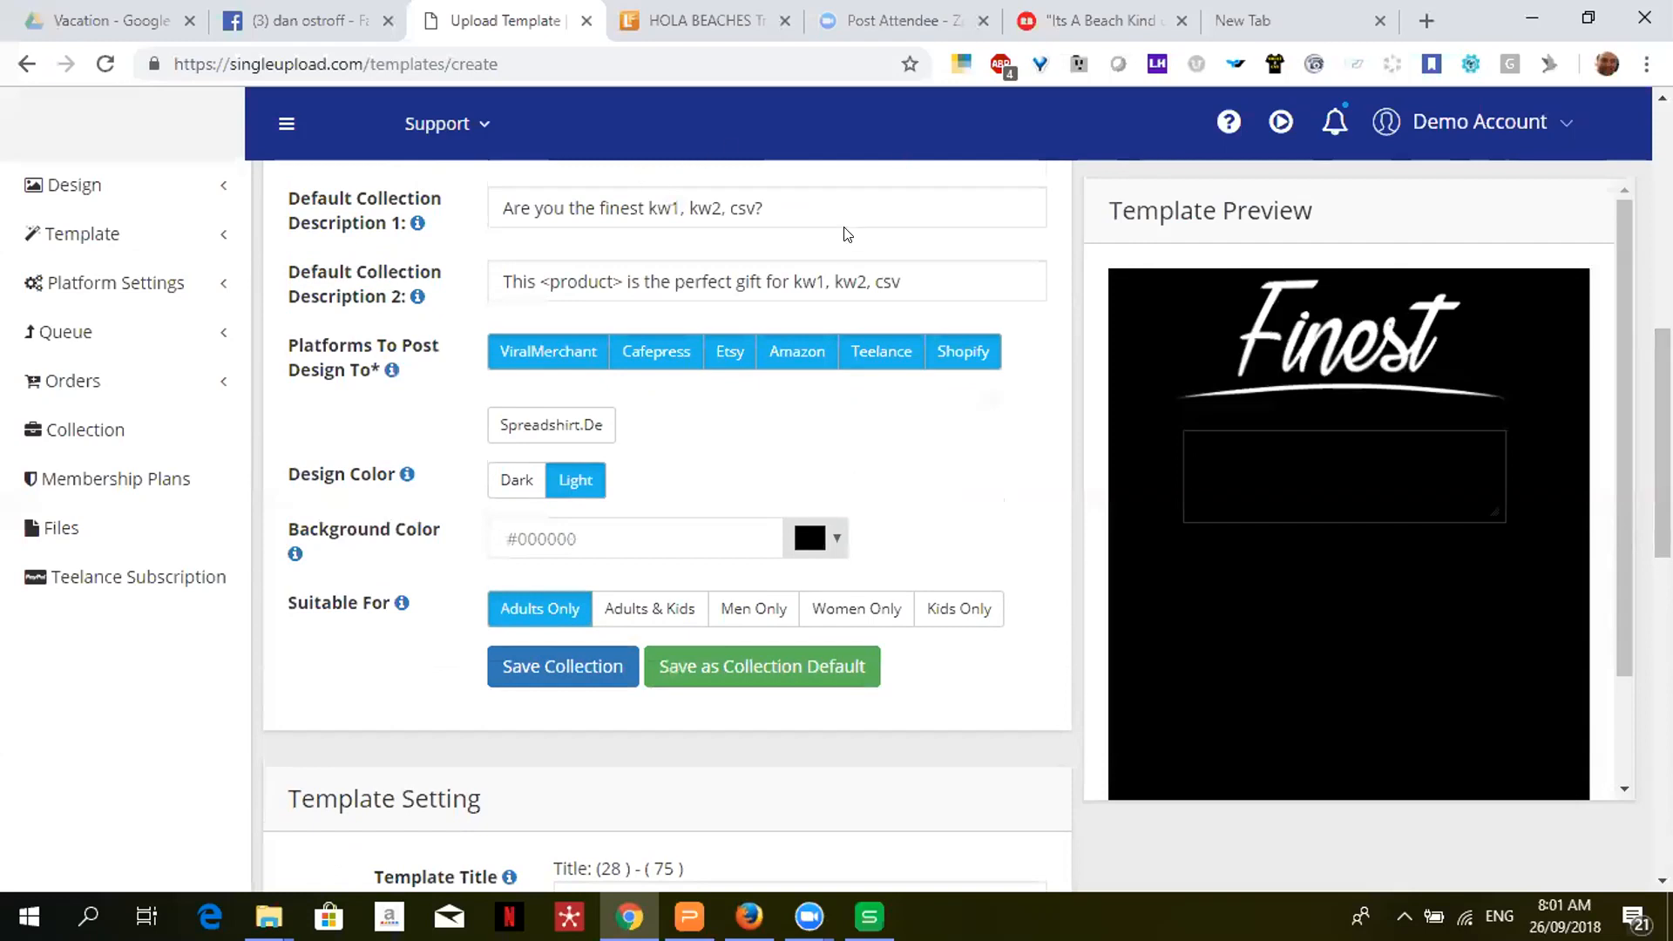
drag(1662, 444, 1662, 747)
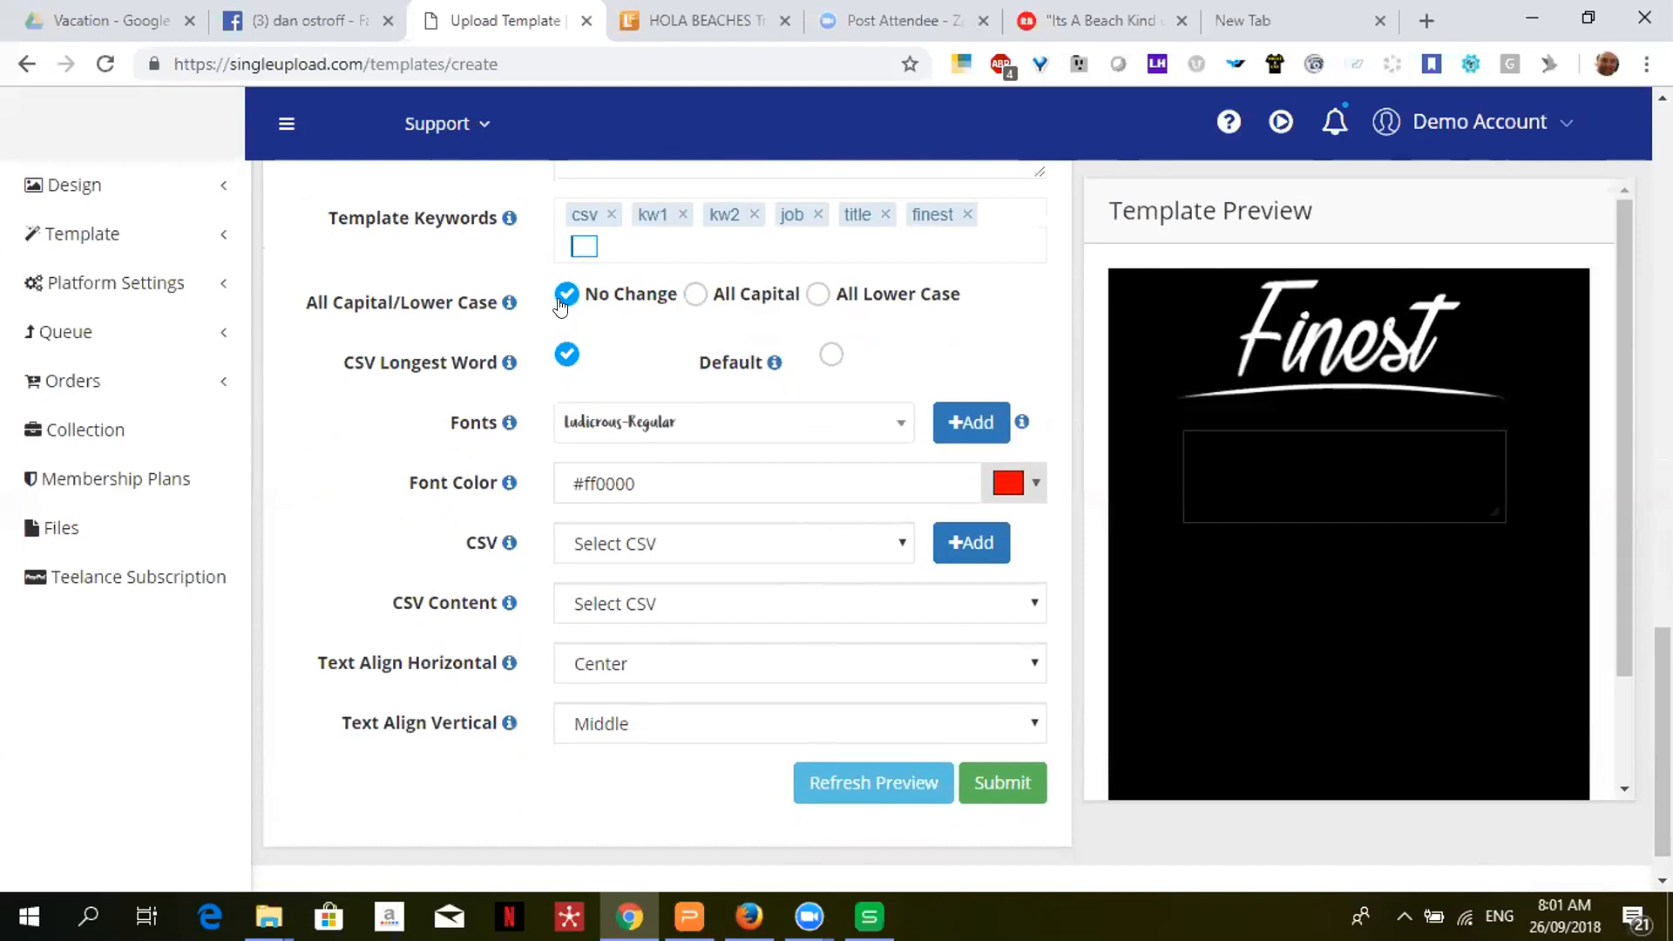
click(868, 917)
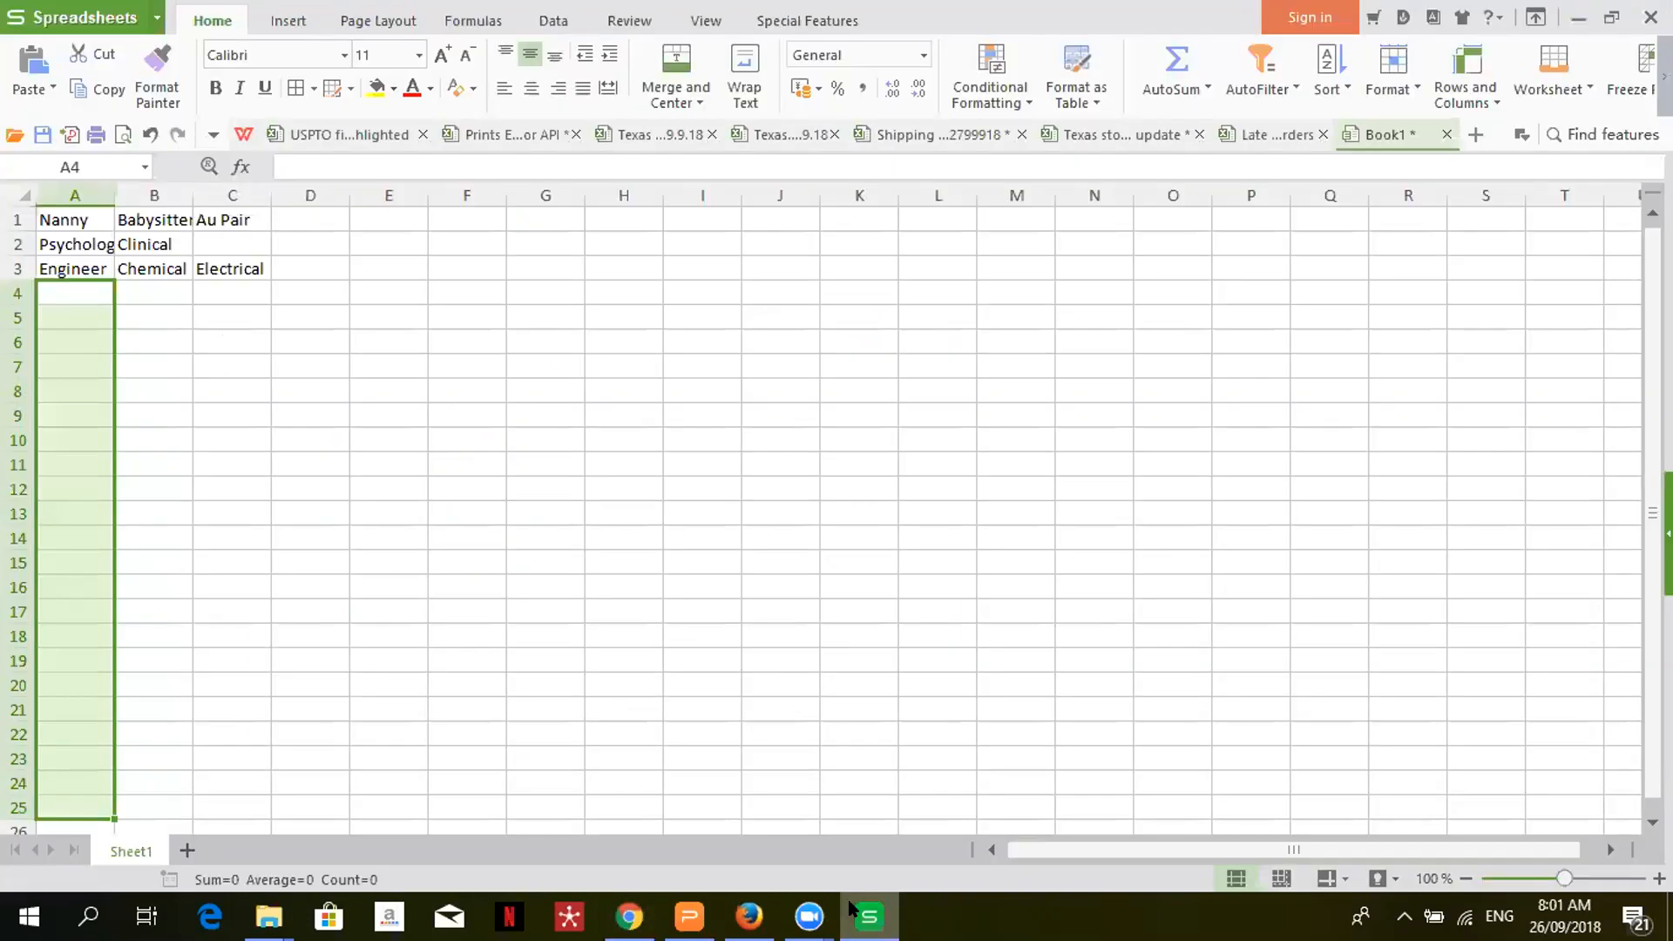
- Check Nanny in cell A1, then minimize the spreadsheet to return to the template
click(56, 223)
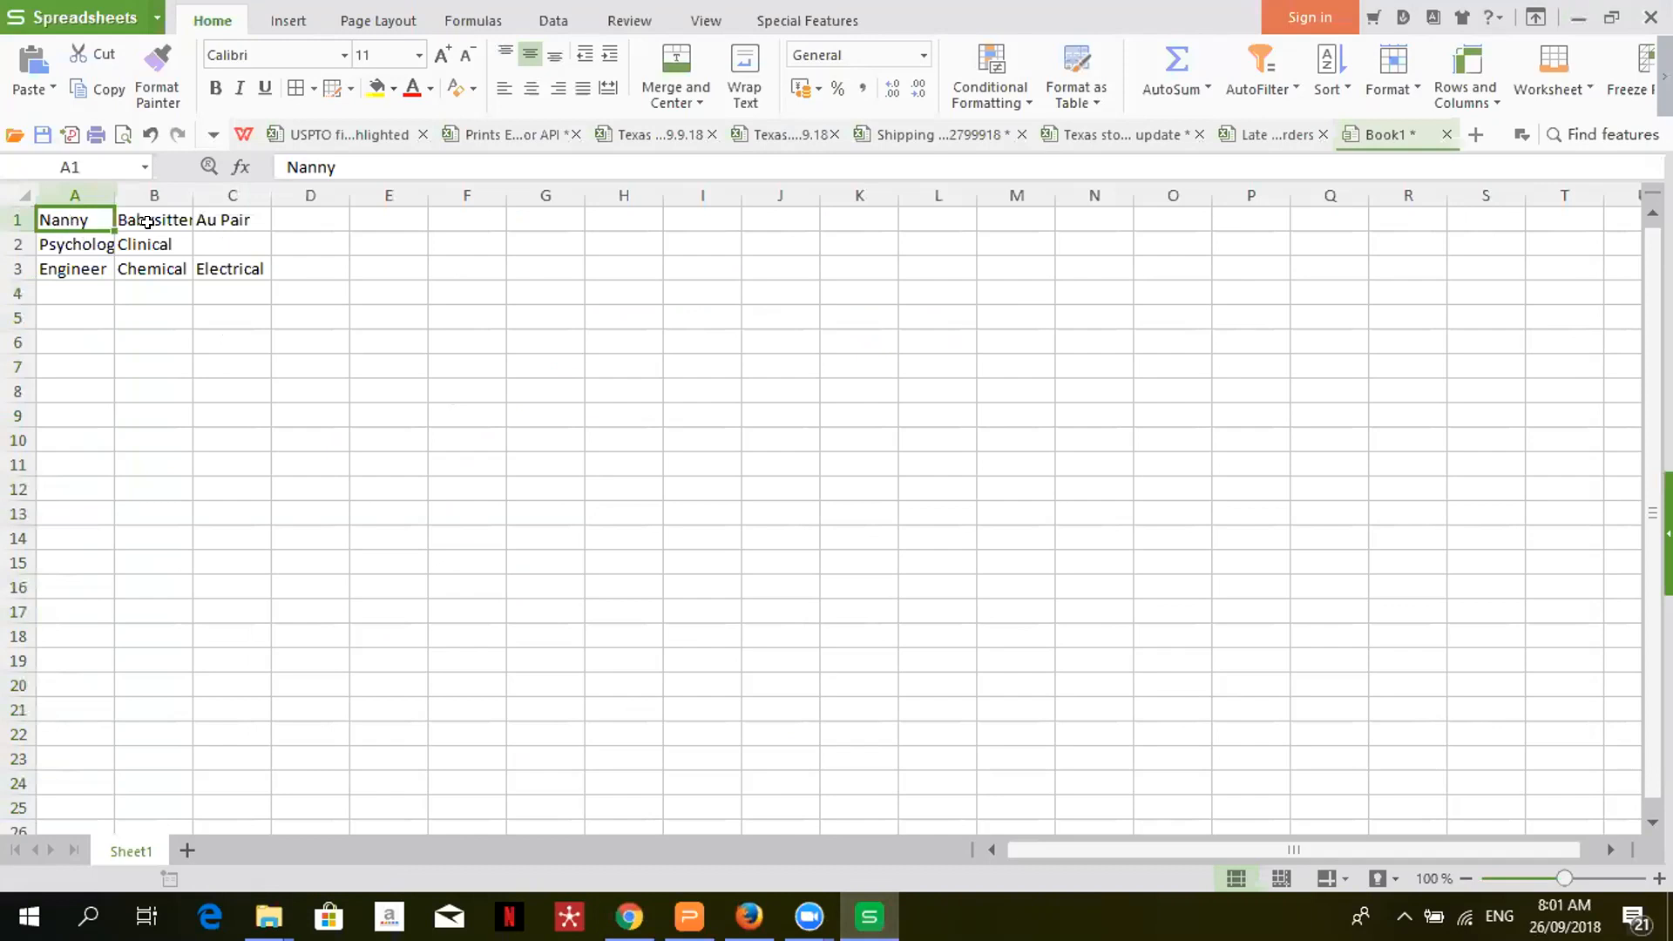
click(1577, 19)
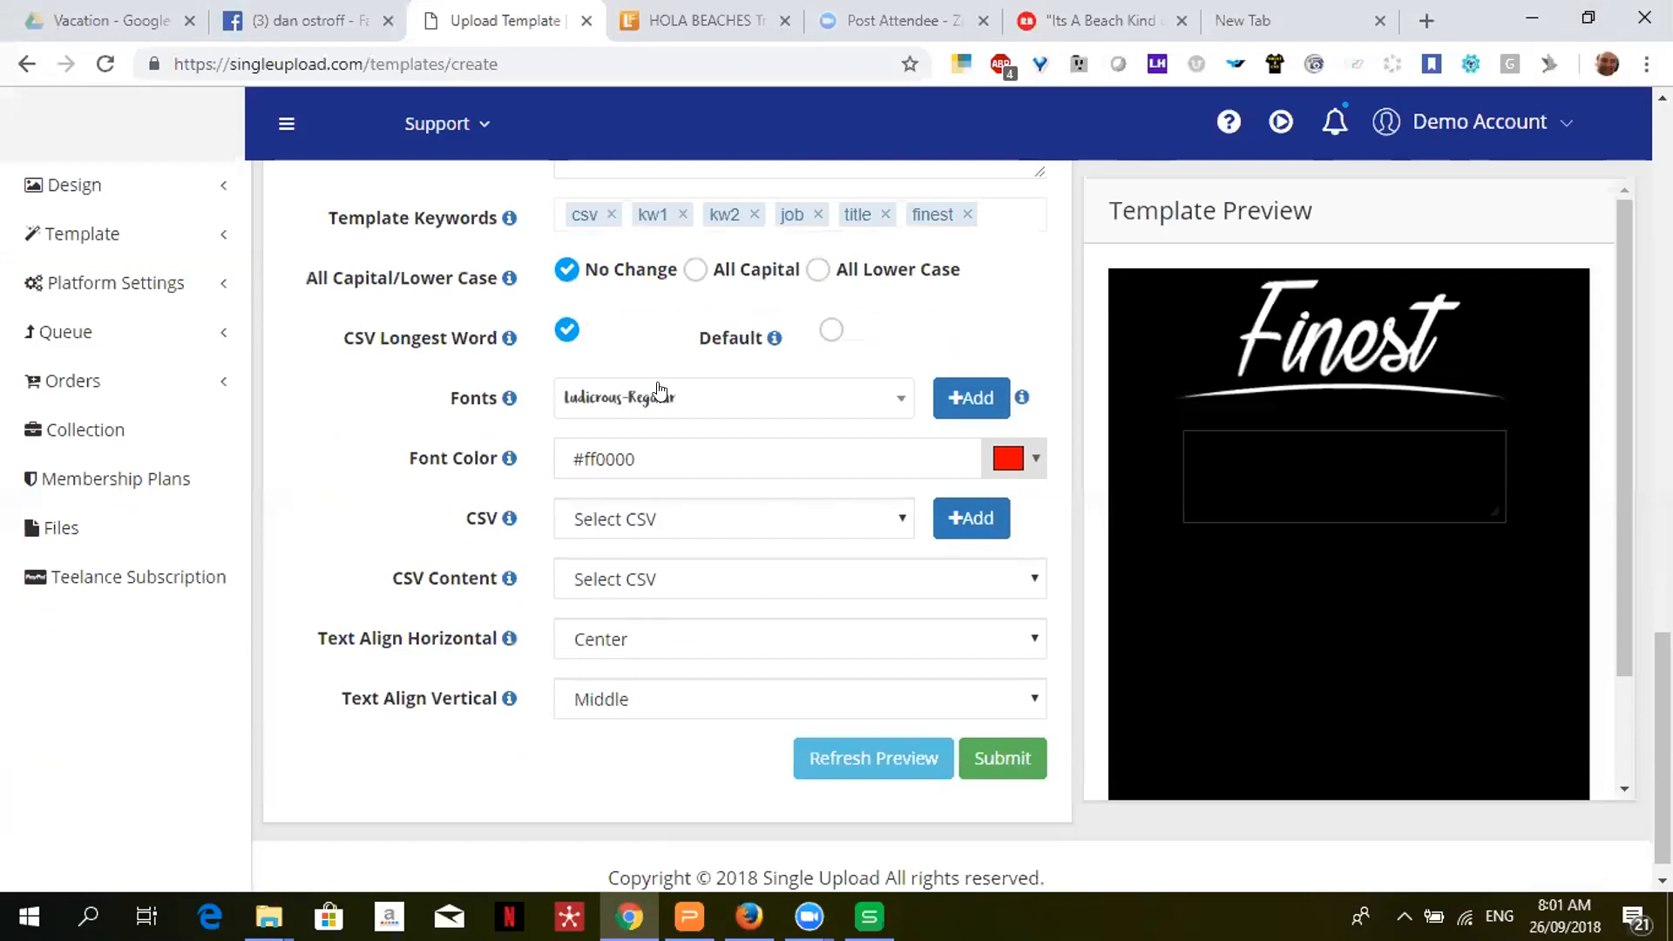
- Set the template text to All Lower Case and change sizing from CSV Longest Word to Default
click(695, 280)
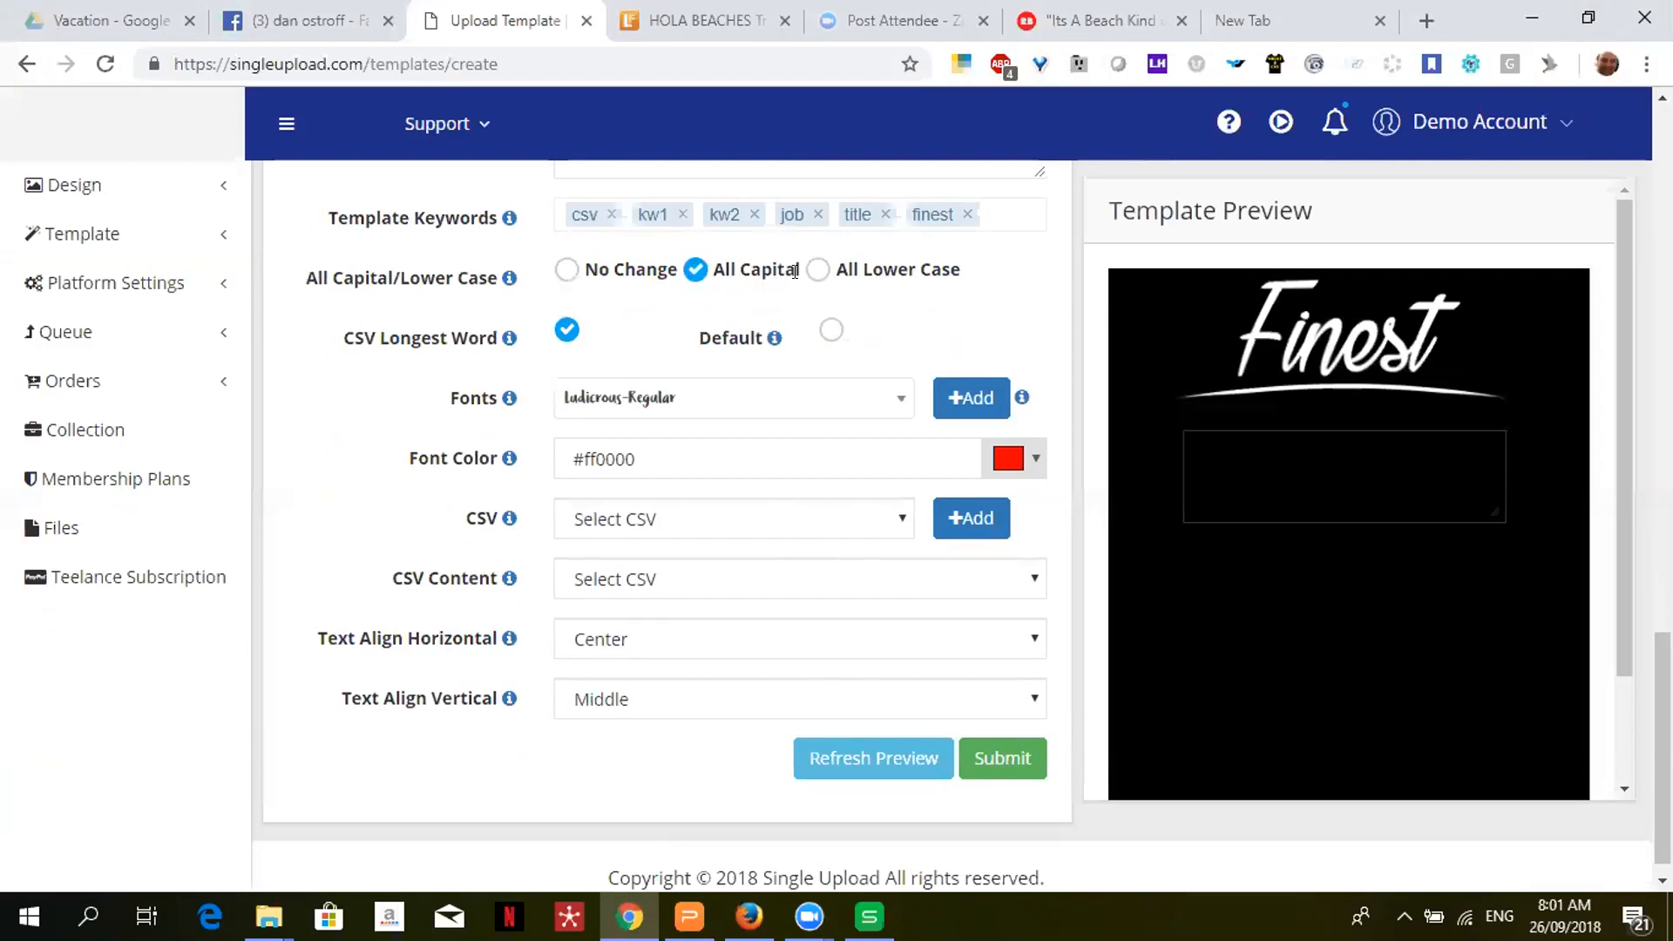
click(802, 279)
click(830, 331)
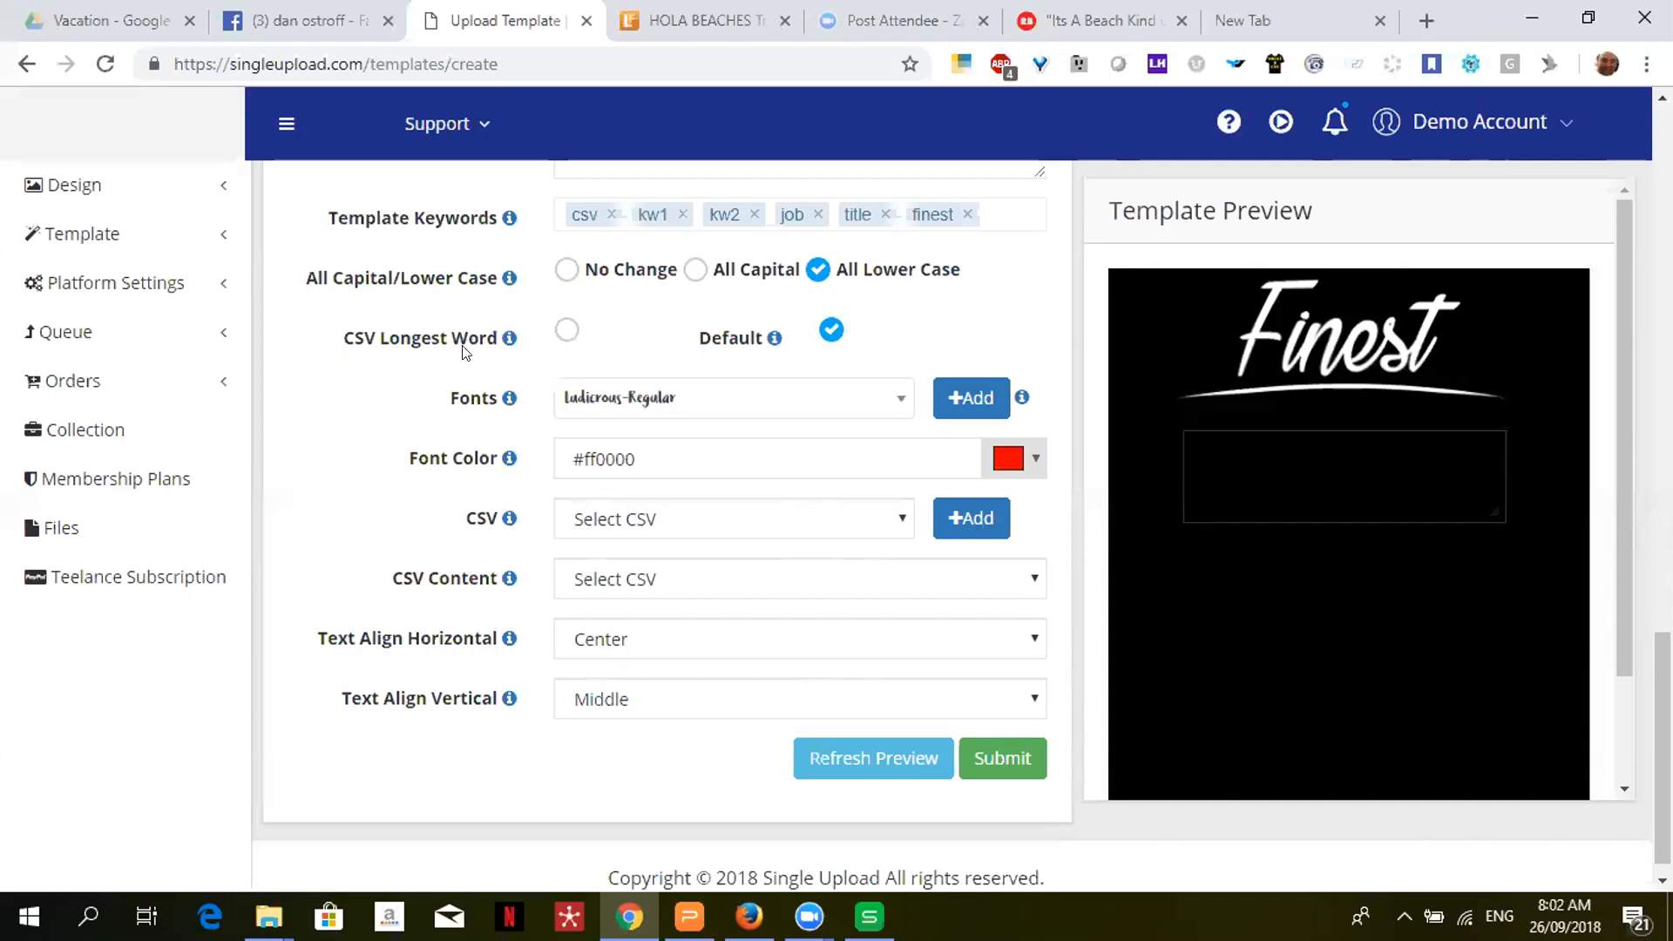
click(739, 407)
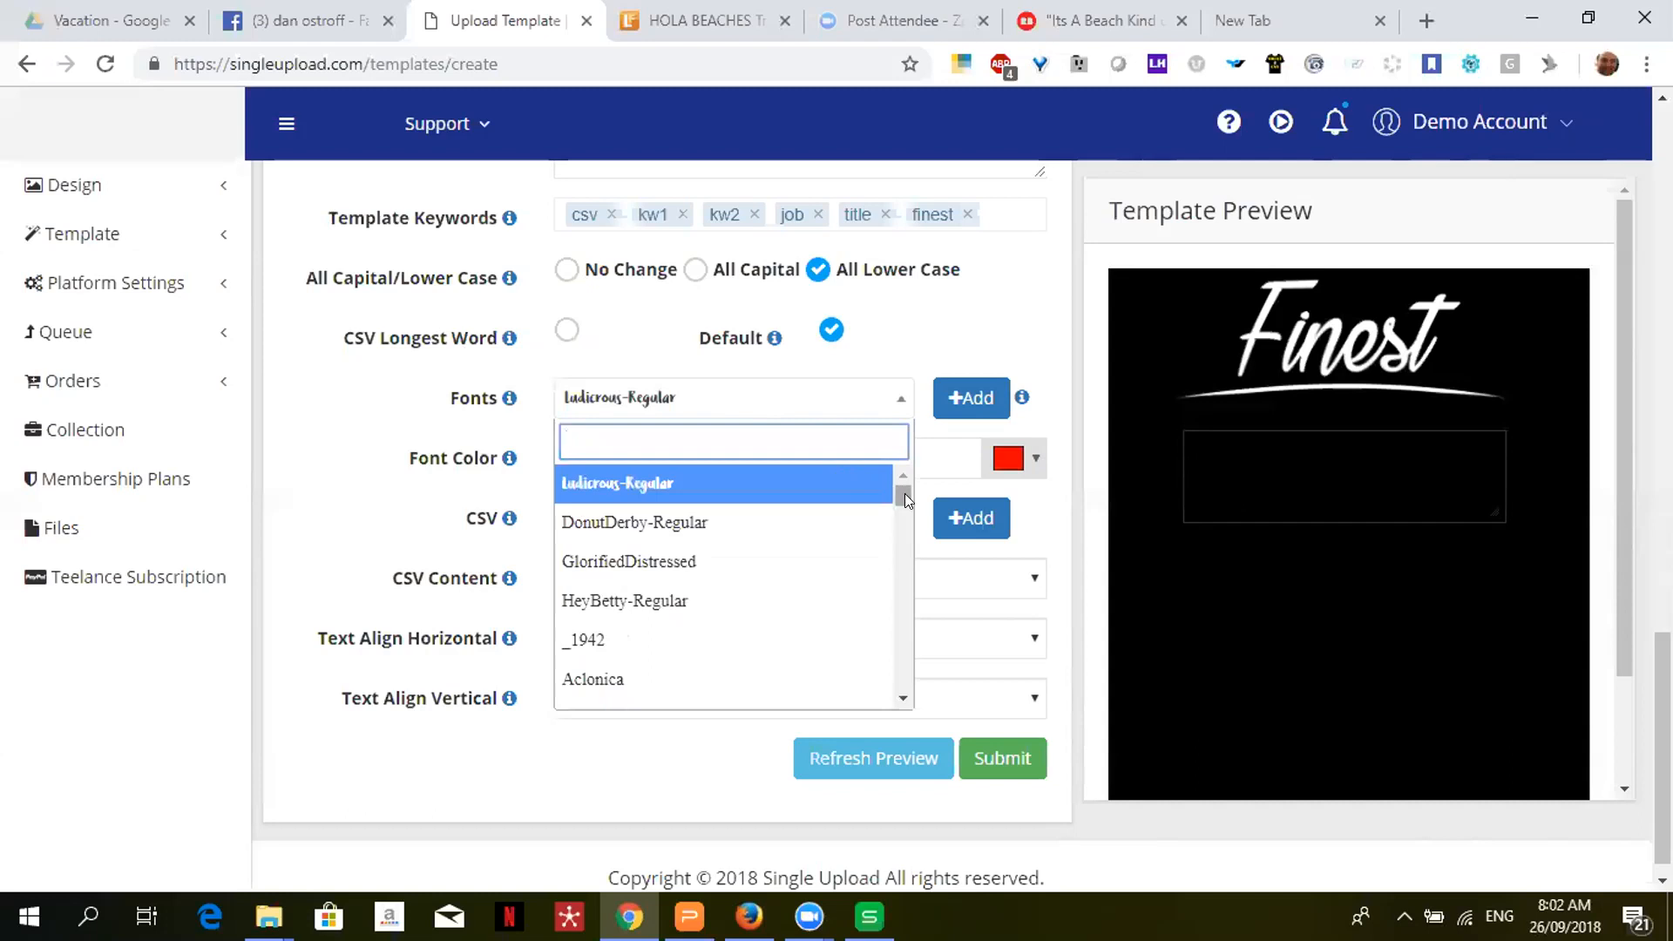
- Browse the font list and keep Ludicrous-Regular as the template font
drag(904, 502, 893, 578)
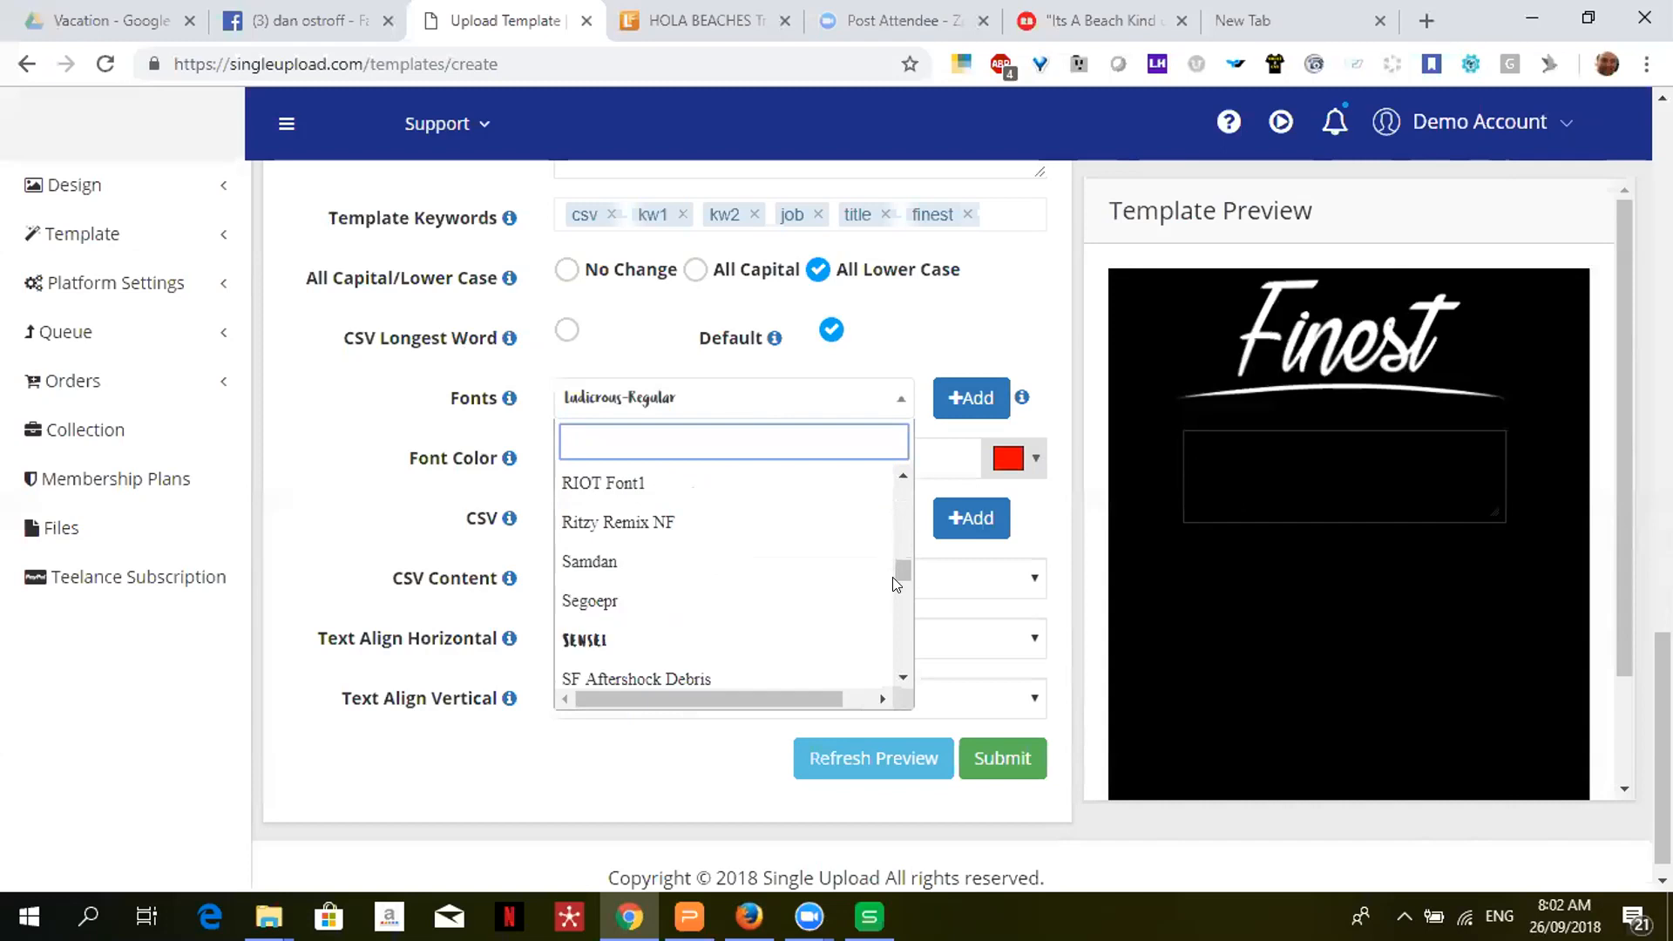
scroll(895, 584, down, 5)
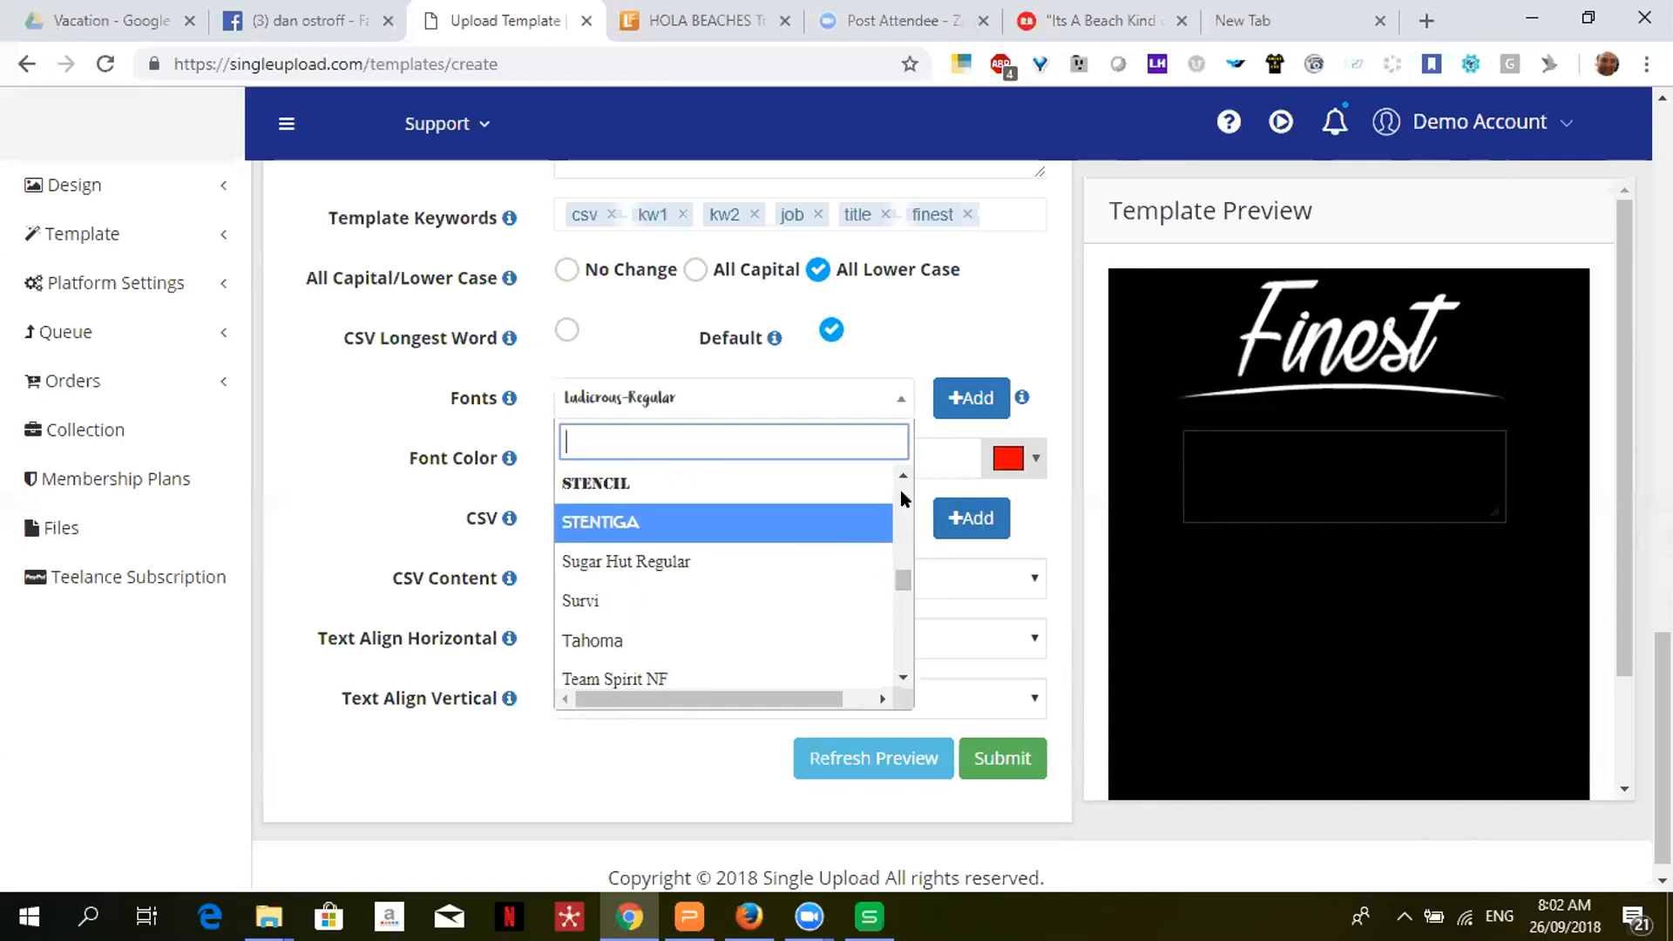
scroll(903, 498, up, 5)
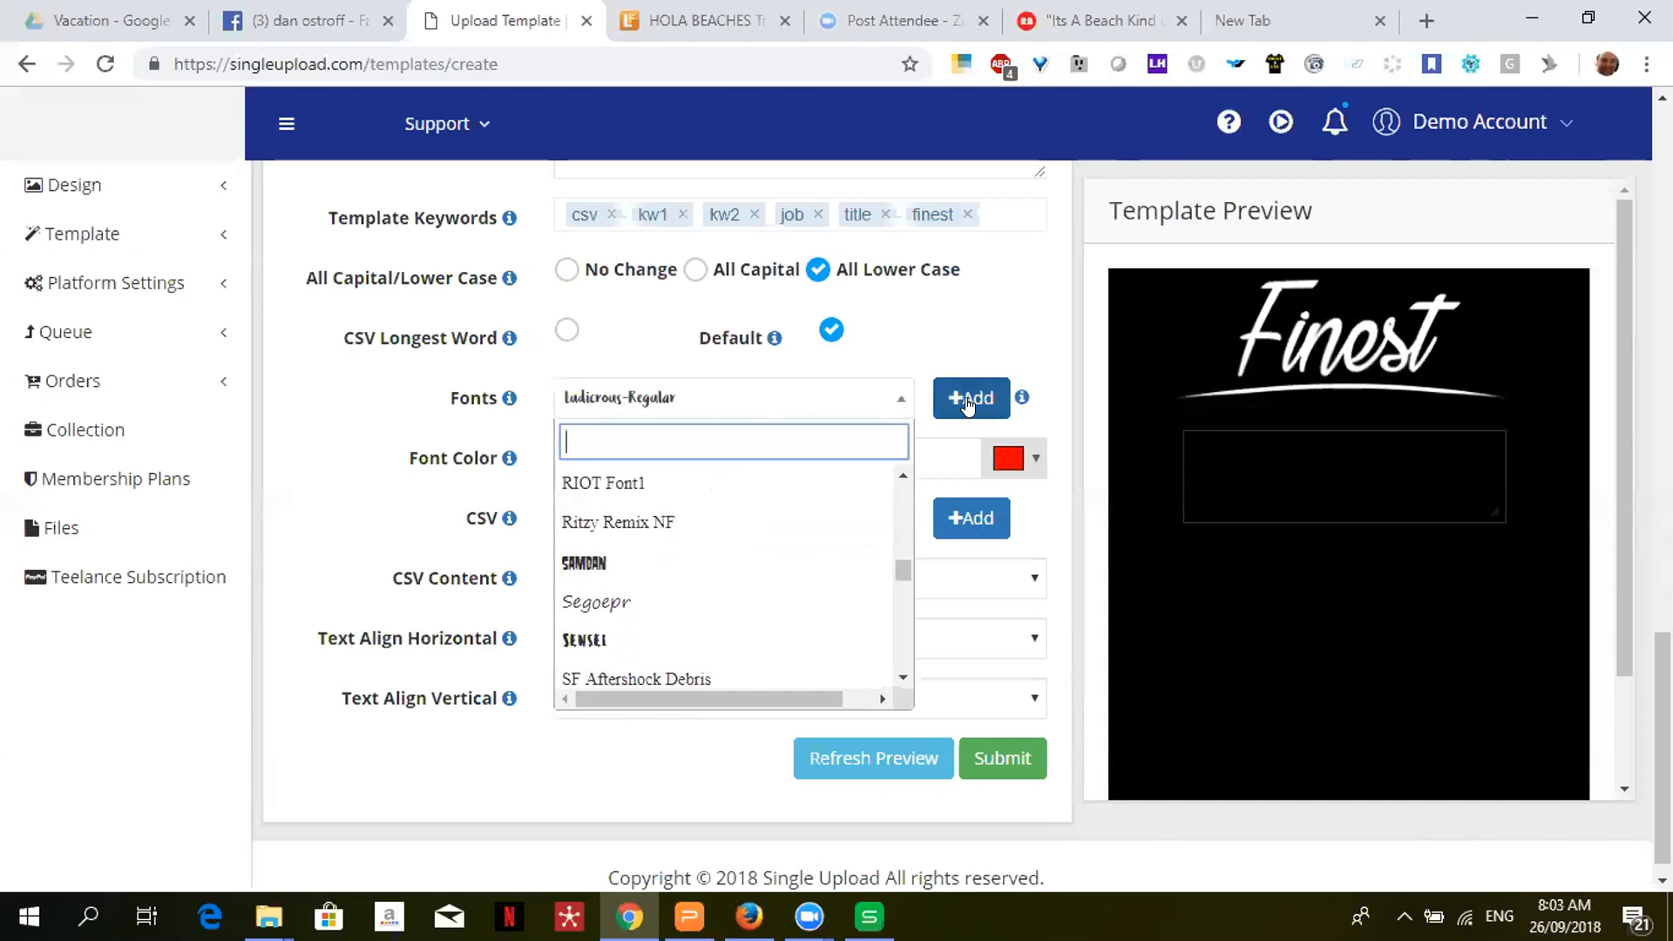
click(1048, 394)
- Change the template text colour from red #ff0000 to yellow-green #c7e518
click(758, 465)
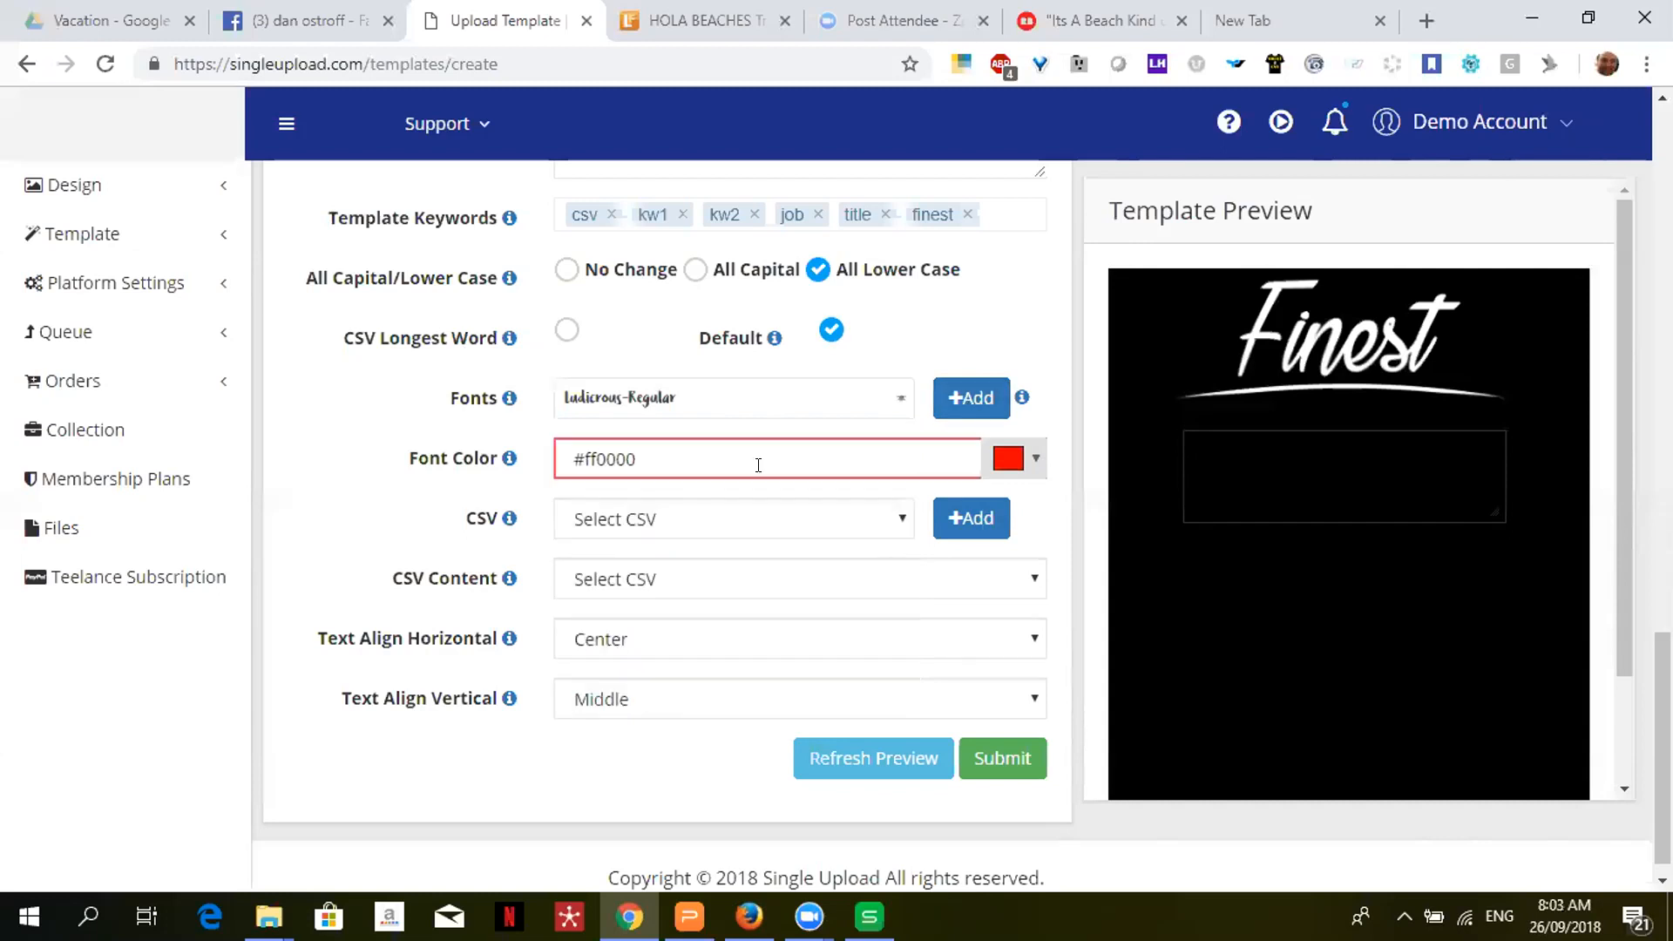
click(1031, 459)
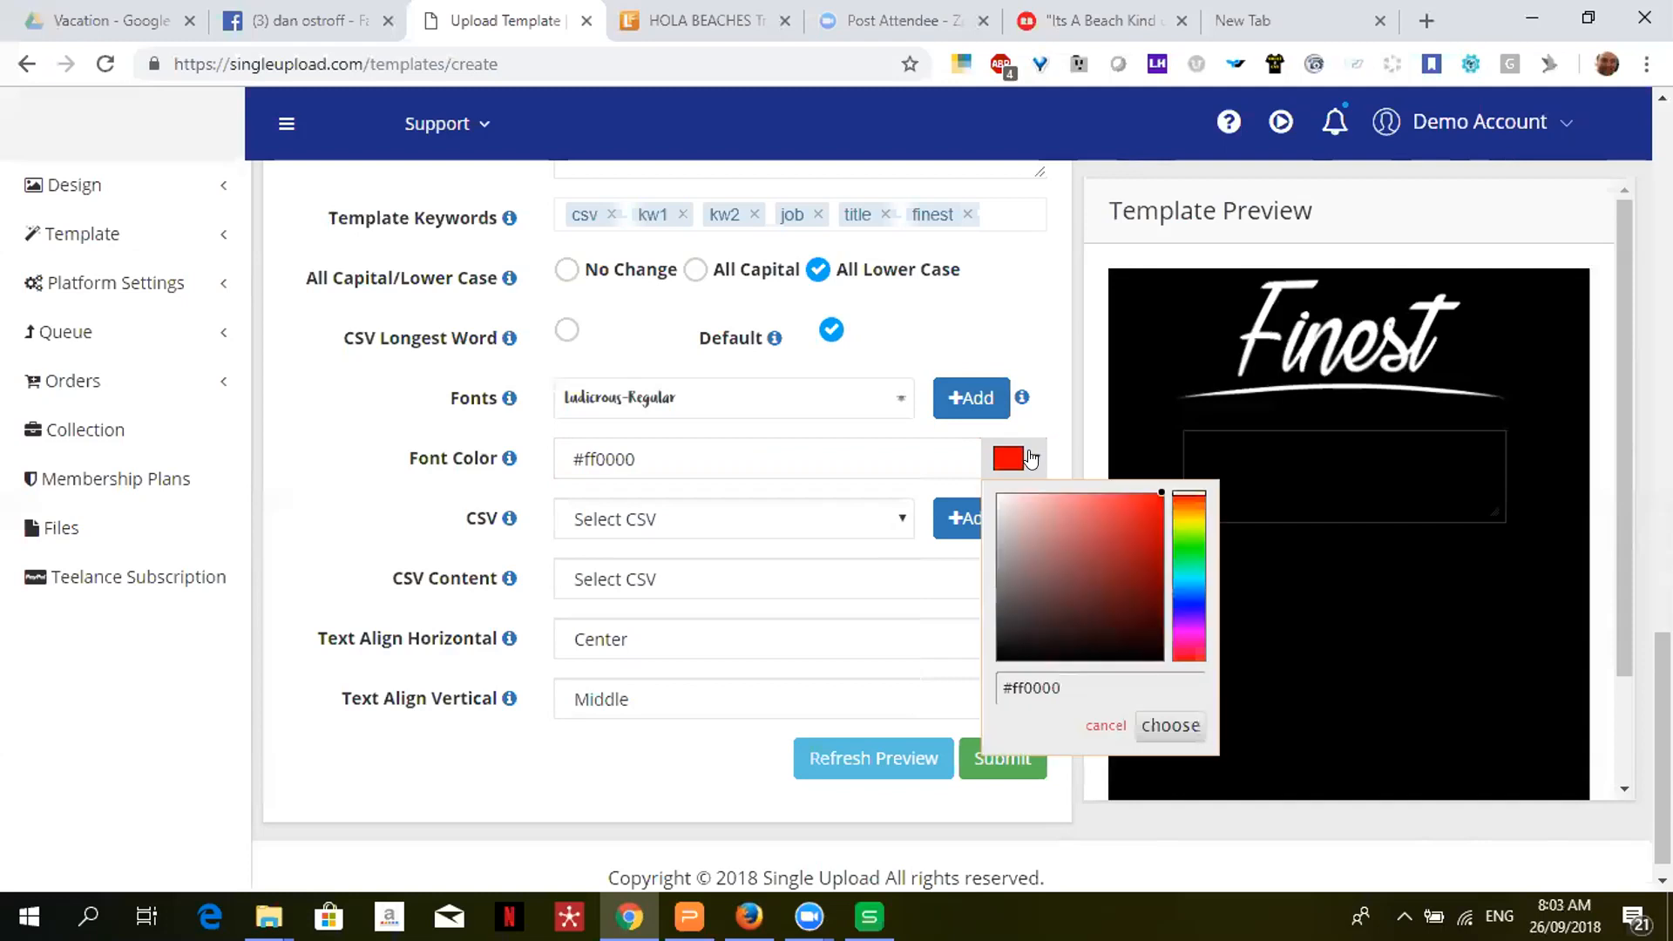
click(1185, 523)
click(1128, 531)
click(1142, 515)
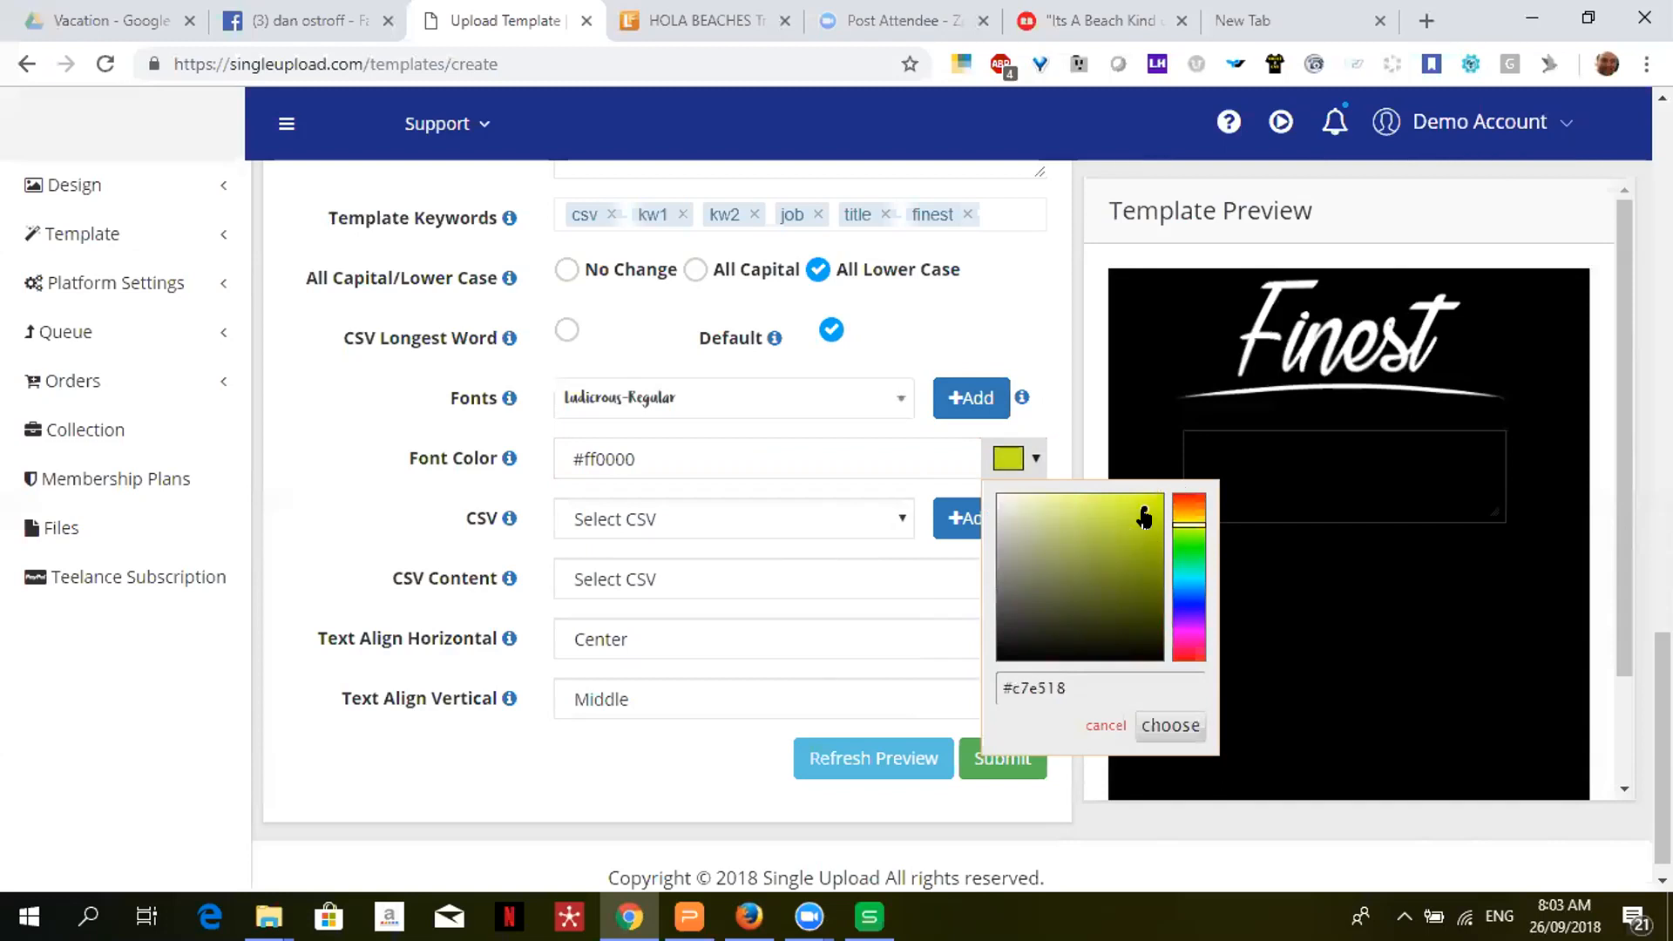
click(1168, 727)
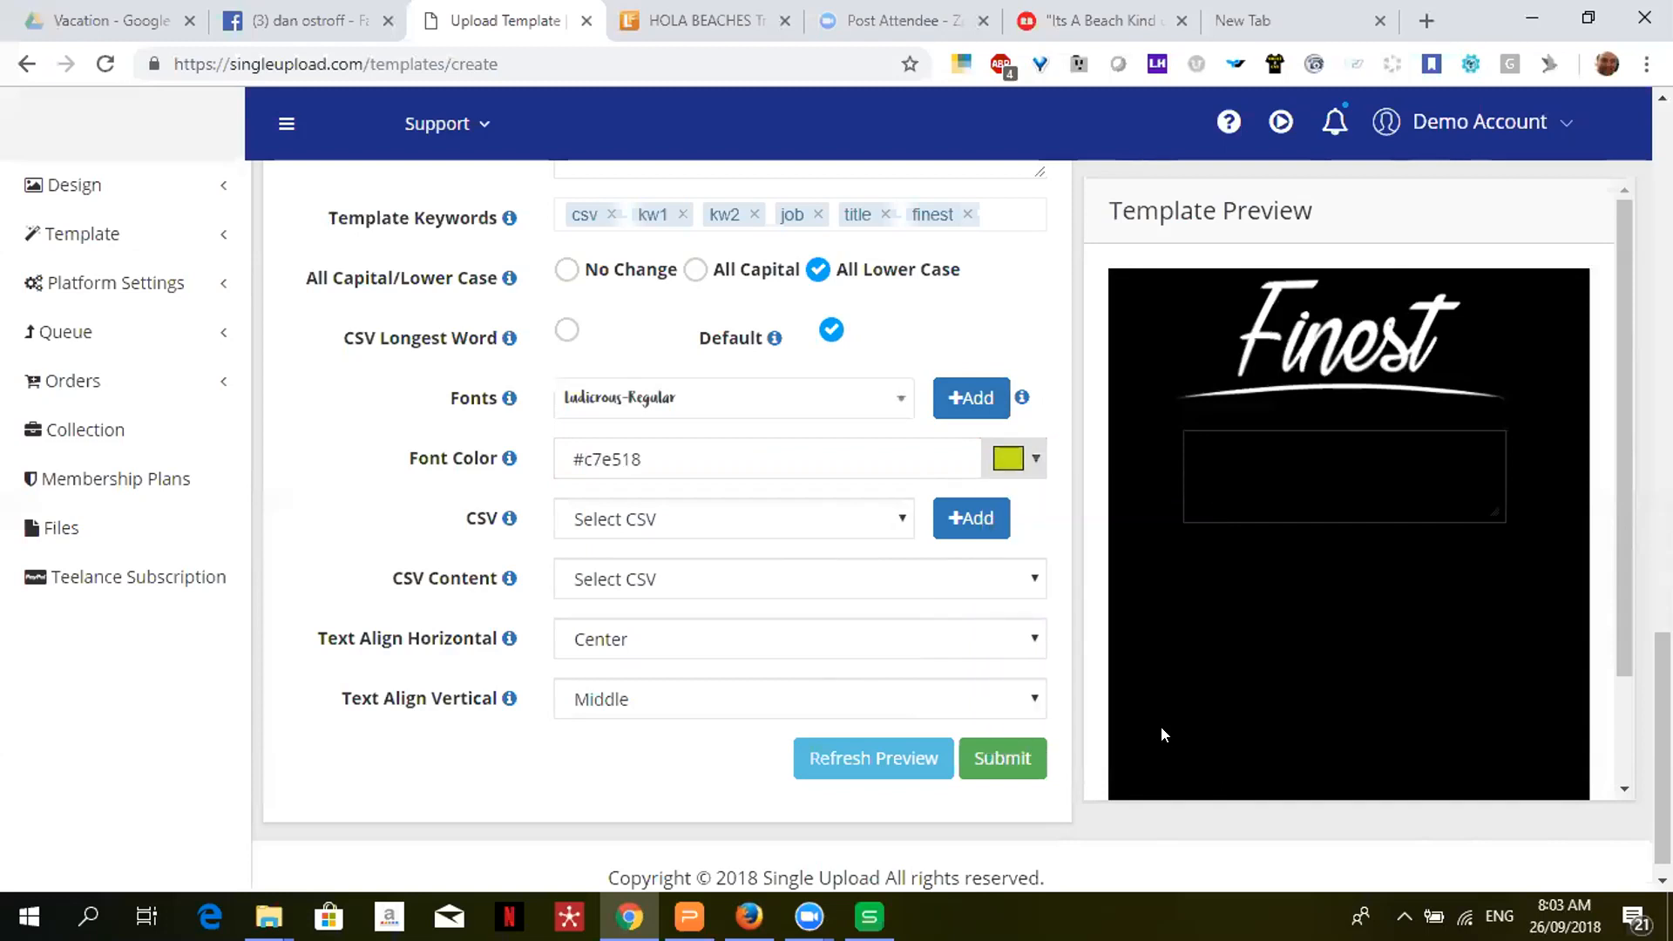
click(732, 526)
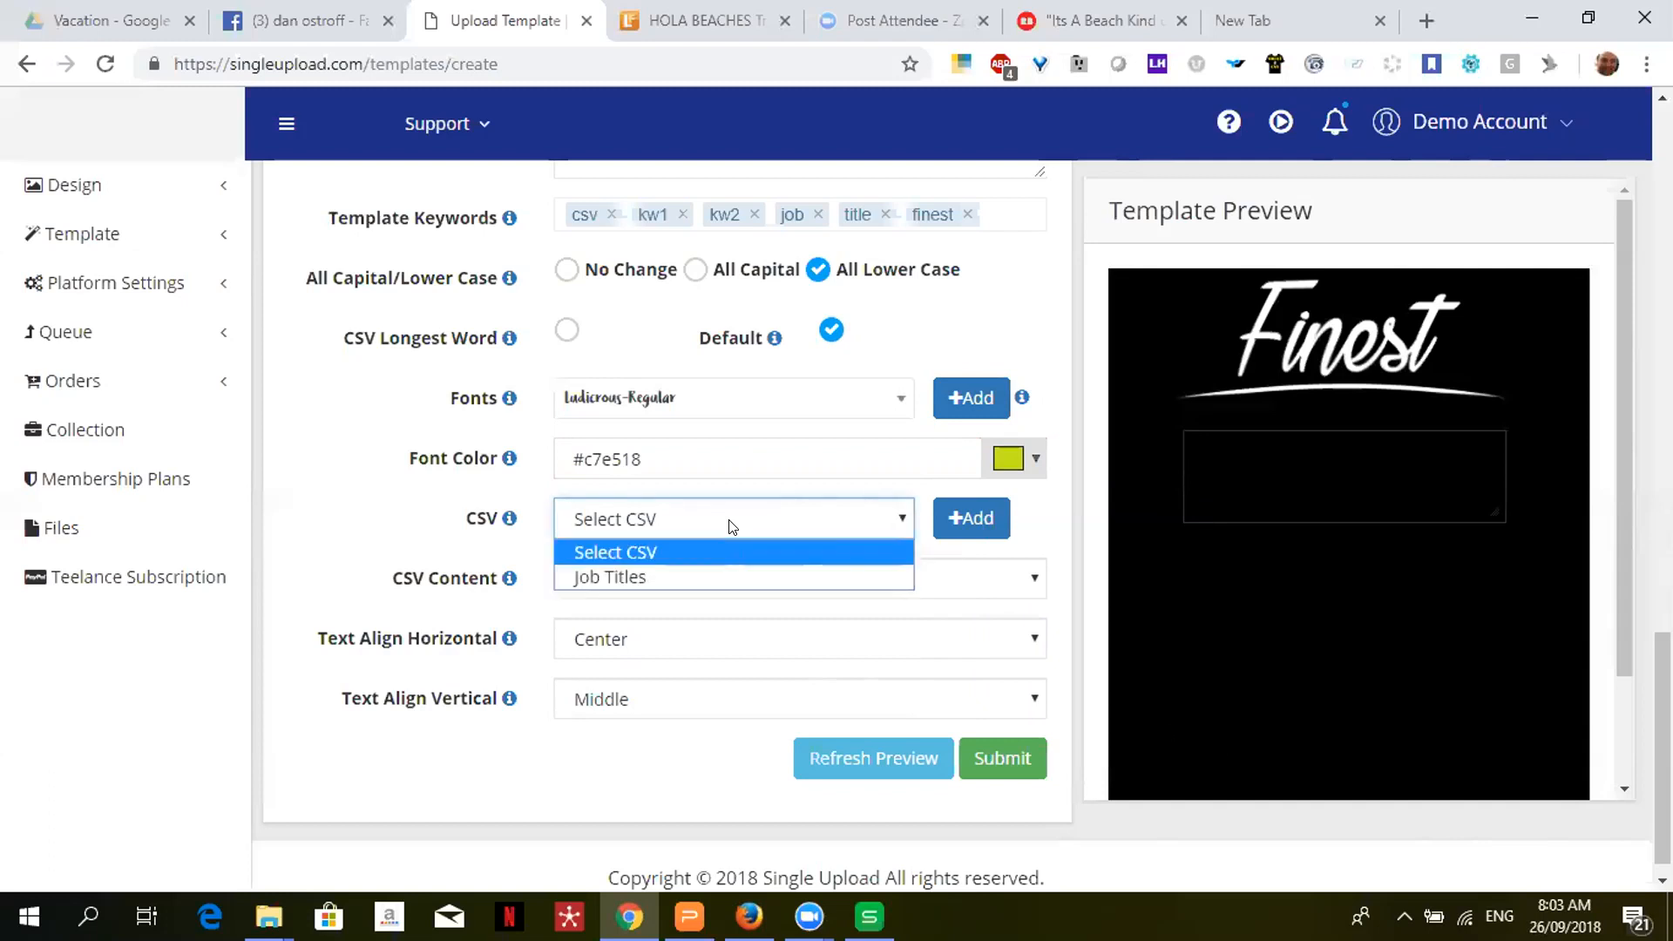
- Attach the Job Titles CSV to the template, set All Capital, and refresh the preview
click(763, 576)
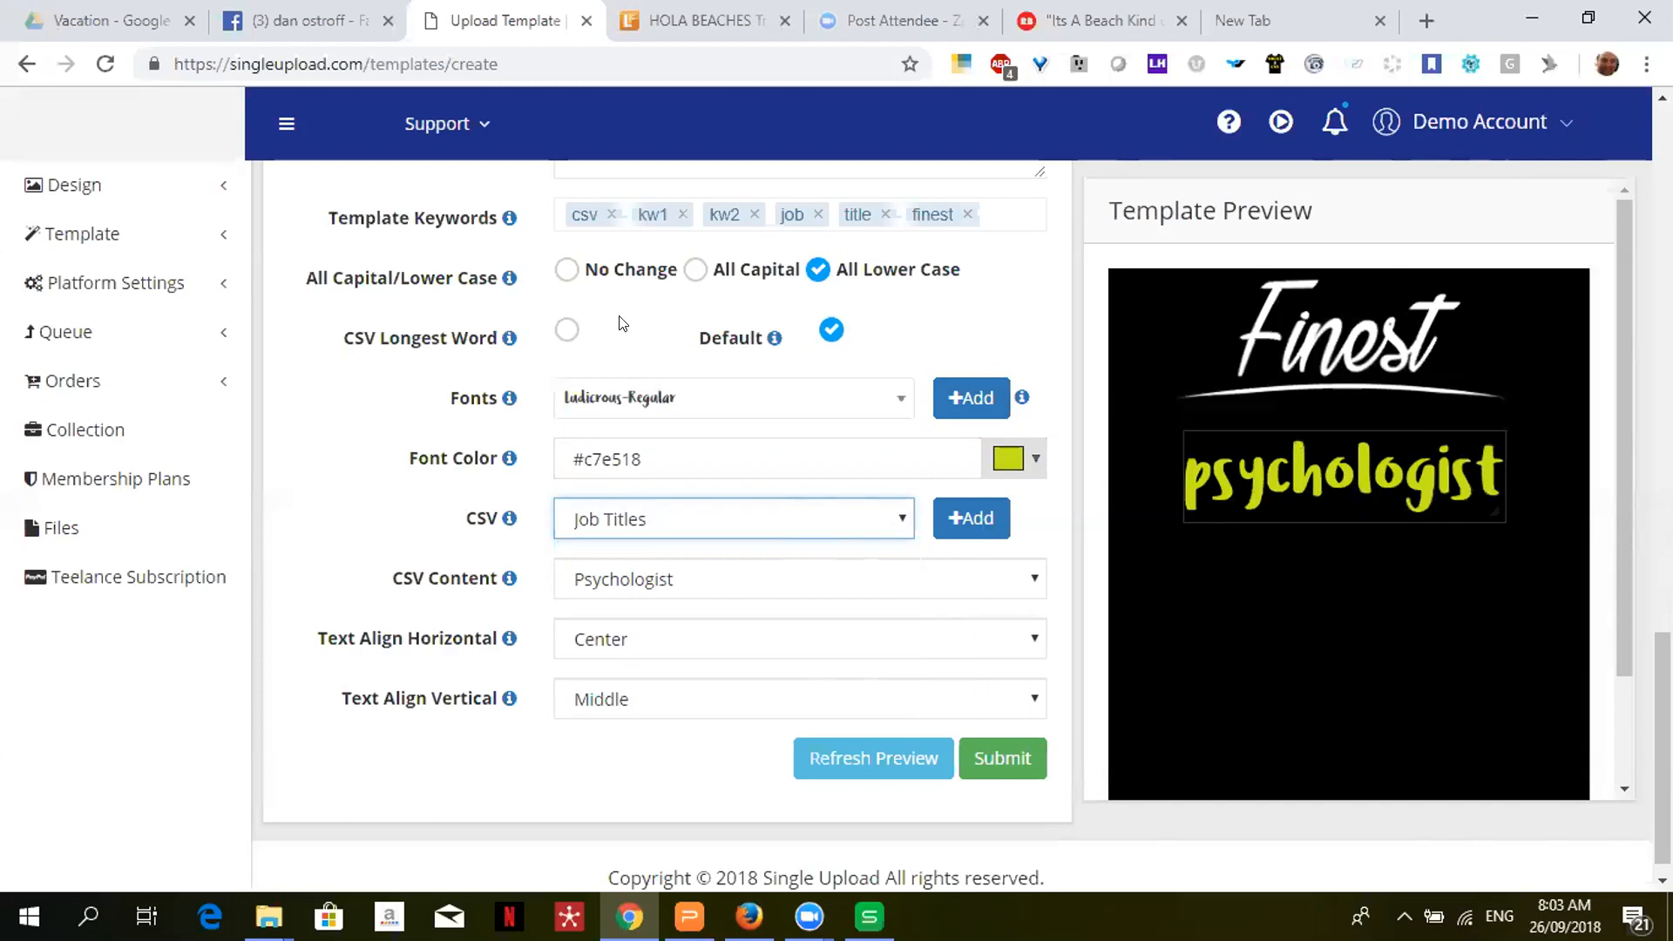
click(697, 270)
click(839, 770)
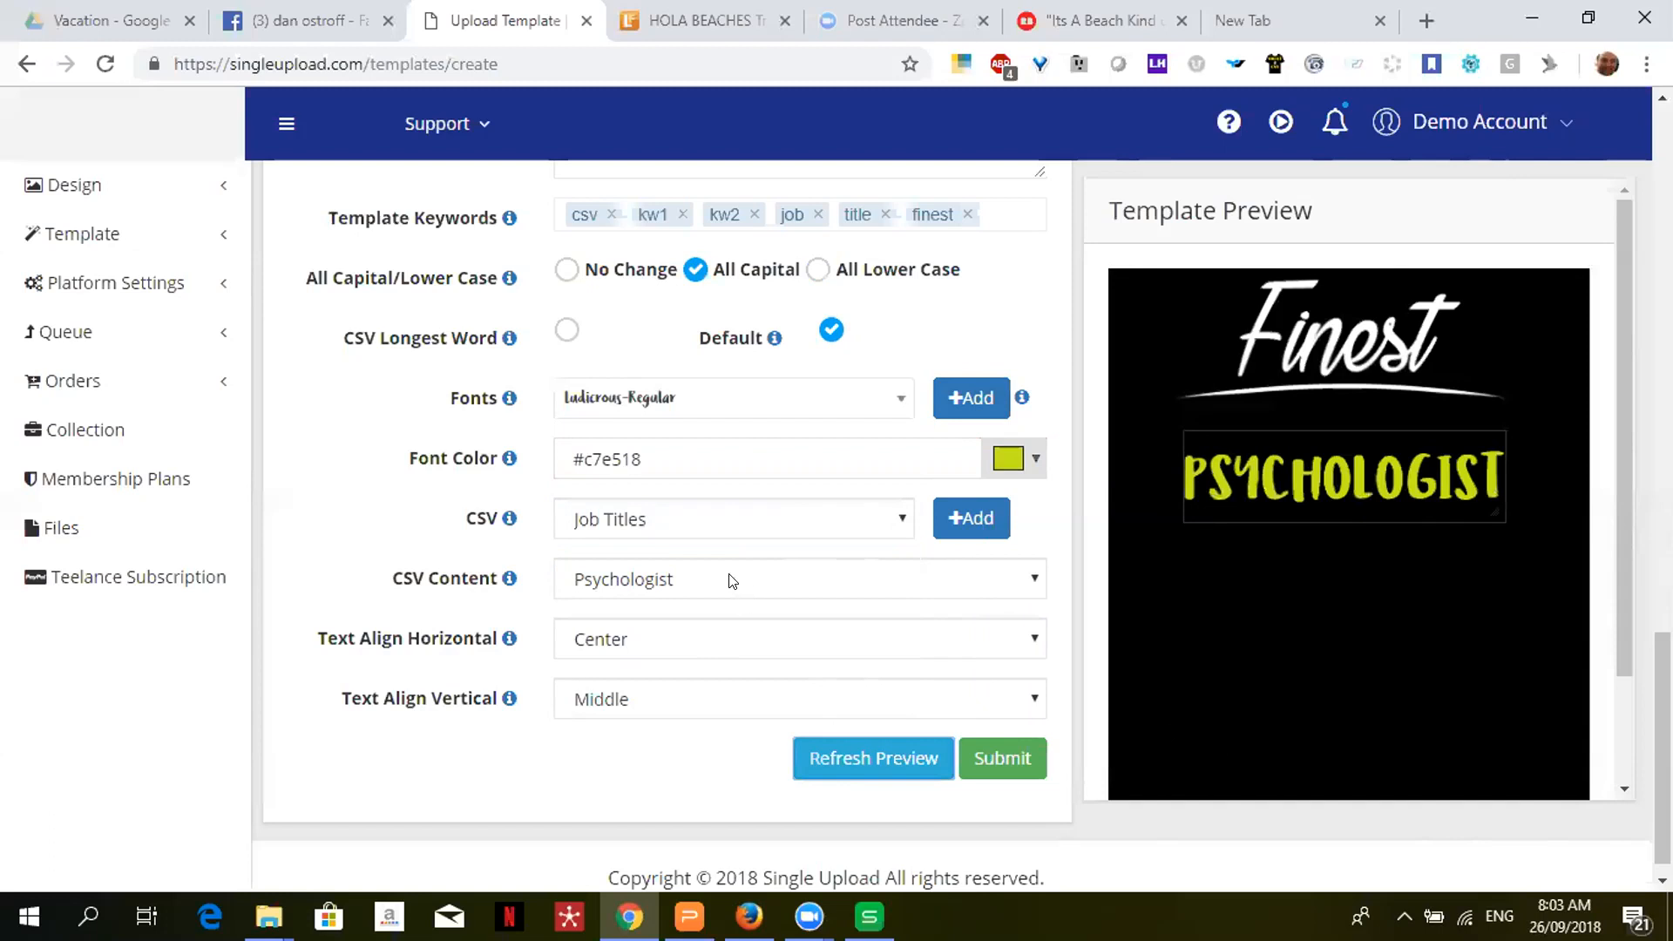
- Keep centre and middle alignment, then preview the Nanny job title as NANNY below the logo
click(728, 655)
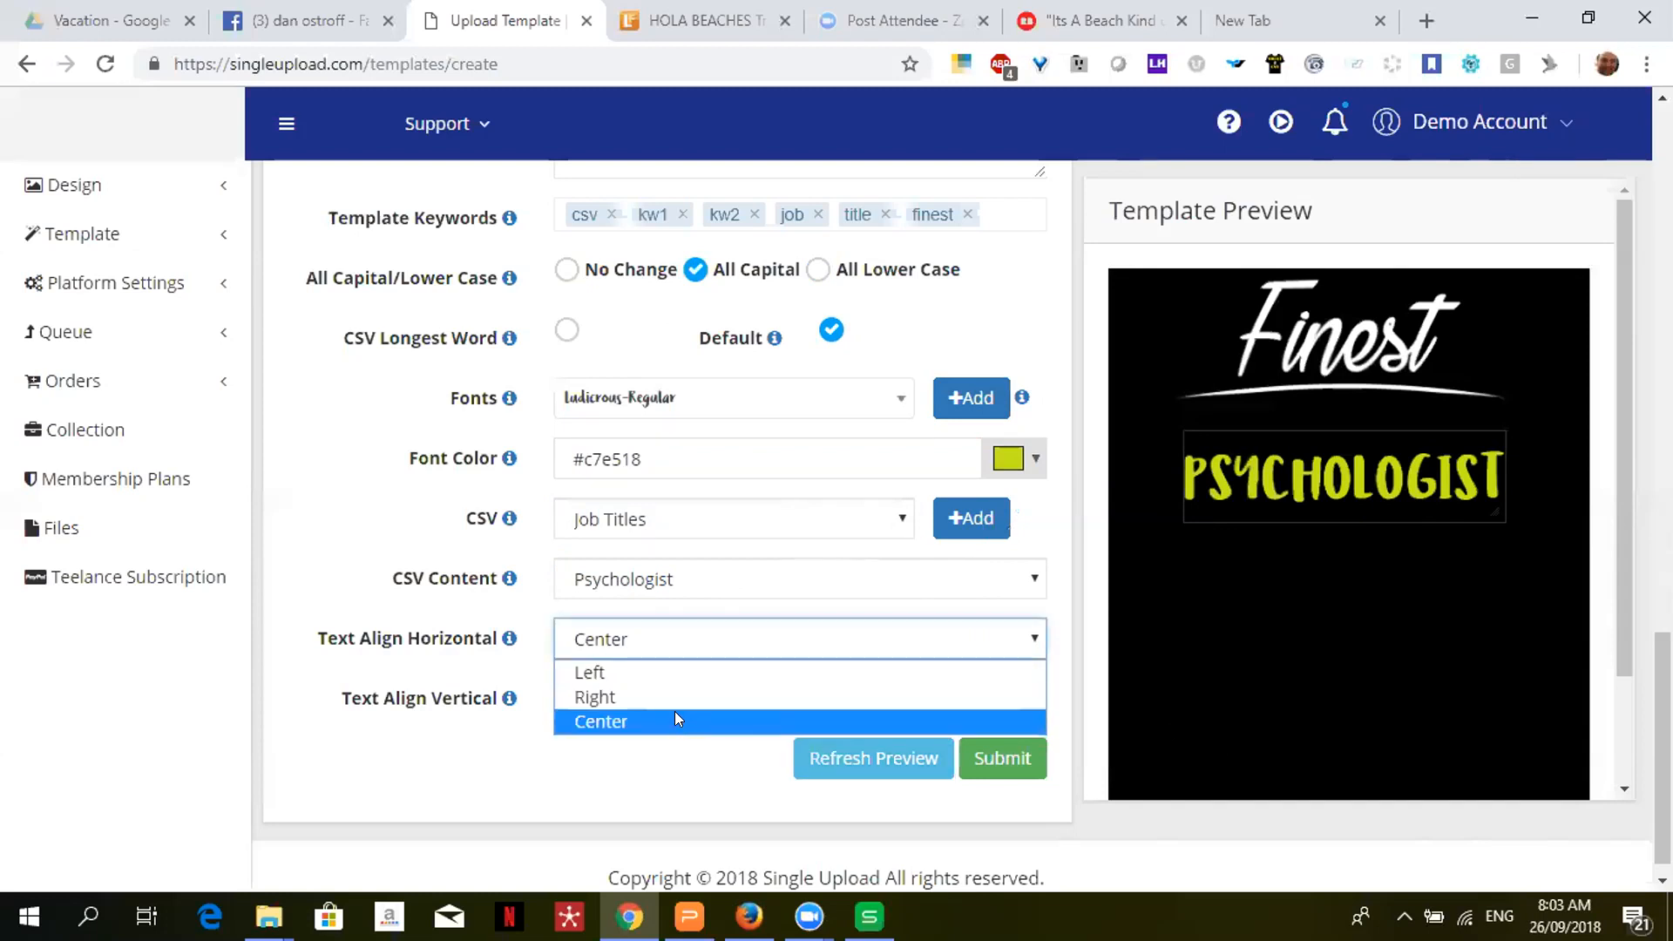
click(495, 666)
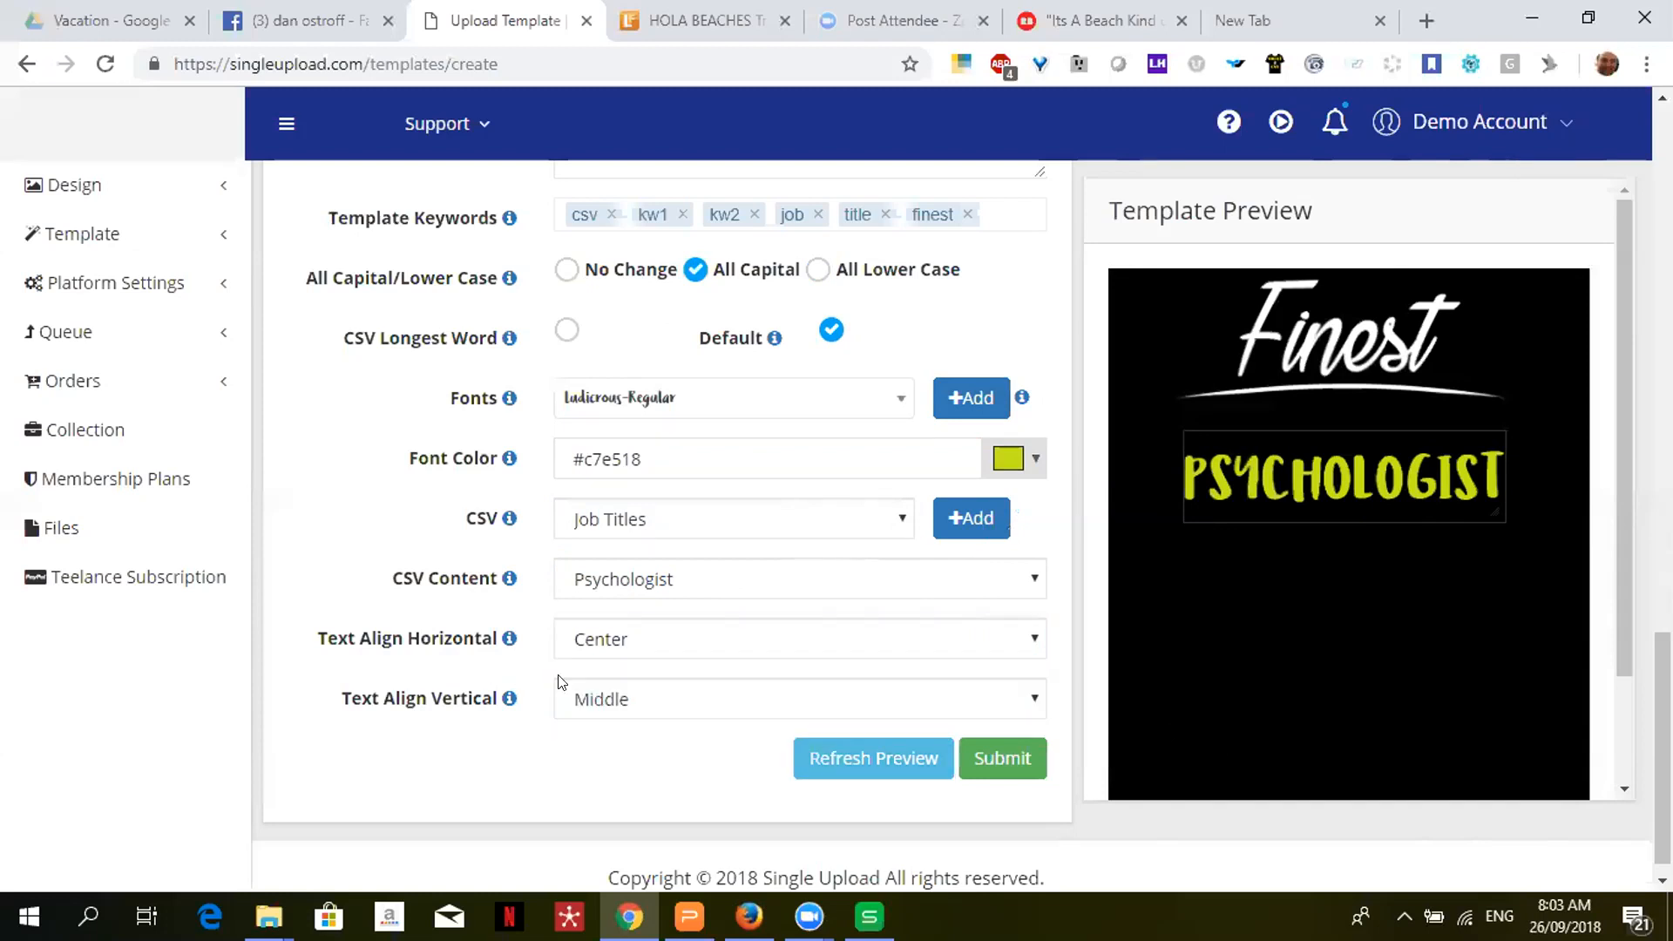
click(631, 699)
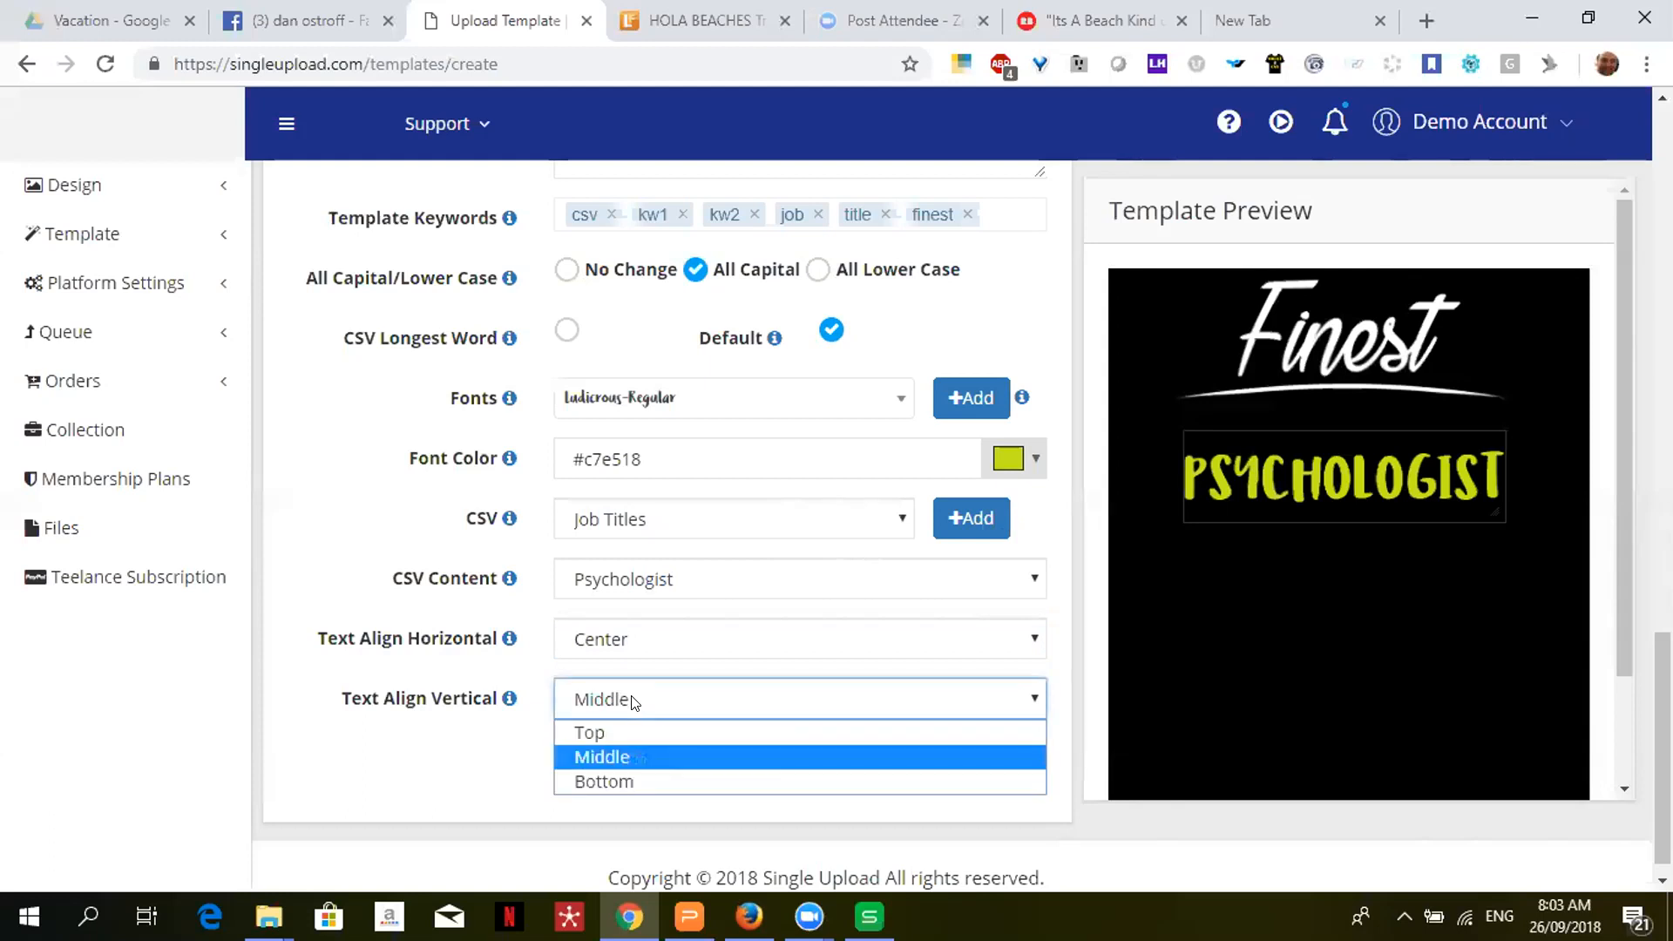
click(633, 701)
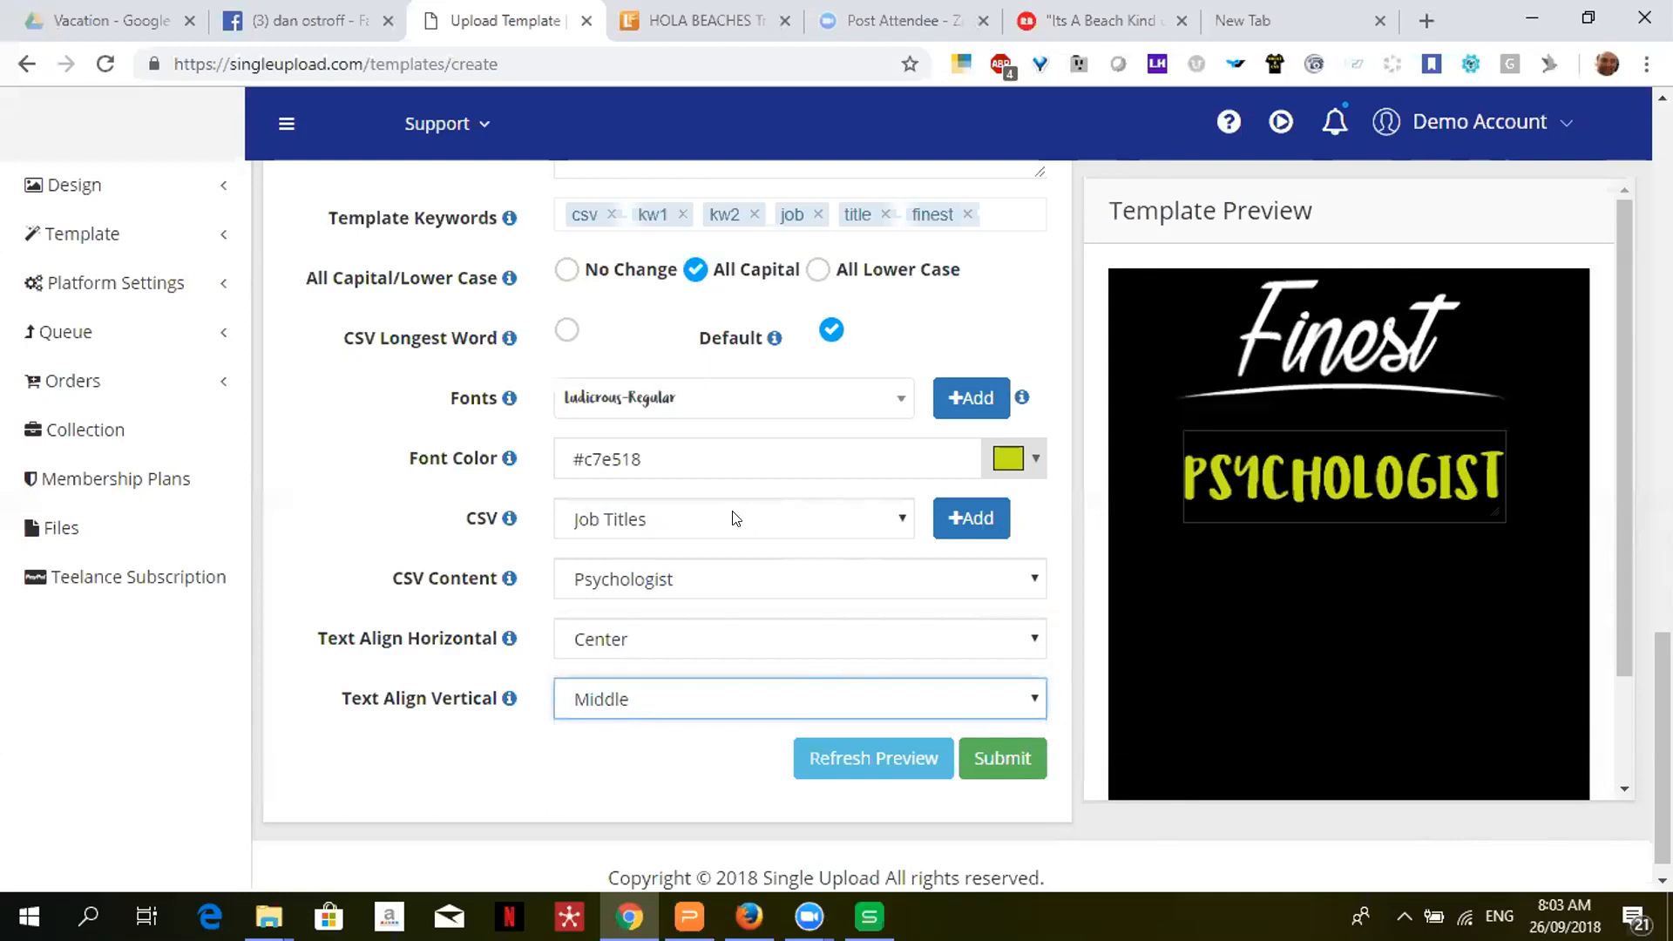
click(760, 574)
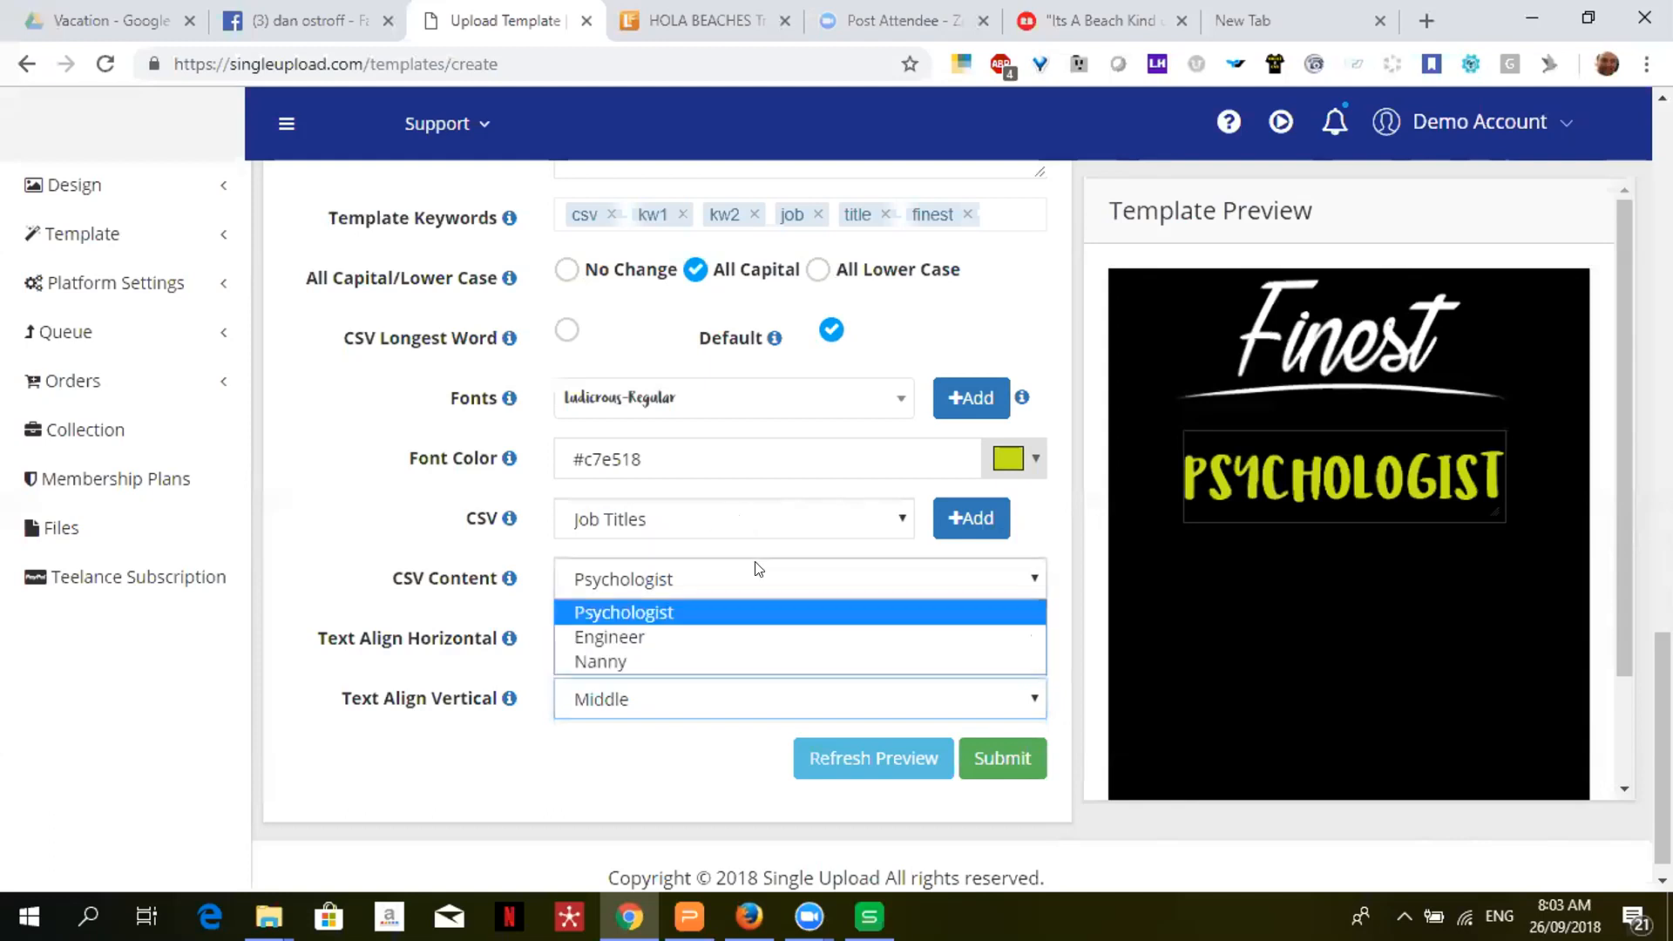
click(708, 661)
click(829, 757)
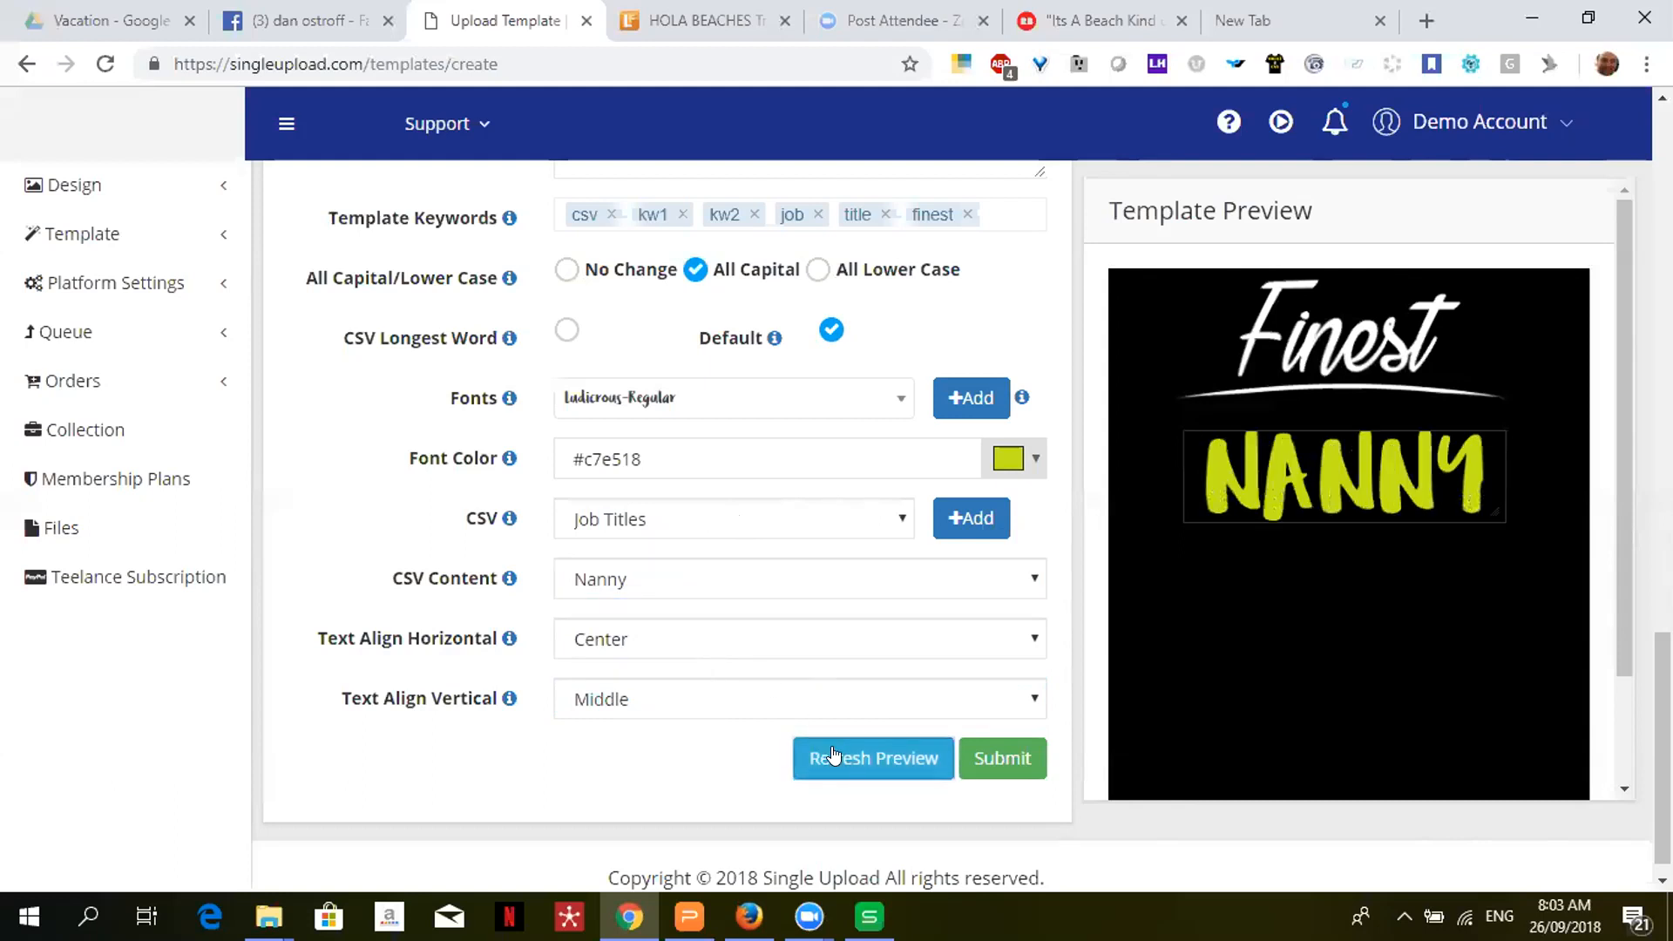
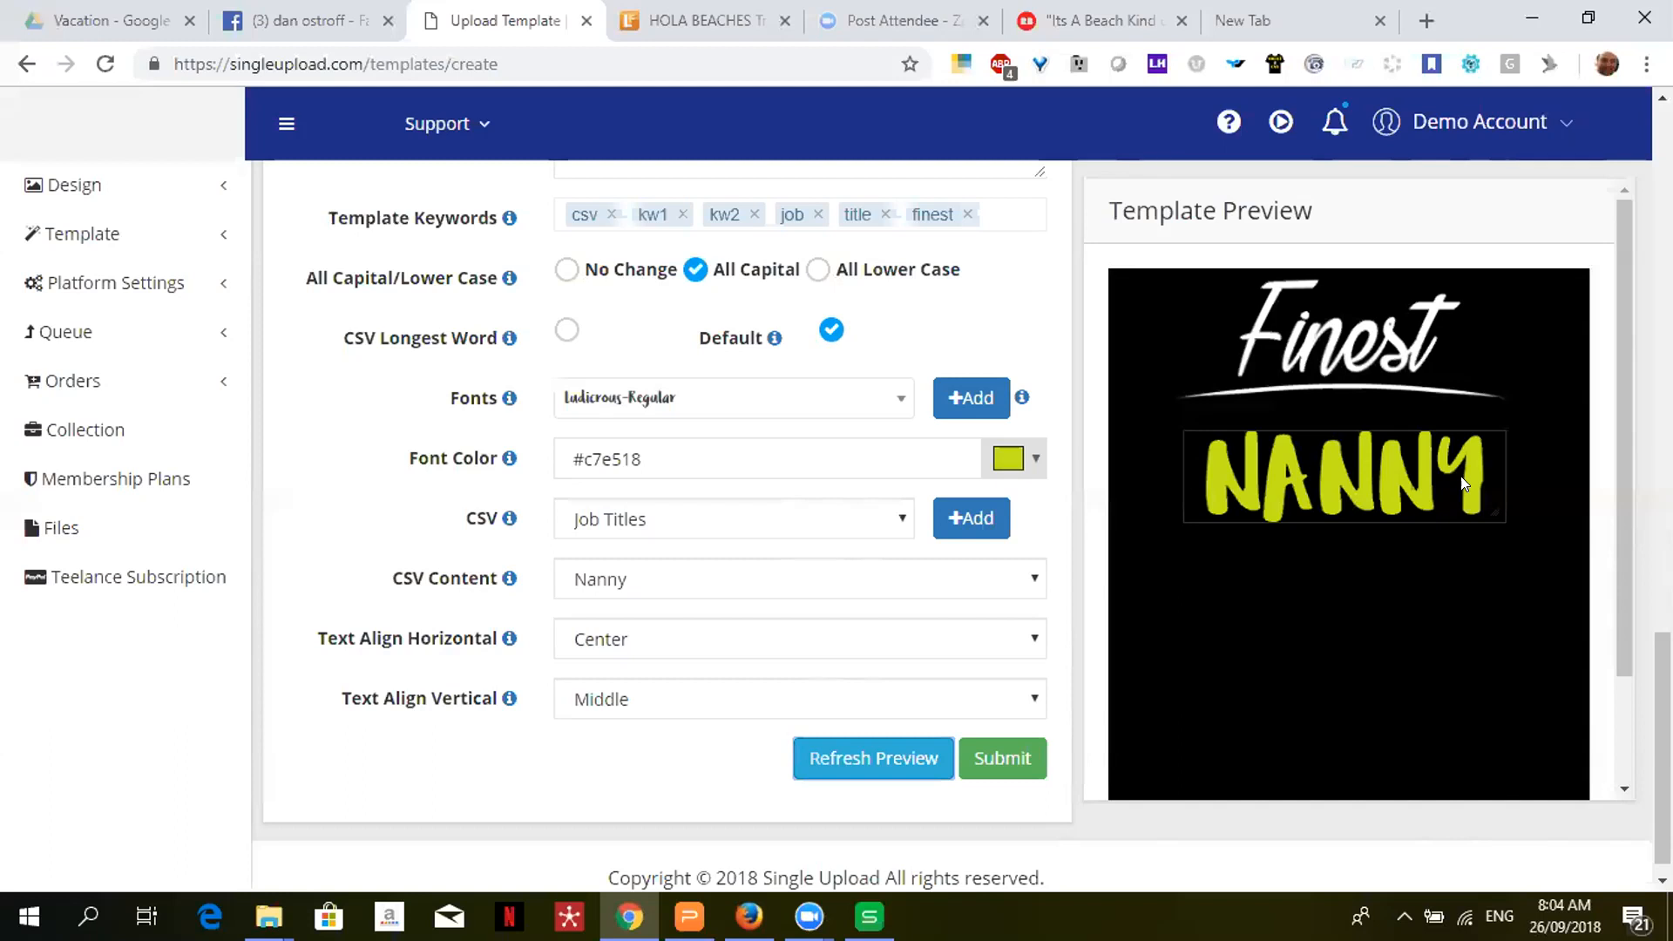
- Leave the template form and open the Amazon Seller product settings under Platform Settings
drag(1663, 732, 1663, 414)
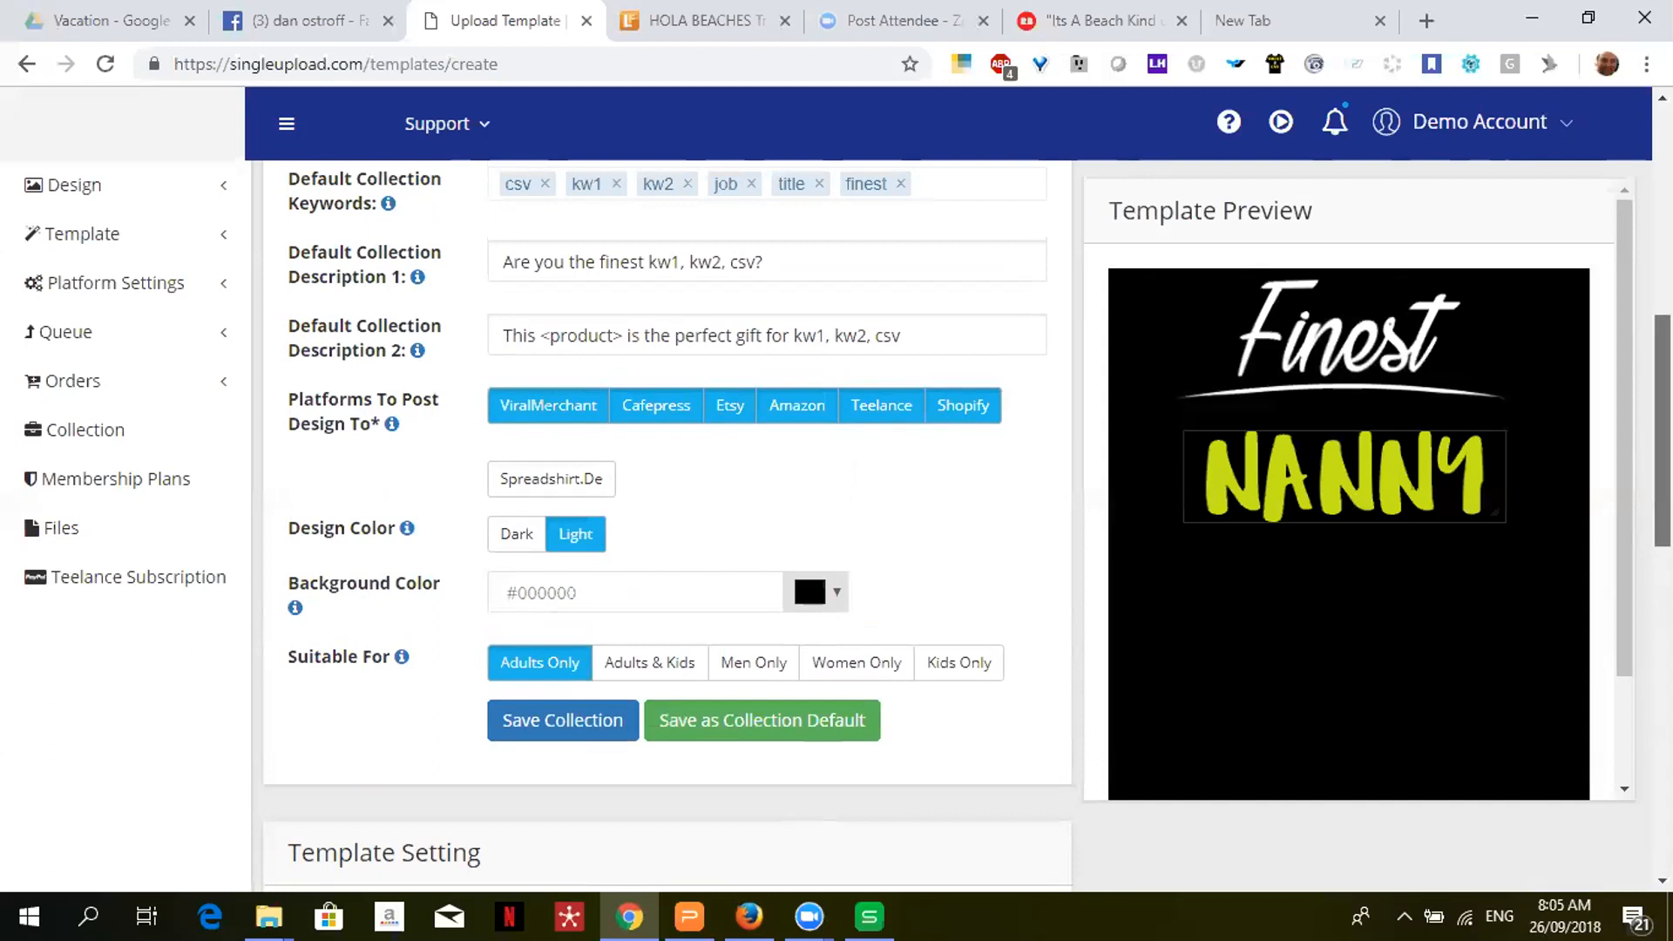
scroll(667, 523, down, 2)
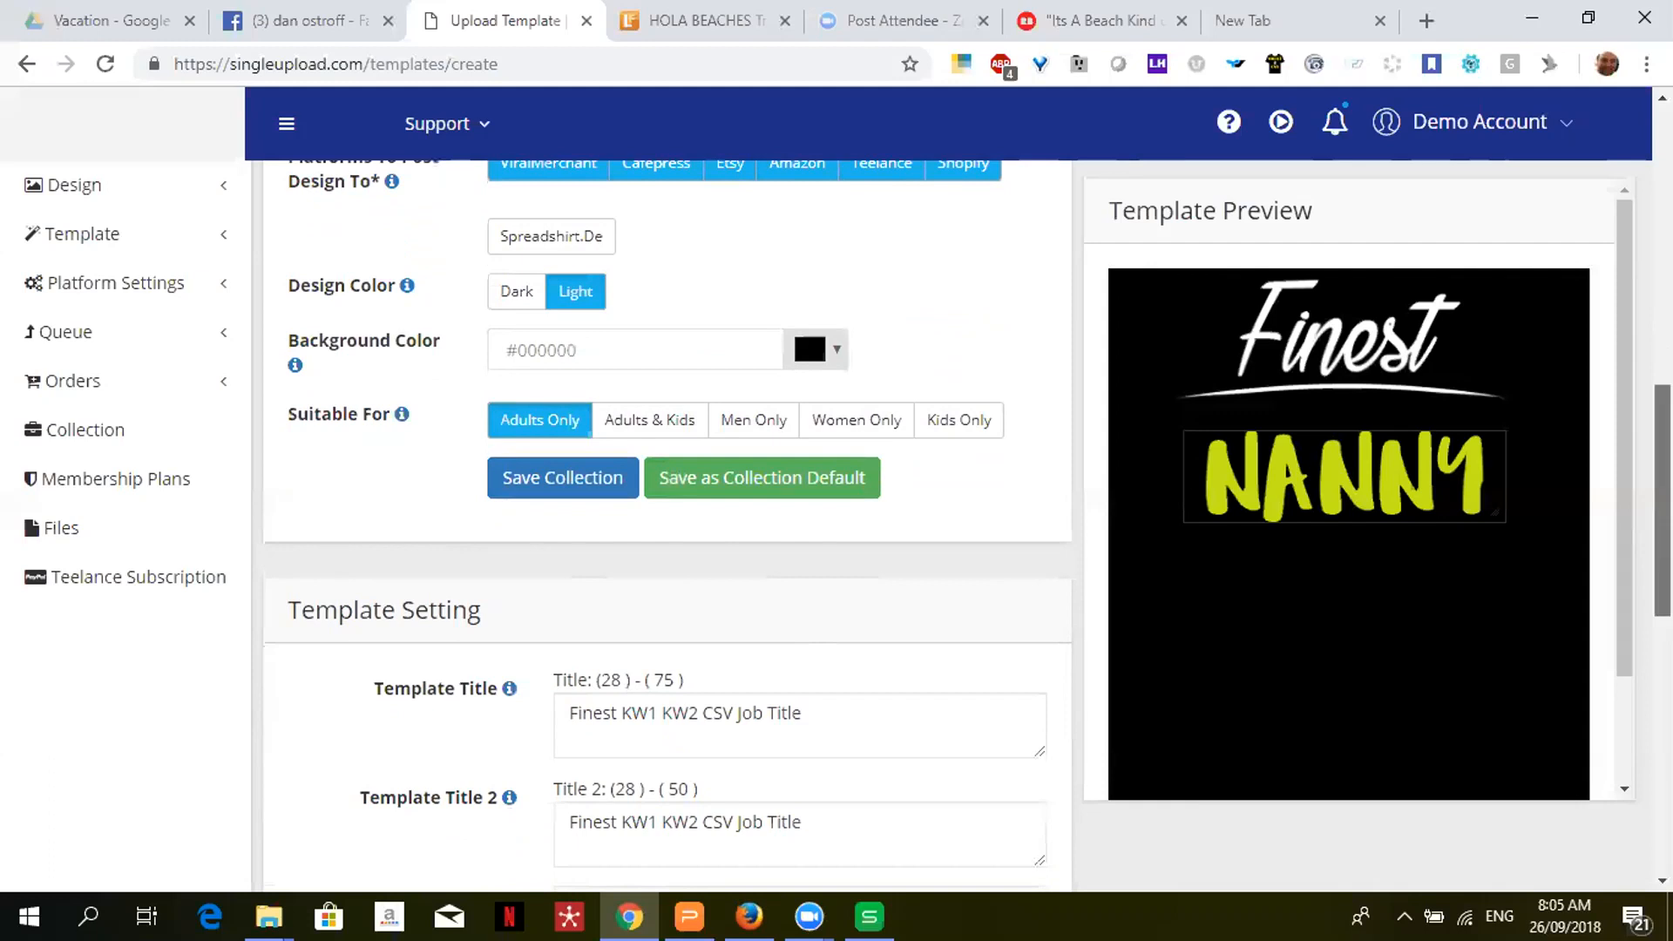
scroll(668, 523, down, 6)
scroll(668, 523, down, 3)
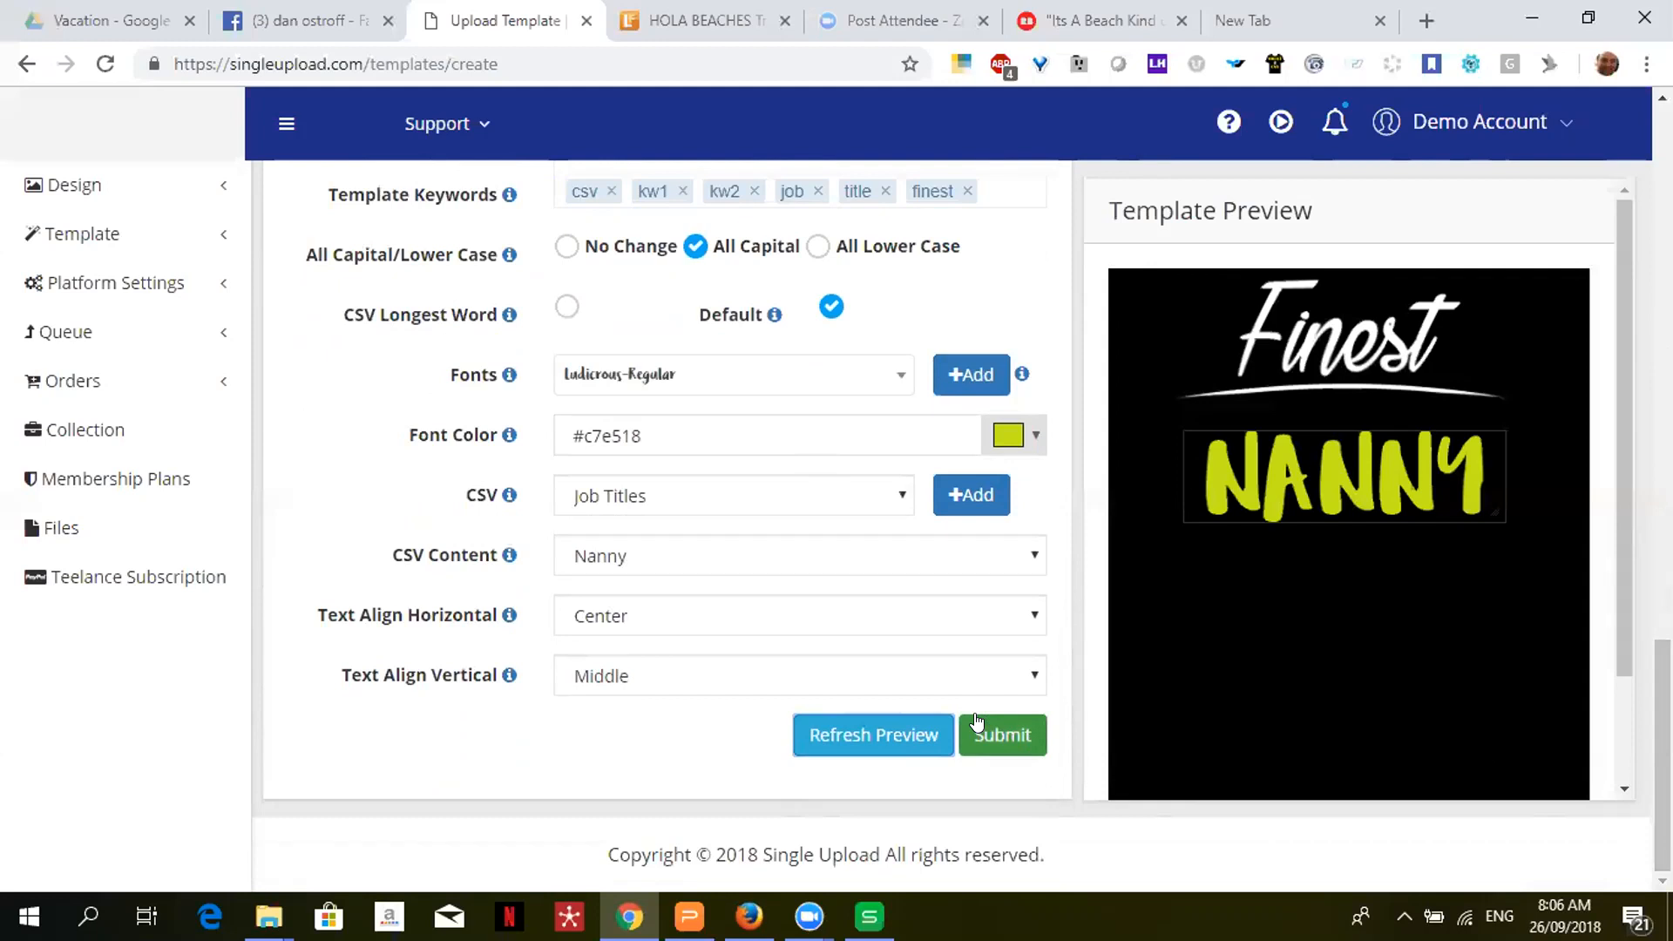
mouse_move(139, 282)
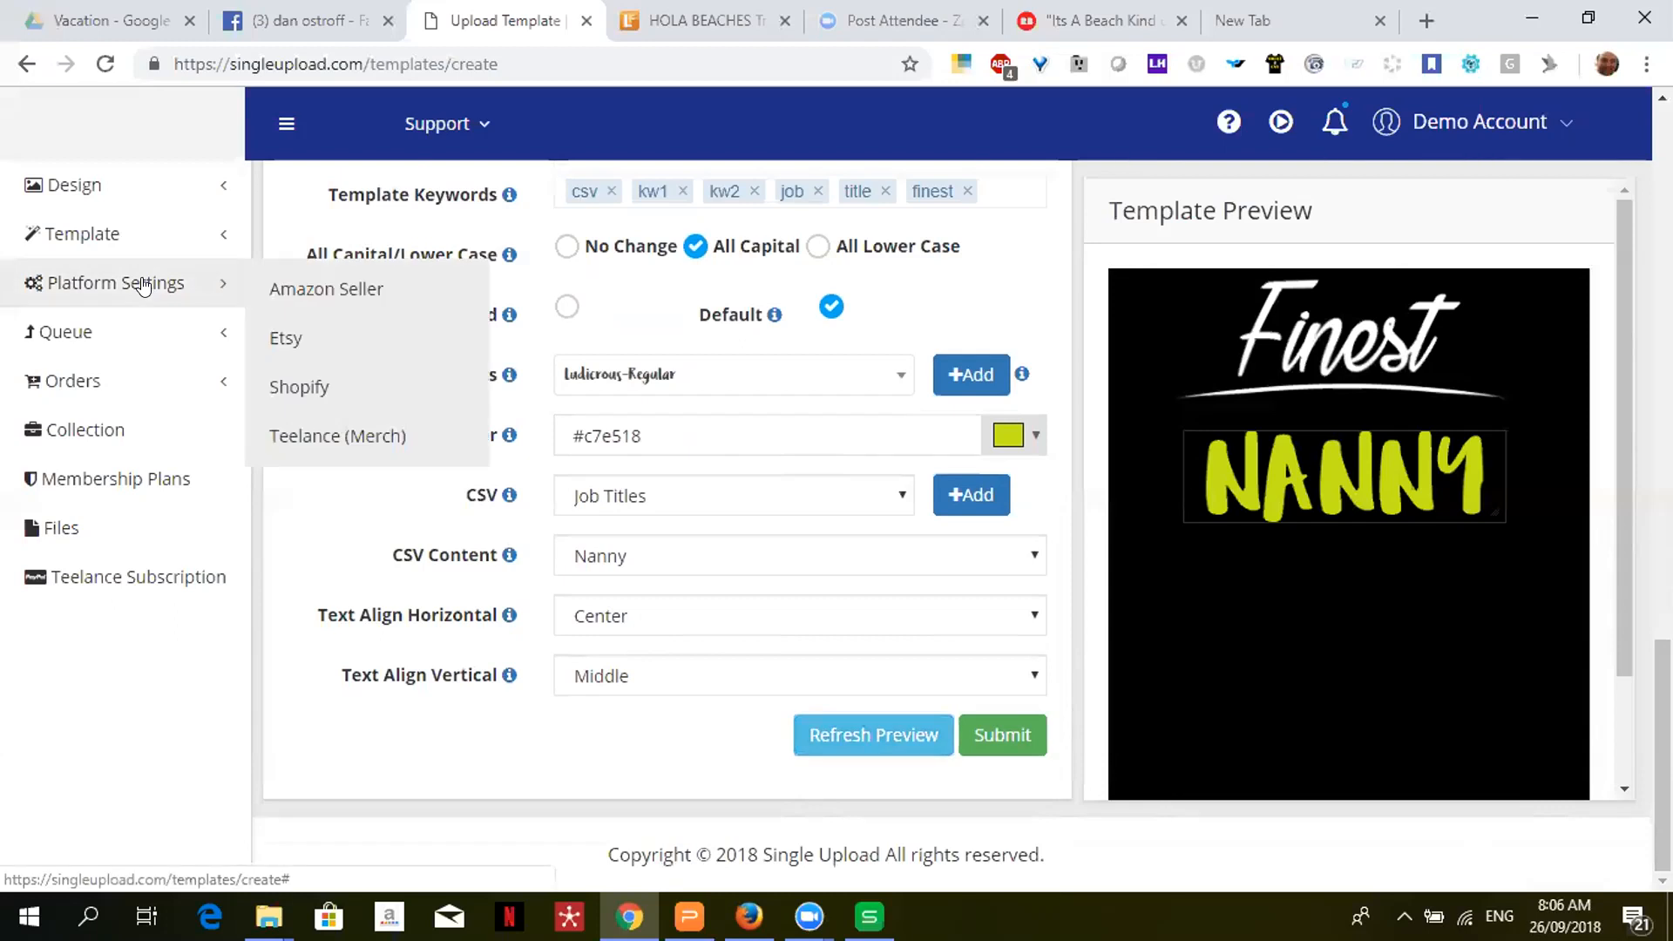
click(305, 300)
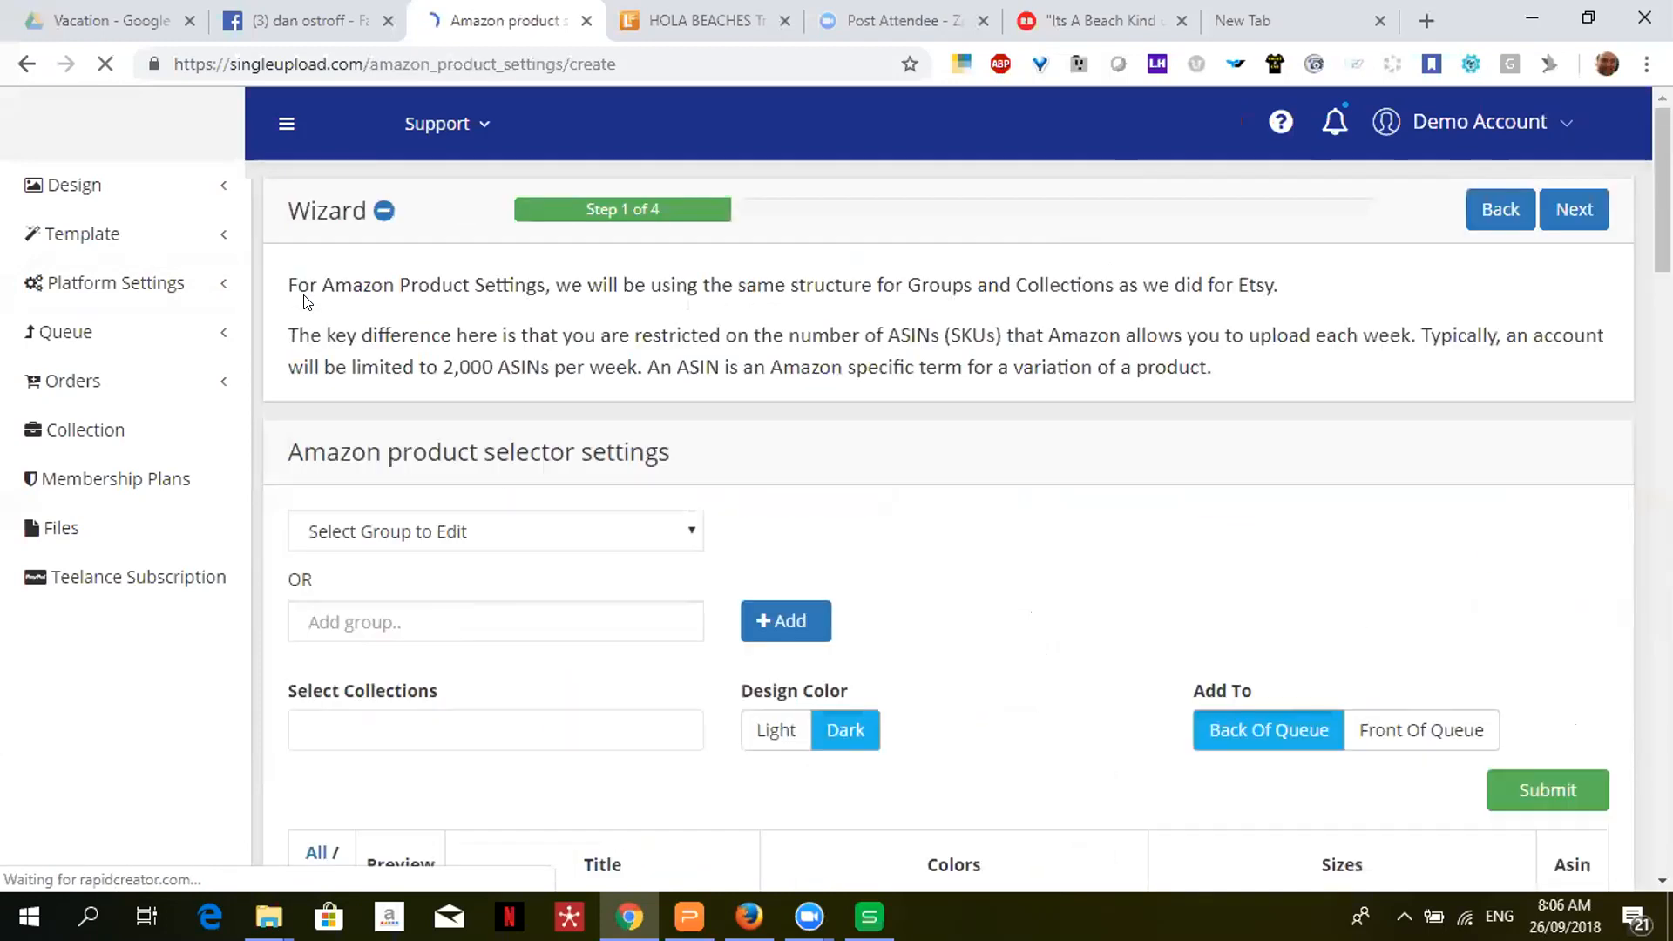
- Collapse the Amazon wizard explanation and expand the Select Group to Edit list
click(1279, 130)
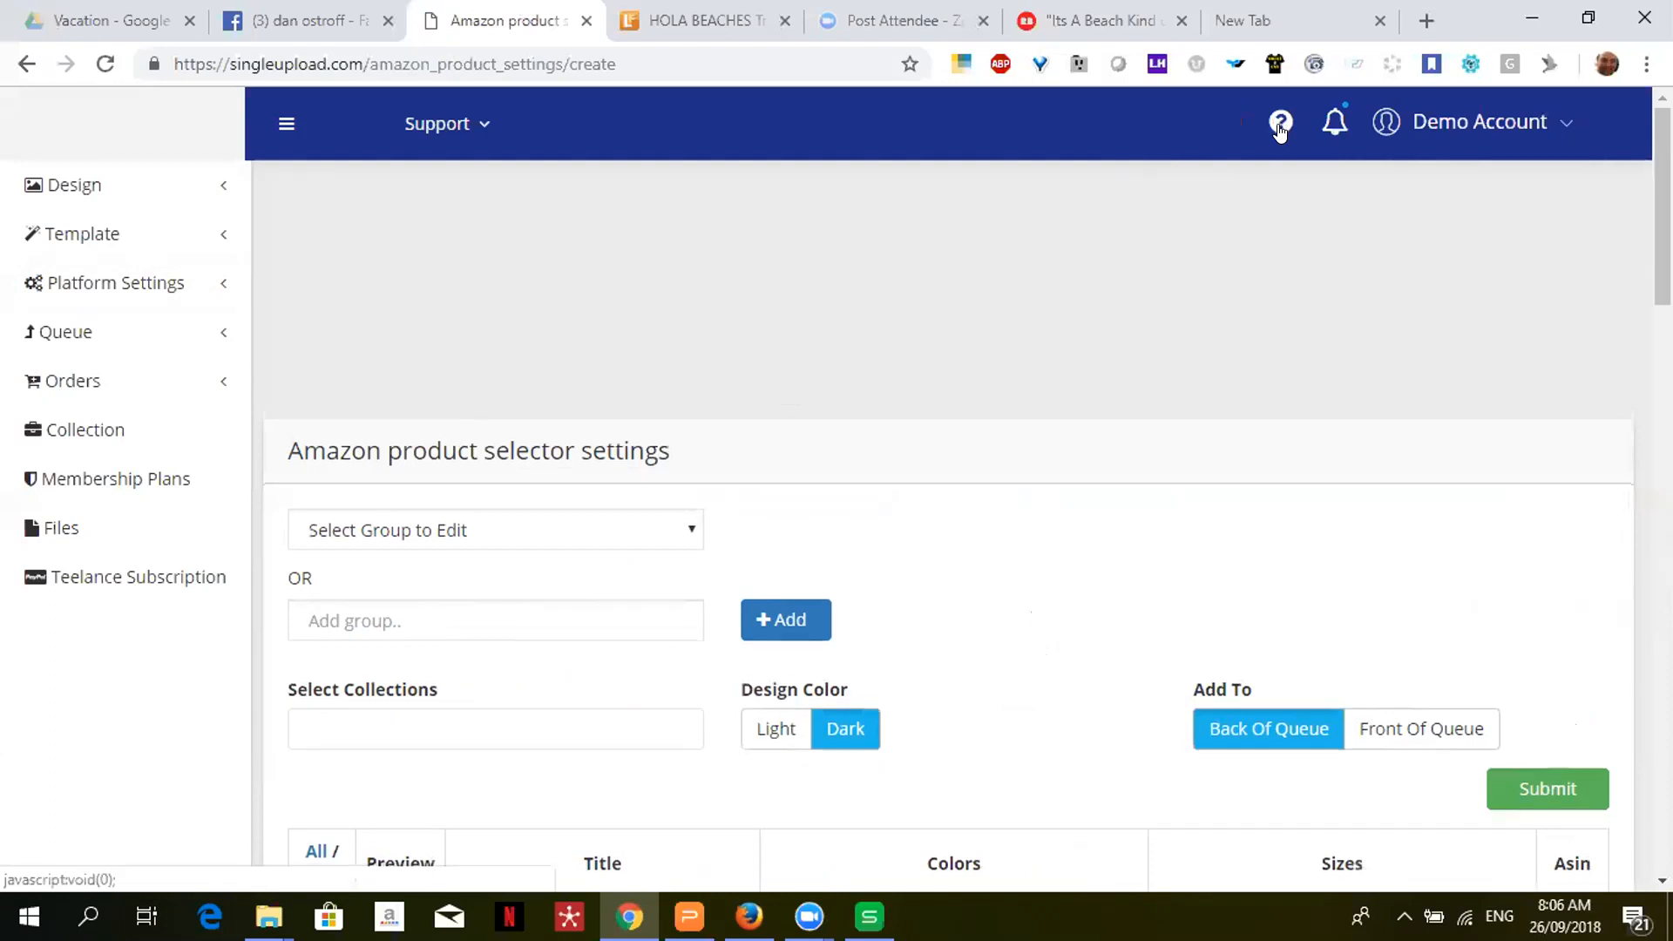
scroll(959, 523, down, 1)
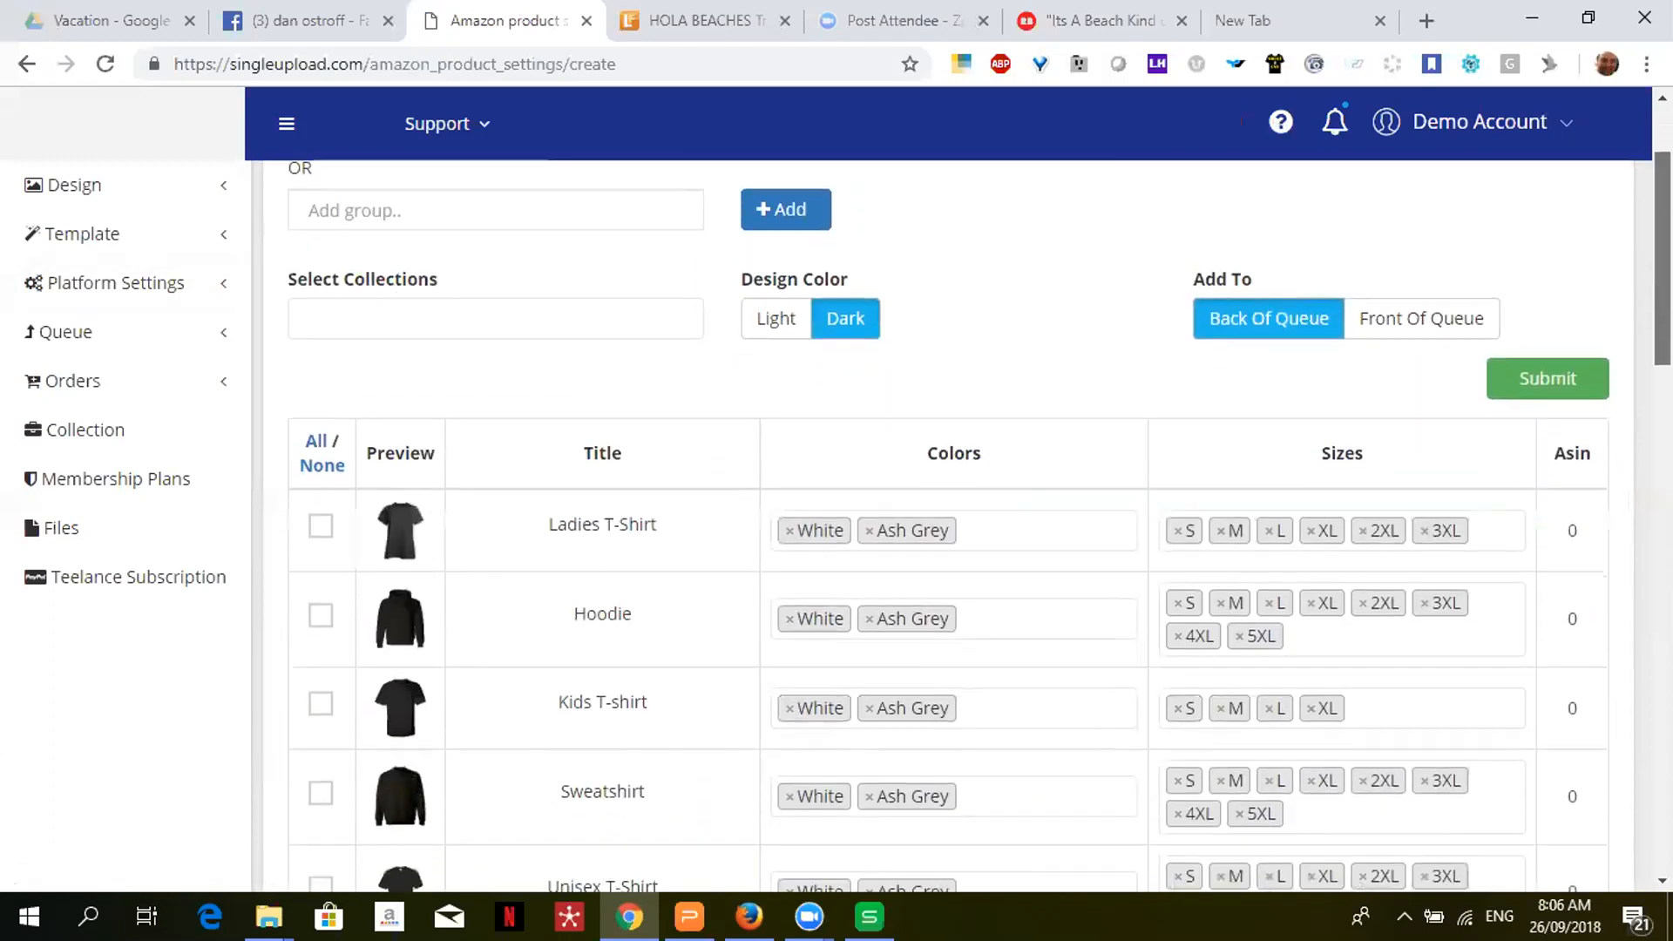
drag(1663, 236, 1662, 208)
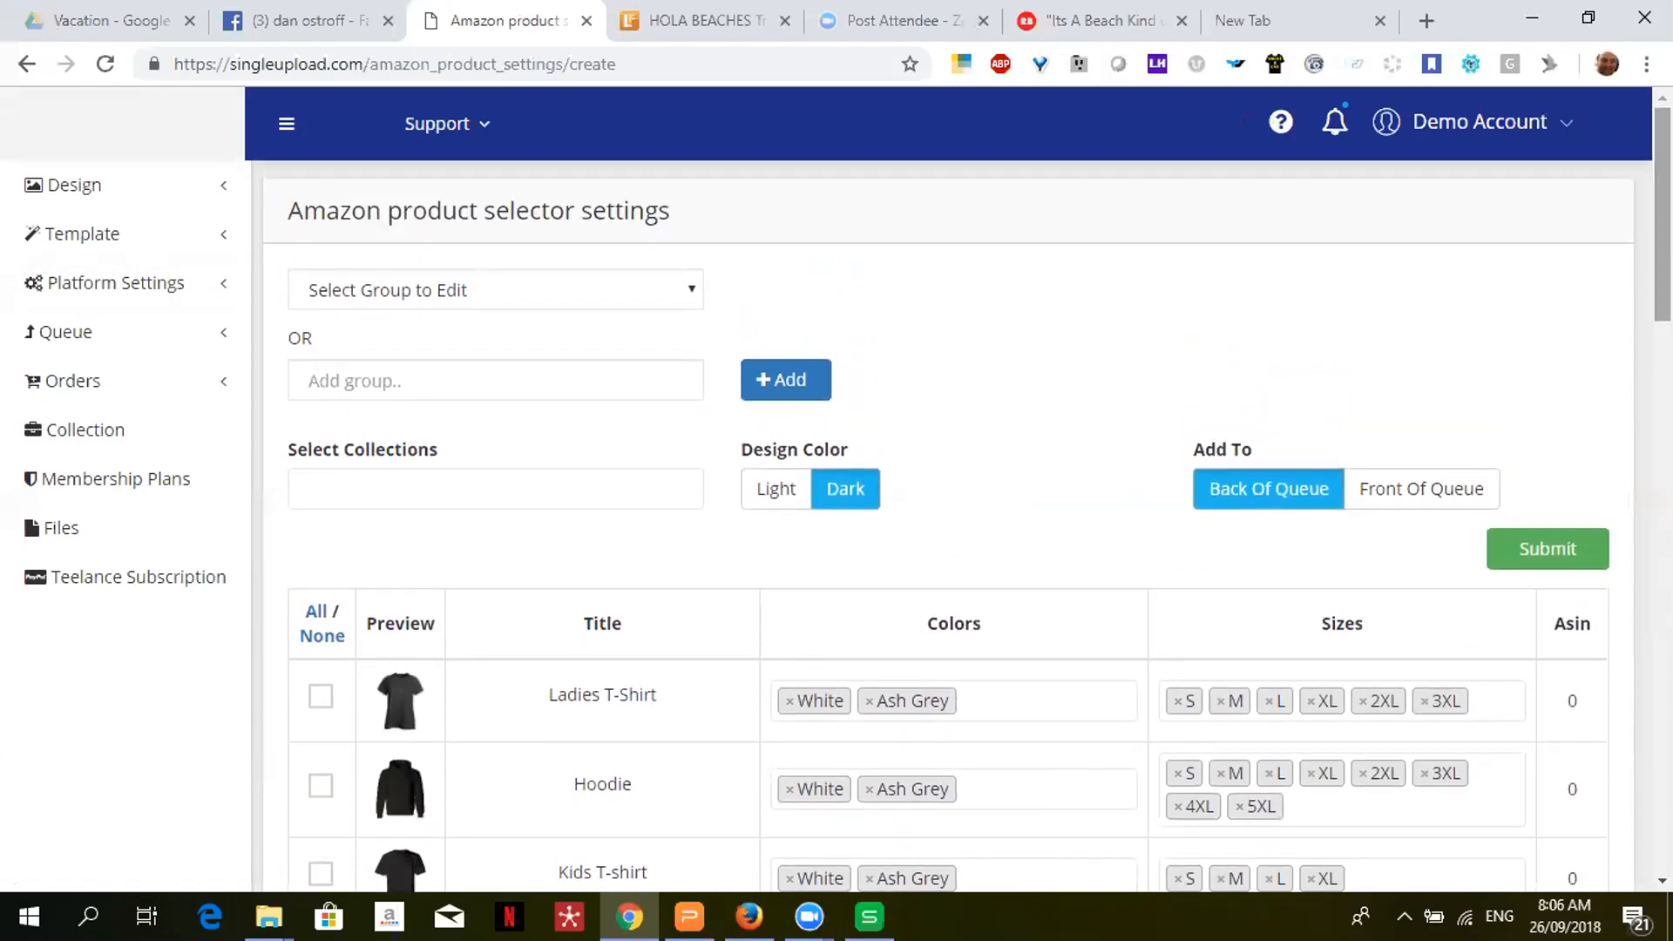
click(601, 291)
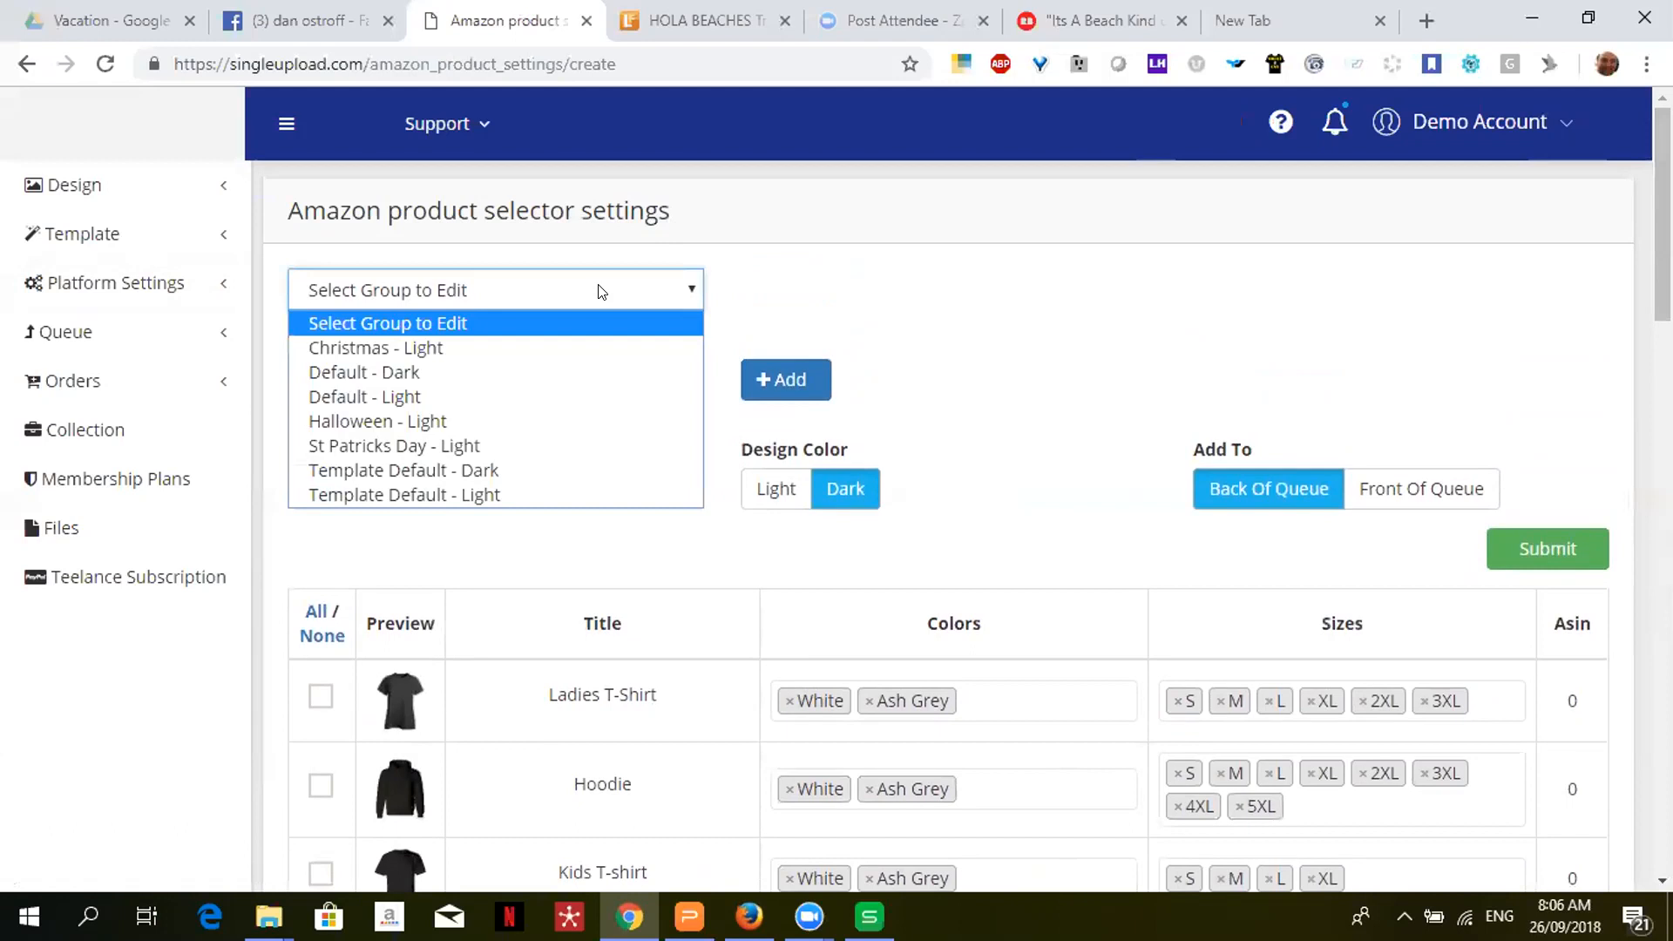
- Load Default - Light (Hoodie, Unisex T-Shirt, Transparent Sticker) and add the Job Titles - Light collection
click(547, 395)
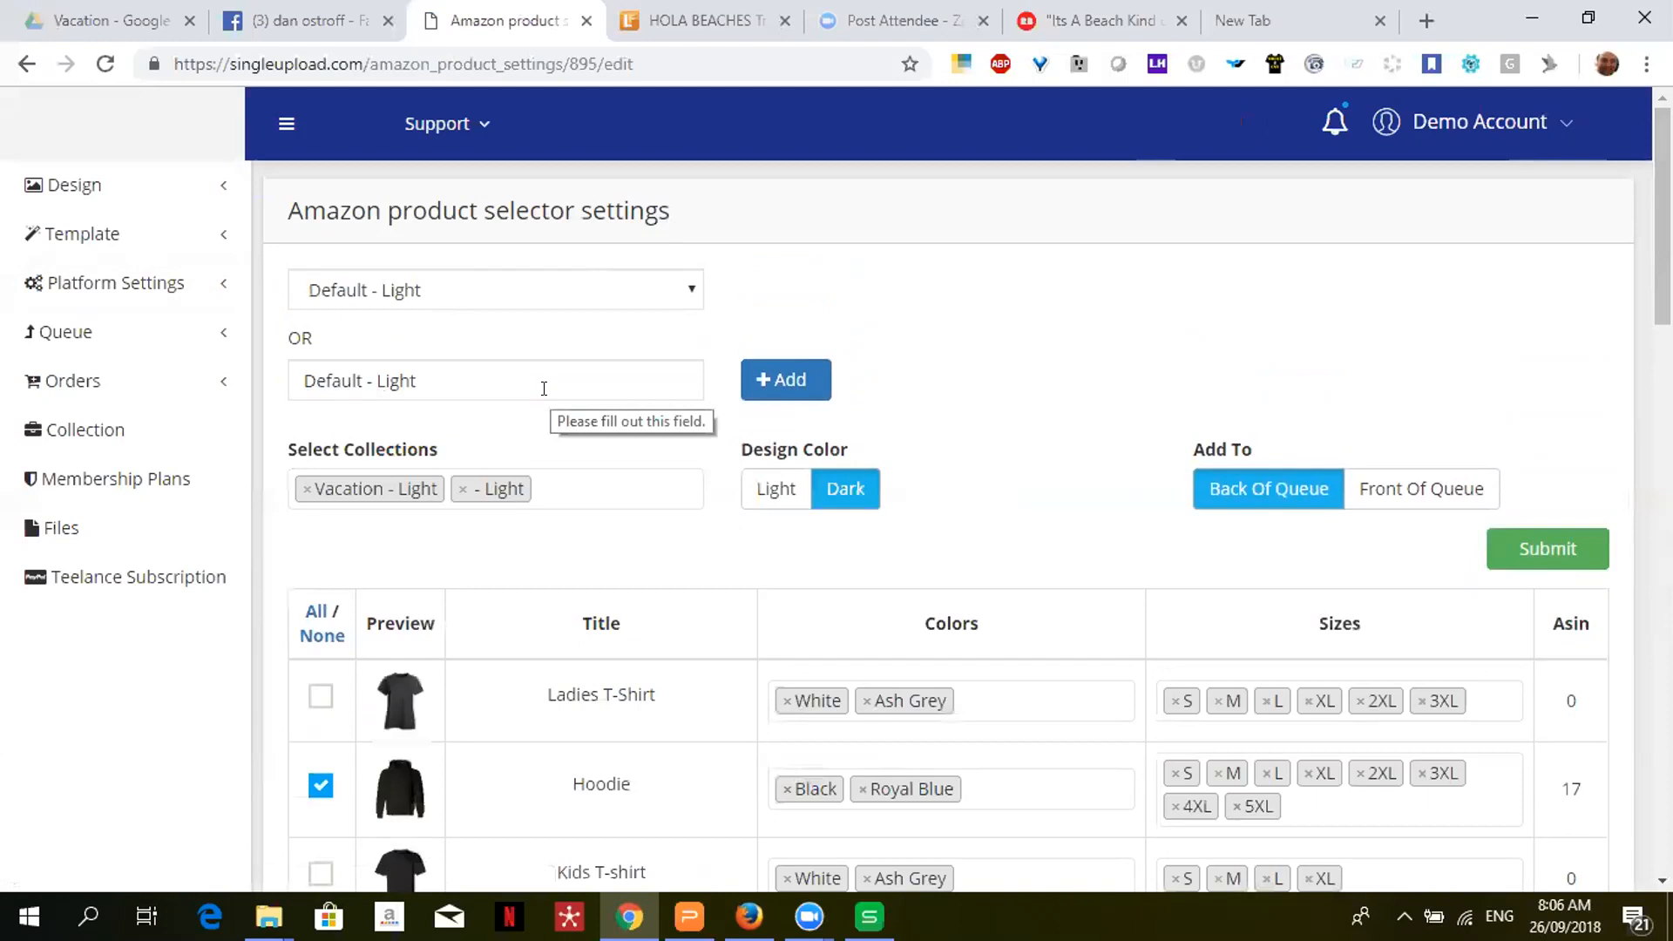
click(579, 489)
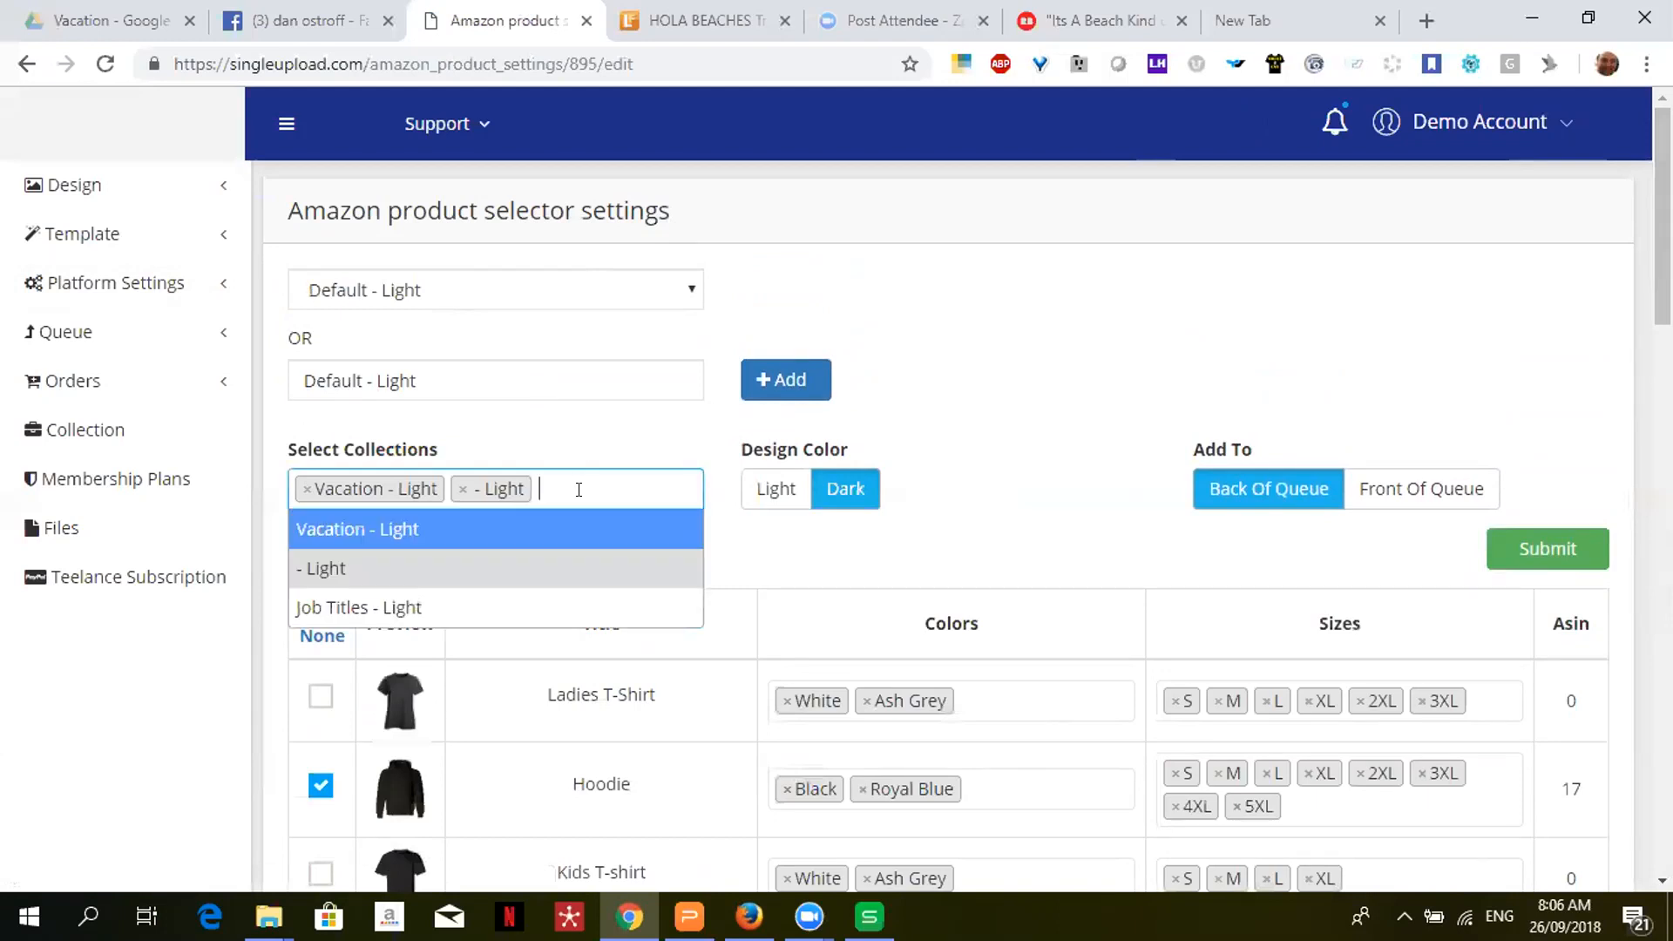
click(478, 606)
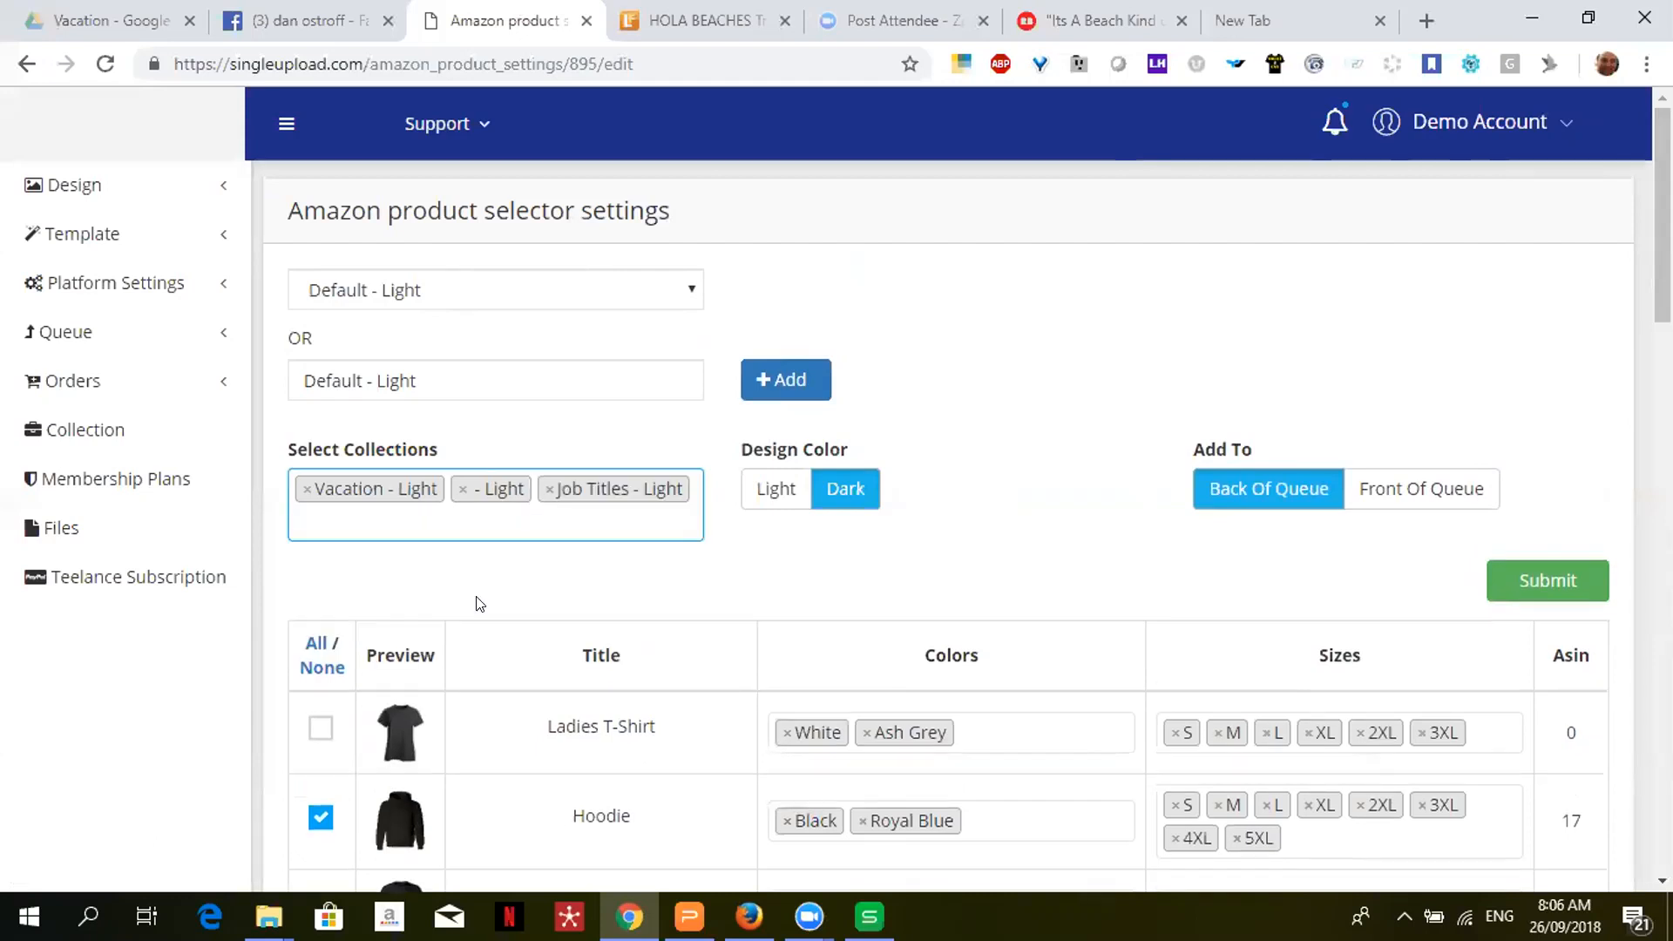
drag(1663, 215, 1663, 314)
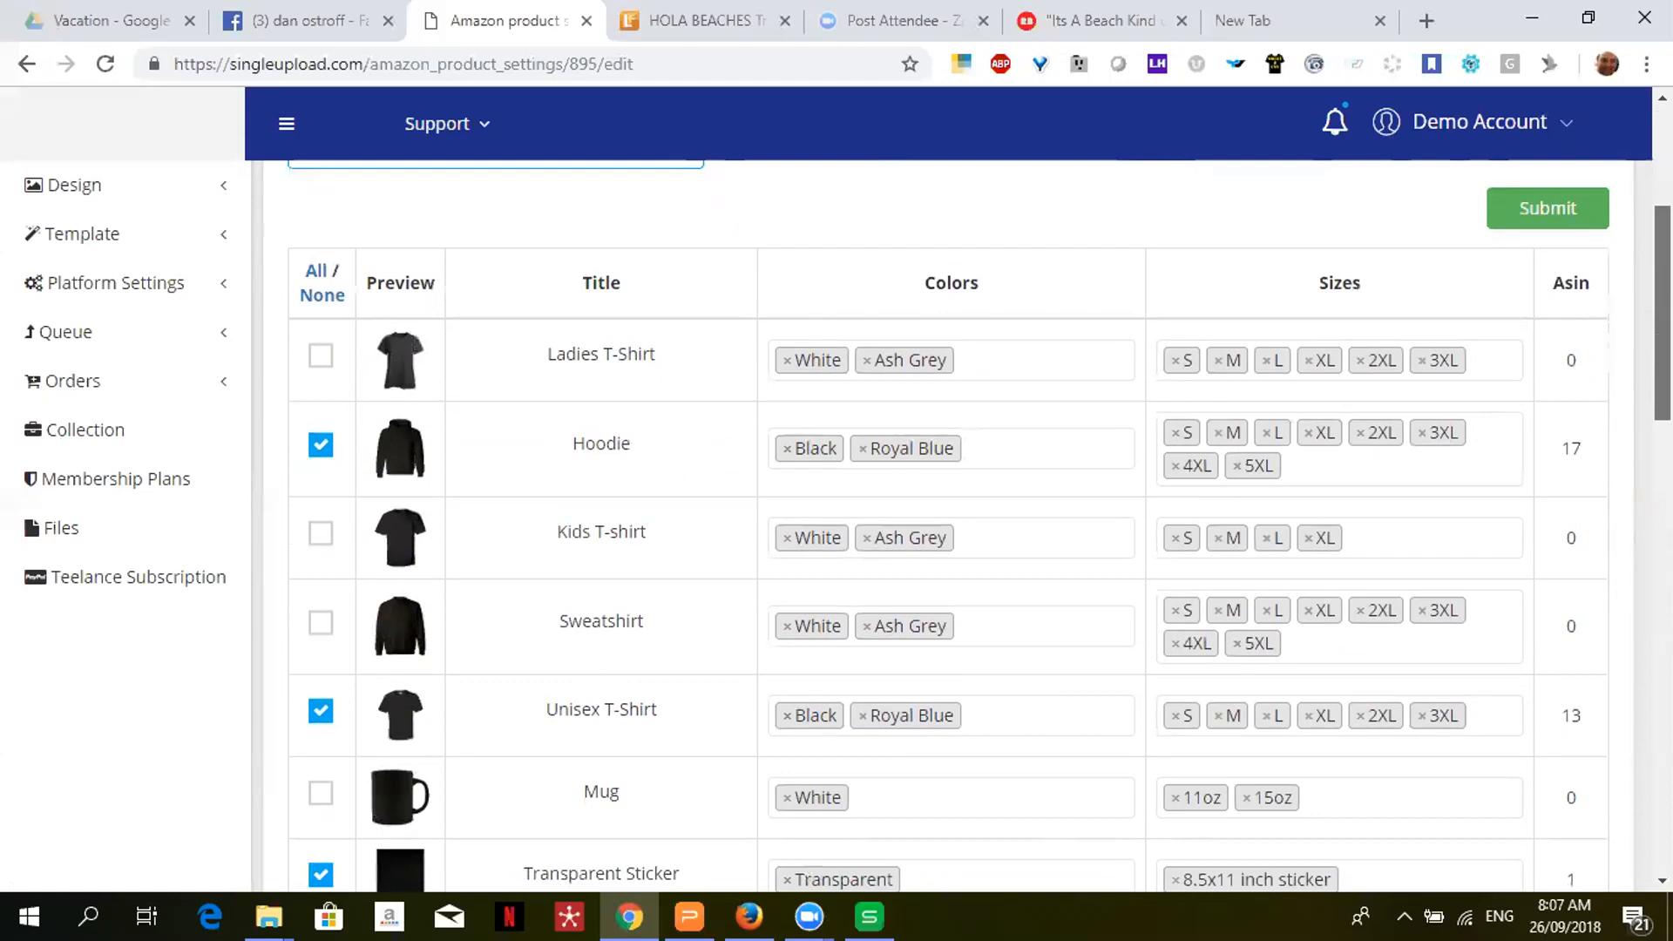
scroll(958, 523, up, 4)
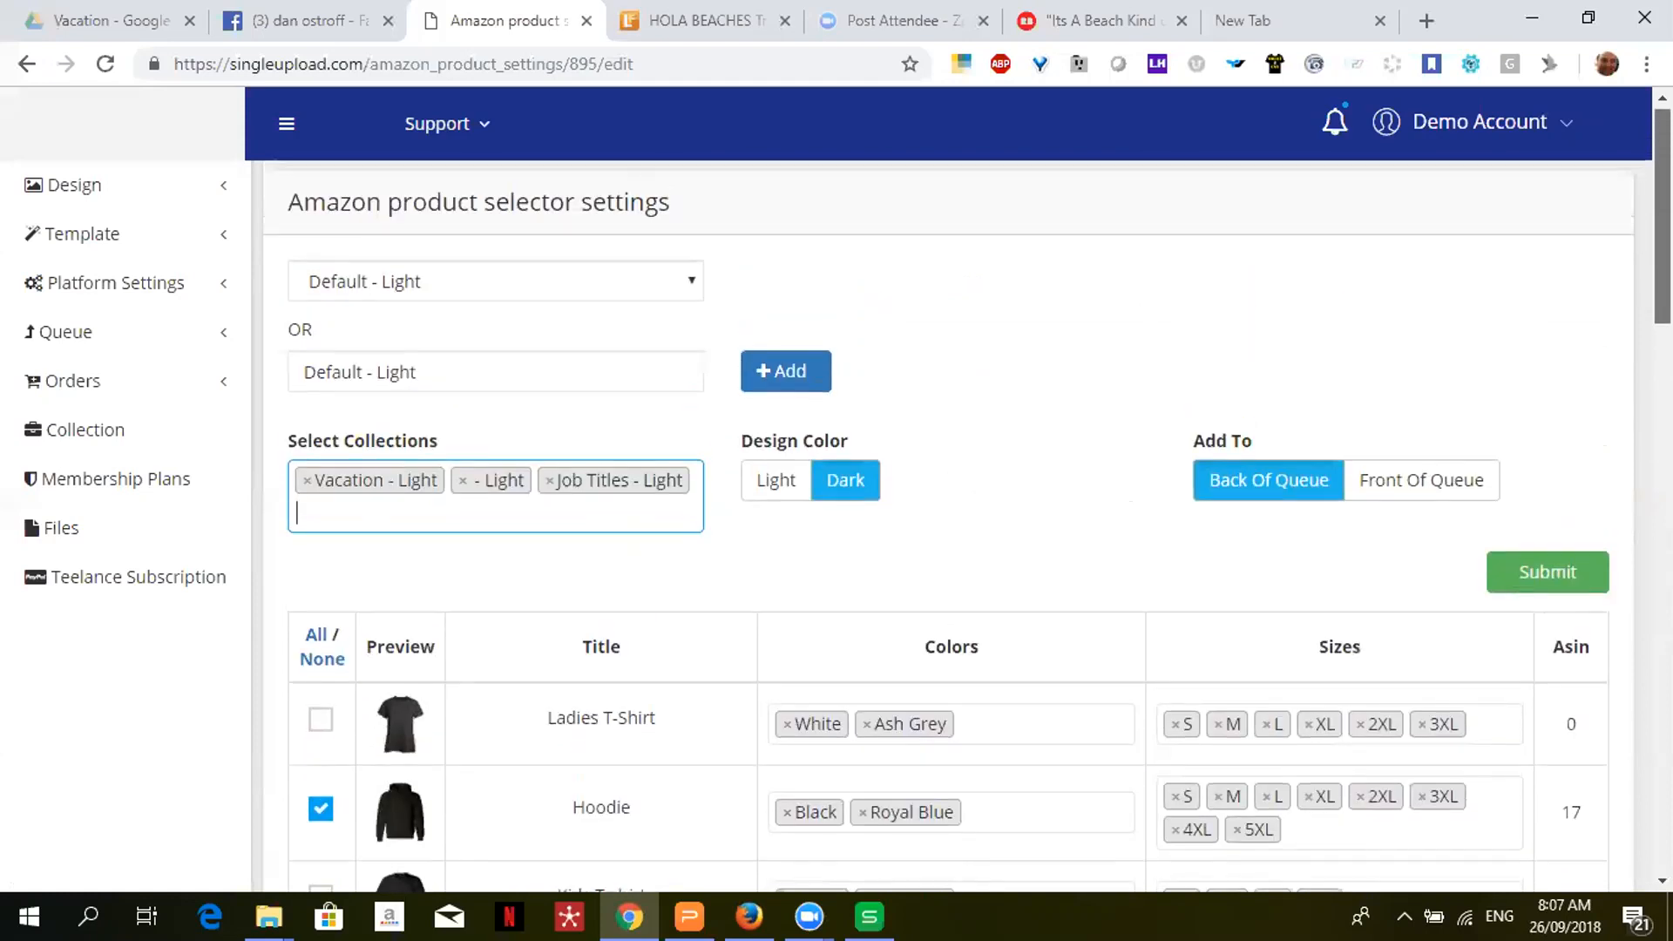
scroll(959, 523, down, 4)
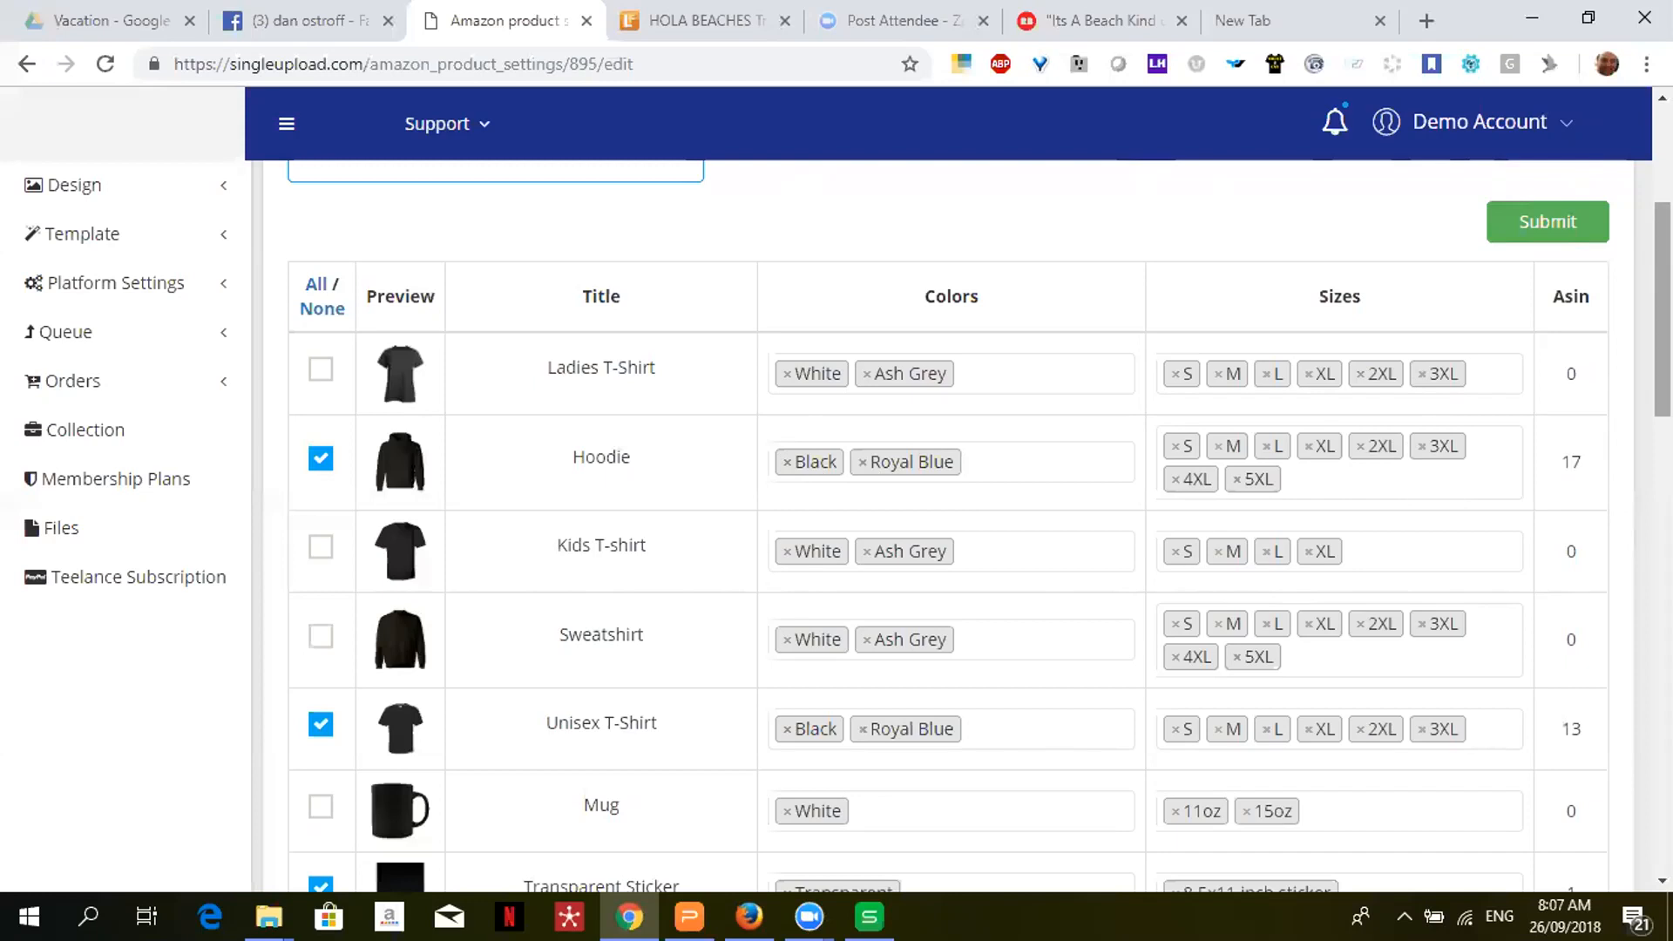
scroll(958, 523, down, 5)
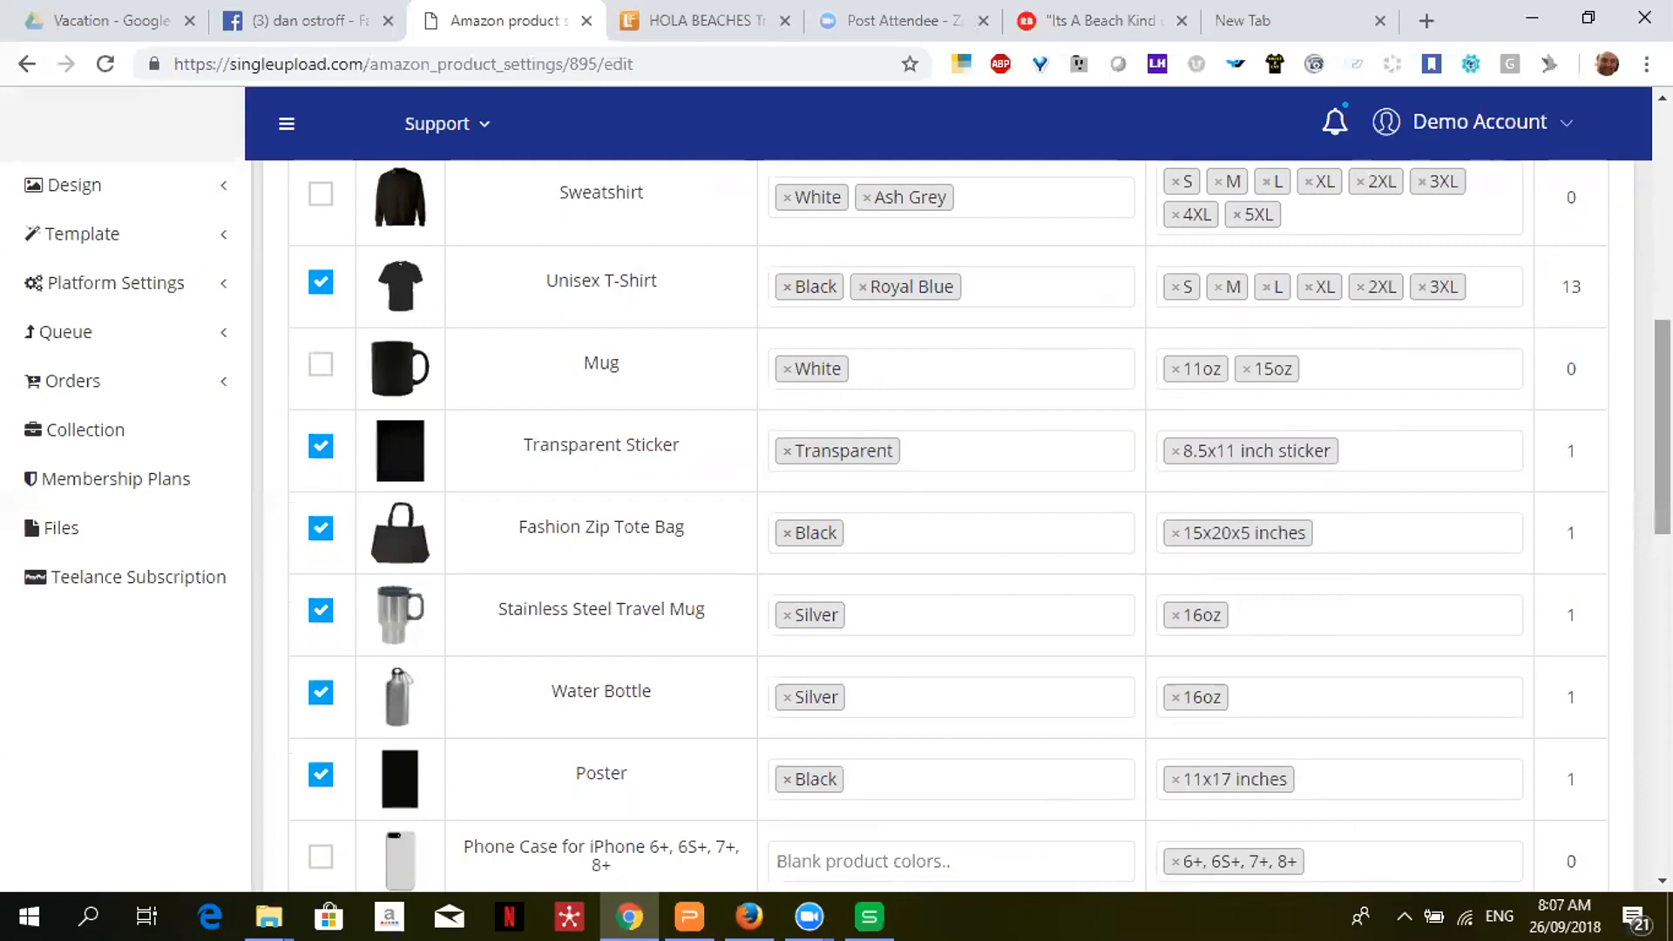
scroll(1662, 427, down, 2)
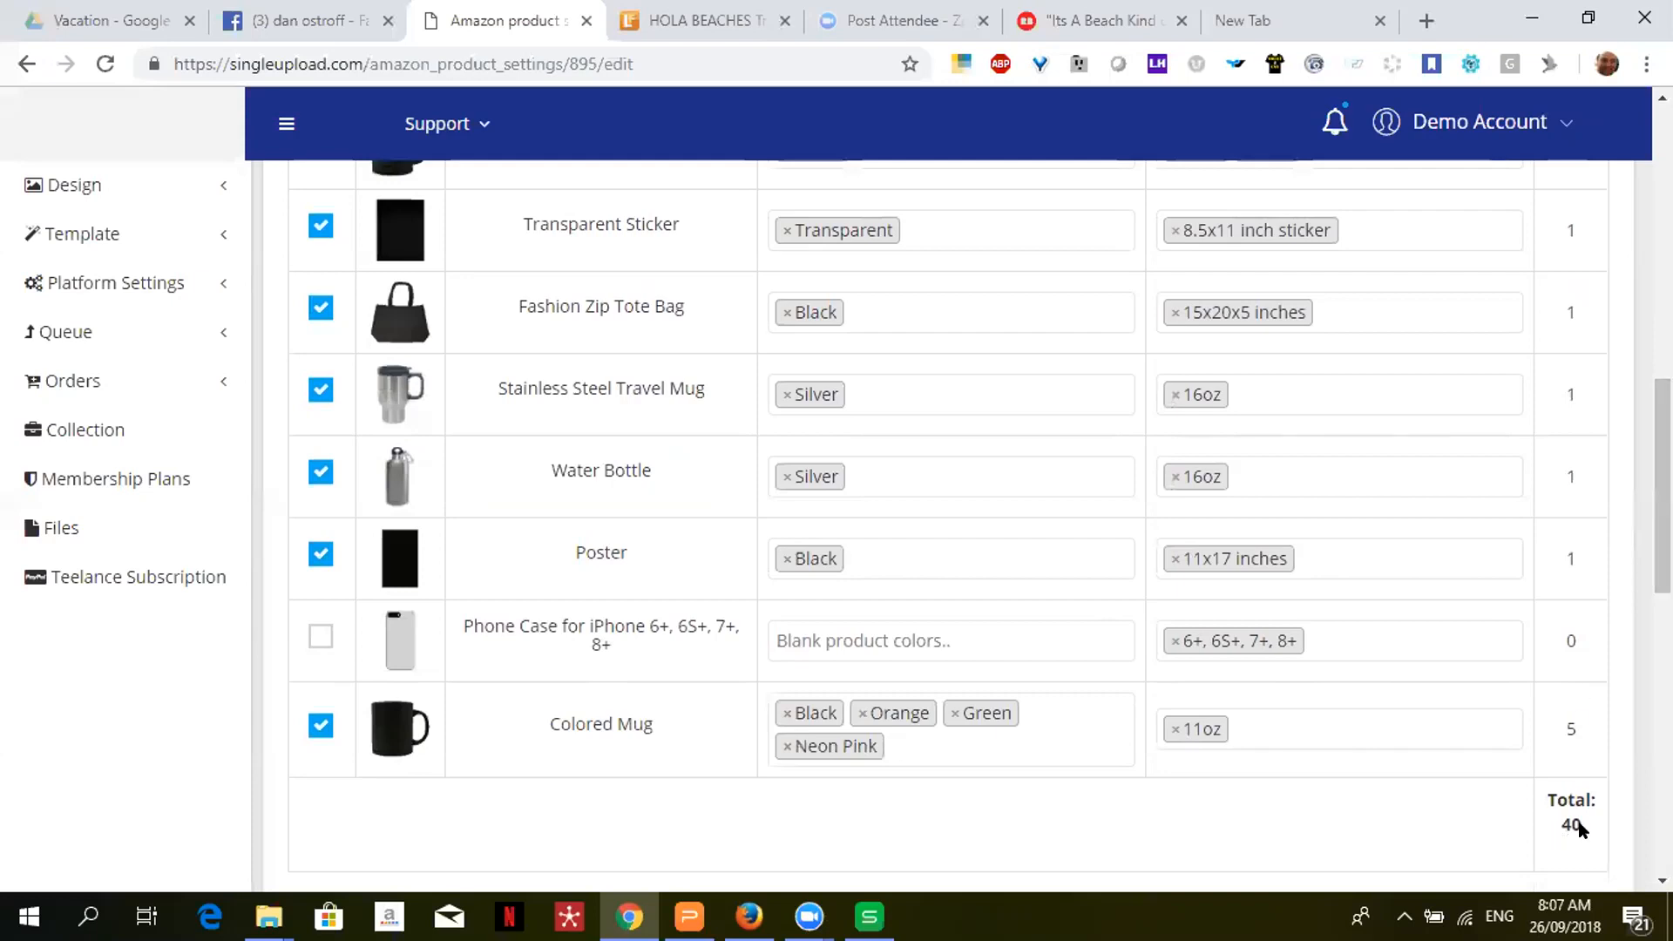
double_click(1564, 820)
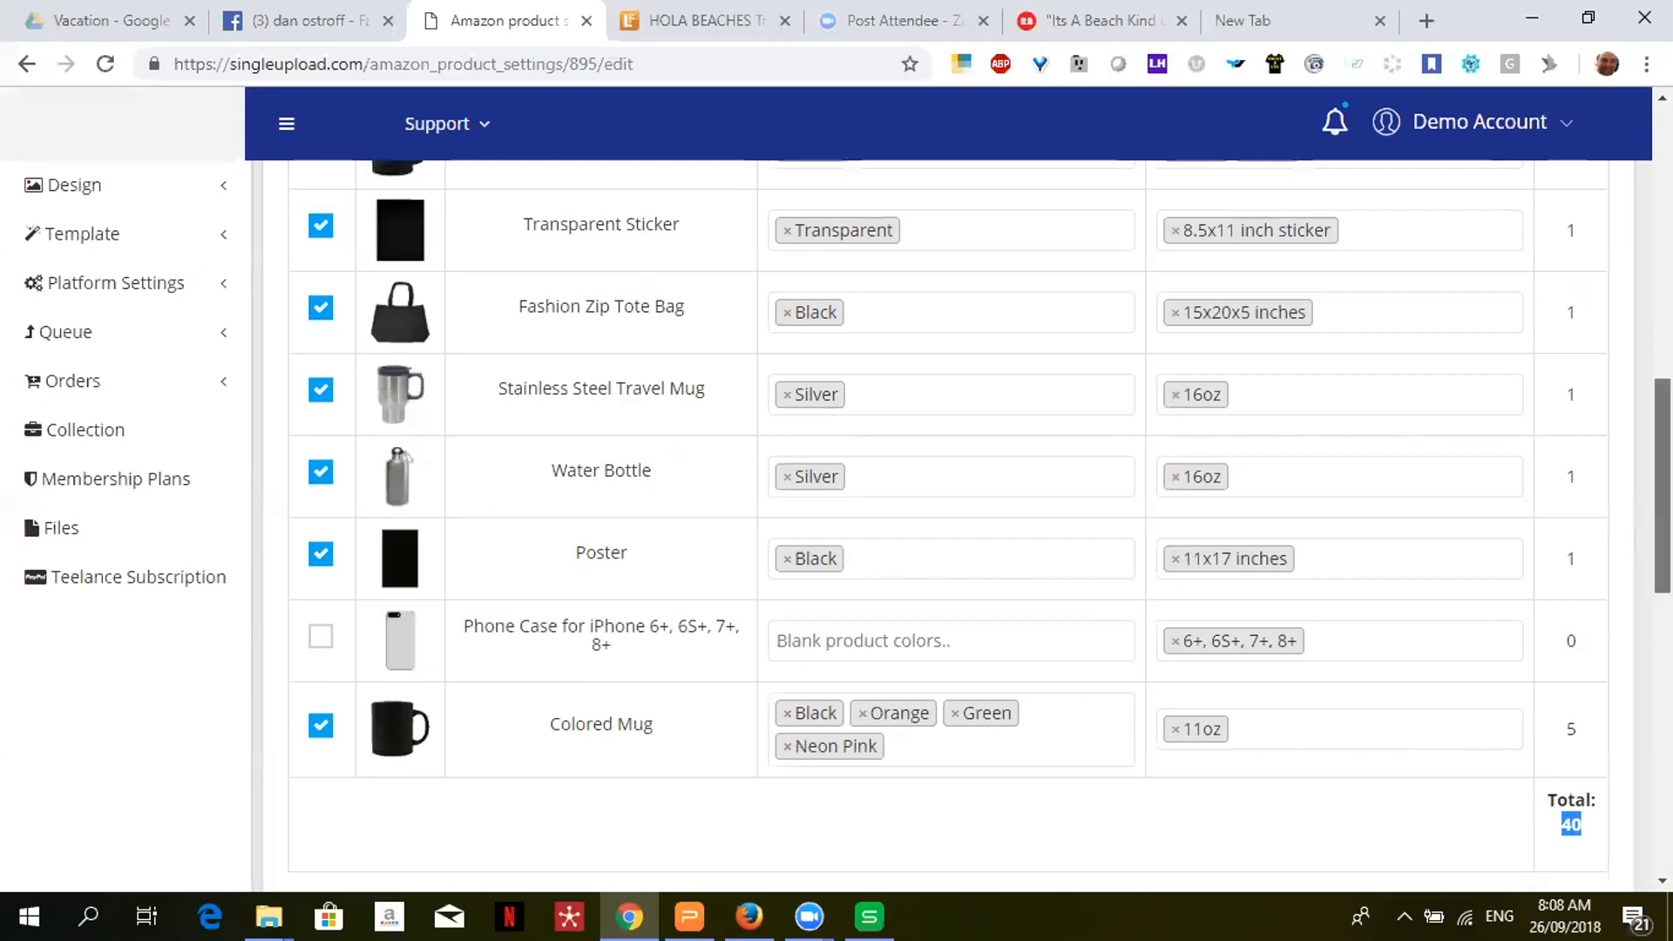
scroll(1514, 406, up, 3)
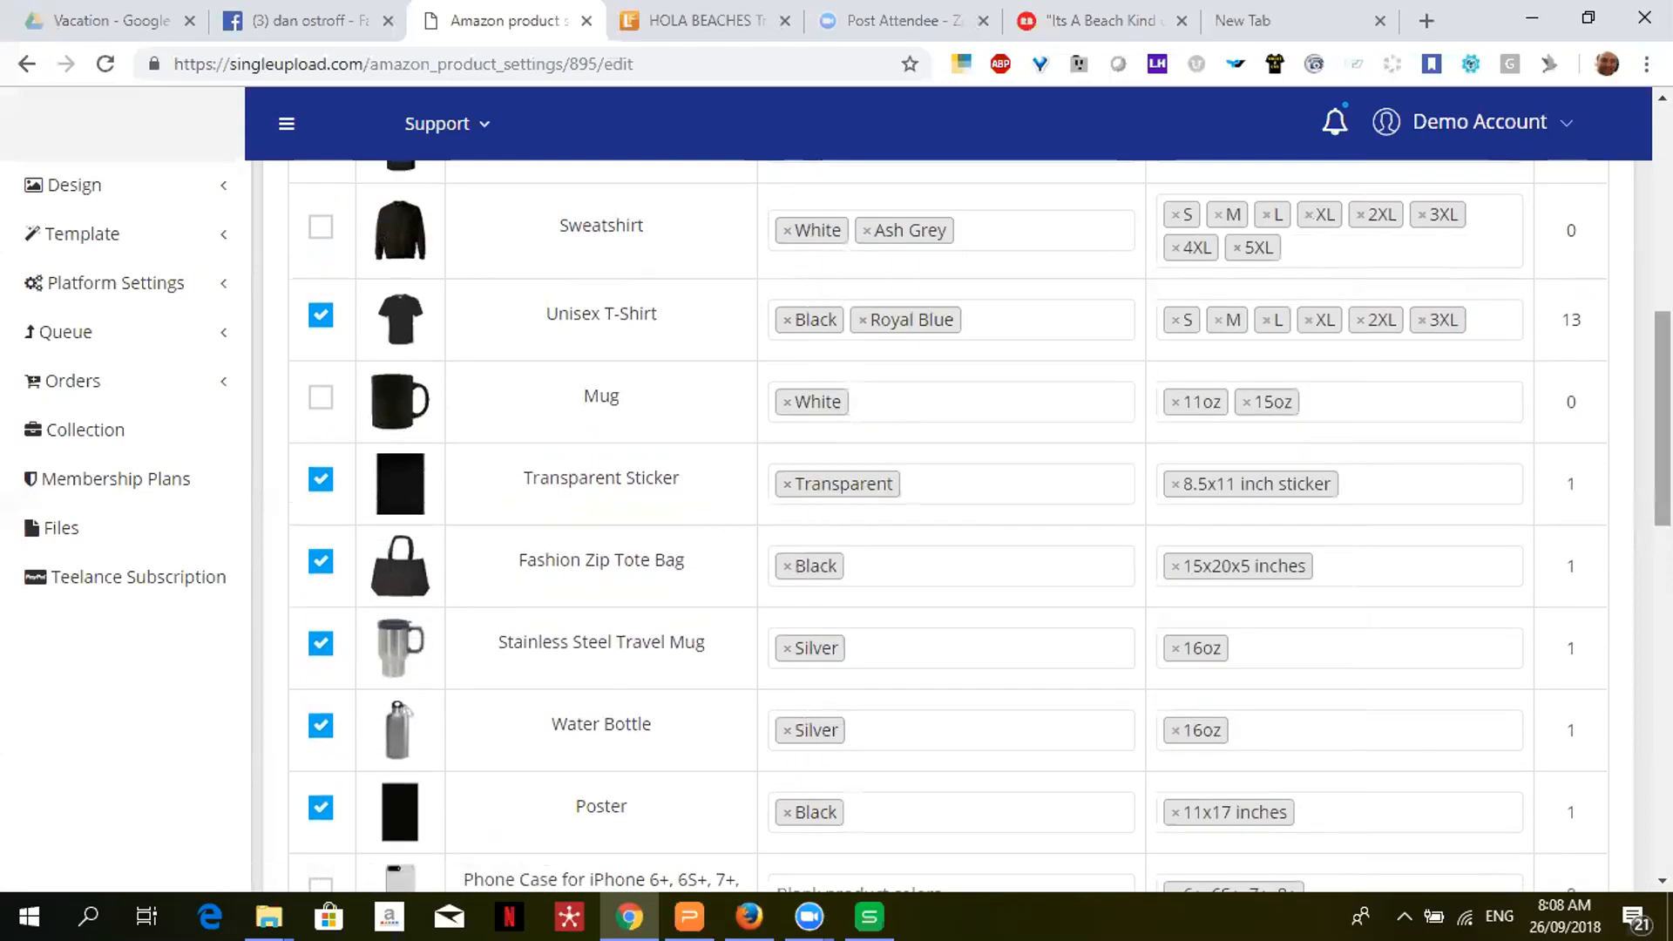
scroll(1497, 479, down, 3)
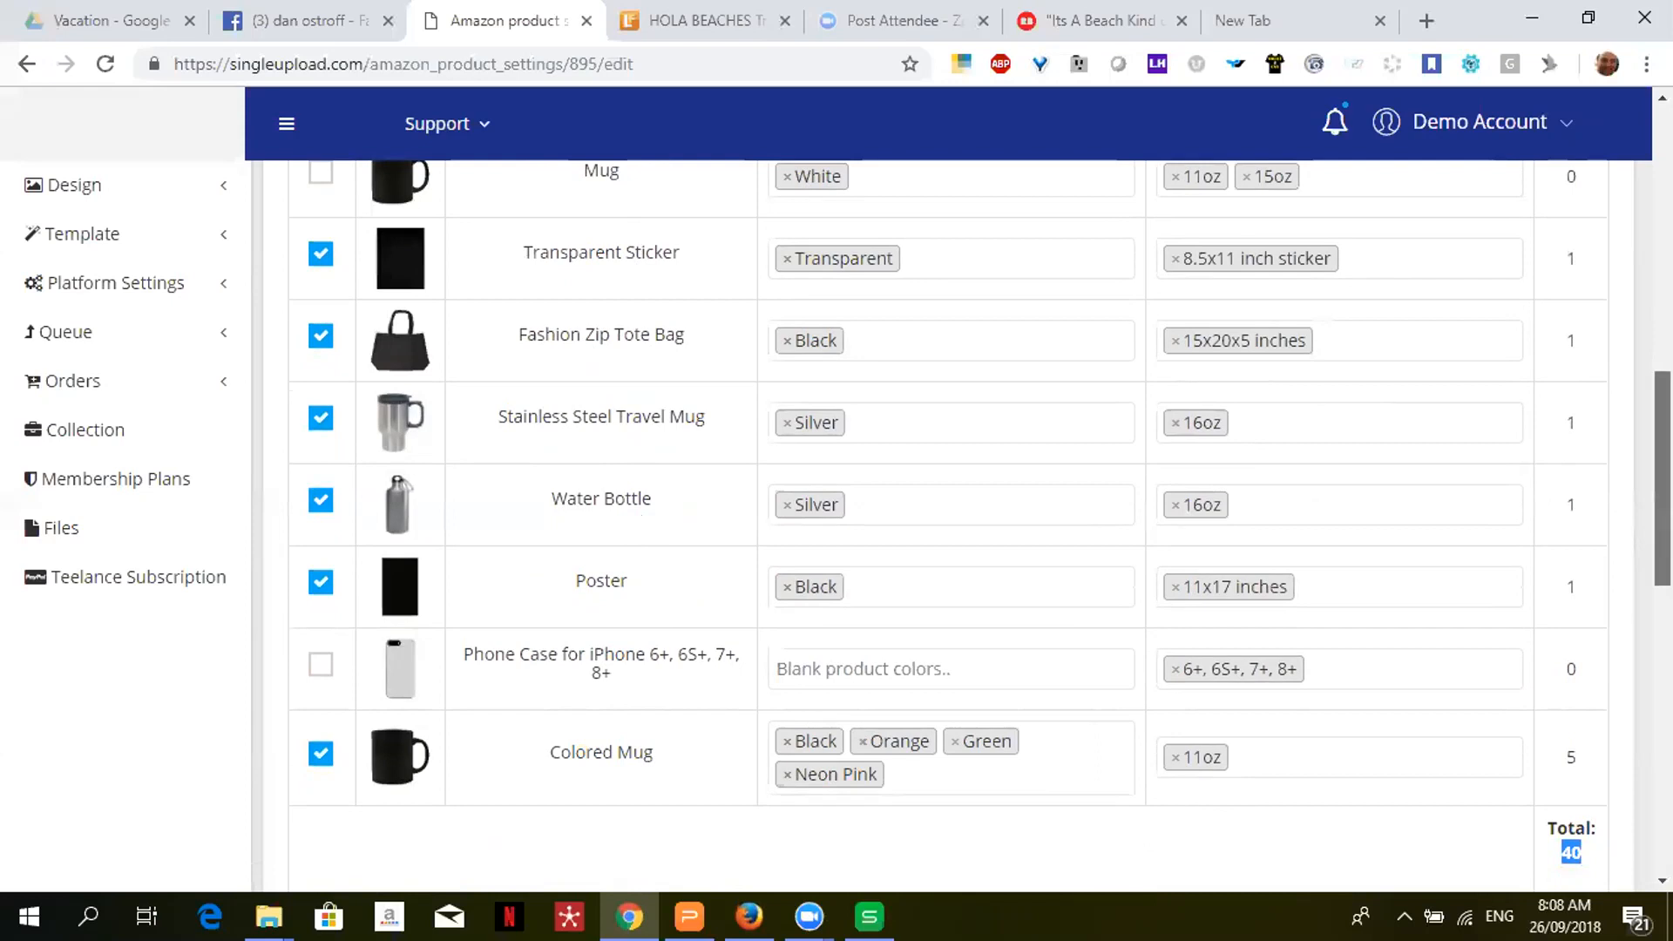
scroll(1662, 480, down, 2)
scroll(981, 523, down, 2)
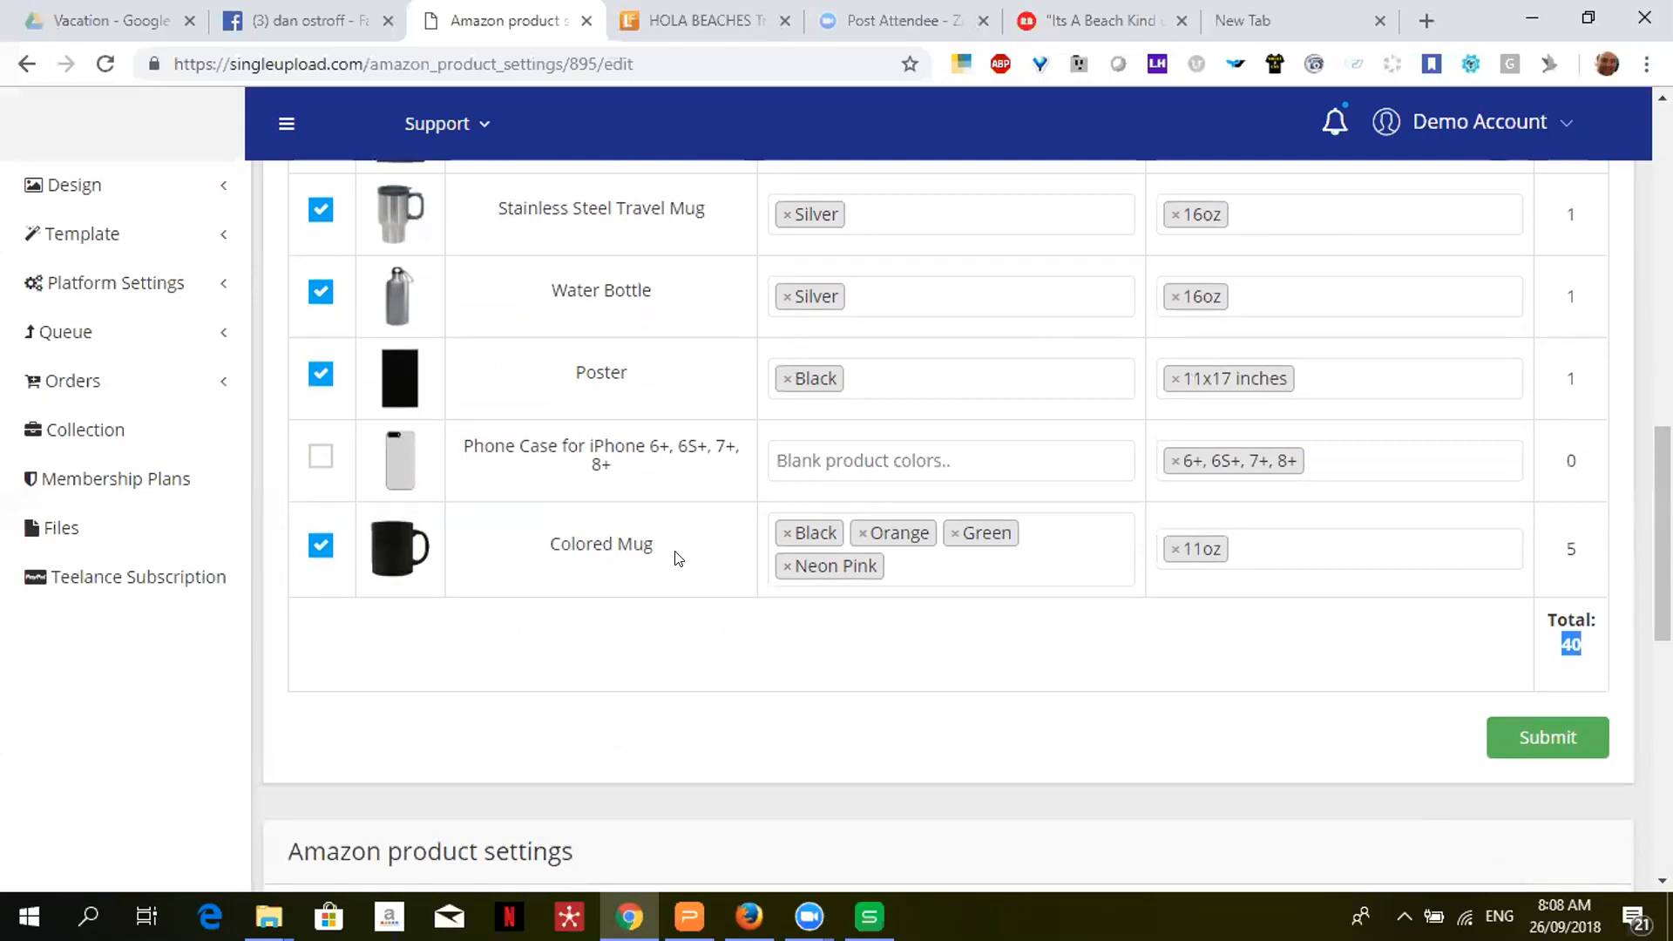
scroll(678, 558, up, 6)
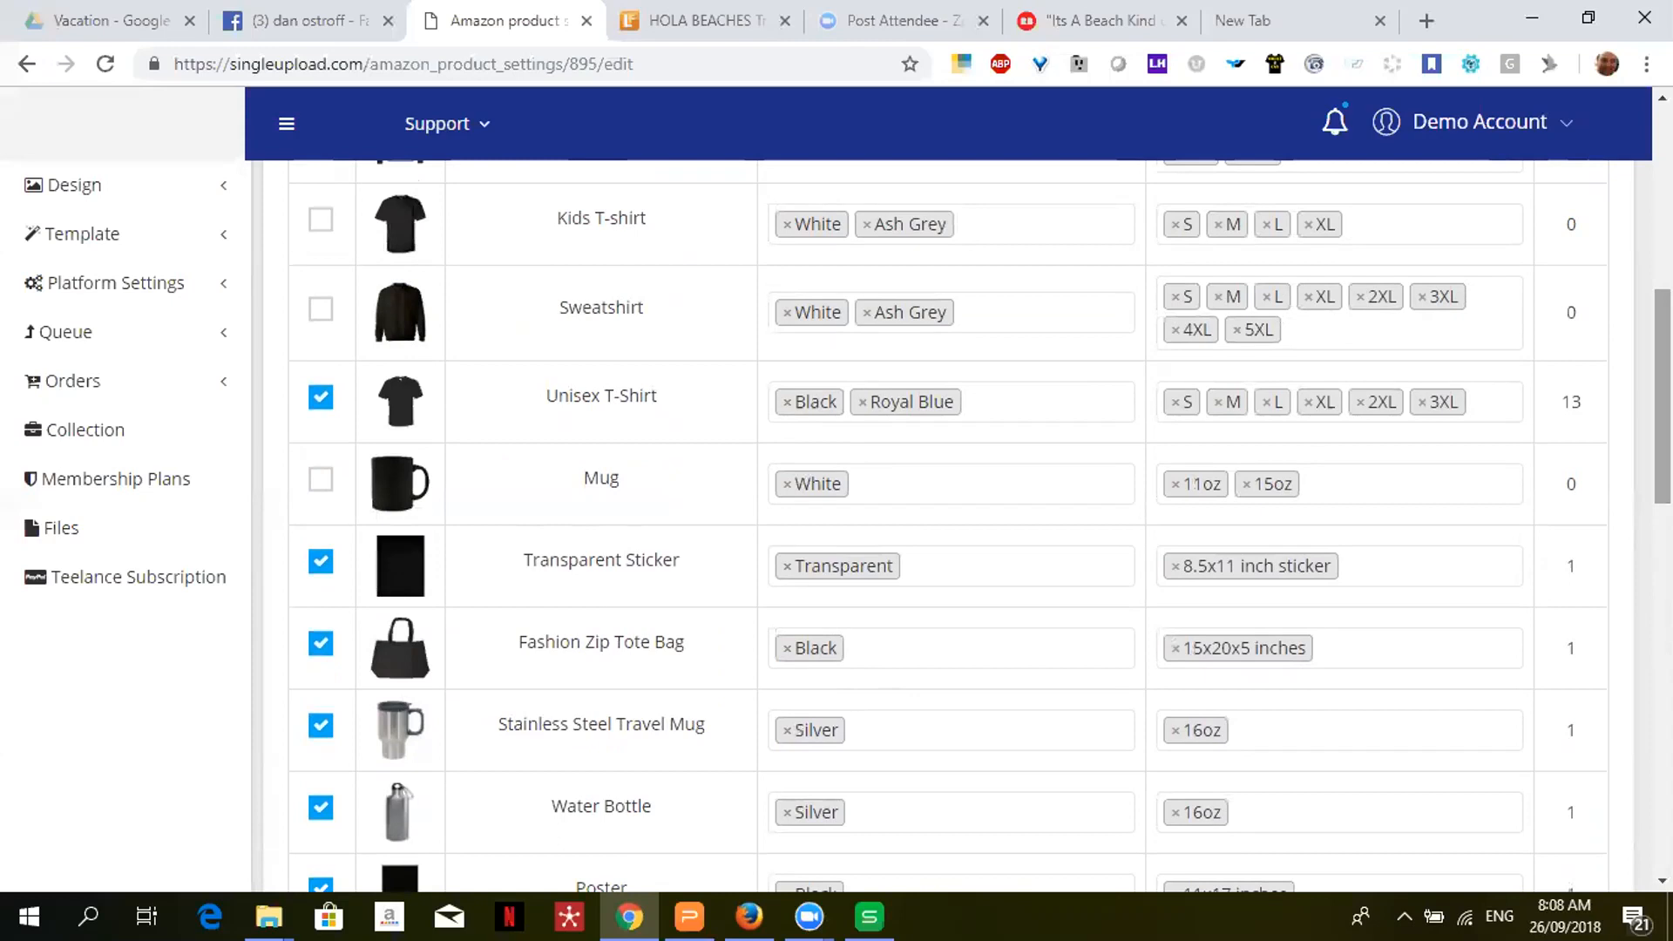
scroll(1603, 528, down, 8)
scroll(1603, 528, up, 2)
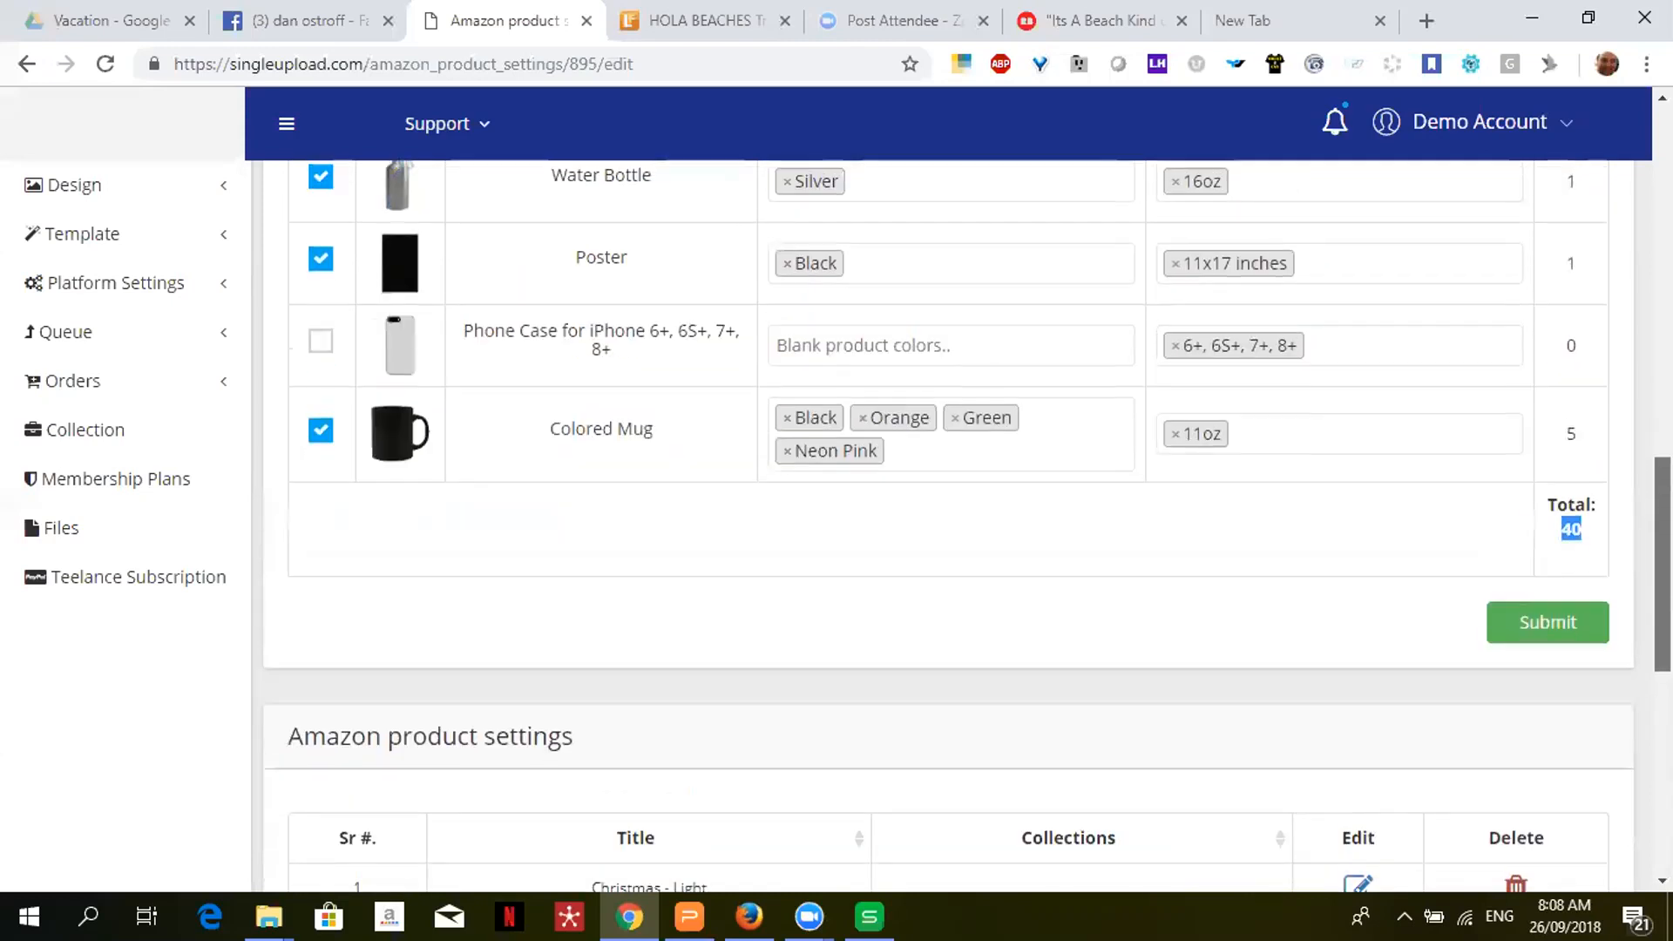
click(1591, 535)
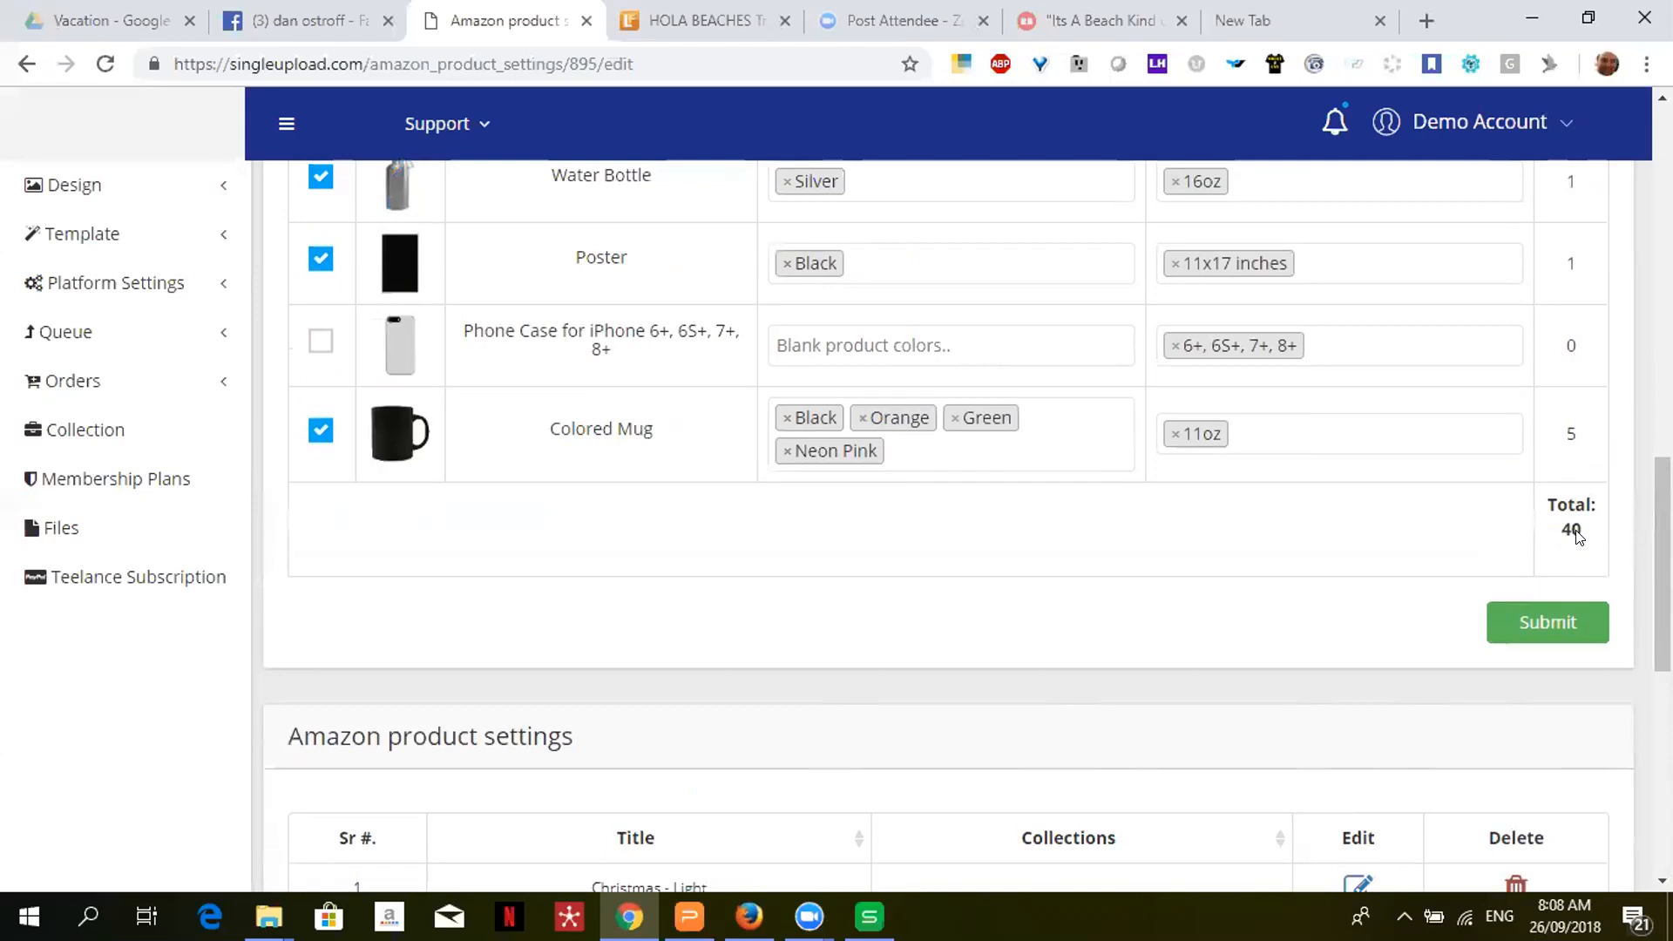
double_click(1576, 533)
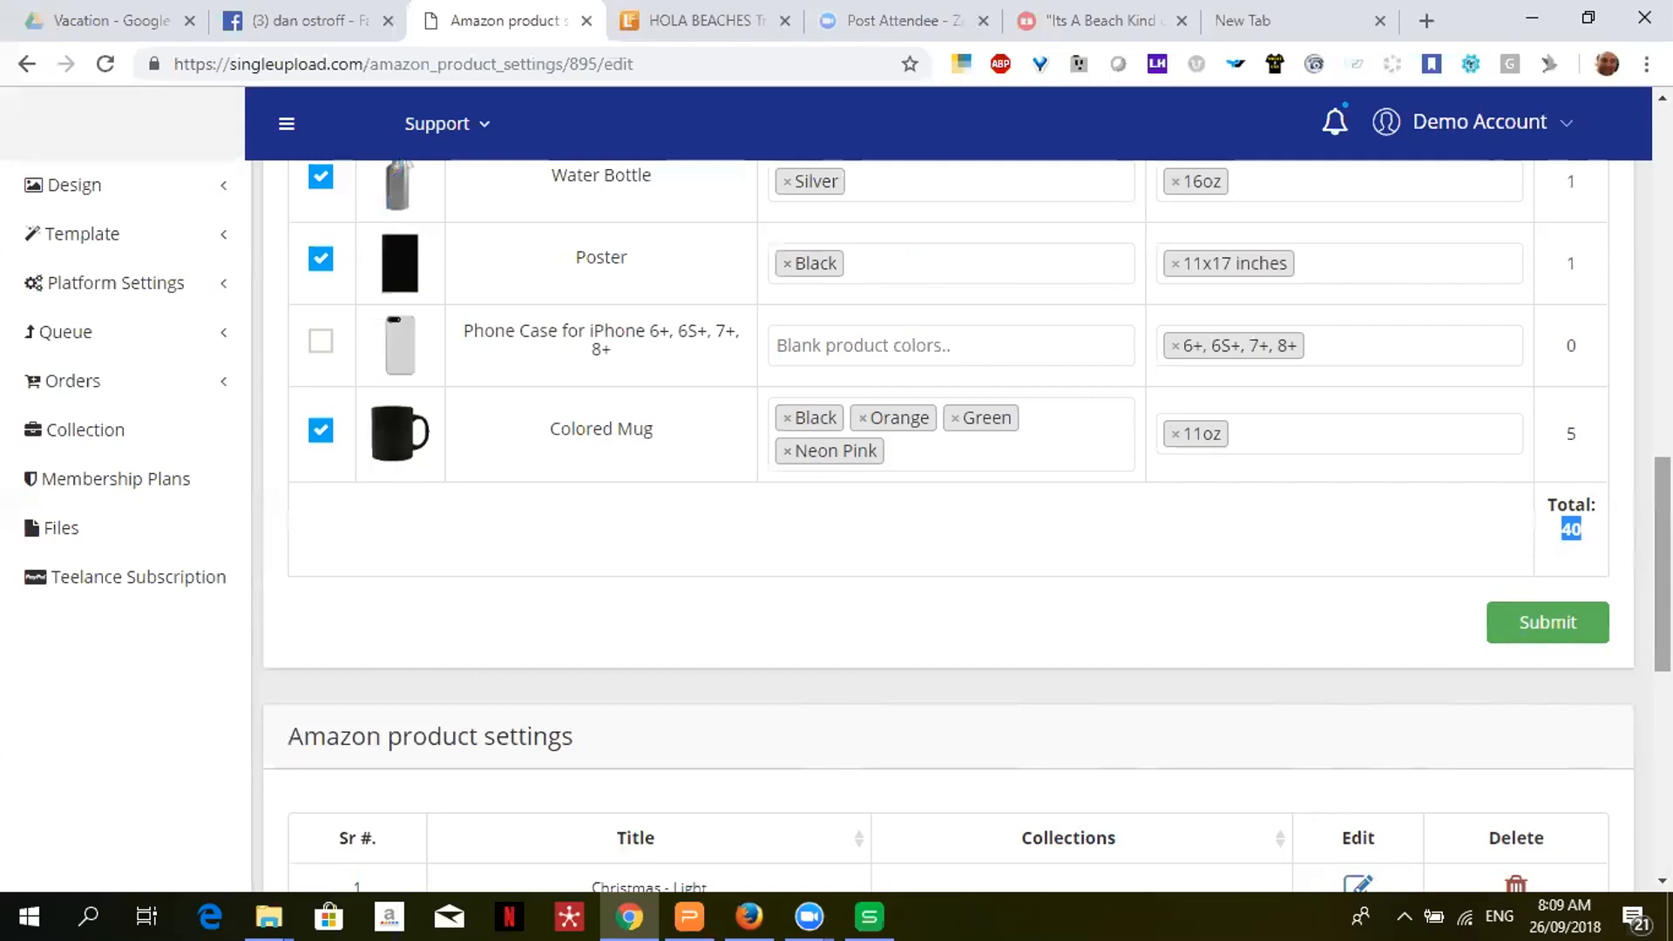
scroll(967, 523, up, 12)
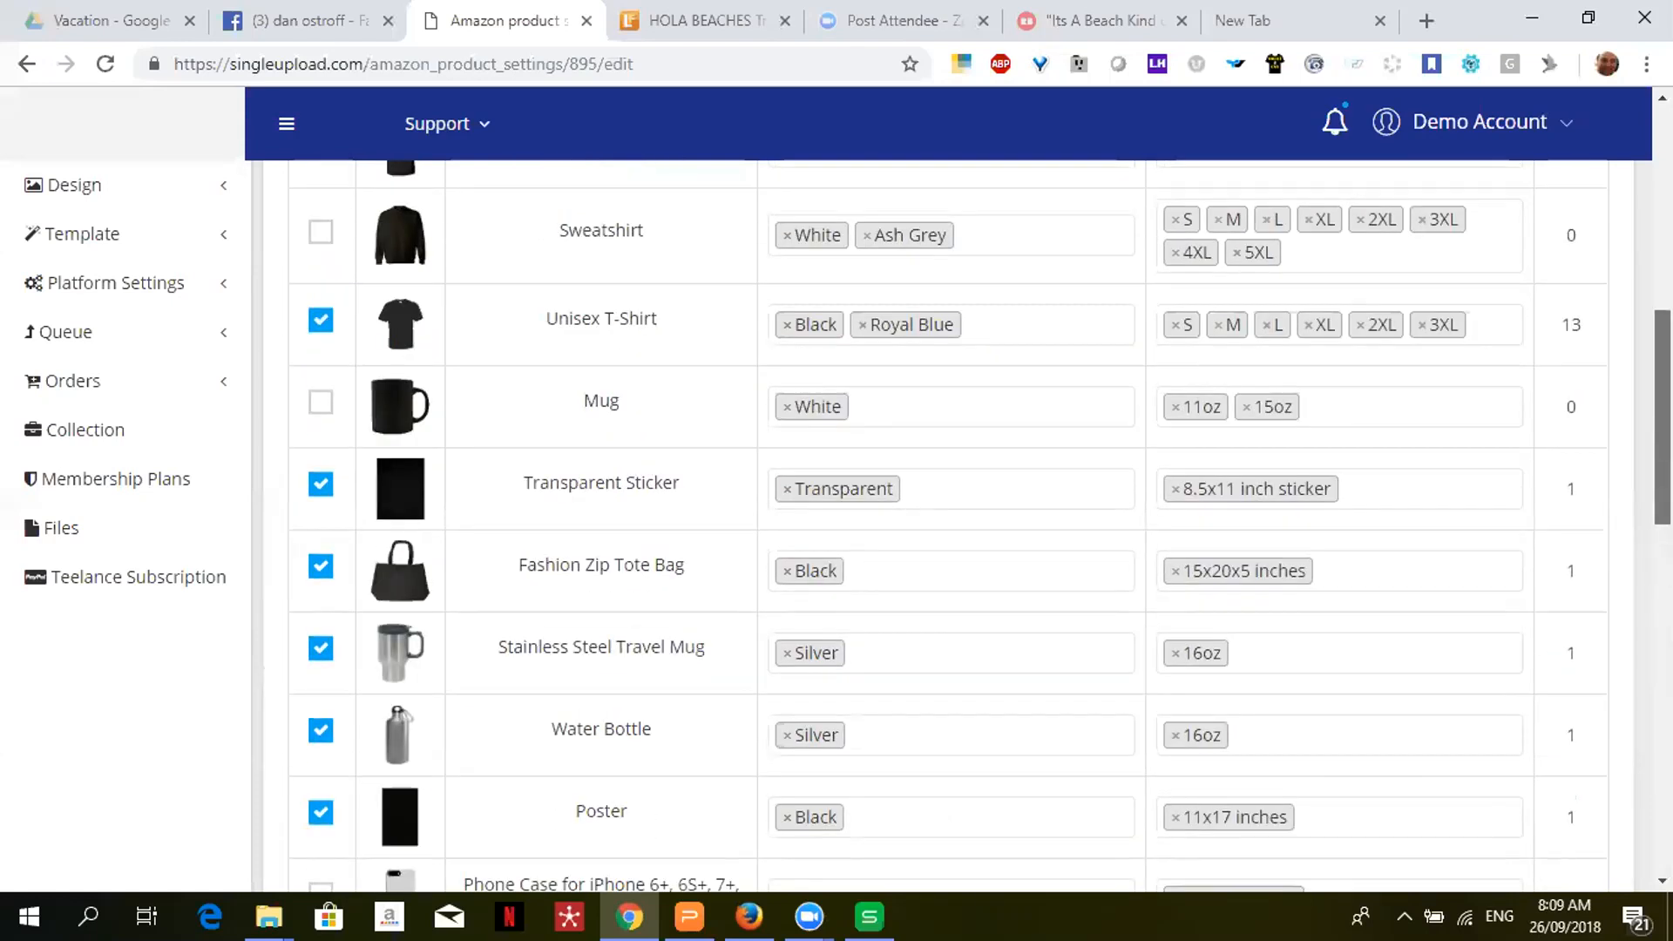
- Load Christmas - Light and review its Hoodie, Sweatshirt and Unisex T-Shirt in Red and Irish Green
scroll(614, 285, up, 3)
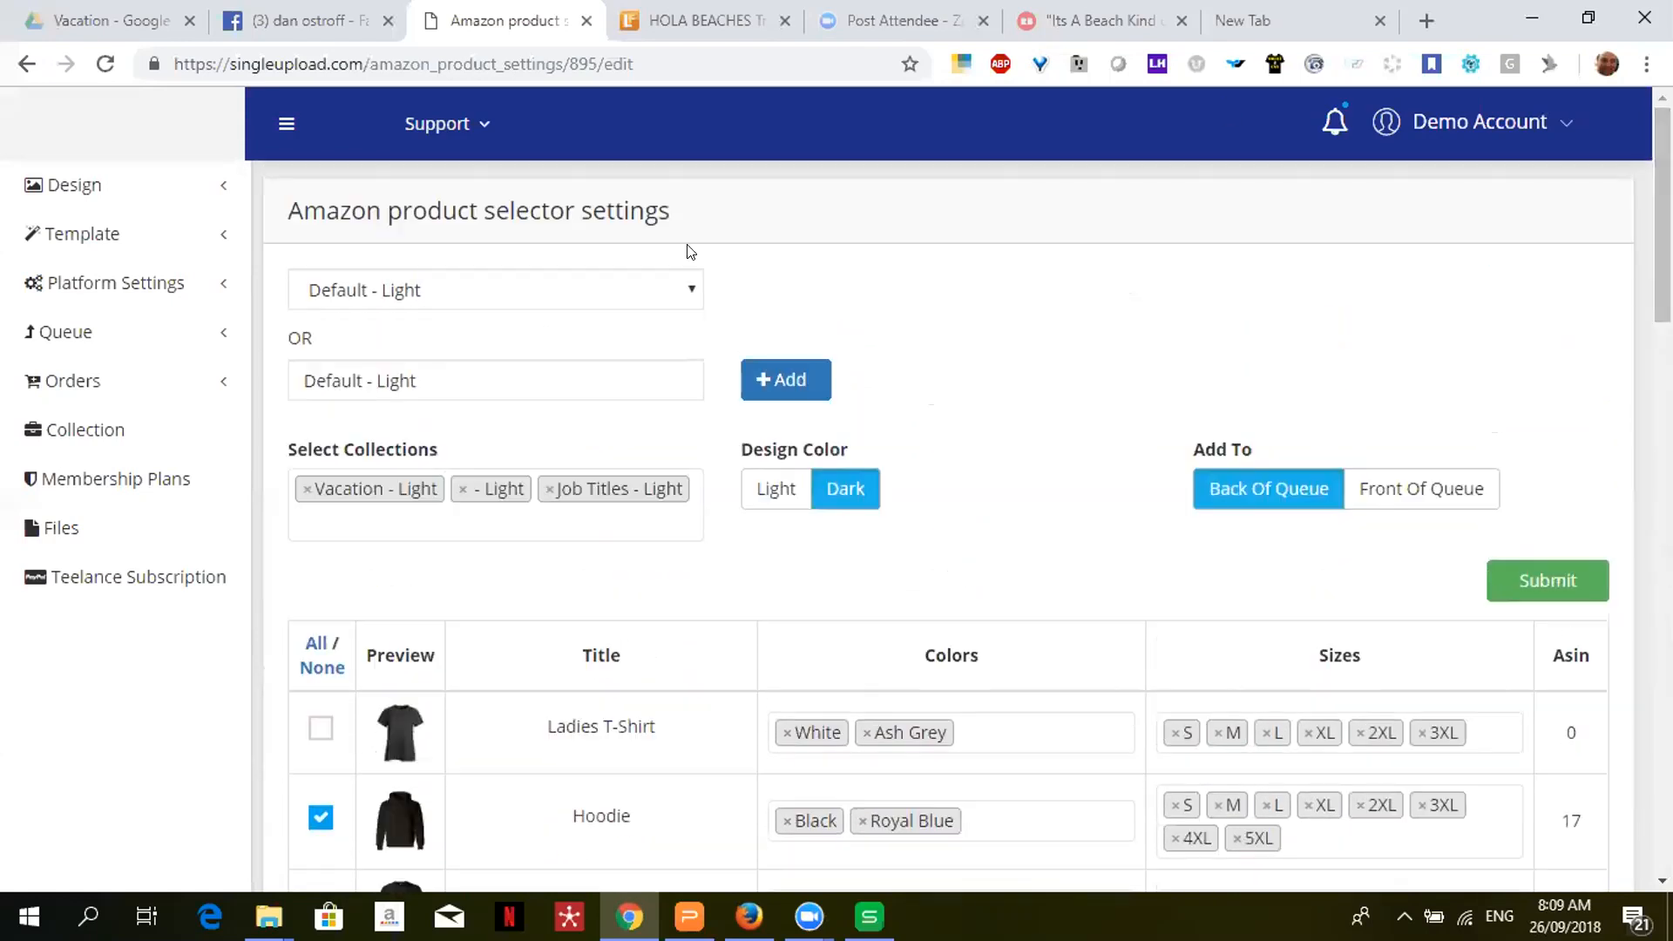
click(614, 285)
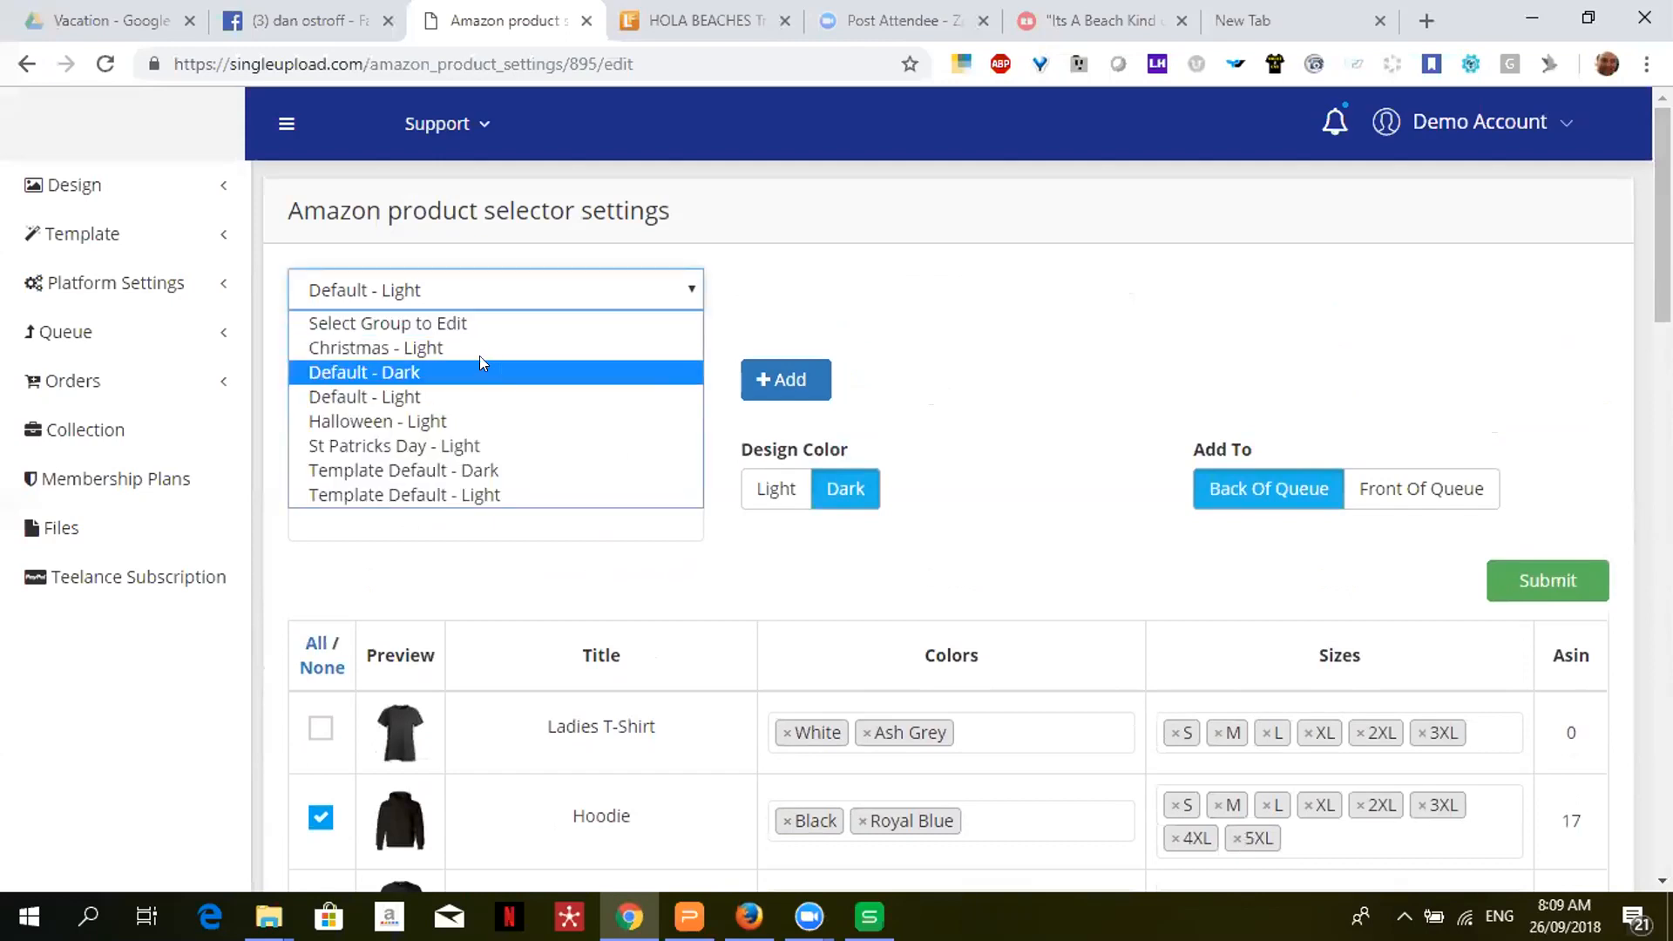
key(Return)
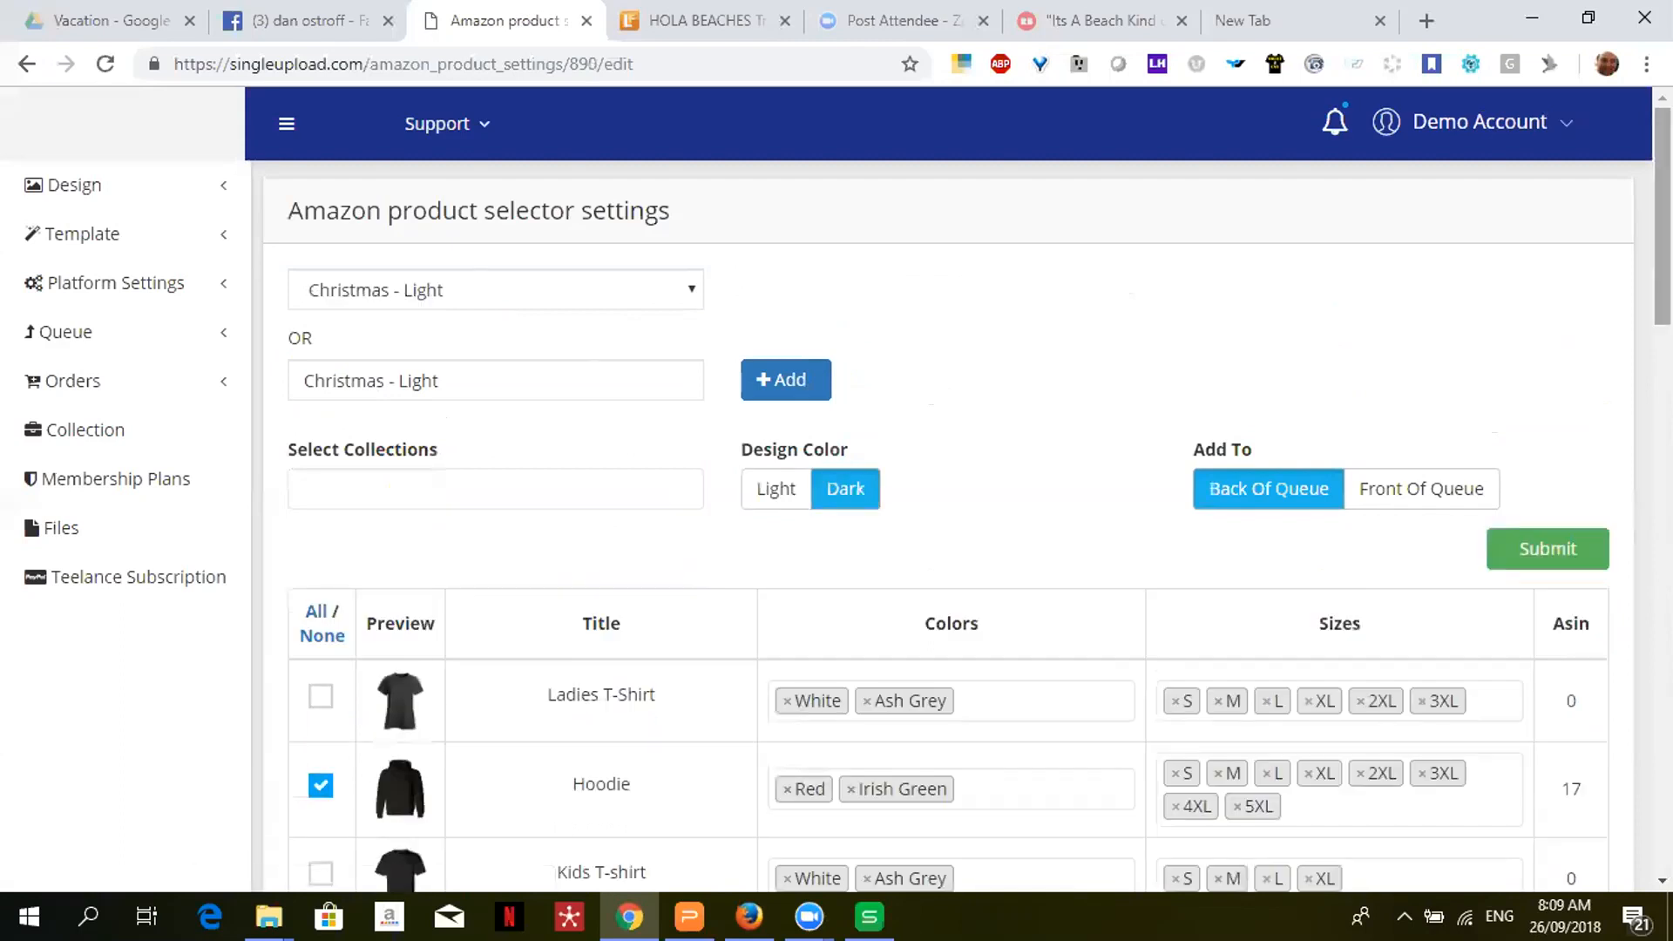
scroll(1662, 217, down, 1)
scroll(958, 523, down, 6)
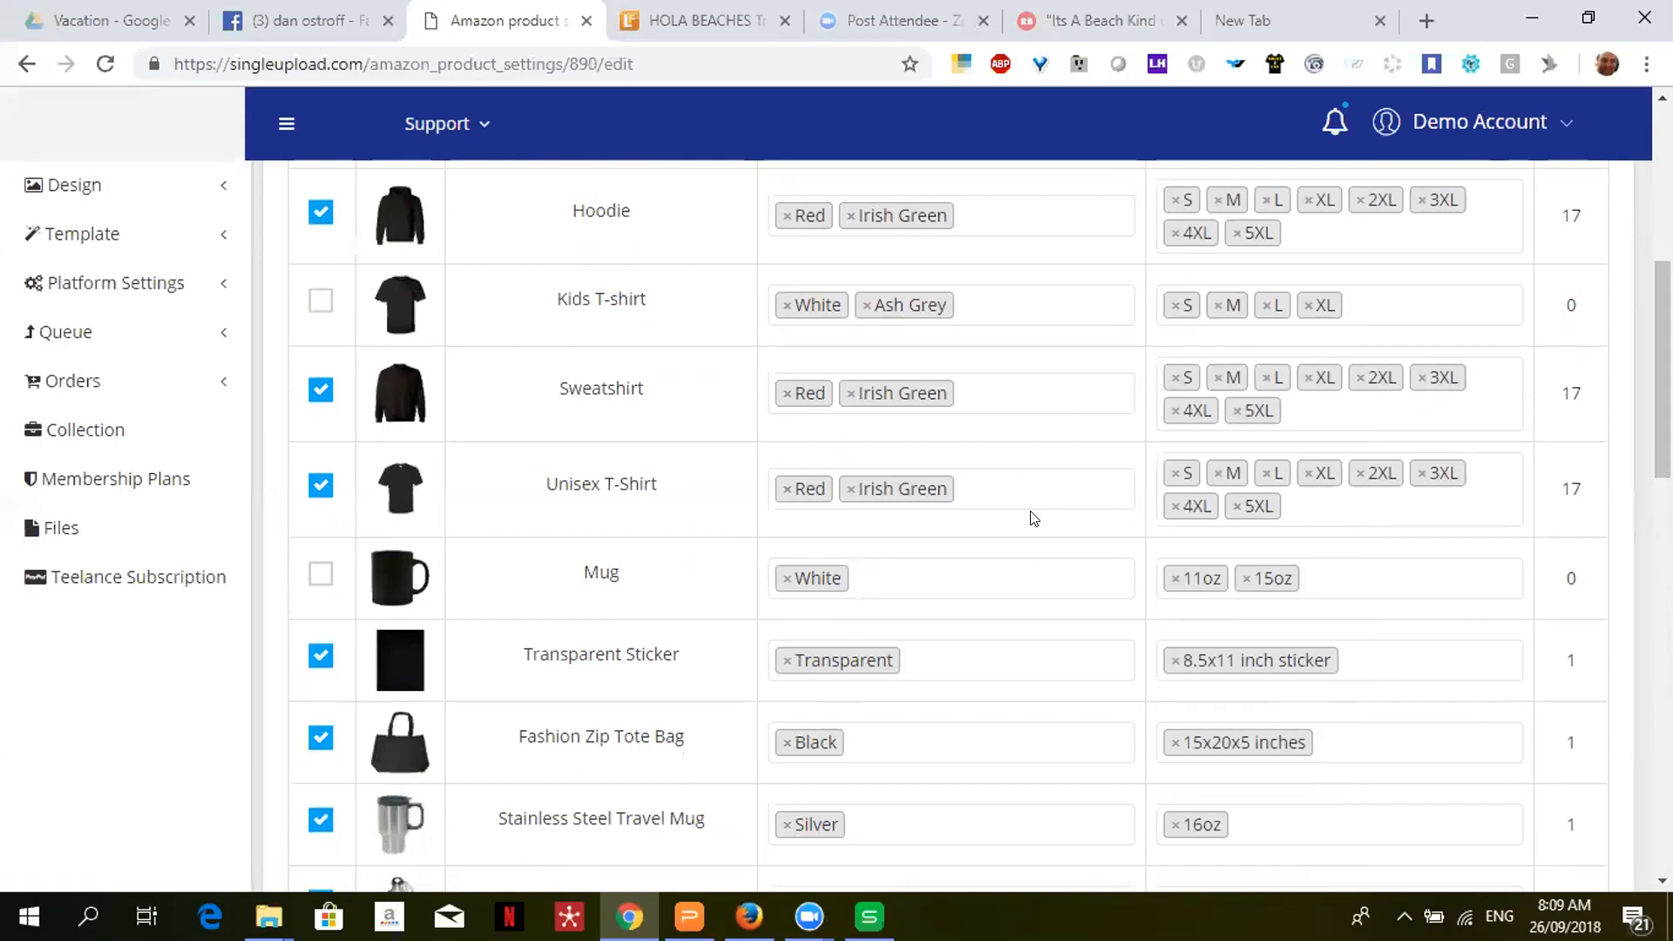
drag(1663, 370, 1663, 332)
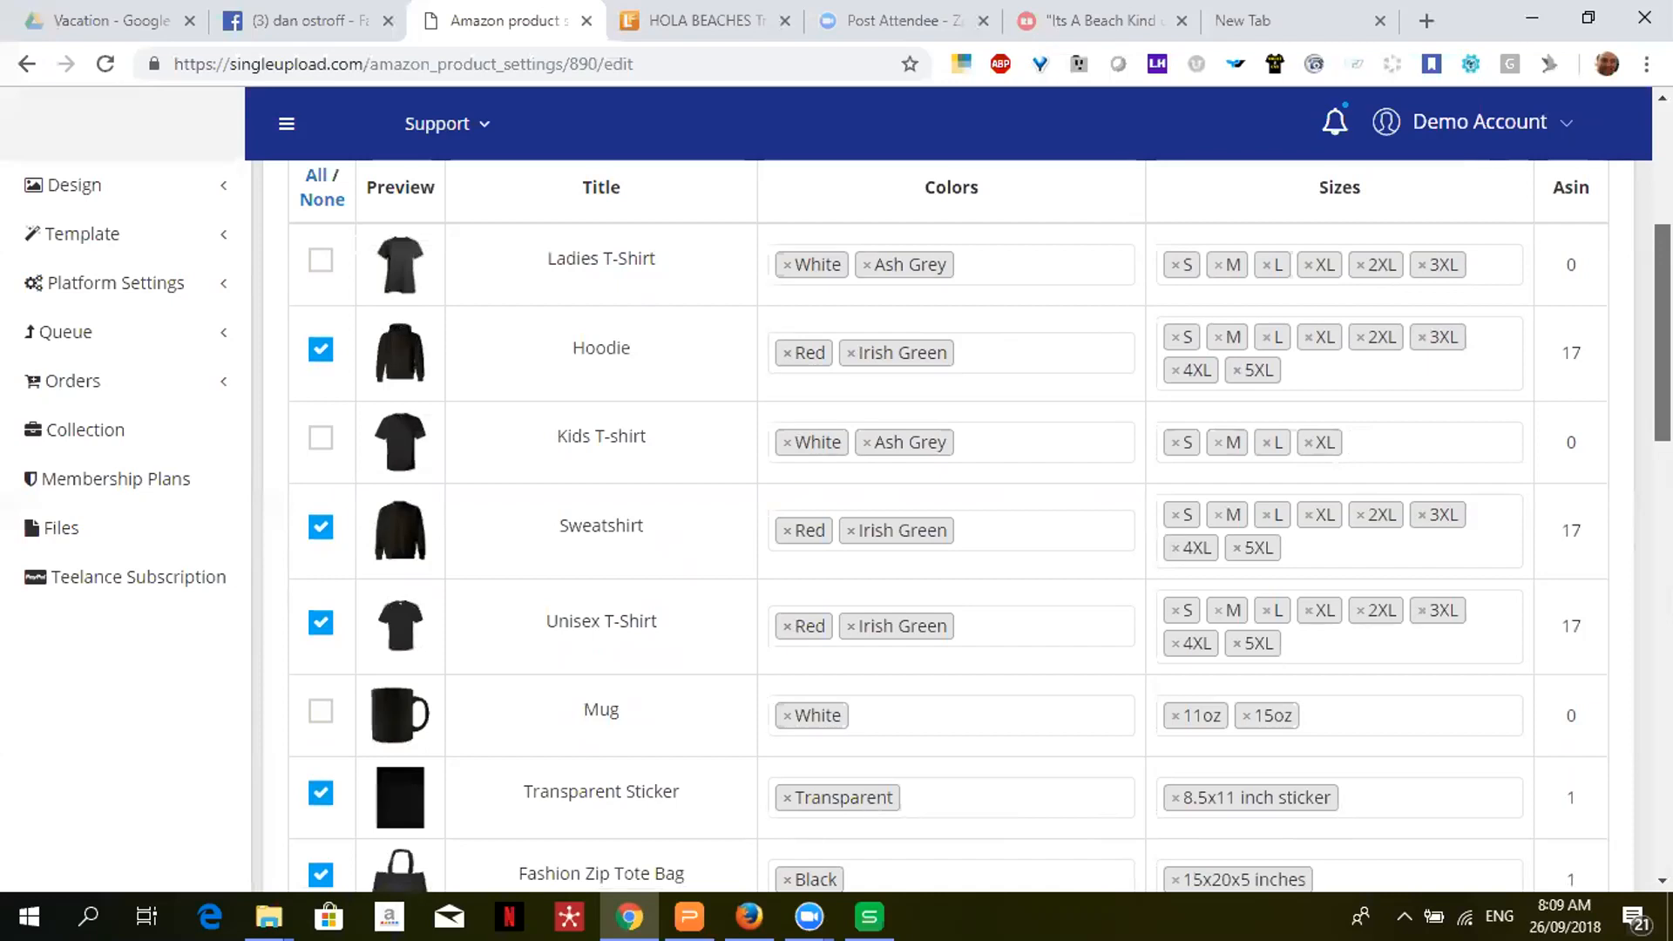
scroll(958, 522, up, 5)
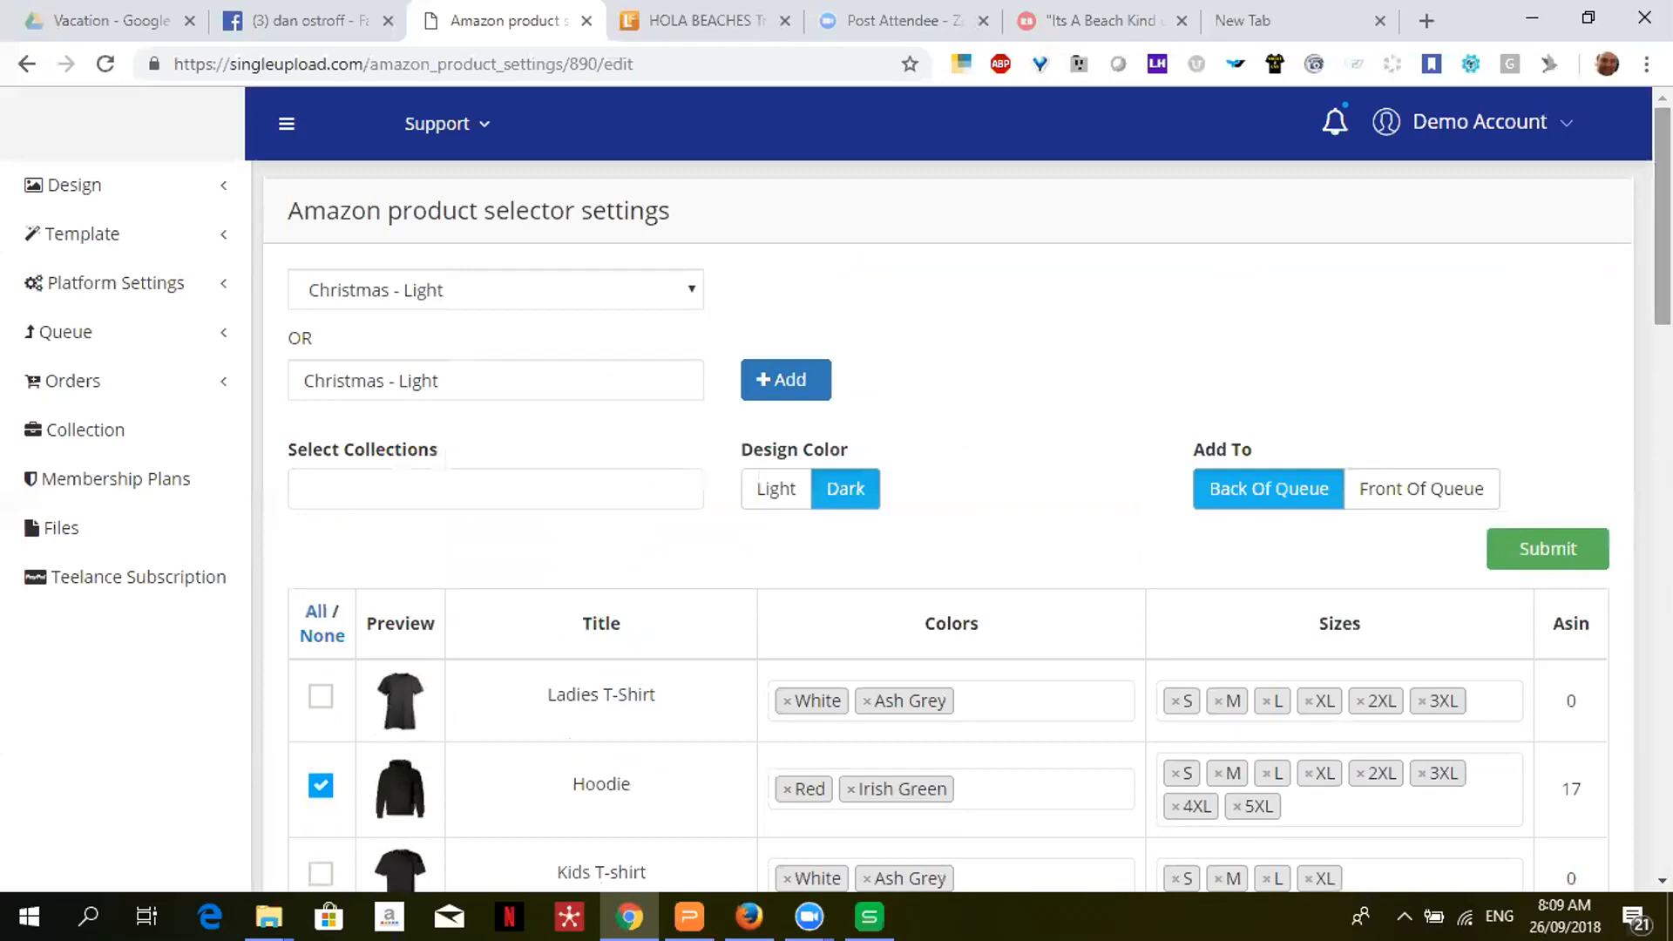
- Load St Patricks Day - Light and review its Irish Green shirts, hoodie and sweatshirt
click(520, 287)
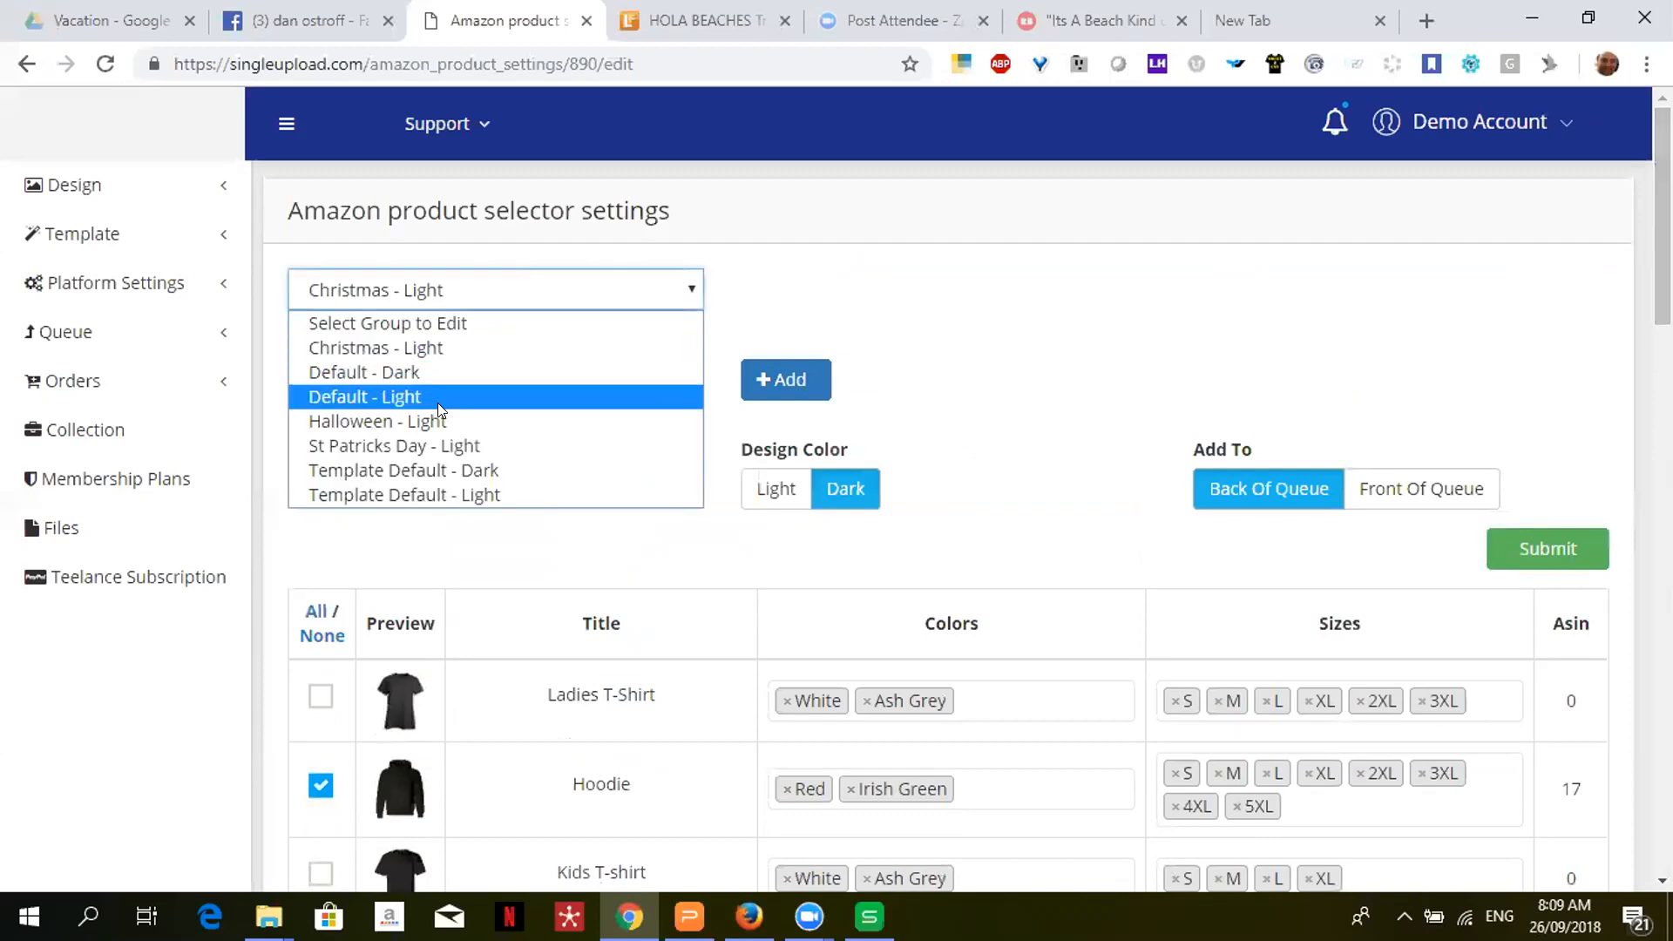
click(453, 447)
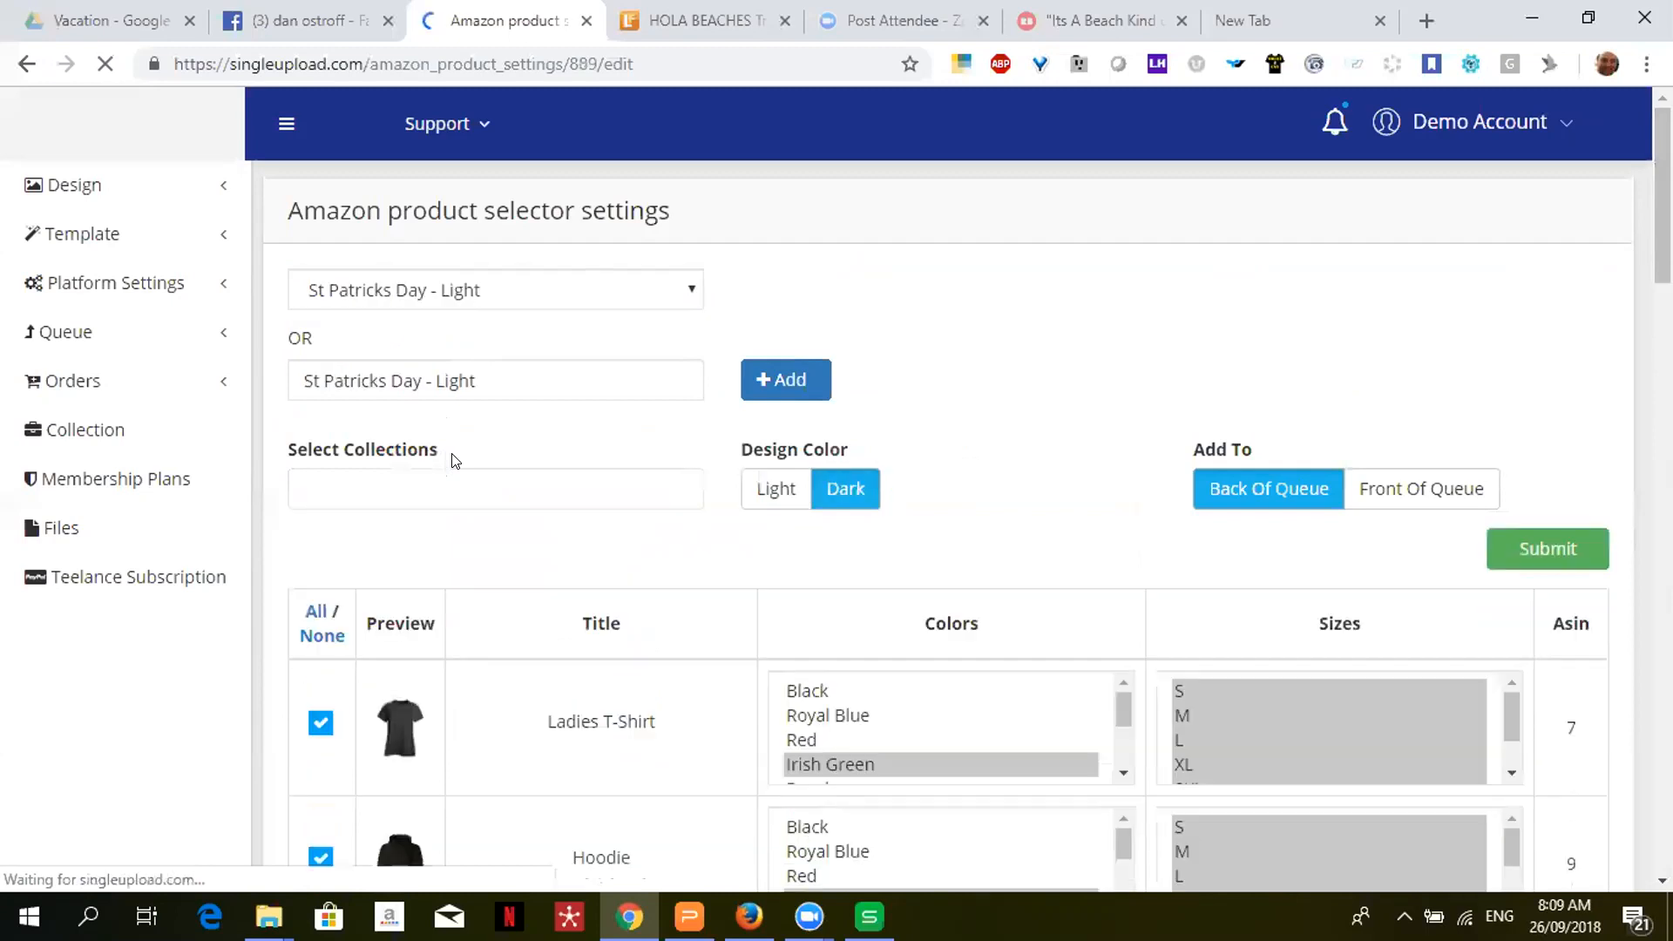
scroll(966, 523, down, 5)
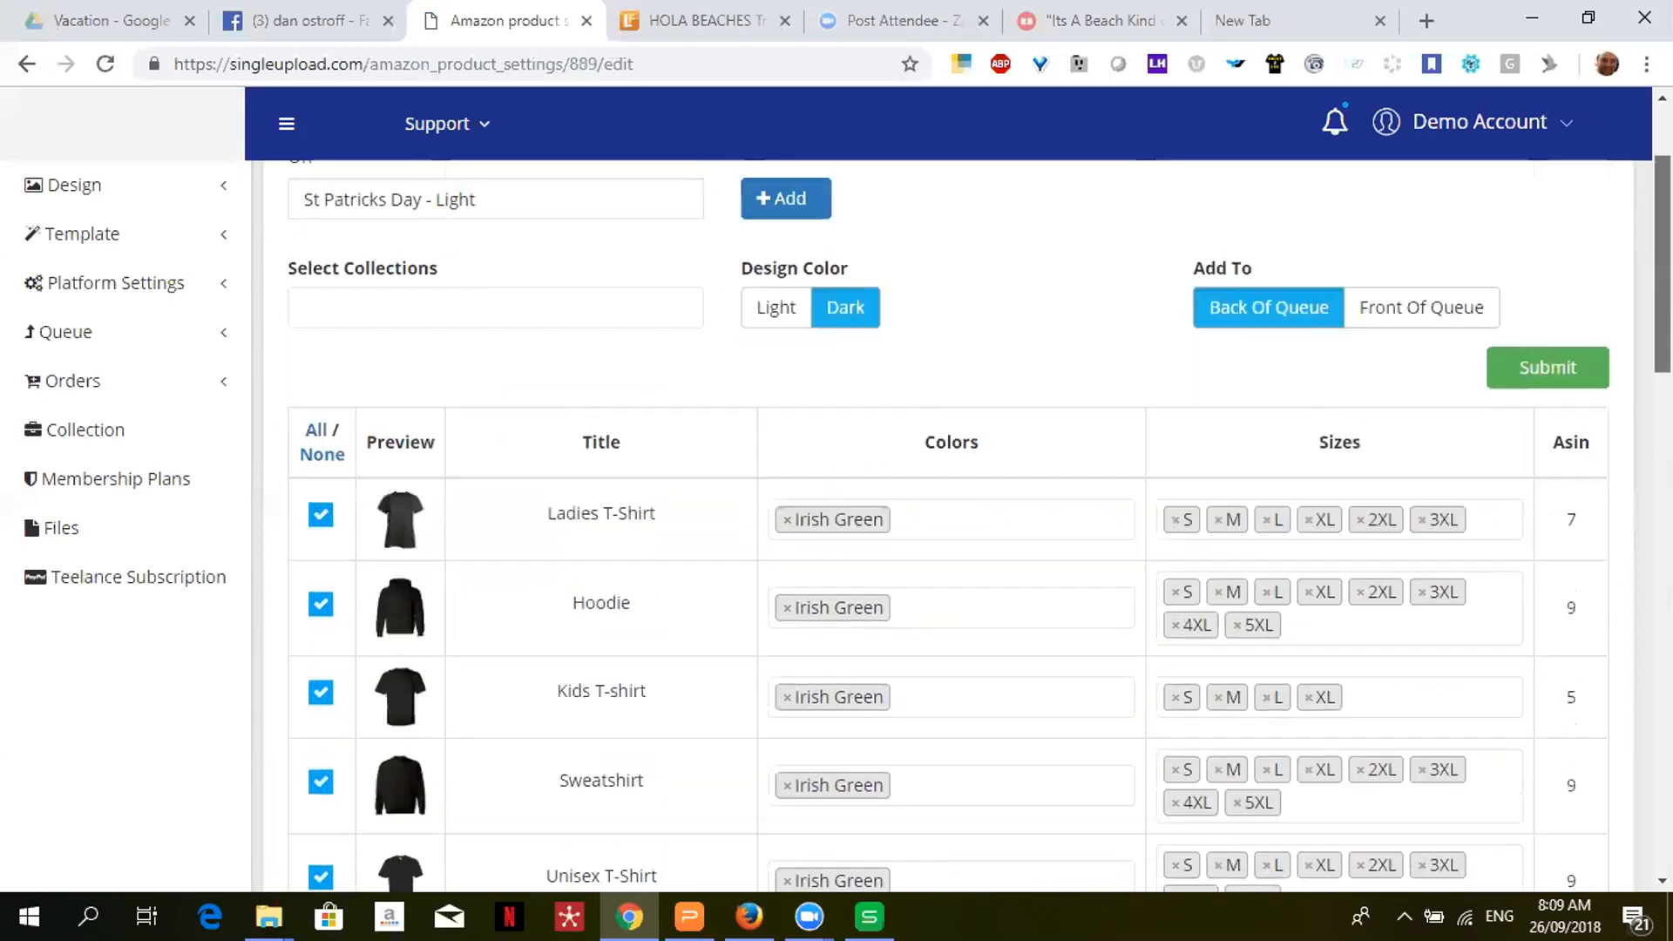
scroll(966, 522, down, 5)
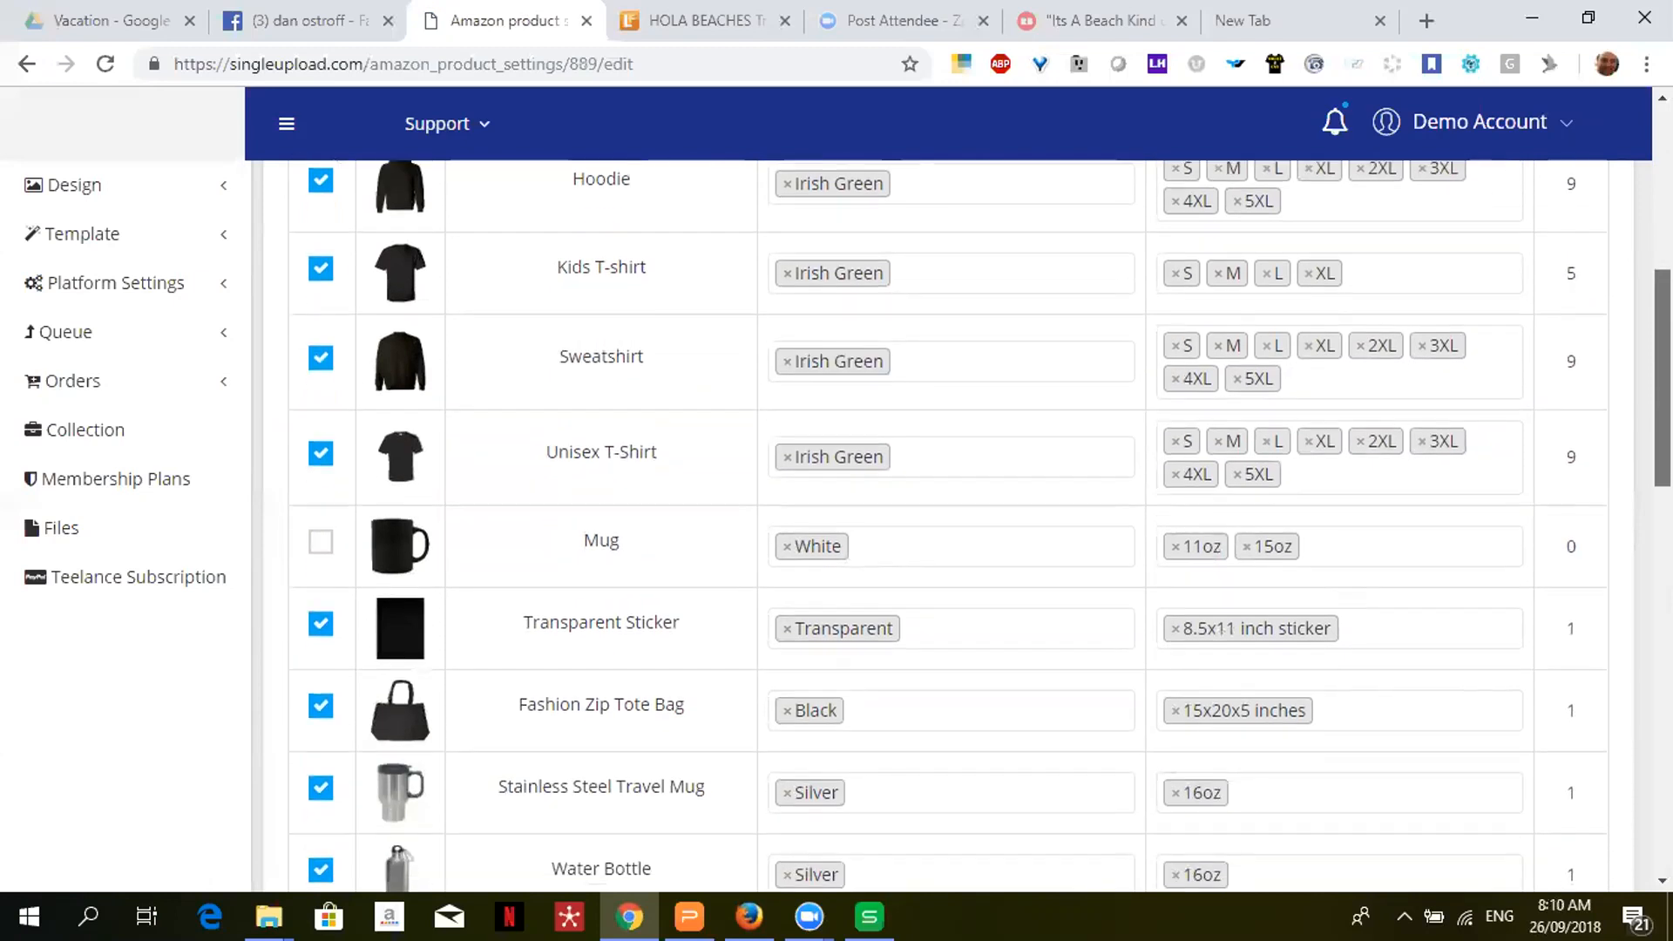
scroll(966, 523, up, 9)
scroll(965, 523, up, 1)
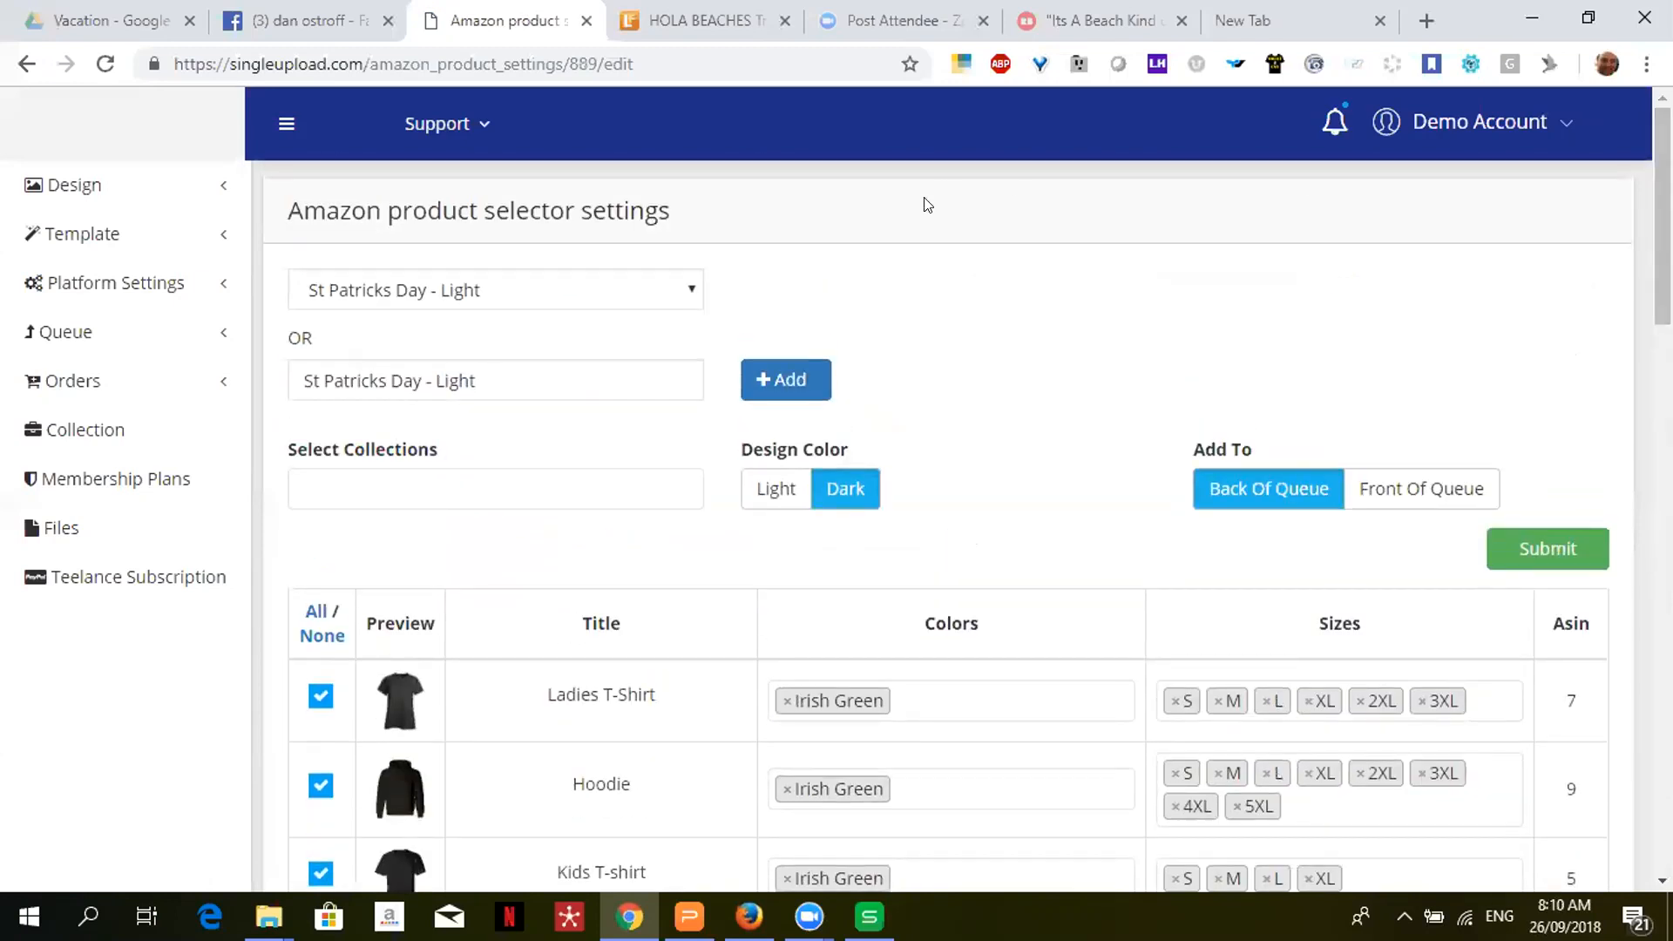
click(520, 296)
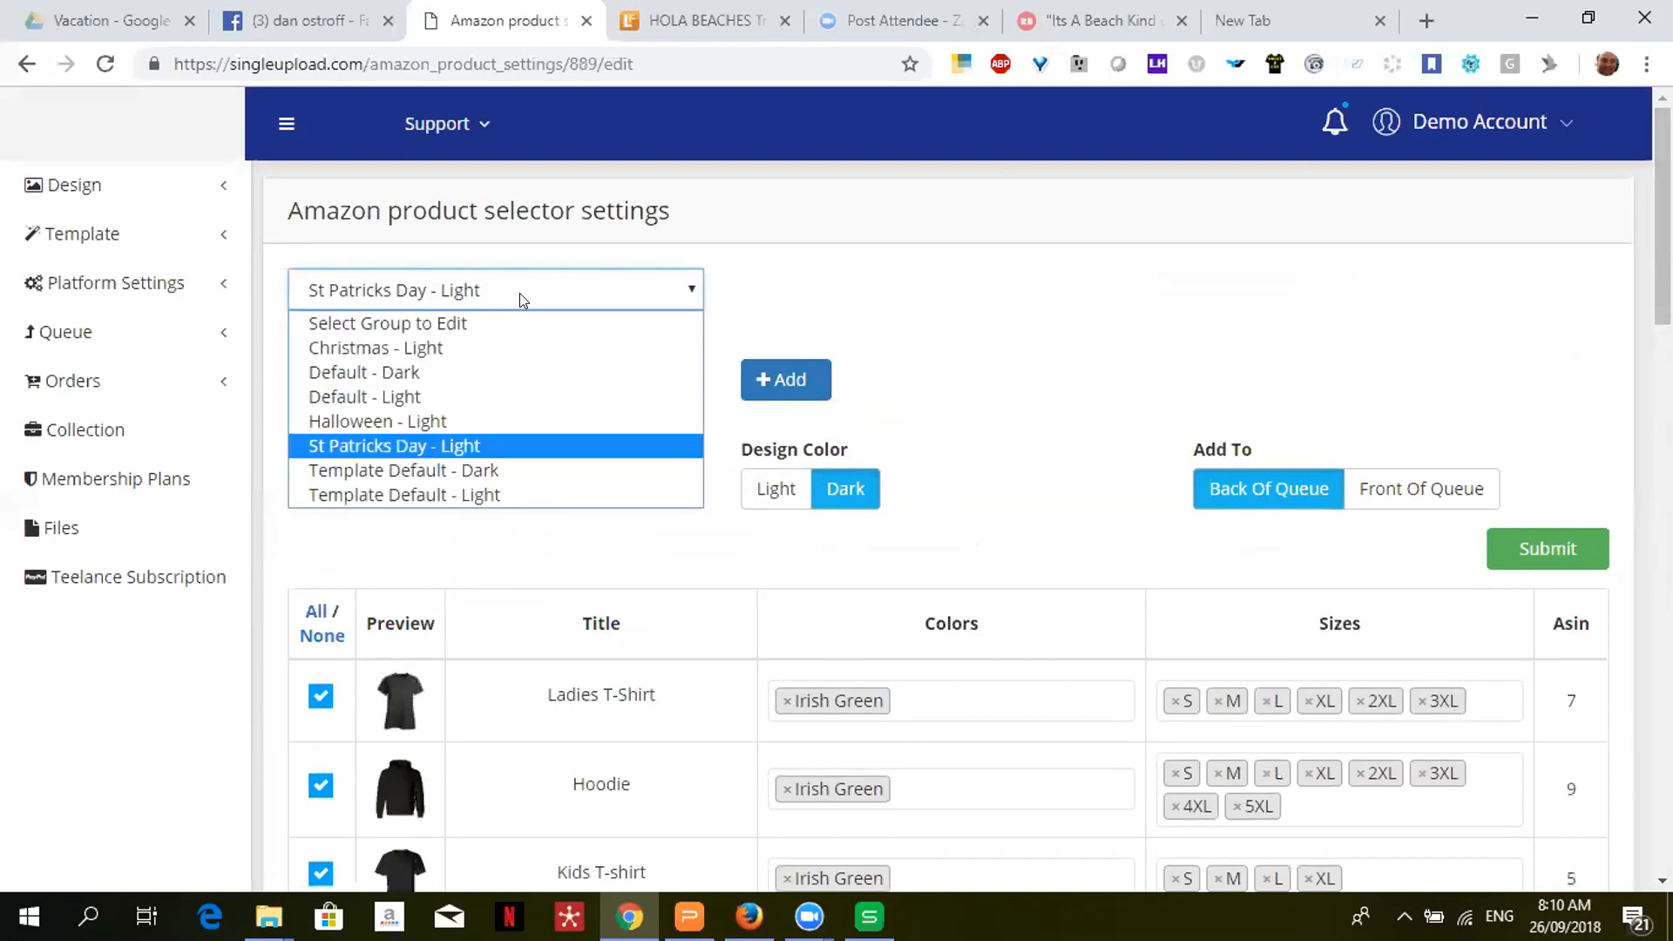
- Load Halloween - Light and scroll to its 75-ASIN total, including the Black/Orange 11oz Colored Mug
click(473, 419)
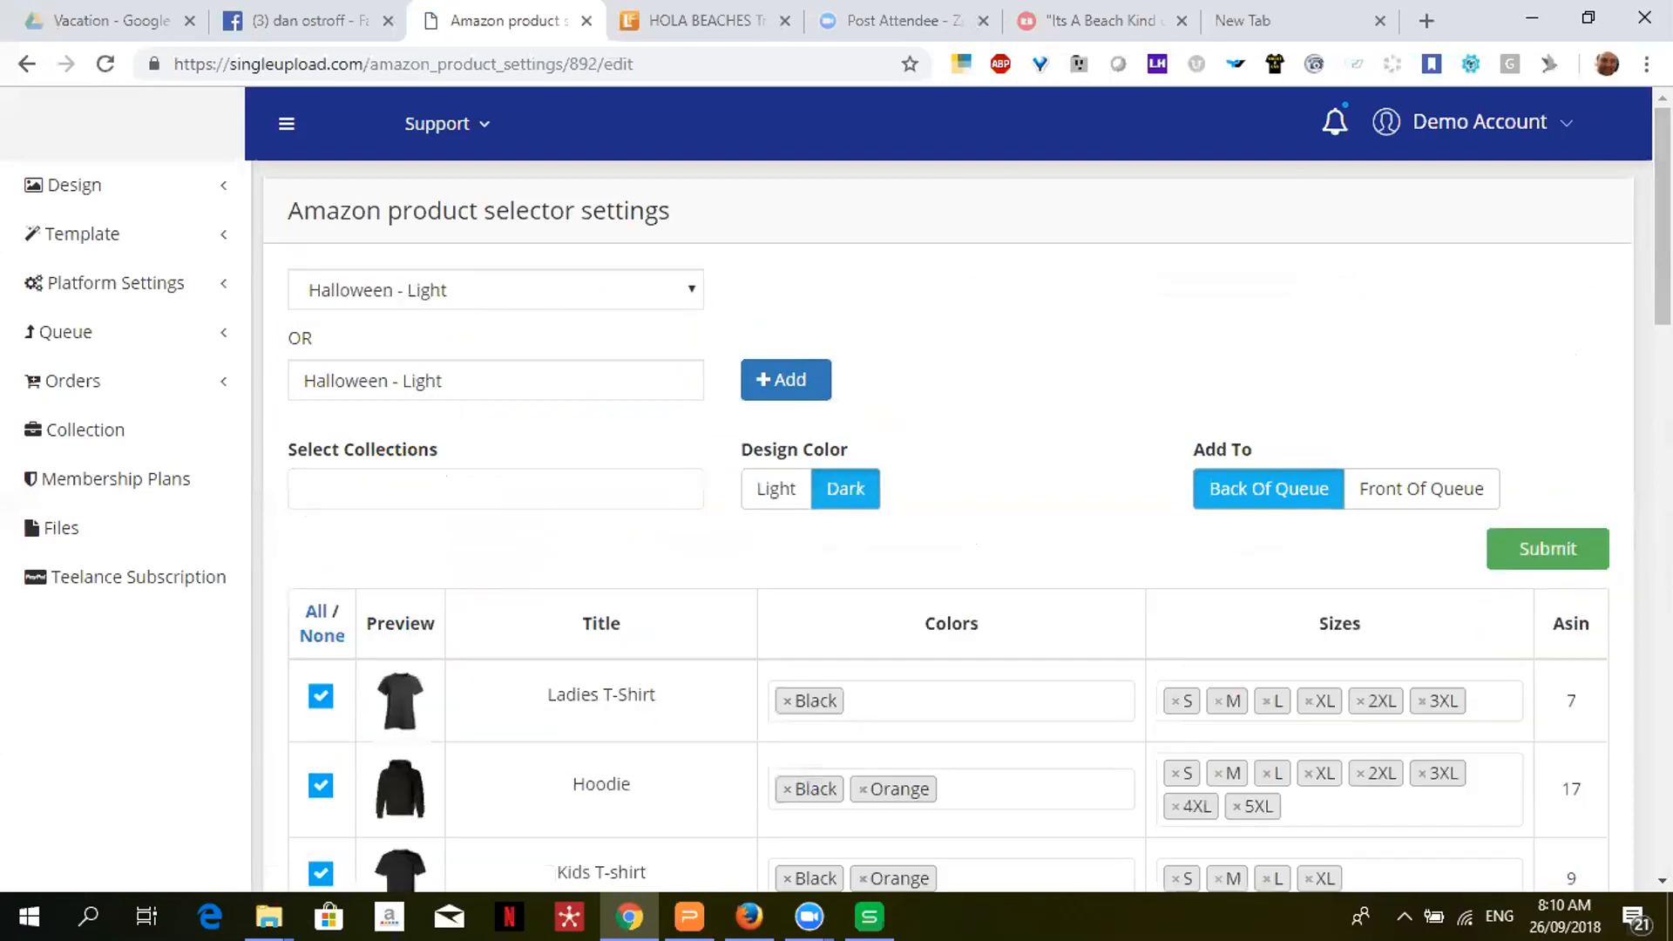
scroll(1322, 391, down, 5)
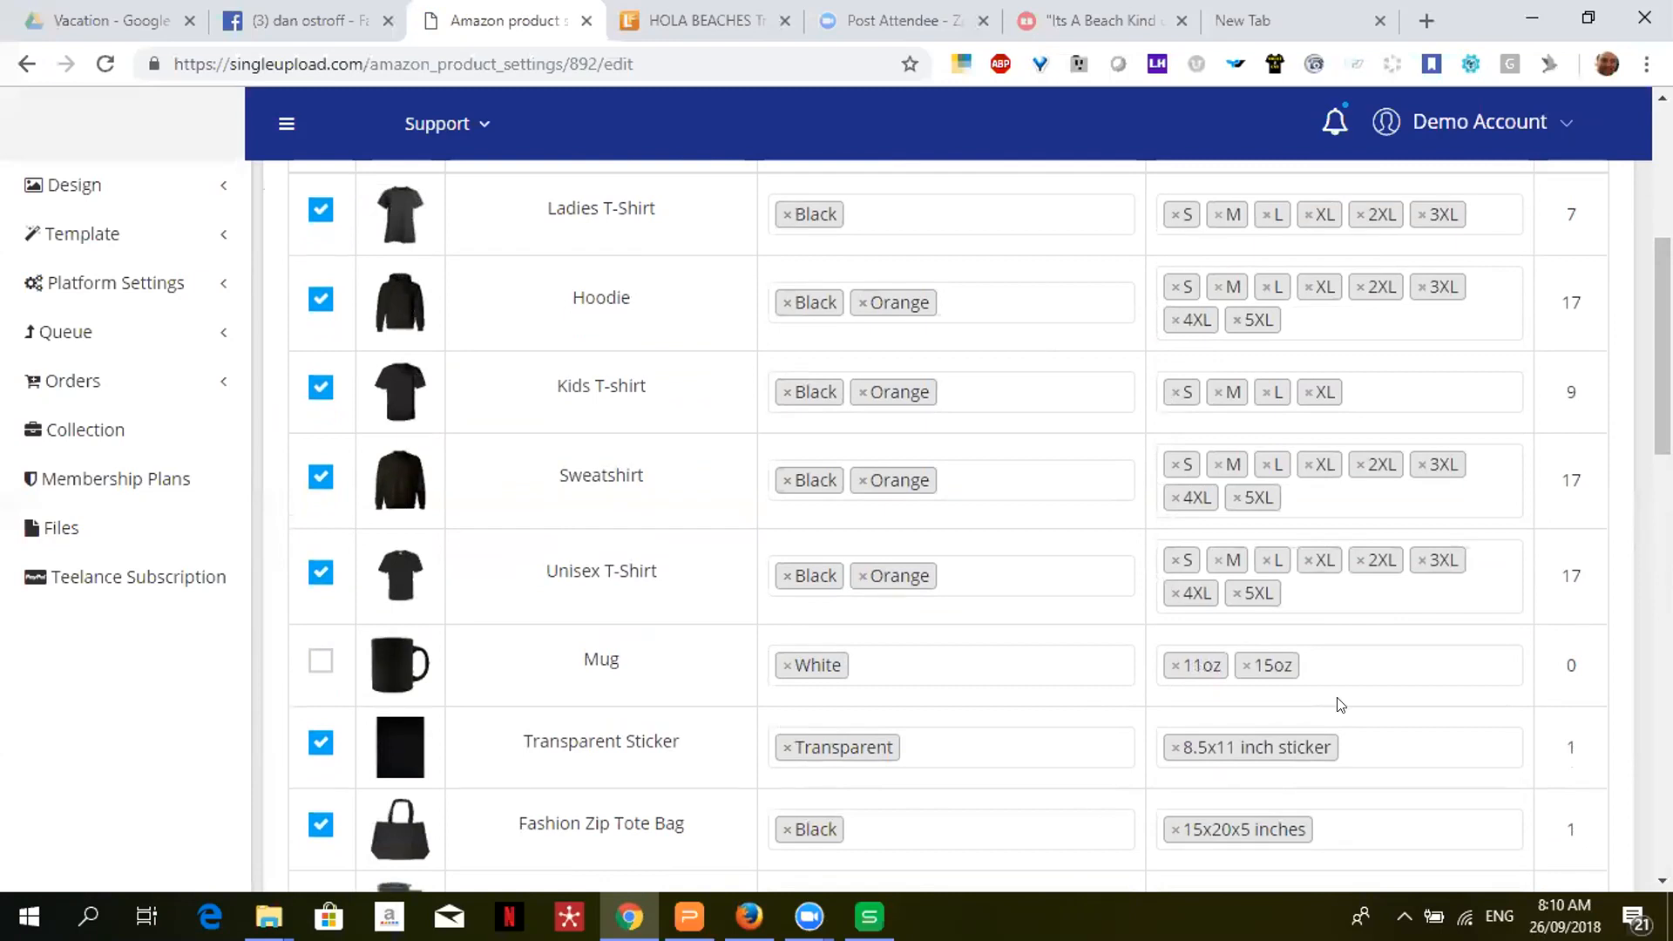
scroll(1092, 803, down, 1)
scroll(980, 525, down, 4)
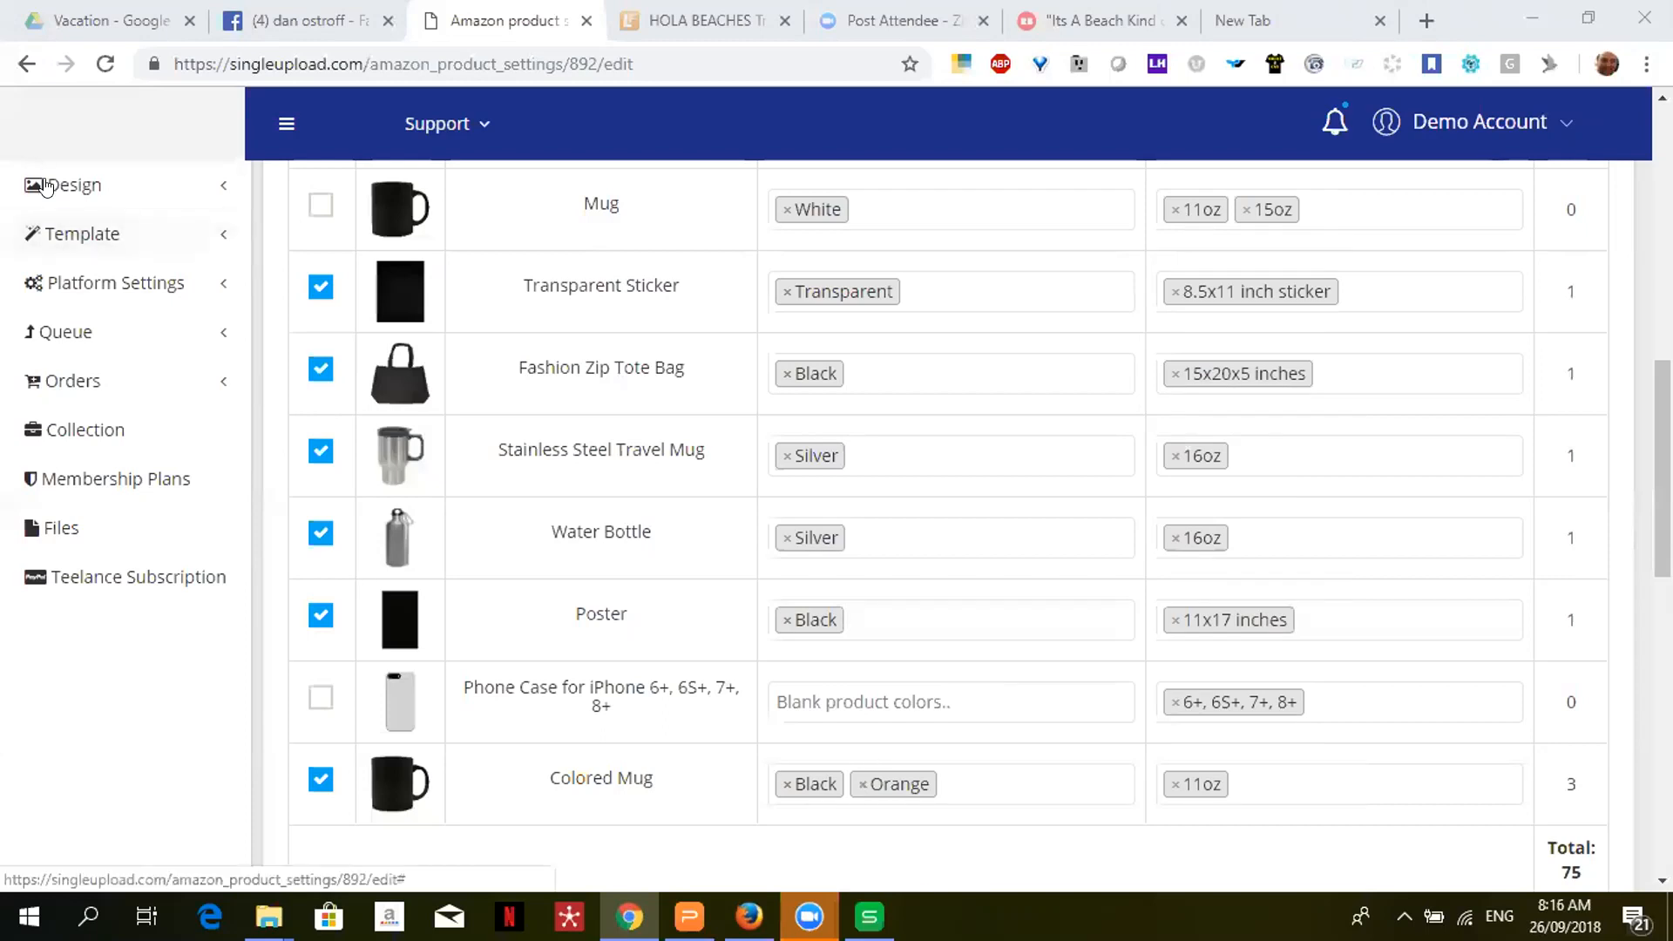
- Open the Etsy platform settings and collapse its wizard introduction
click(98, 288)
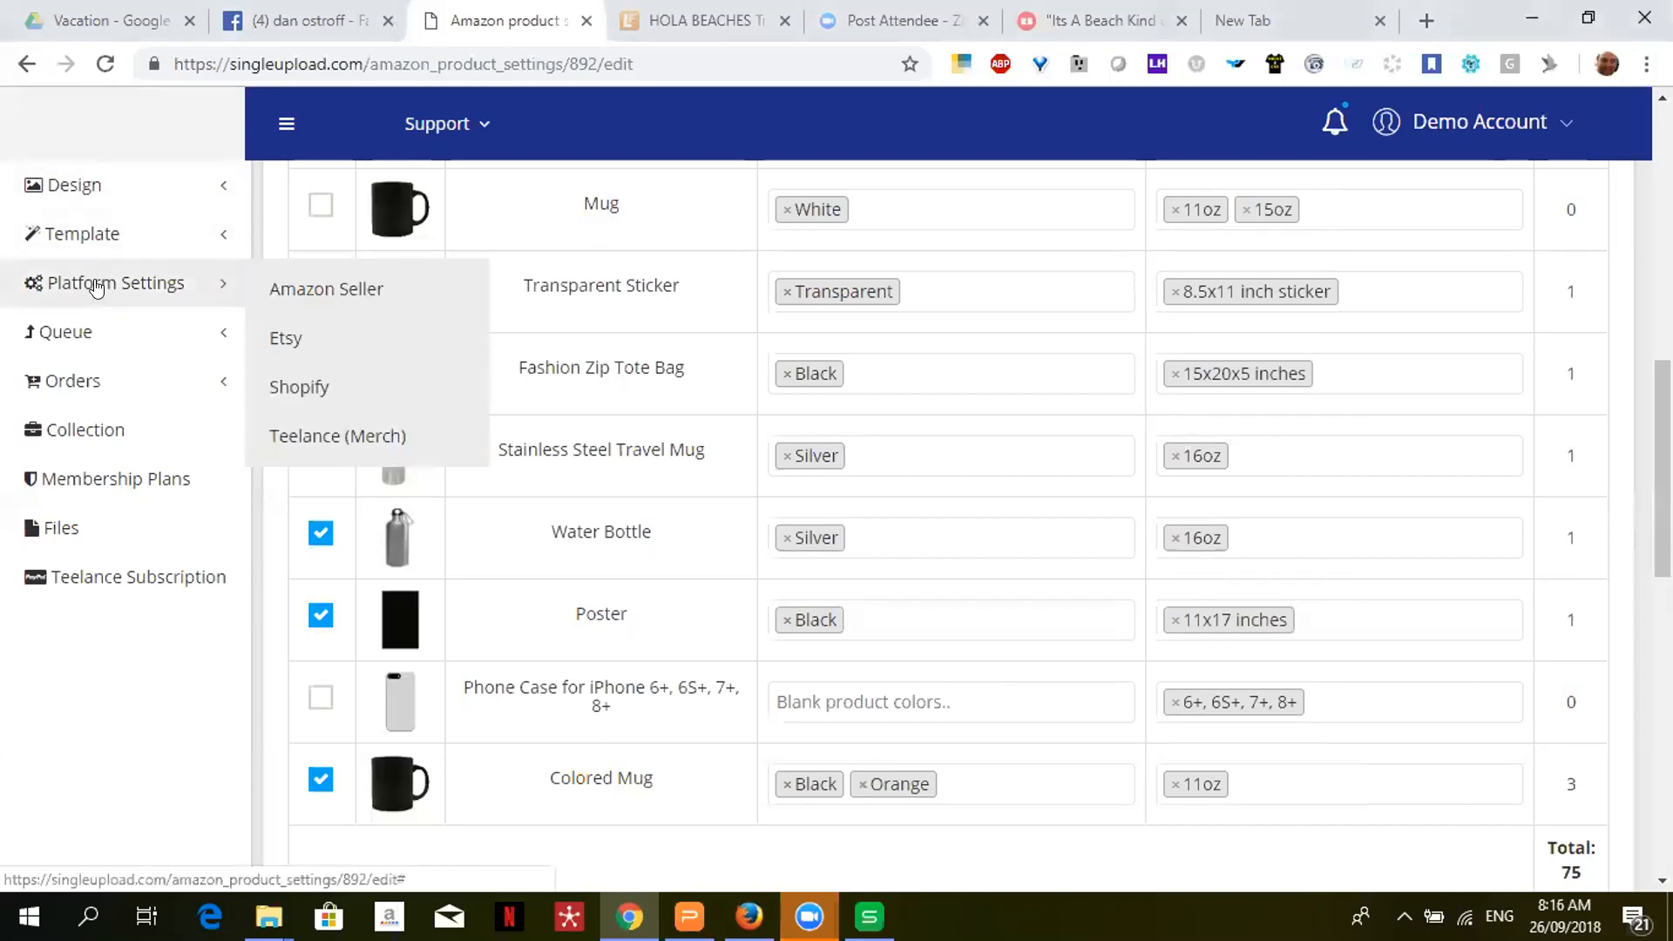
click(291, 336)
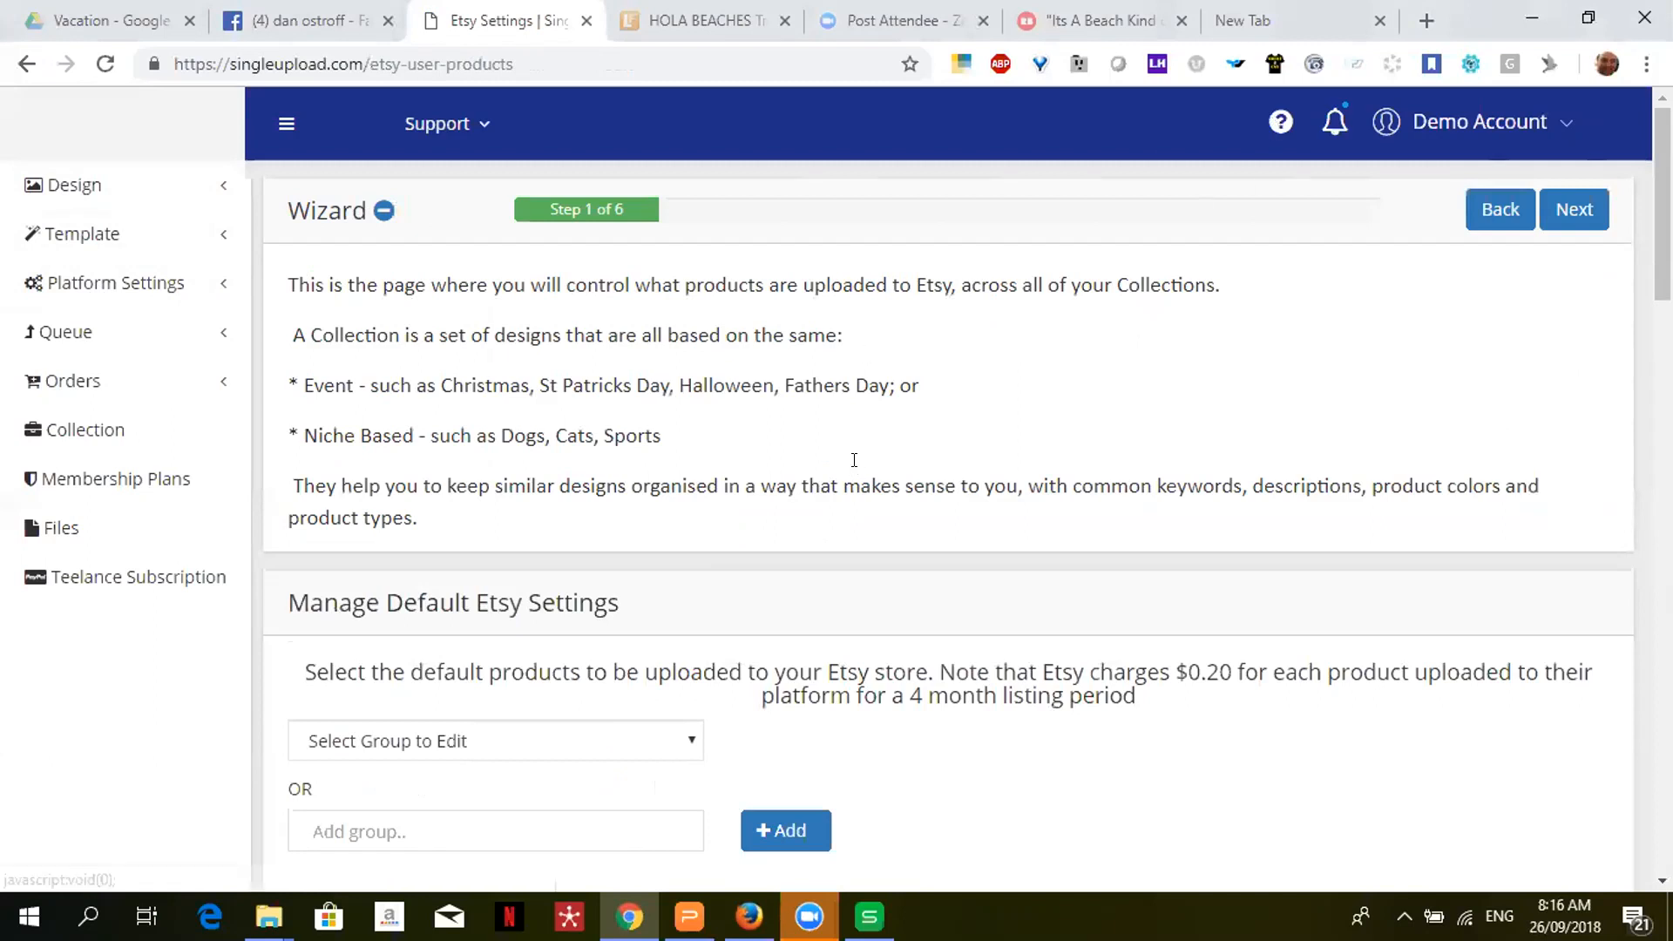
click(1279, 122)
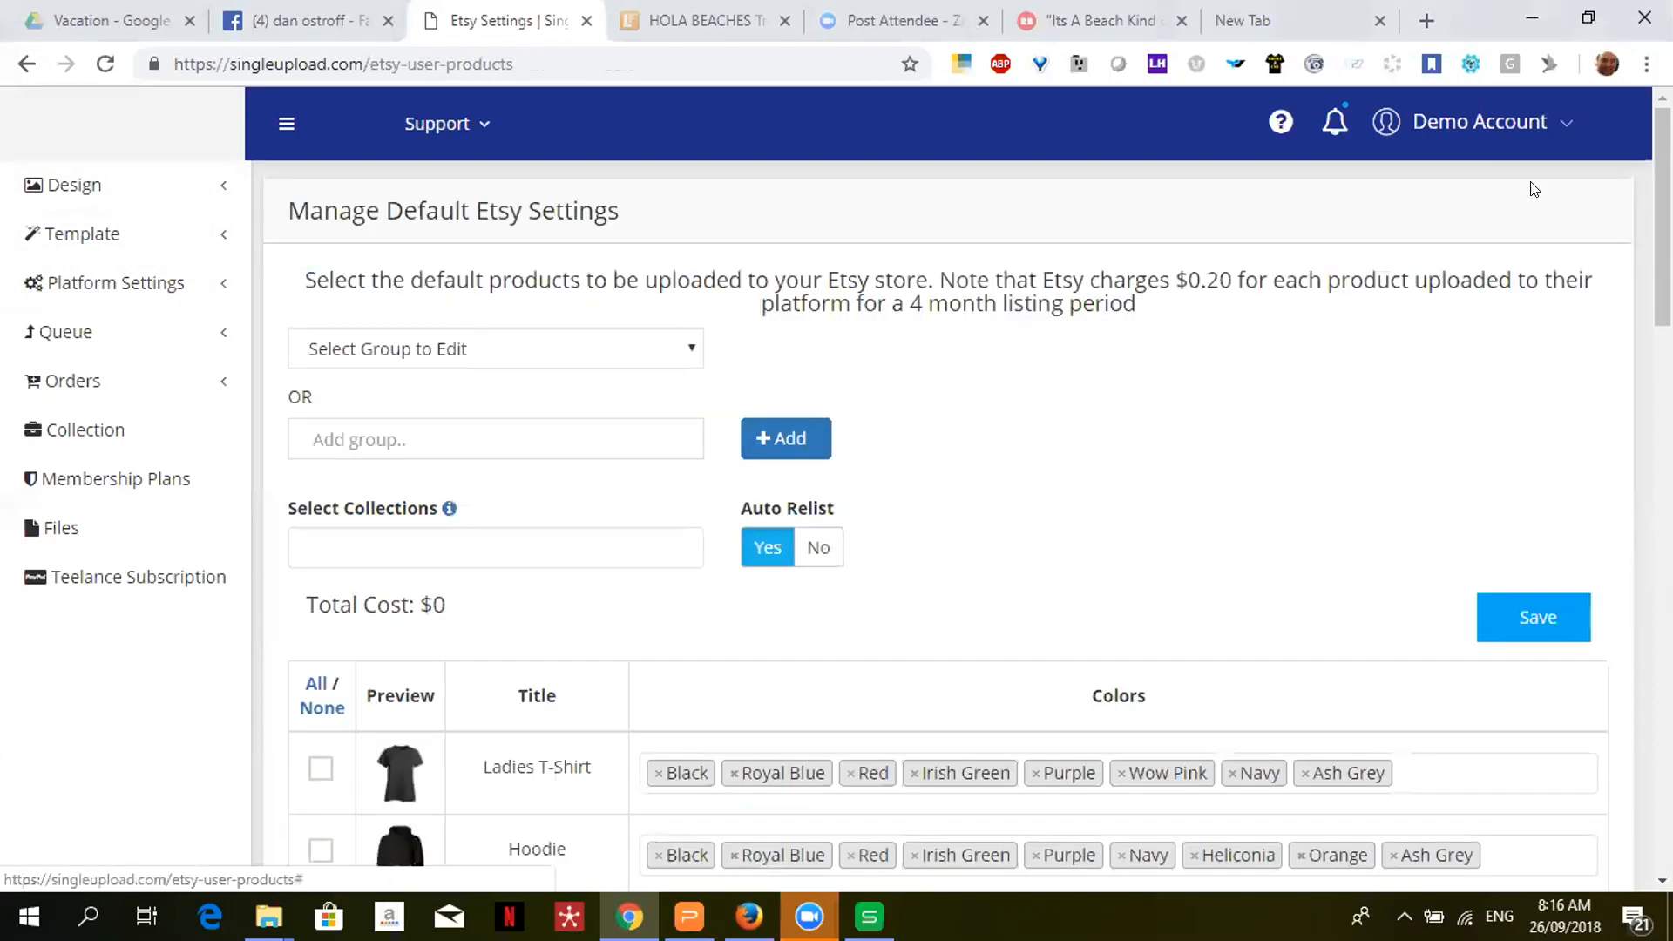
scroll(927, 168, down, 5)
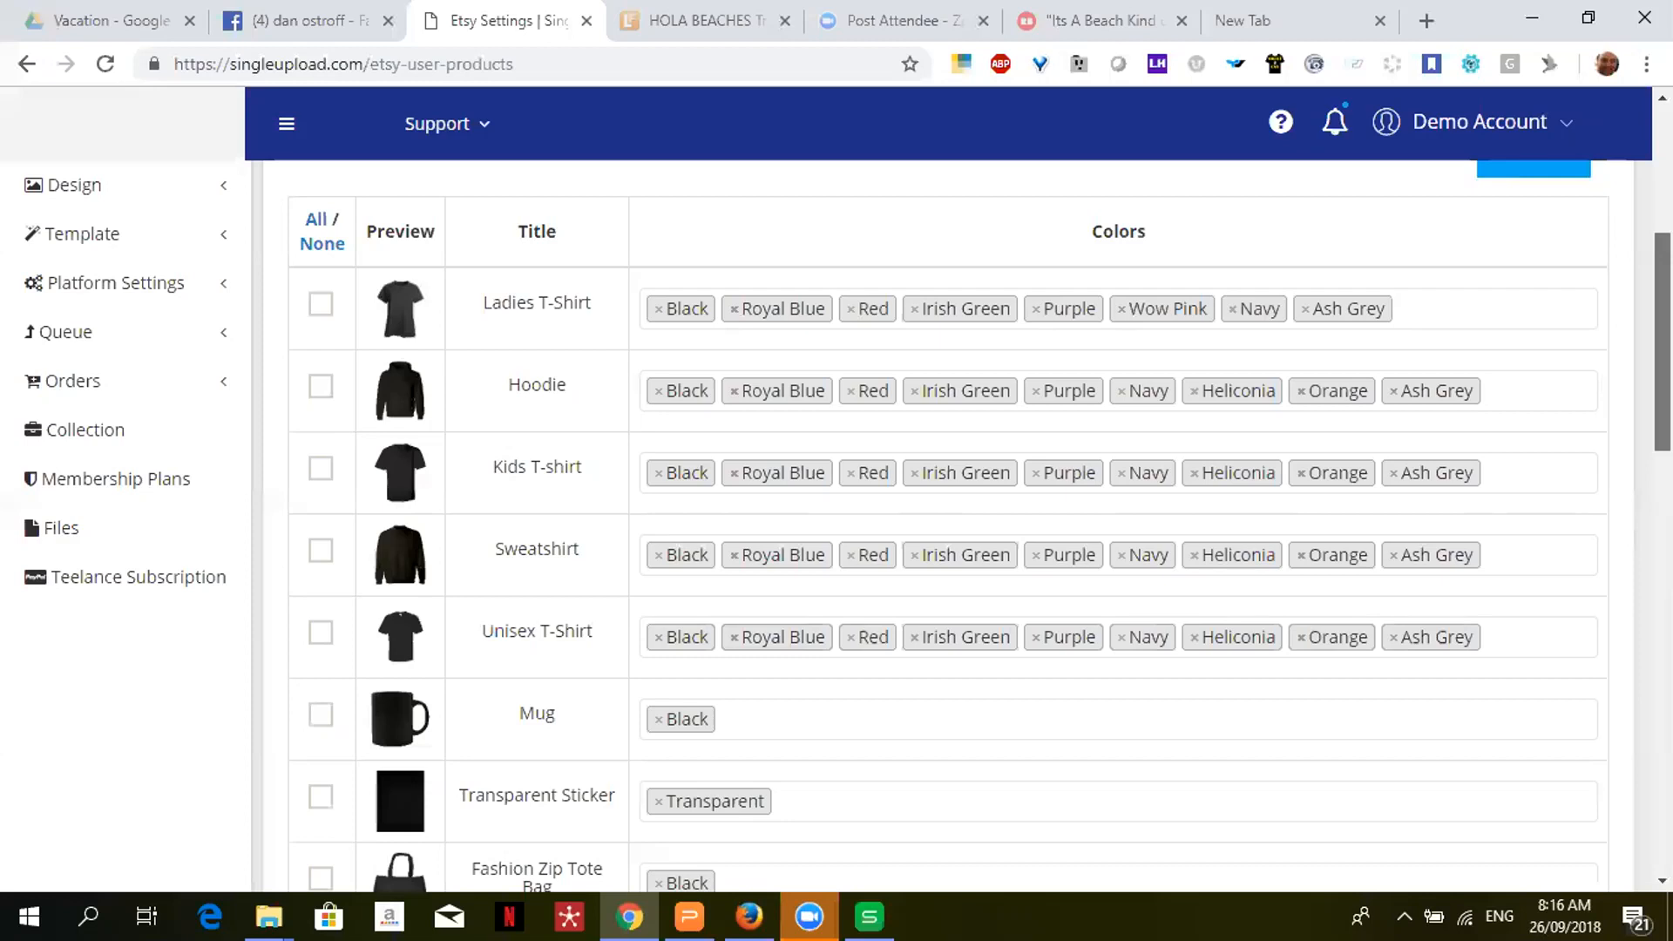
scroll(948, 523, up, 4)
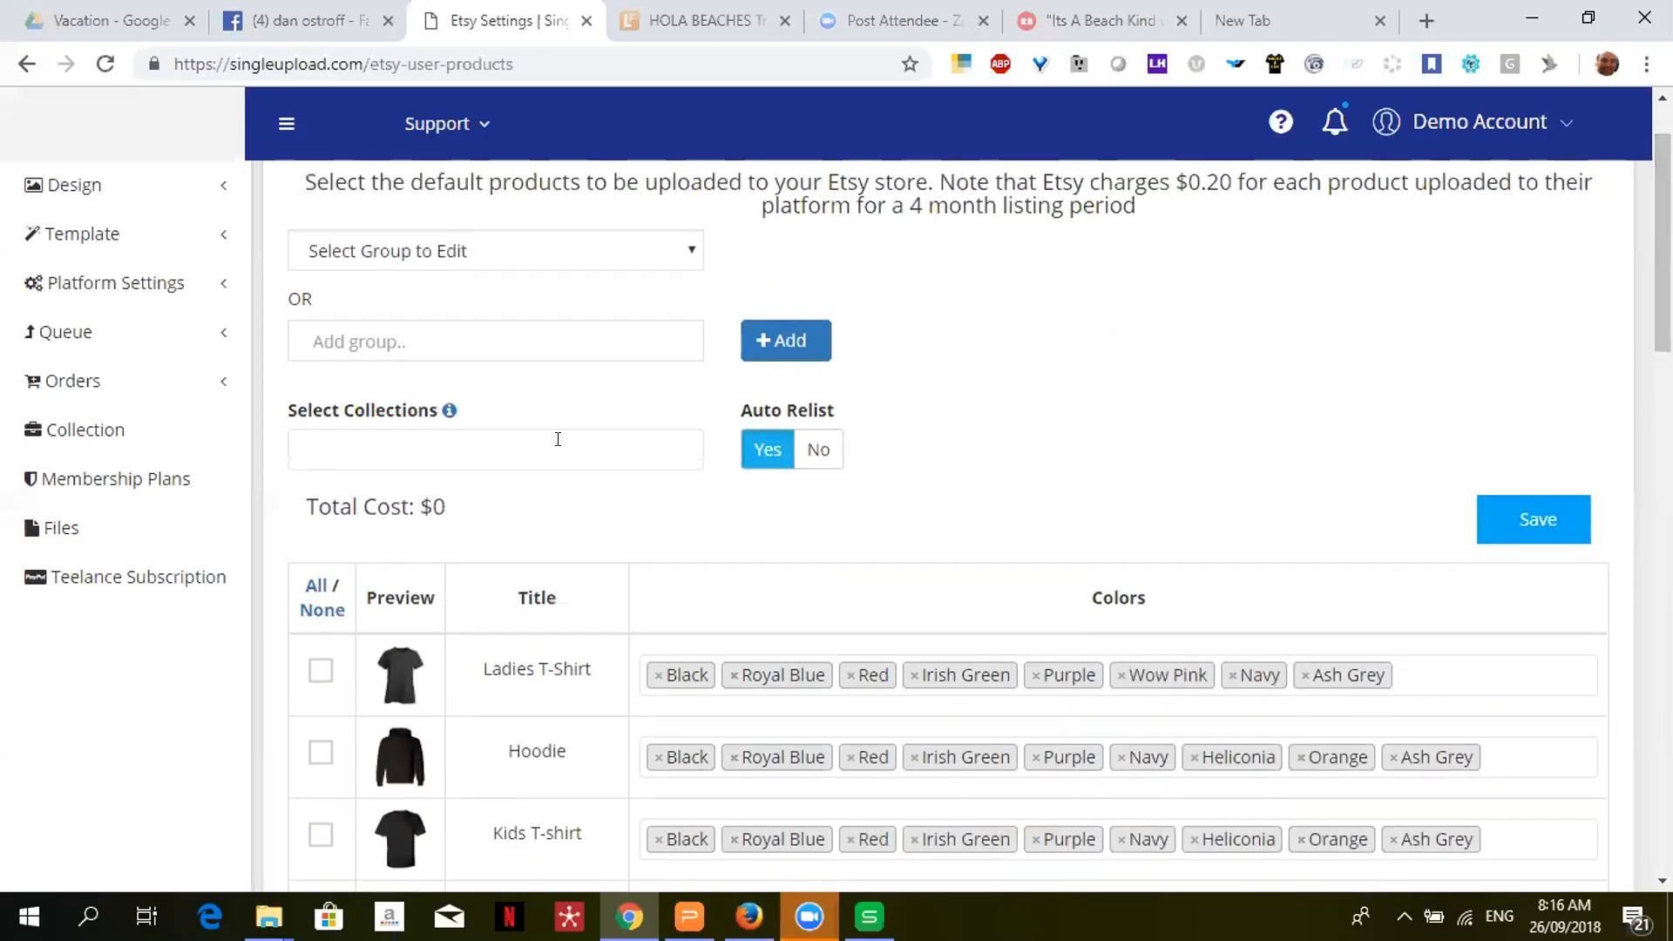
- Tick Ladies T-Shirt and Hoodie in the Etsy products table, bringing total cost to $0.4
click(319, 671)
click(320, 751)
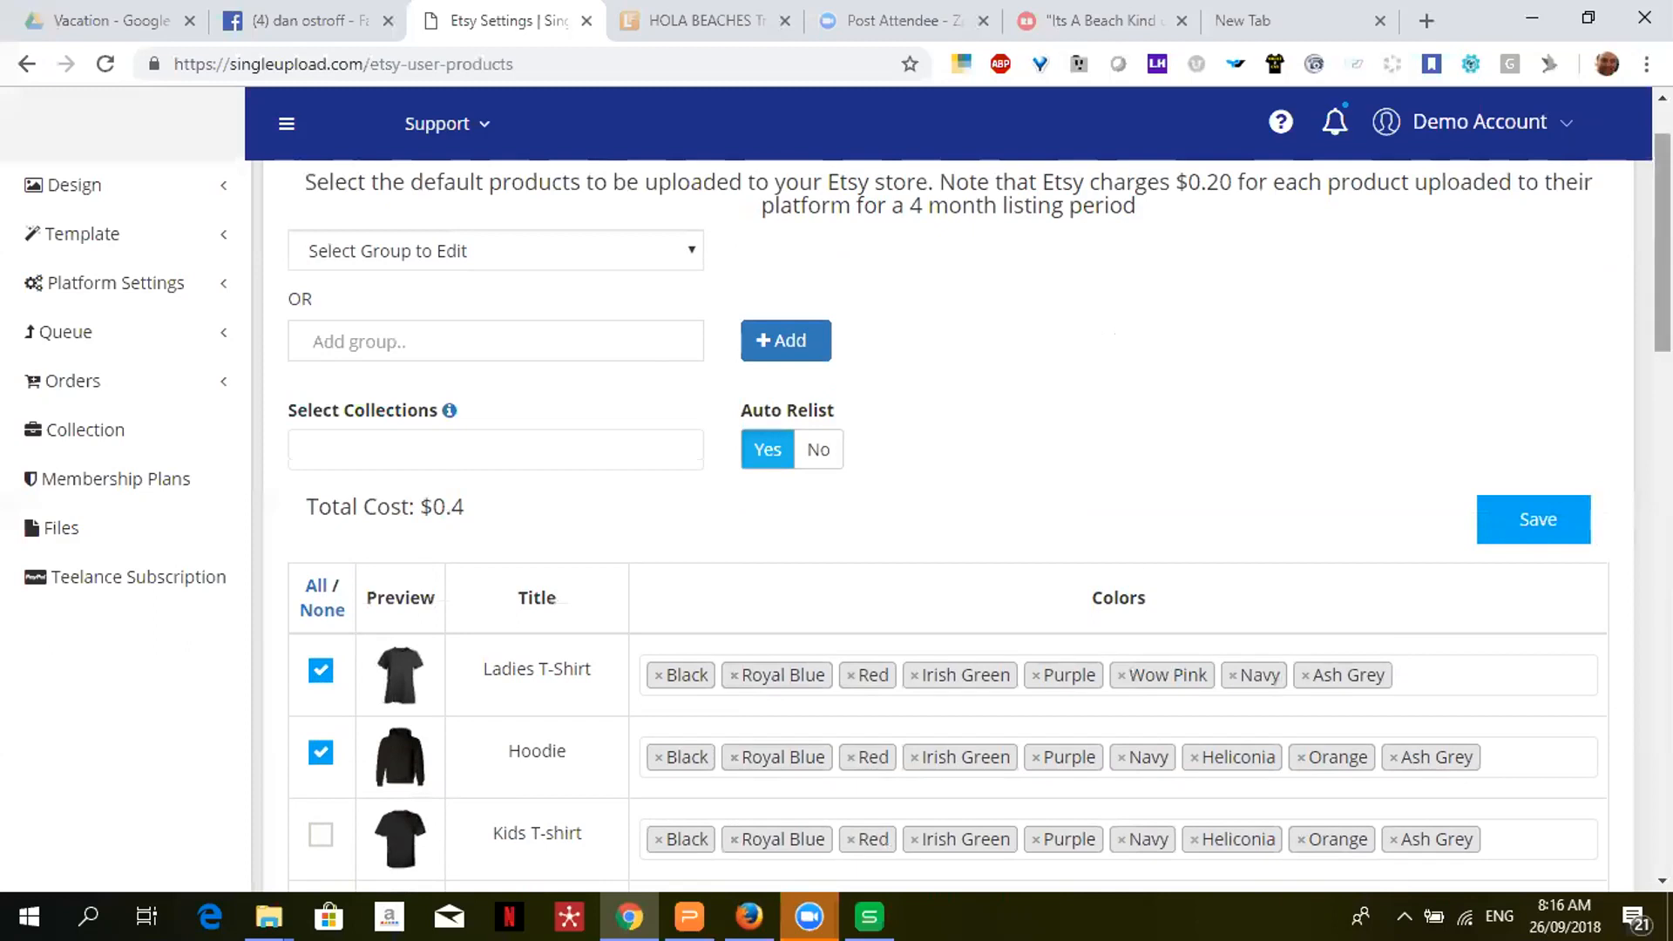
drag(1663, 244, 1662, 256)
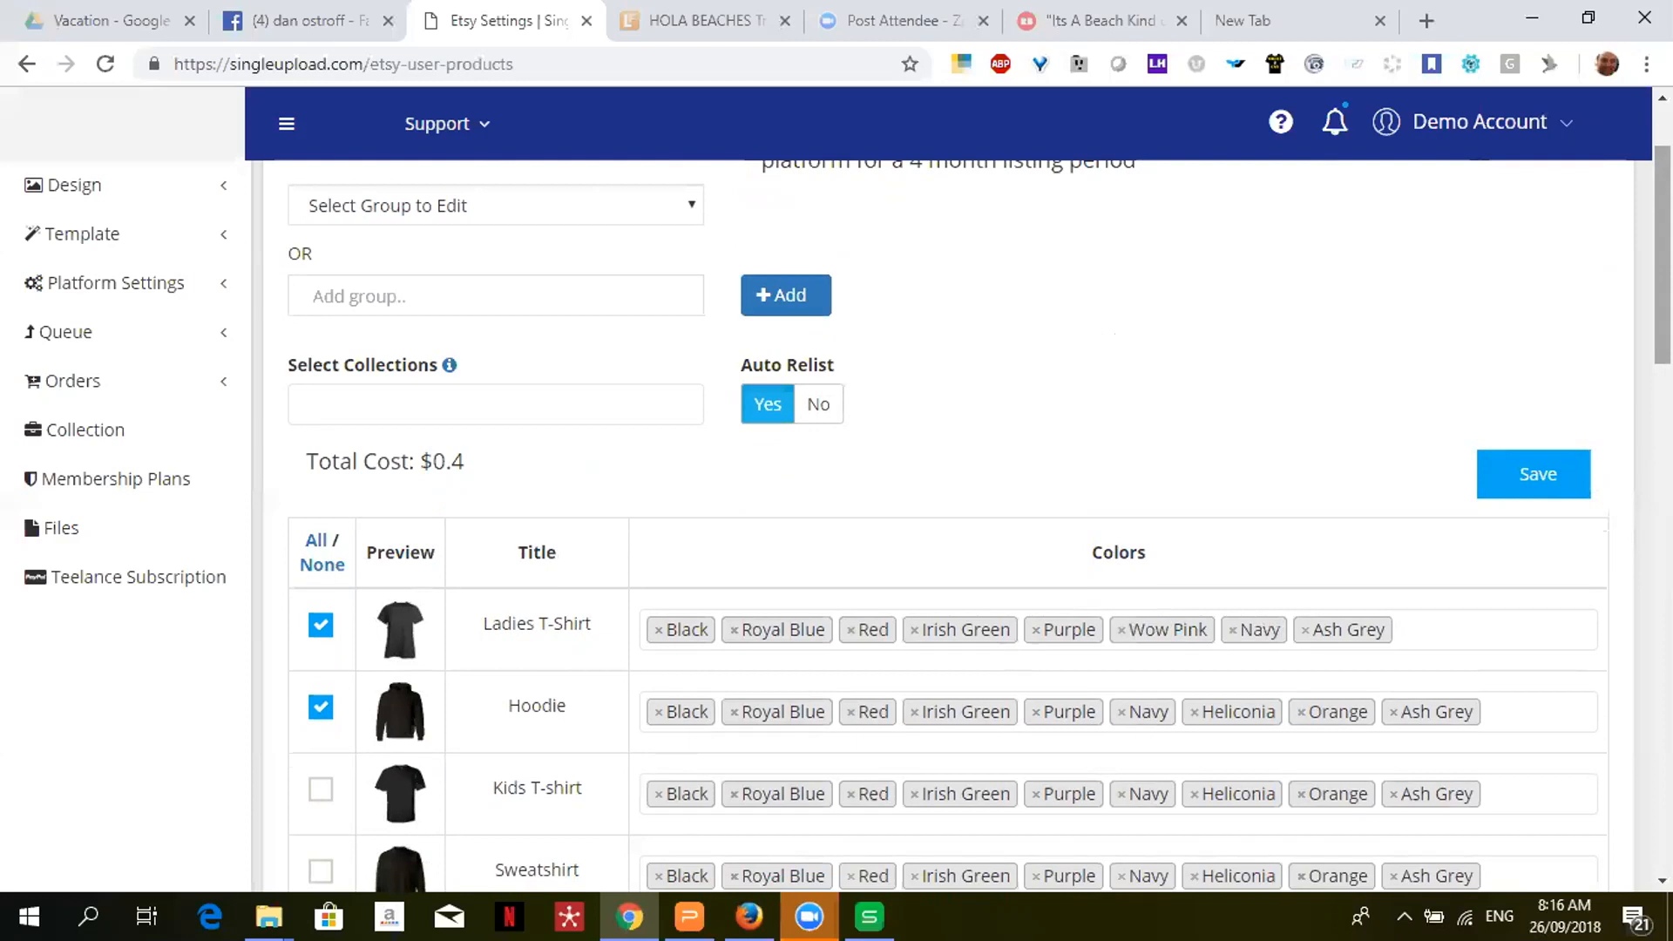
drag(1662, 255, 1663, 277)
scroll(1641, 370, down, 6)
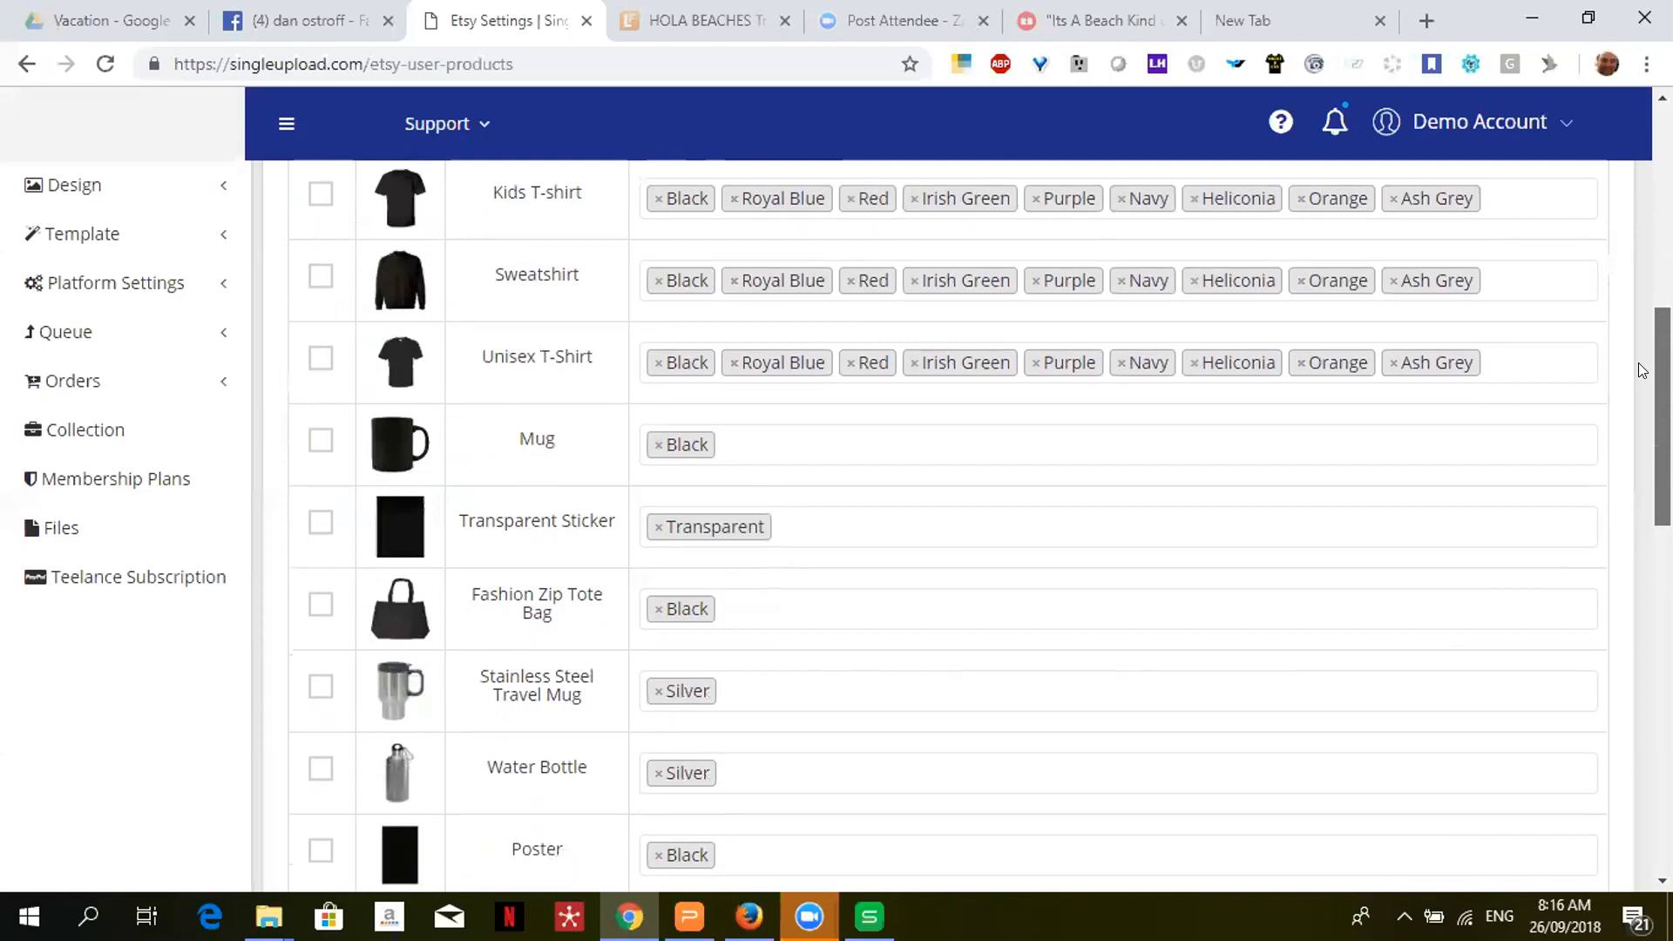
scroll(1641, 370, up, 6)
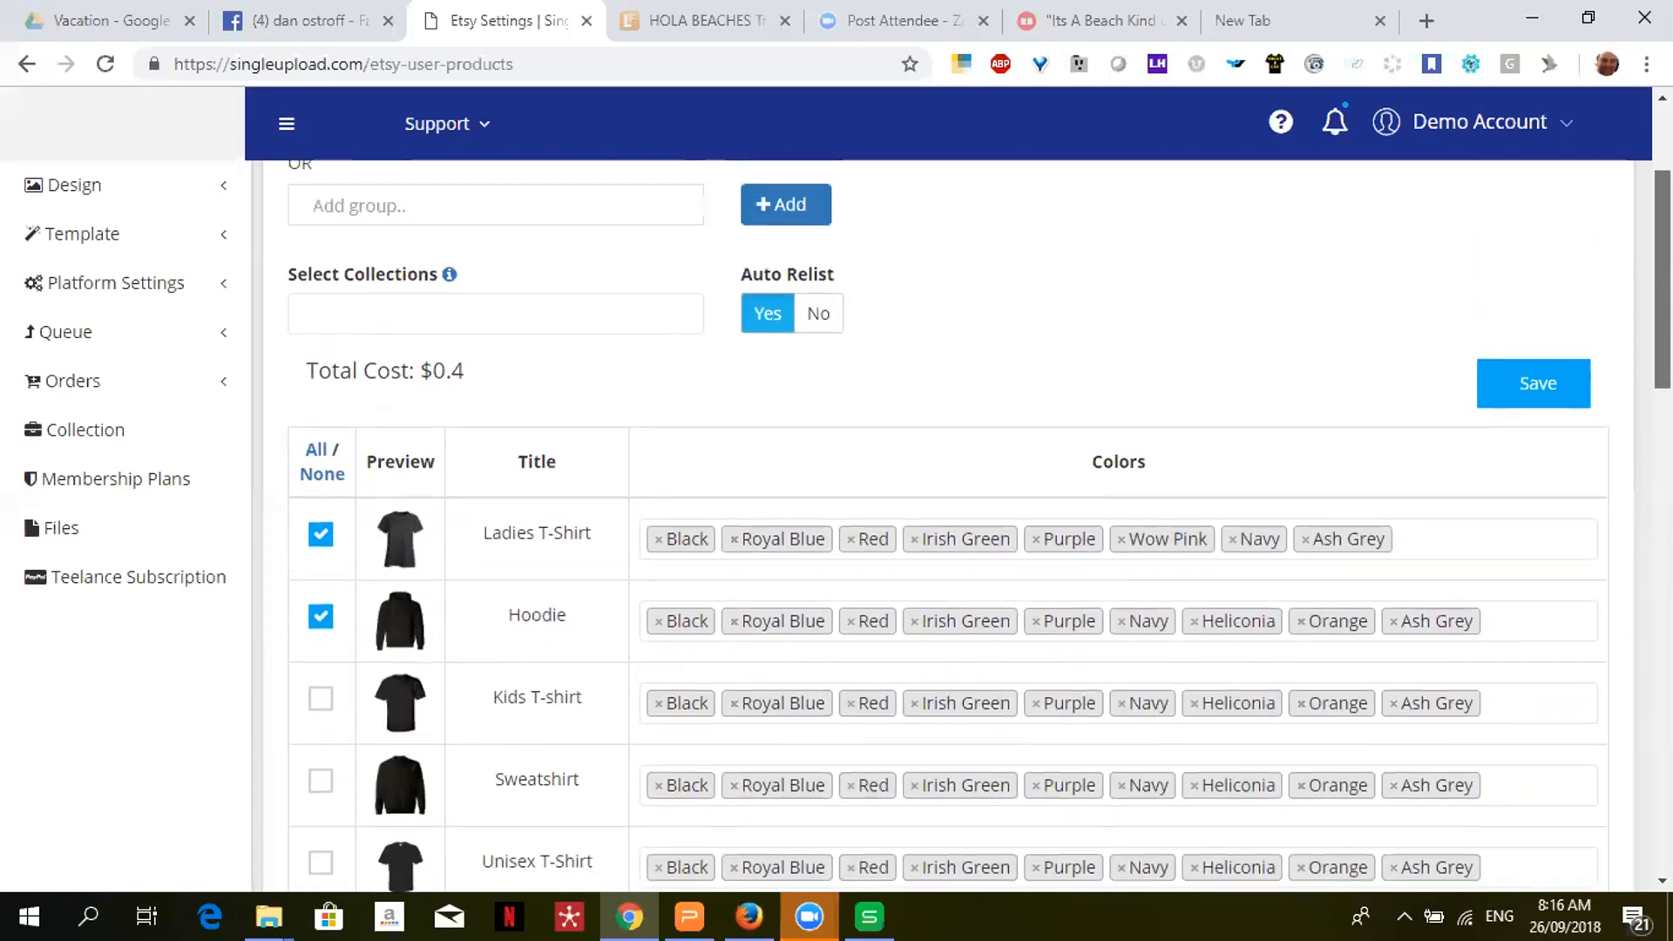
drag(1663, 236, 1569, 150)
- Load the Default - Light Etsy group and collapse the wizard introduction
click(642, 350)
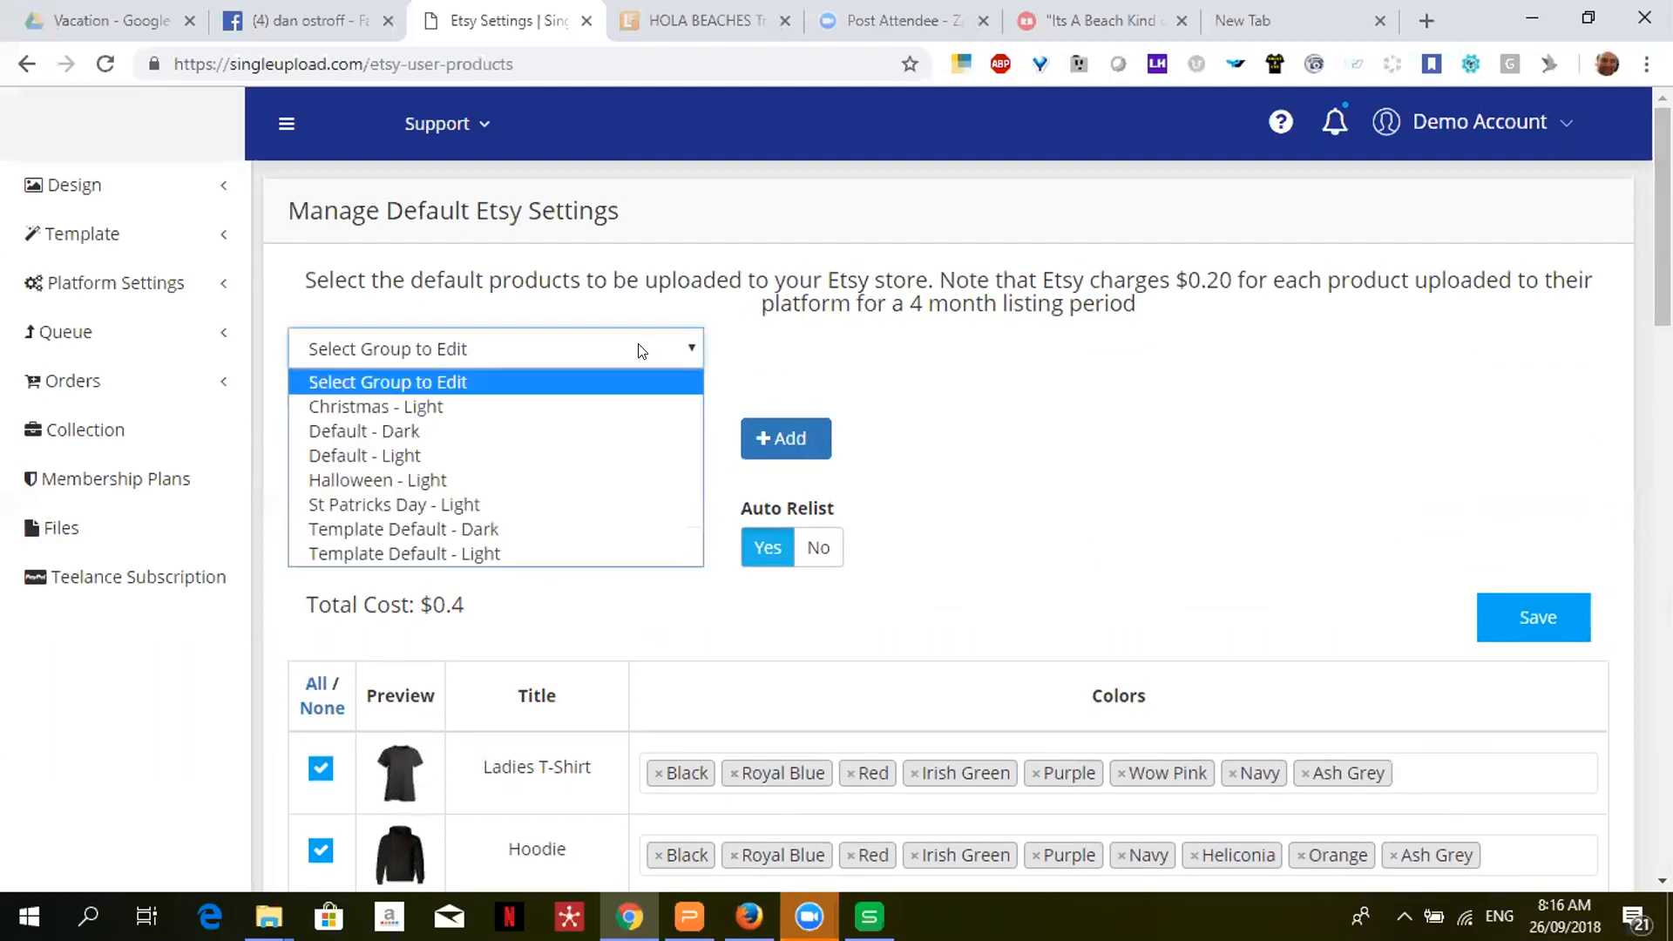
click(474, 455)
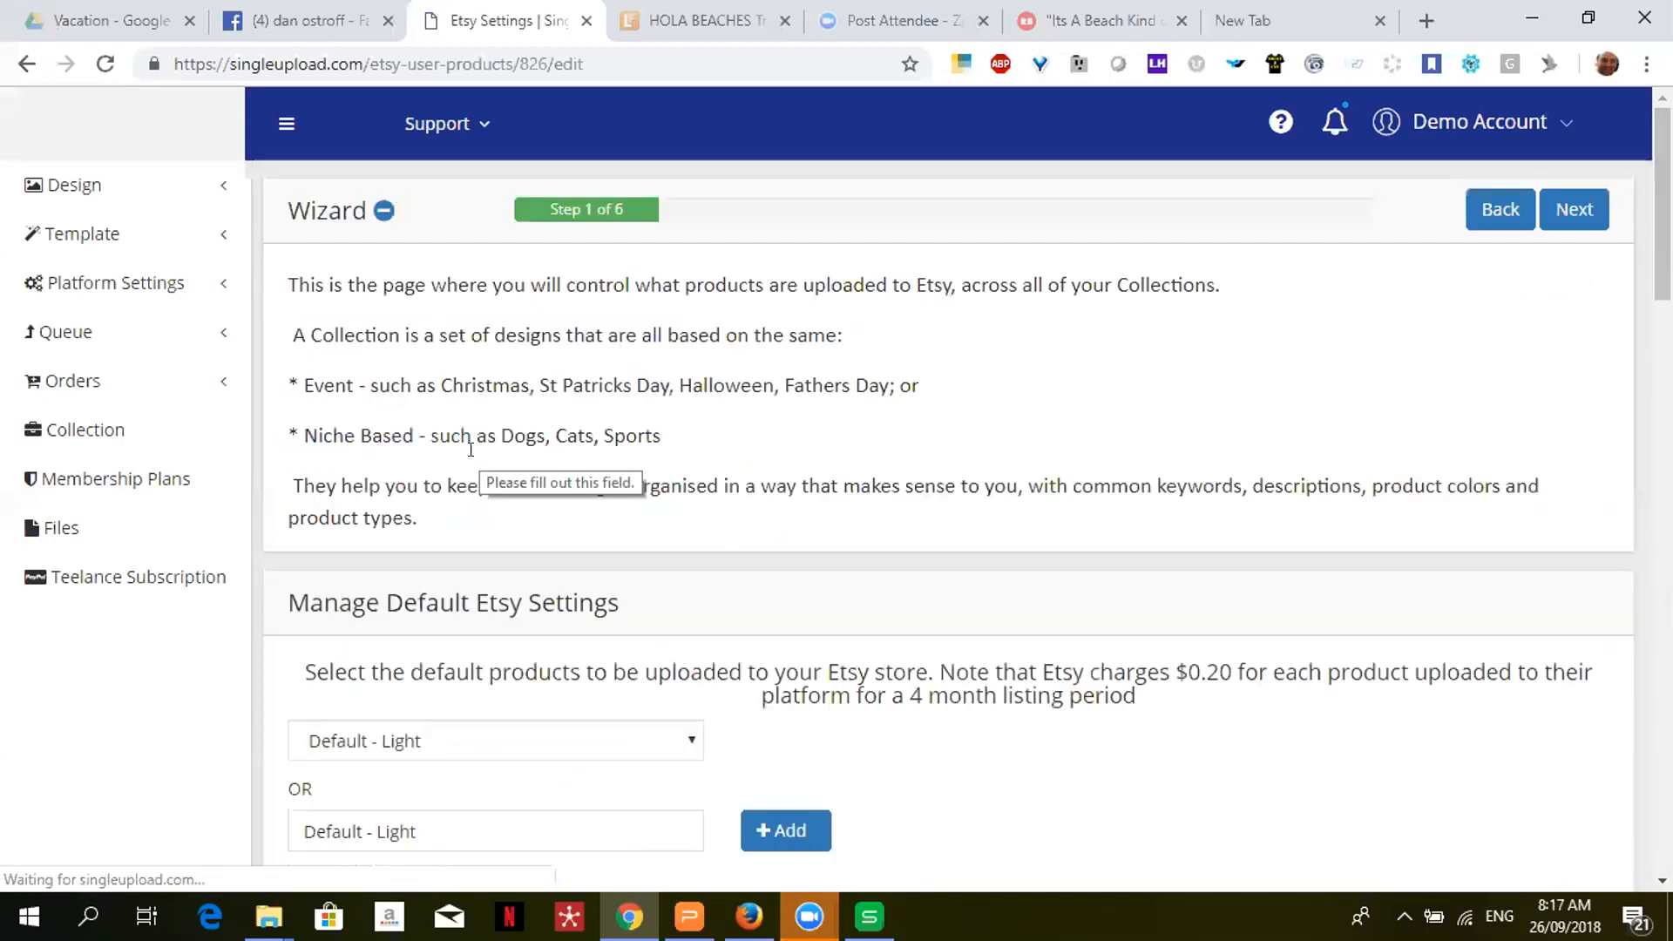
click(1281, 122)
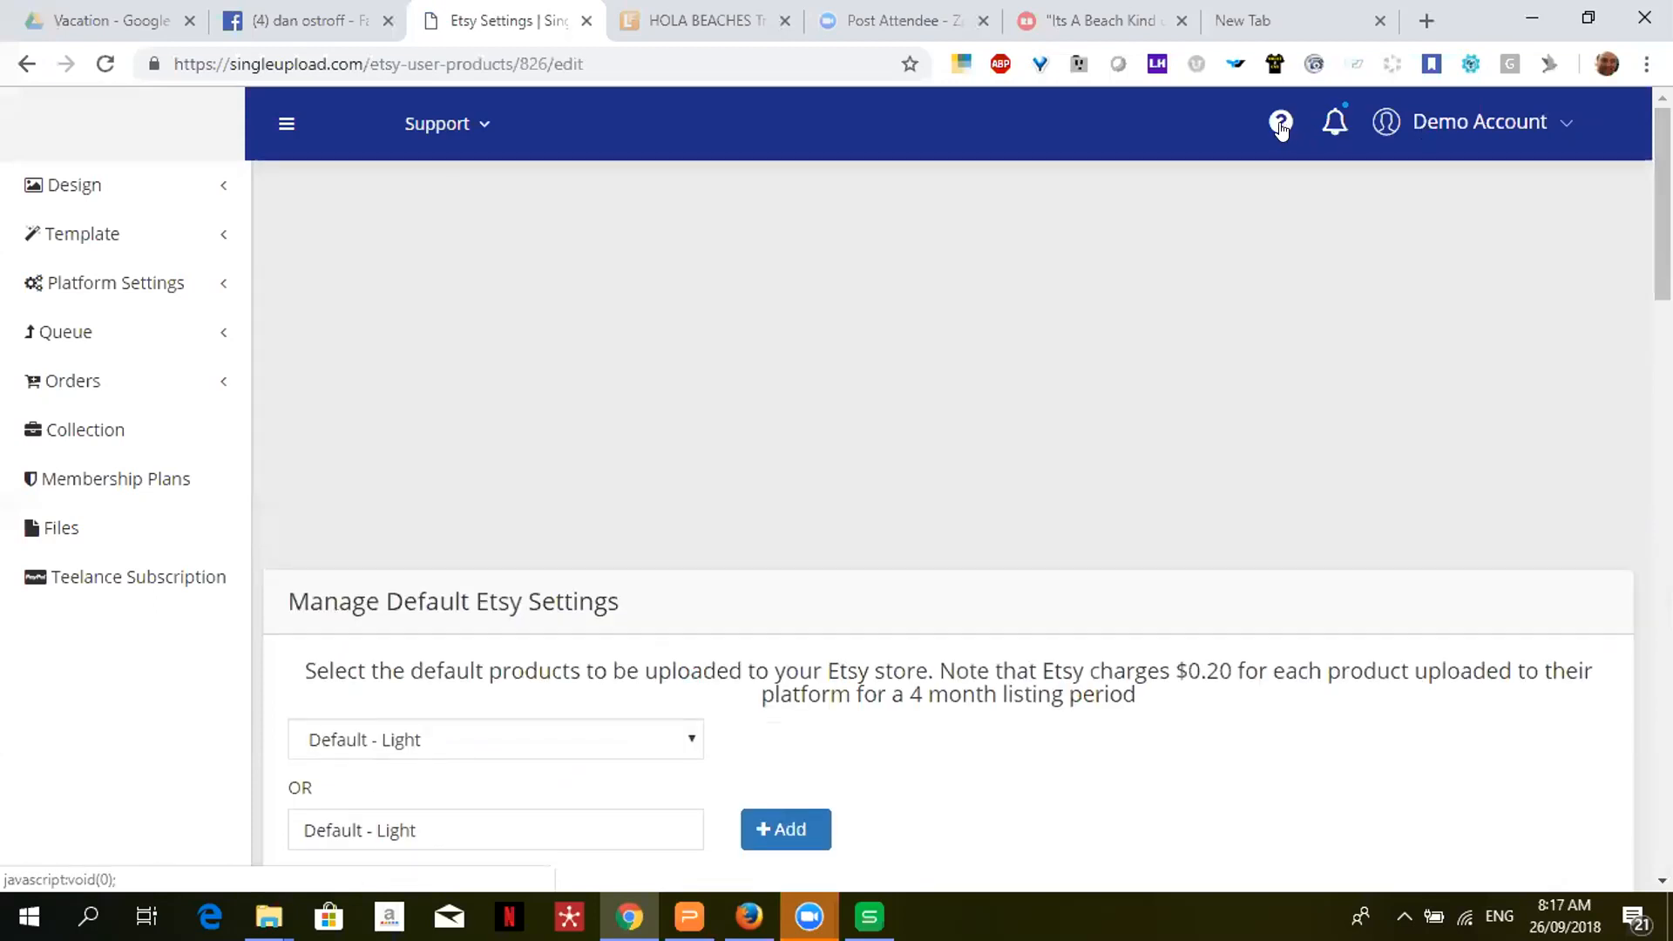
scroll(1621, 205, down, 5)
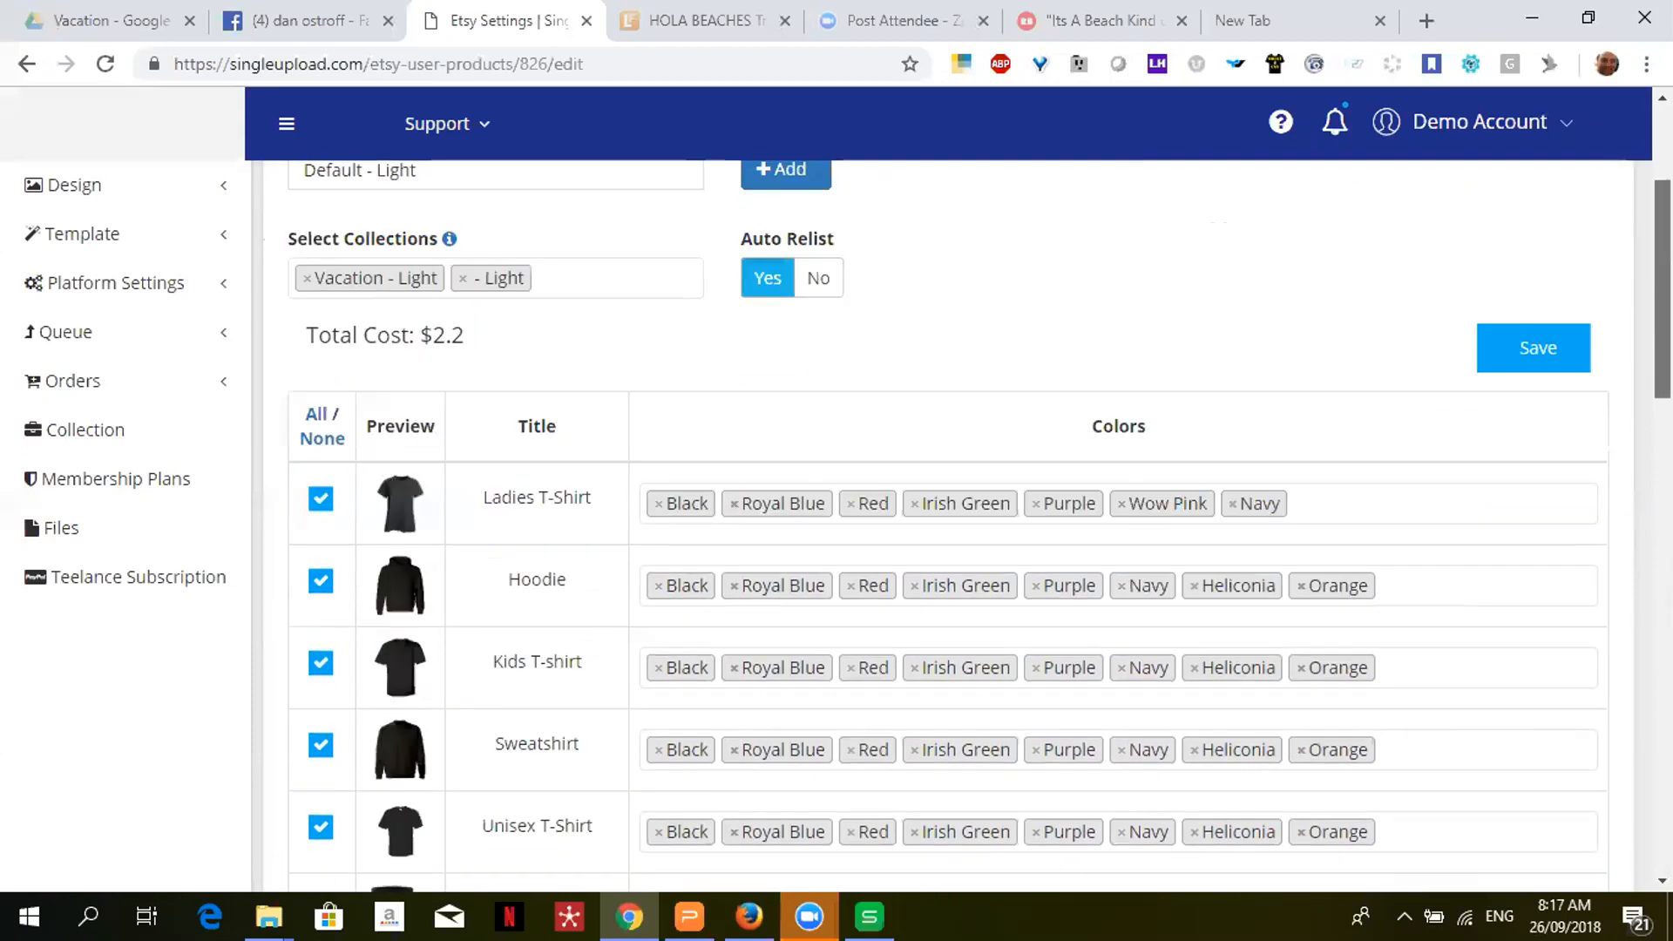
scroll(948, 523, down, 9)
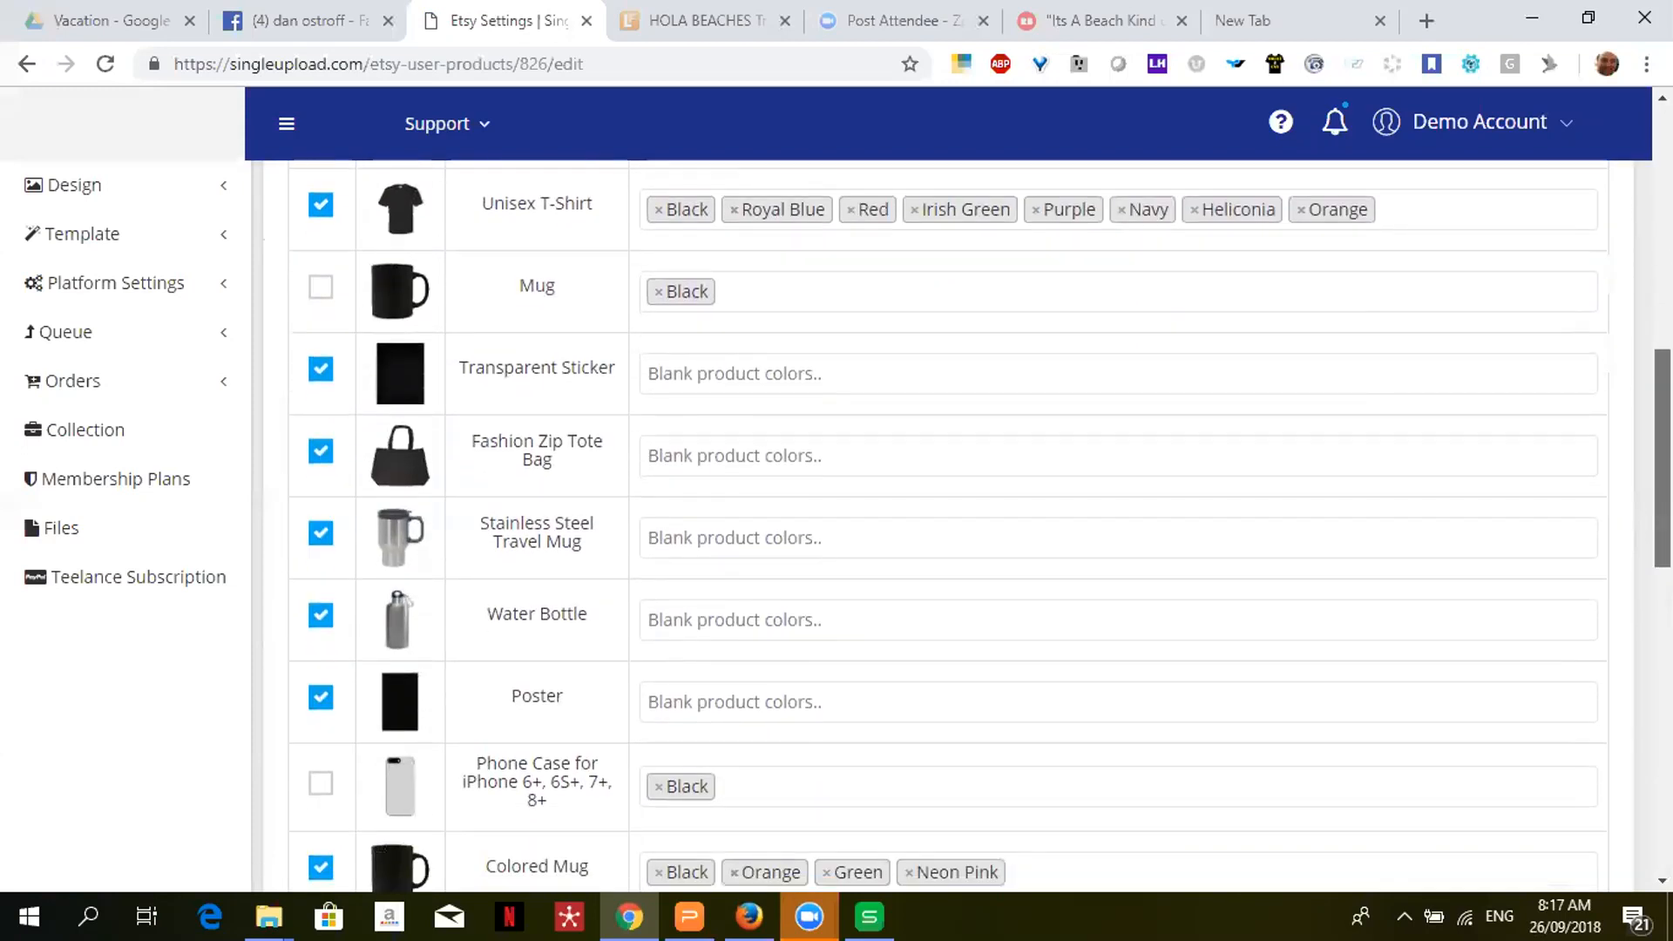
scroll(948, 523, up, 6)
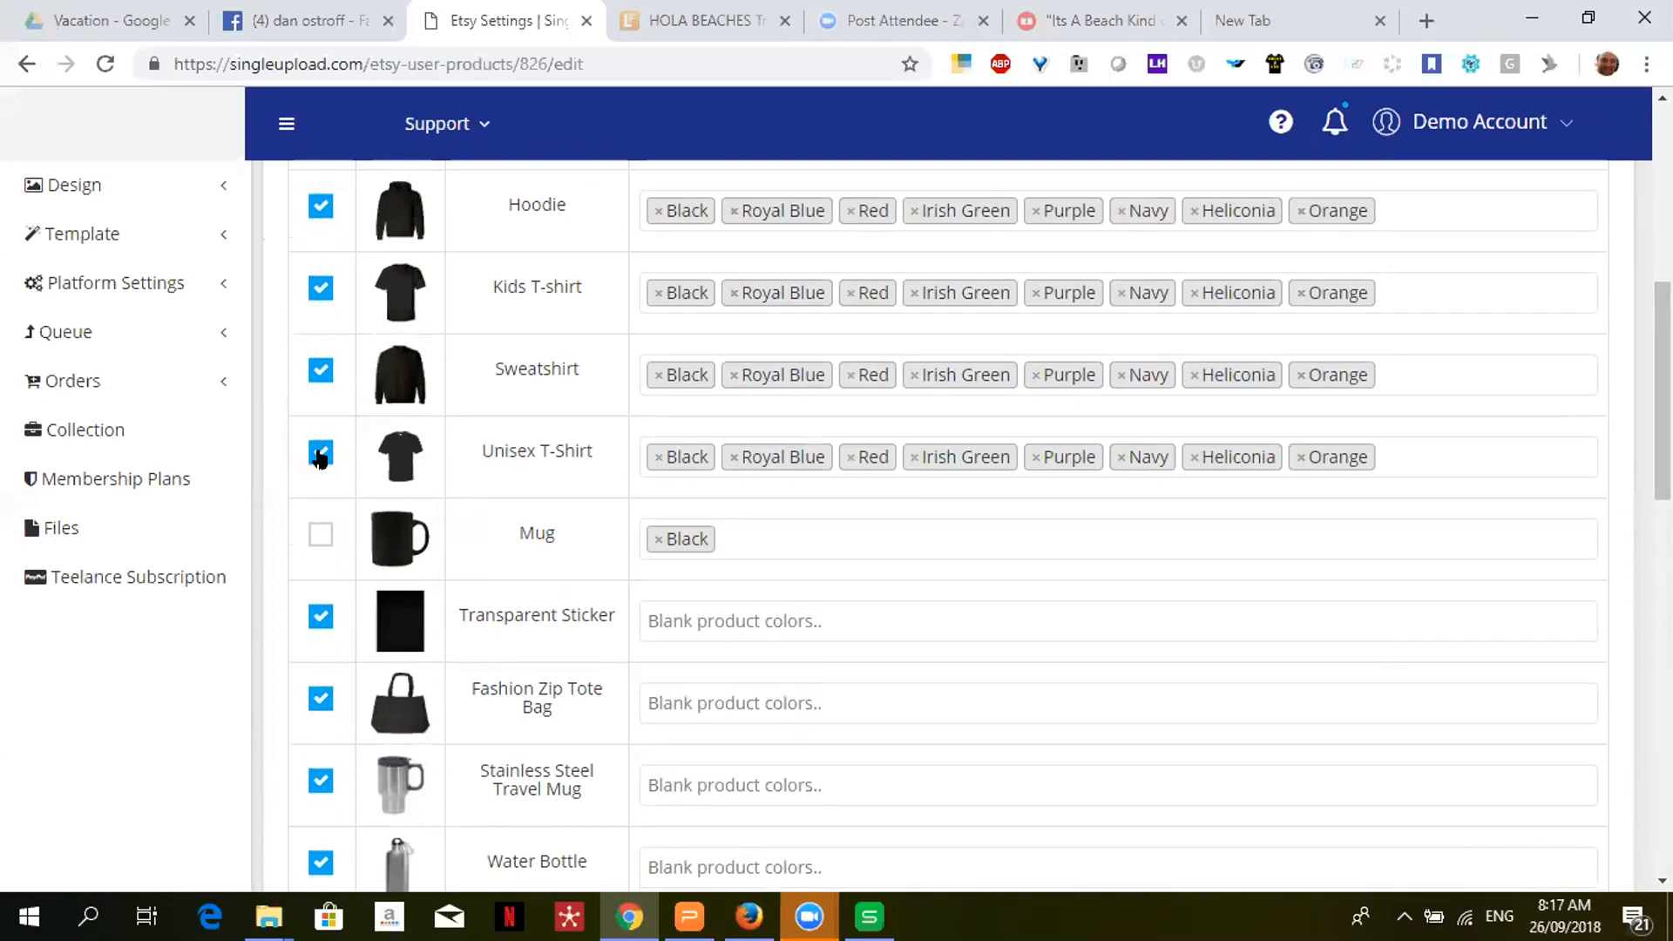
- Untick Sweatshirt while keeping Kids T-shirt selected, for a $2 total
click(323, 374)
click(313, 290)
click(311, 290)
mouse_move(1663, 392)
mouse_down()
mouse_move(1662, 232)
mouse_move(1662, 367)
mouse_up()
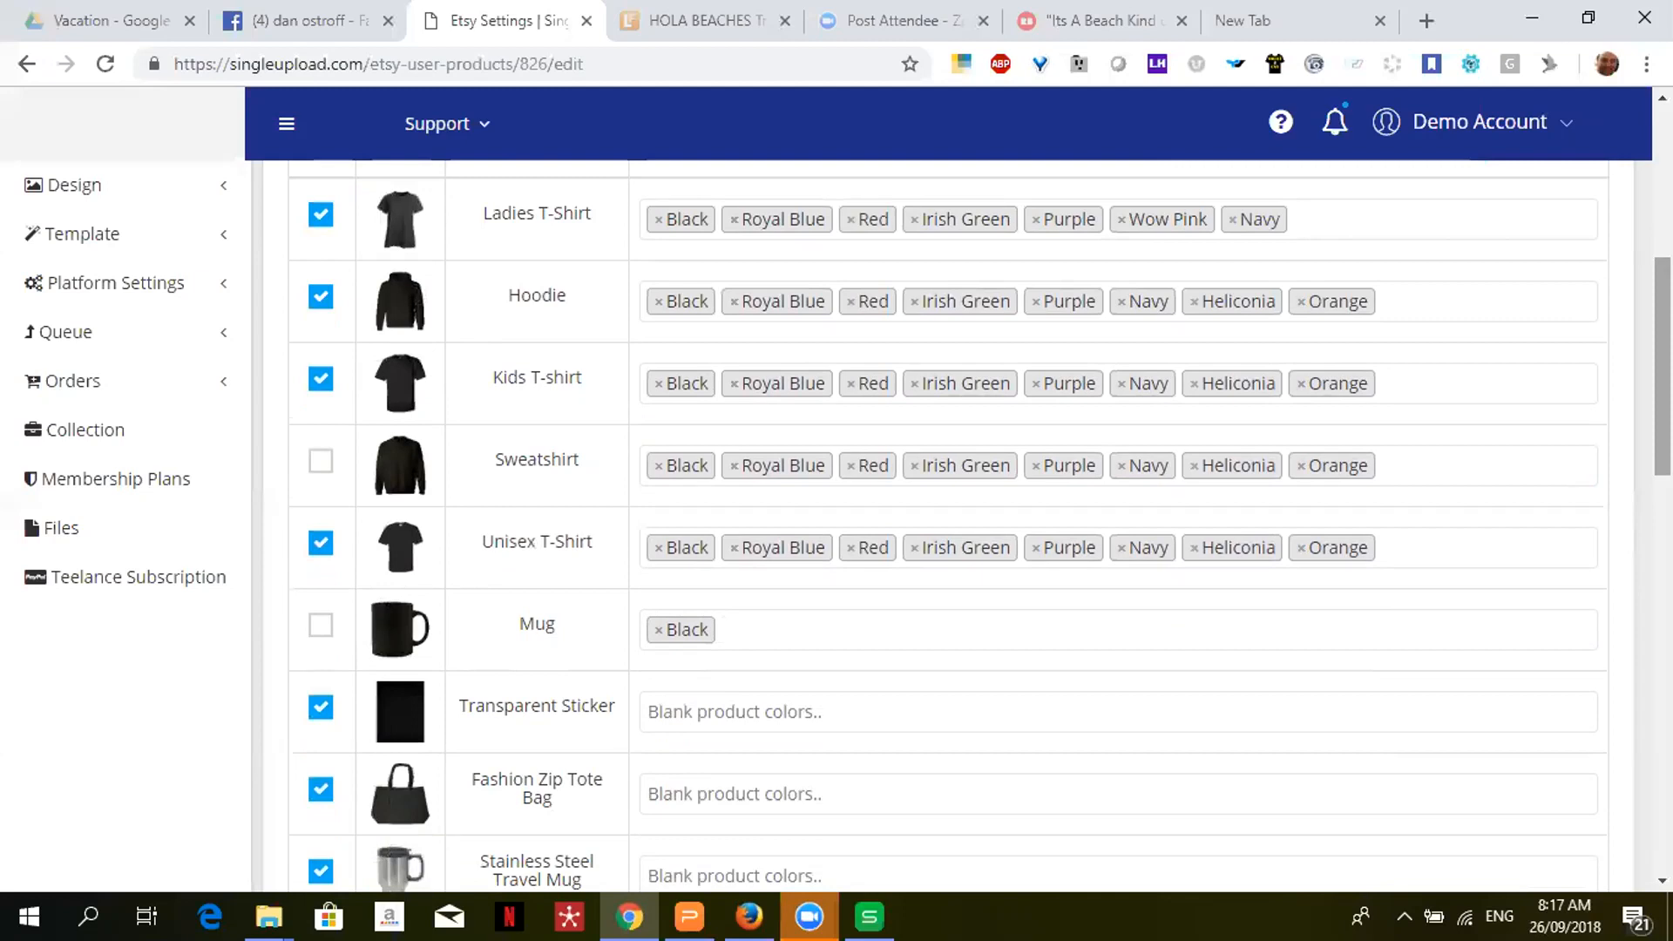
- Open the Teelance (Merch) product settings and hide its wizard introduction
click(111, 186)
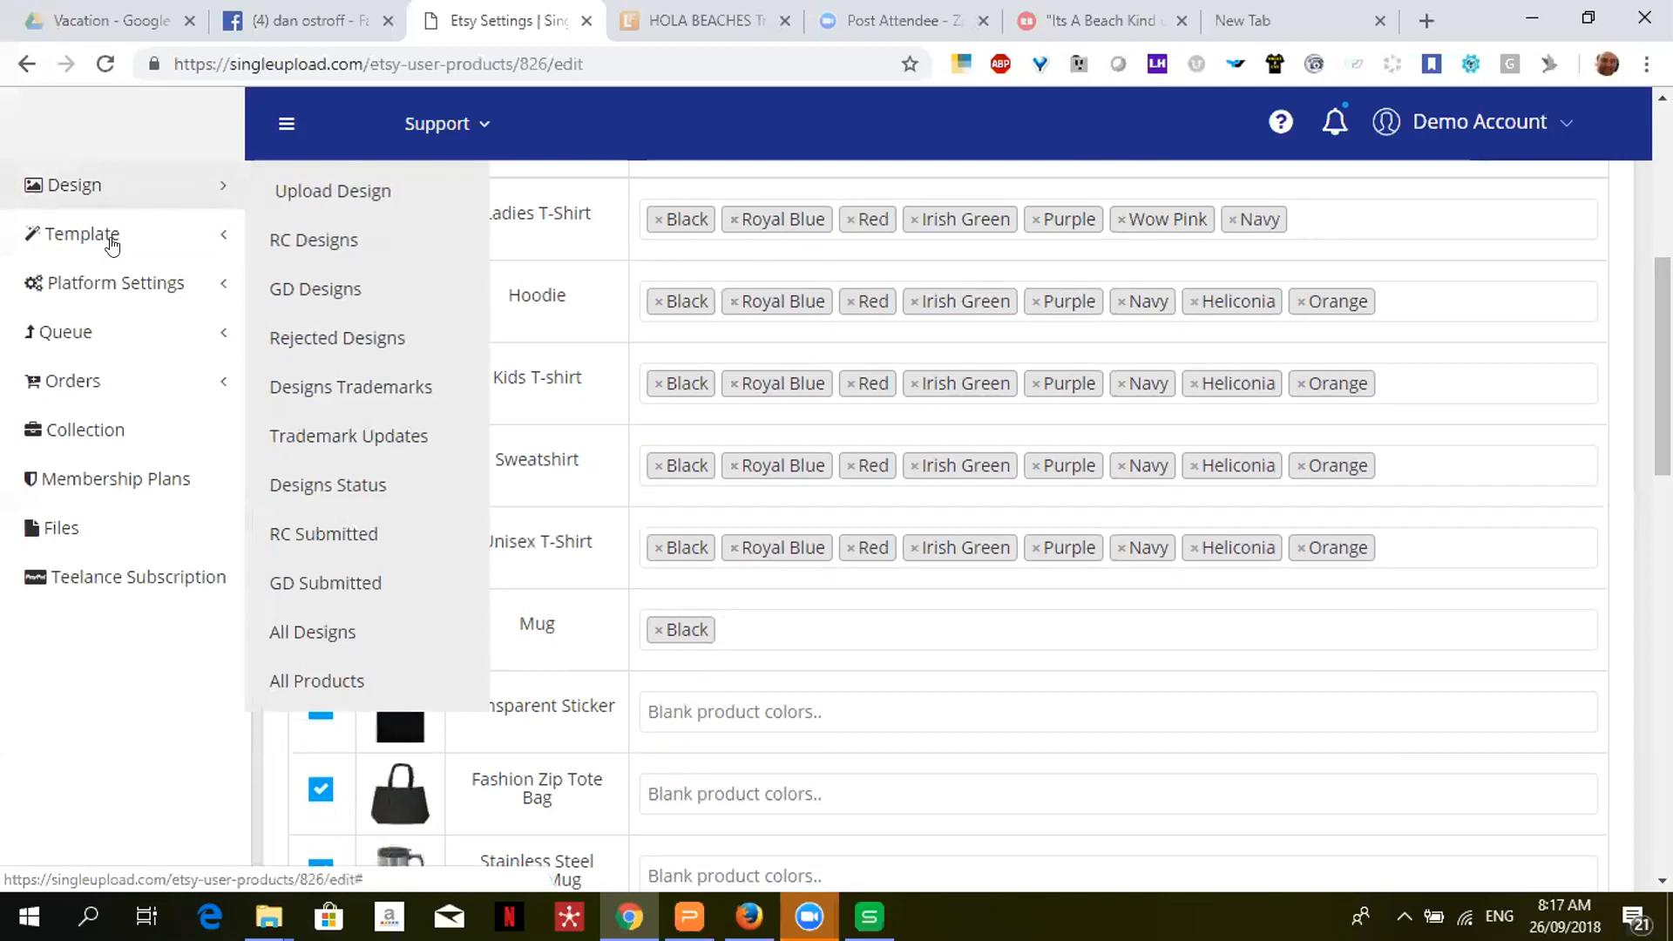
click(122, 284)
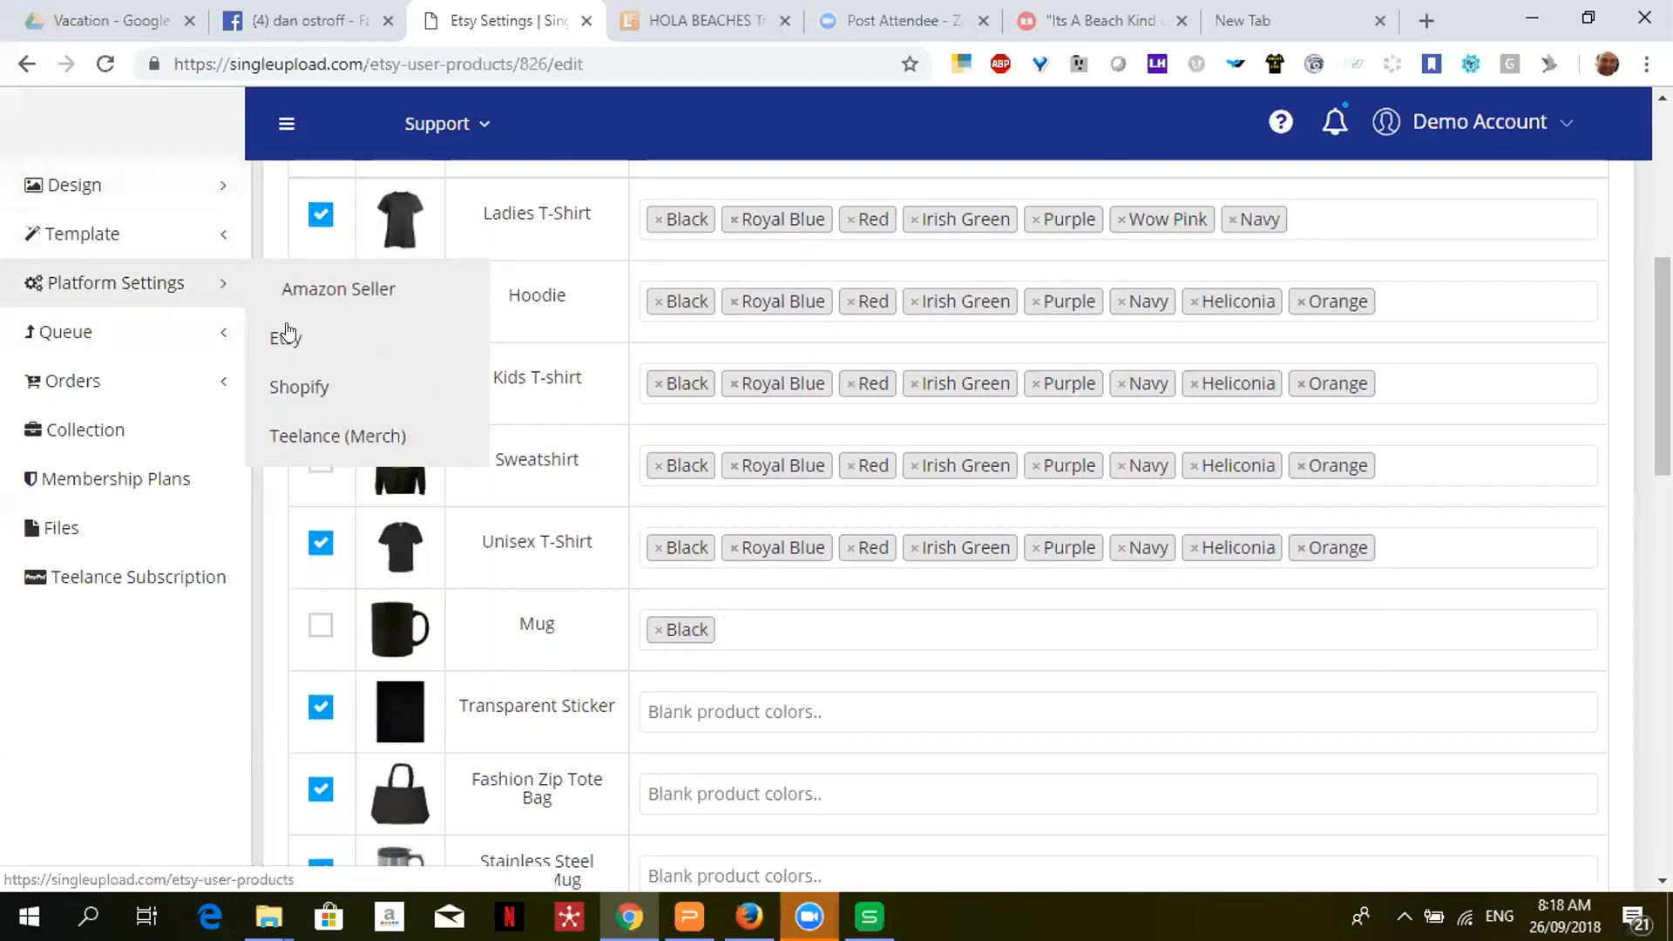
click(299, 438)
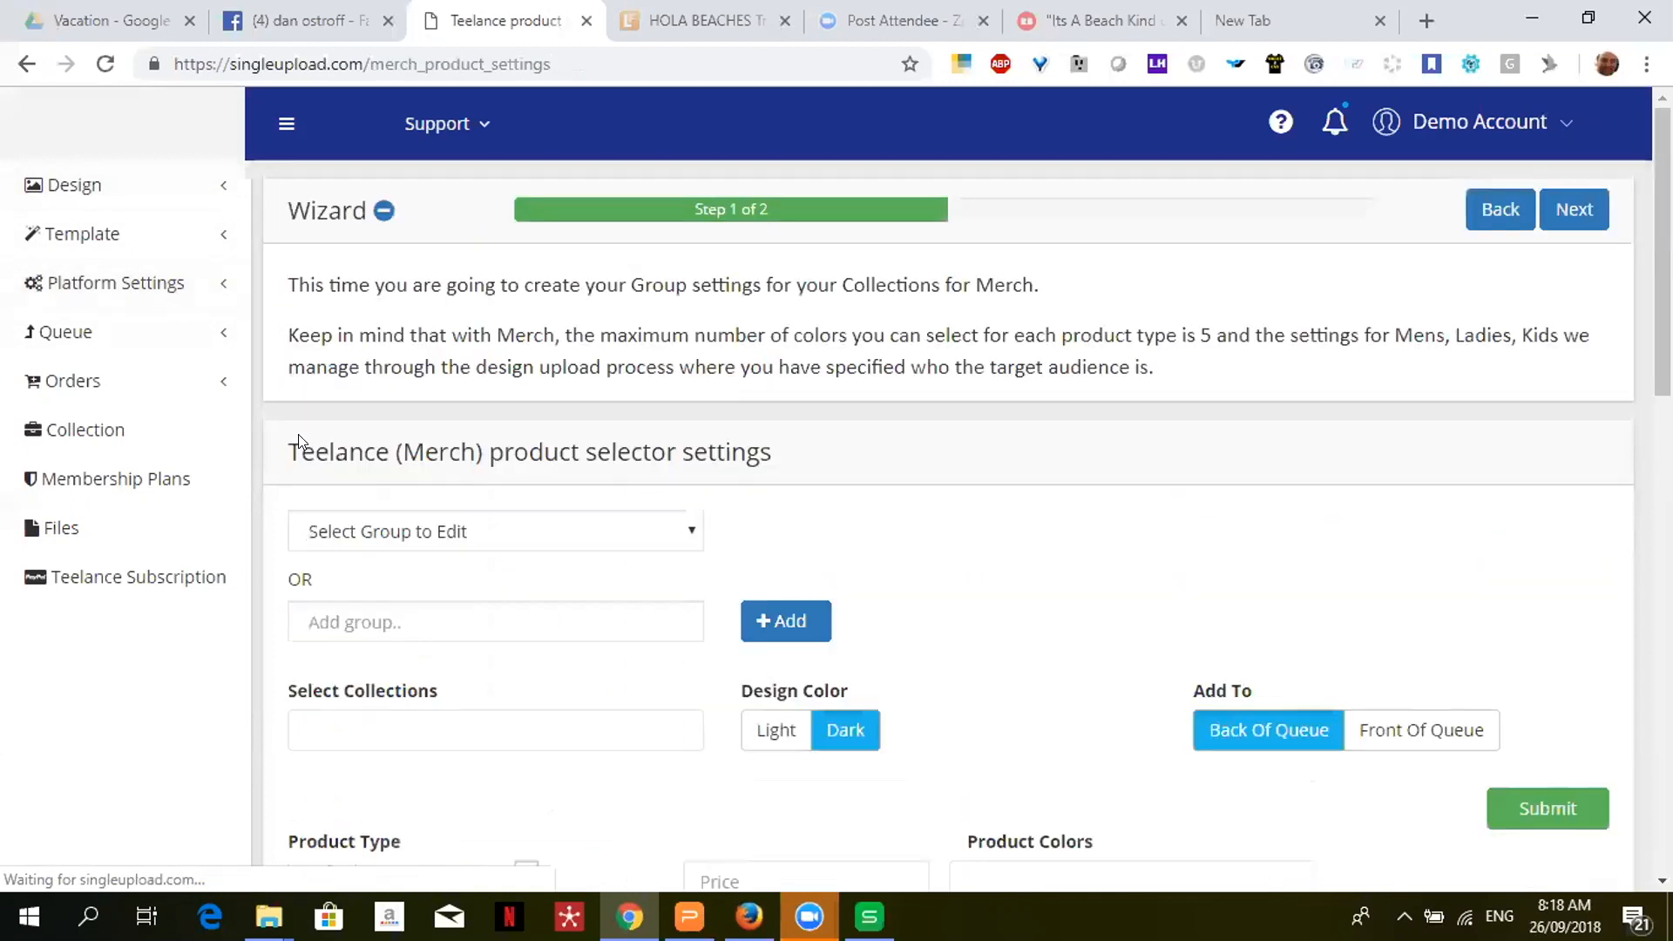
click(384, 210)
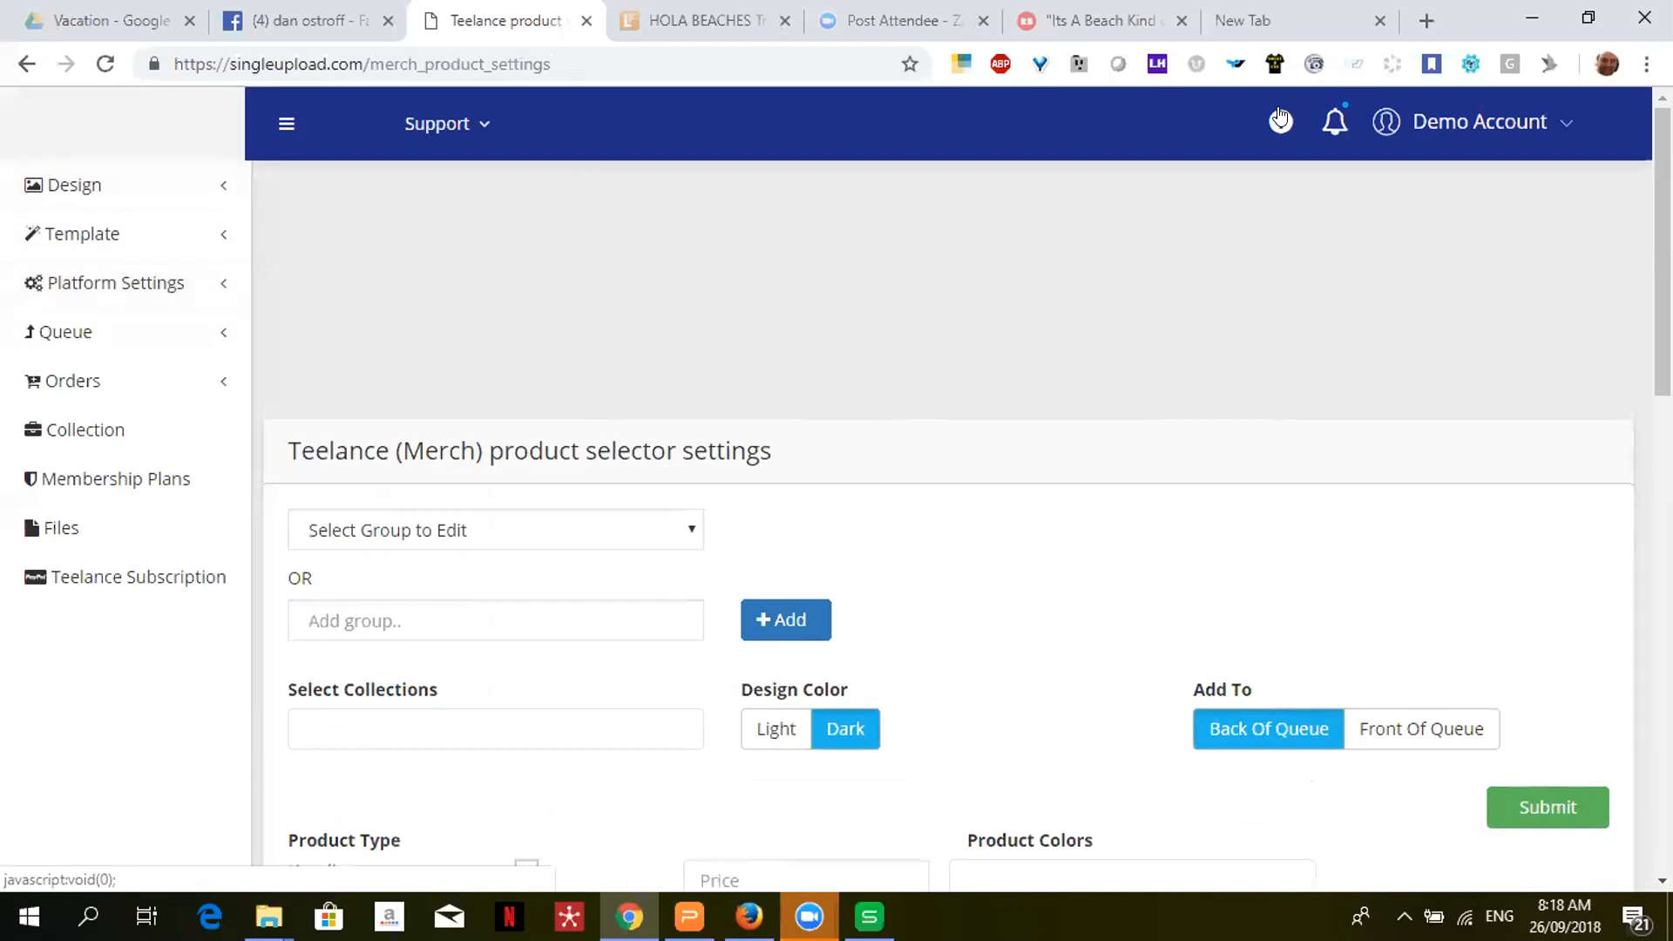
- Load the Default - Light Merch group, with Unisex T-Shirt checked at 19.99
scroll(1333, 221, down, 3)
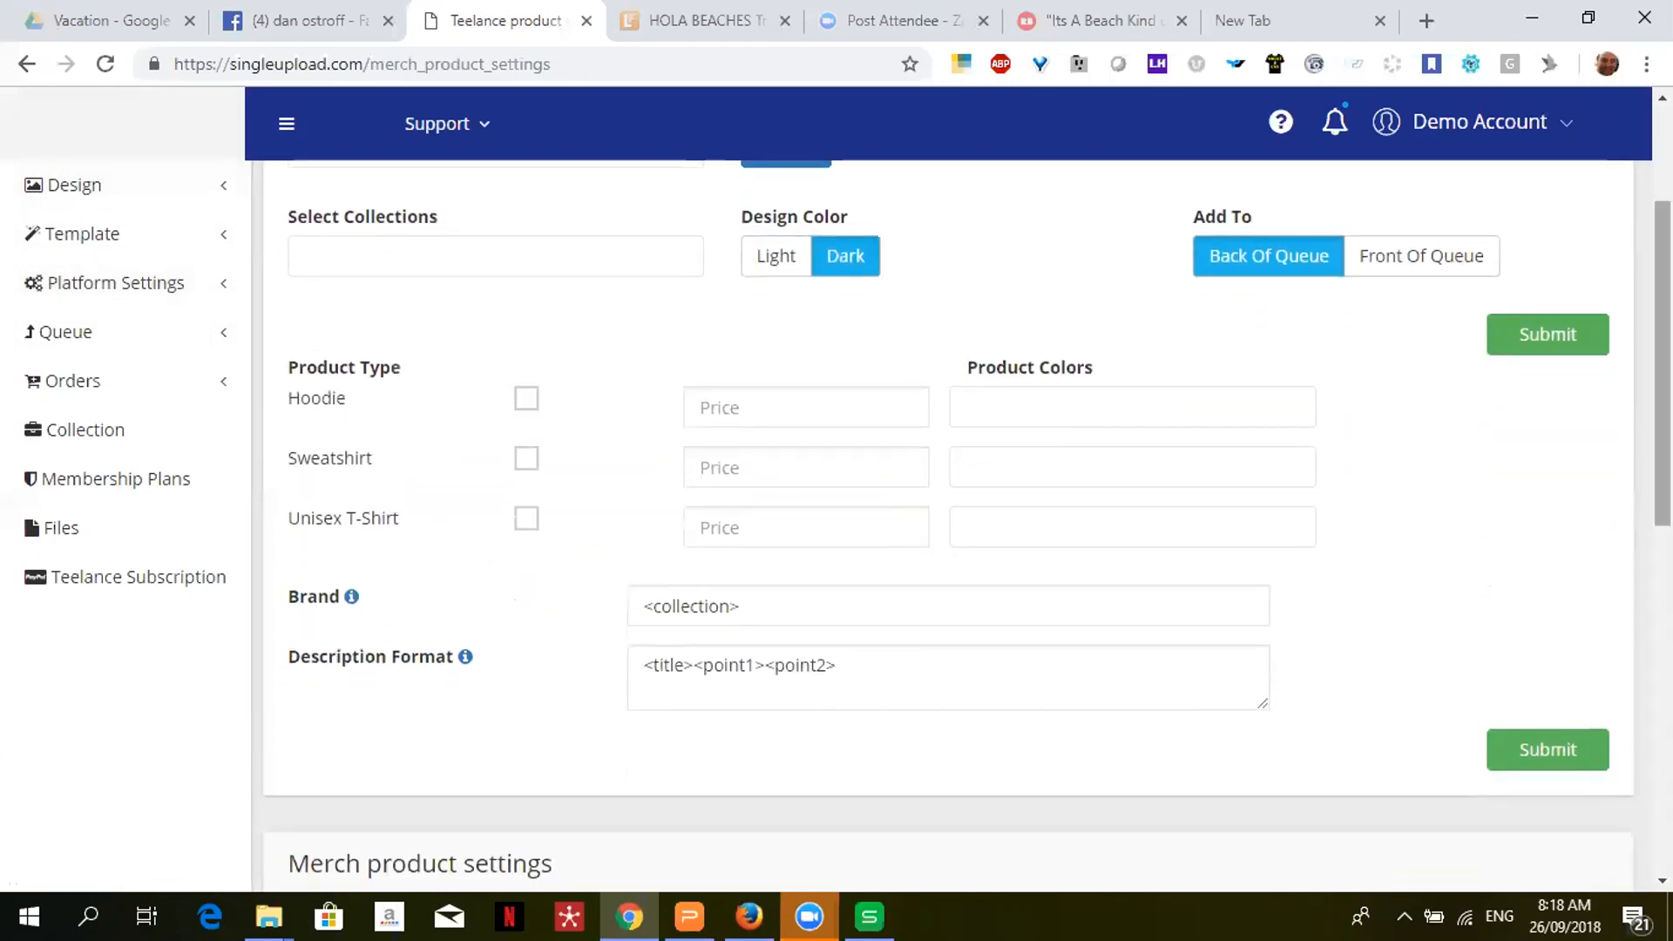
scroll(1662, 366, up, 3)
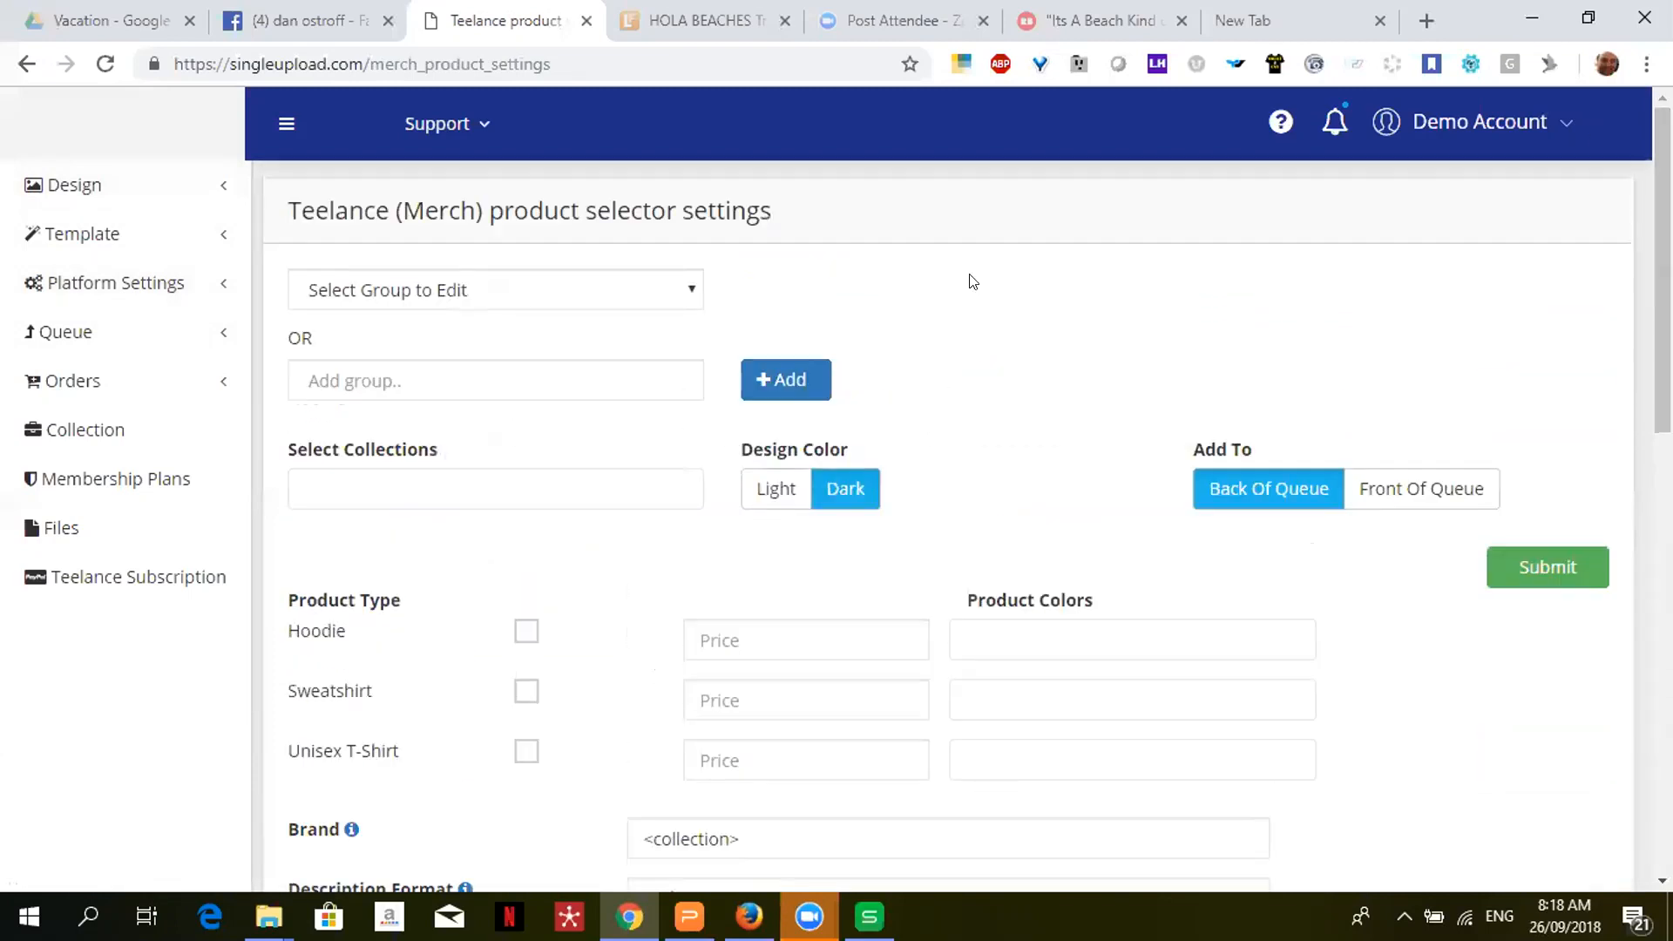
click(656, 277)
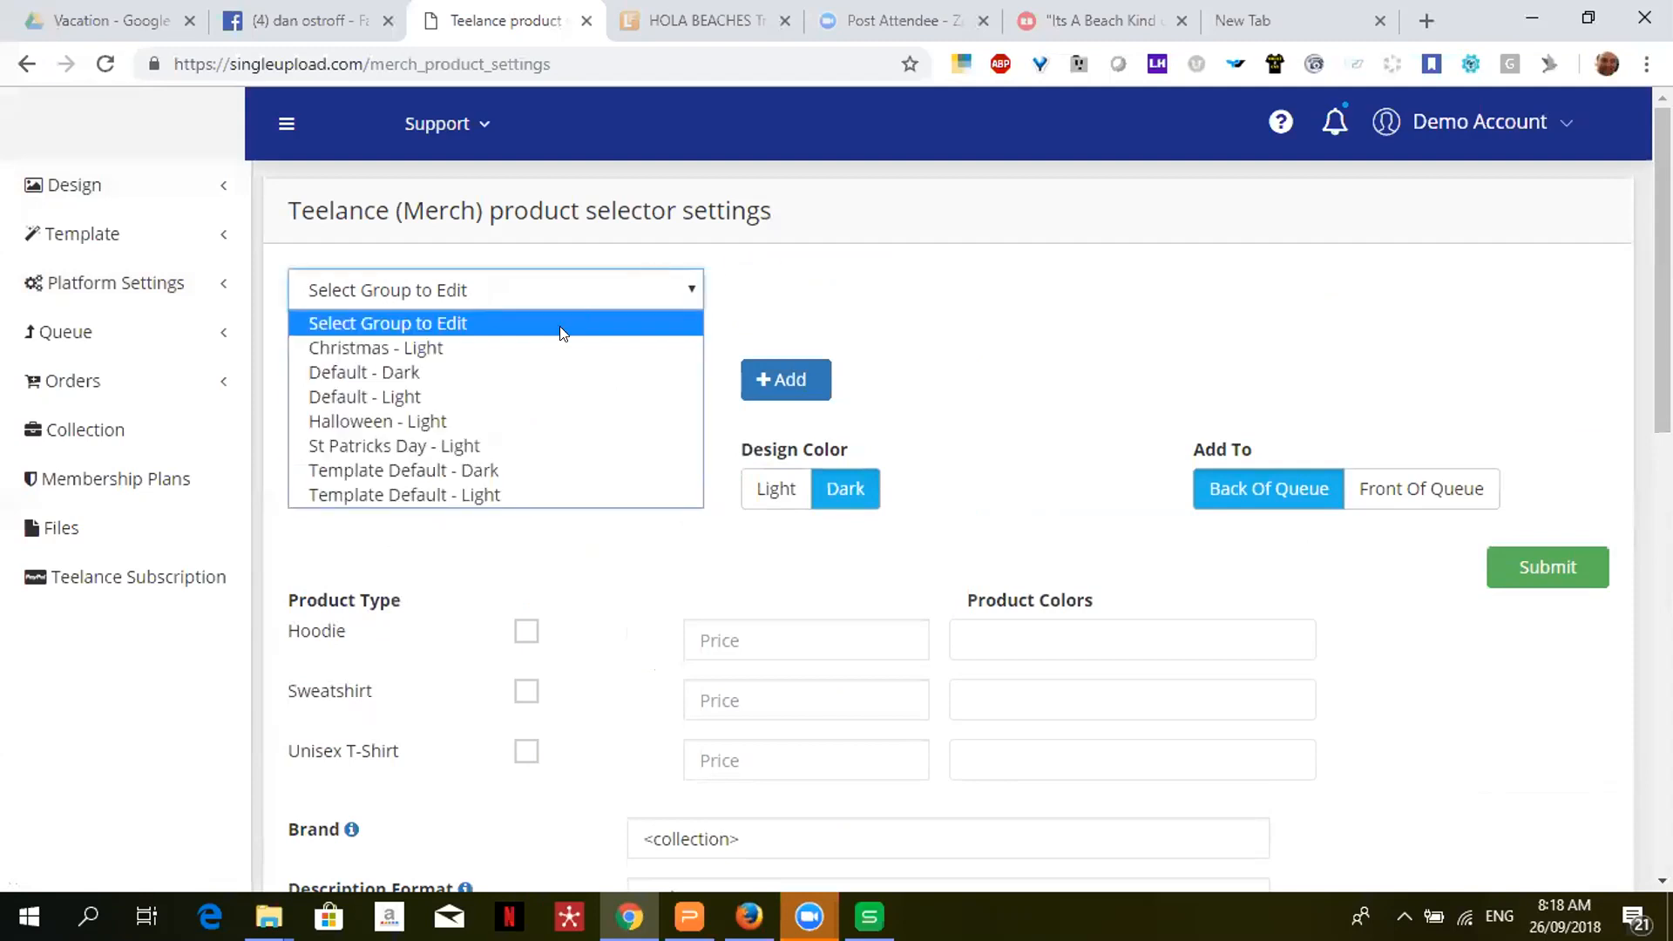
click(397, 399)
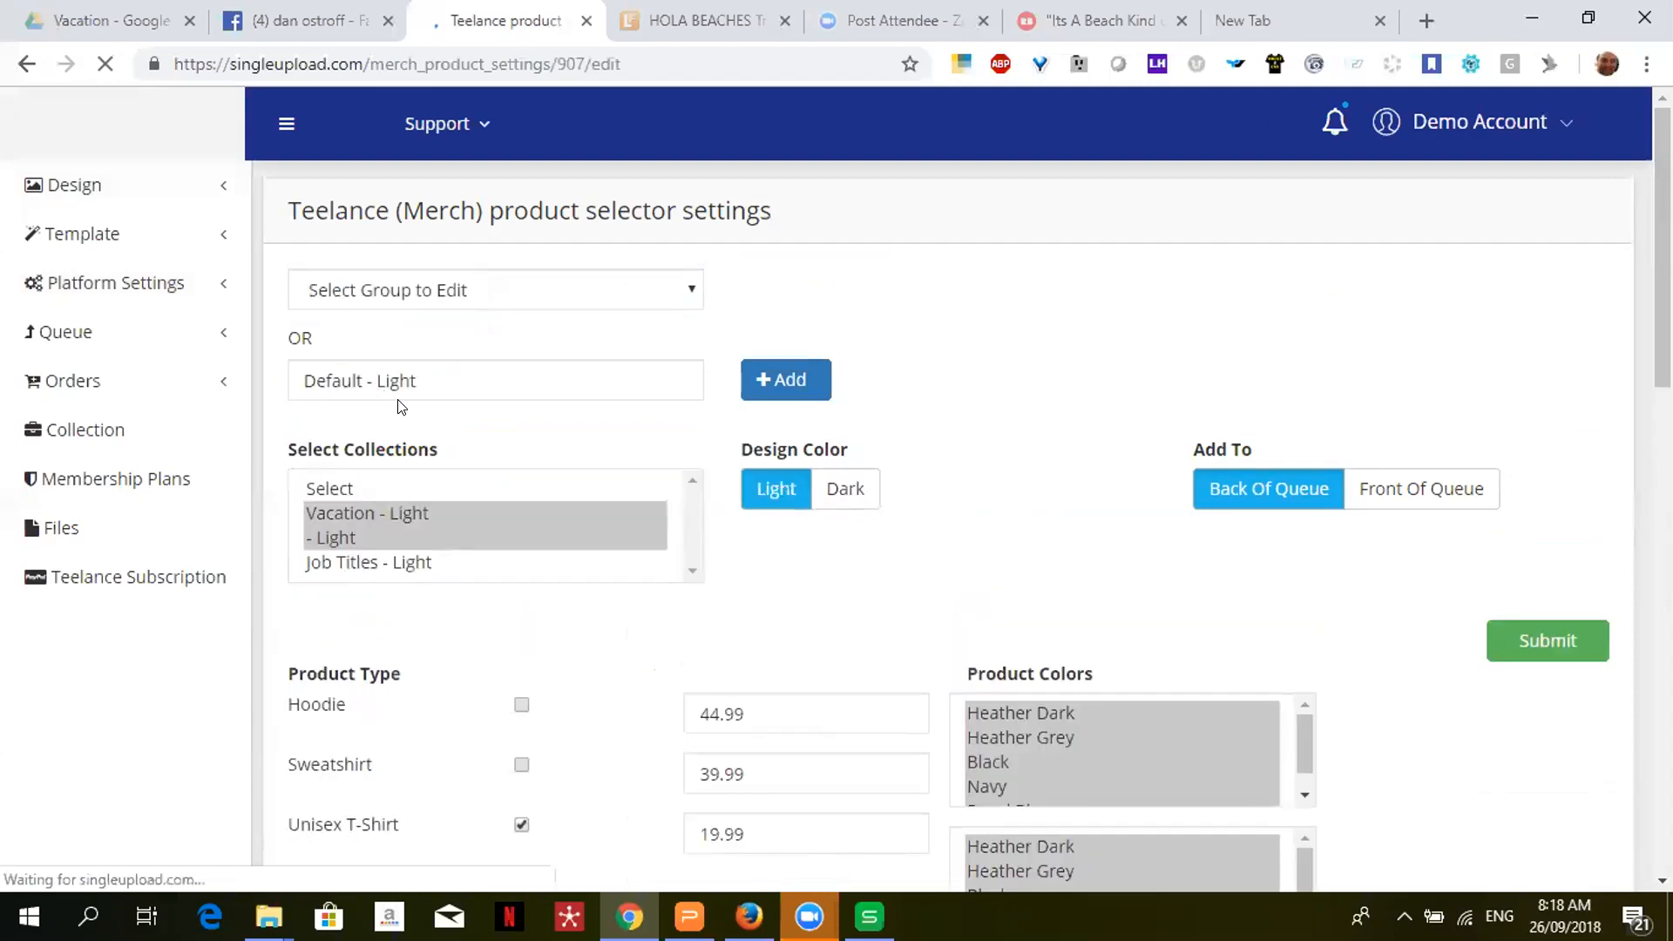
- Review the Hoodie 44.99 and Unisex T-Shirt 19.99 prices and the third product's colour choices
scroll(1375, 248, down, 3)
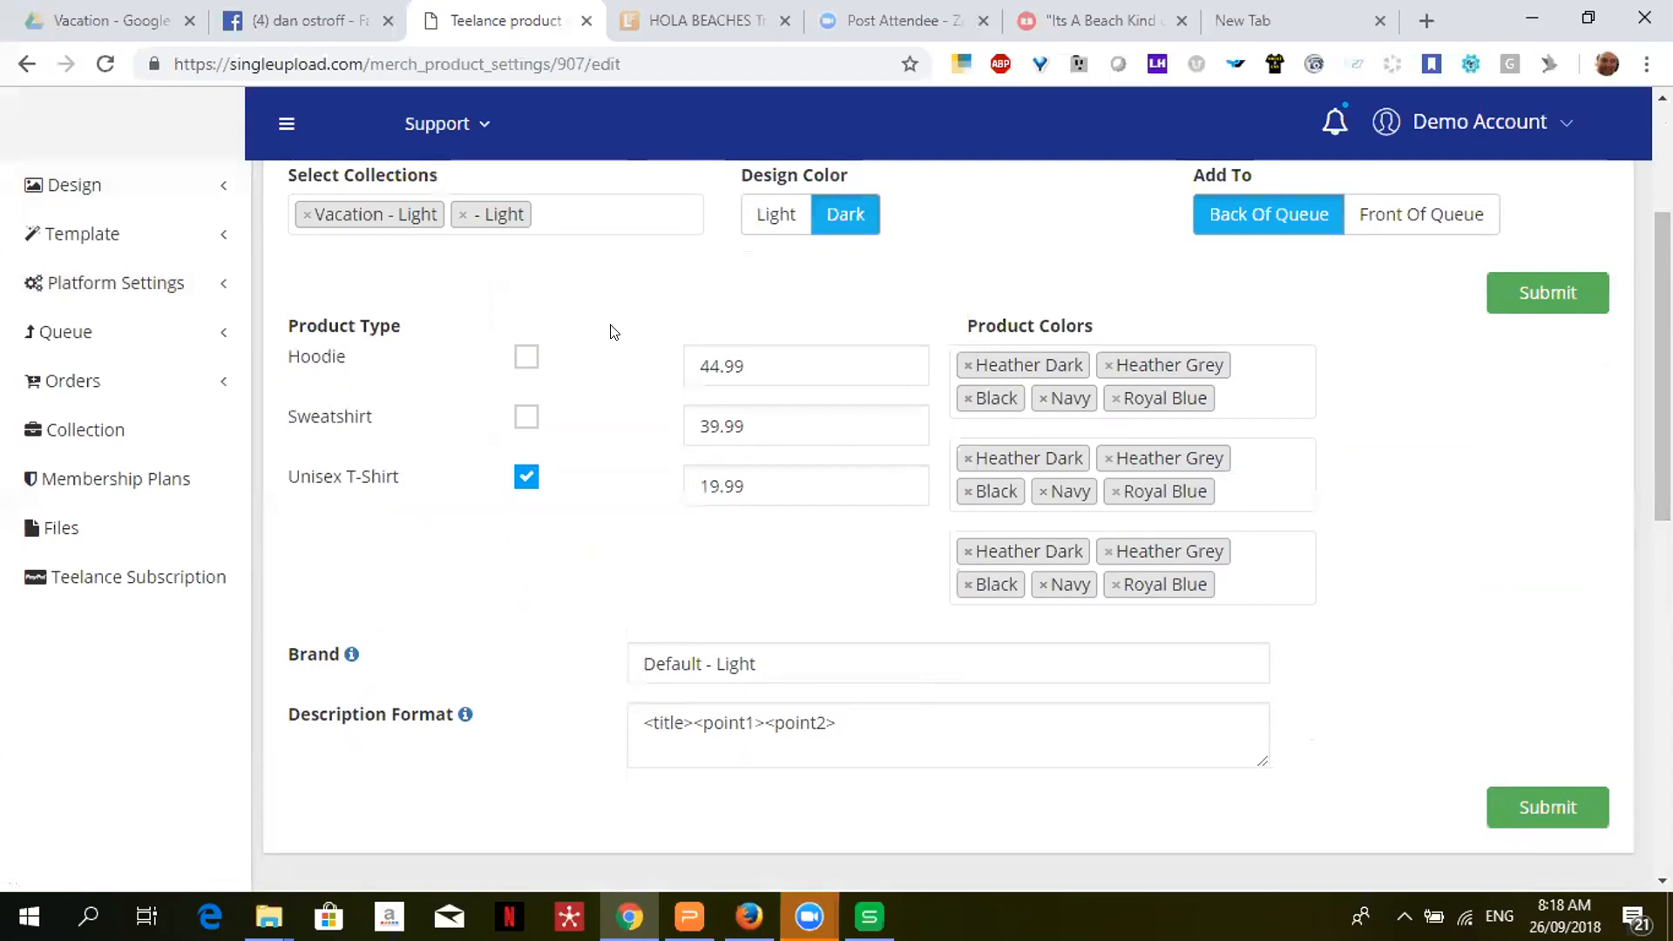
click(742, 367)
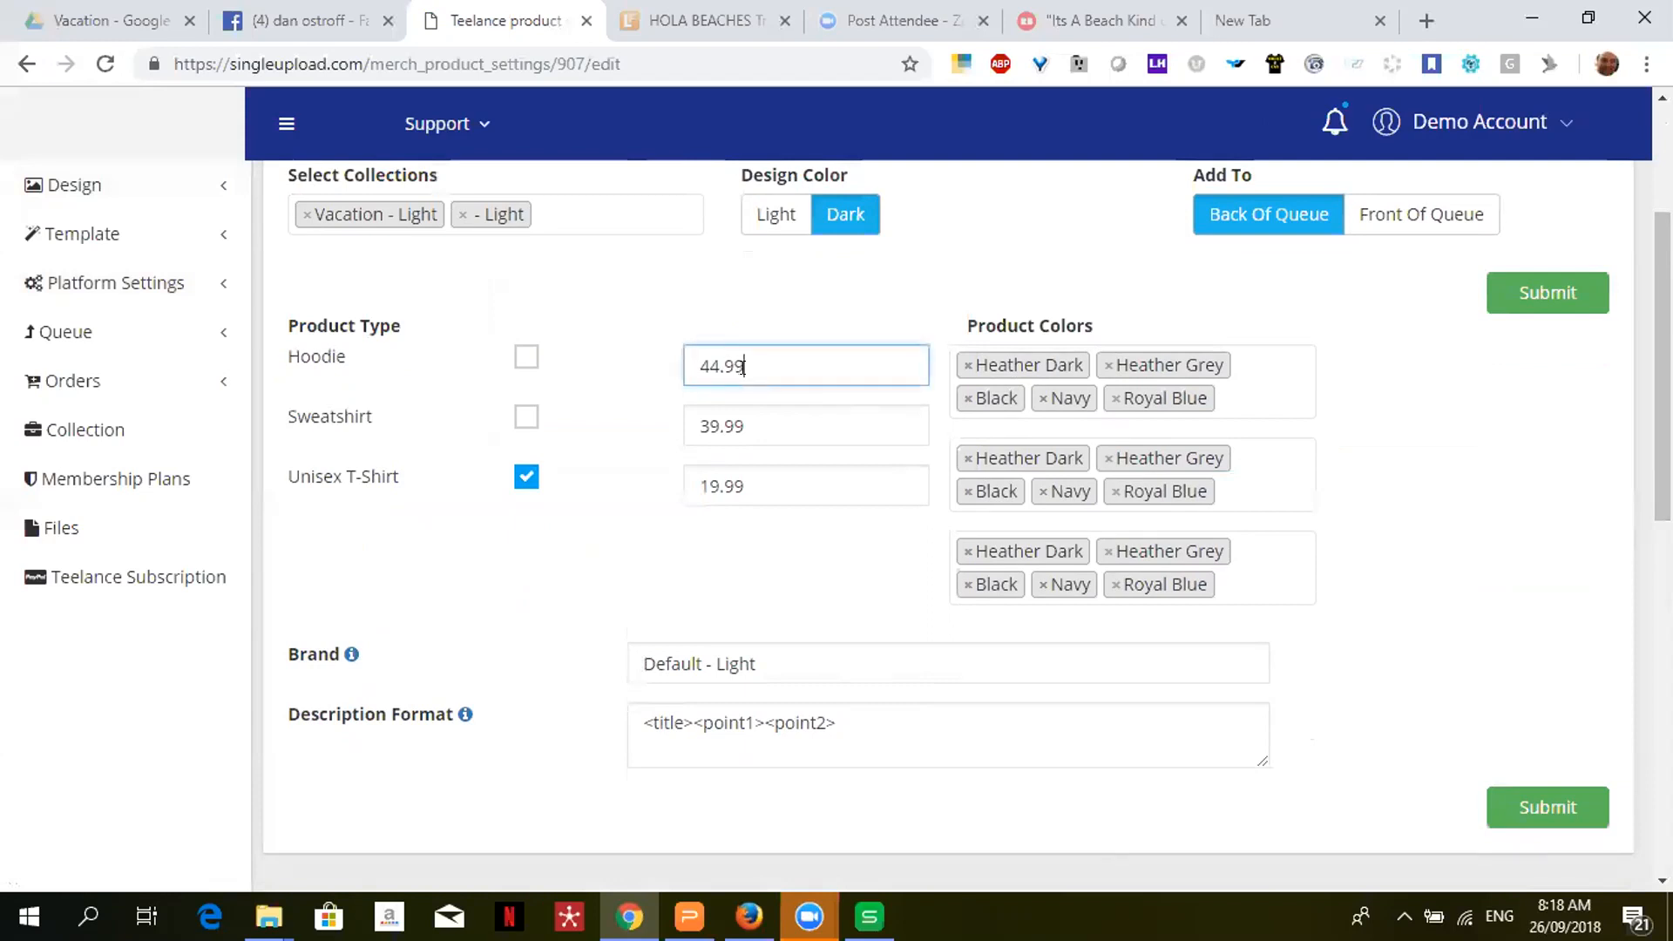
click(753, 488)
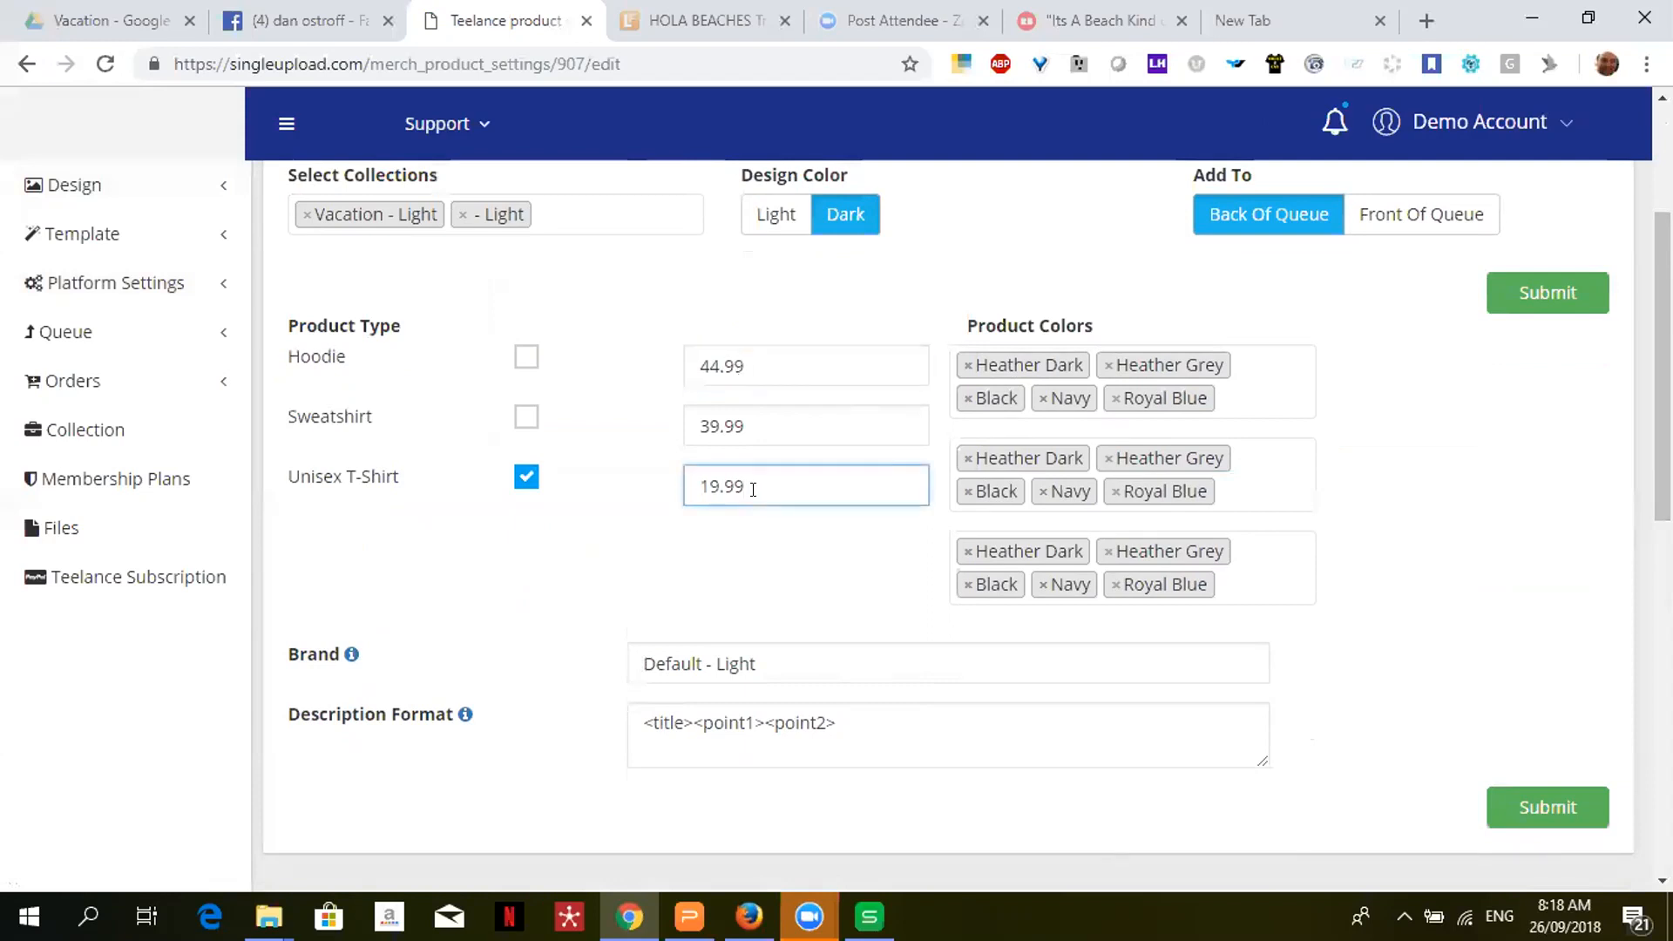
click(1286, 558)
click(1439, 603)
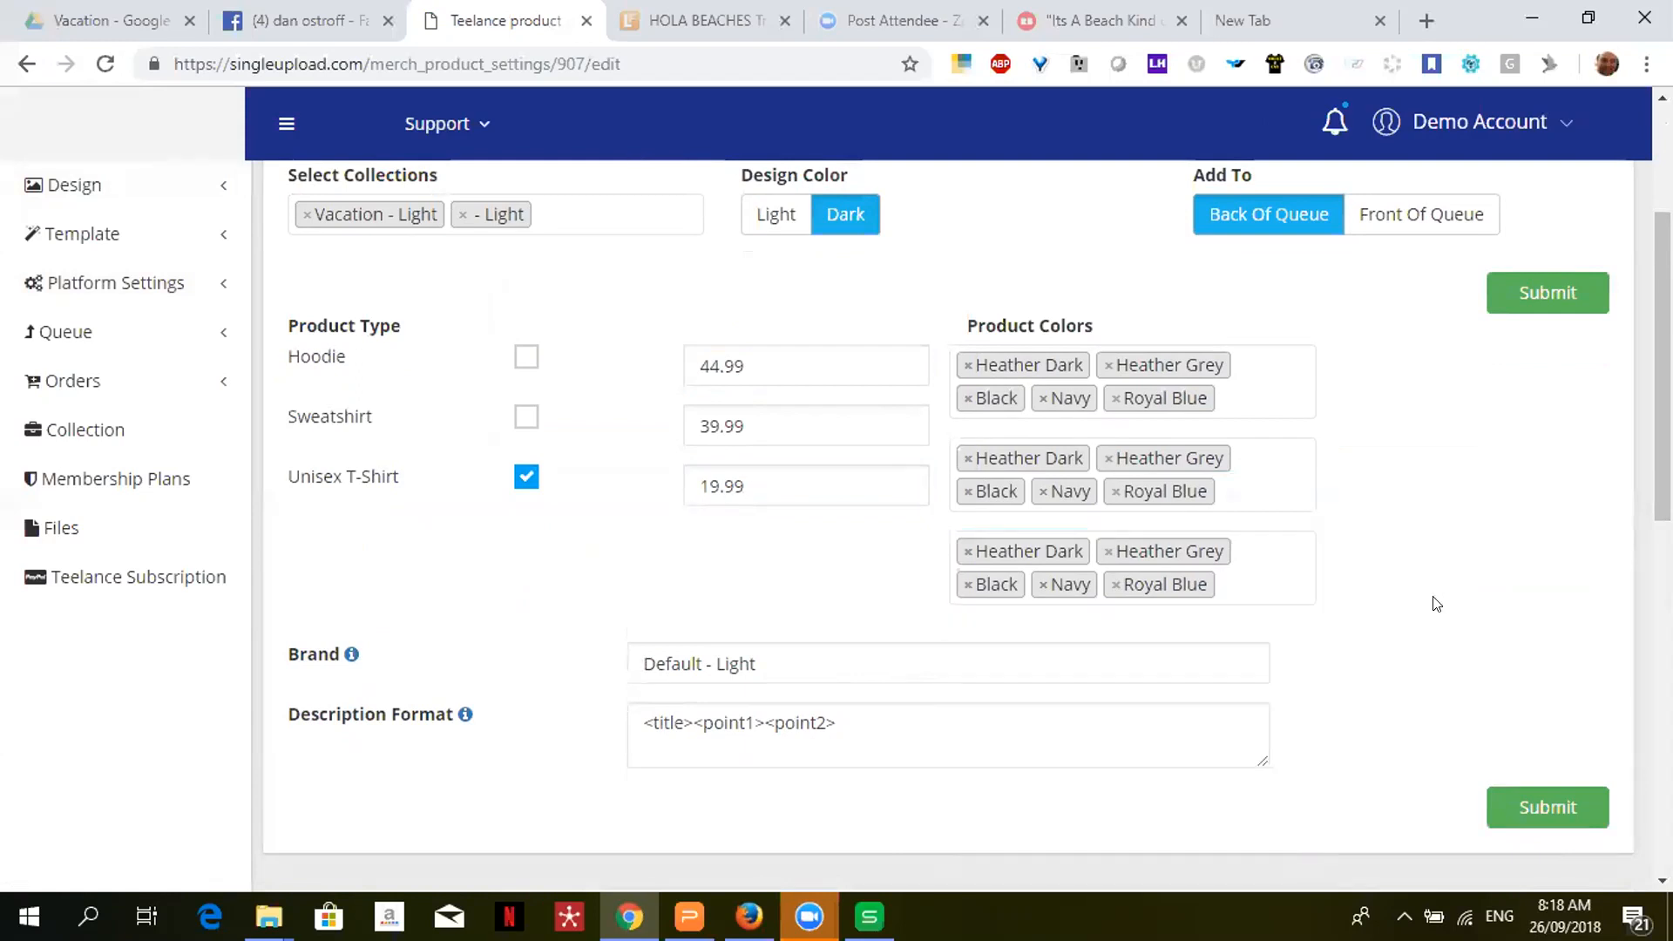
- Open the Select Collections dropdown to list the collections available for this group
scroll(1439, 603, down, 2)
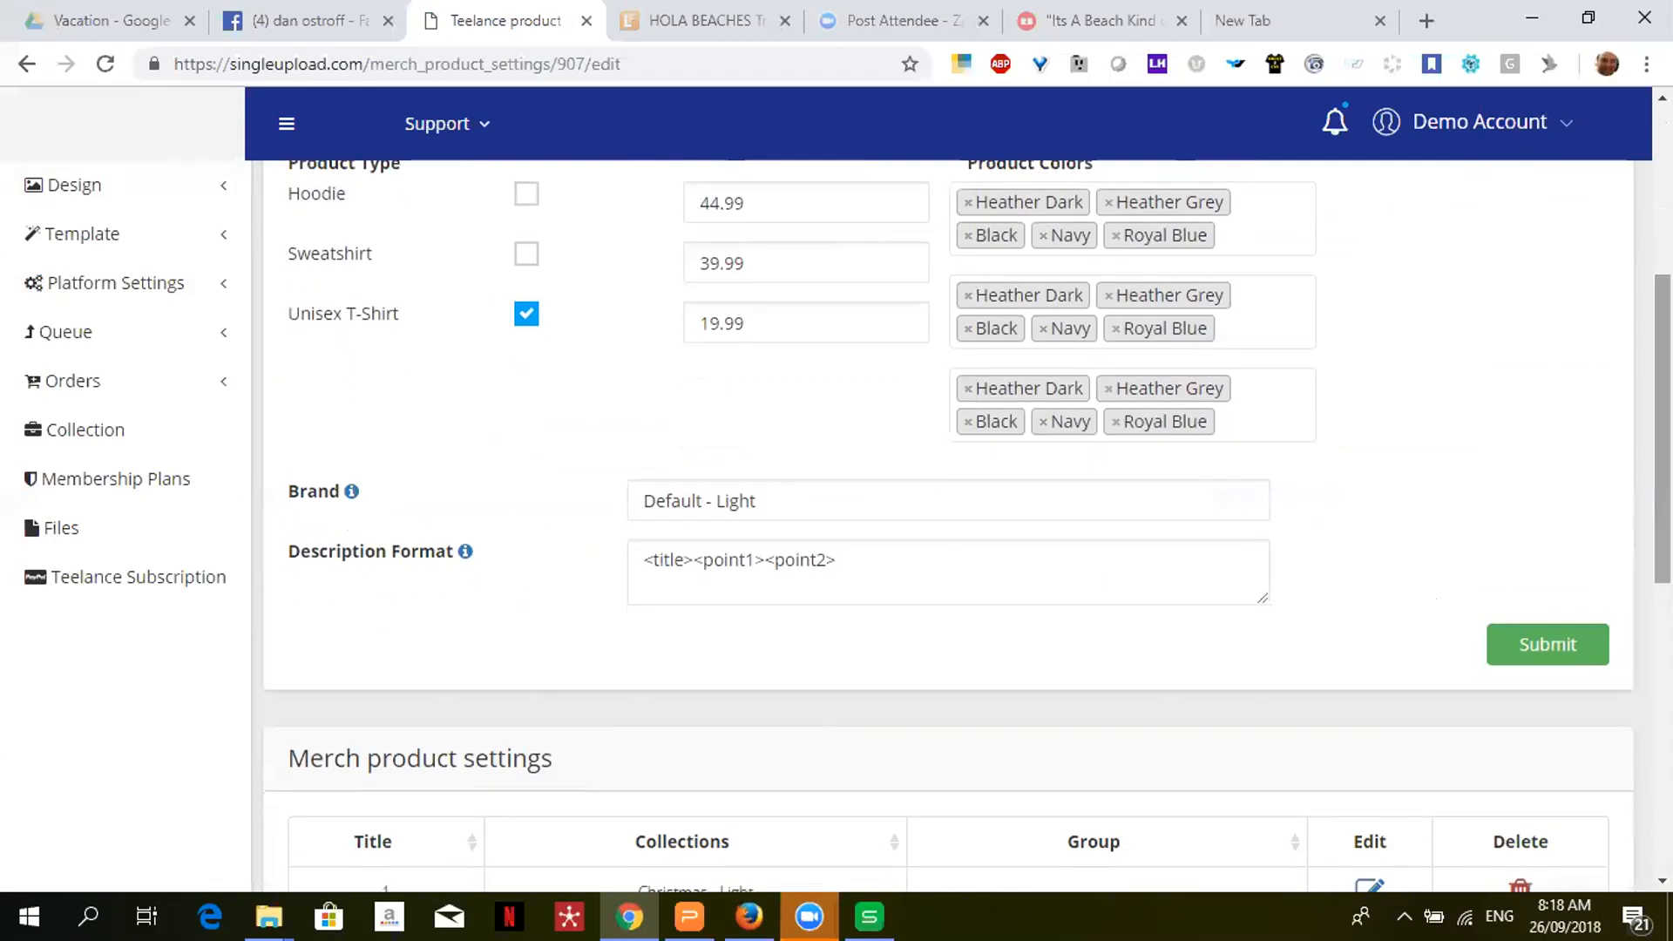
scroll(1439, 603, up, 3)
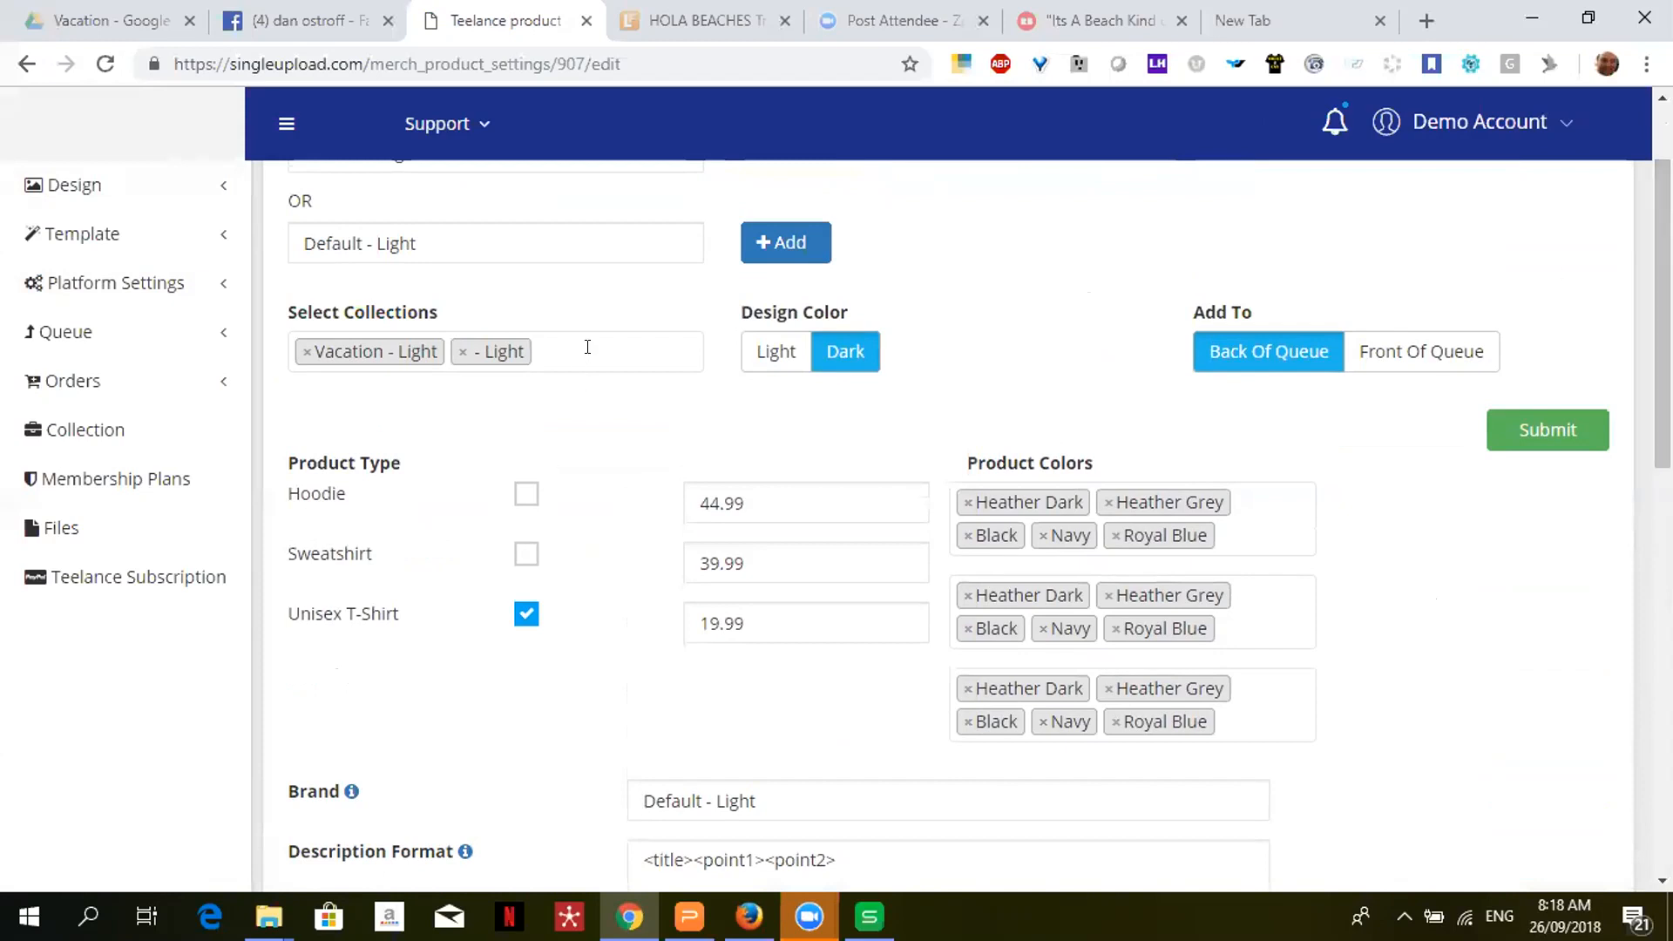
click(587, 347)
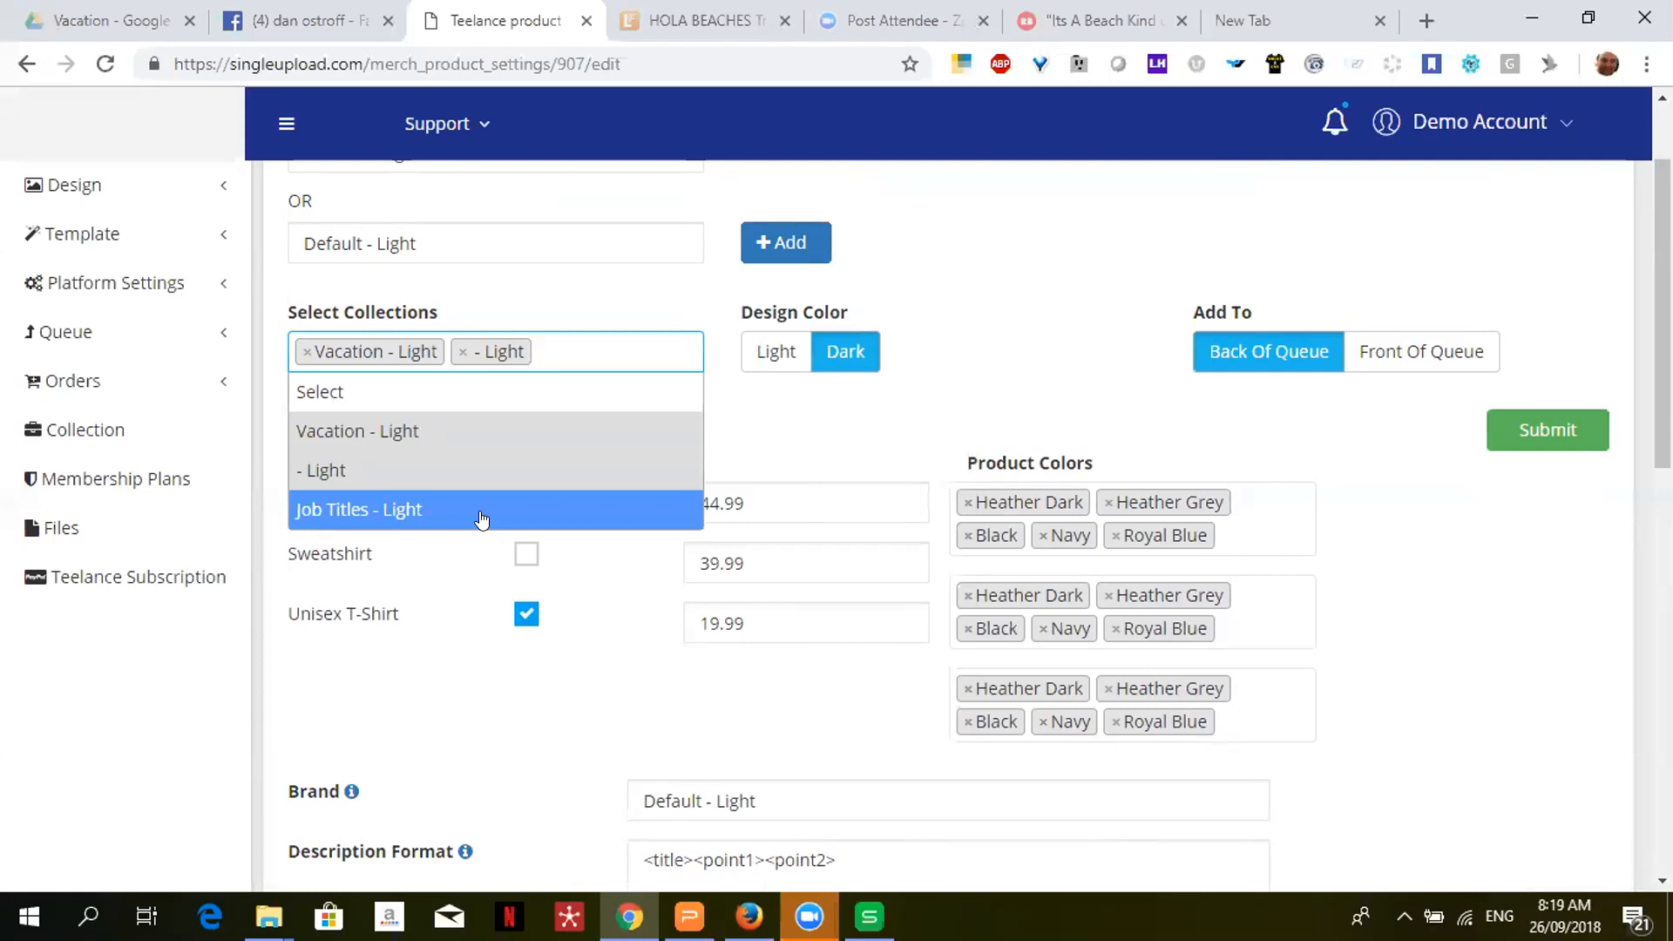
click(453, 667)
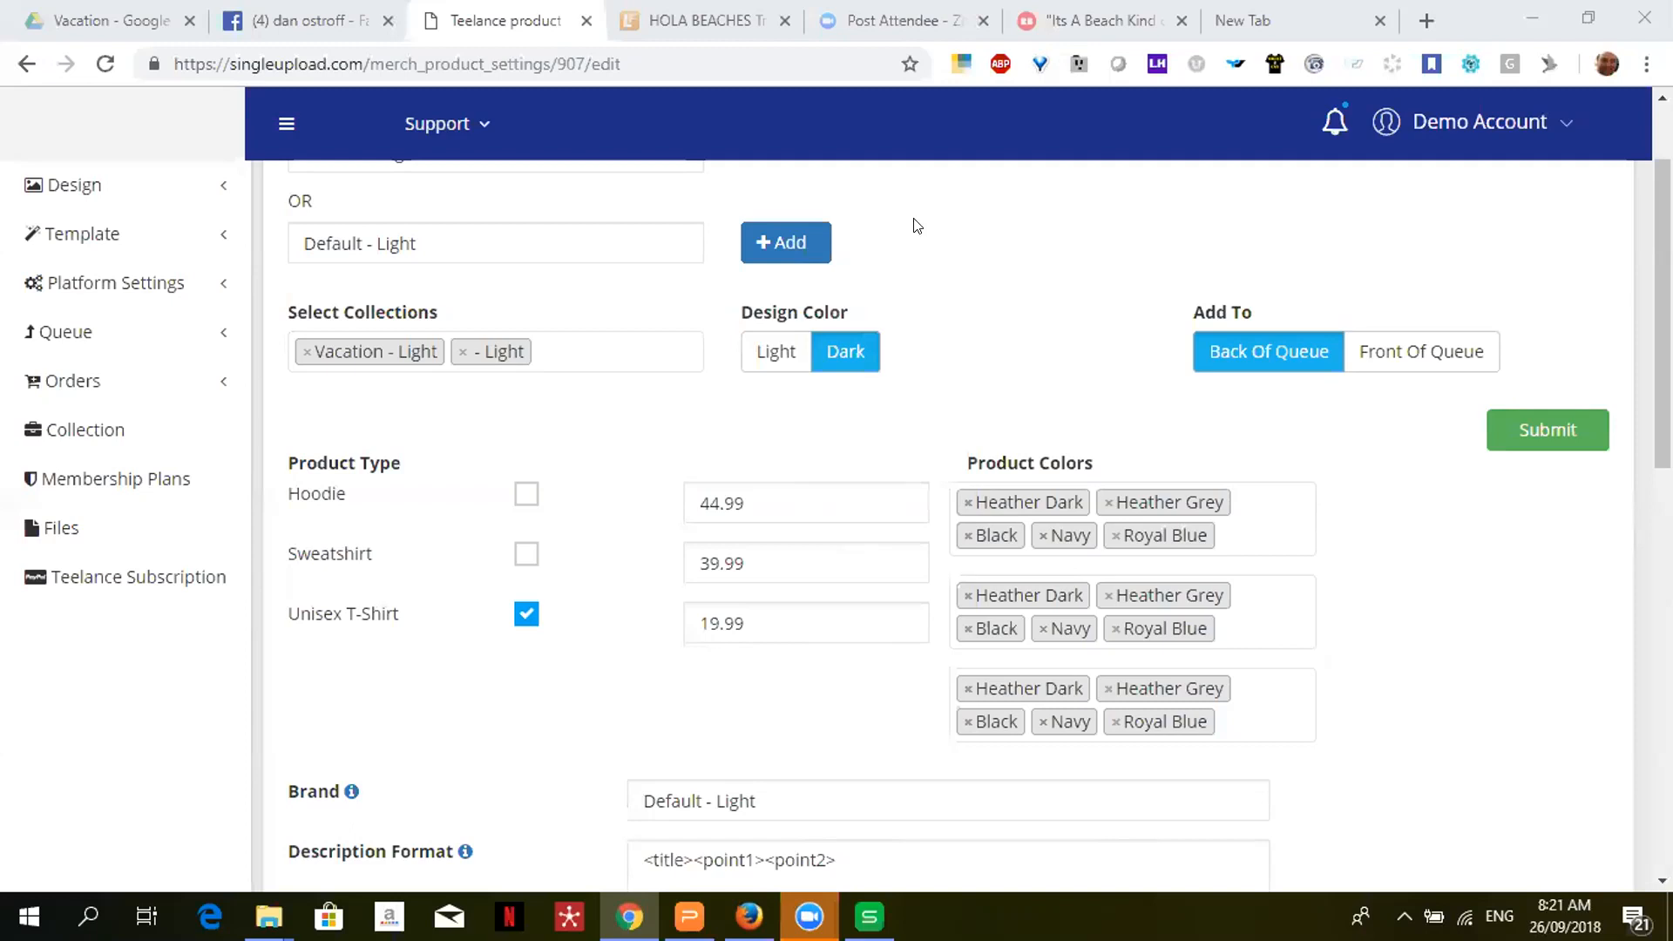
click(126, 580)
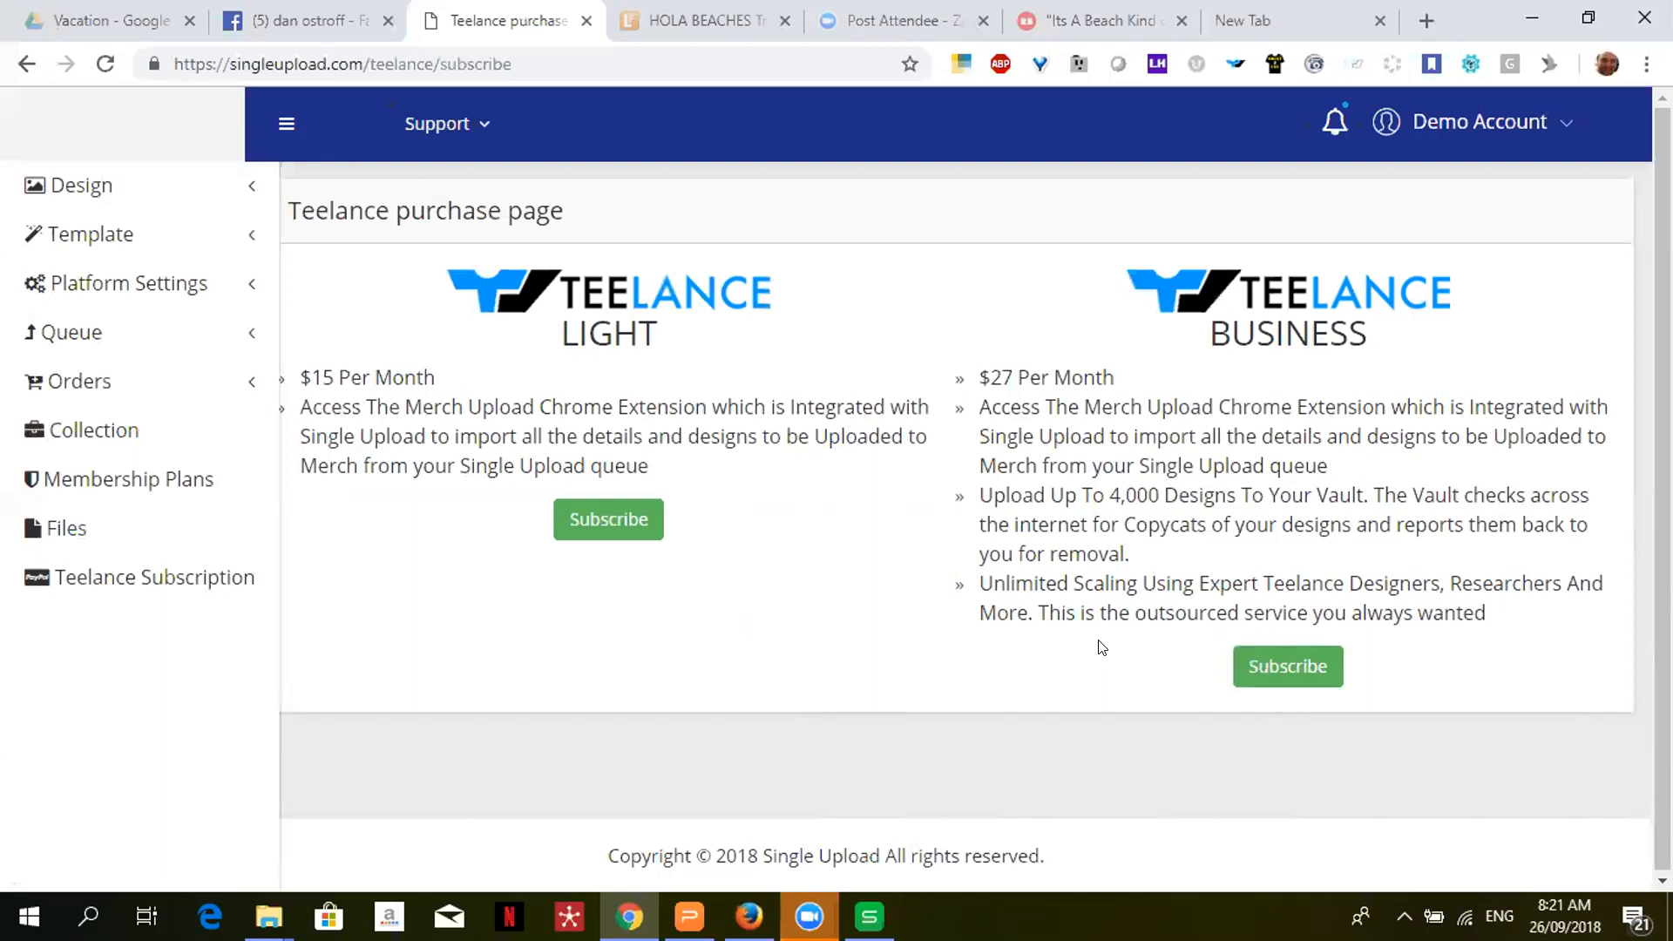
- Bring up the Teelance purchase page comparing the $15 Light and $27 Business subscriptions
mouse_move(689, 915)
- View Membership Plans with the video panel closed, then go to Platform Settings > Amazon Seller
click(100, 482)
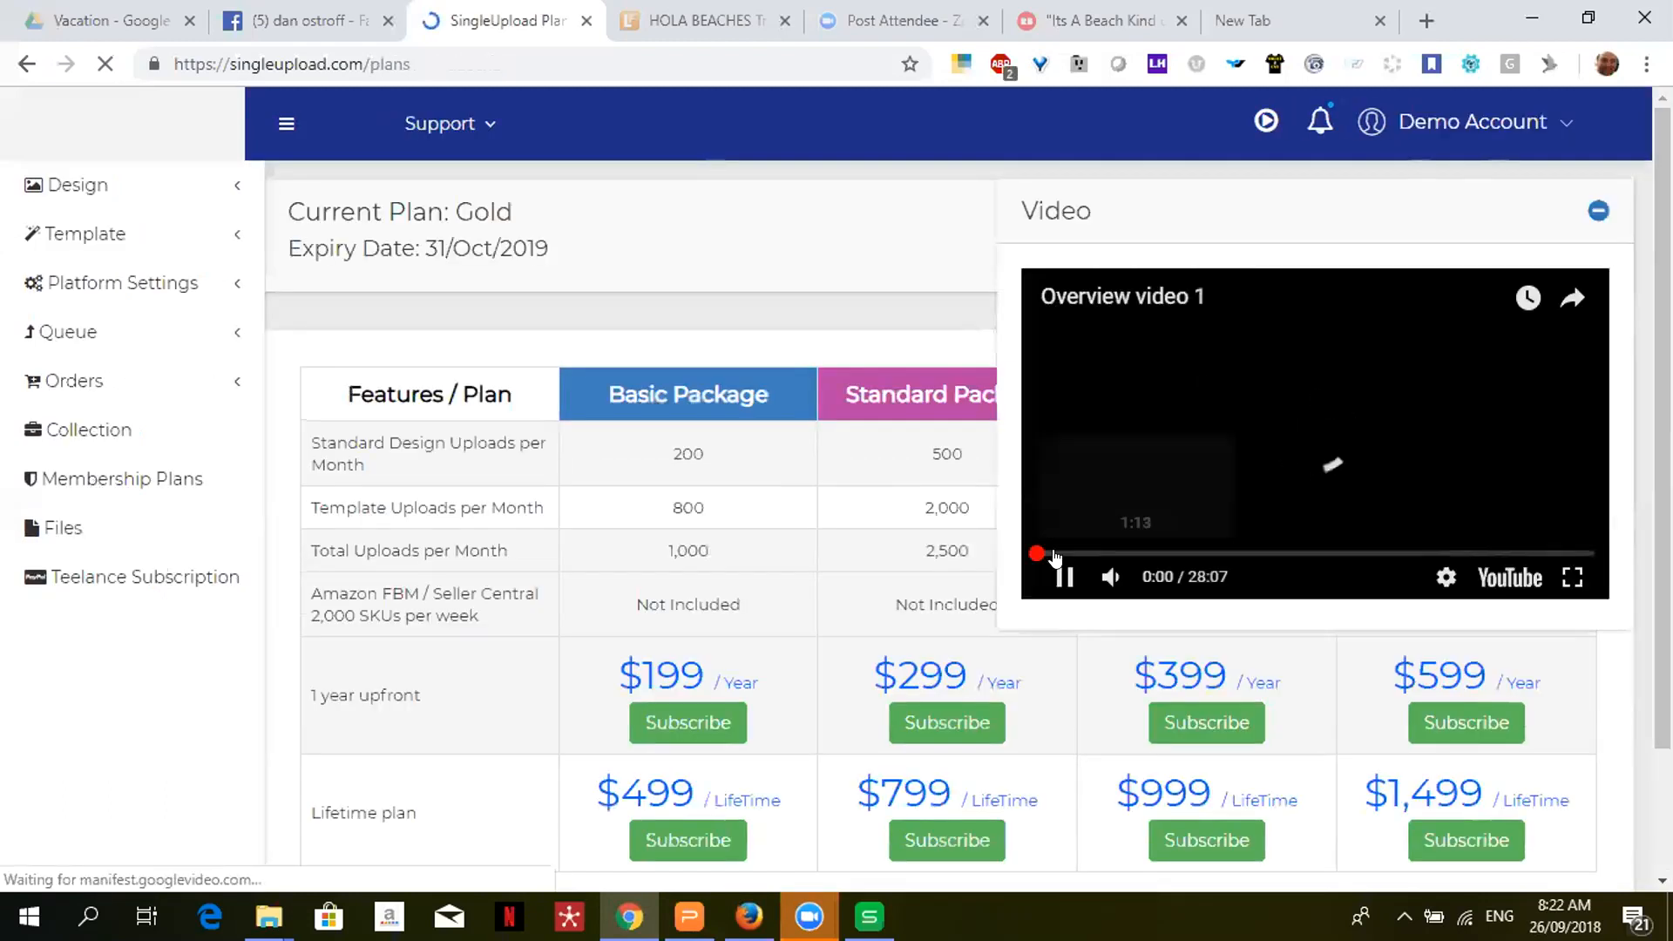
click(1600, 212)
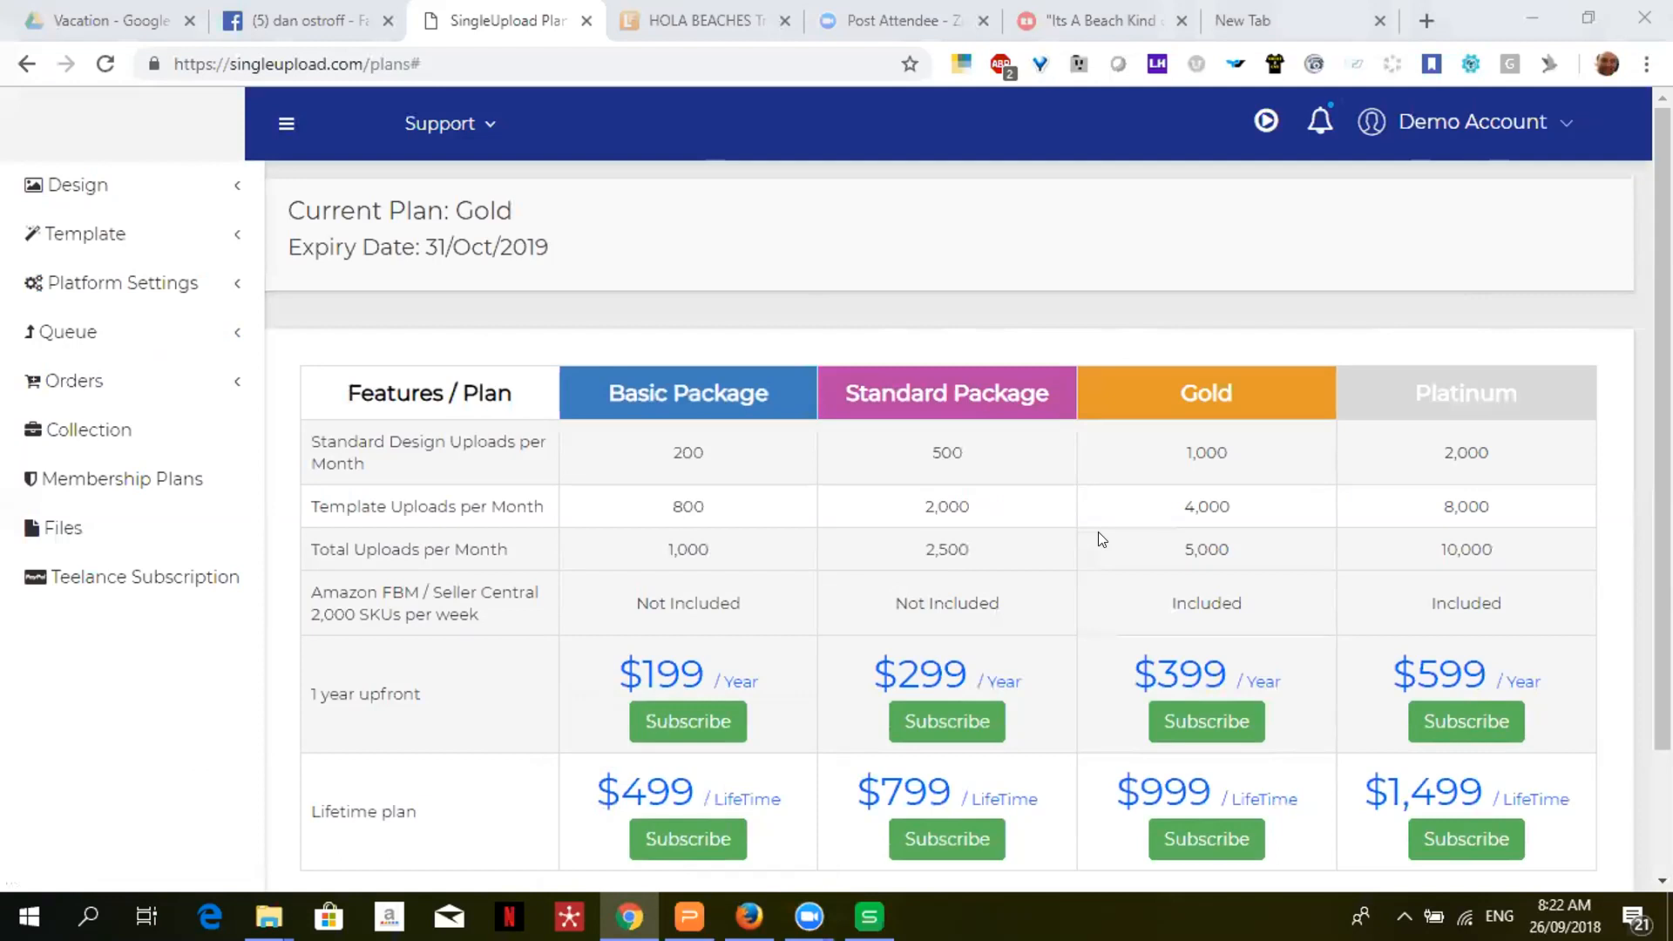
click(111, 206)
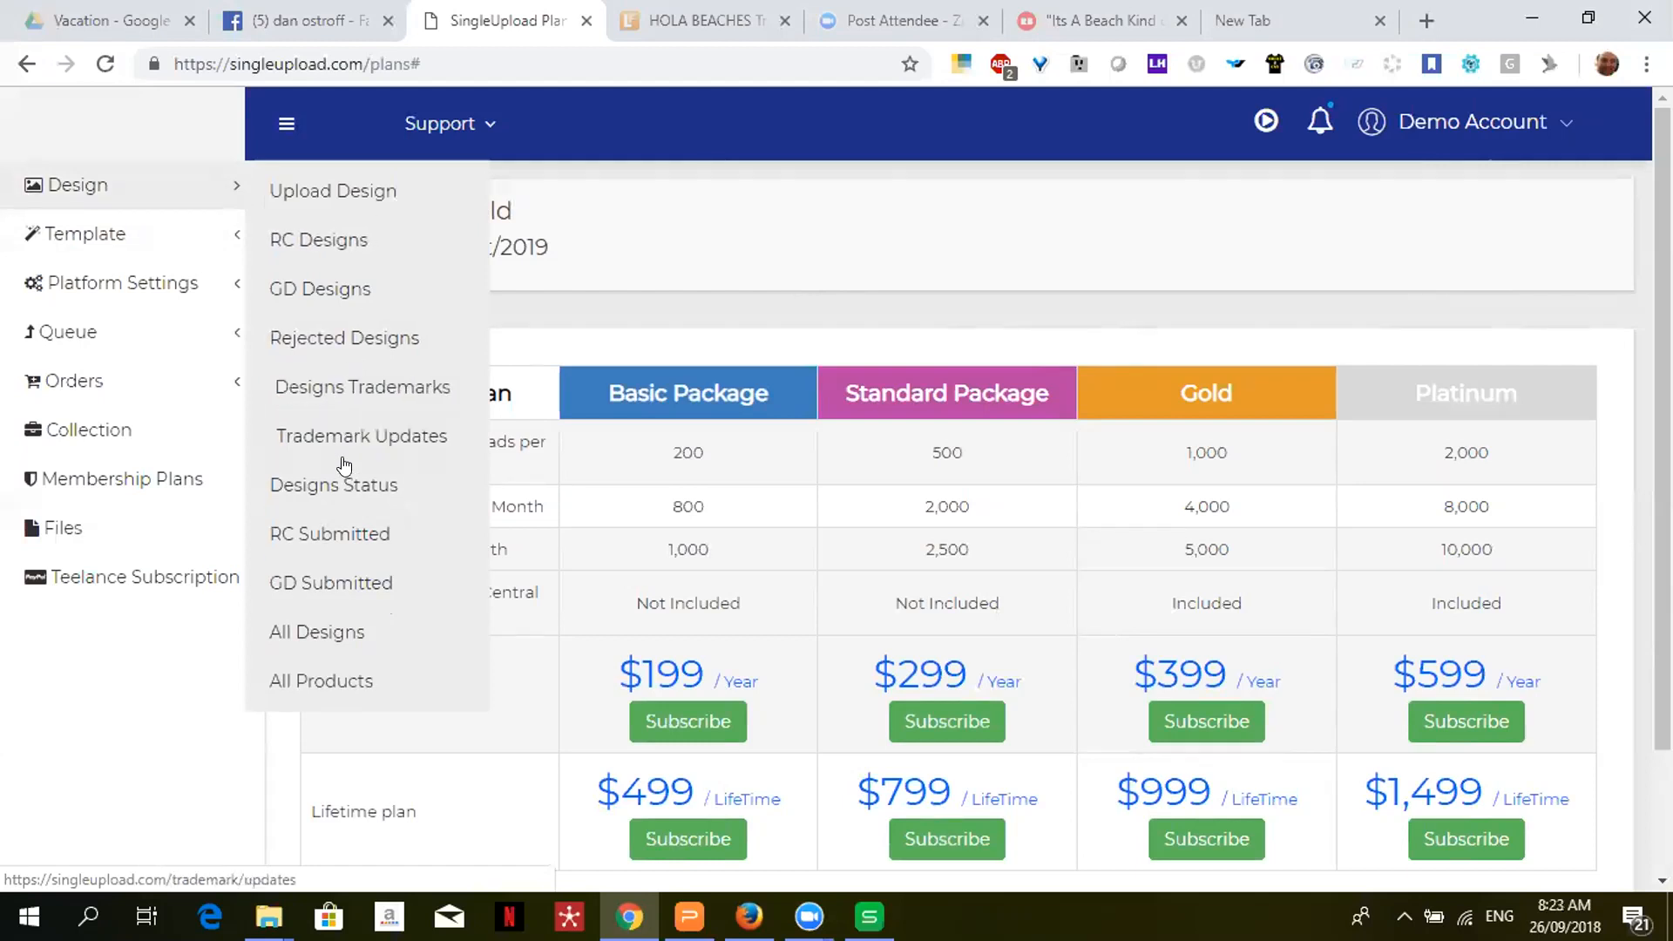
click(144, 292)
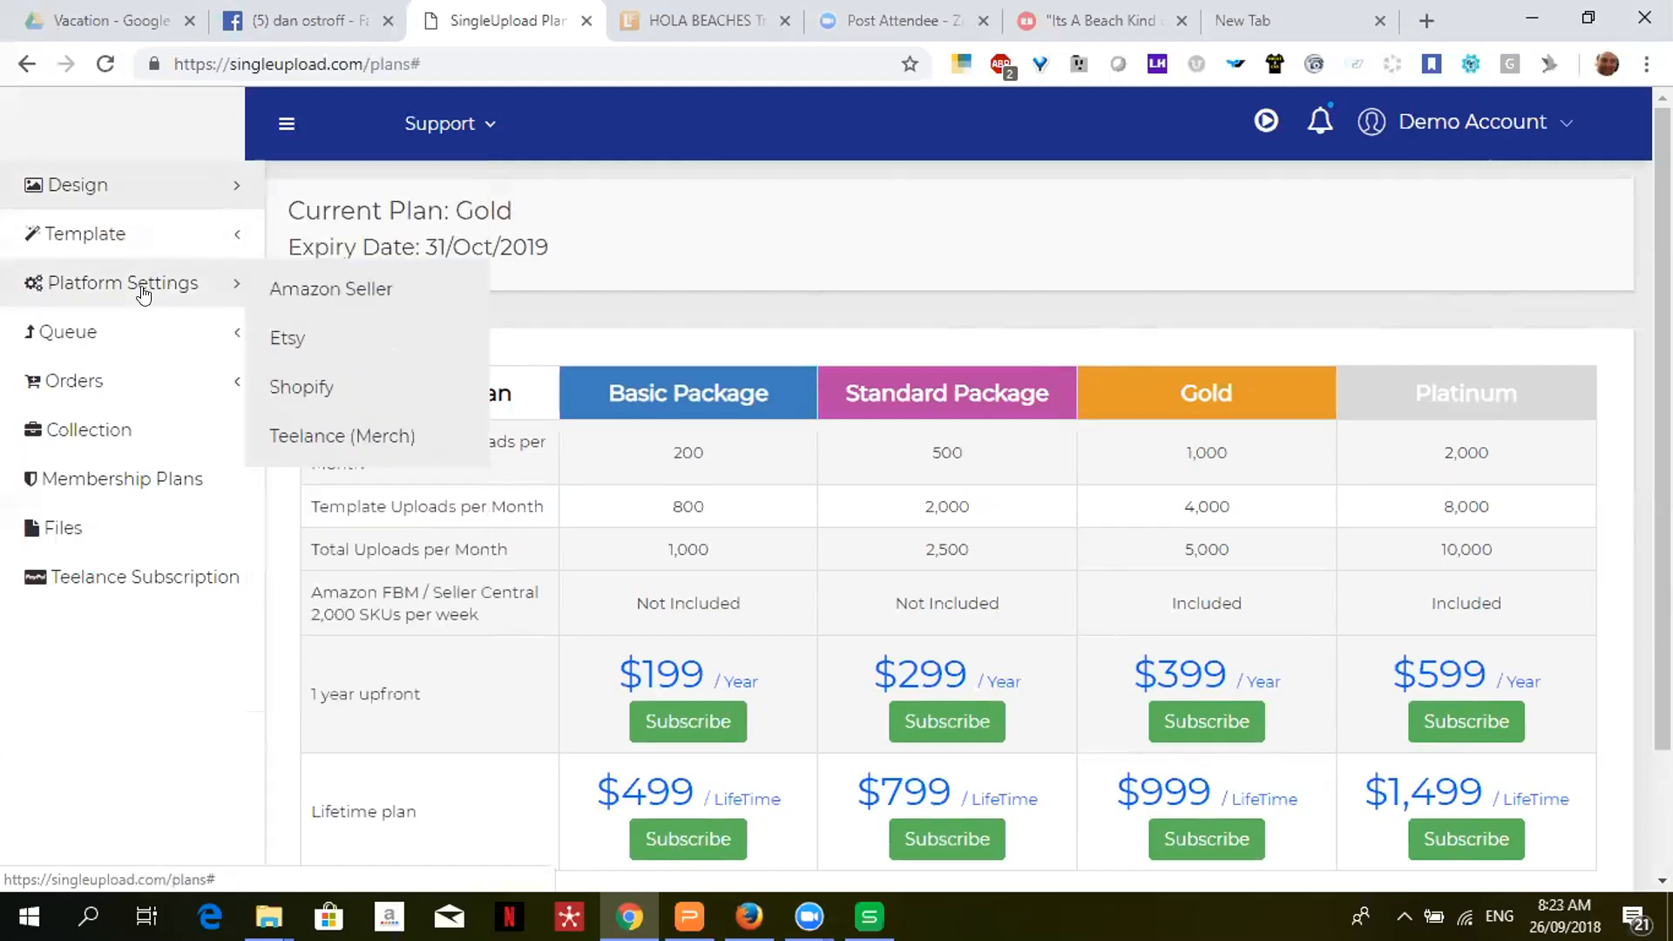
click(323, 292)
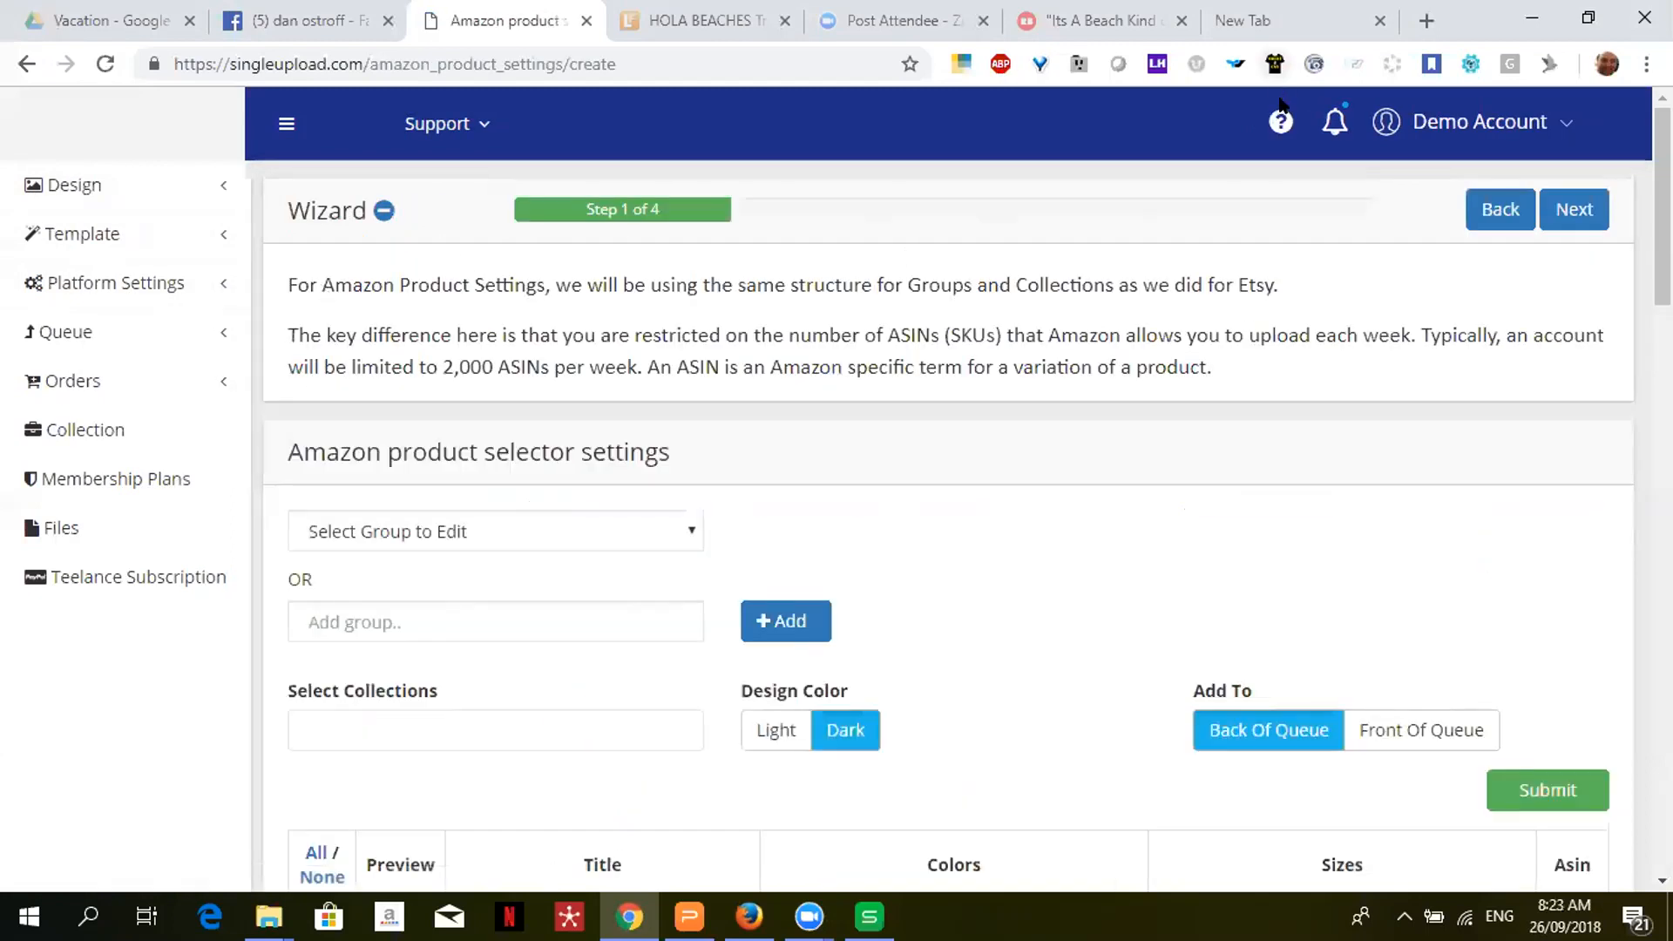
- Scroll the Amazon product table from Ladies T-Shirt down to the Colored Mug
scroll(958, 523, down, 4)
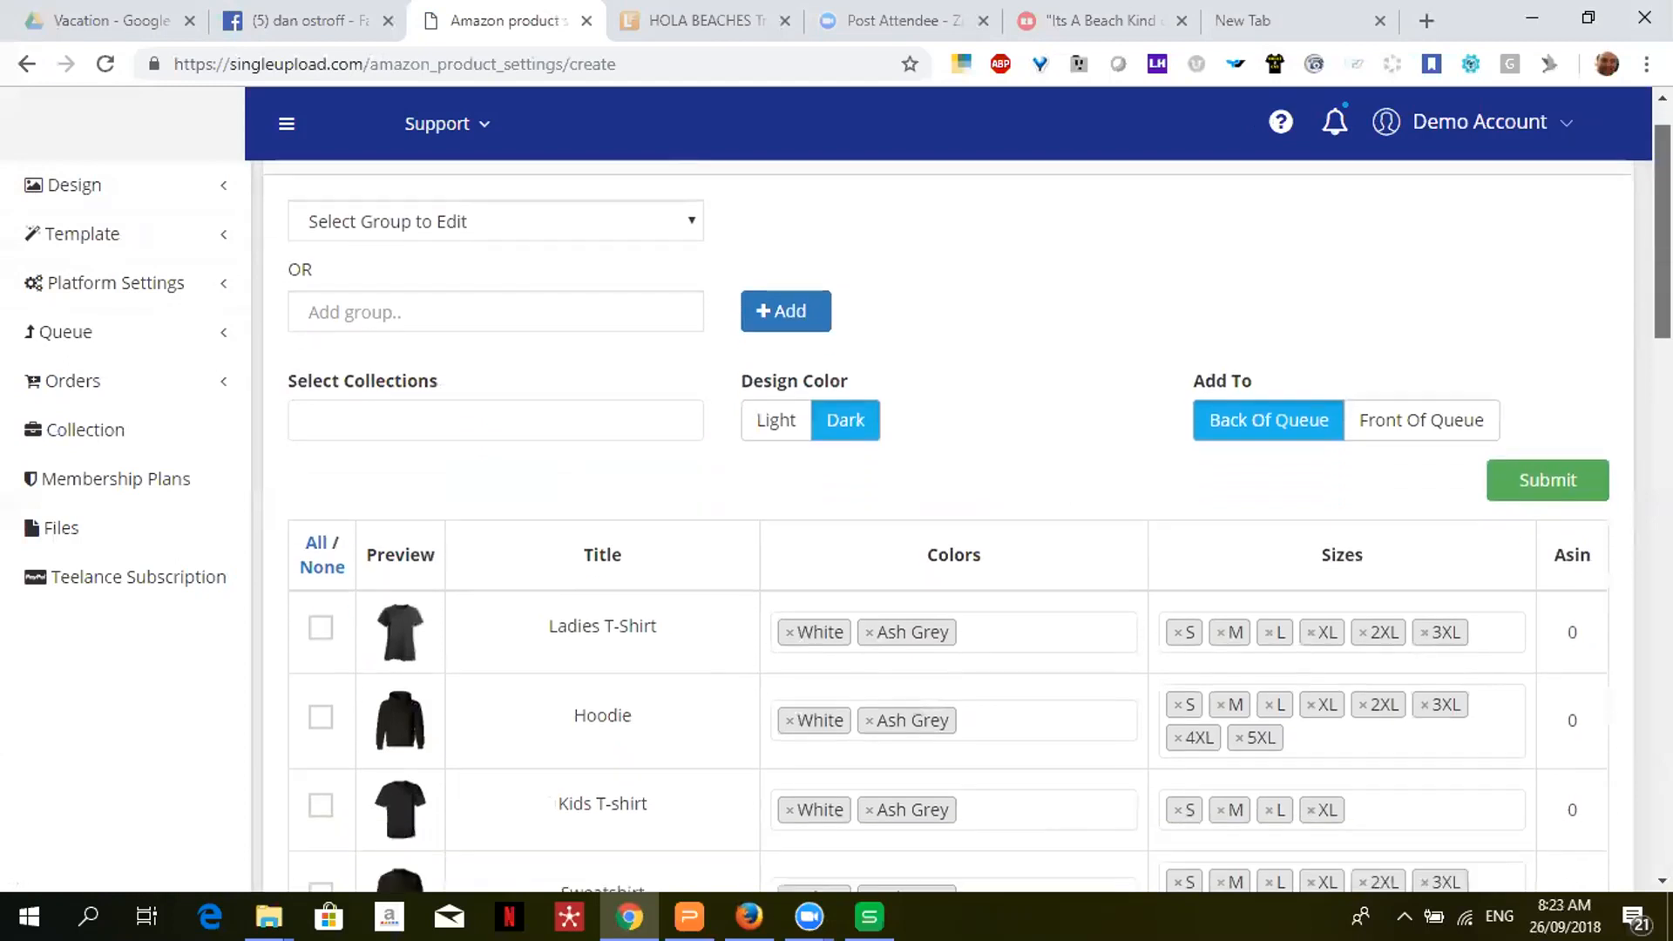
scroll(1649, 288, down, 5)
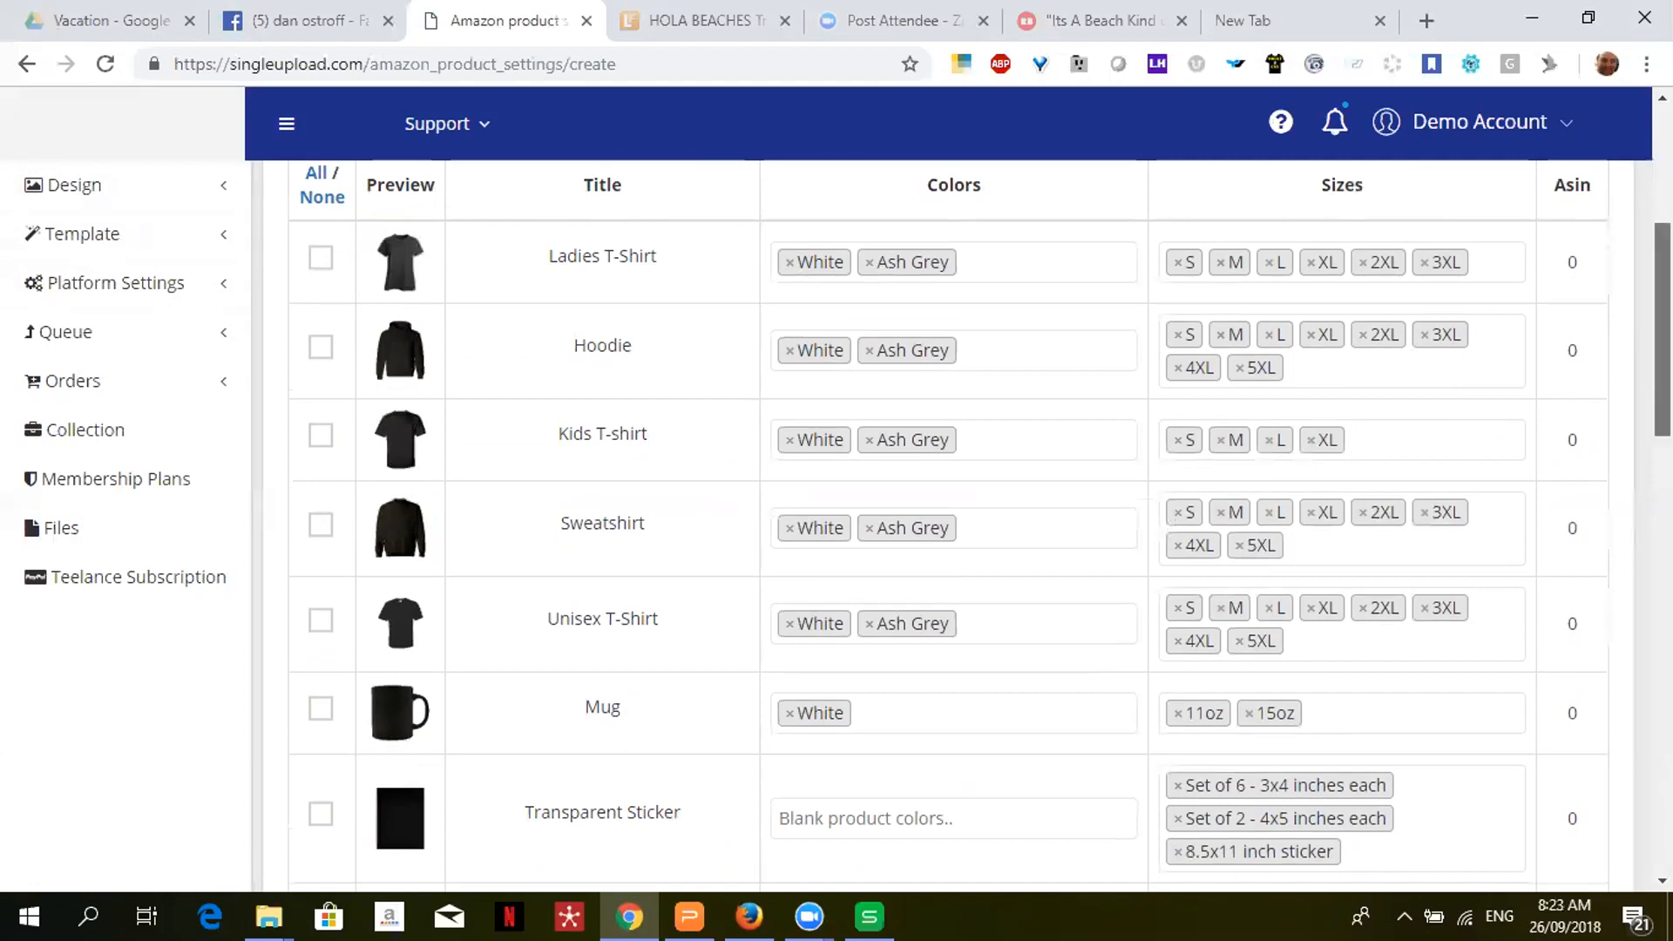
scroll(1655, 288, down, 3)
scroll(980, 523, down, 3)
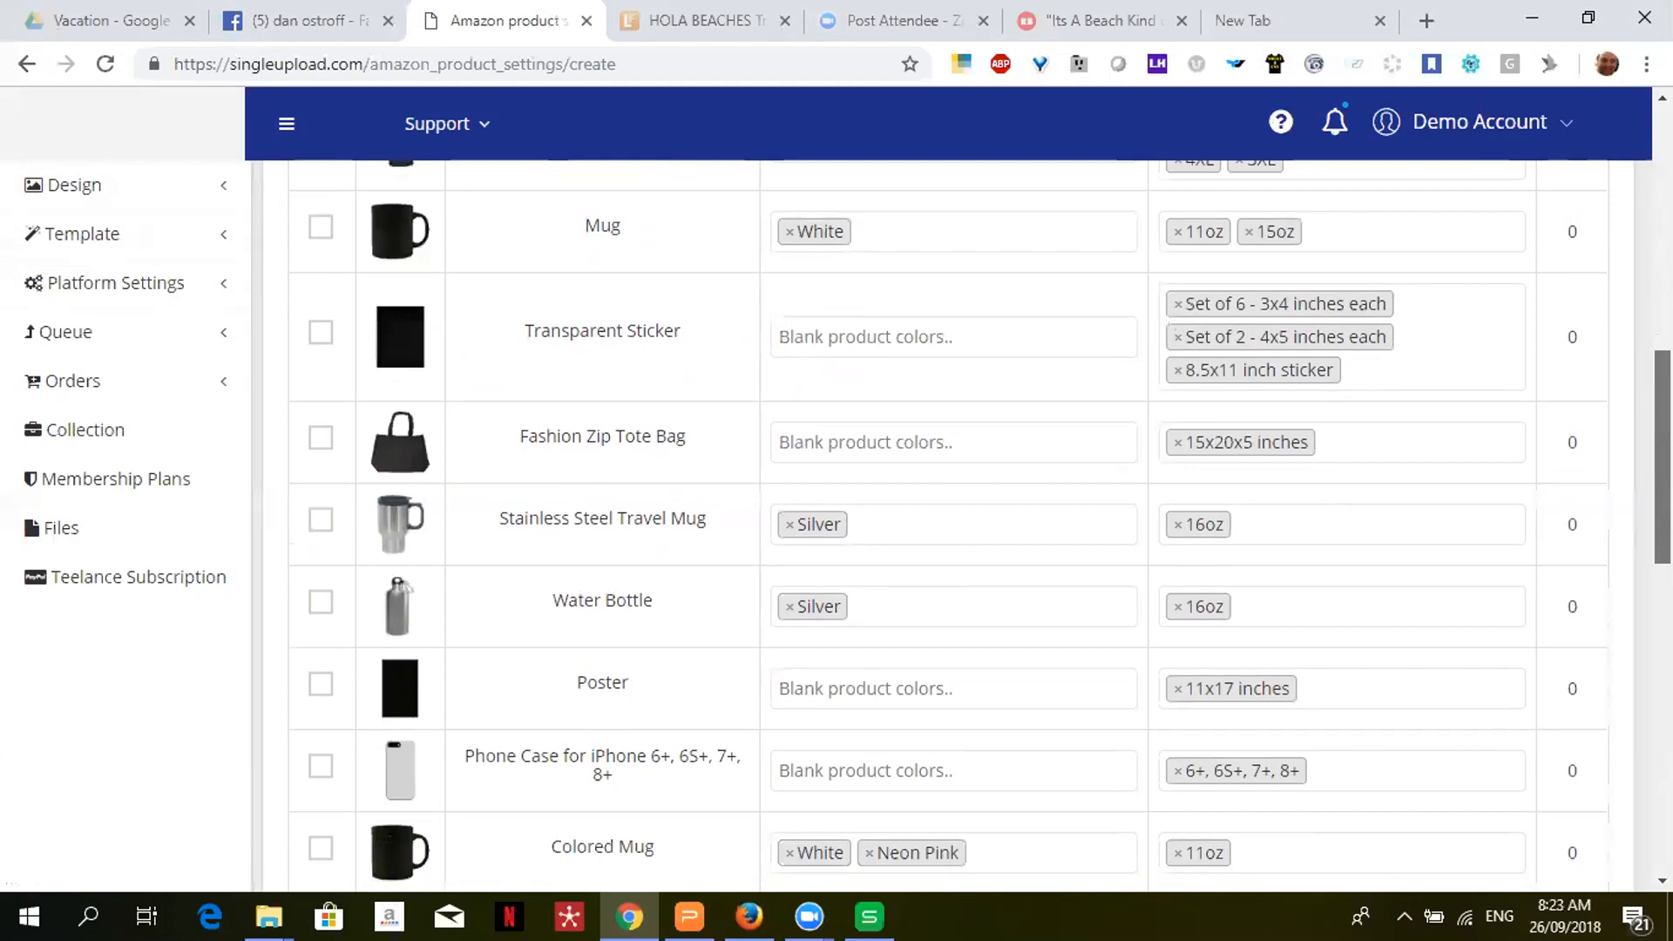
scroll(980, 523, down, 2)
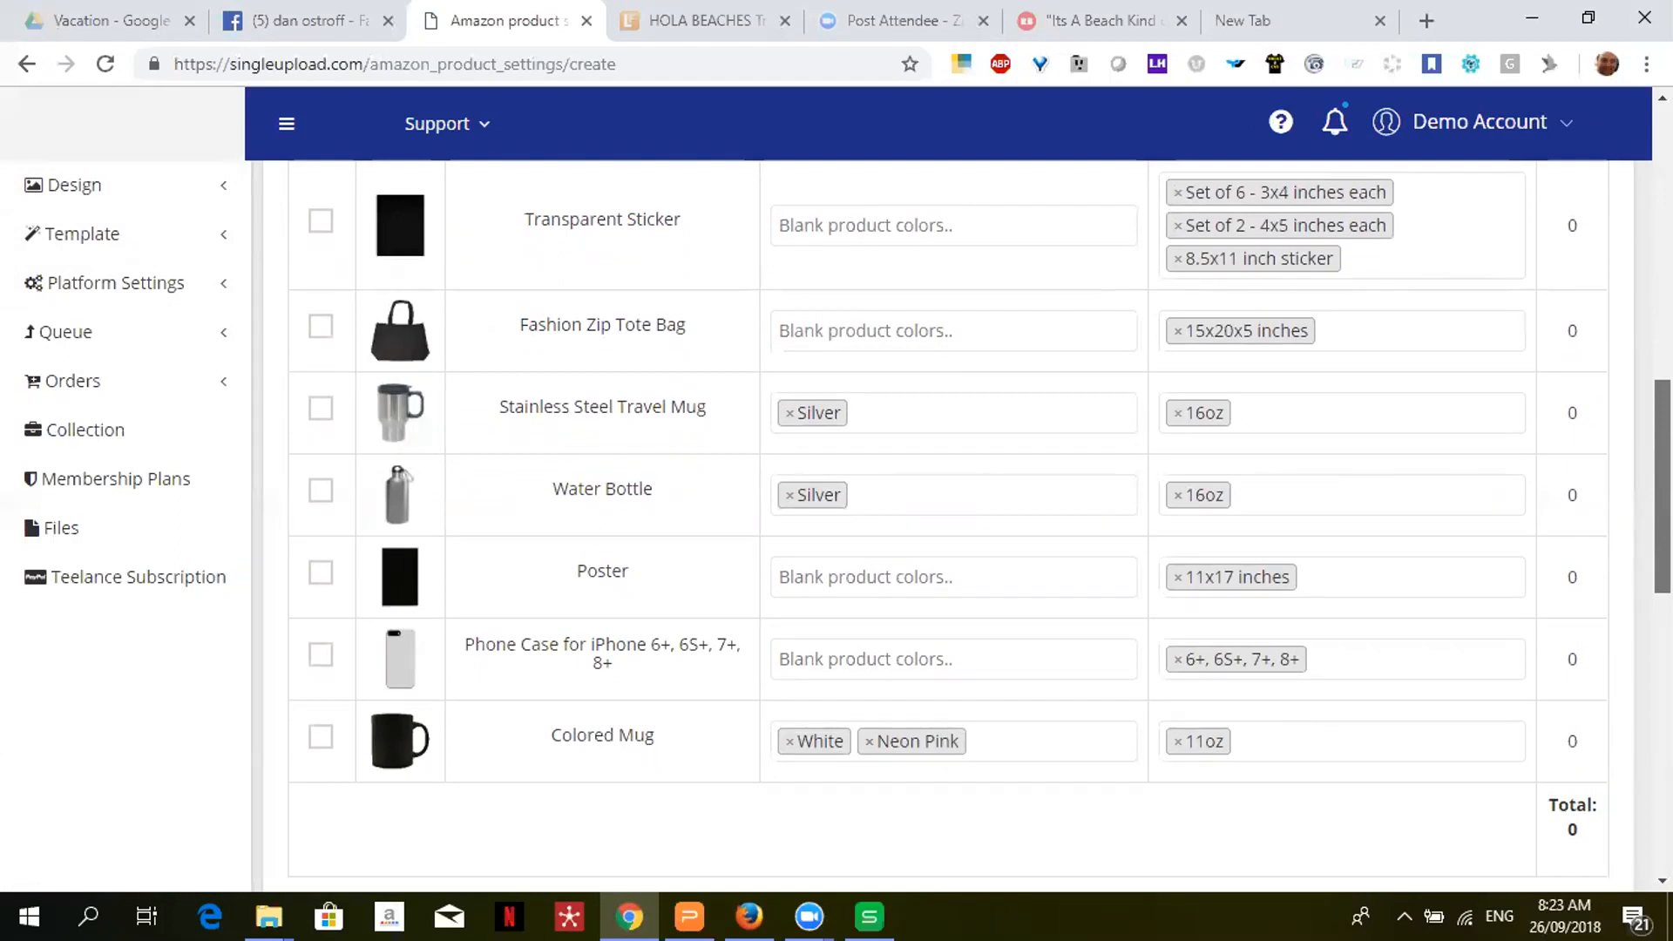
scroll(959, 523, down, 2)
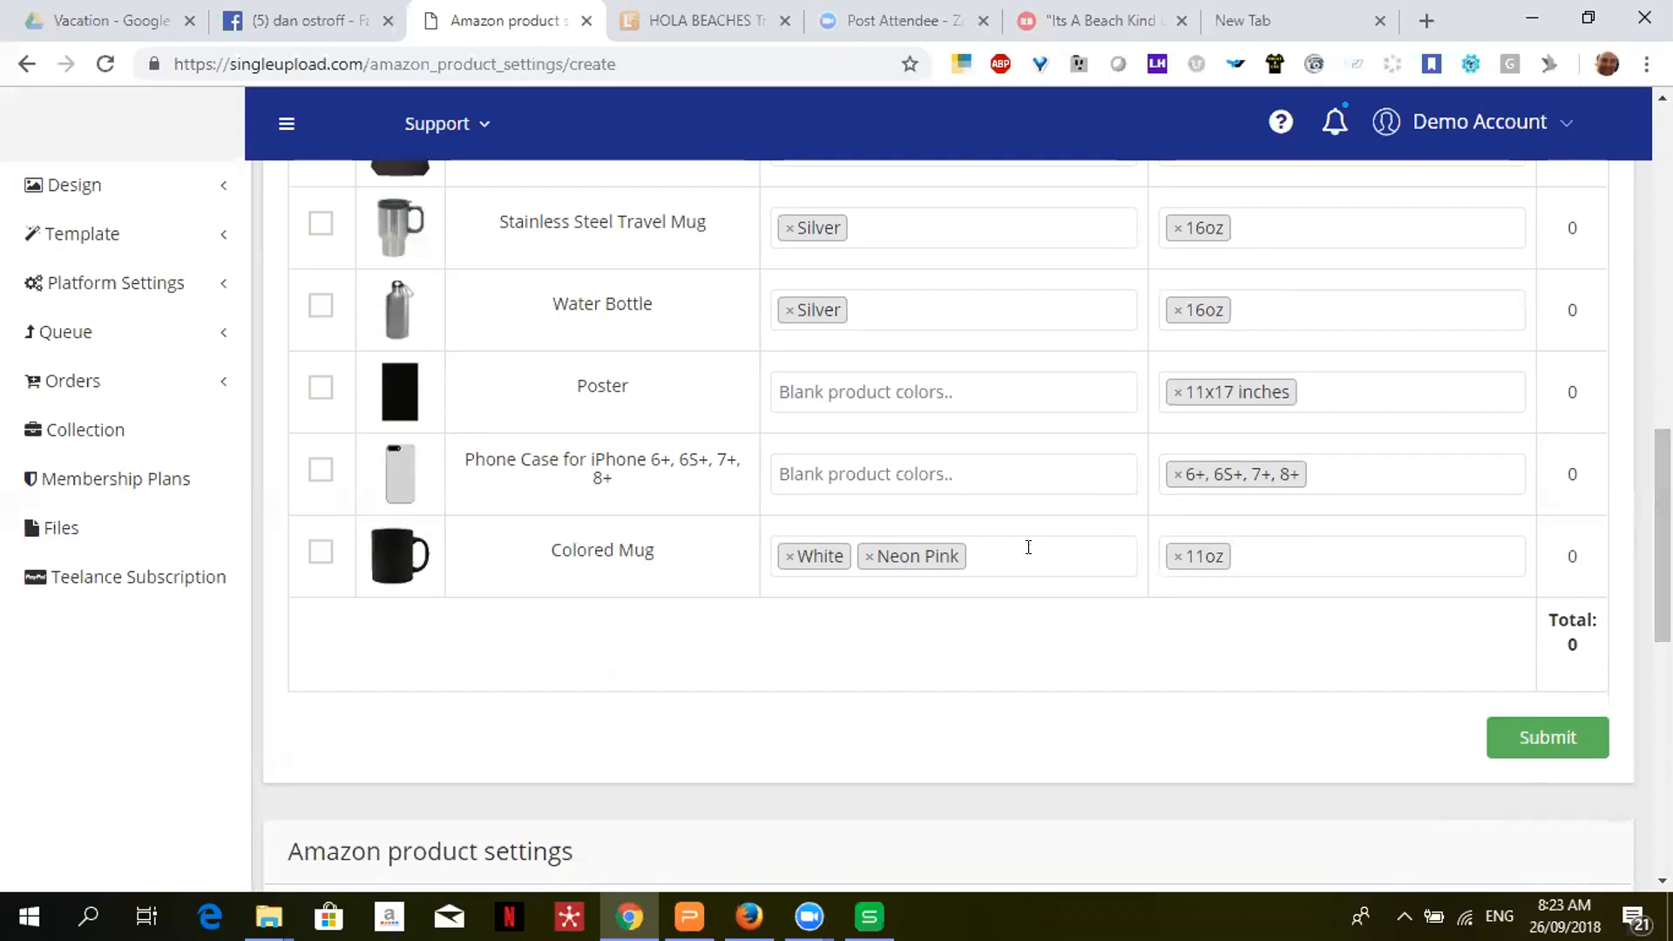
click(1028, 551)
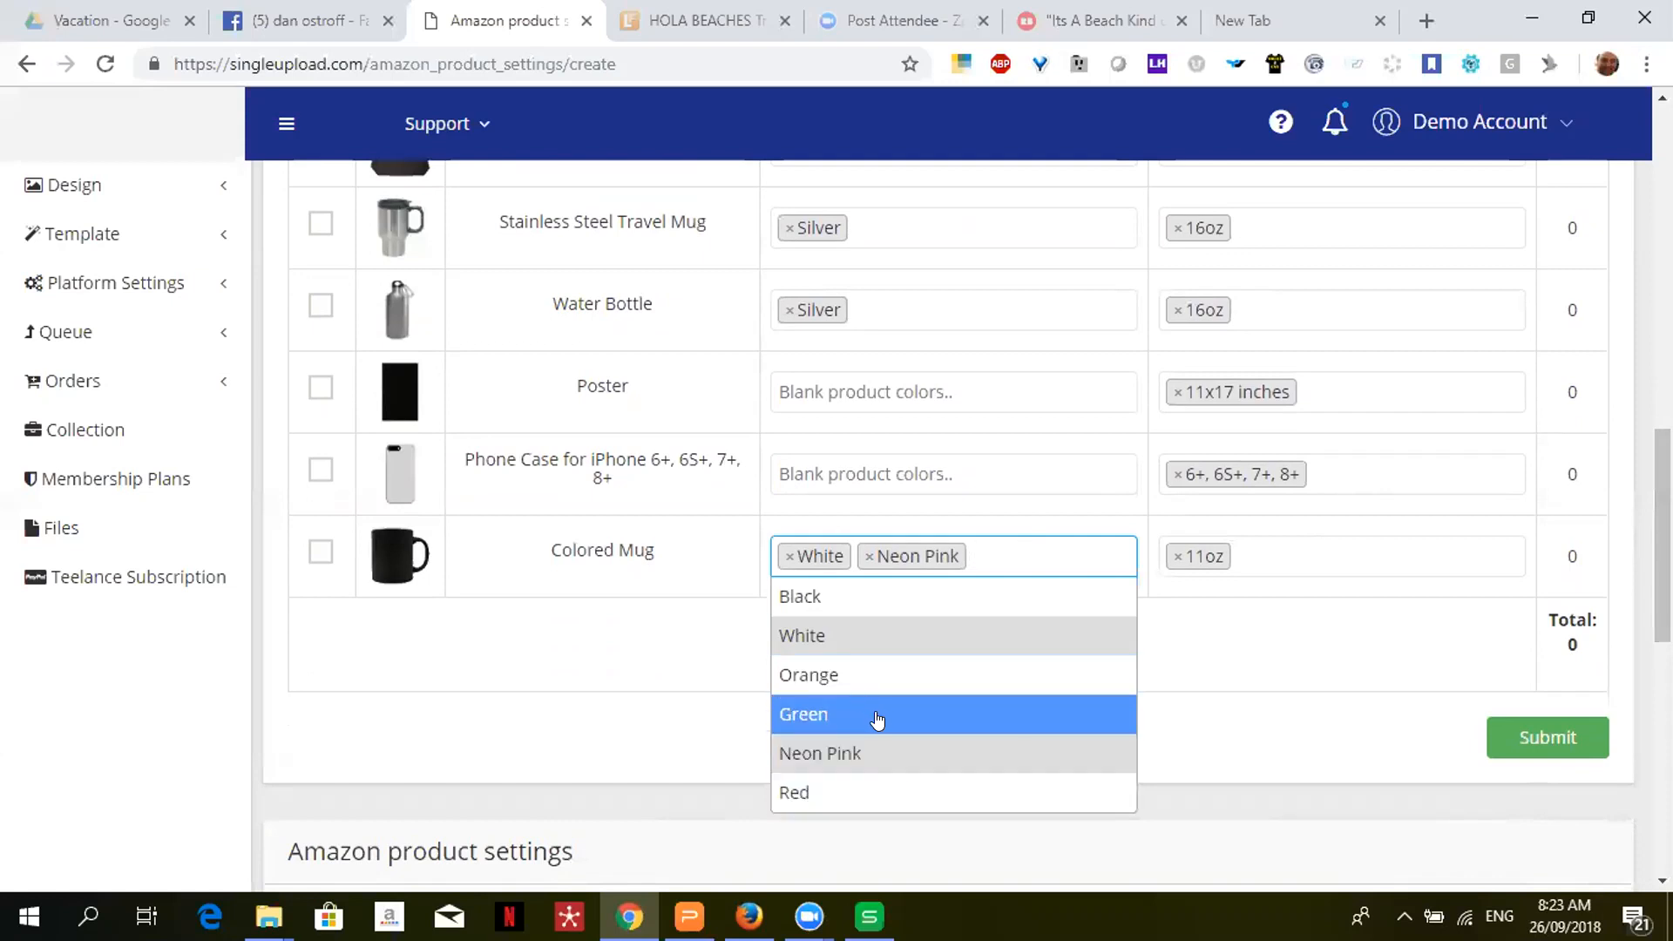
click(1200, 684)
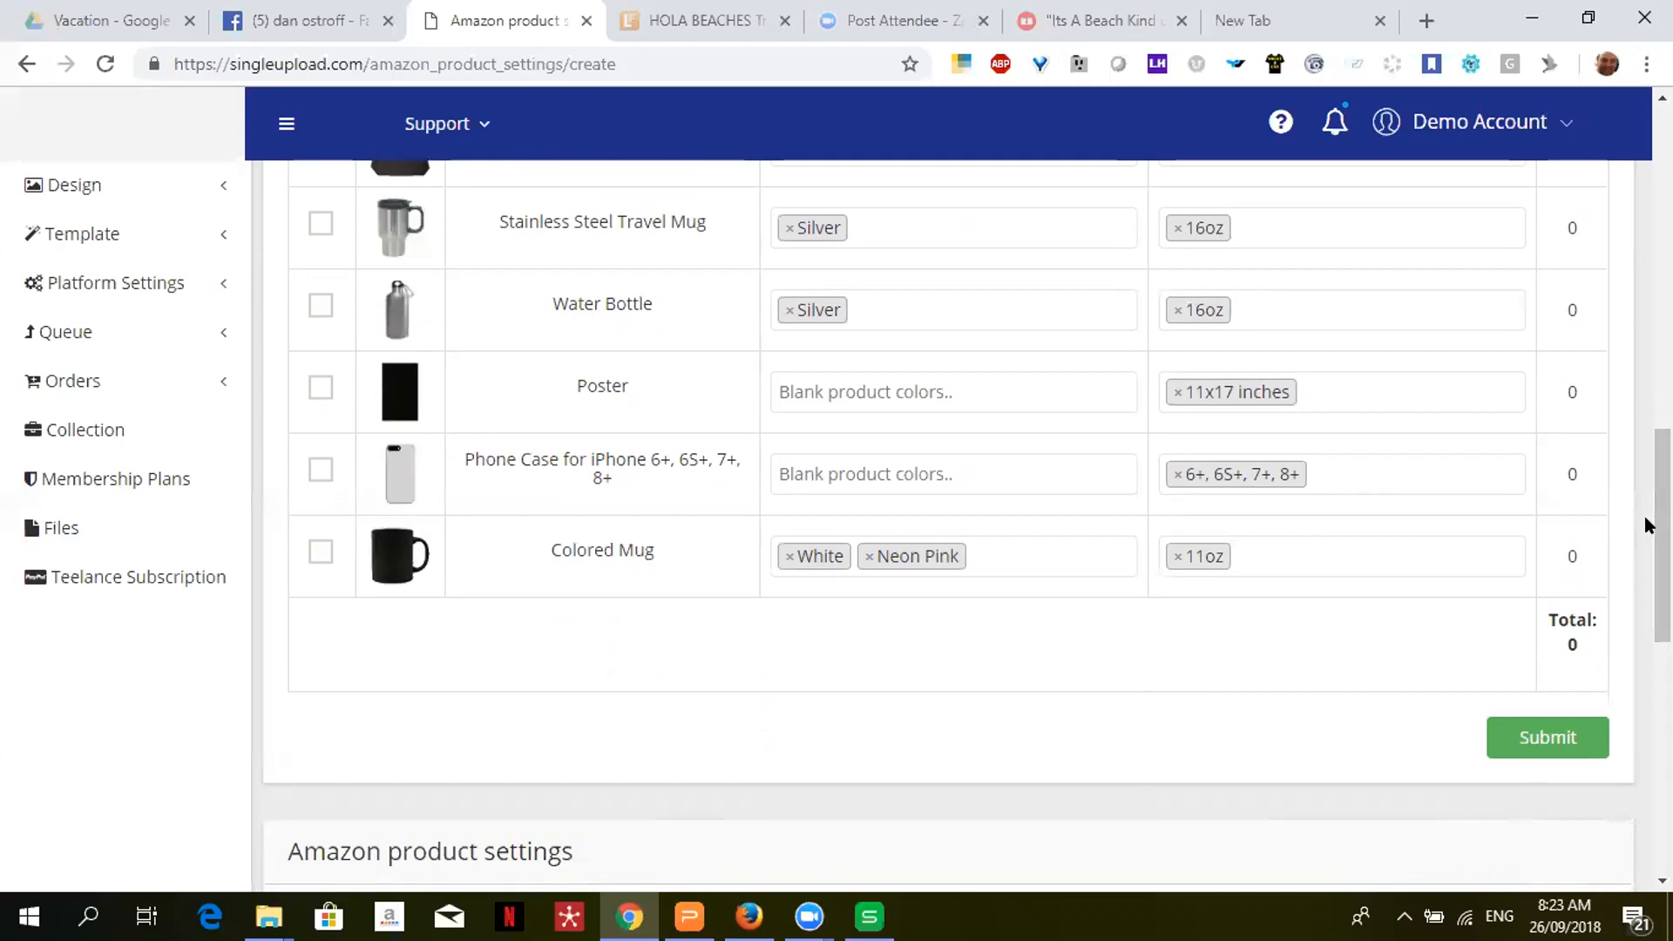
drag(1662, 536, 1662, 286)
scroll(978, 523, down, 2)
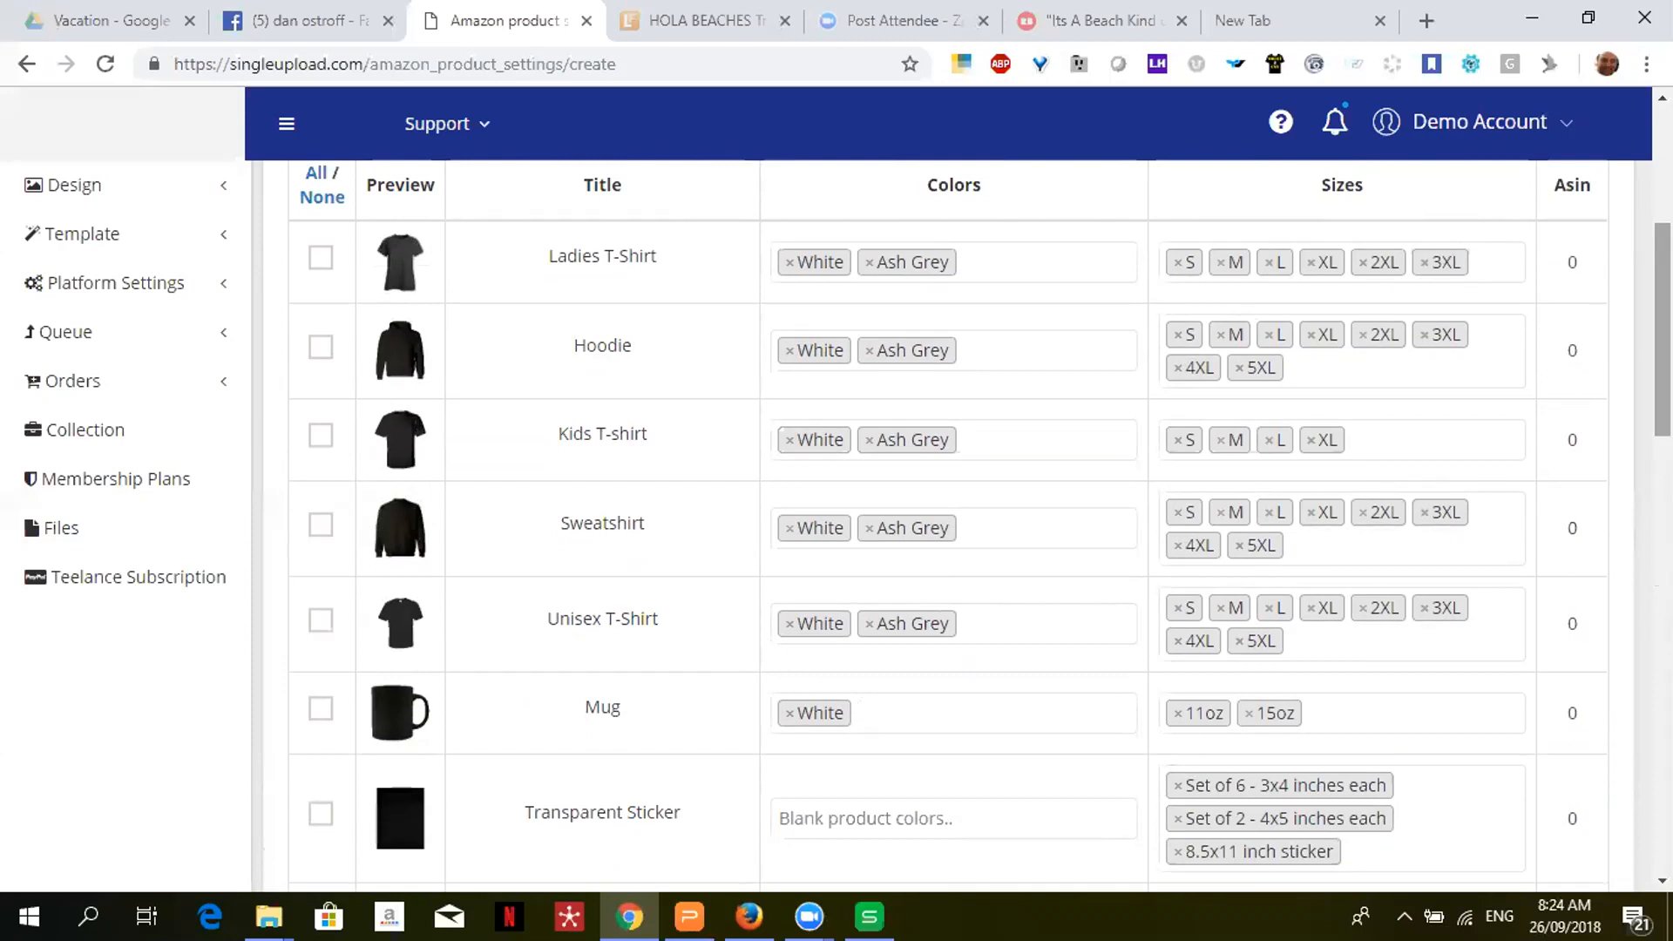
drag(1662, 287, 1638, 477)
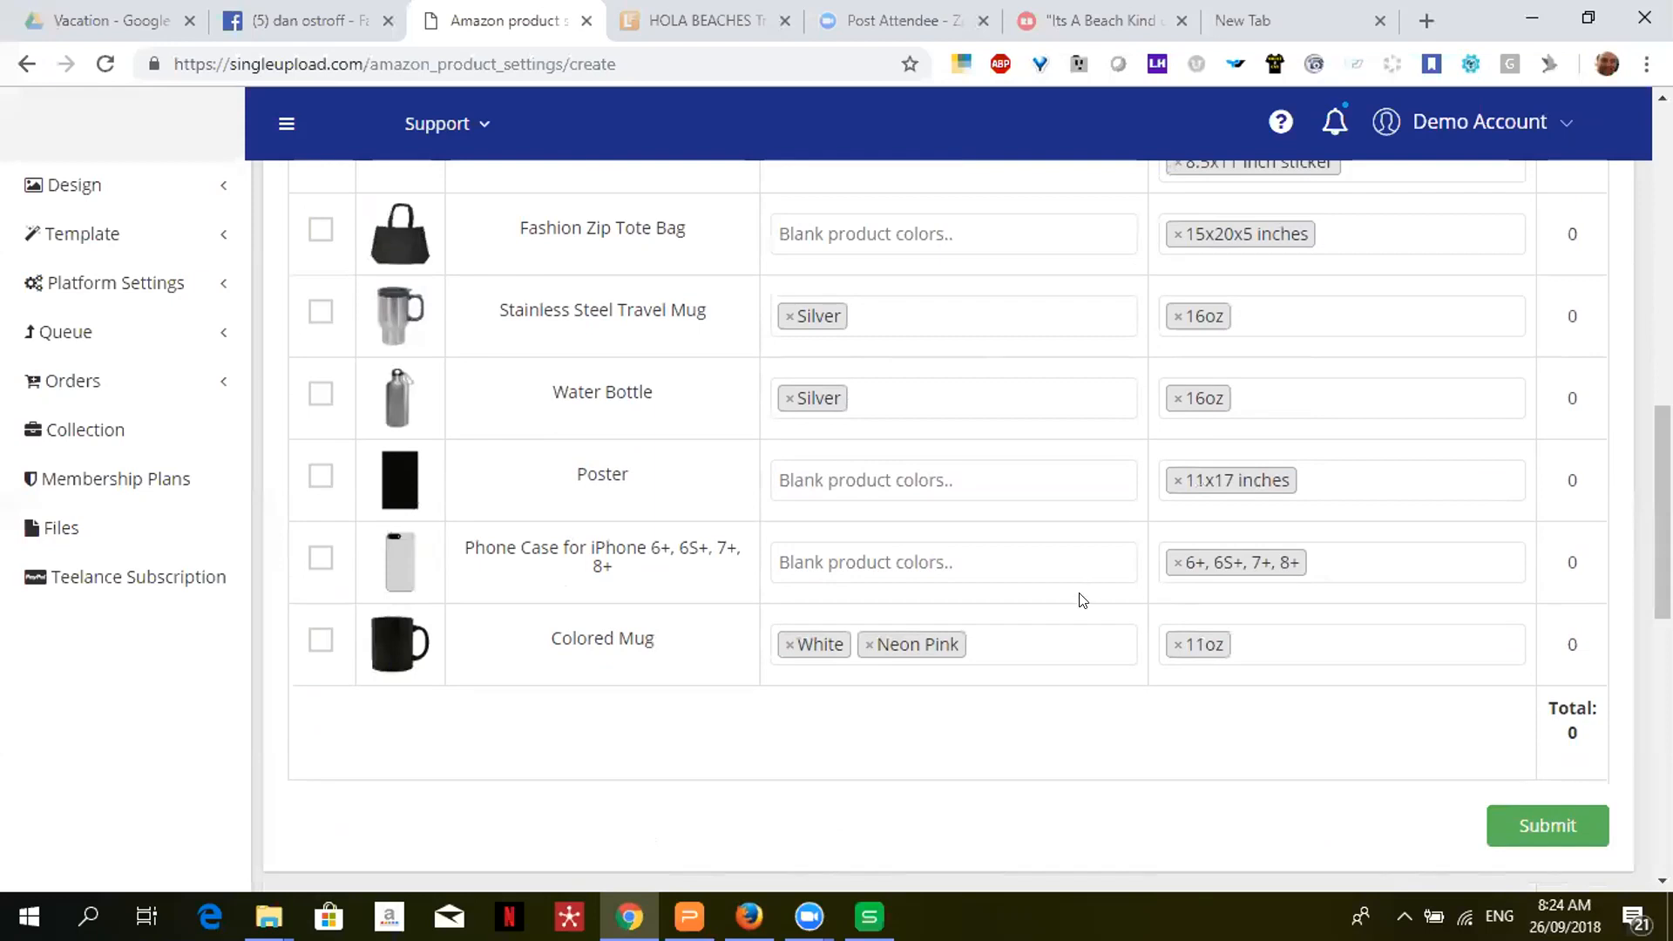
click(1036, 641)
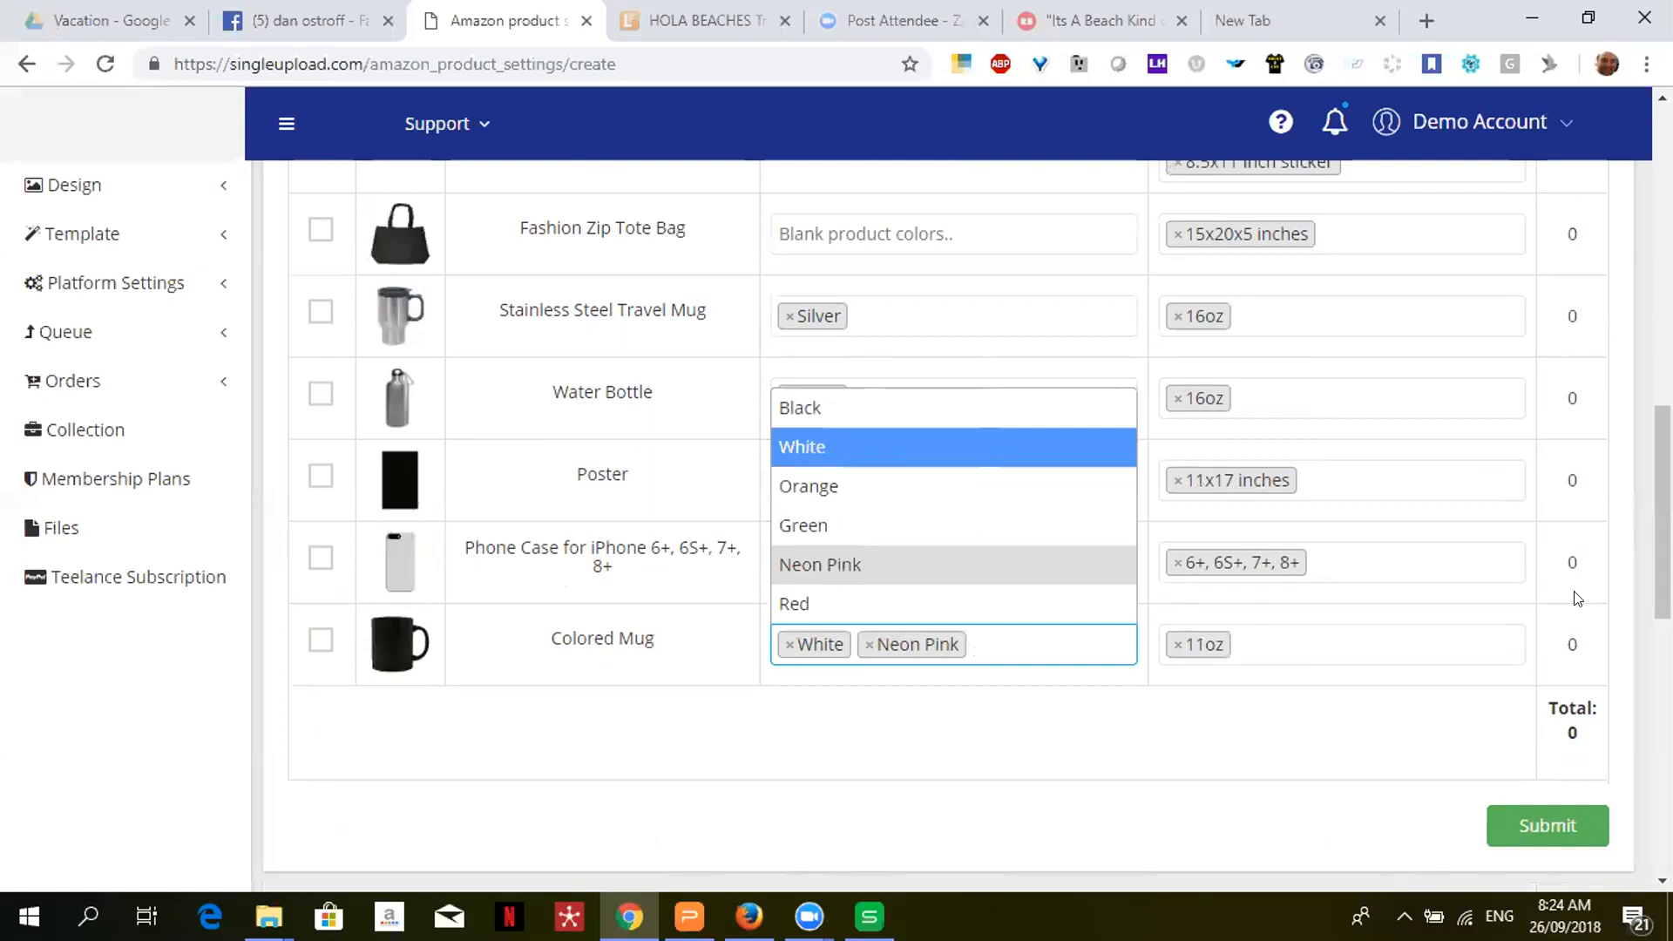
click(1304, 393)
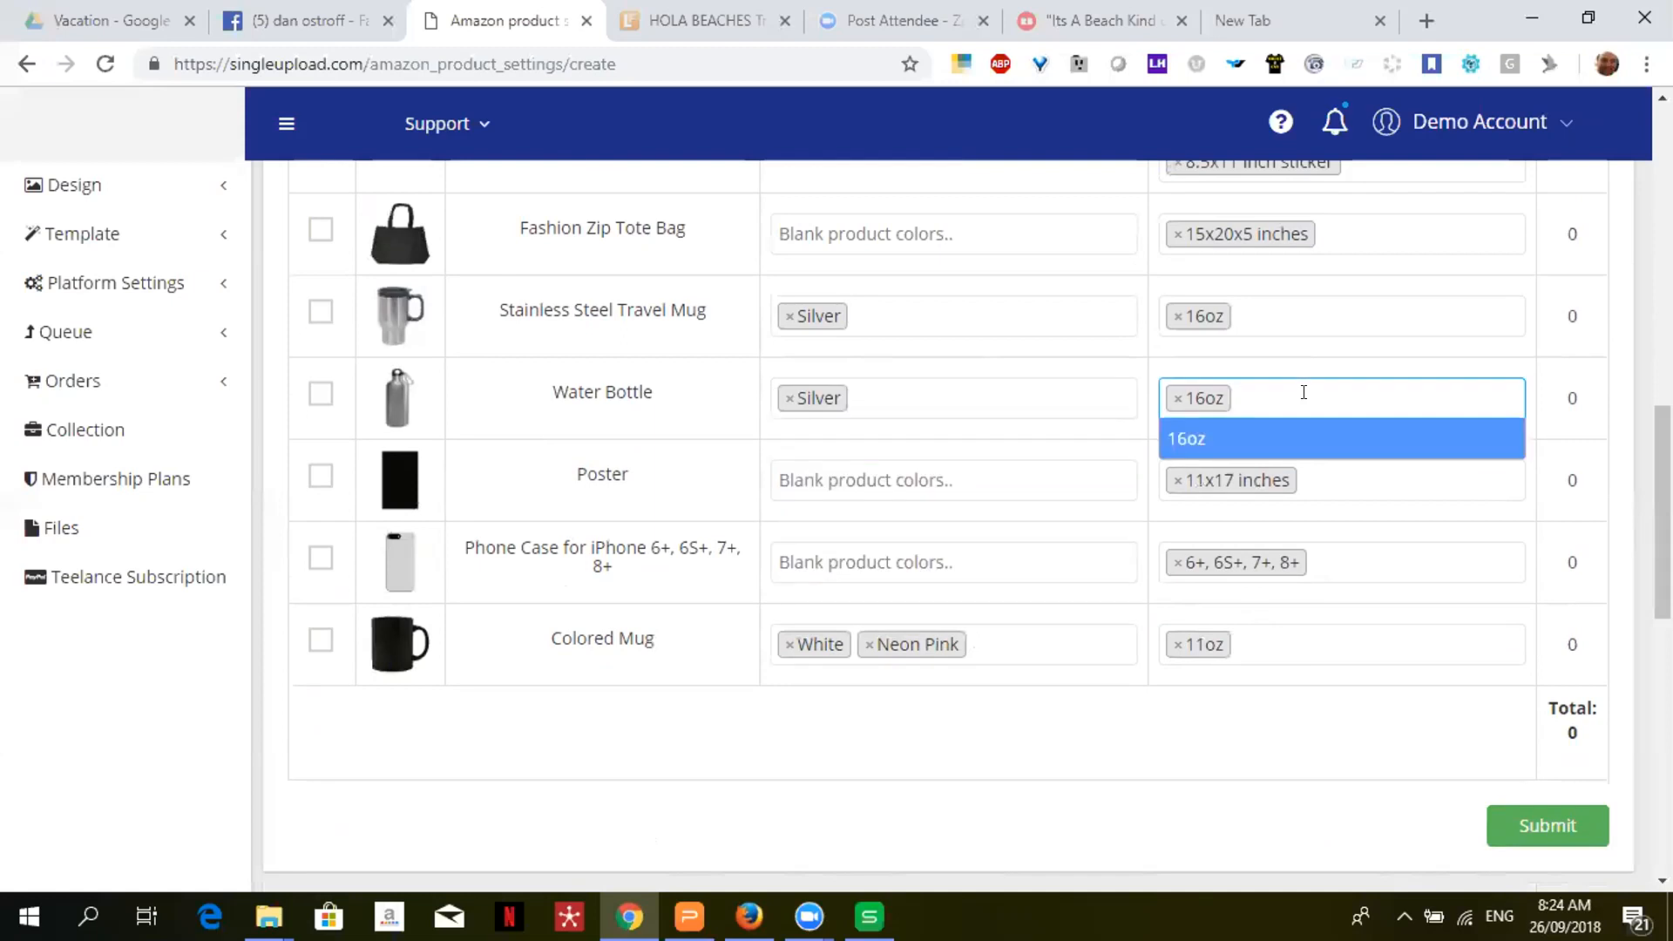
click(1286, 304)
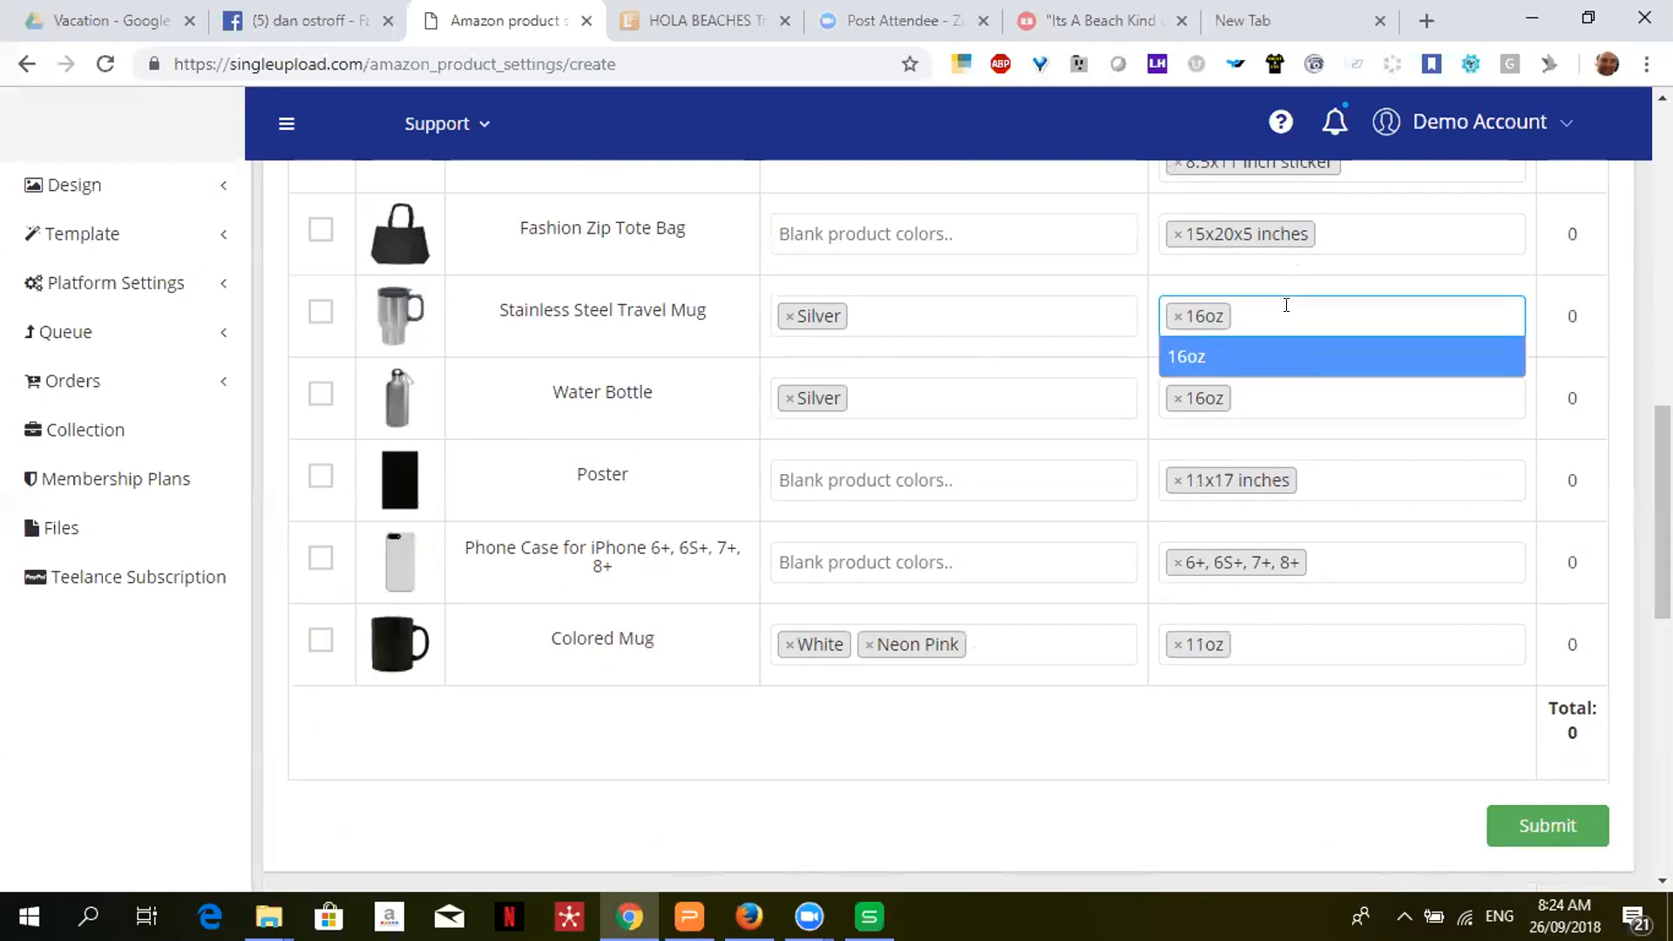
click(601, 225)
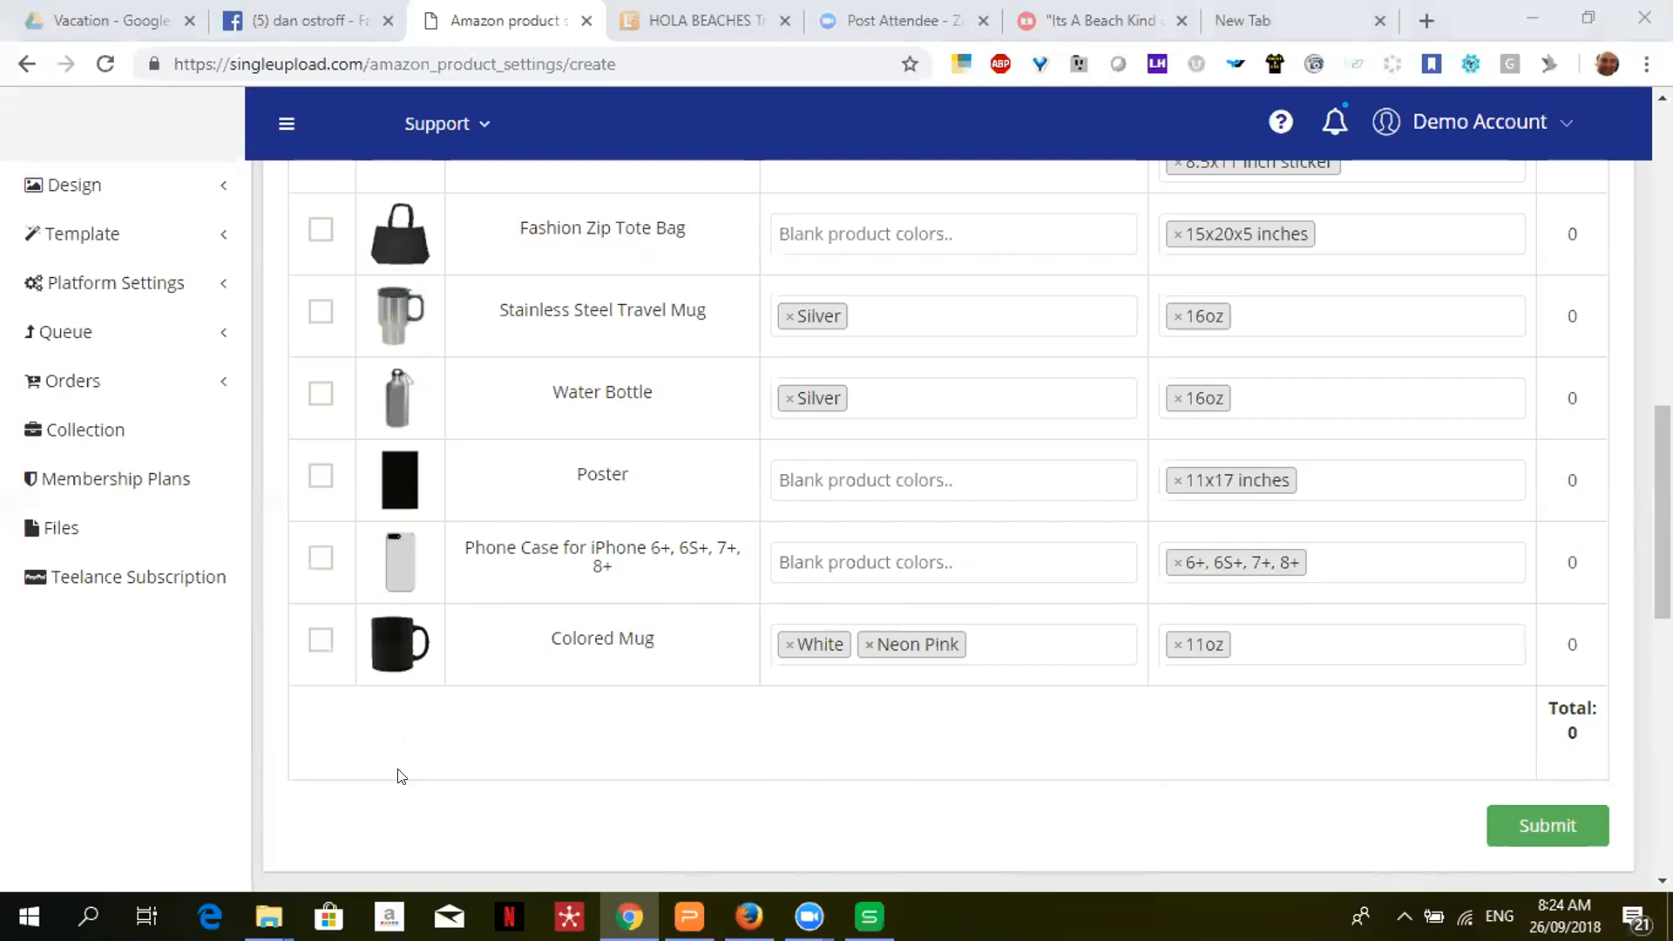
- Check the Fashion Zip Tote Bag size options, return to the list's top, then open Membership Plans
mouse_move(401, 227)
click(1384, 230)
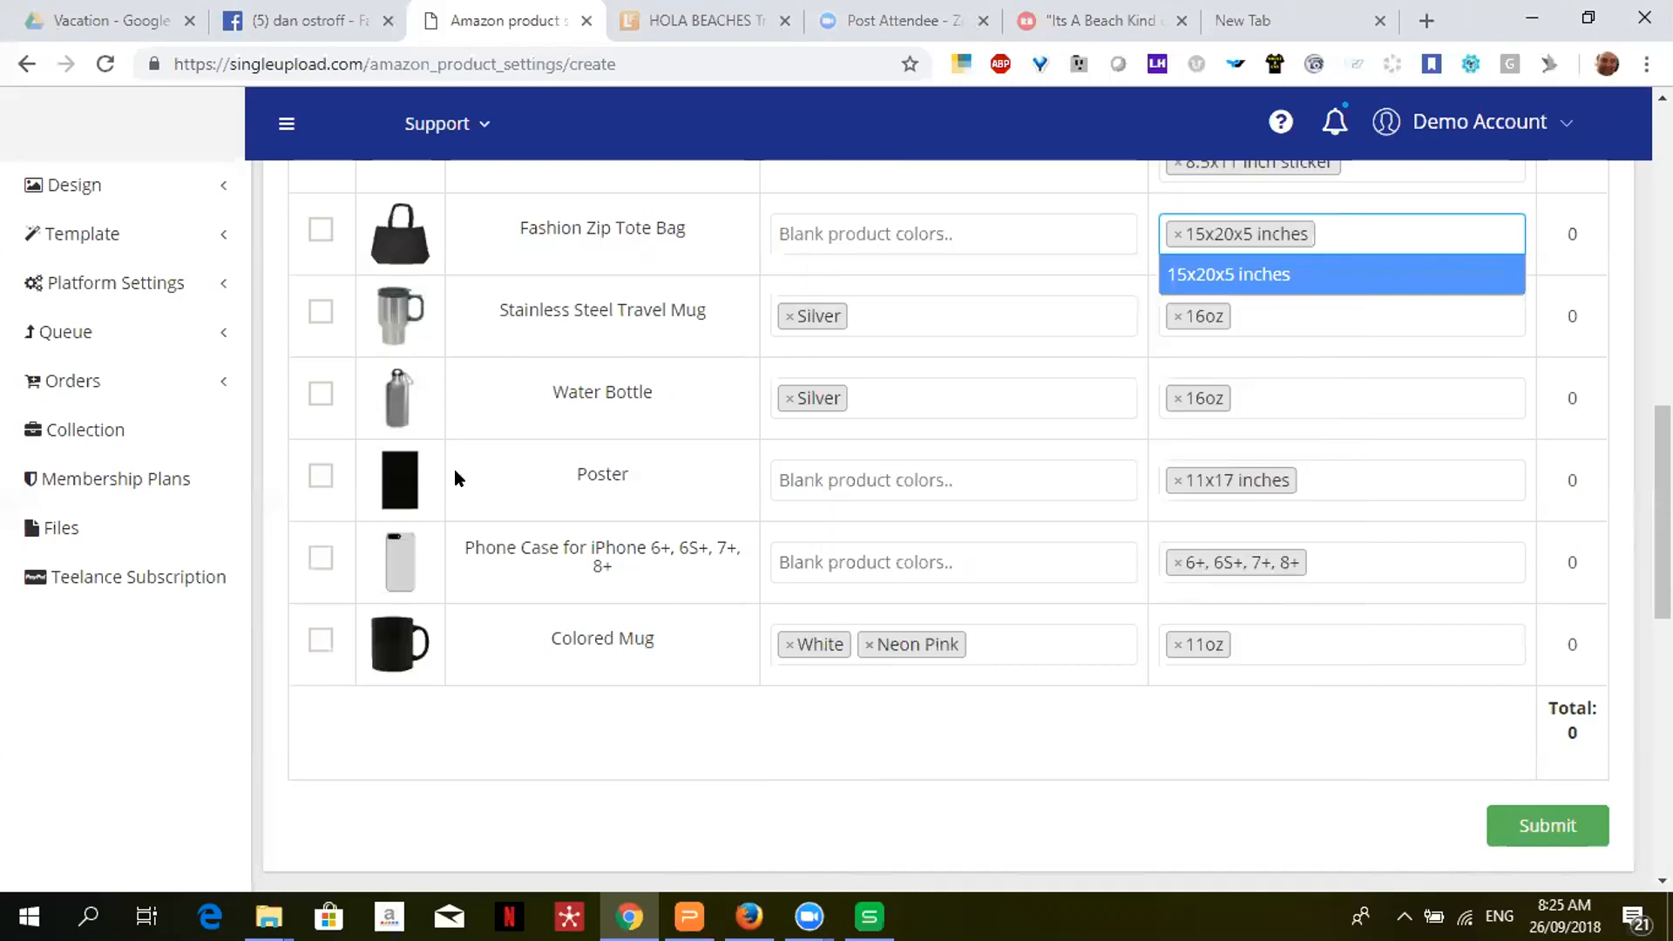
mouse_move(405, 486)
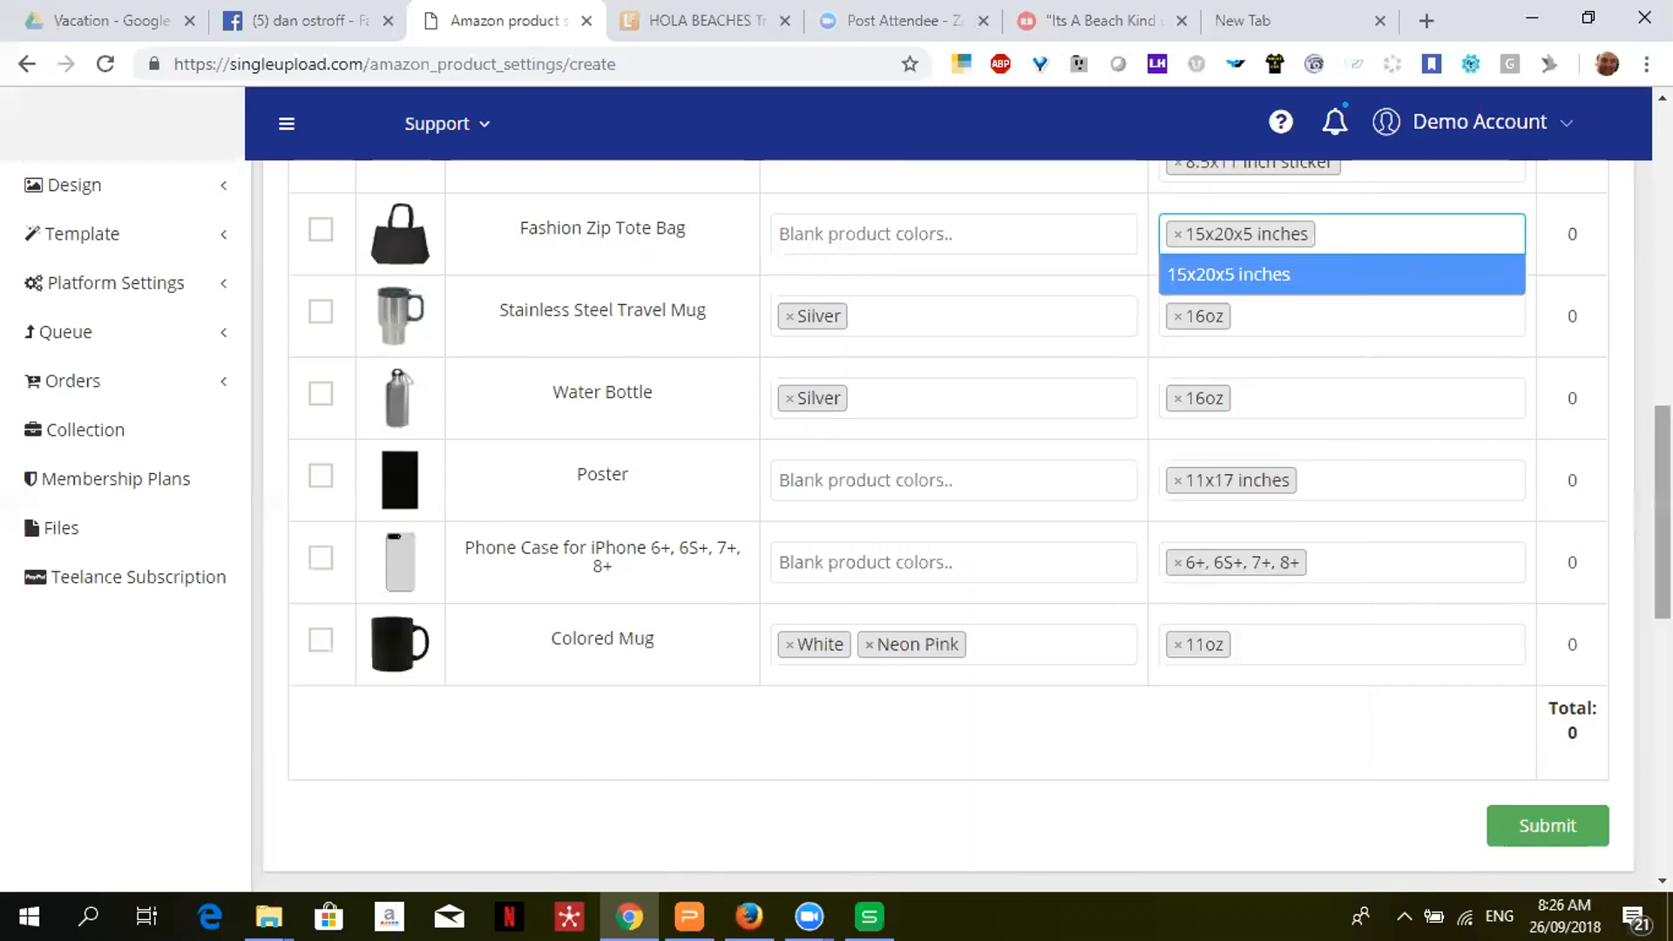
scroll(967, 523, up, 1)
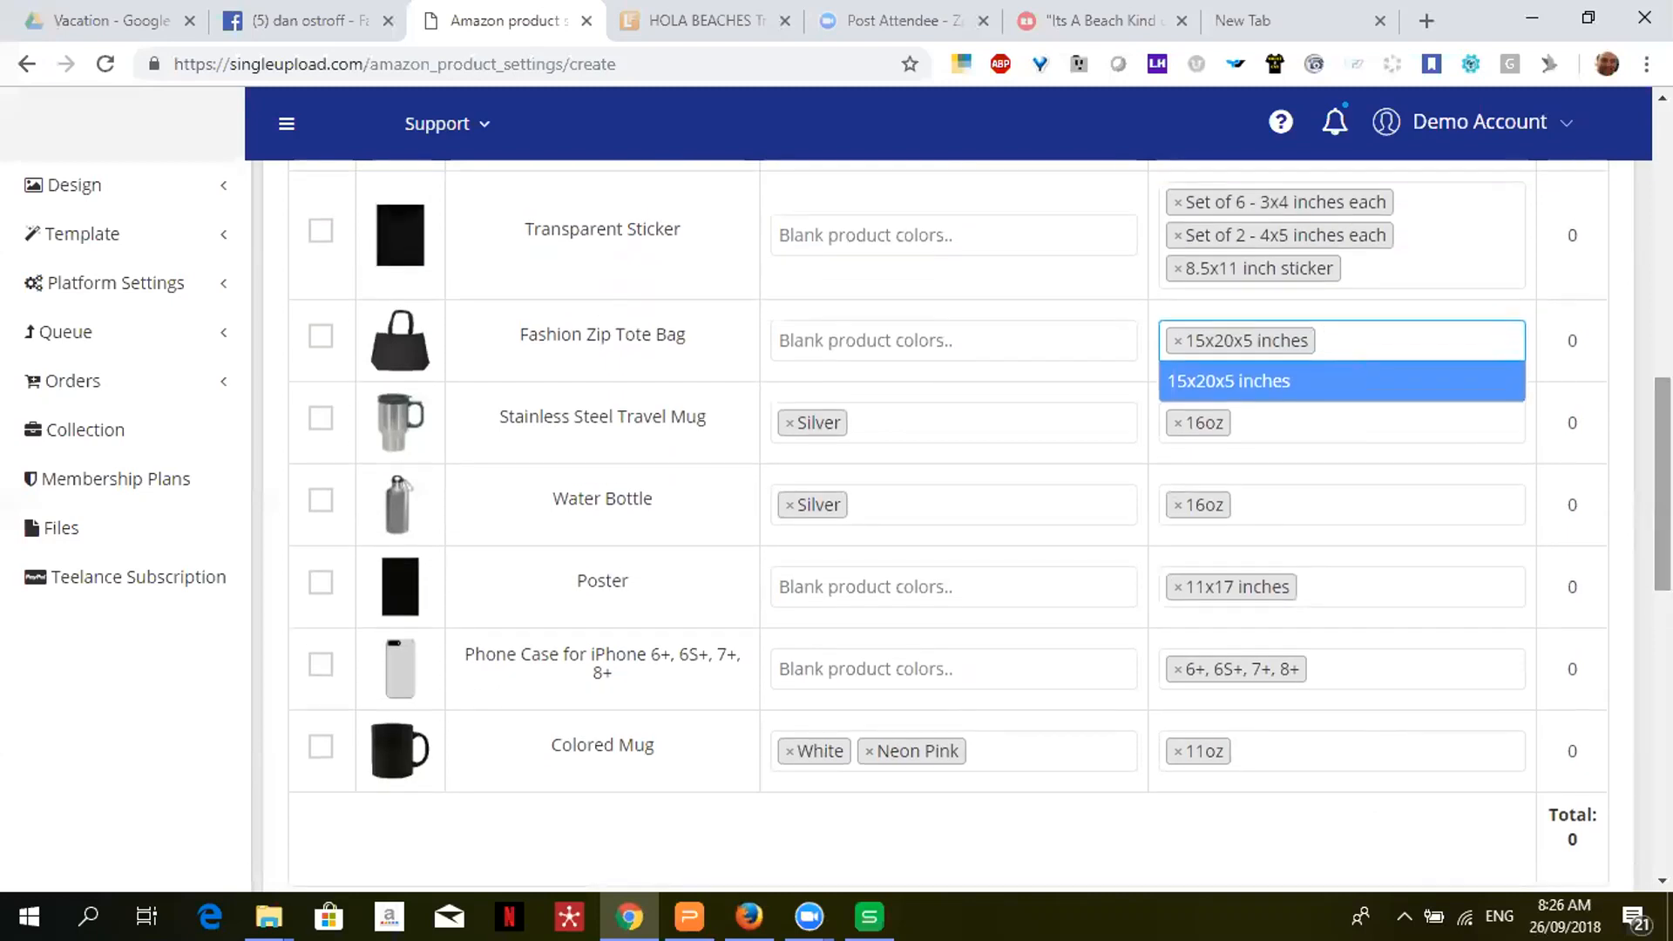
mouse_move(386, 743)
drag(1663, 484, 1663, 326)
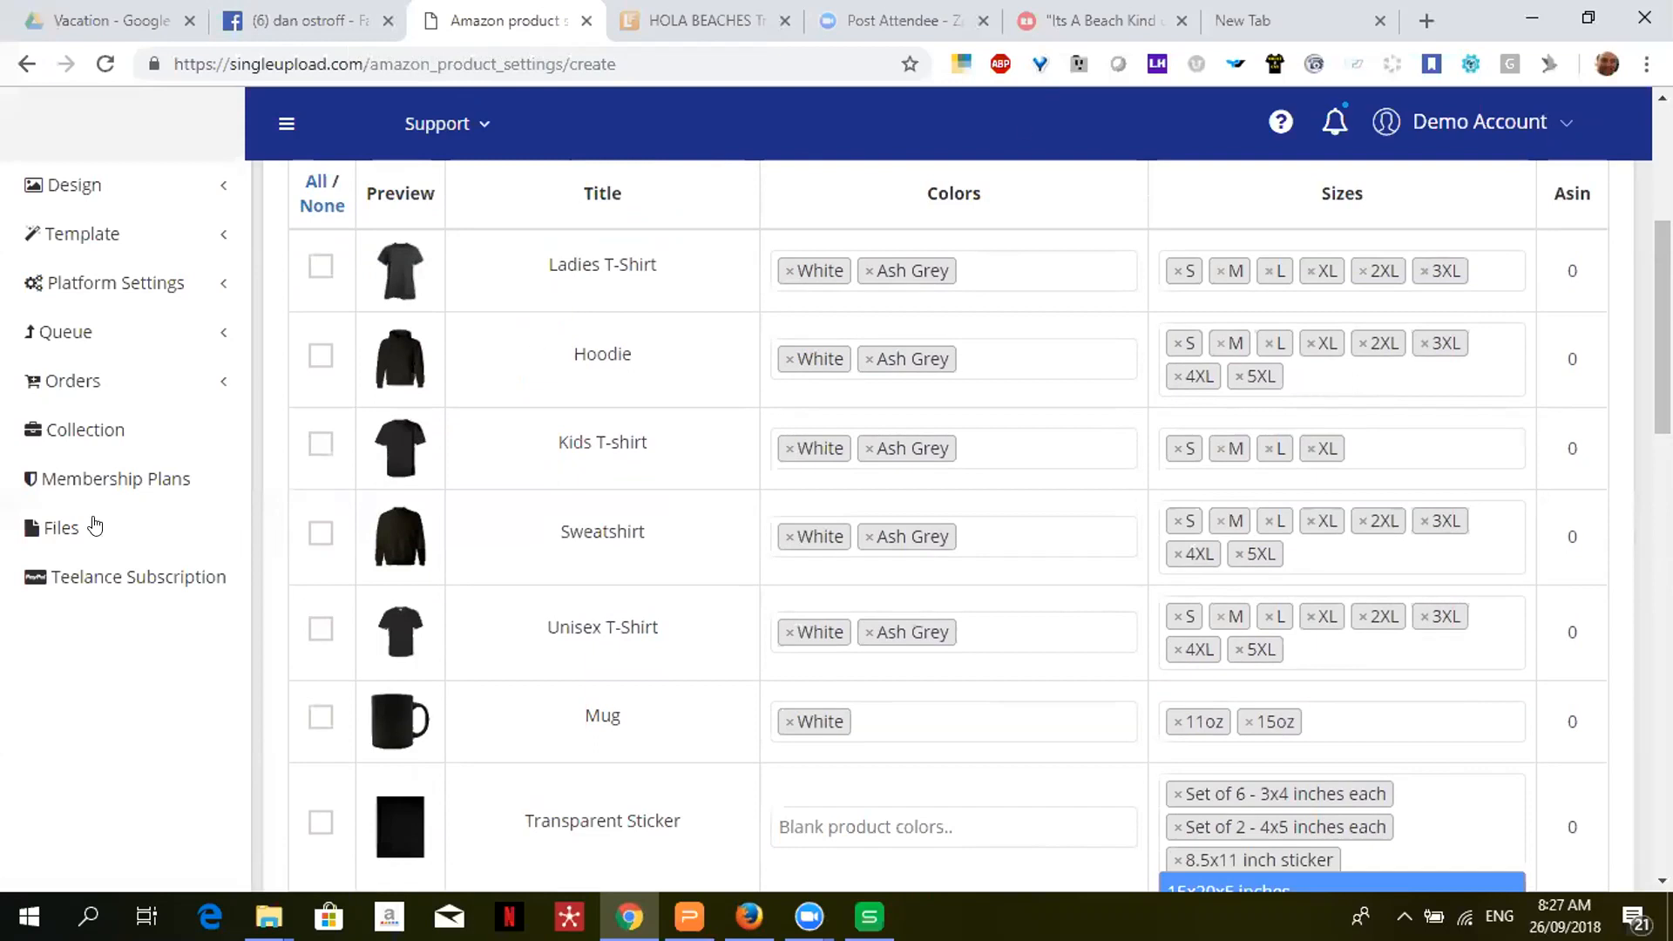
click(140, 479)
scroll(139, 479, down, 5)
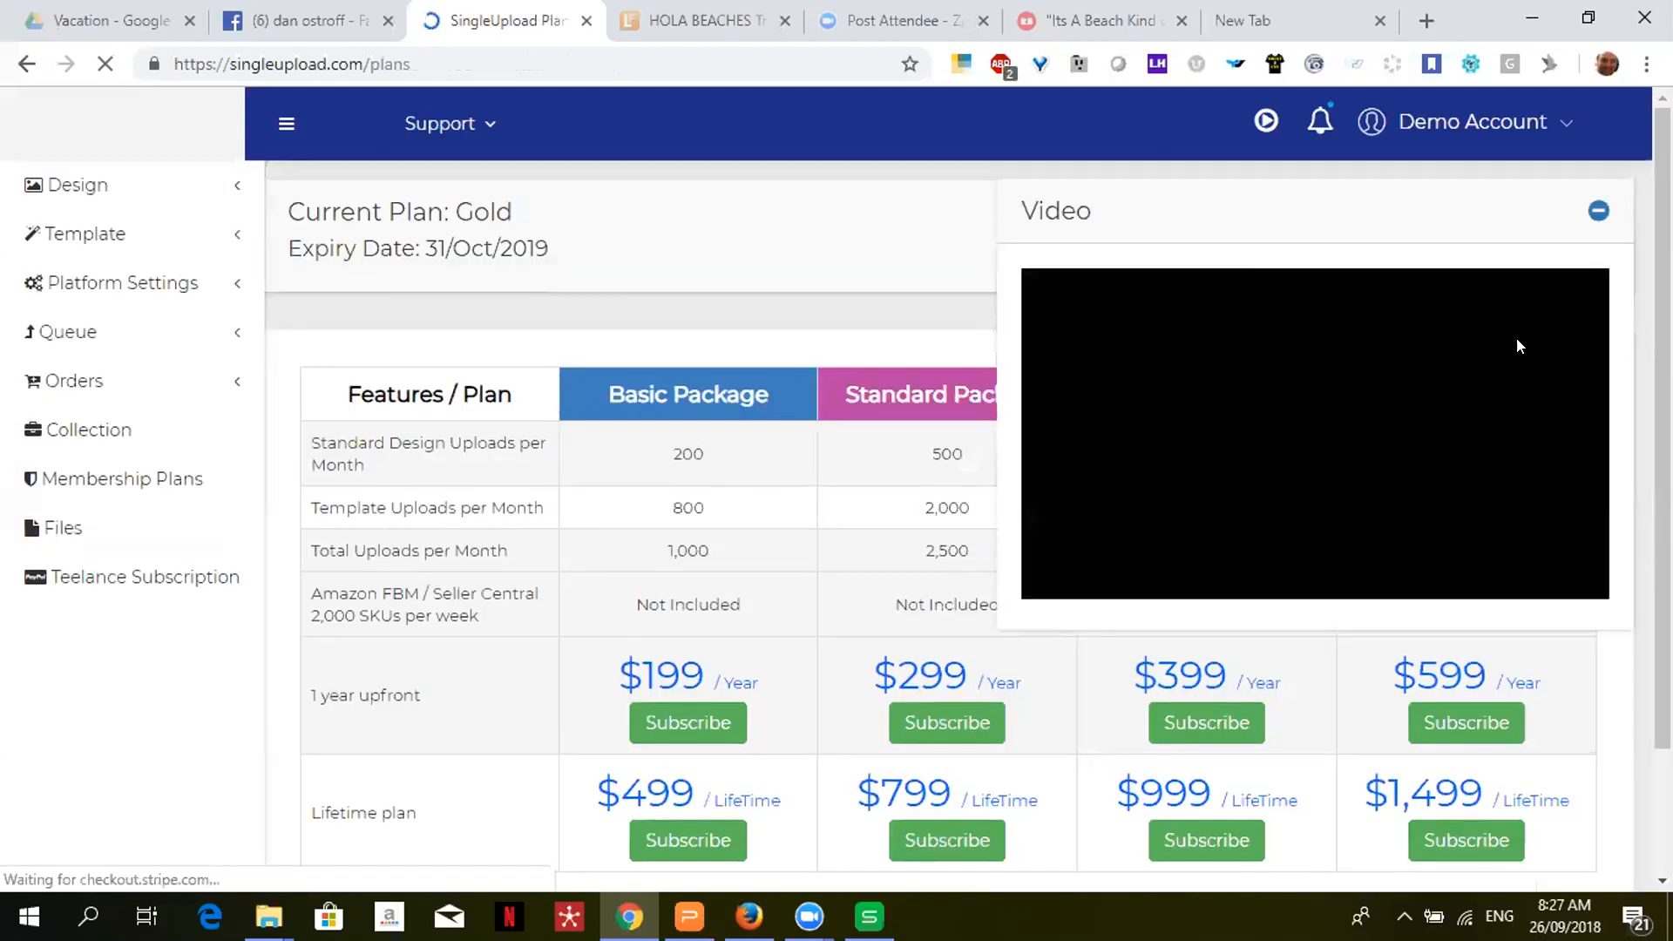
- Pause the overview video and close its Video panel
click(1060, 580)
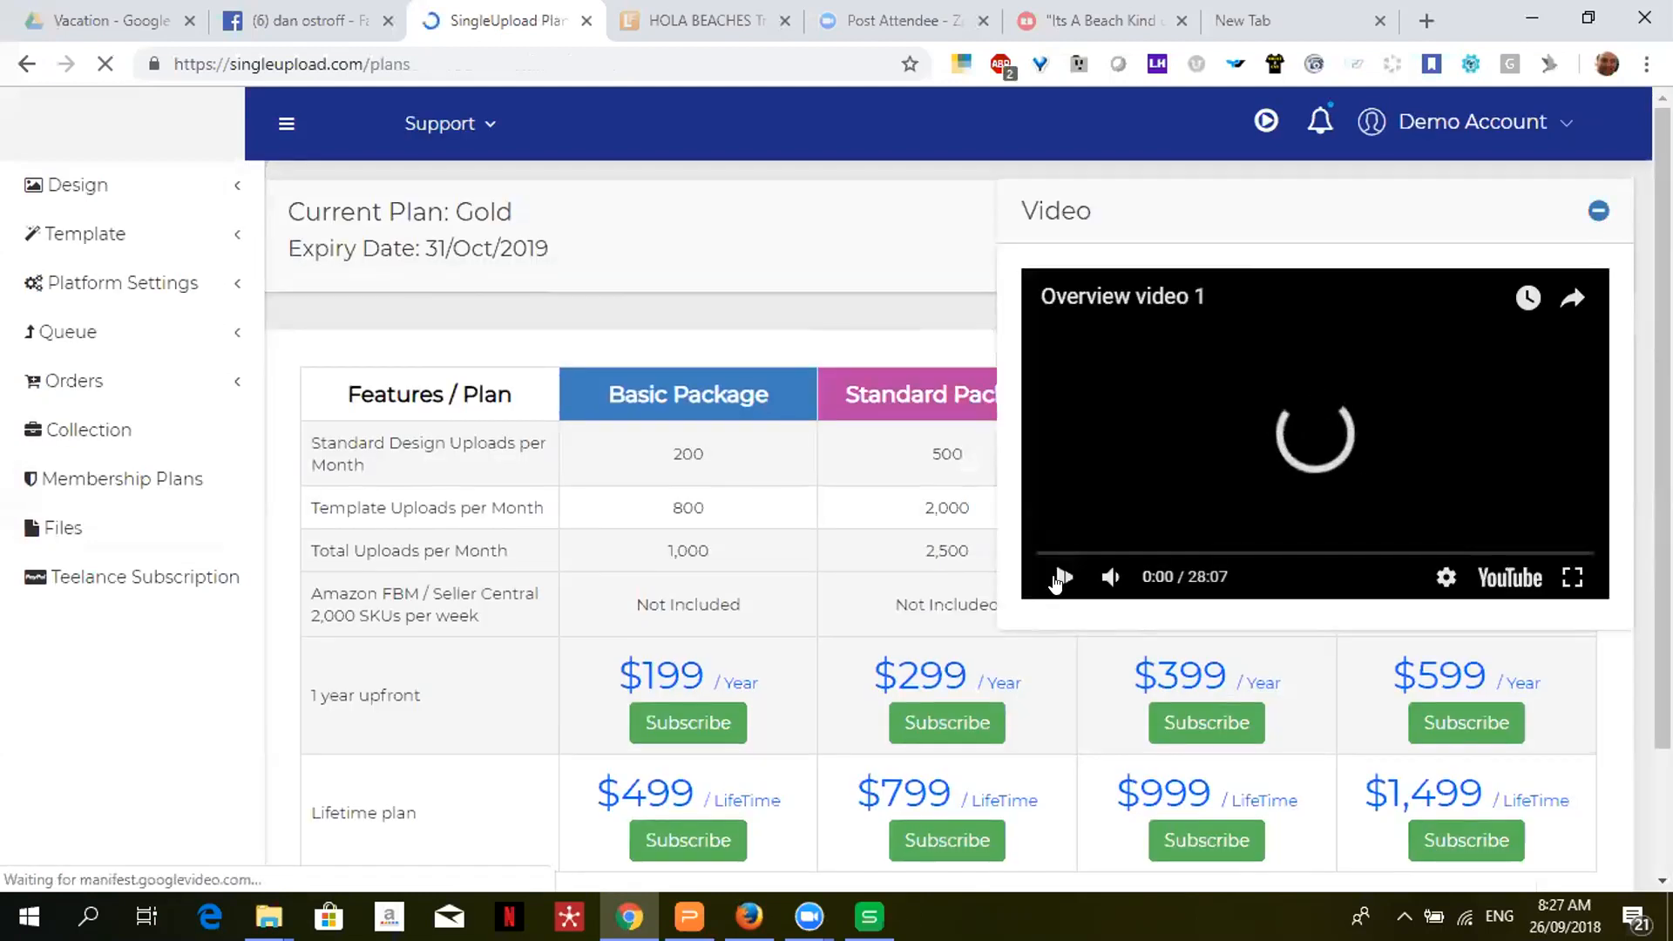
click(1596, 212)
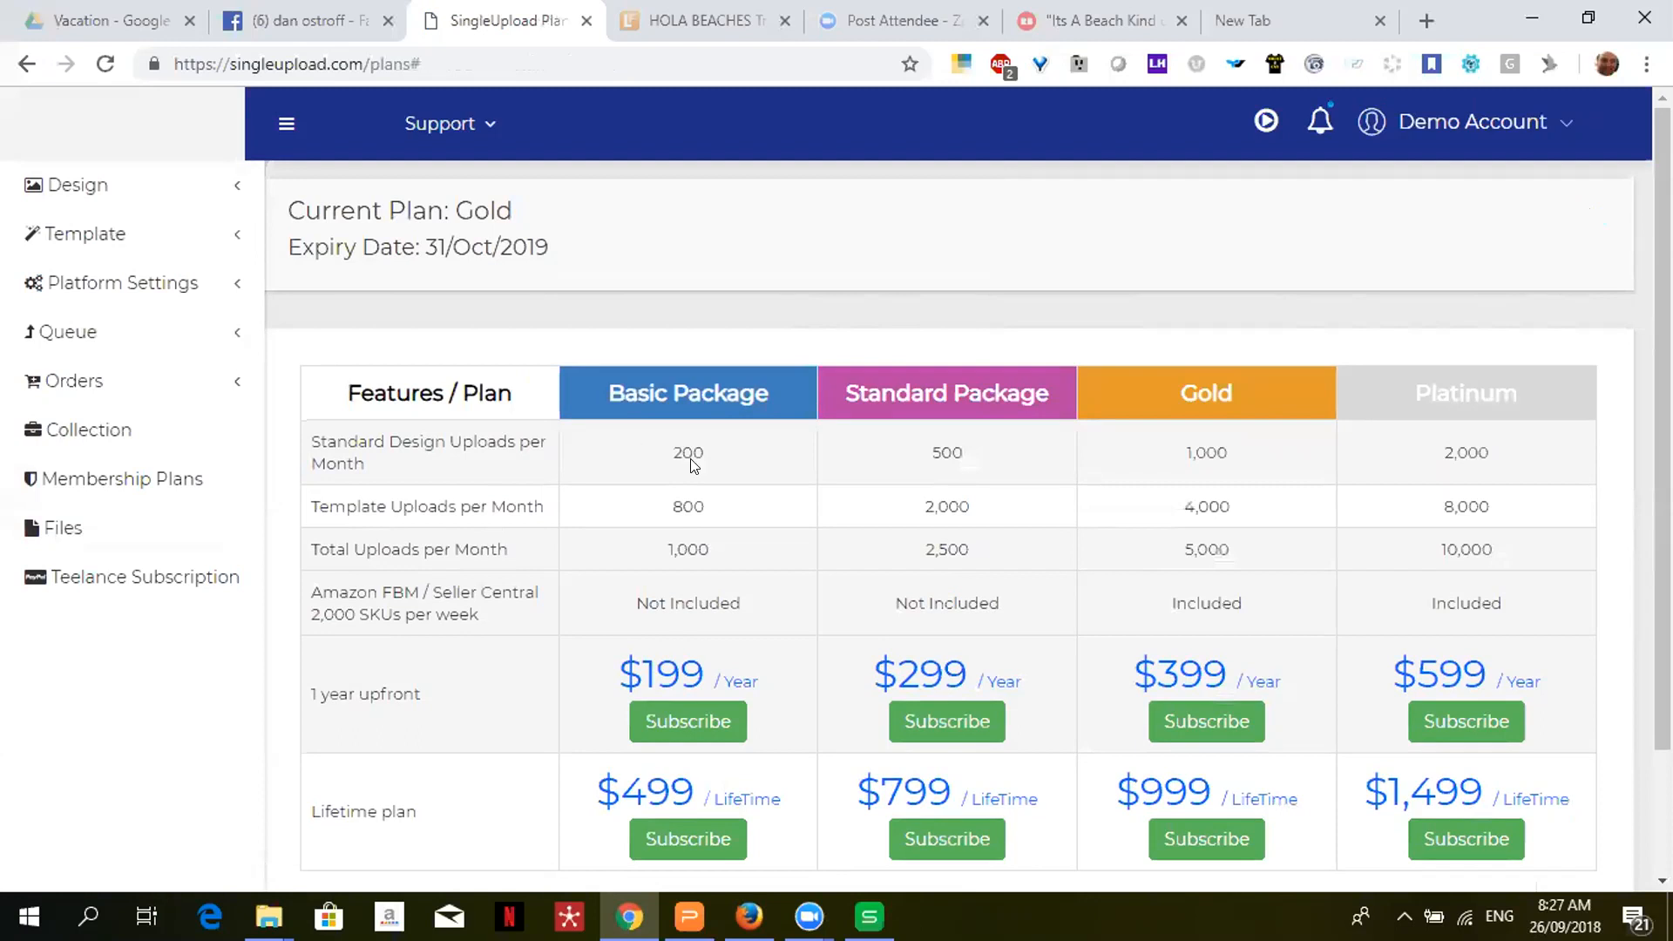
scroll(1662, 435, down, 1)
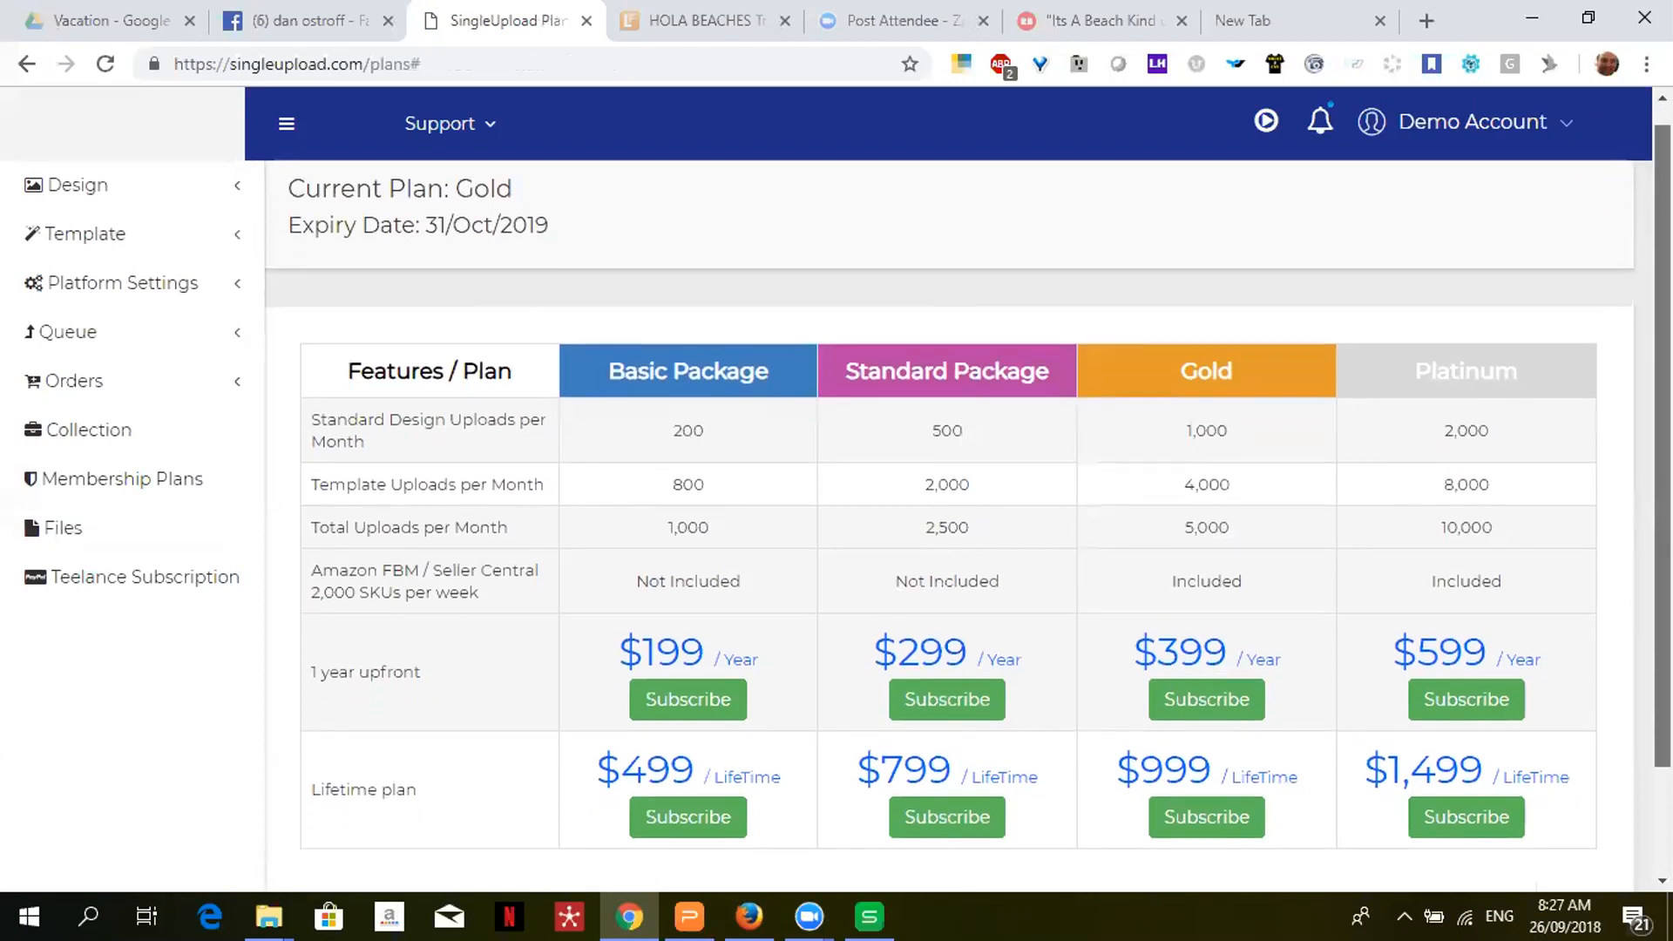
scroll(1663, 435, down, 1)
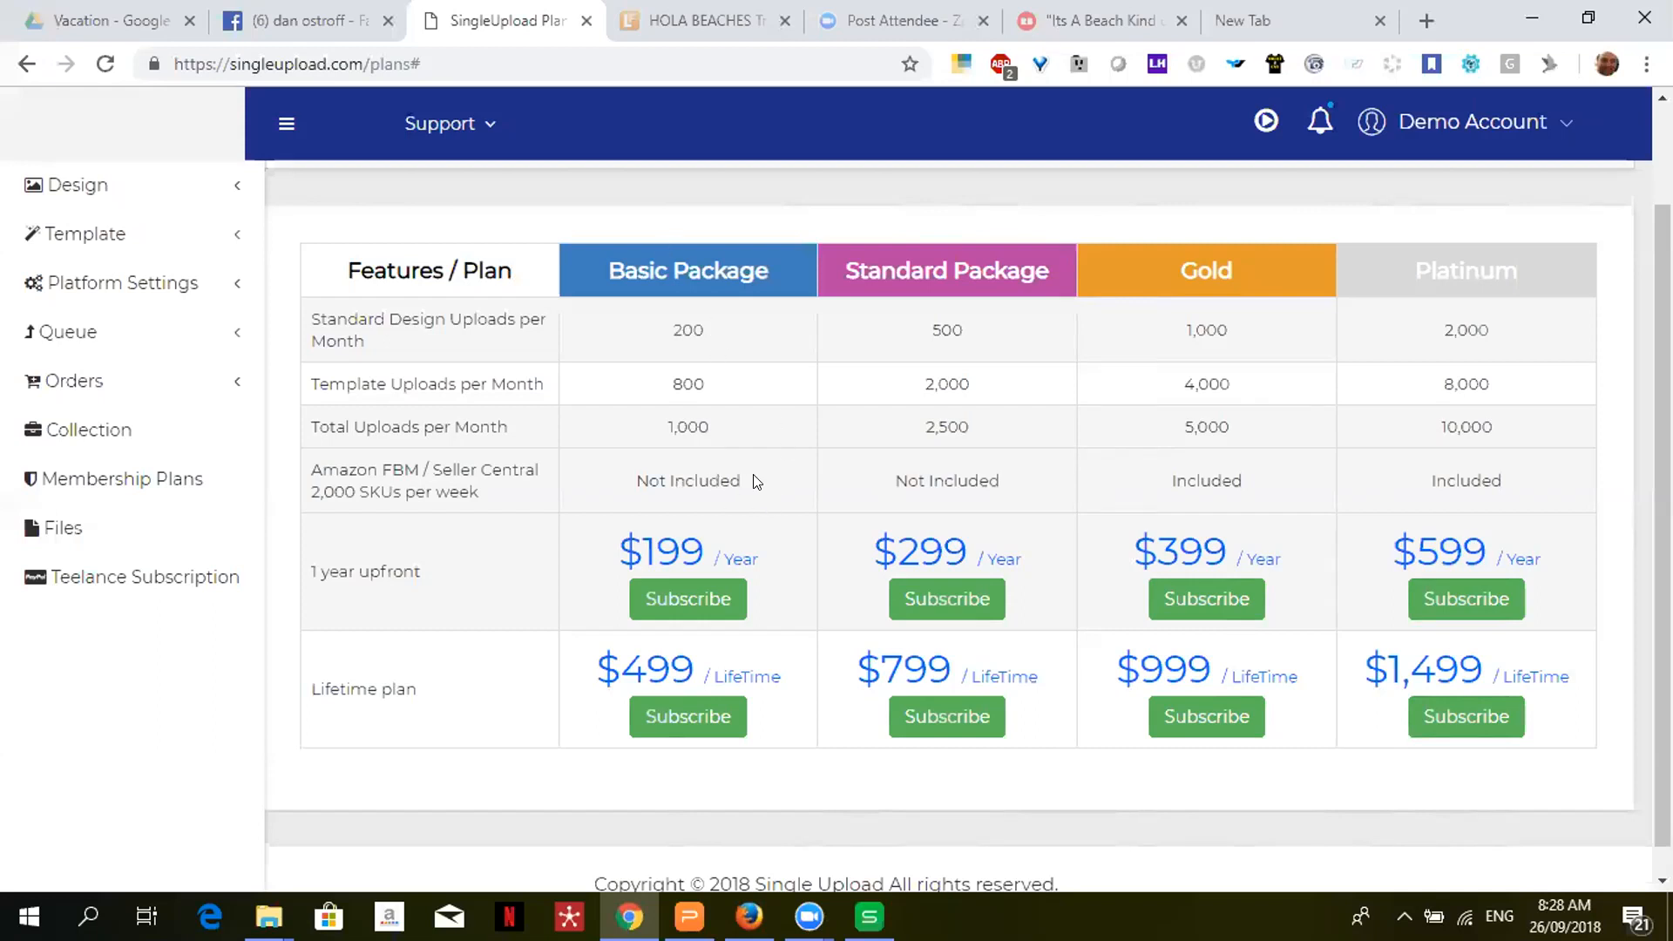
- Highlight Amazon FBM's Not Included for Basic and Included for Gold, then clear the highlight
drag(755, 482, 614, 490)
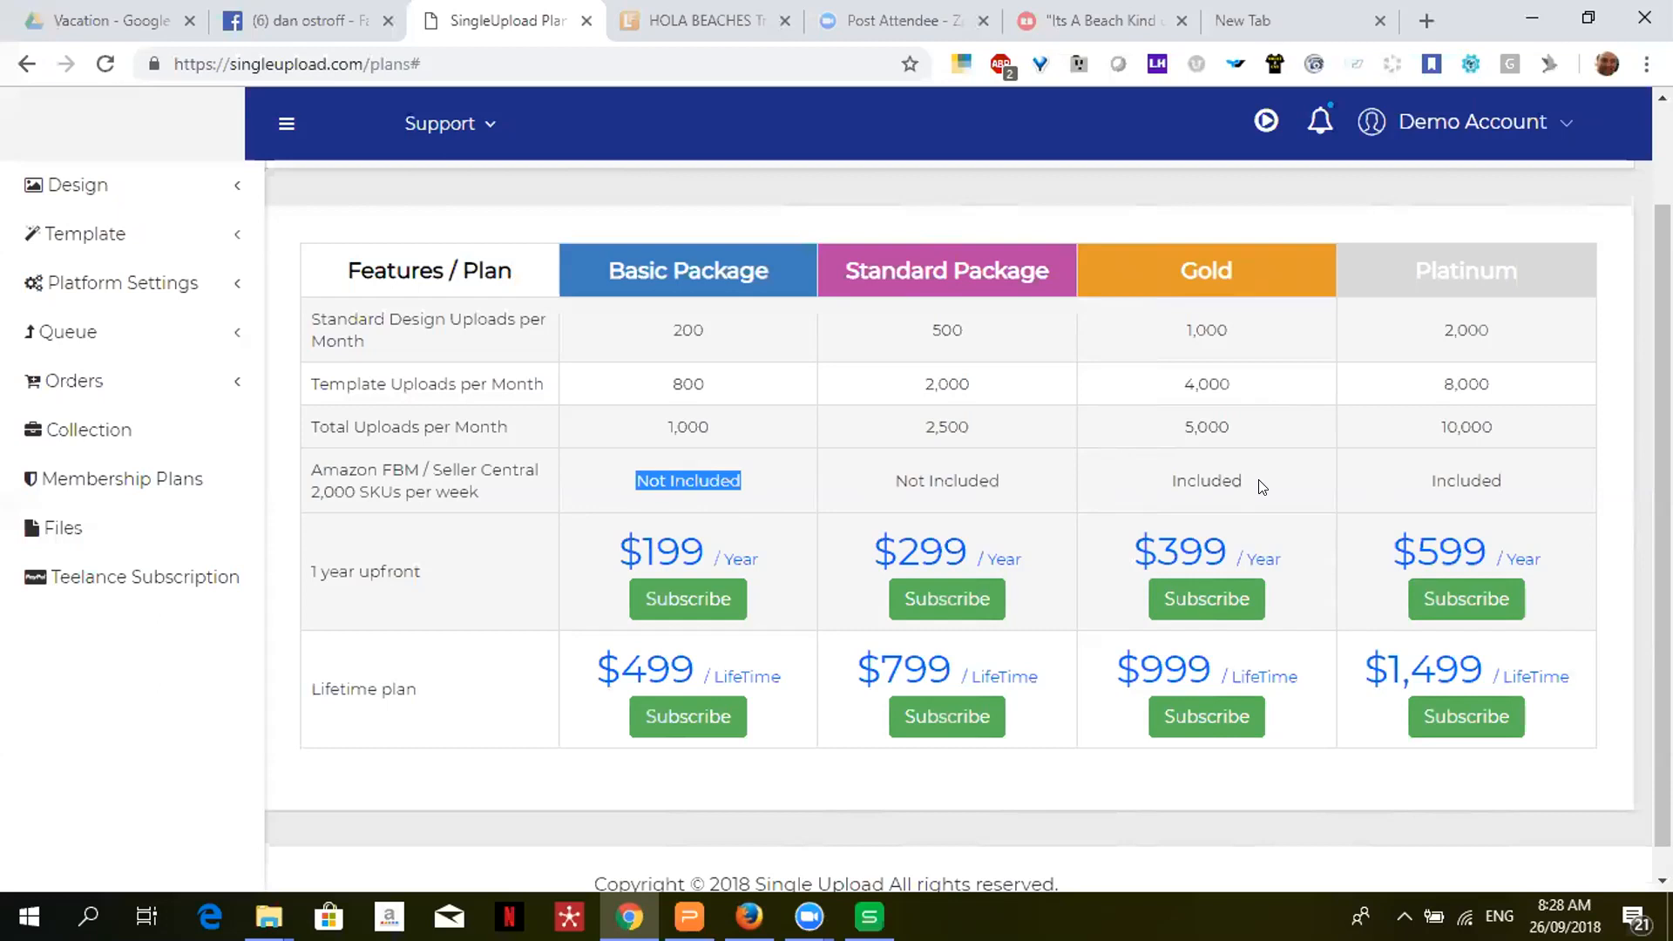
drag(1263, 486, 1126, 485)
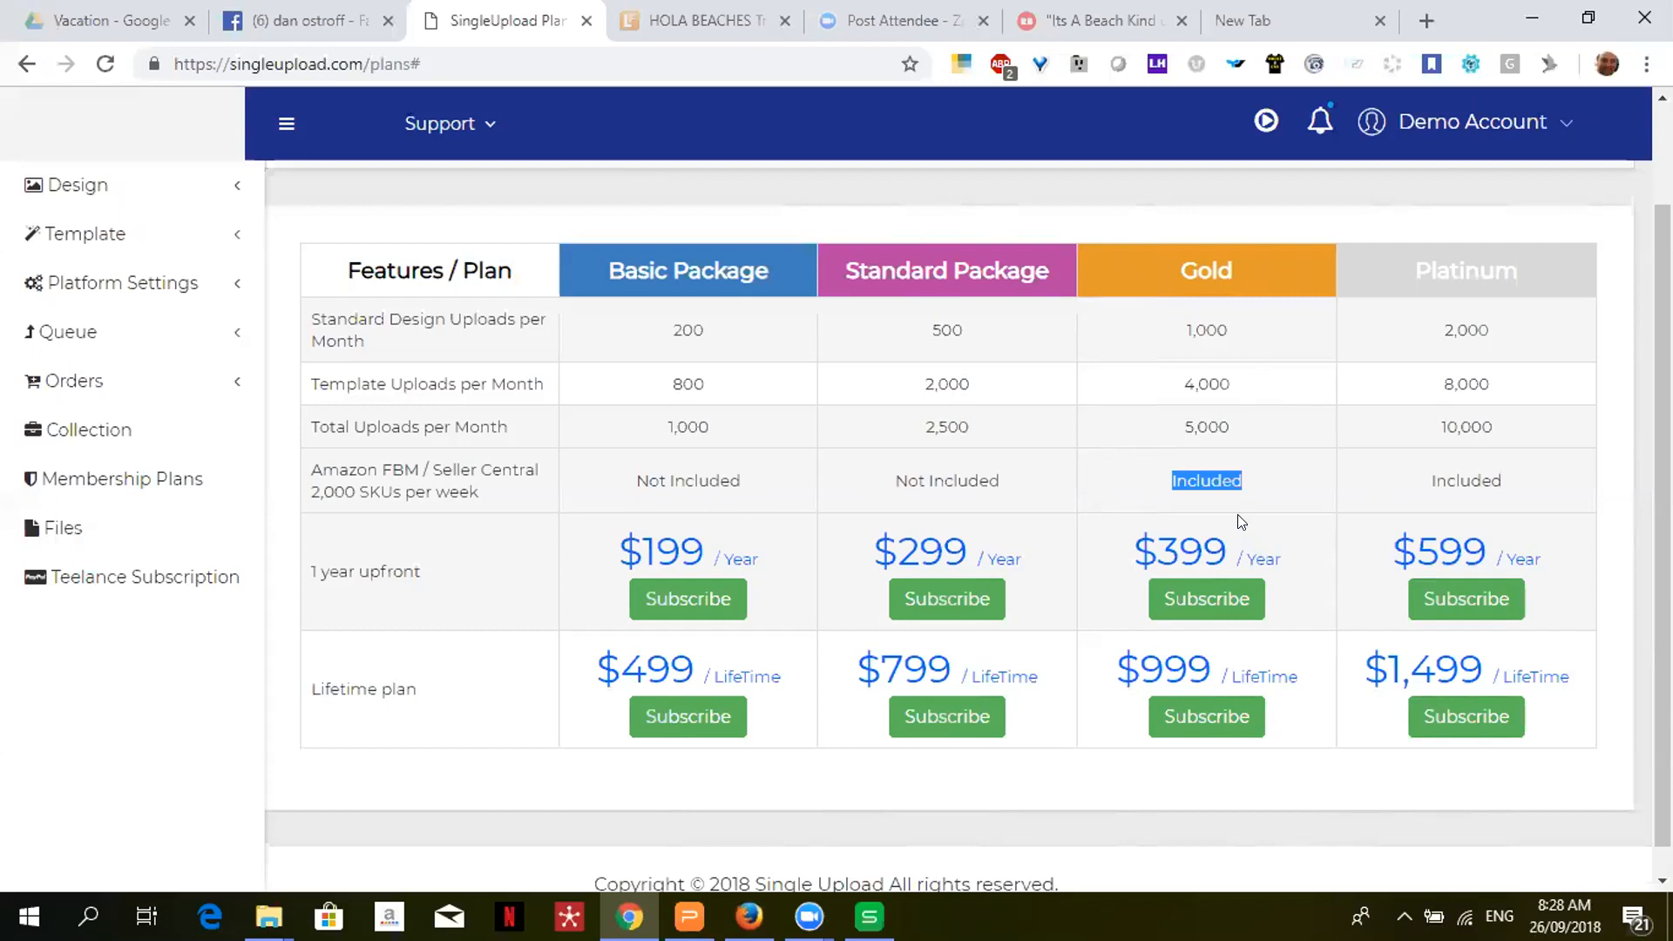
click(1277, 547)
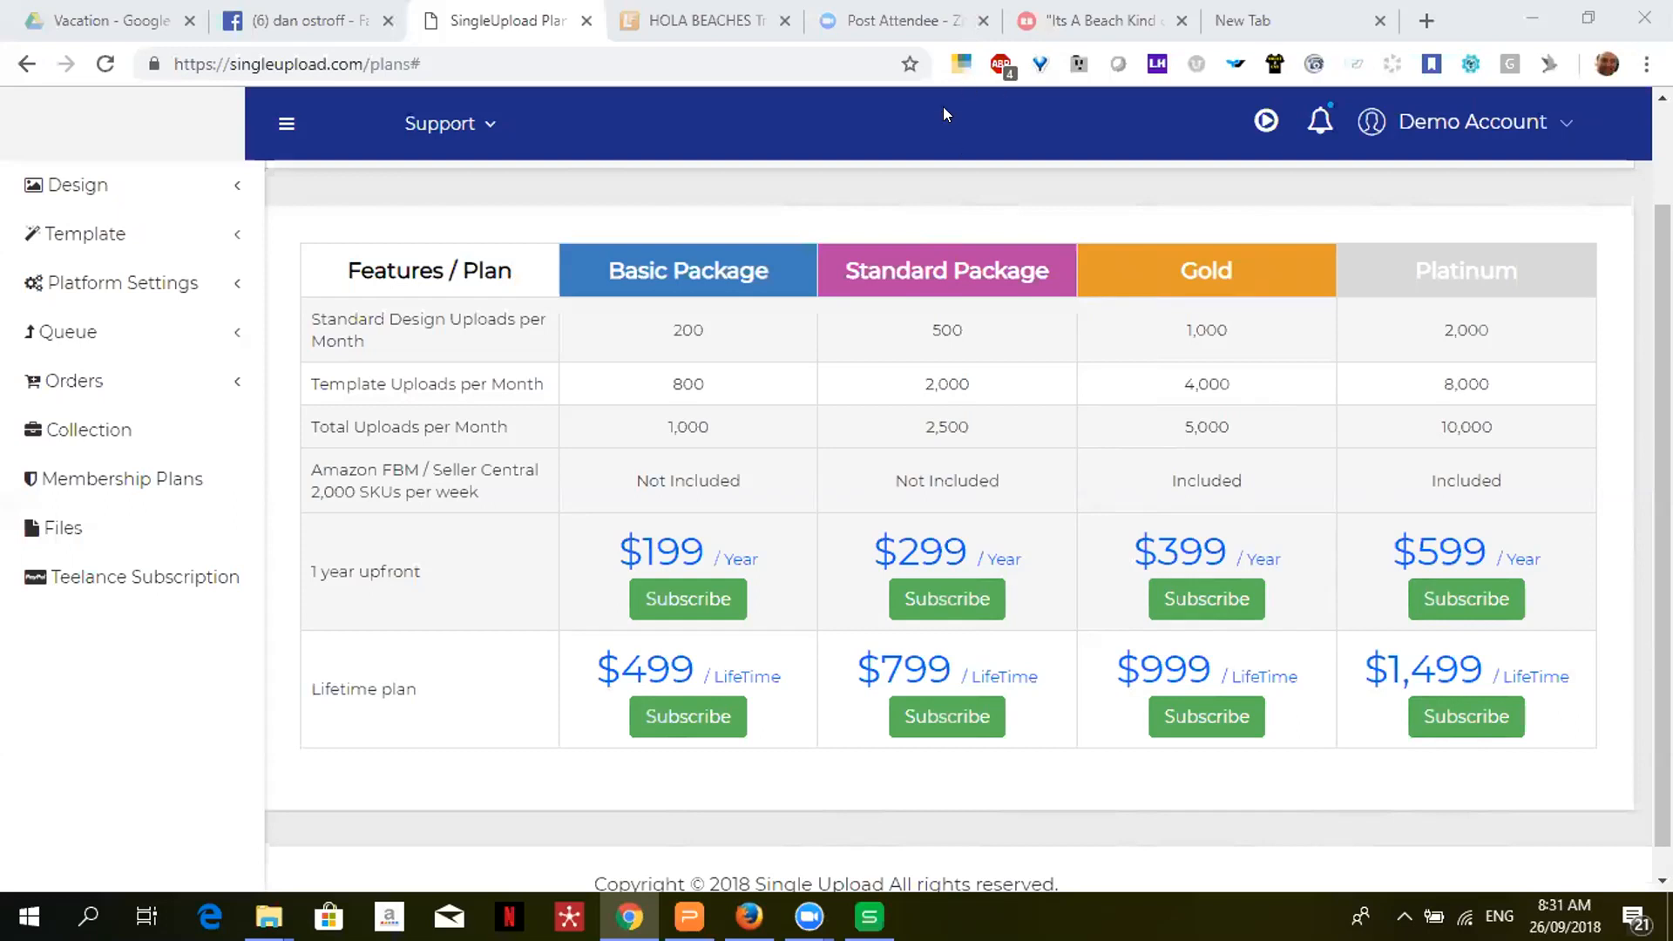
mouse_move(872, 896)
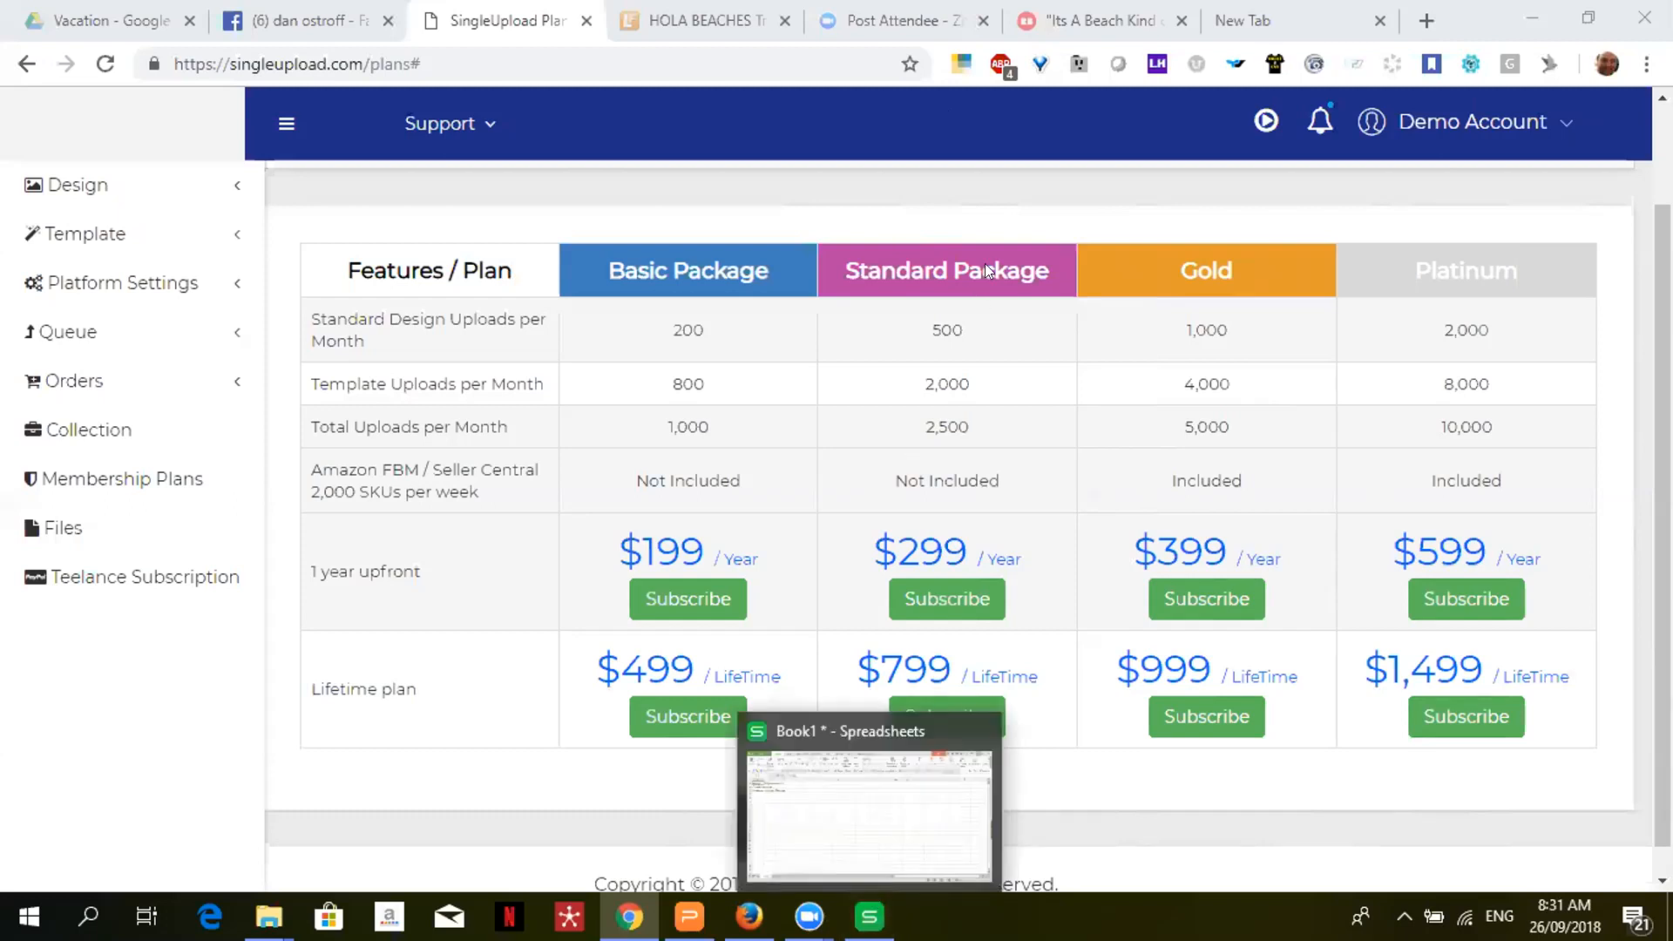
click(1254, 15)
double_click(448, 61)
click(478, 57)
double_click(481, 59)
click(483, 58)
triple_click(482, 59)
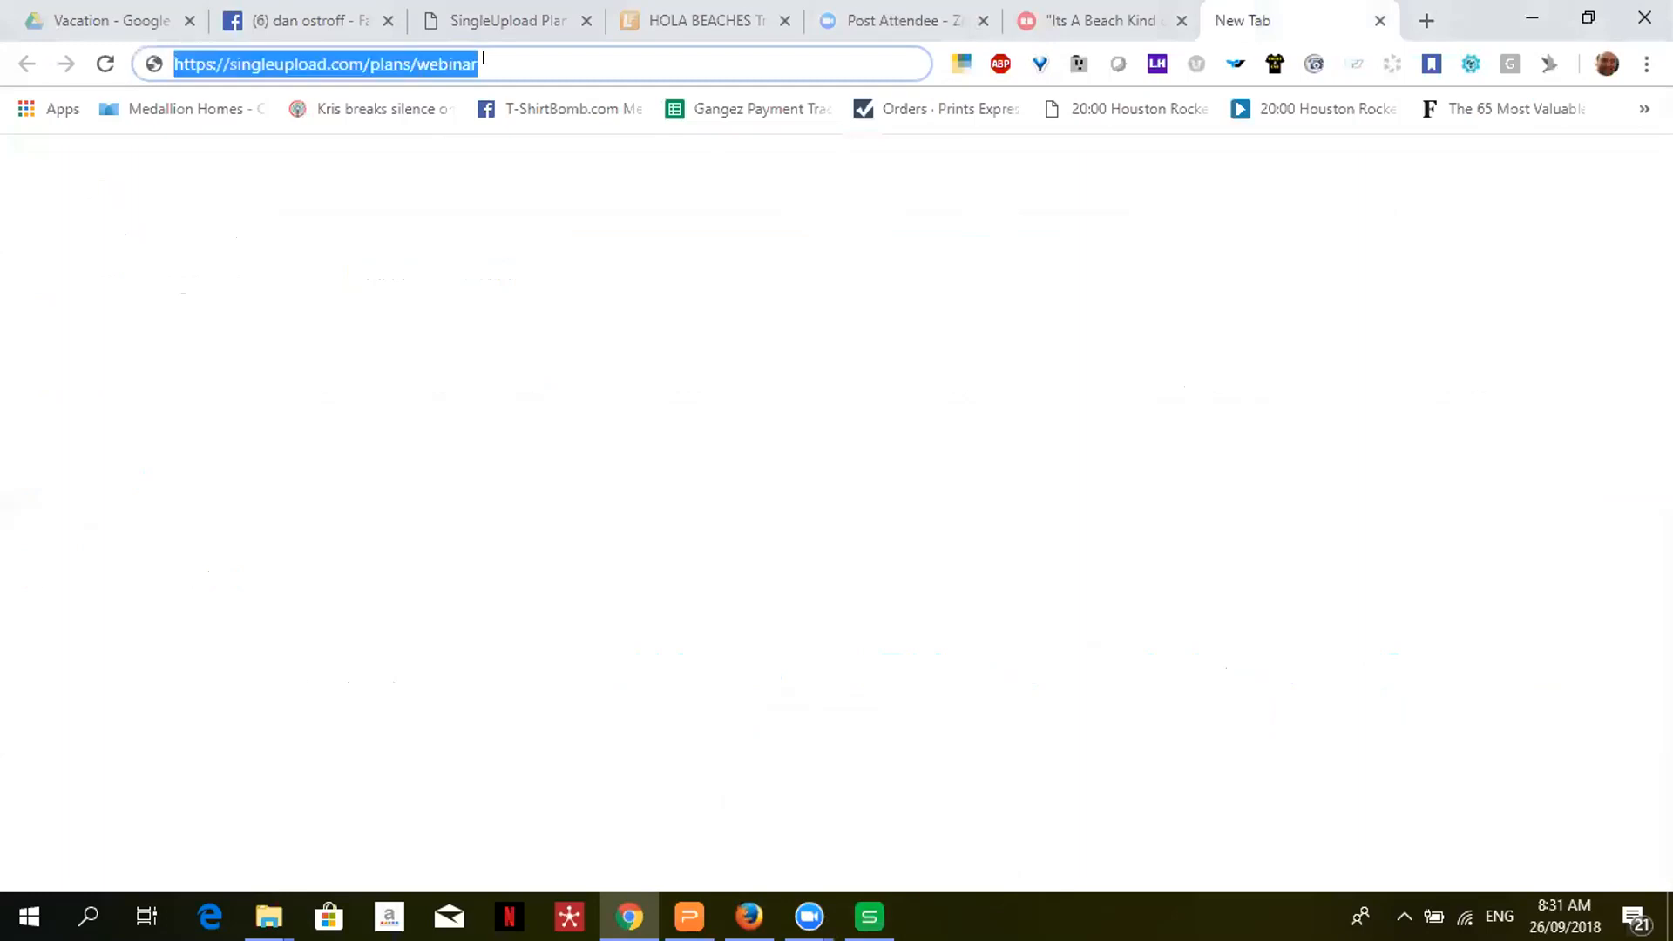